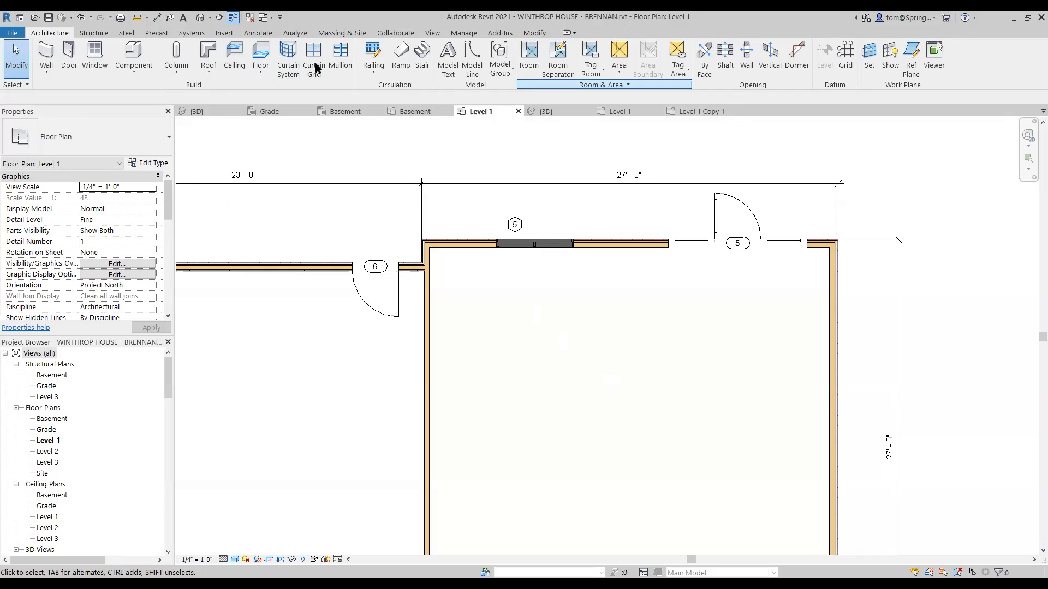
# Step: Start an aligned dimension and zoom in on the outer wall corner beside door 6
pyautogui.click(156, 20)
pyautogui.scroll(5, 420, 237)
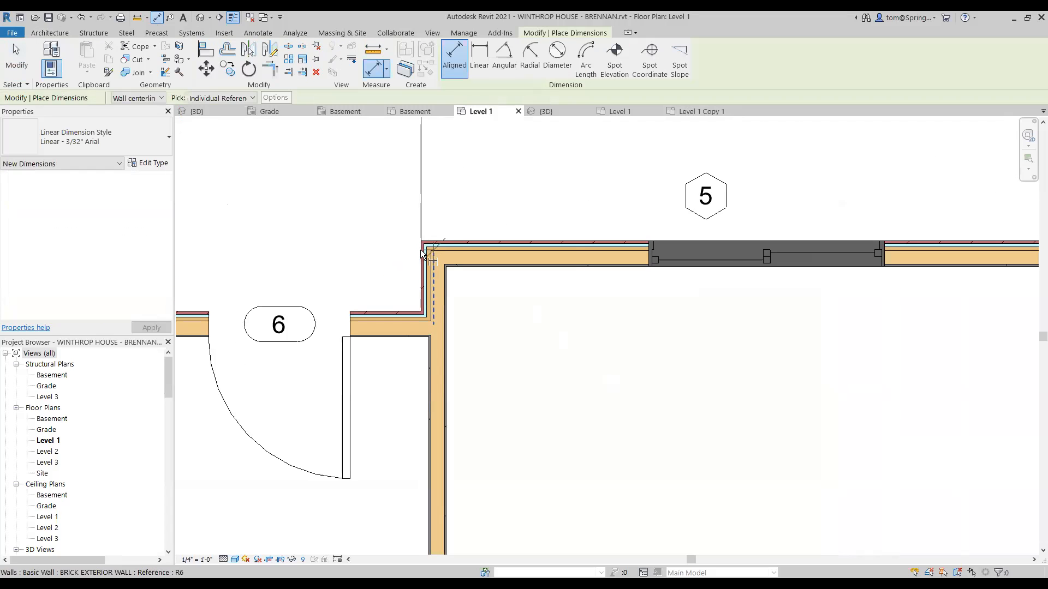
# Step: Dimension 7' - 4" from the wall corner to window 5's centre, snapped to the wall face
pyautogui.click(431, 255)
pyautogui.scroll(-3, 745, 250)
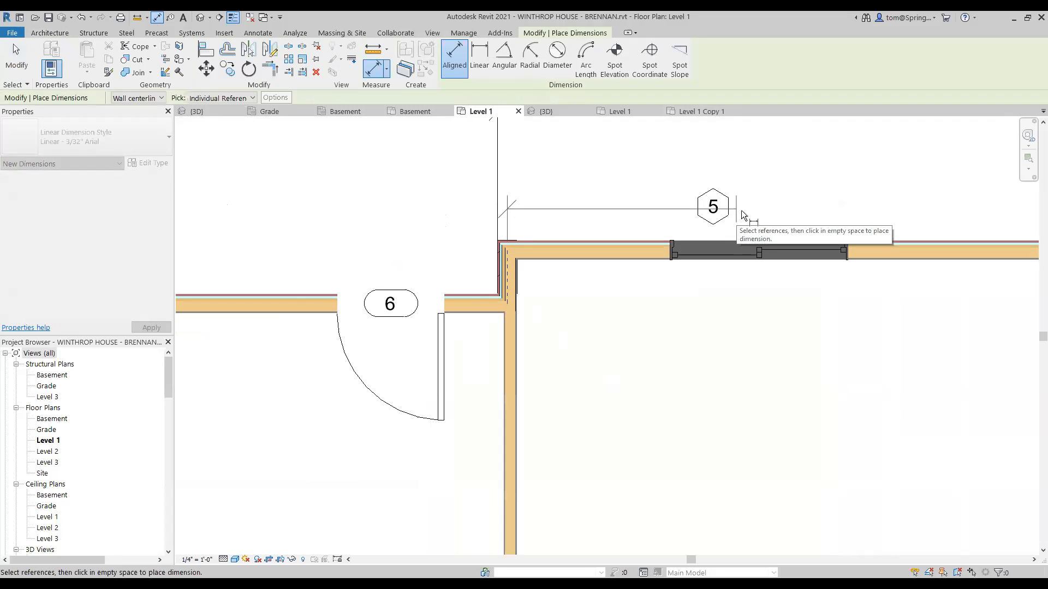
pyautogui.moveTo(654, 255); pyautogui.dragTo(512, 287, button='middle')
pyautogui.click(614, 279)
pyautogui.click(599, 206)
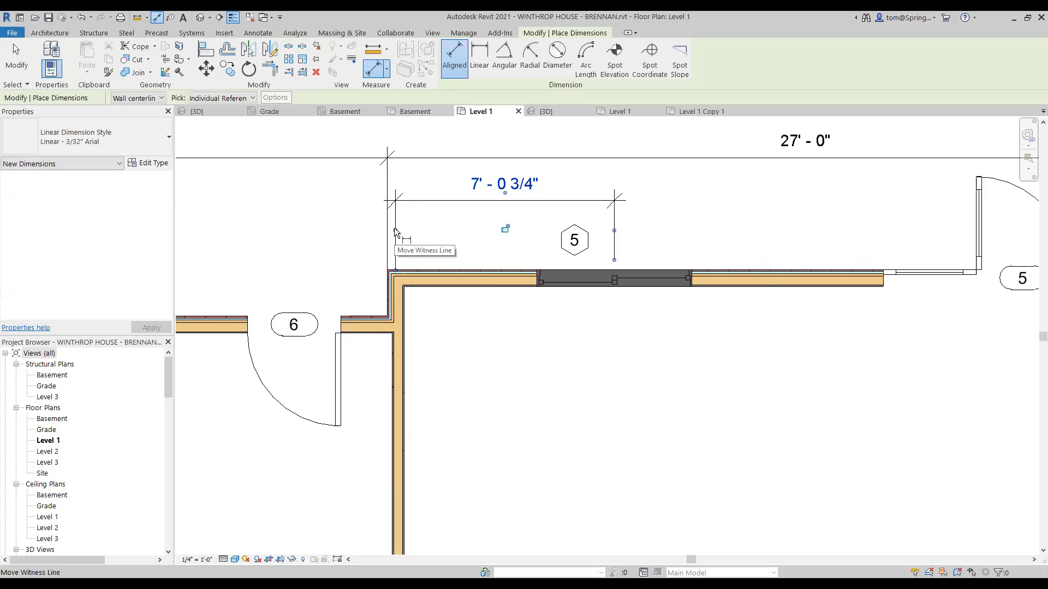
pyautogui.moveTo(394, 228); pyautogui.dragTo(401, 232)
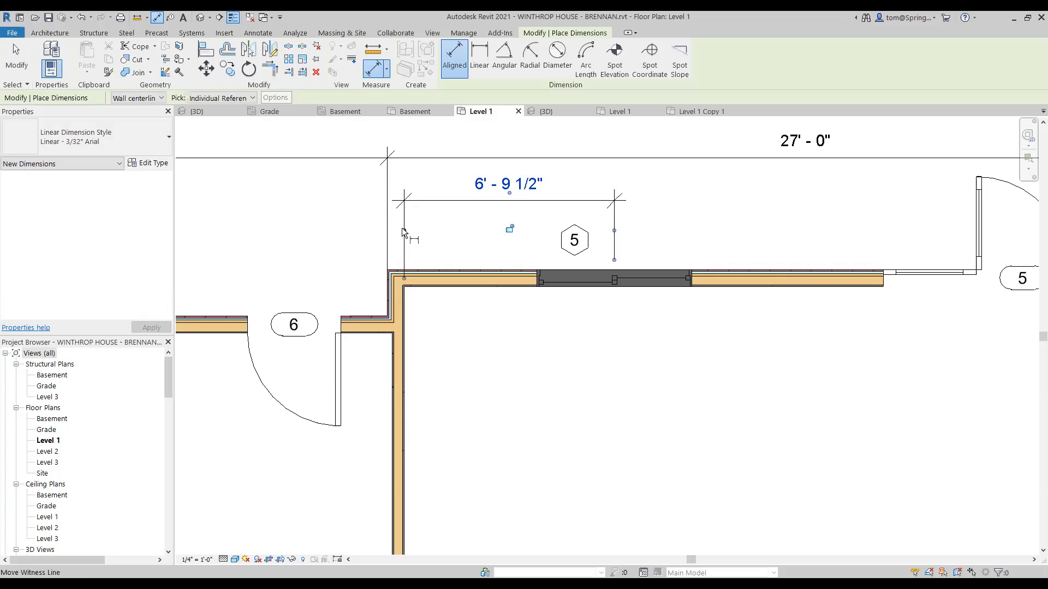
pyautogui.click(402, 227)
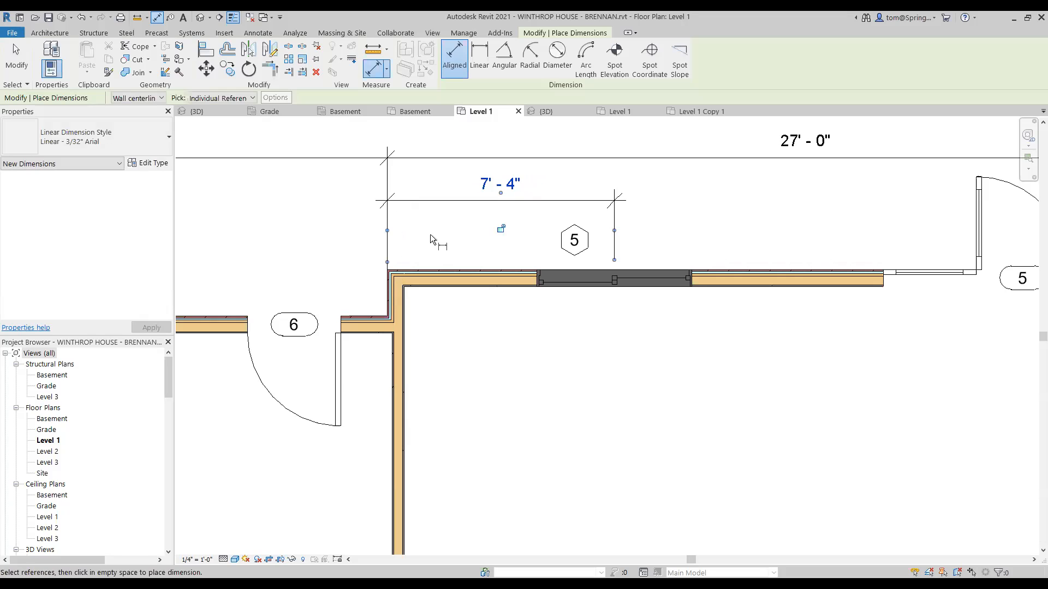
pyautogui.click(463, 231)
# Step: Add a 6' - 6" dimension from door 5 to the east wall, in line with 7' - 4"
pyautogui.scroll(-3, 650, 454)
pyautogui.moveTo(699, 428); pyautogui.dragTo(386, 424, button='middle')
pyautogui.scroll(3, 531, 342)
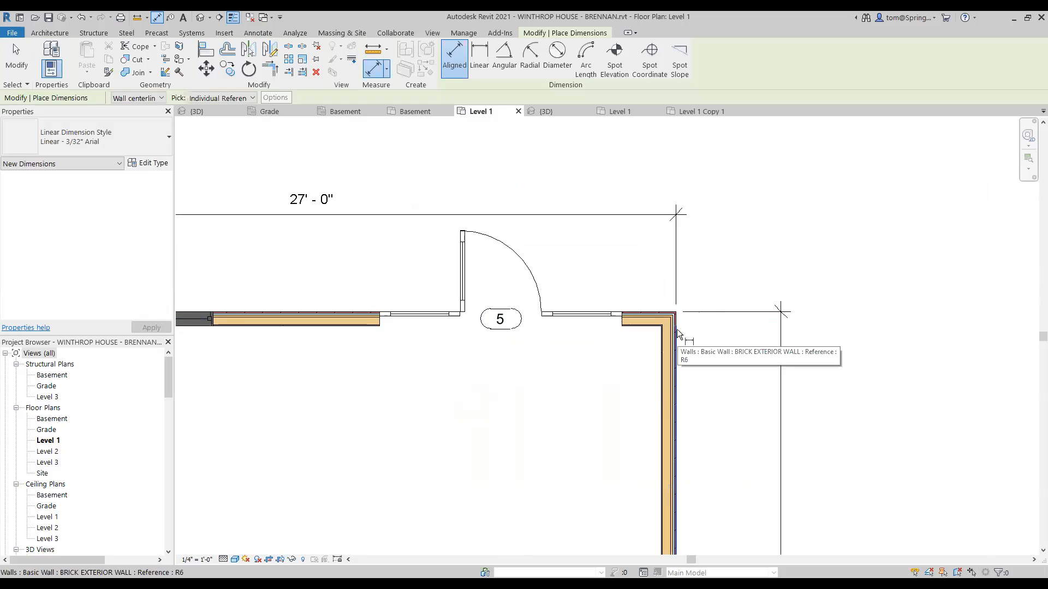
pyautogui.click(677, 329)
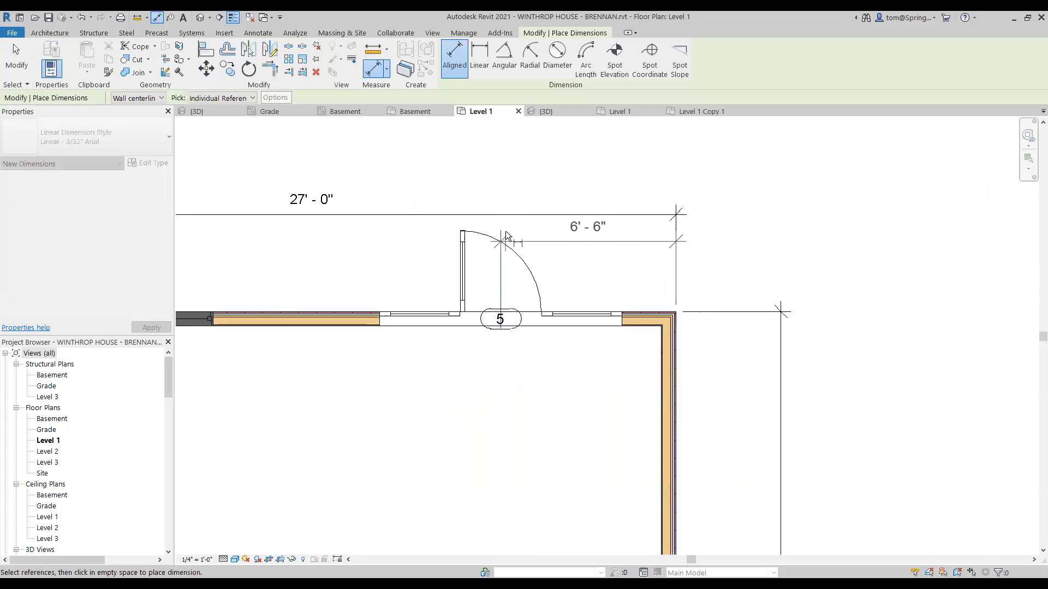
pyautogui.scroll(-2, 508, 235)
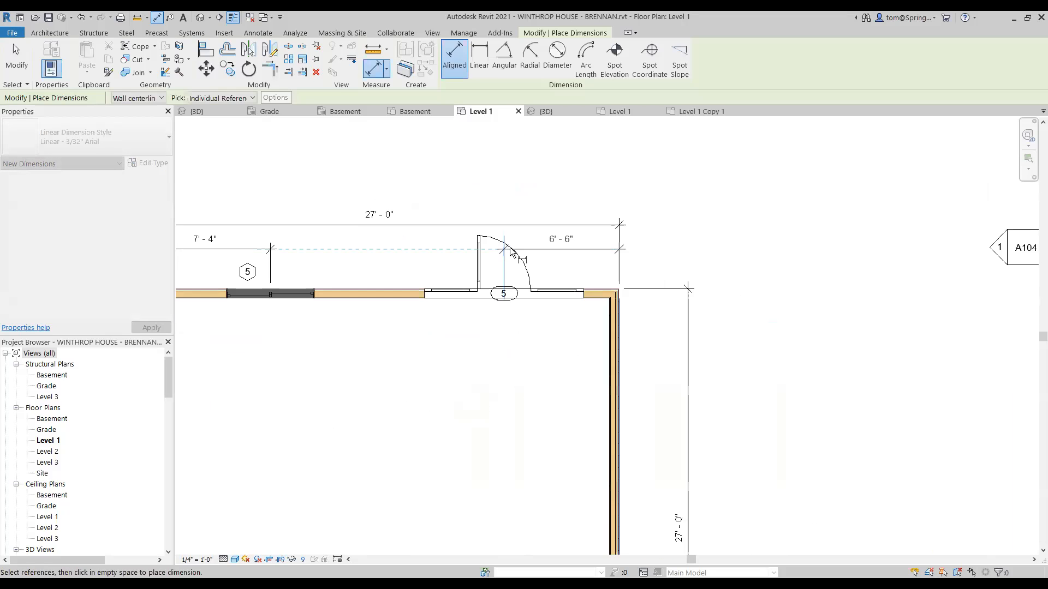
pyautogui.click(500, 255)
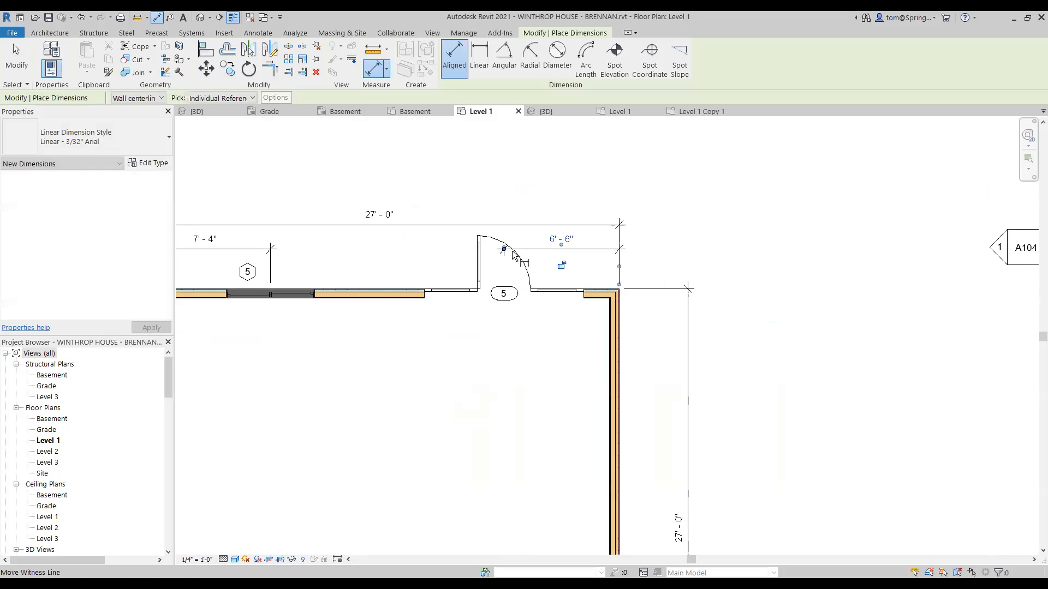
pyautogui.scroll(-1, 529, 393)
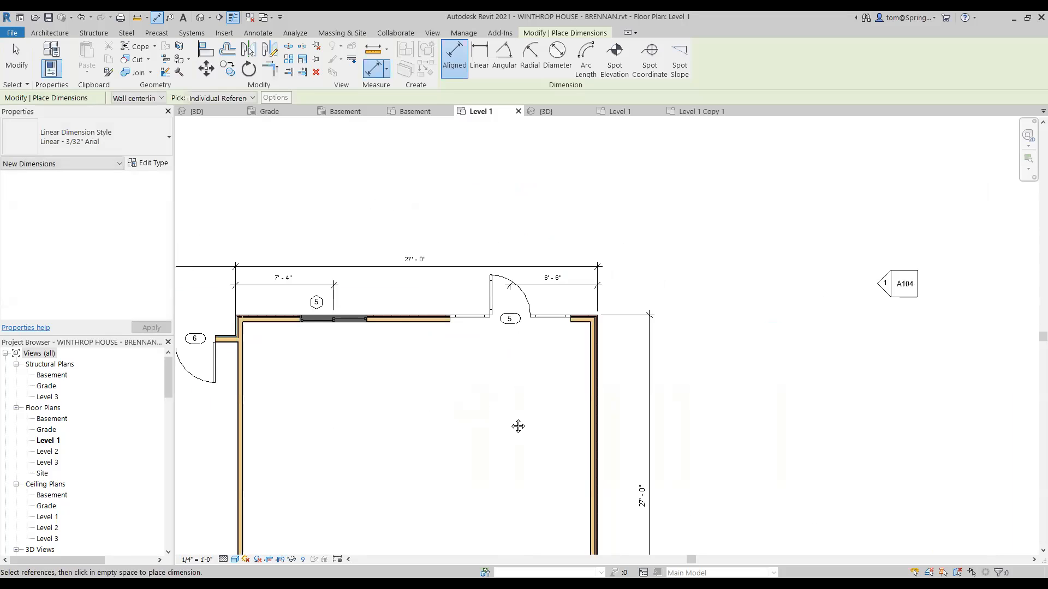
pyautogui.moveTo(517, 425); pyautogui.dragTo(559, 311, button='middle')
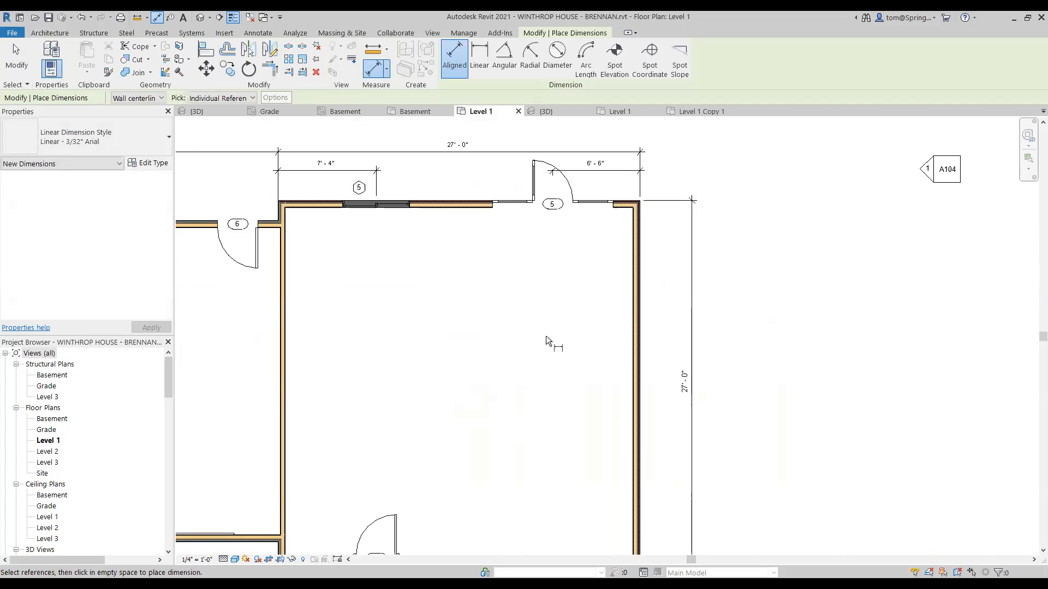
pyautogui.press('Escape')
pyautogui.press('Escape')
# Step: Zoom out to the whole building and switch to the Level 1 Copy 1 reference plan
pyautogui.scroll(-2, 454, 355)
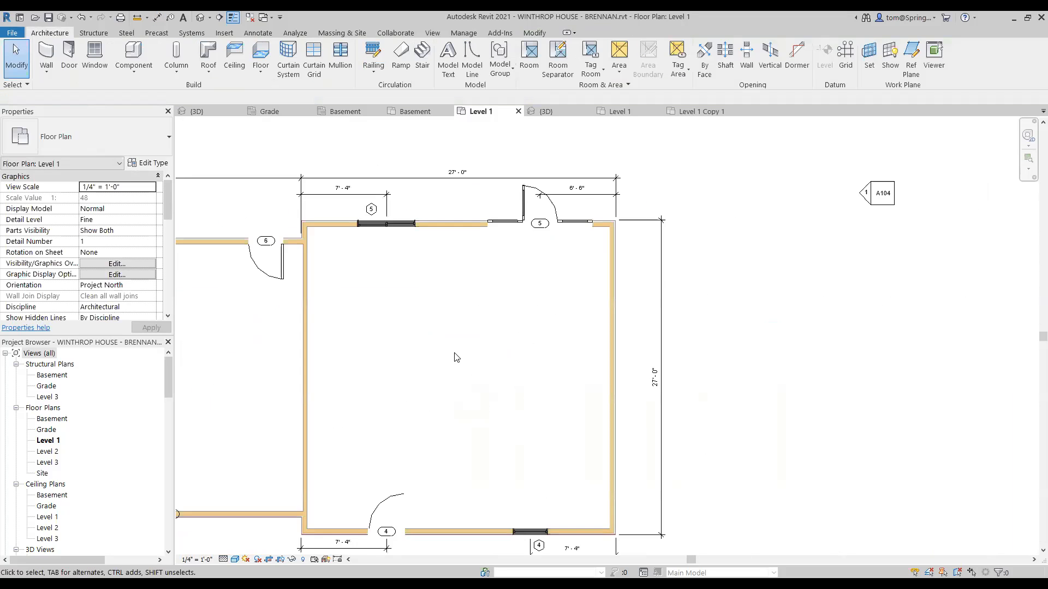
pyautogui.scroll(-1, 454, 360)
pyautogui.moveTo(453, 360); pyautogui.dragTo(541, 309, button='middle')
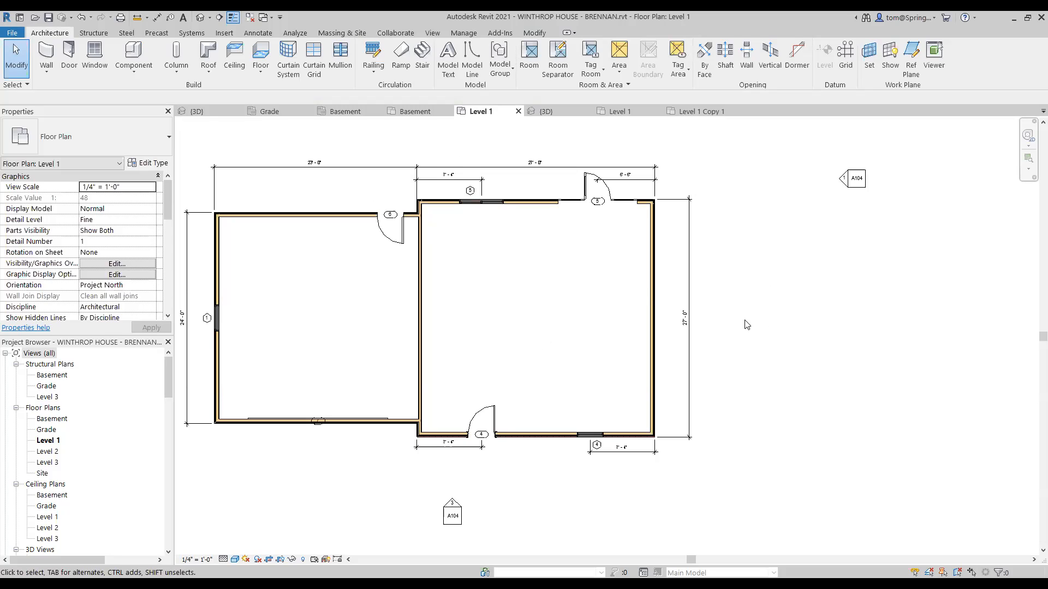
pyautogui.click(699, 111)
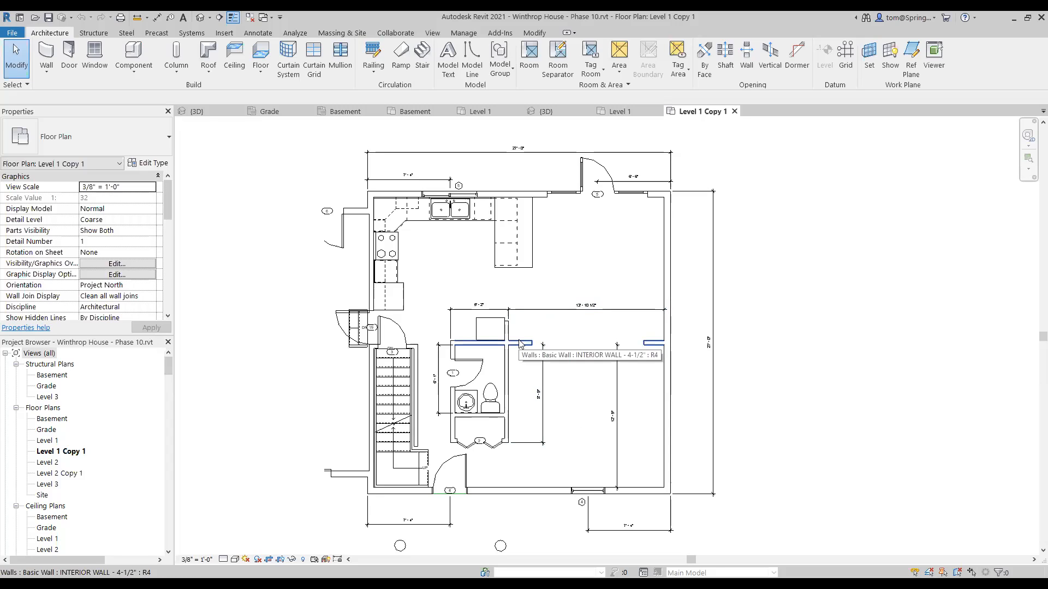
# Step: Inspect the reference plan's bathroom dimensions, then return to the working Level 1 plan, centred
pyautogui.scroll(1, 517, 366)
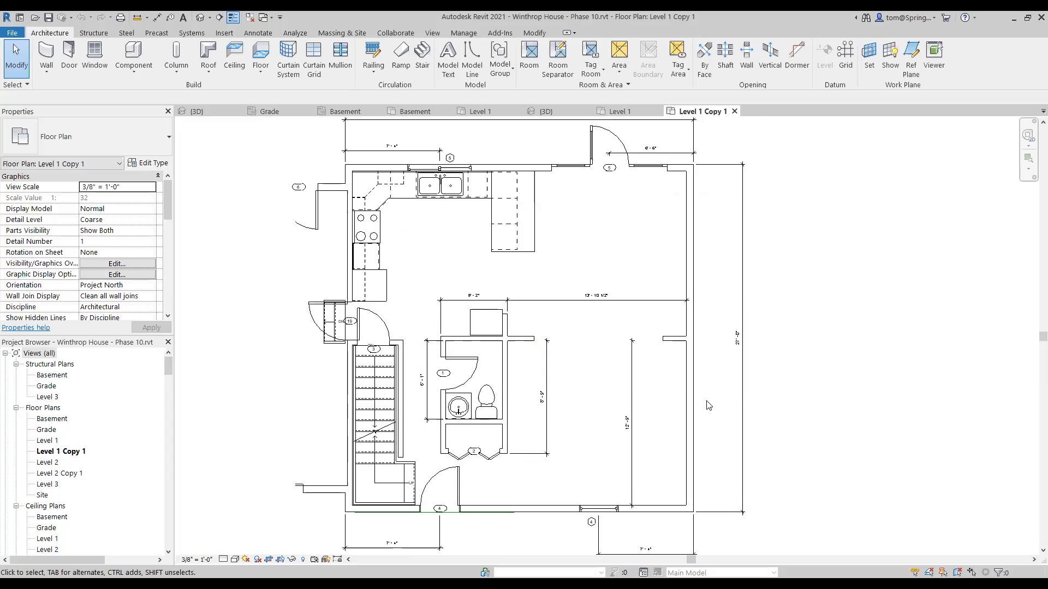
pyautogui.scroll(2, 658, 497)
pyautogui.scroll(1, 661, 524)
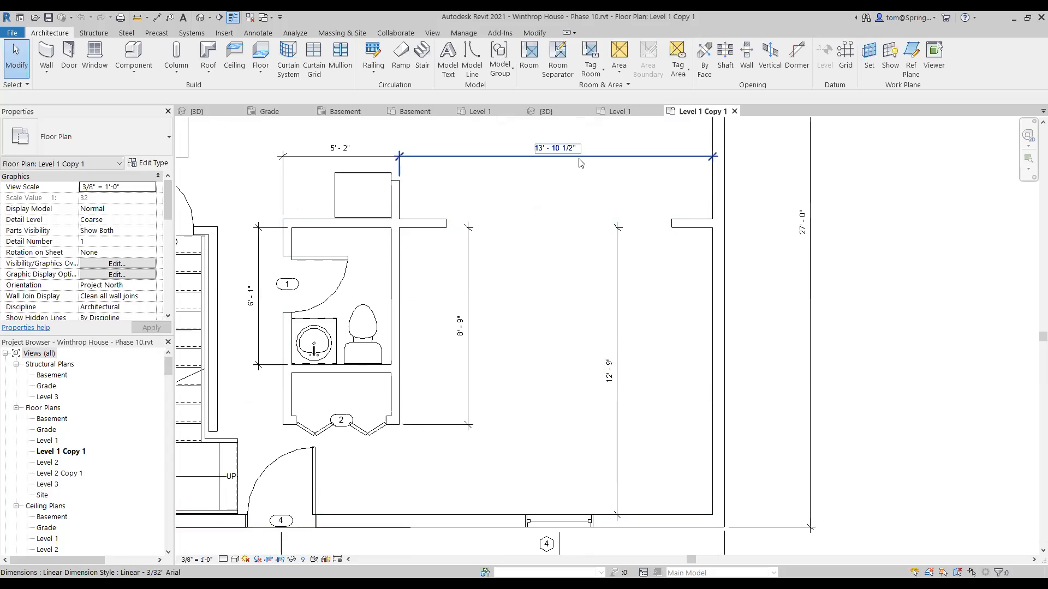
pyautogui.click(479, 111)
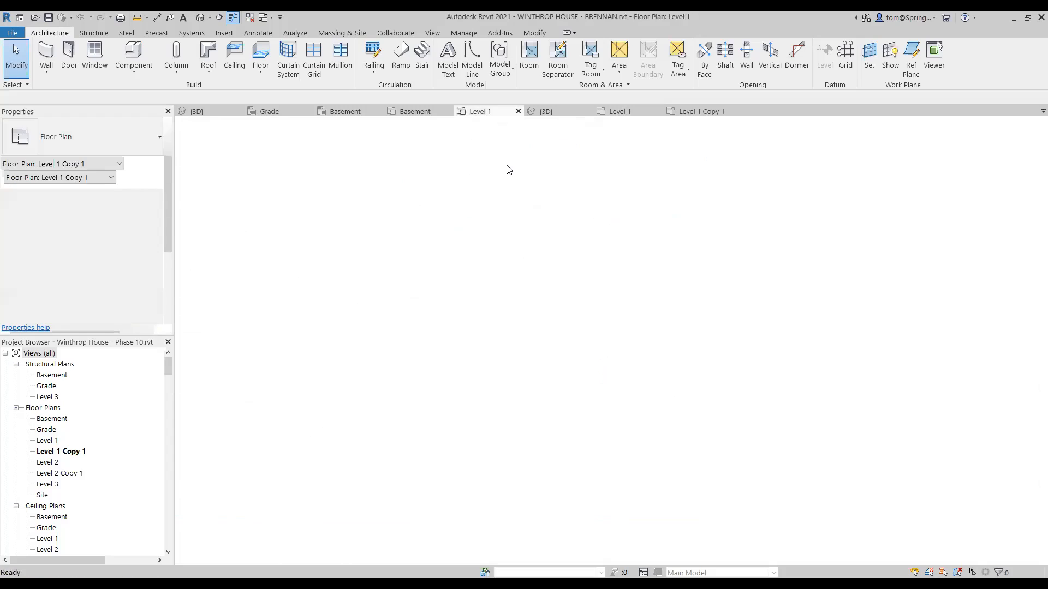
pyautogui.scroll(-1, 504, 280)
pyautogui.moveTo(511, 289); pyautogui.dragTo(566, 292, button='middle')
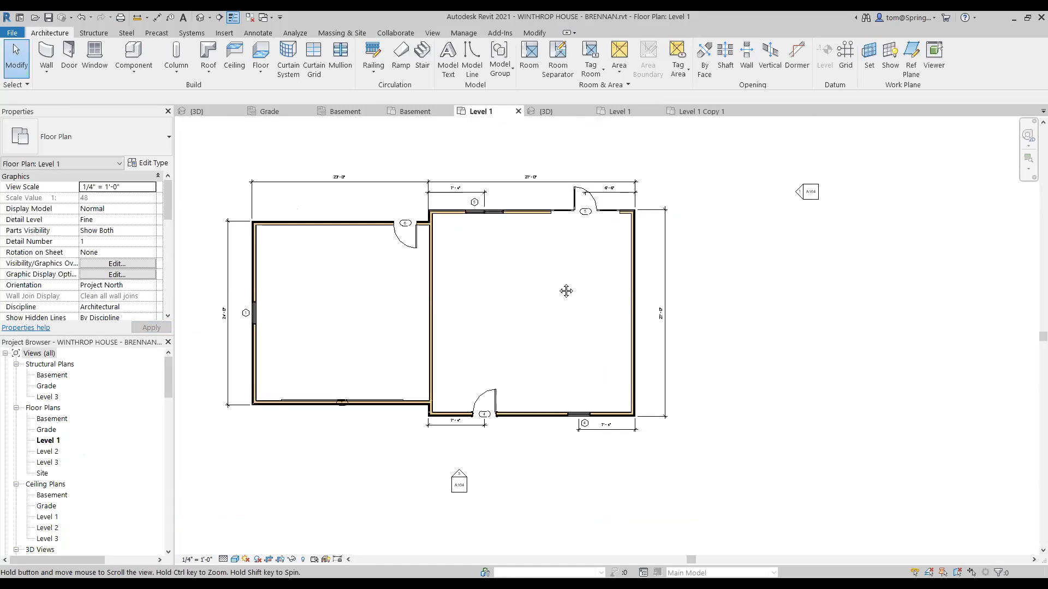
# Step: Draw a 4-1/2" interior wall from the east room's east wall to its west wall, then select it
pyautogui.click(43, 74)
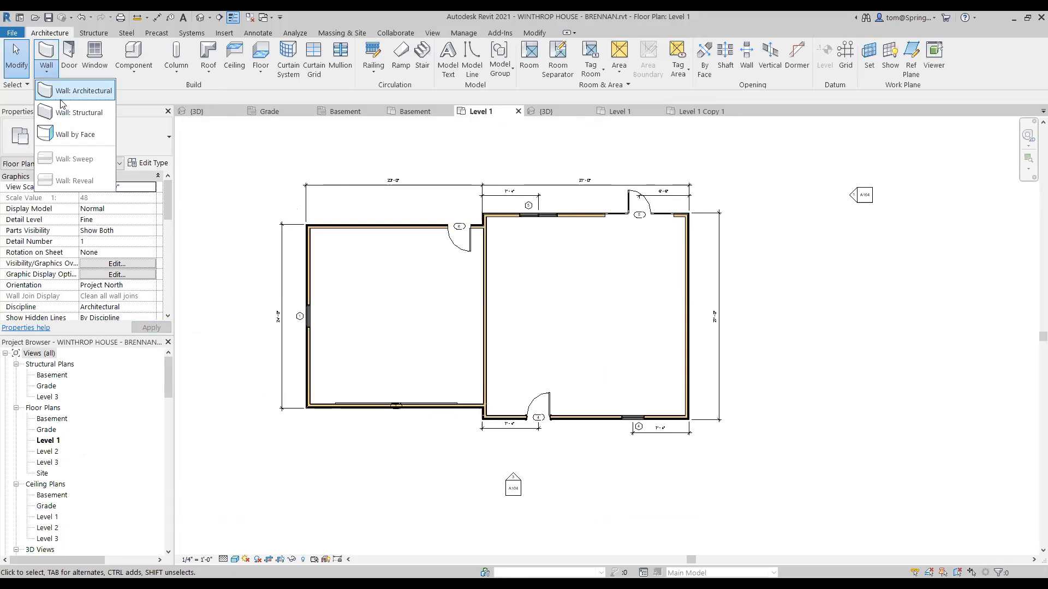
pyautogui.click(77, 91)
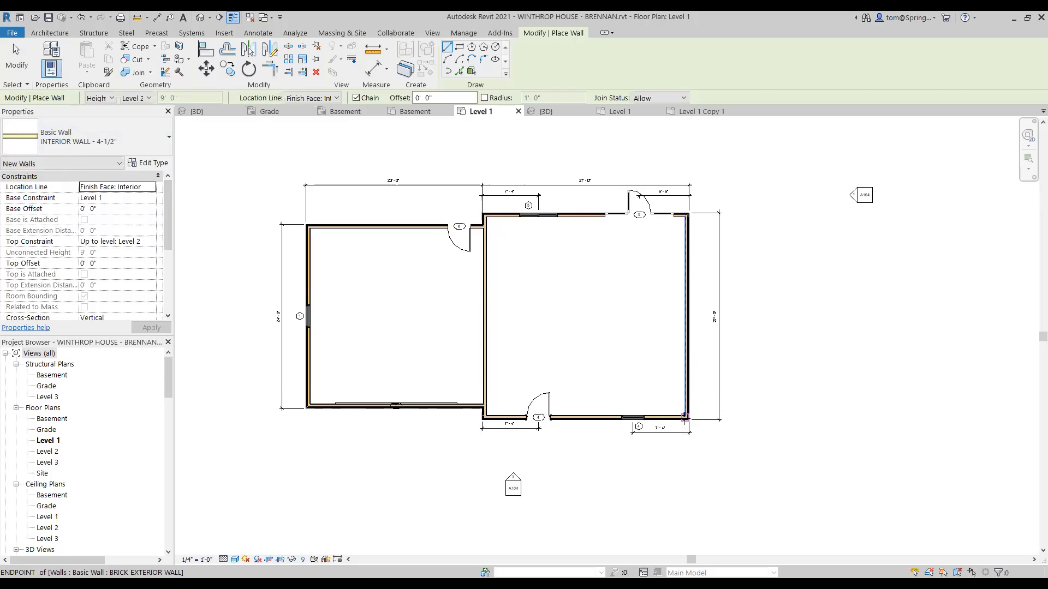
pyautogui.click(684, 309)
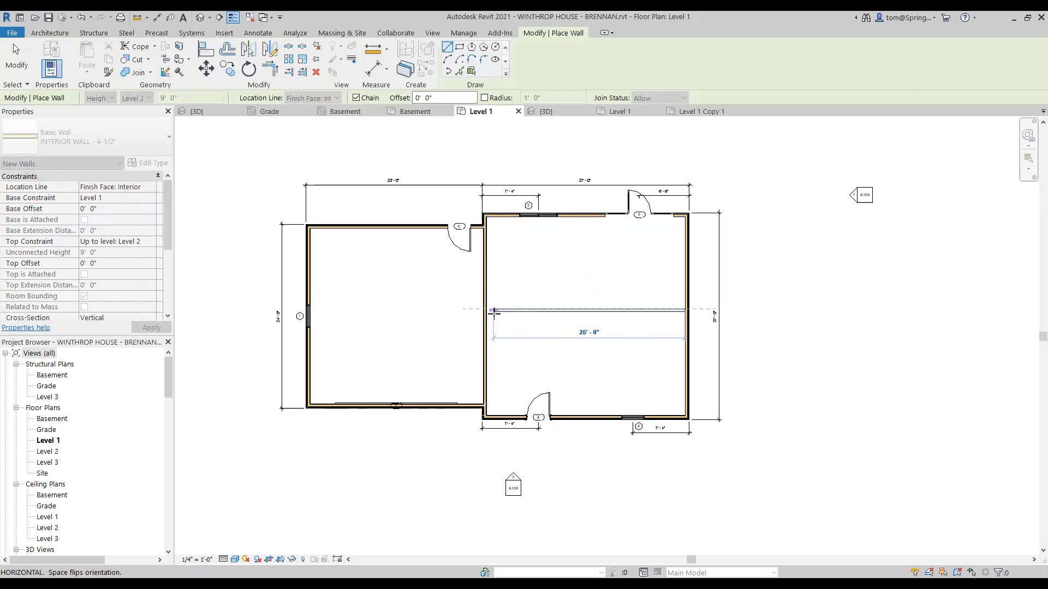
pyautogui.click(486, 310)
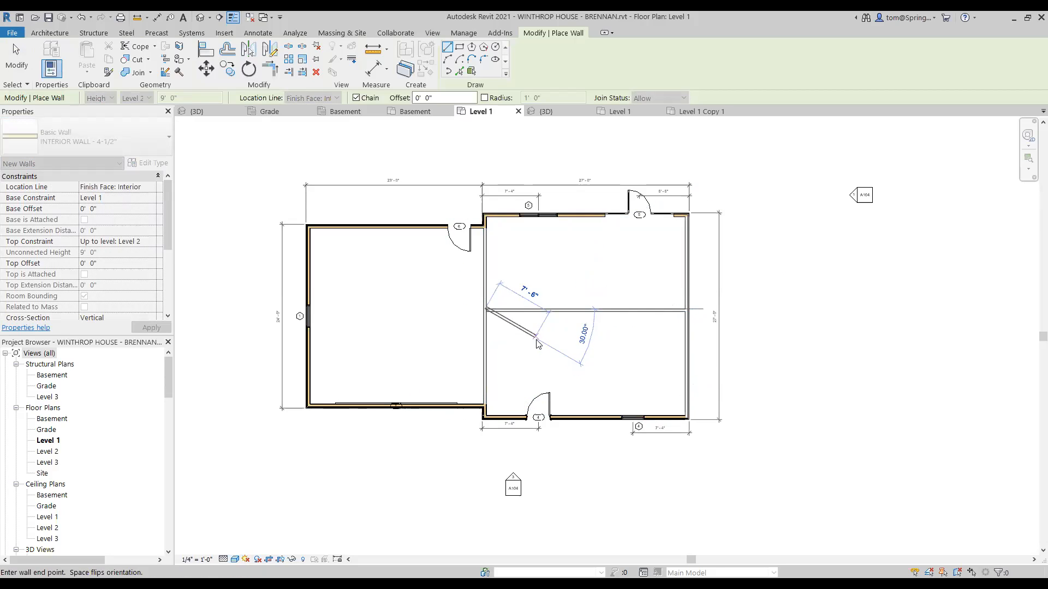
pyautogui.press('Escape')
pyautogui.press('Escape')
pyautogui.scroll(2, 658, 344)
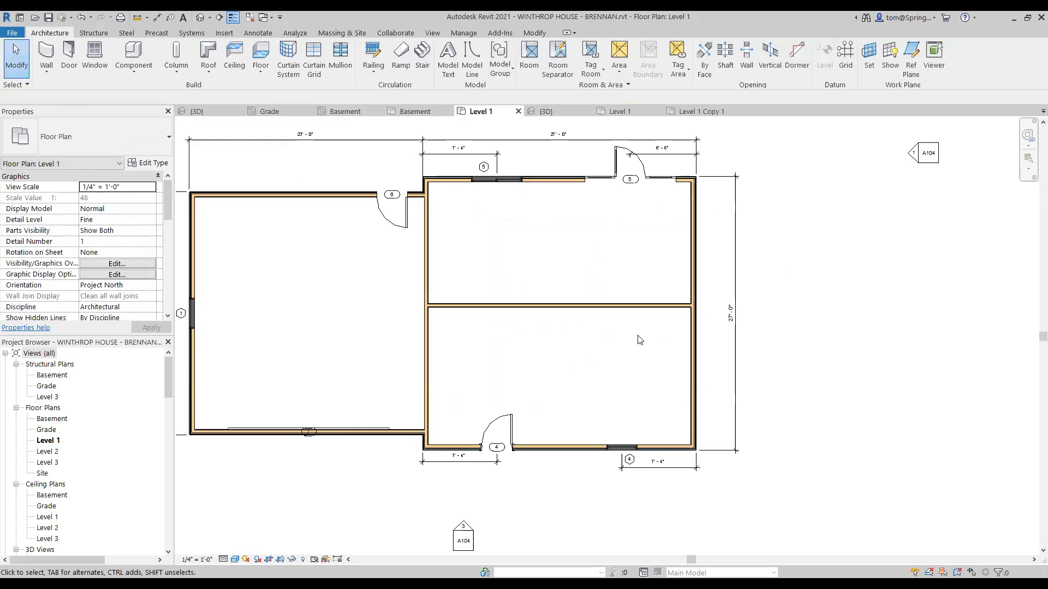
pyautogui.scroll(1, 639, 338)
pyautogui.click(634, 304)
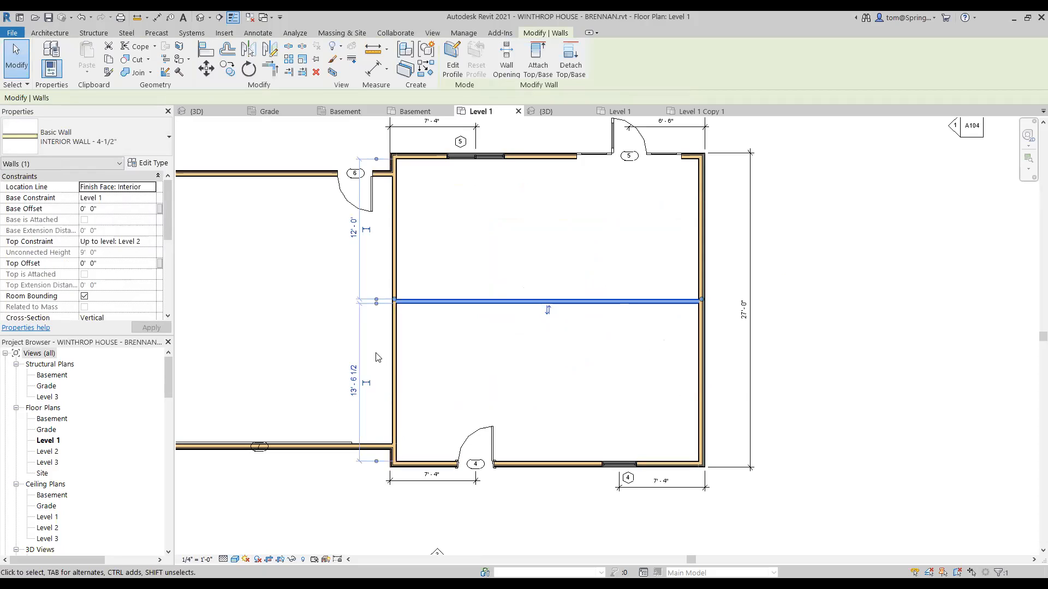
# Step: Set the new wall's temporary dimension to 12' - 9" from the south wall
pyautogui.click(352, 382)
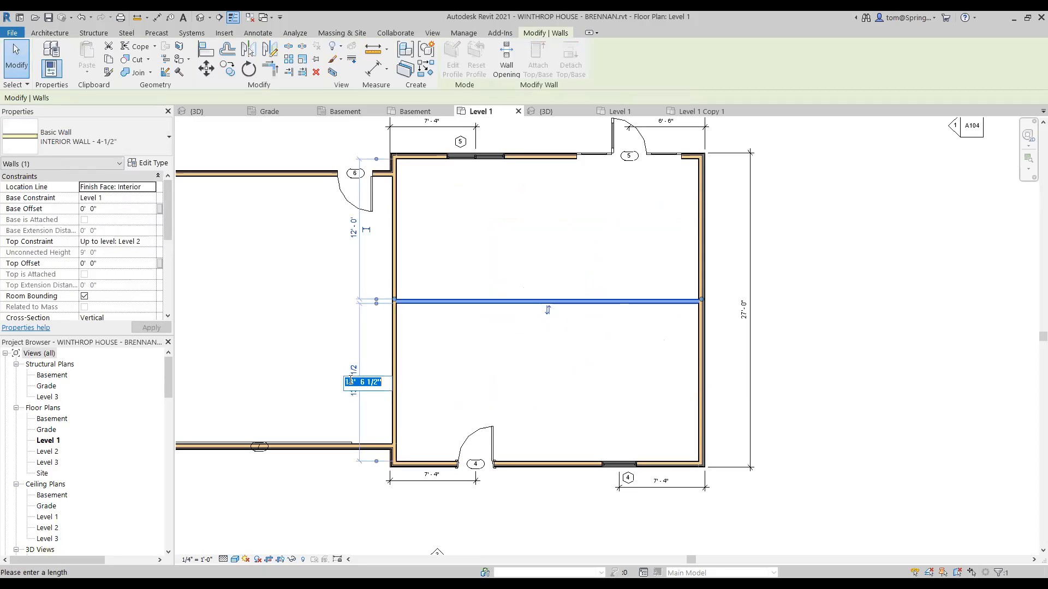
pyautogui.write("12'9")
pyautogui.press('Return')
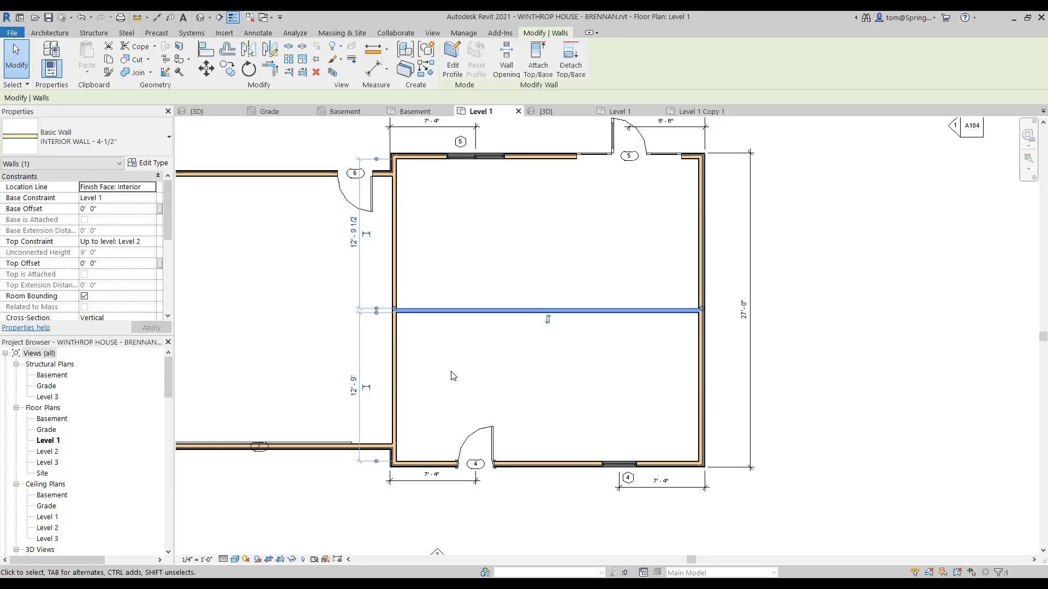
pyautogui.click(482, 360)
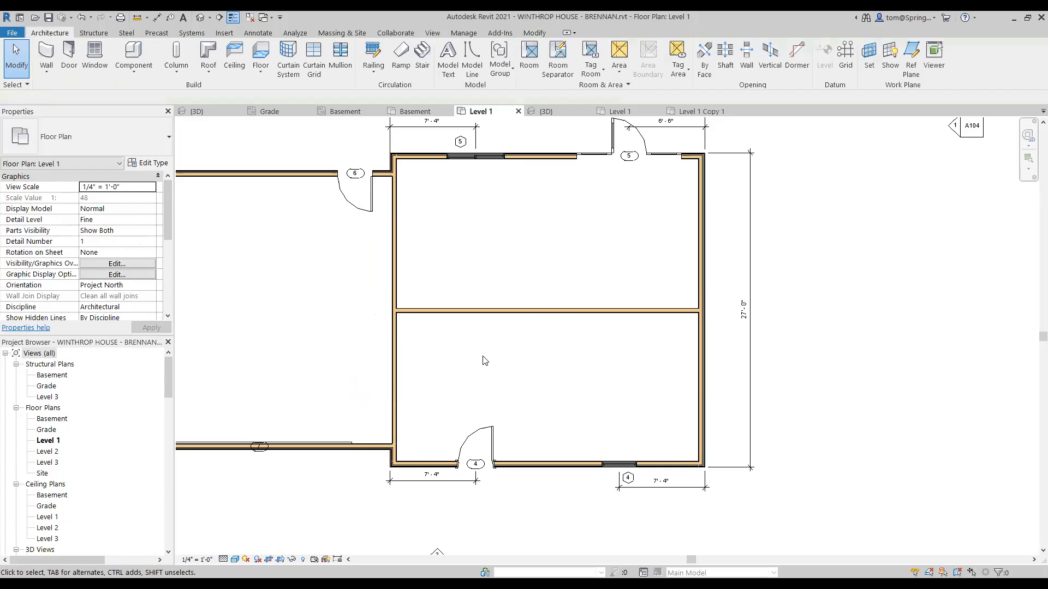
pyautogui.scroll(-3, 515, 359)
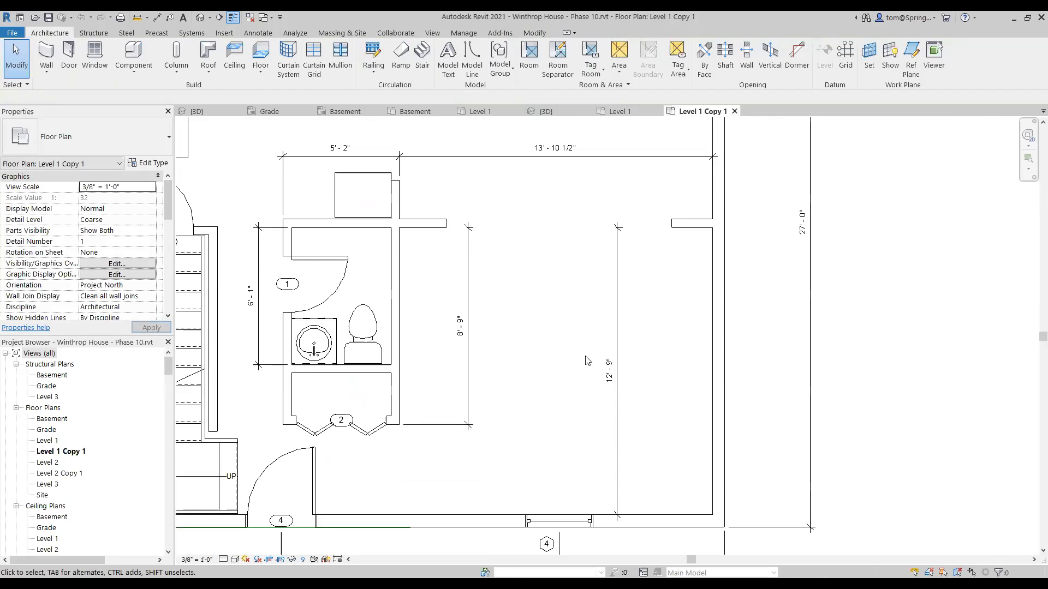
pyautogui.scroll(-1, 527, 371)
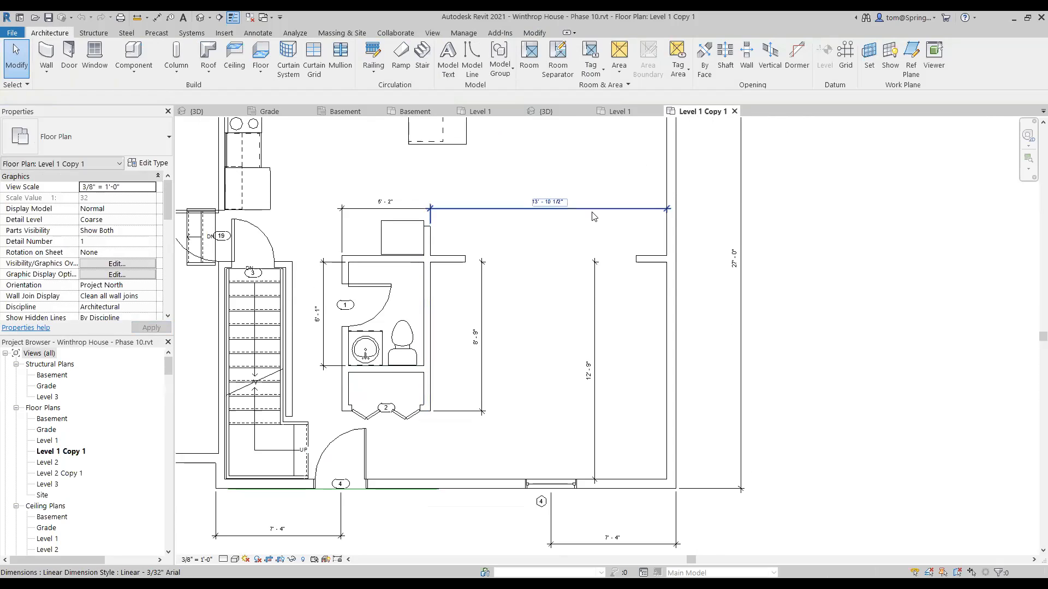
pyautogui.scroll(2, 590, 216)
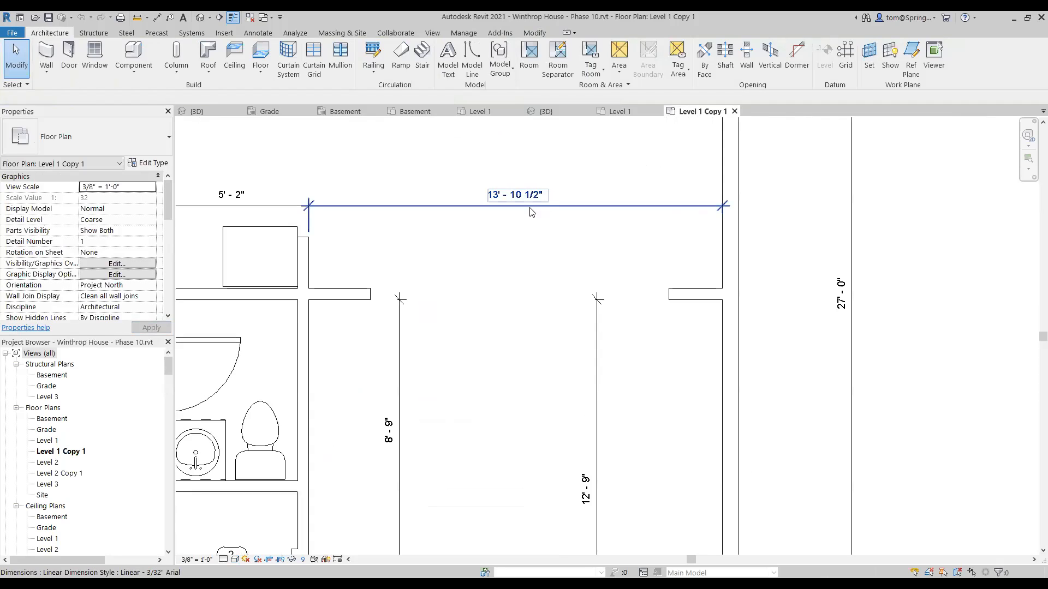
pyautogui.scroll(-3, 378, 261)
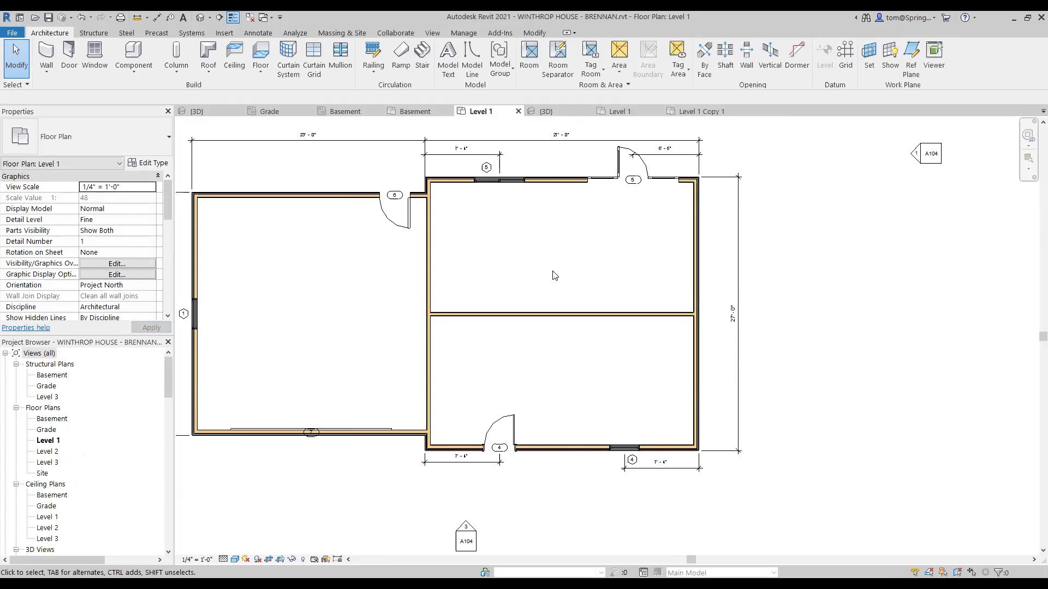
# Step: Draw a vertical 4-1/2" interior wall down to the bottom exterior wall in the right room
pyautogui.click(49, 74)
pyautogui.click(83, 91)
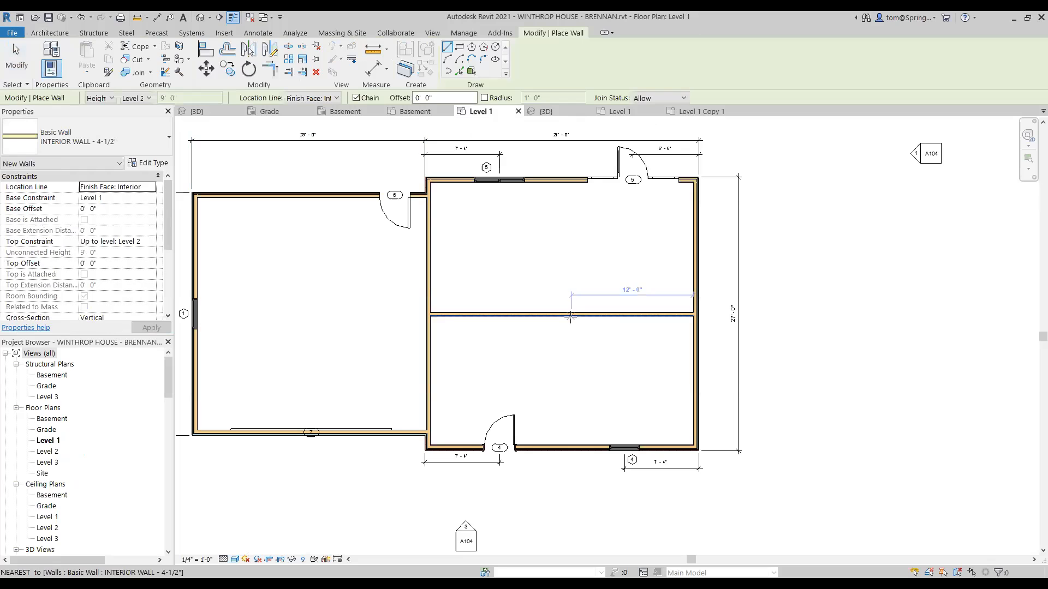
pyautogui.click(567, 284)
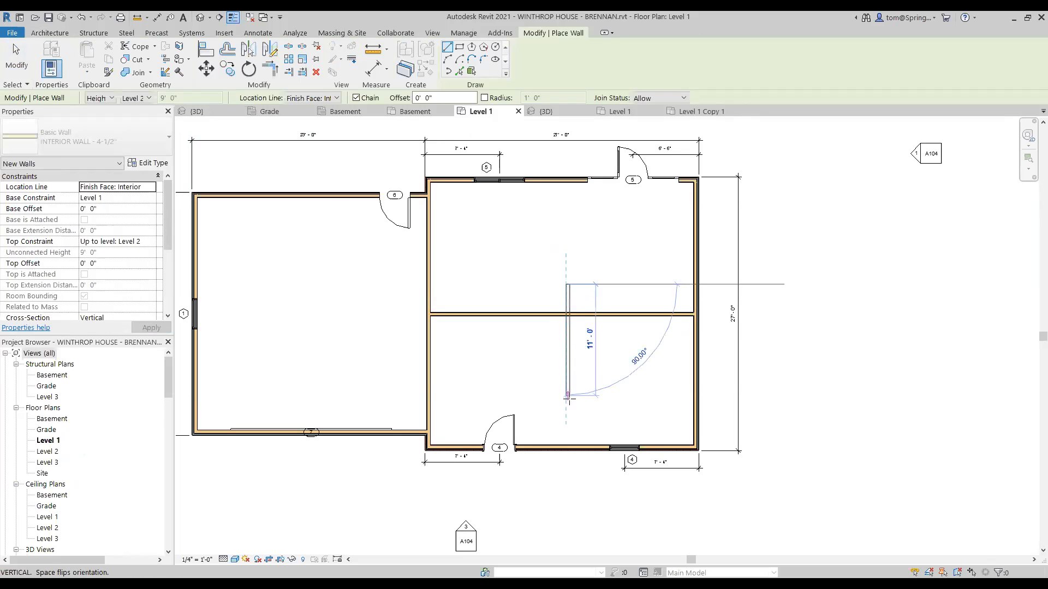
pyautogui.click(568, 445)
pyautogui.press('Escape')
pyautogui.press('Escape')
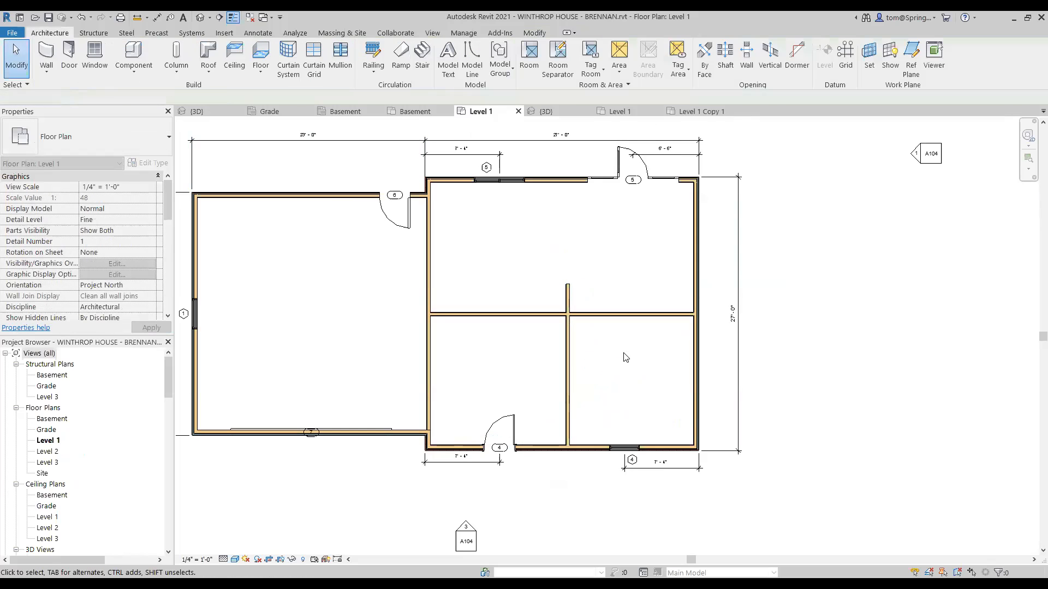
# Step: Reposition the vertical wall 13'-10 1/2" from the right exterior wall using its temporary dimension
pyautogui.scroll(3, 615, 346)
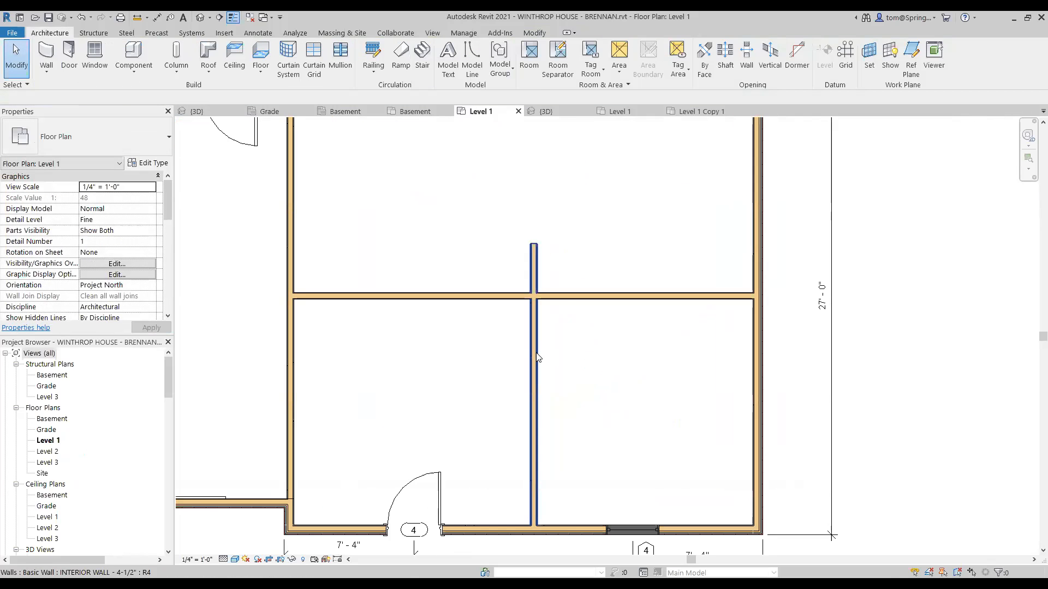
pyautogui.click(537, 357)
pyautogui.press('Escape')
pyautogui.click(599, 299)
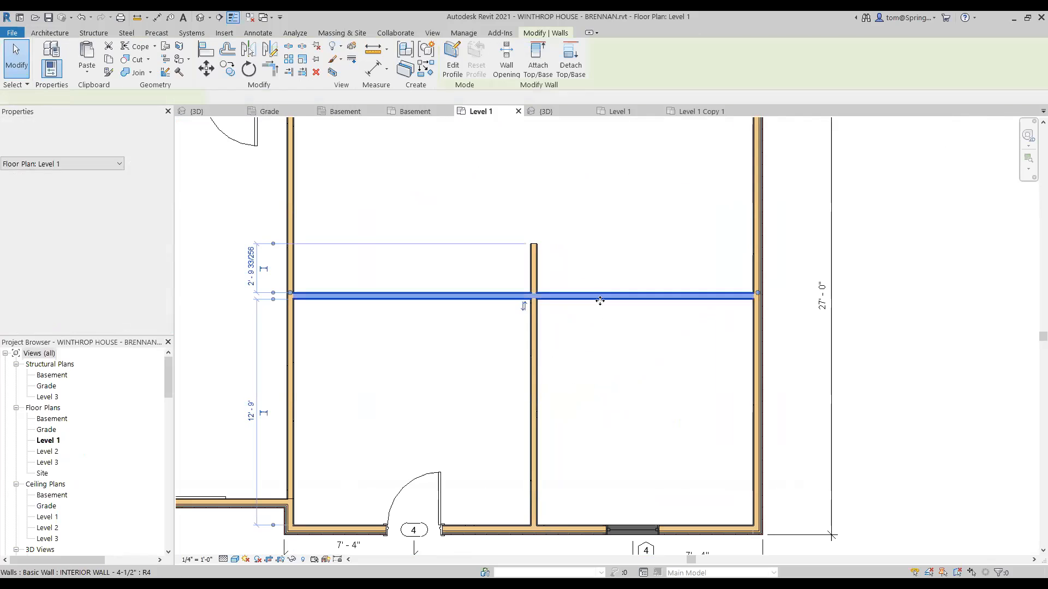
pyautogui.press('Escape')
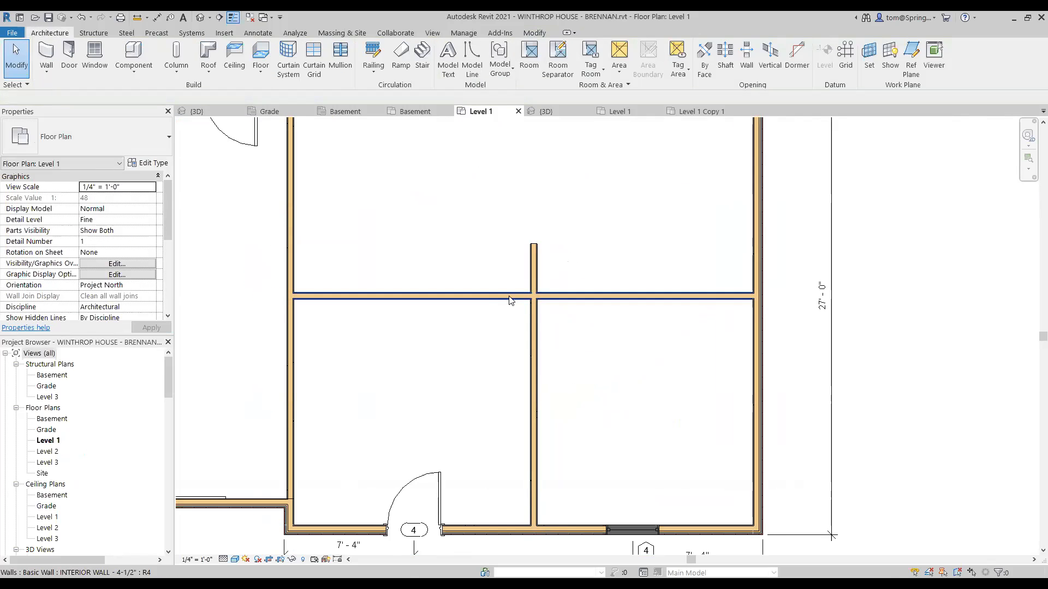
pyautogui.click(537, 277)
pyautogui.scroll(-1, 619, 376)
pyautogui.moveTo(618, 376); pyautogui.dragTo(580, 309, button='middle')
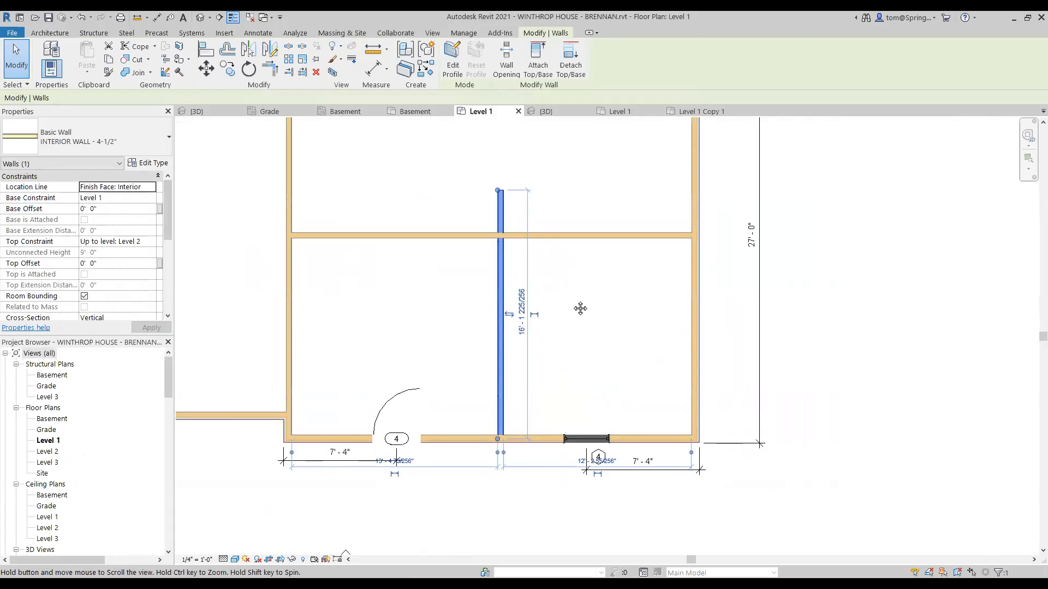
pyautogui.press('Escape')
pyautogui.click(503, 372)
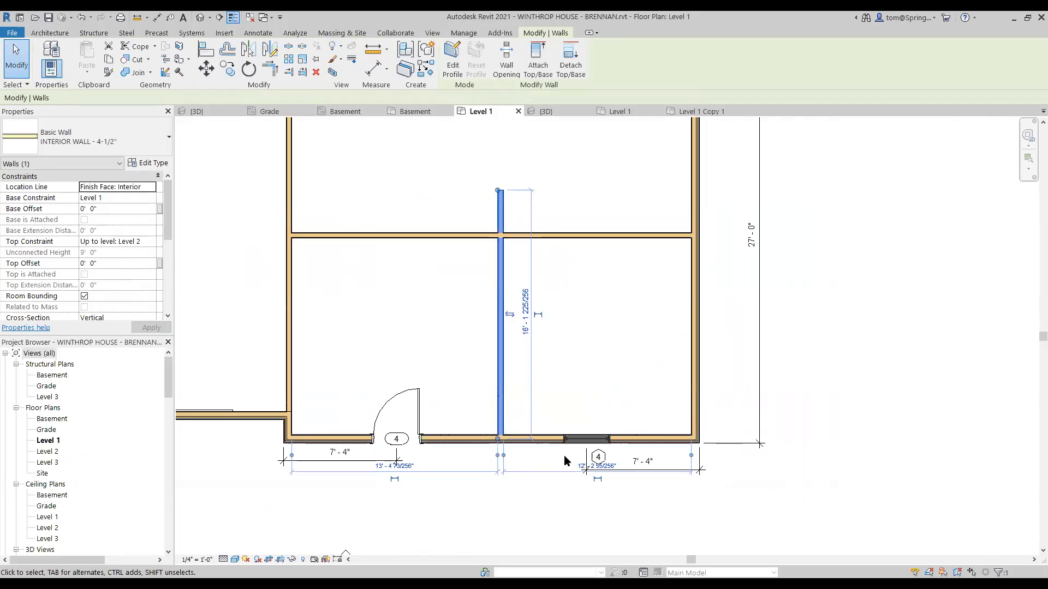
pyautogui.scroll(2, 665, 501)
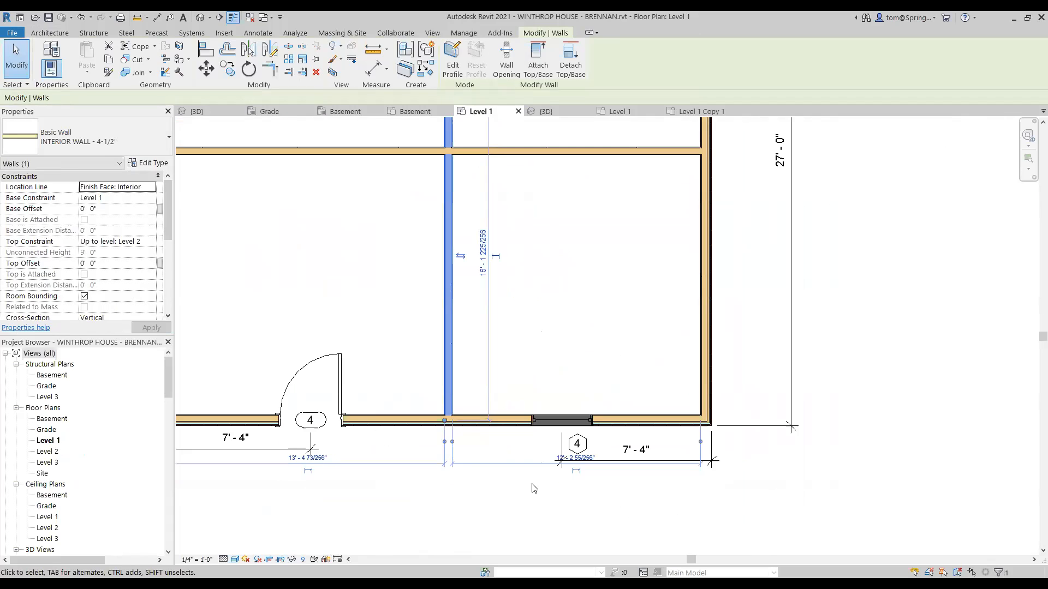
pyautogui.scroll(-2, 534, 488)
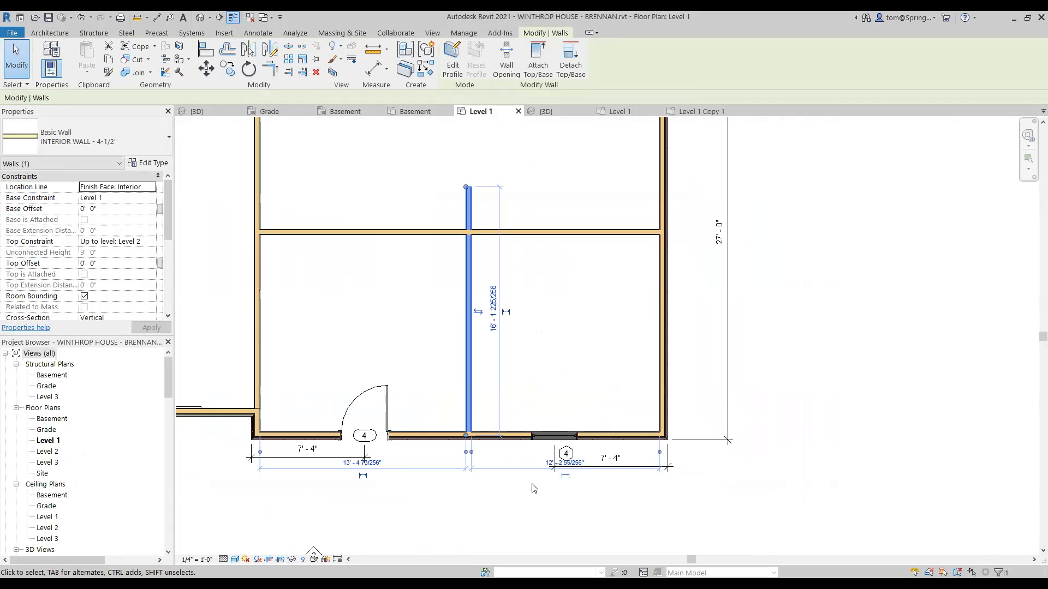
pyautogui.scroll(1, 533, 488)
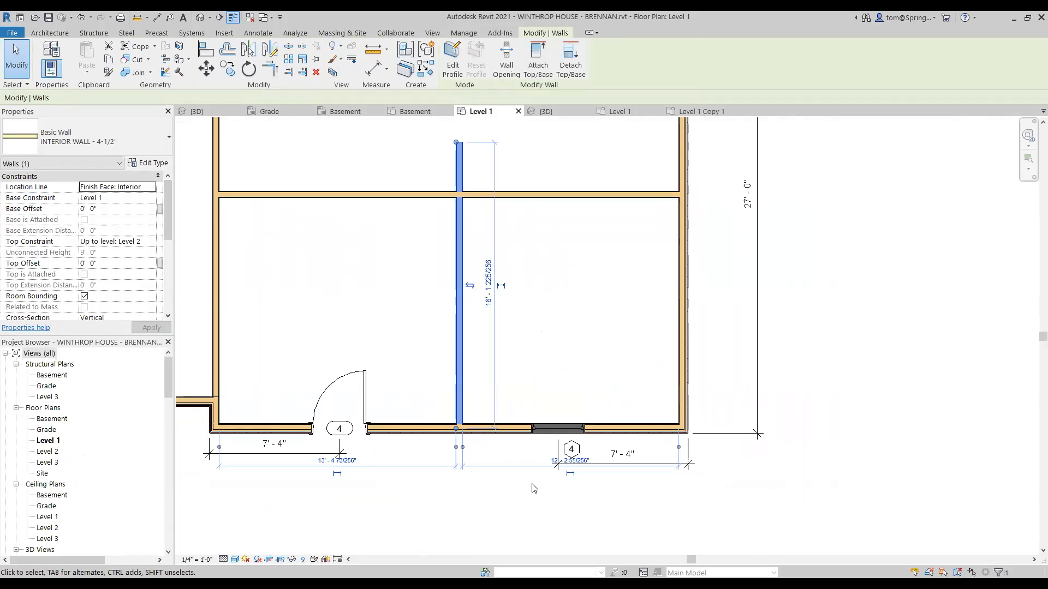
pyautogui.click(557, 461)
pyautogui.write("13'10.5")
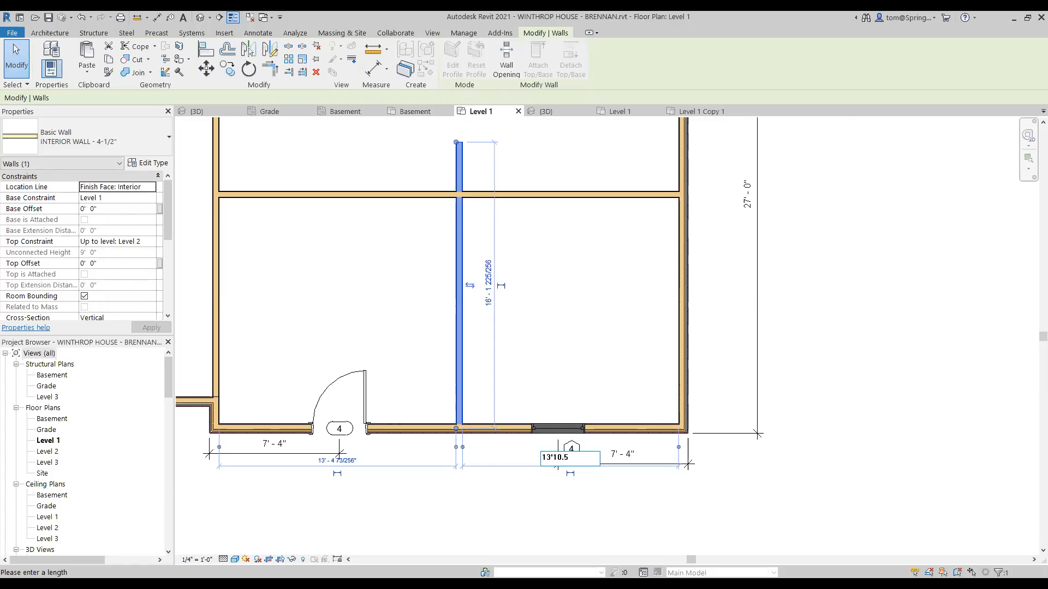
pyautogui.press('Return')
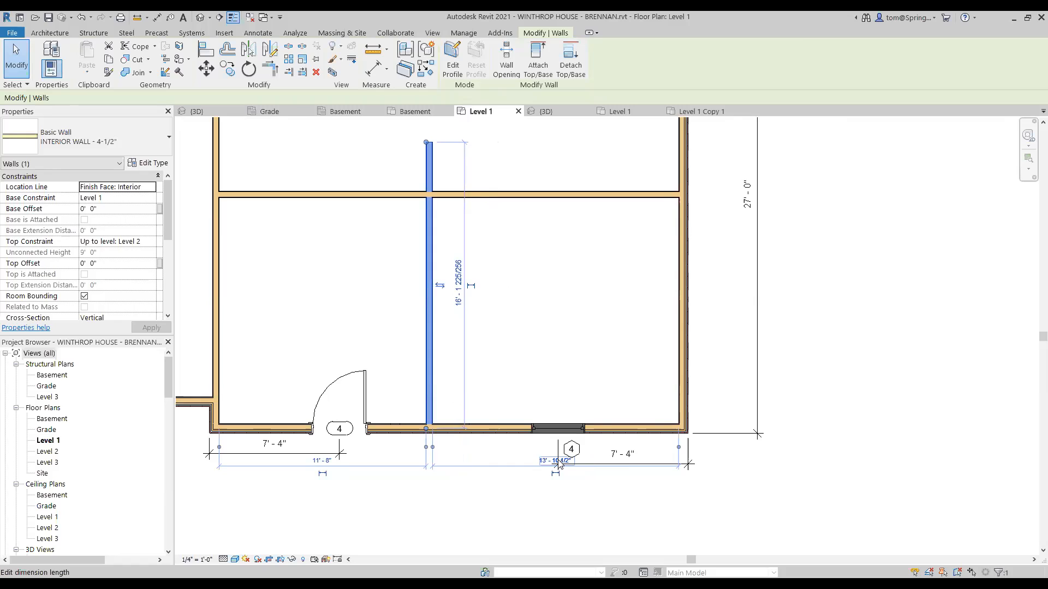
pyautogui.click(593, 334)
pyautogui.scroll(-1, 536, 284)
pyautogui.scroll(-2, 538, 300)
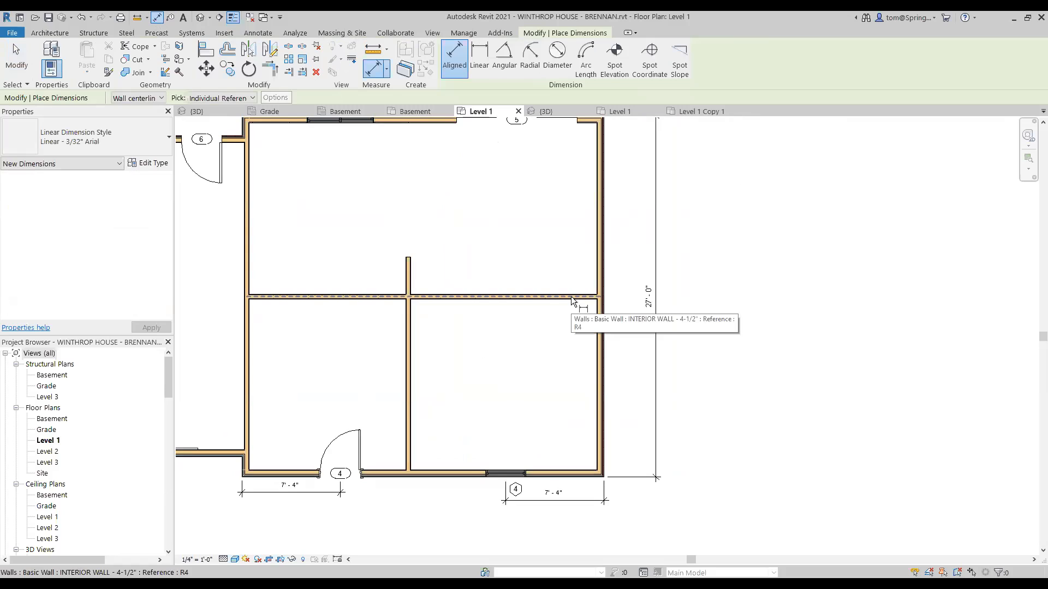
# Step: Dimension 12'-9" from the horizontal interior wall to the bottom exterior wall
pyautogui.scroll(1, 571, 297)
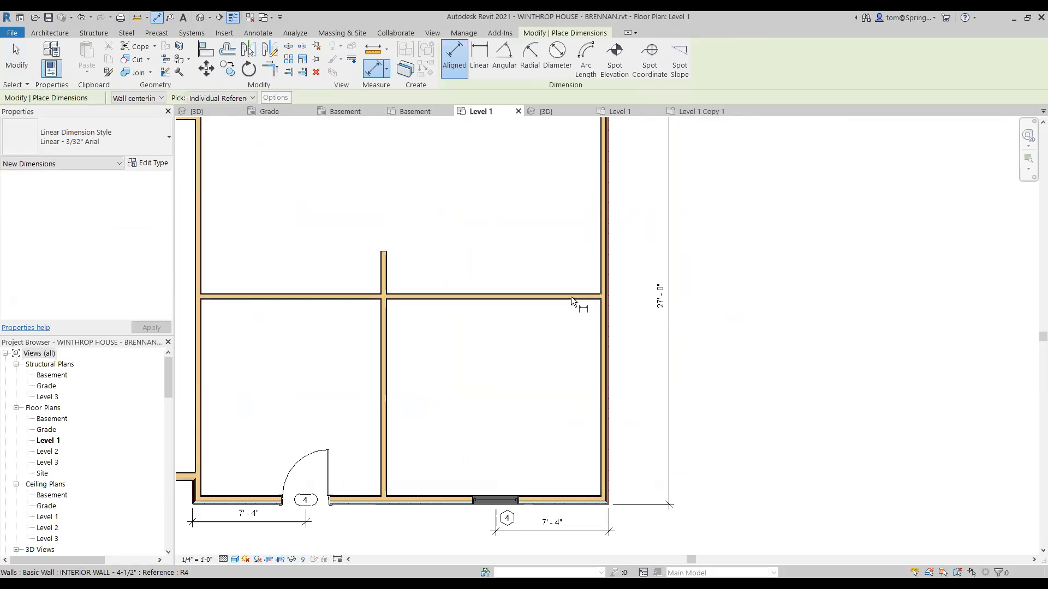
pyautogui.click(571, 296)
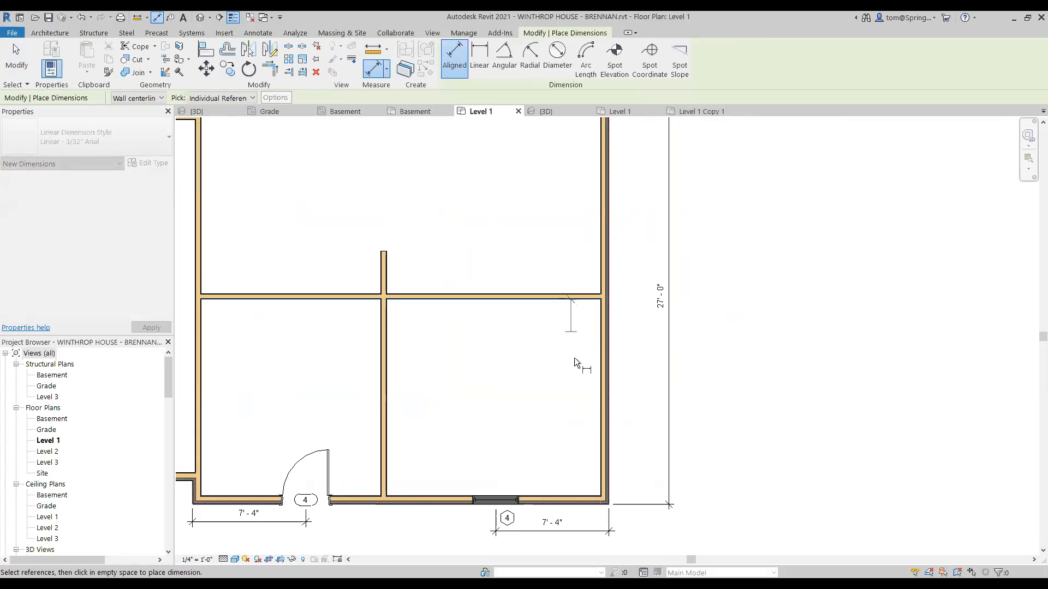
pyautogui.click(582, 498)
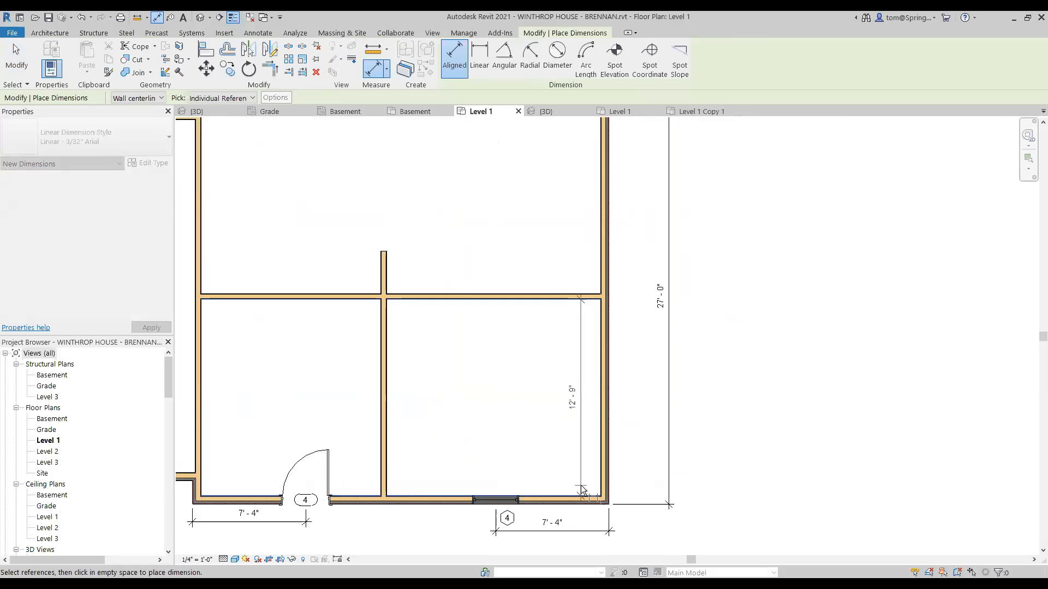
pyautogui.click(581, 490)
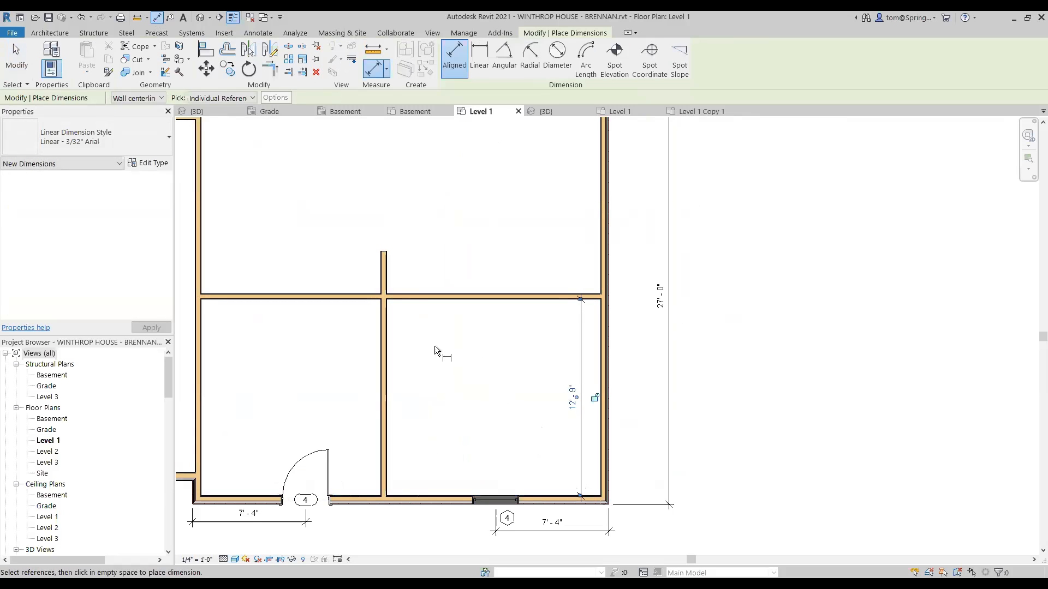
# Step: Dimension 13'-10 1/2" from the vertical interior wall to the right exterior wall
pyautogui.click(388, 378)
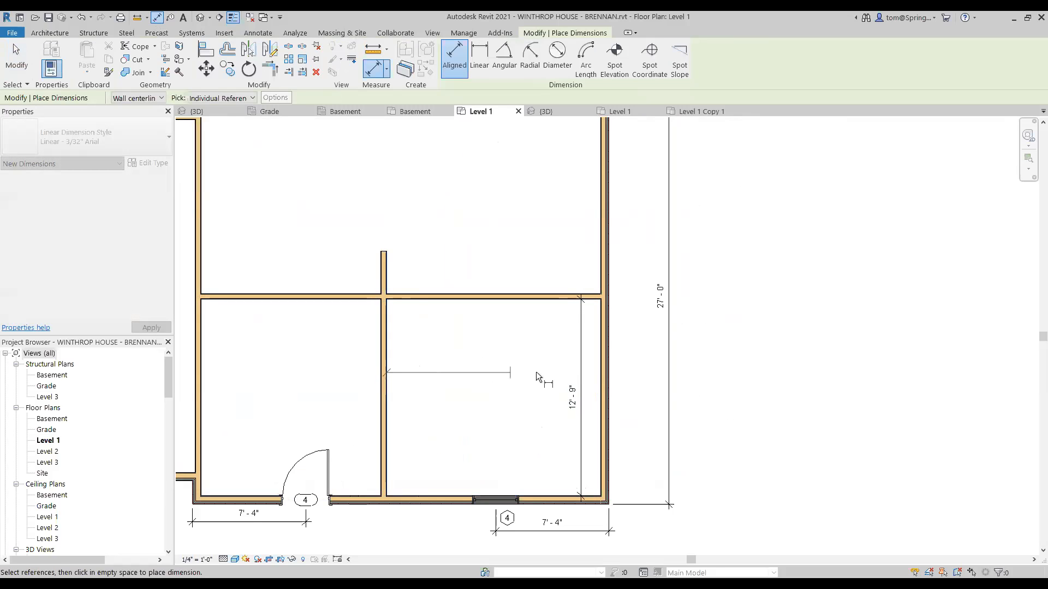
pyautogui.click(599, 362)
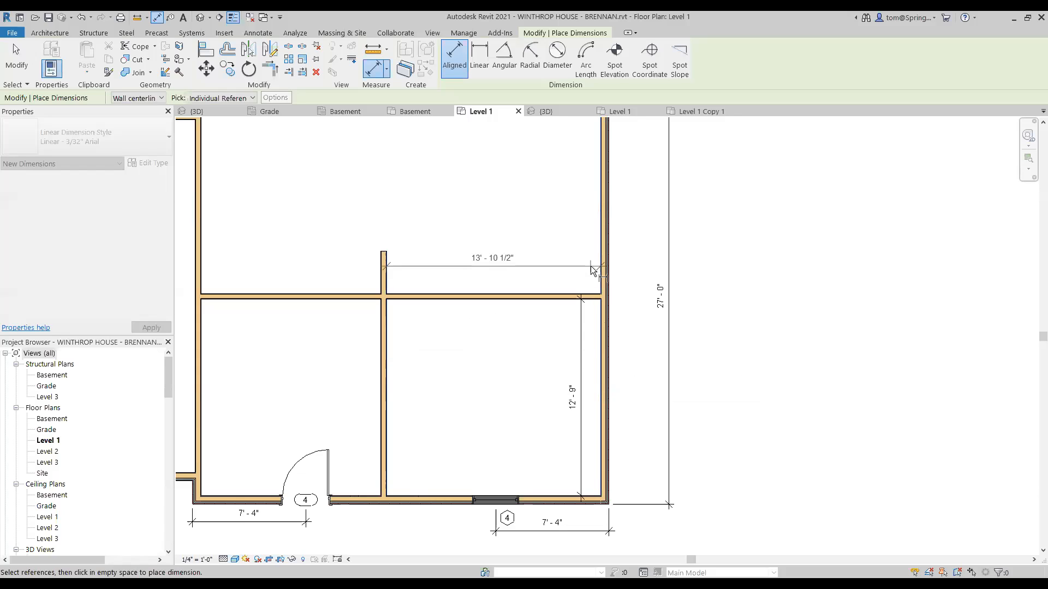
pyautogui.click(595, 217)
pyautogui.press('Escape')
pyautogui.press('Escape')
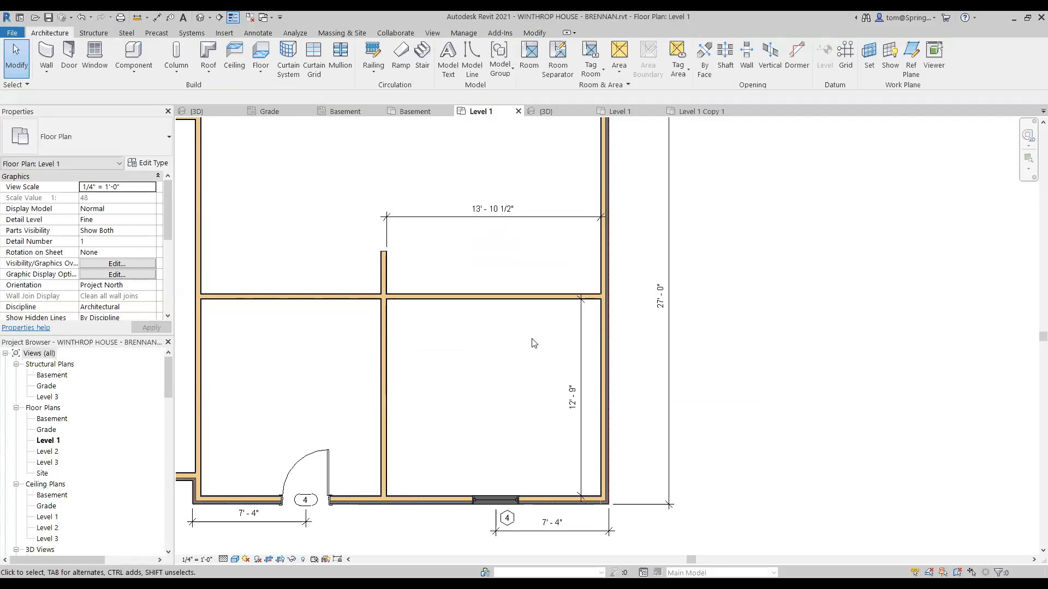
pyautogui.scroll(-2, 505, 369)
pyautogui.scroll(2, 504, 369)
pyautogui.scroll(-1, 505, 370)
pyautogui.moveTo(449, 373); pyautogui.dragTo(519, 376, button='middle')
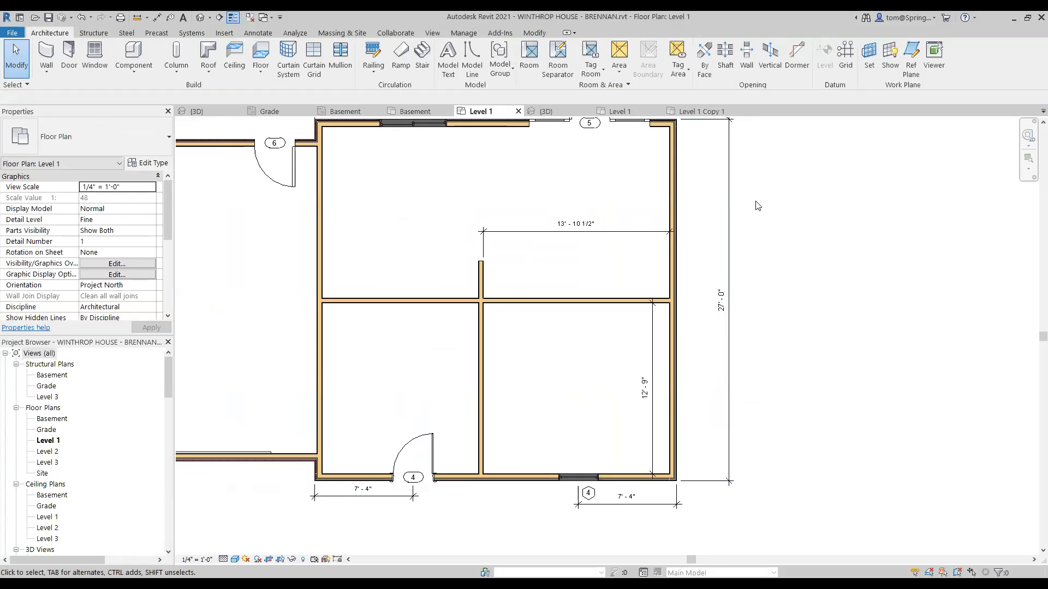
pyautogui.click(701, 112)
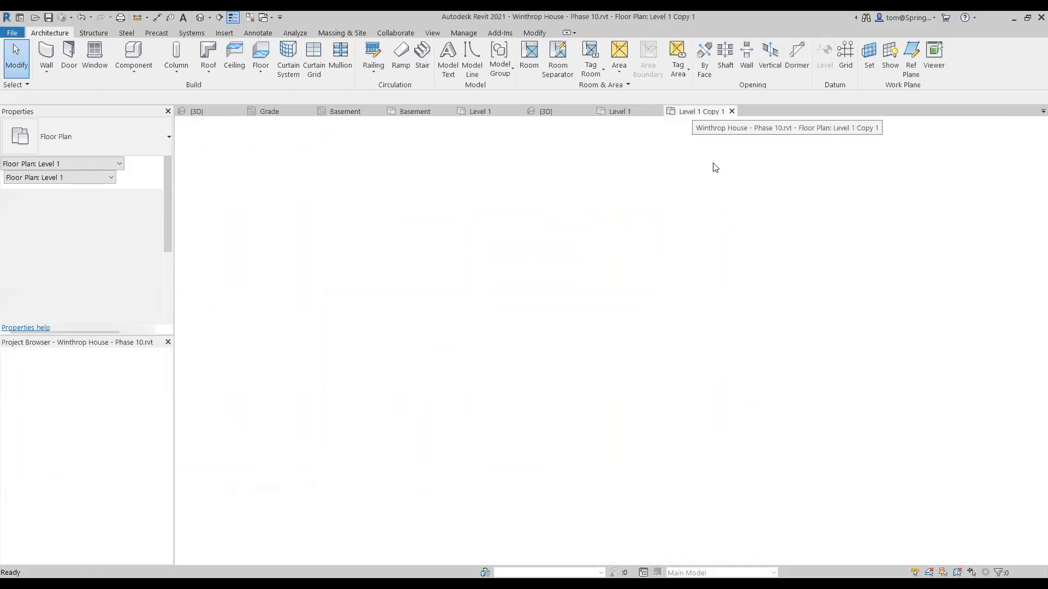
pyautogui.moveTo(469, 439); pyautogui.dragTo(583, 386, button='middle')
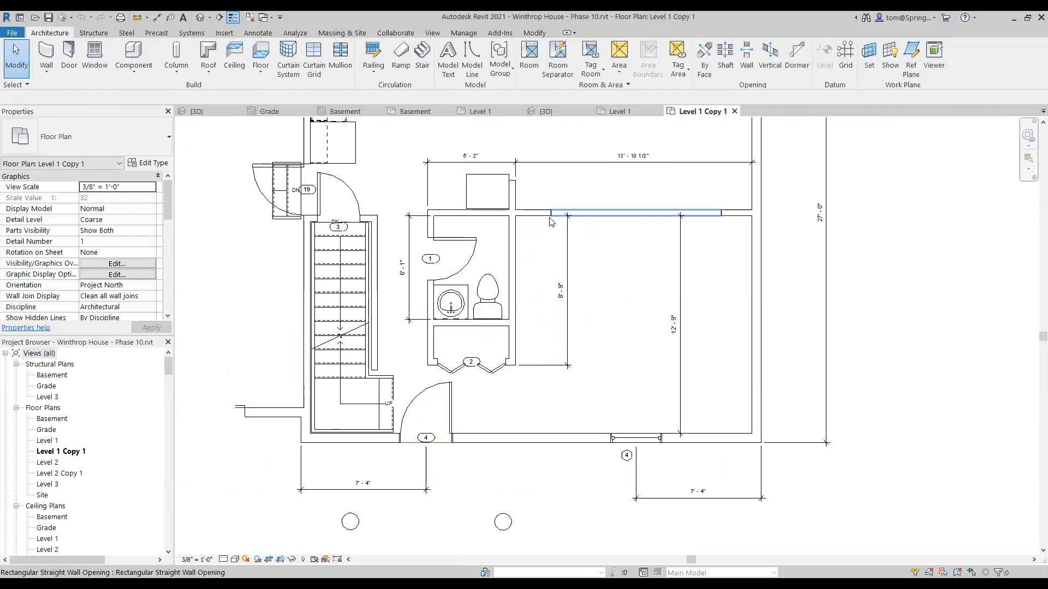
pyautogui.scroll(2, 557, 306)
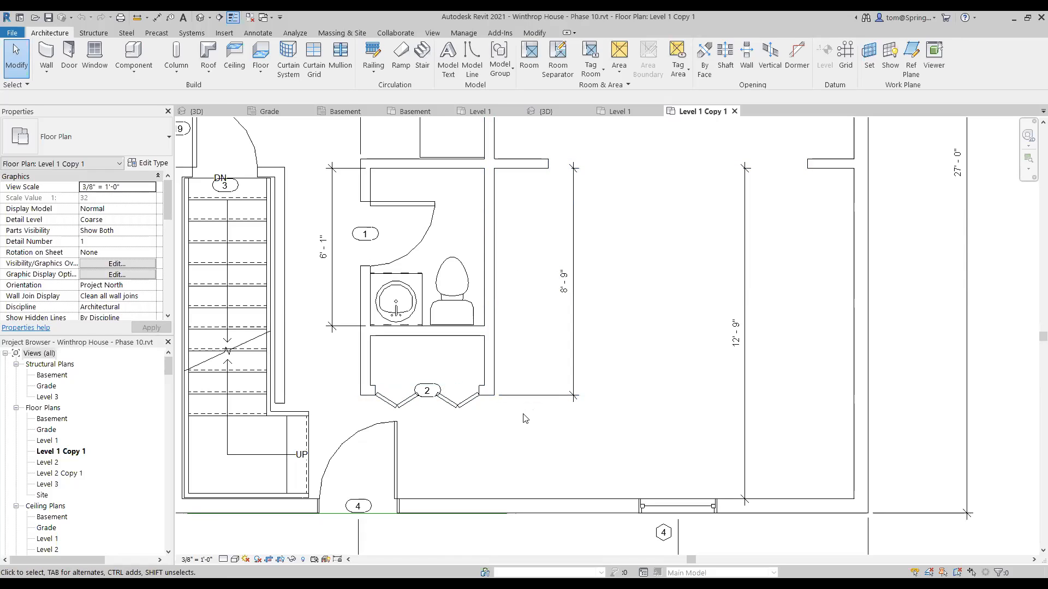
pyautogui.hotkey('ctrl', 'Tab')
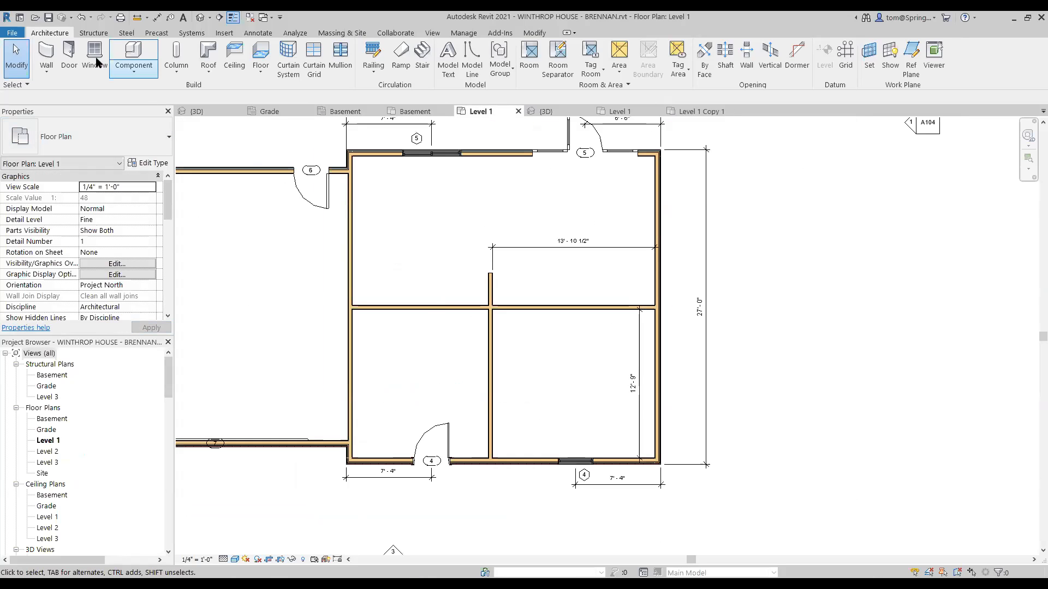
# Step: Draw a 15'-0" horizontal interior wall from the left wall in the lower room
pyautogui.click(46, 71)
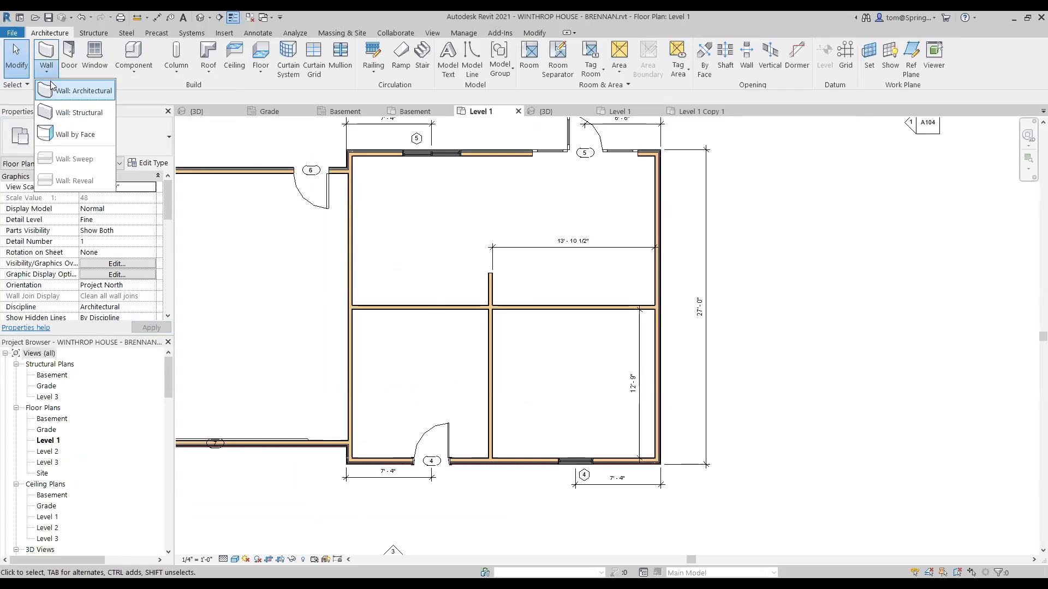
pyautogui.click(55, 91)
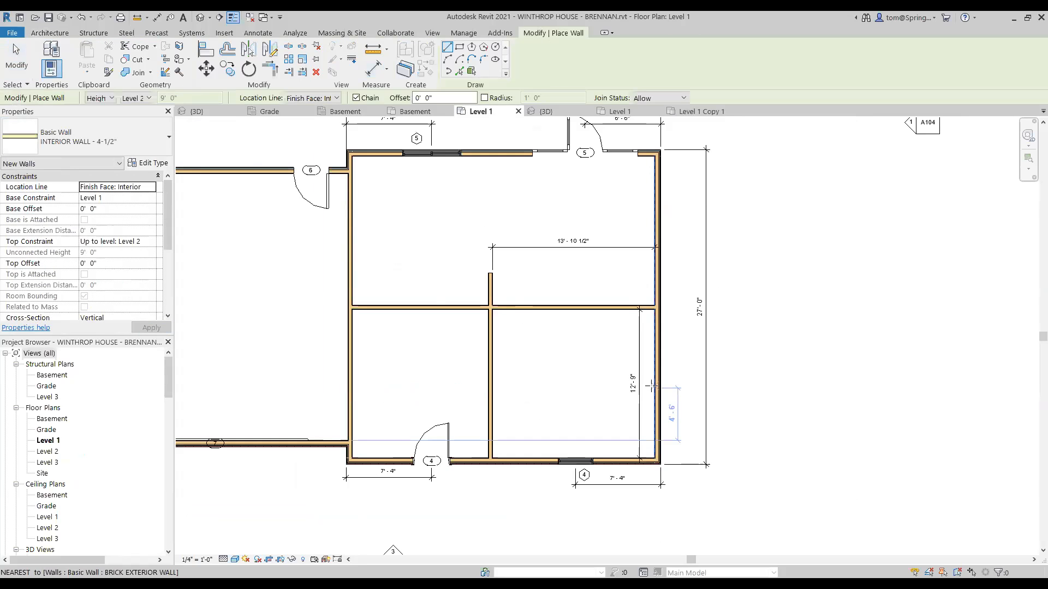
pyautogui.click(349, 393)
pyautogui.click(524, 393)
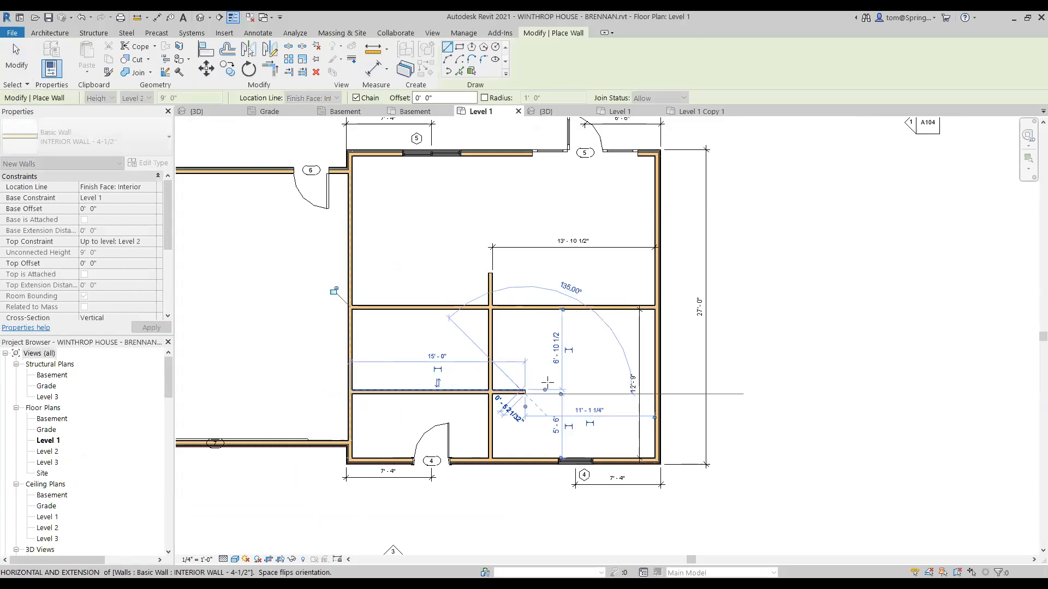
pyautogui.press('Escape')
pyautogui.press('Escape')
# Step: Move the new wall to 8'-9" below the partition above it
pyautogui.scroll(2, 502, 374)
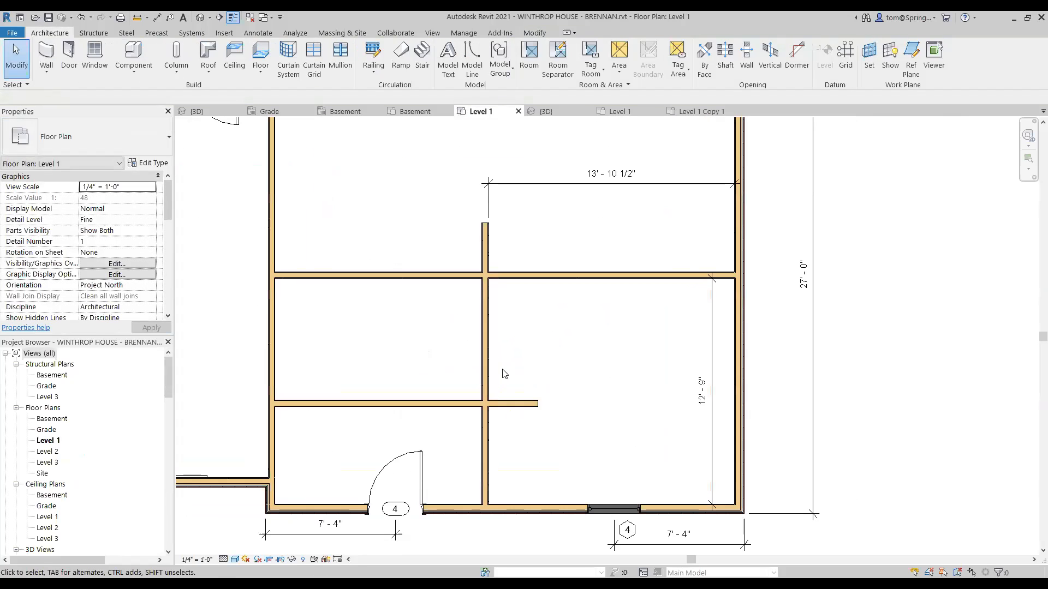
pyautogui.click(513, 402)
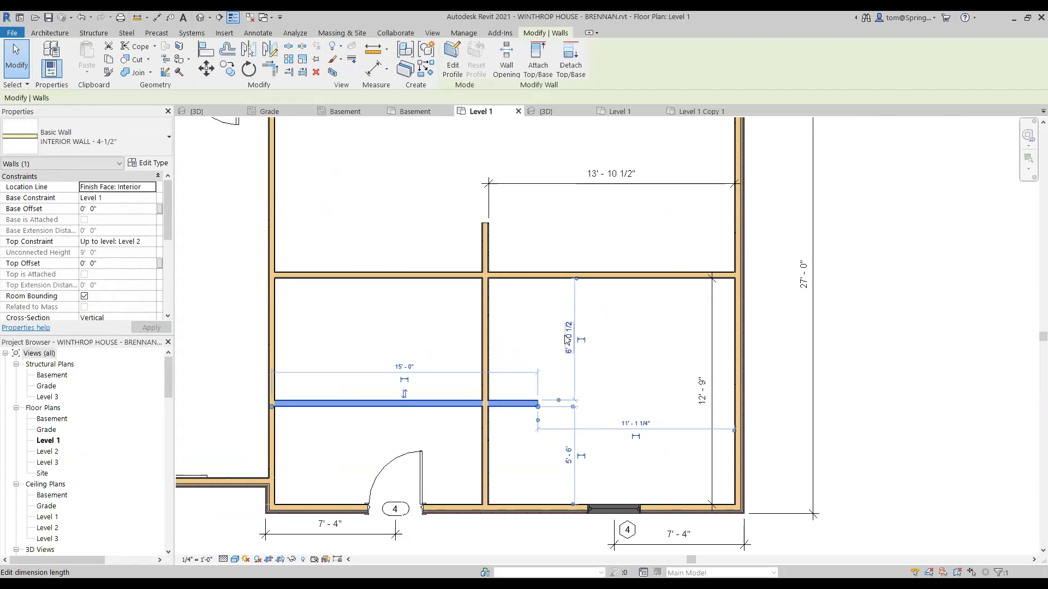
pyautogui.moveTo(559, 401); pyautogui.dragTo(559, 404)
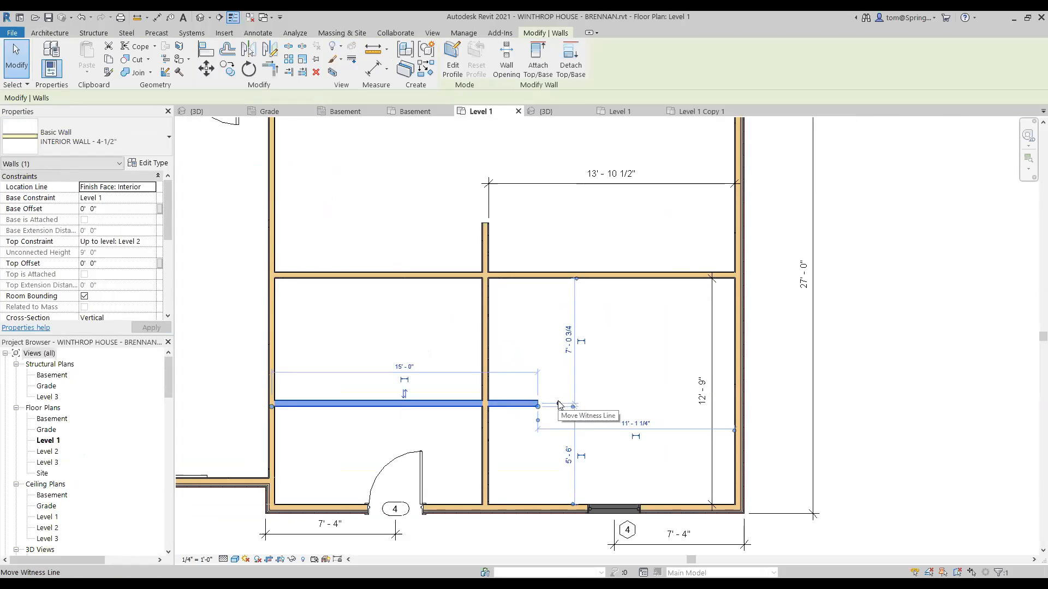
pyautogui.click(567, 345)
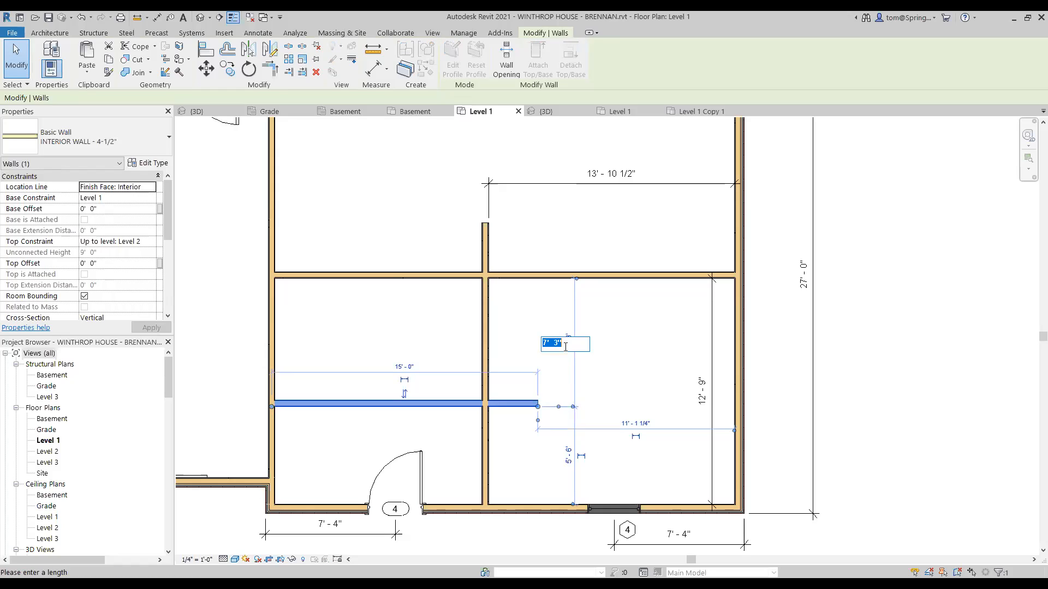
pyautogui.write("8' - 9")
pyautogui.press('Return')
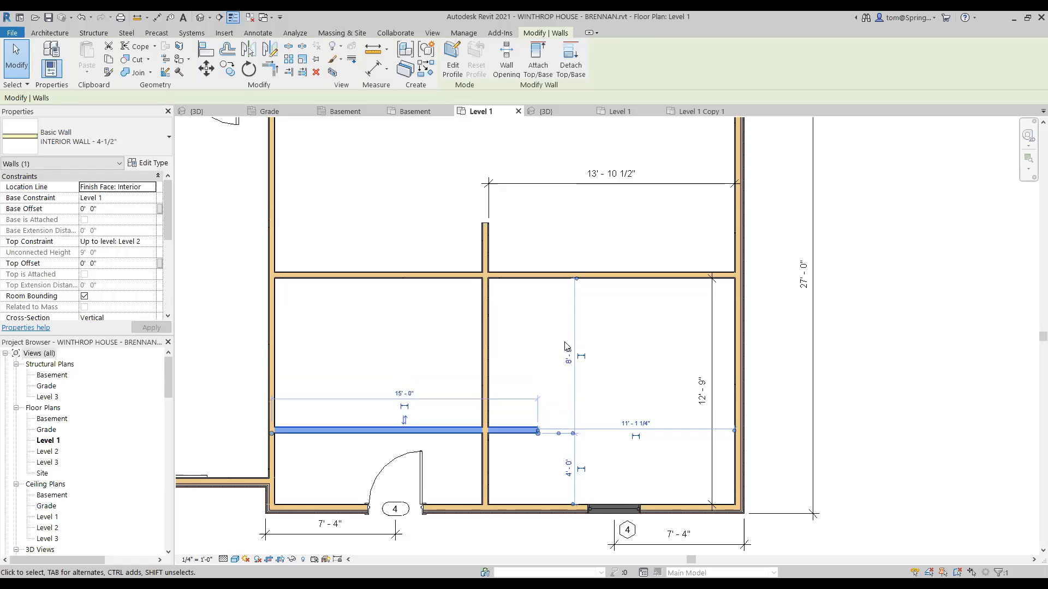
pyautogui.click(566, 346)
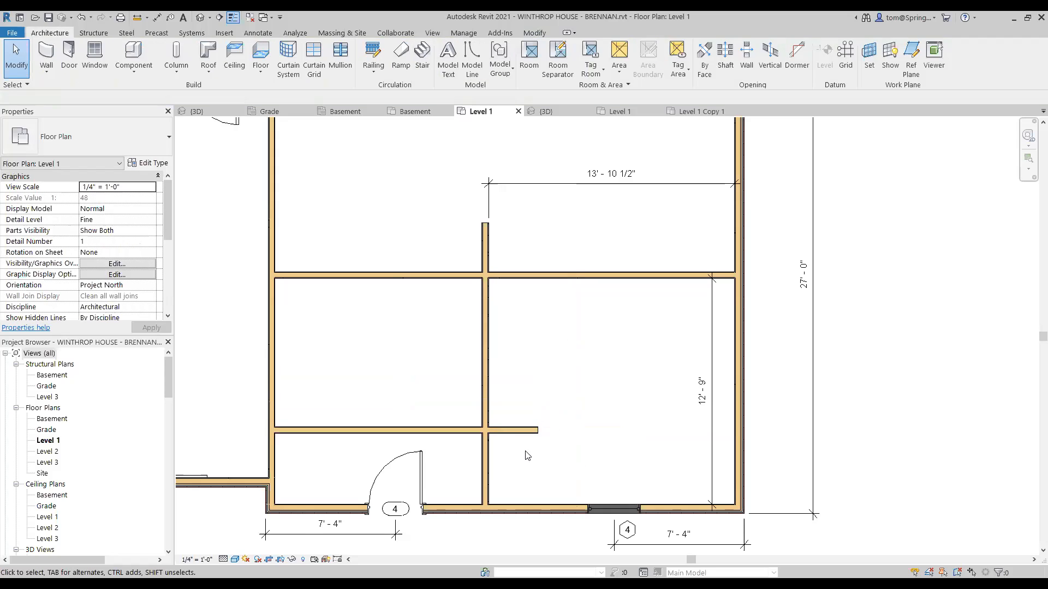
# Step: Trim the vertical partition and lower horizontal wall into an L corner, retrying until correct
pyautogui.scroll(2, 527, 455)
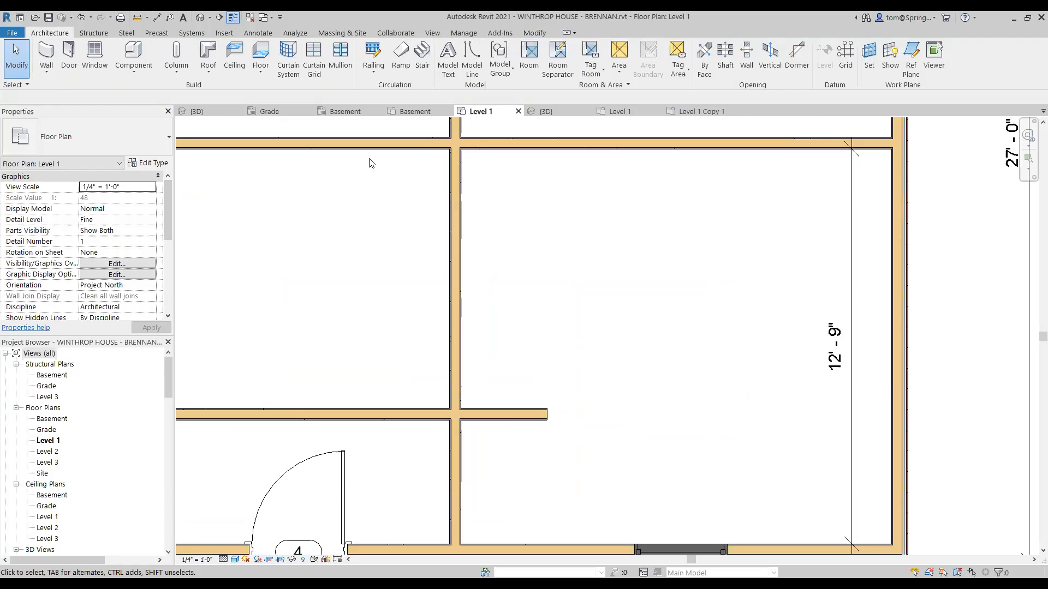
pyautogui.click(540, 34)
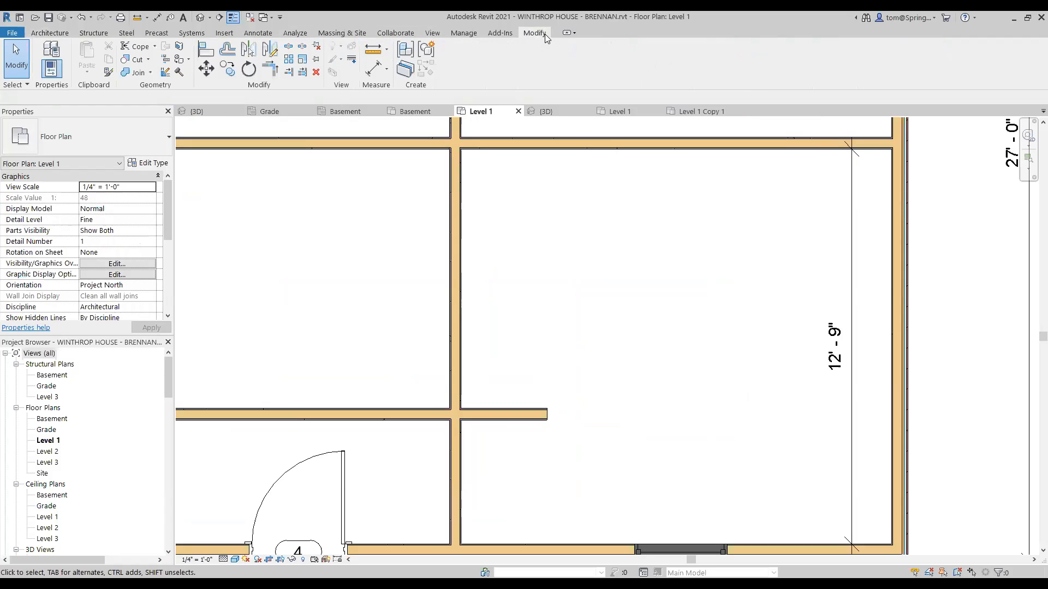
pyautogui.click(272, 70)
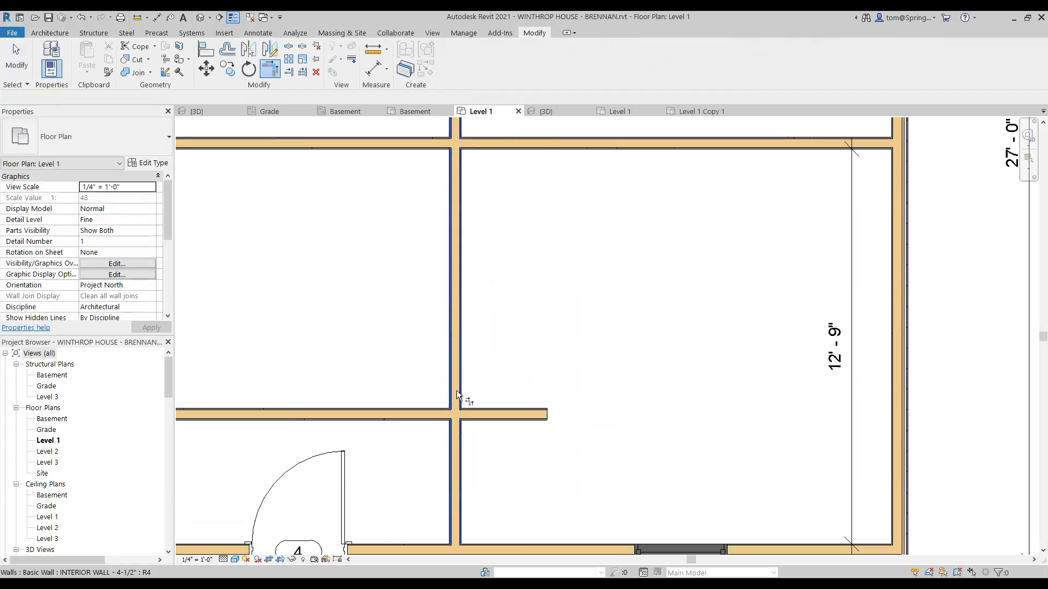
pyautogui.click(470, 409)
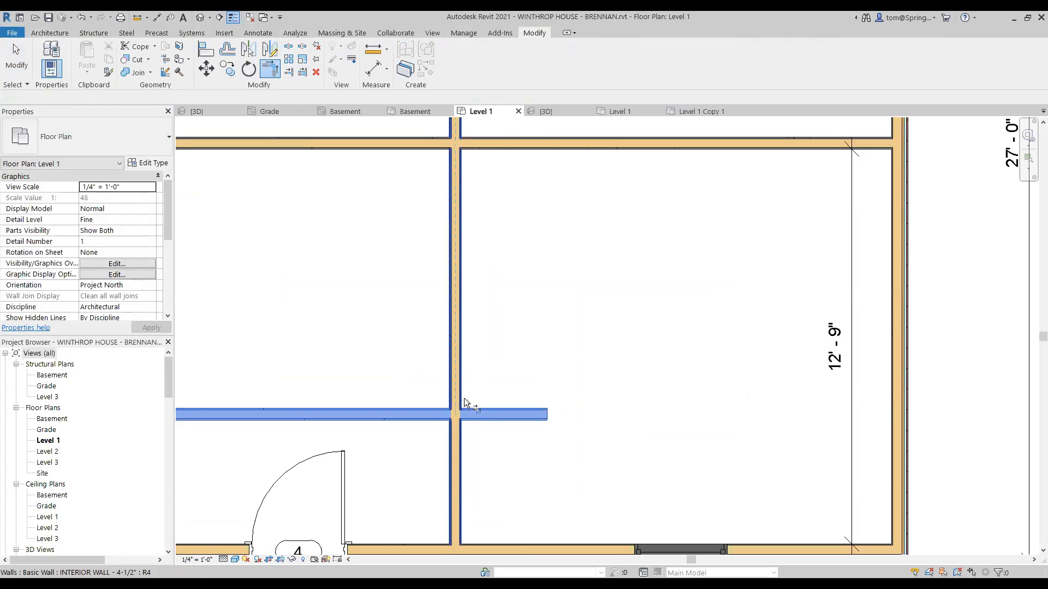
pyautogui.click(464, 397)
pyautogui.hotkey('ctrl', 'z')
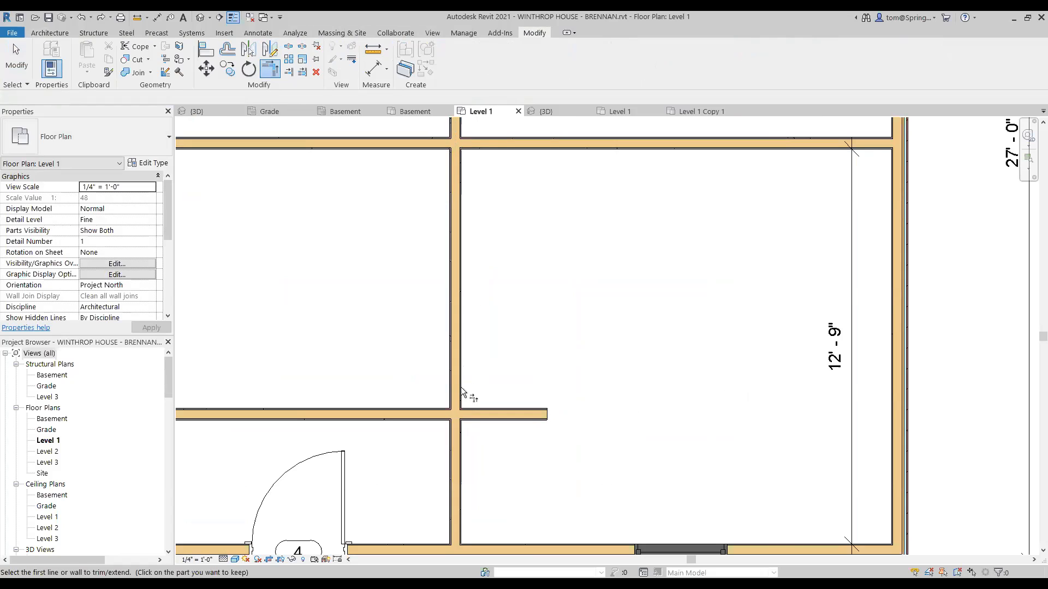
pyautogui.click(451, 394)
pyautogui.click(472, 410)
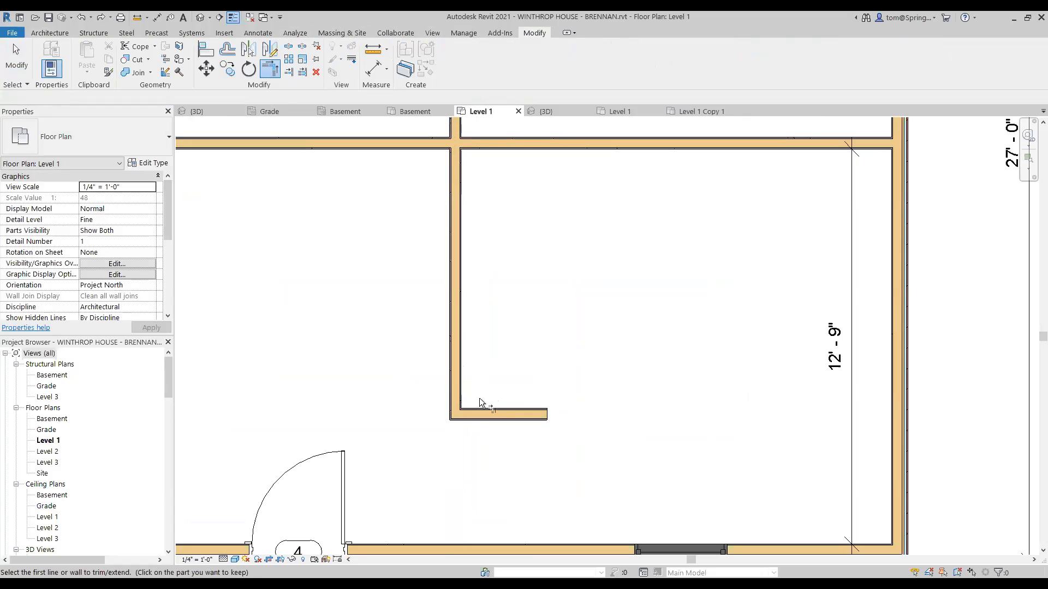
pyautogui.hotkey('ctrl', 'z')
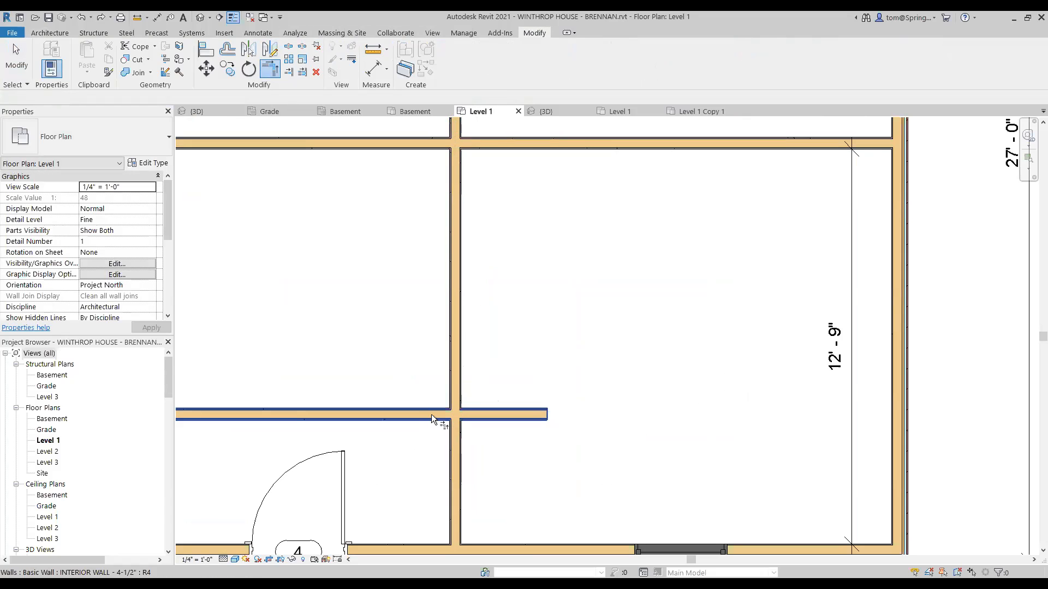
pyautogui.click(450, 431)
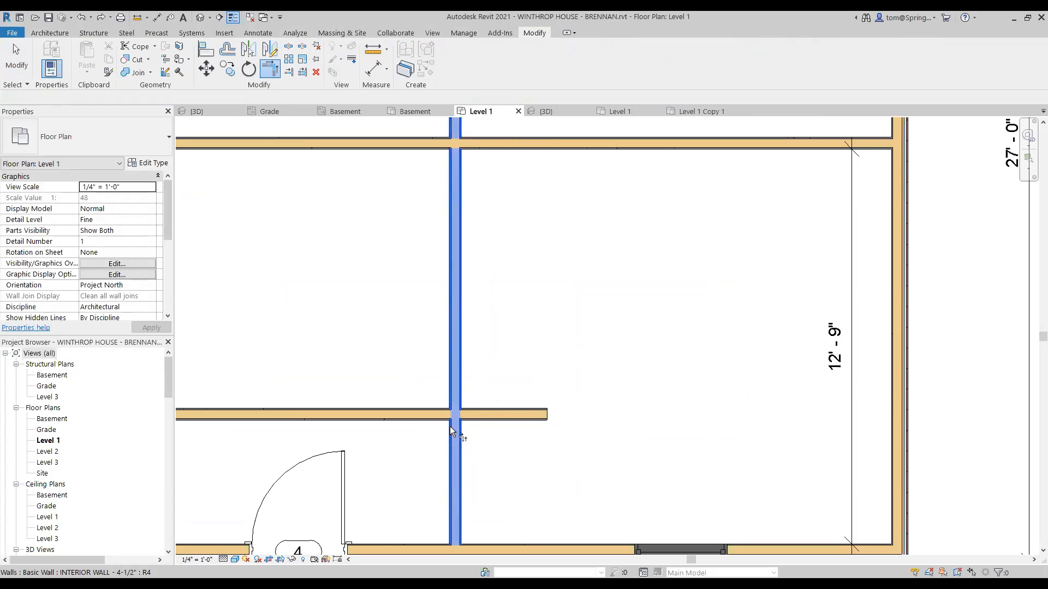
pyautogui.click(484, 413)
pyautogui.hotkey('ctrl', 'z')
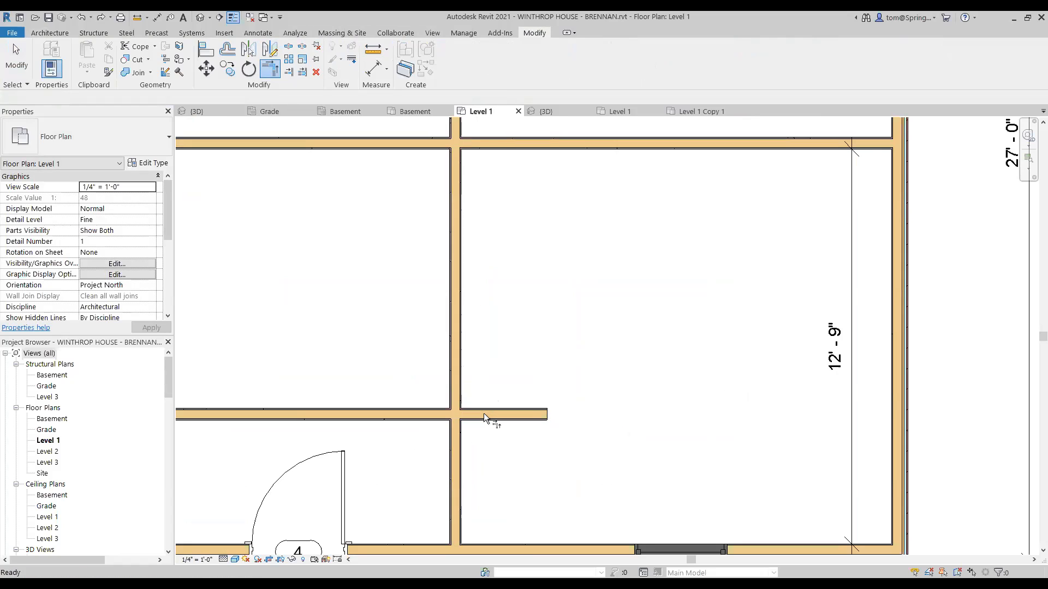
pyautogui.click(460, 385)
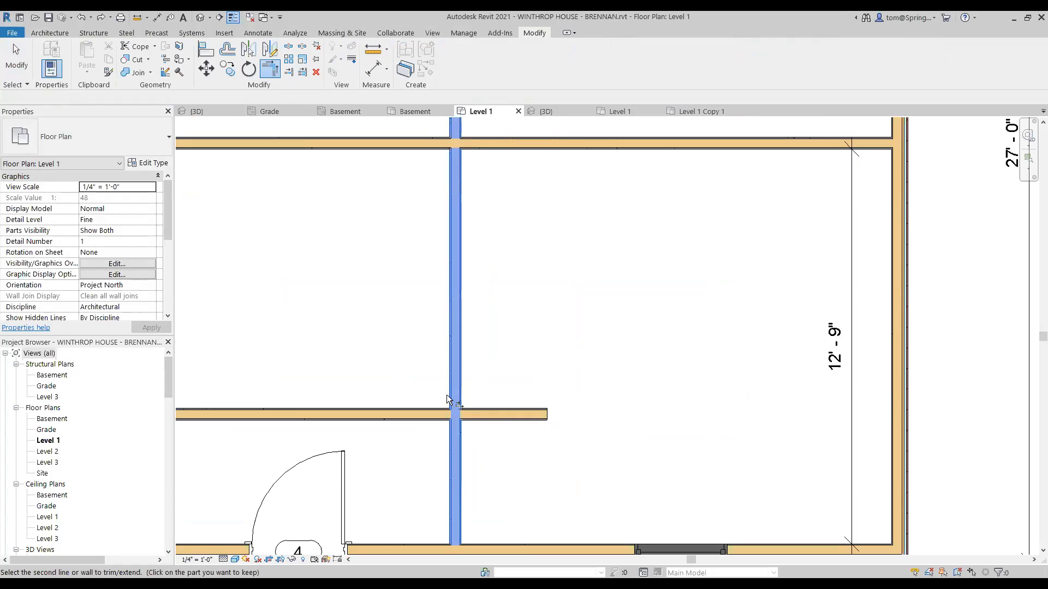
pyautogui.click(446, 415)
pyautogui.press('Escape')
pyautogui.press('Escape')
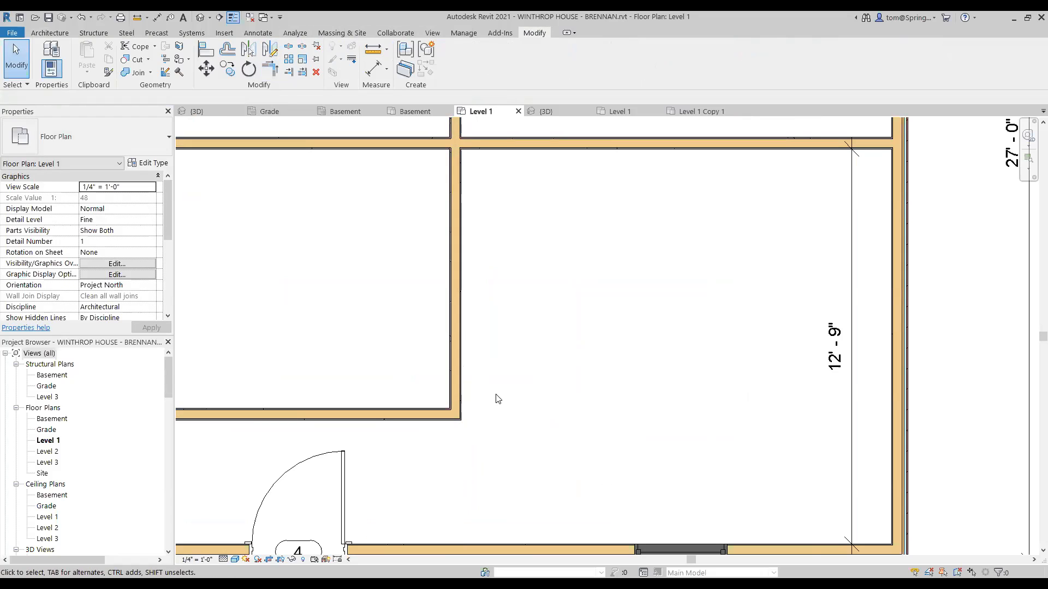
pyautogui.scroll(-3, 502, 396)
pyautogui.moveTo(501, 404); pyautogui.dragTo(508, 397, button='middle')
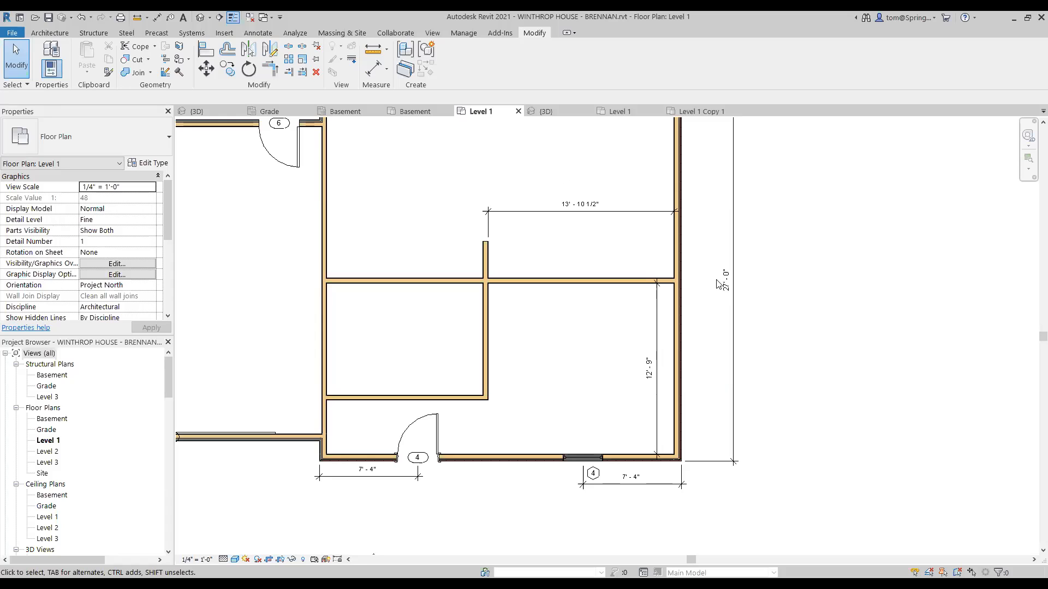
pyautogui.click(702, 111)
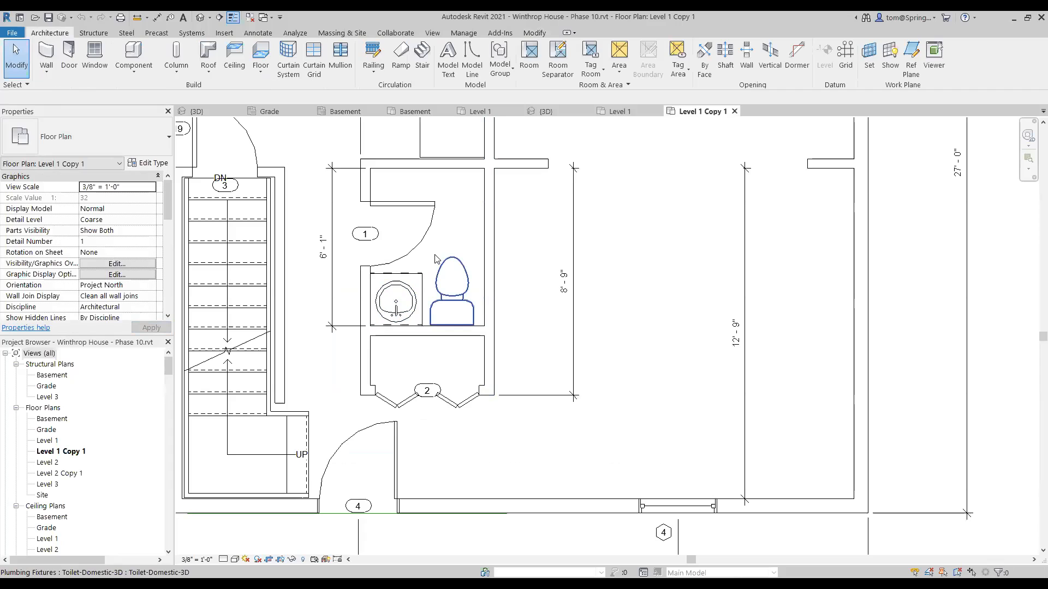
pyautogui.moveTo(435, 259); pyautogui.dragTo(441, 354, button='middle')
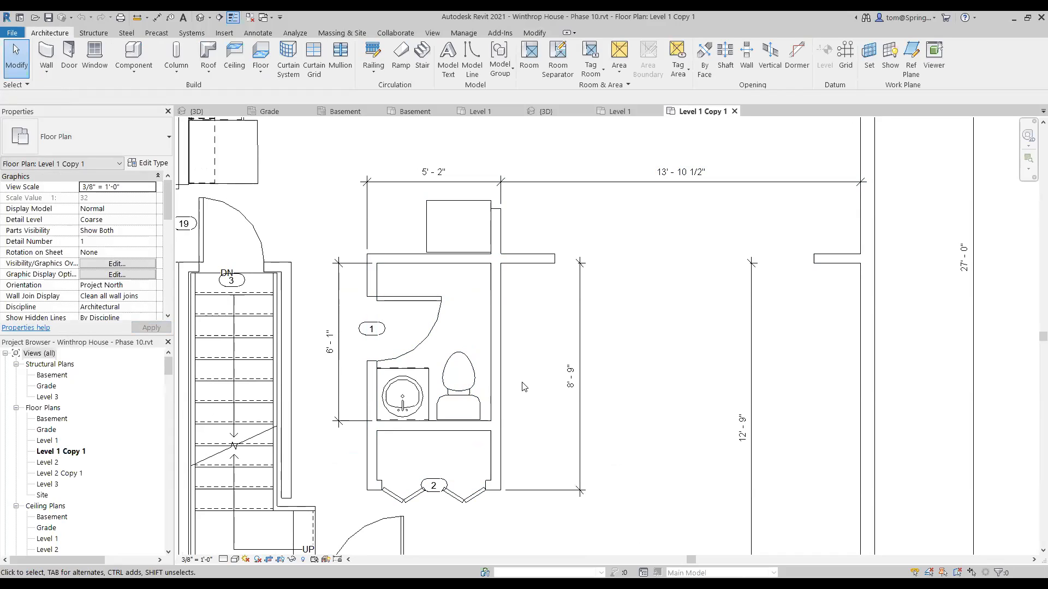
pyautogui.click(480, 111)
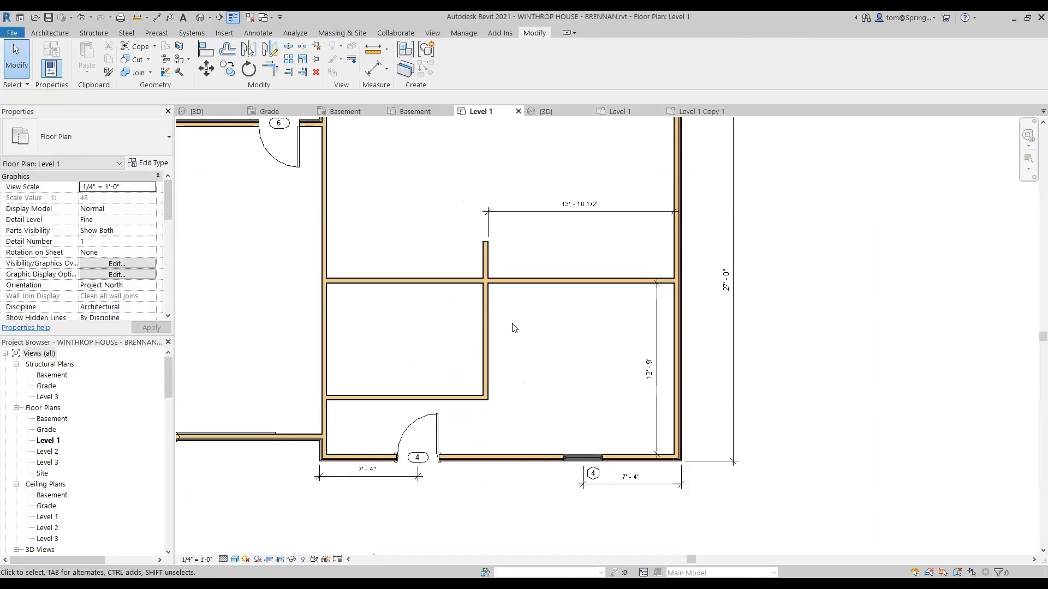
pyautogui.click(63, 32)
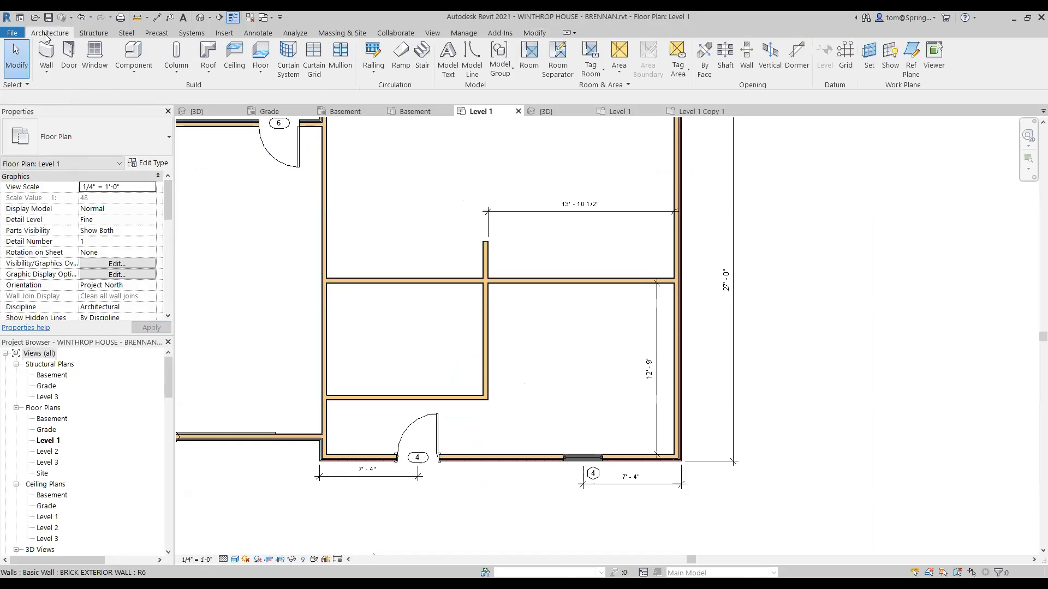
# Step: Draw a vertical architectural wall through the left rooms, ending near the doorway
pyautogui.click(52, 69)
pyautogui.click(65, 89)
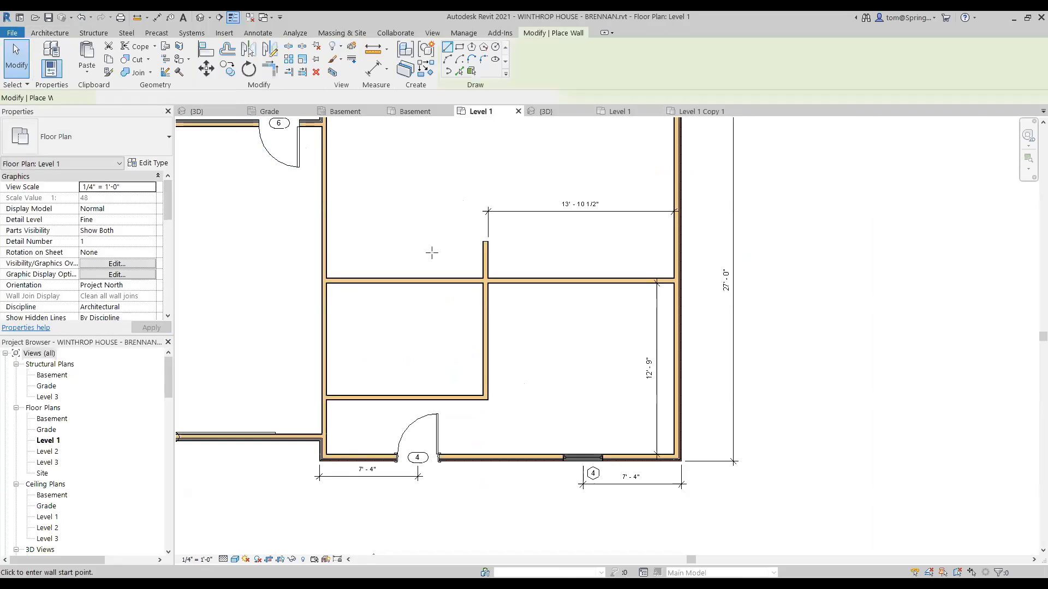
pyautogui.click(403, 262)
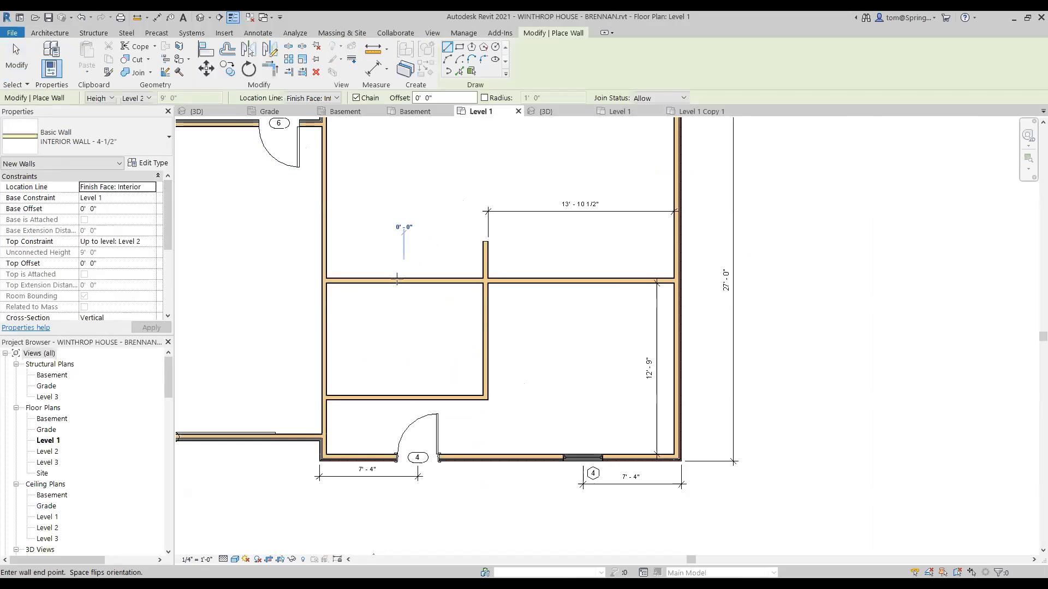
pyautogui.click(405, 415)
pyautogui.press('Escape')
pyautogui.press('Escape')
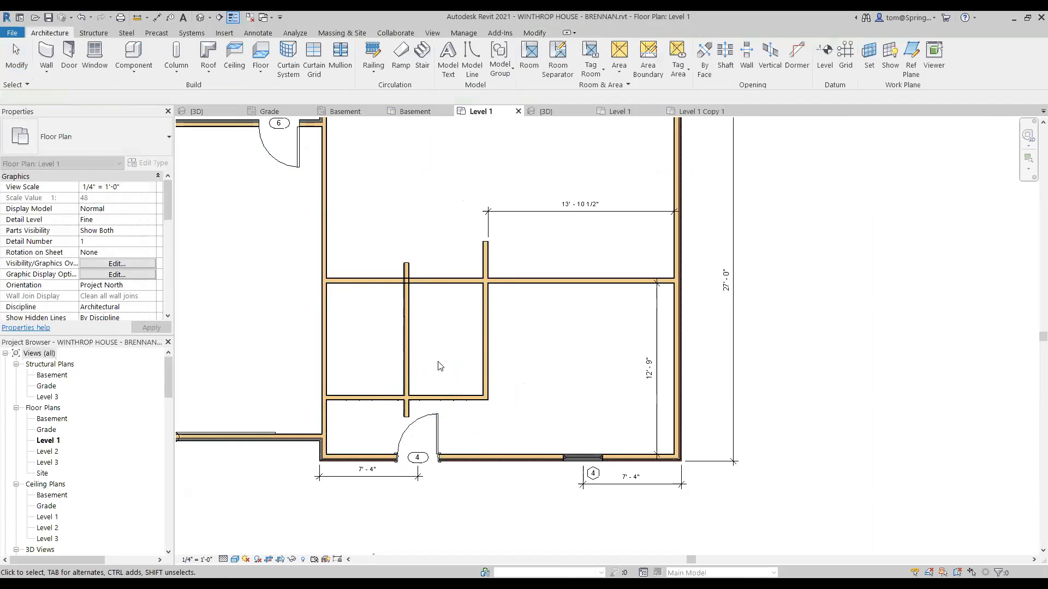
# Step: Move the new wall to sit 5'-2" from the partition on its right
pyautogui.click(406, 388)
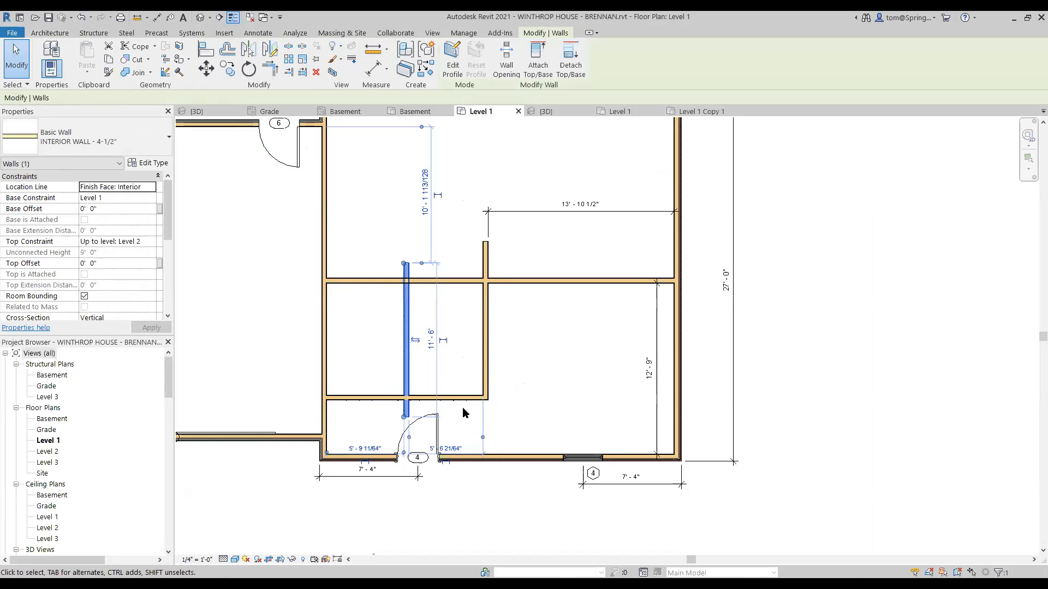
pyautogui.scroll(2, 489, 432)
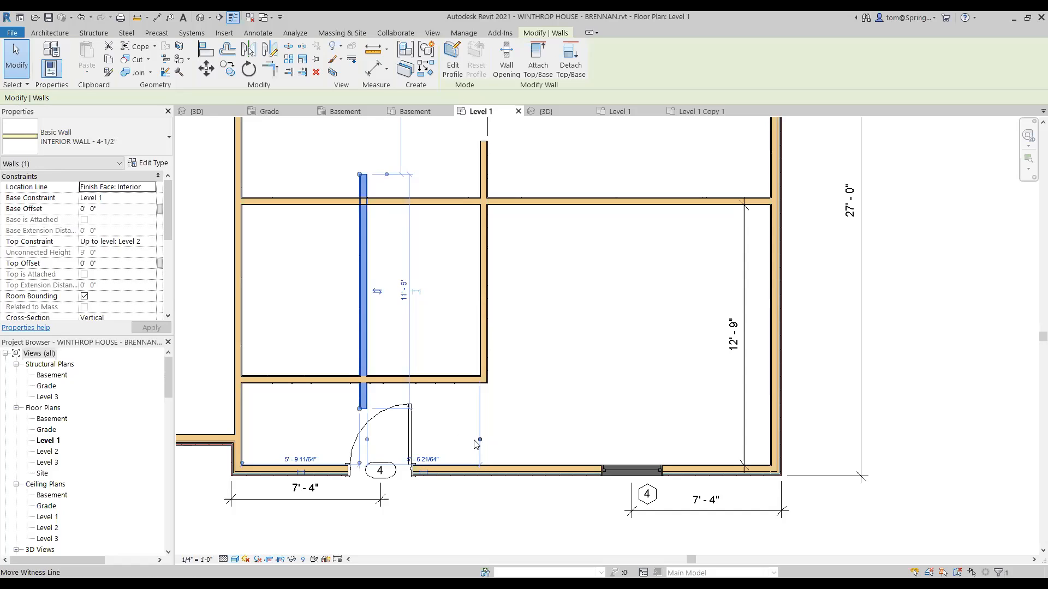
pyautogui.moveTo(475, 444); pyautogui.dragTo(484, 444)
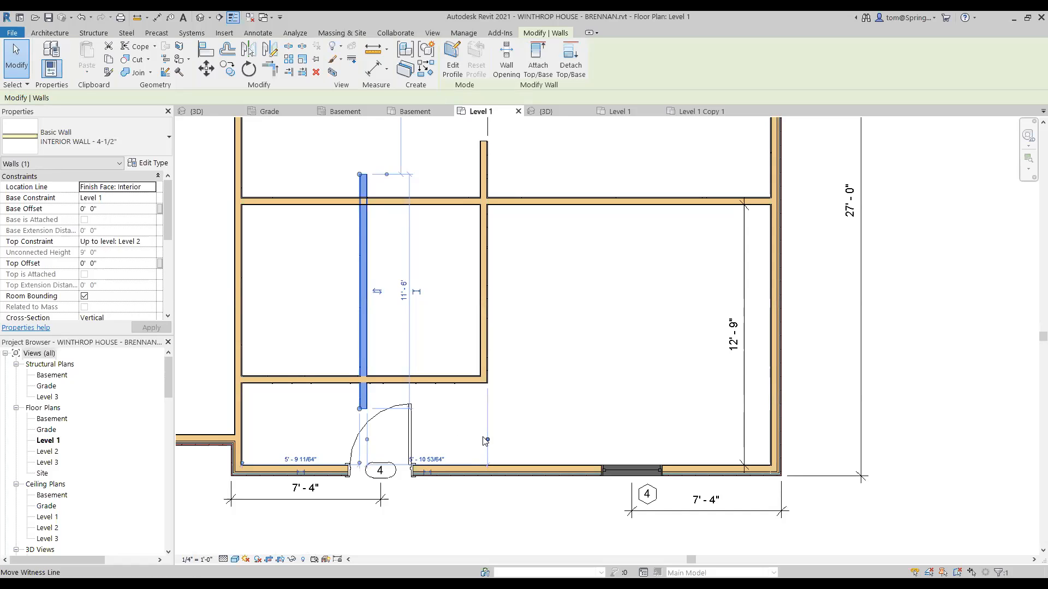
pyautogui.click(366, 441)
pyautogui.click(364, 441)
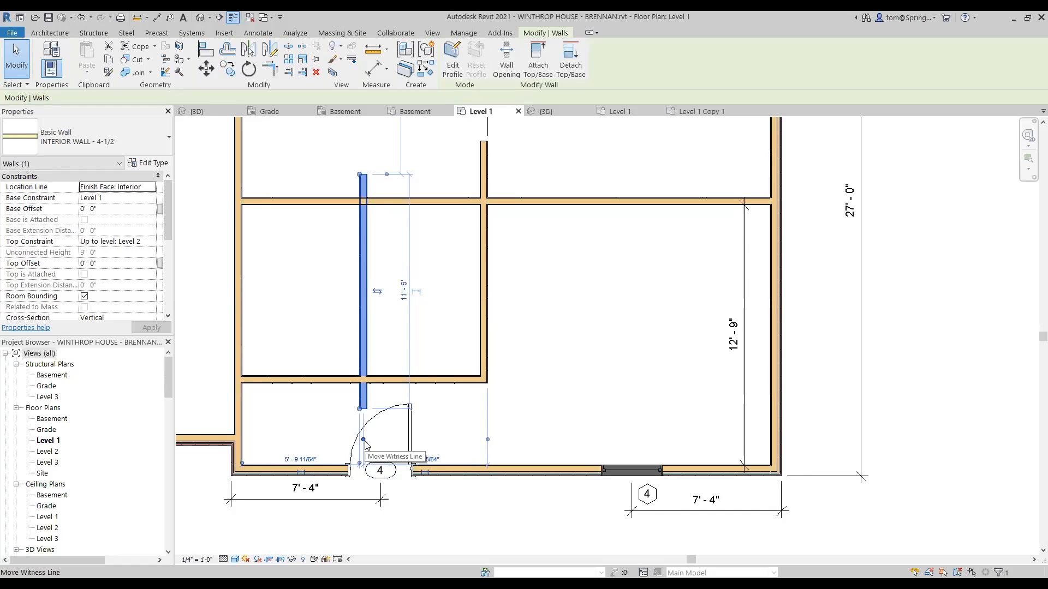
pyautogui.click(425, 460)
pyautogui.write('5')
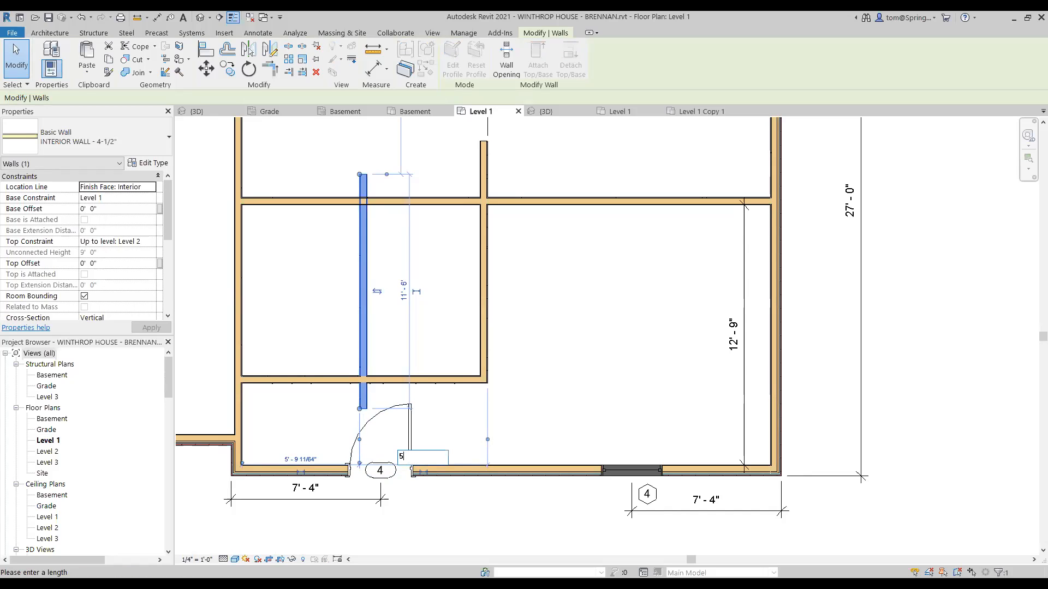
pyautogui.write("'2")
pyautogui.press('Return')
pyautogui.press('Escape')
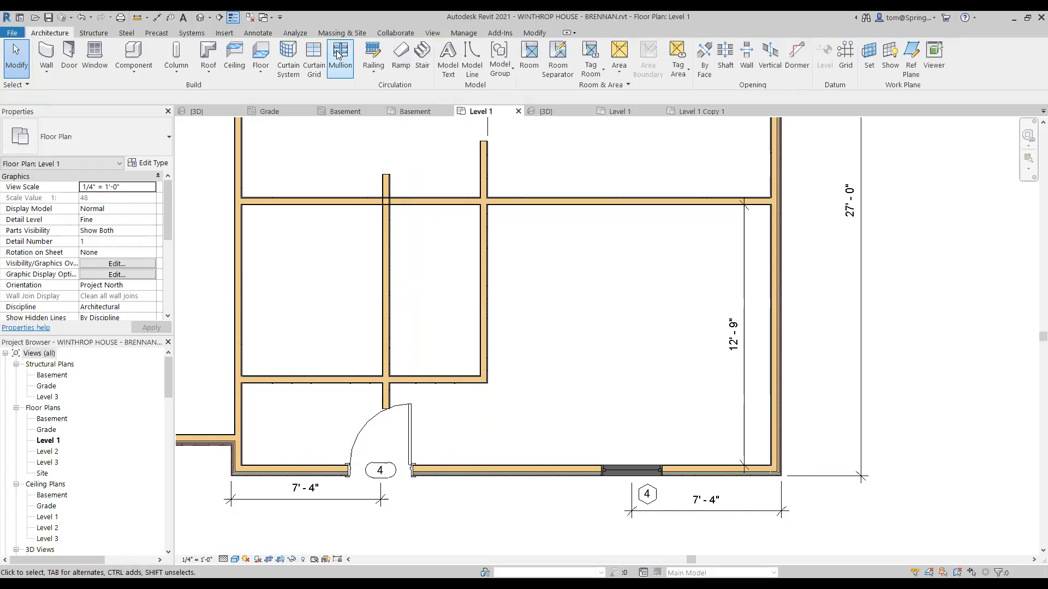
# Step: Start Trim/Extend to Corner from the Modify tab, then close the video driver error message
pyautogui.click(536, 34)
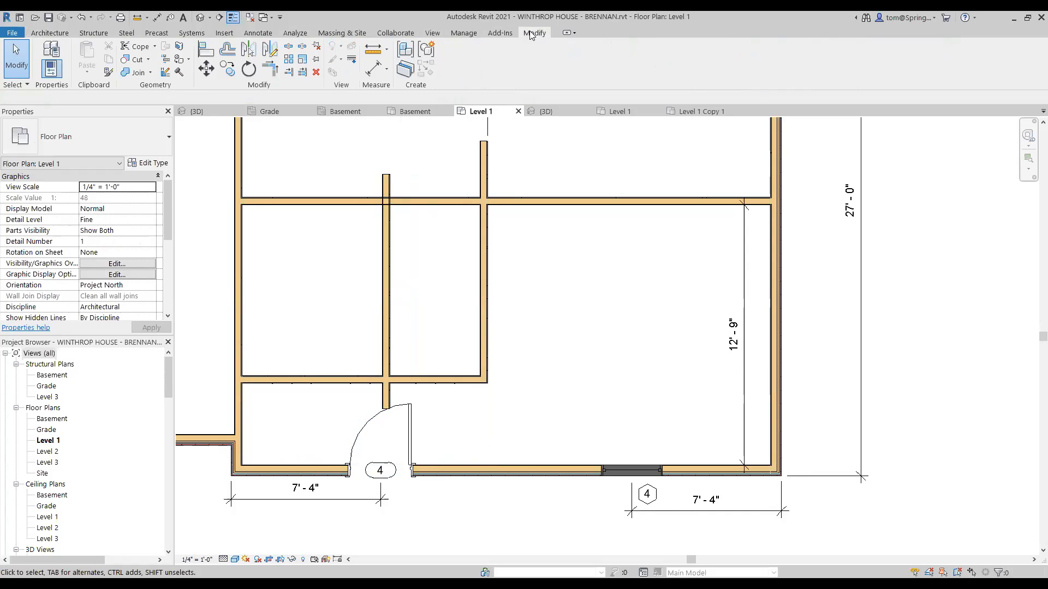
pyautogui.click(269, 67)
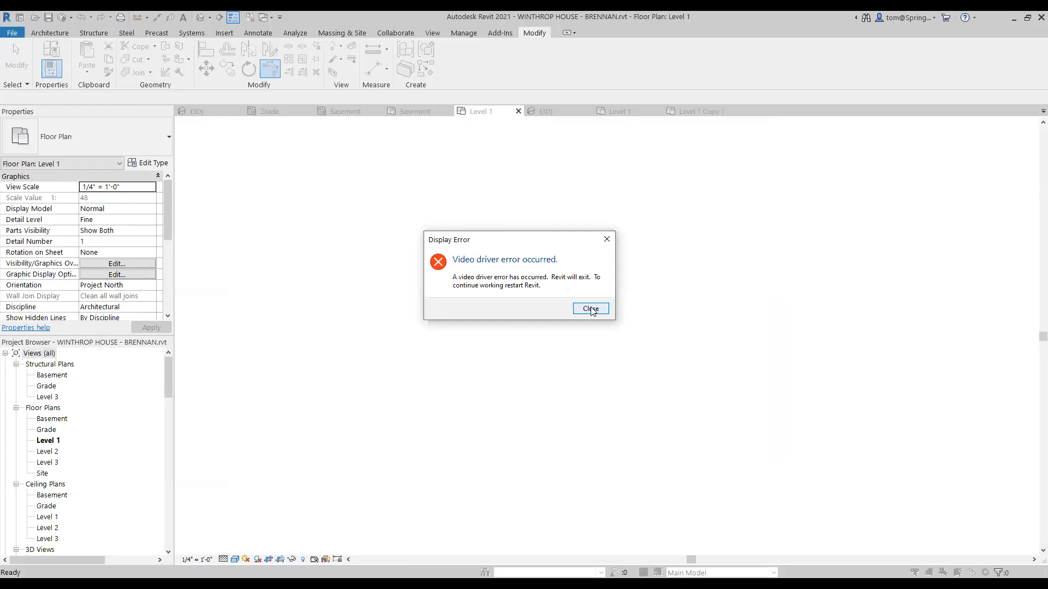
pyautogui.click(582, 311)
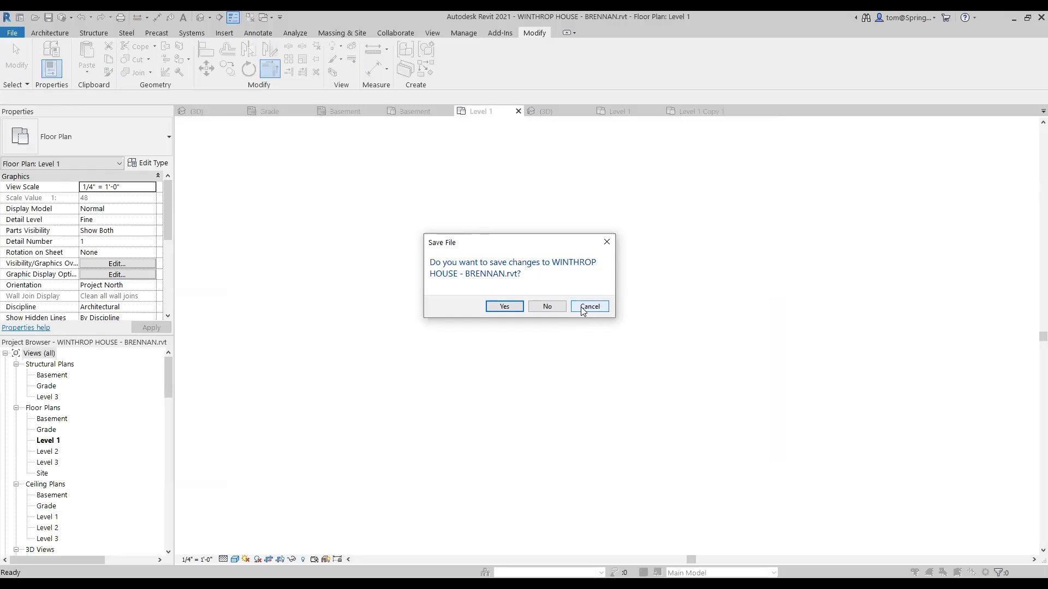
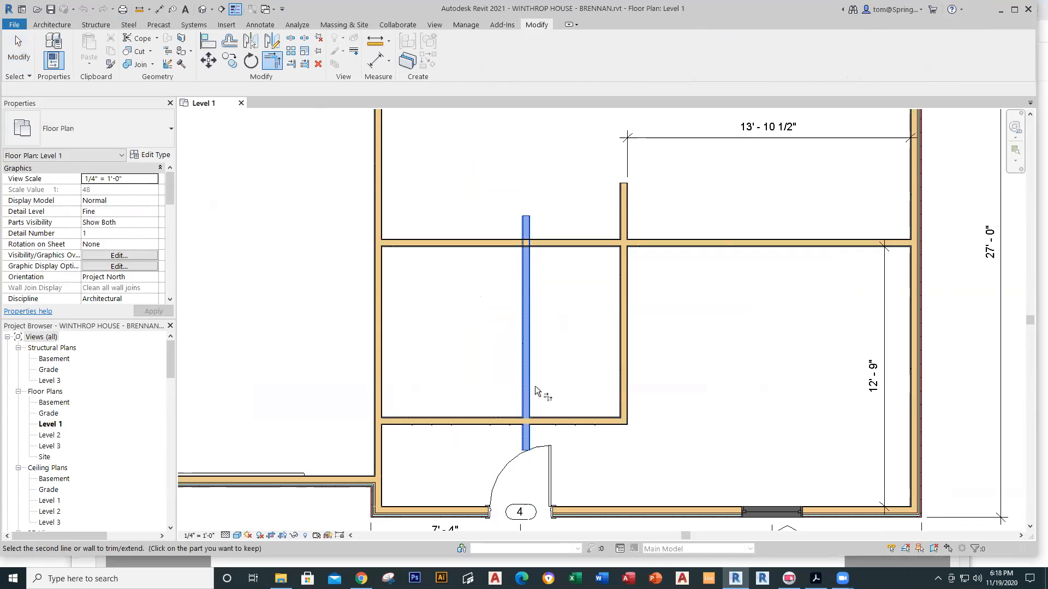
# Step: Corner the small room's left wall with the bottom wall and then the top wall, and centre the room in view
pyautogui.click(546, 418)
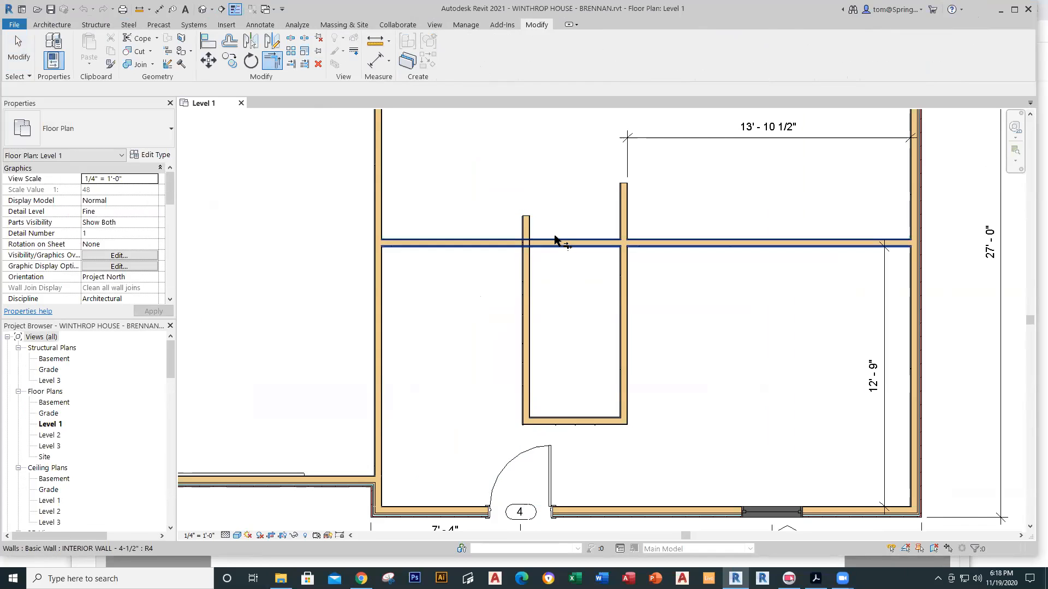
pyautogui.click(524, 273)
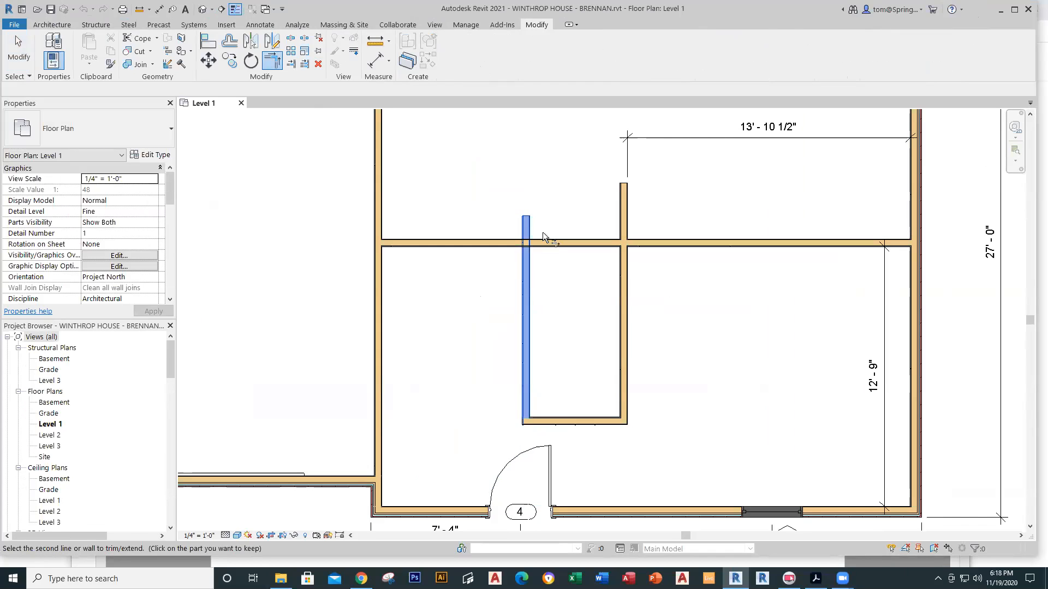
pyautogui.click(543, 242)
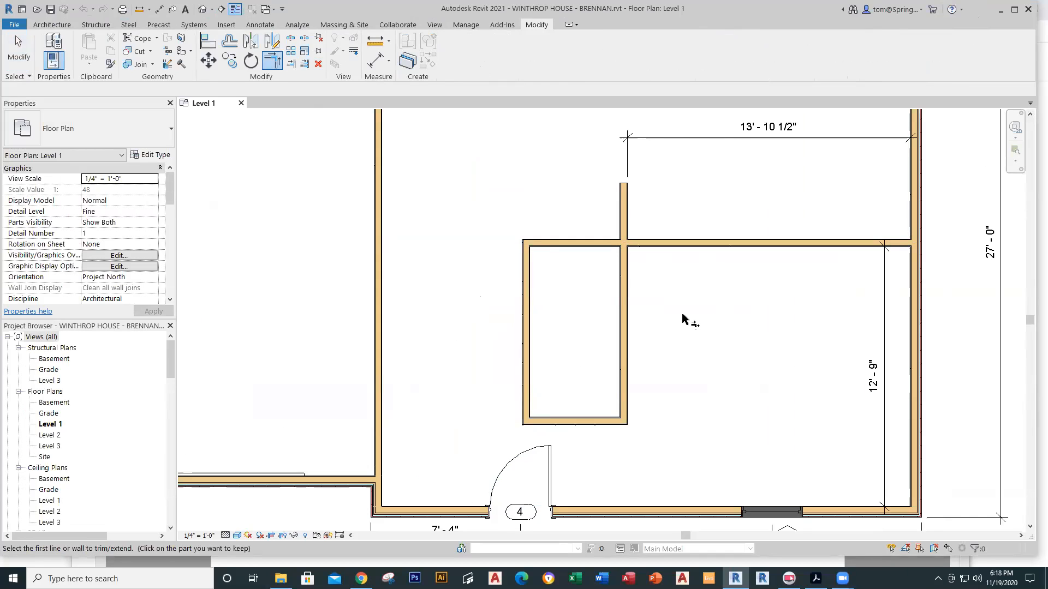
pyautogui.press('Escape')
pyautogui.scroll(-2, 682, 322)
pyautogui.moveTo(682, 375); pyautogui.dragTo(562, 364, button='middle')
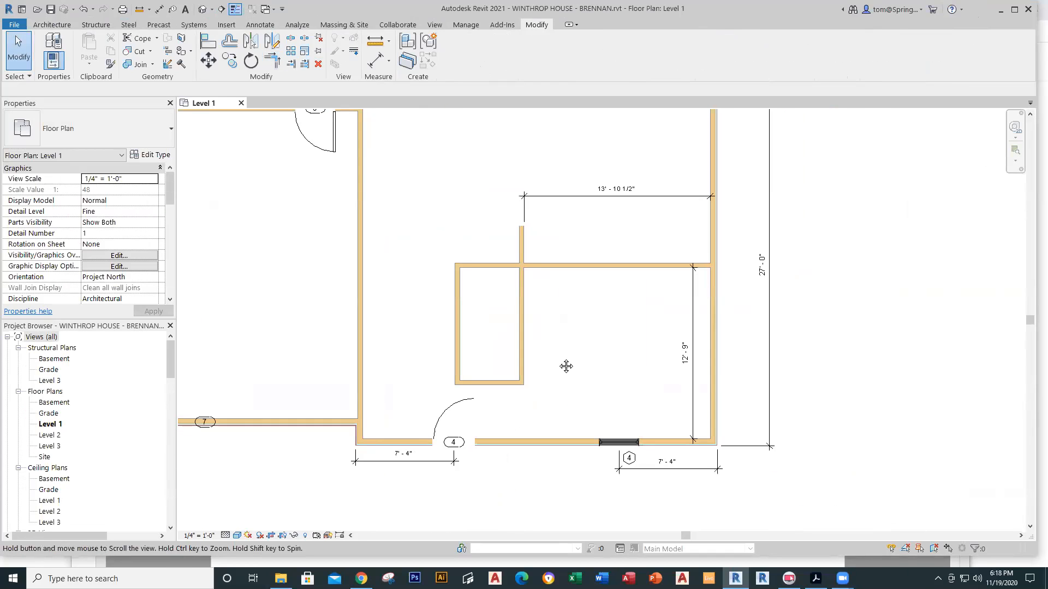
# Step: Add aligned dimensions: 5' - 2" from the left wall to the stub above, 8' - 9" top-to-bottom at right
pyautogui.click(159, 9)
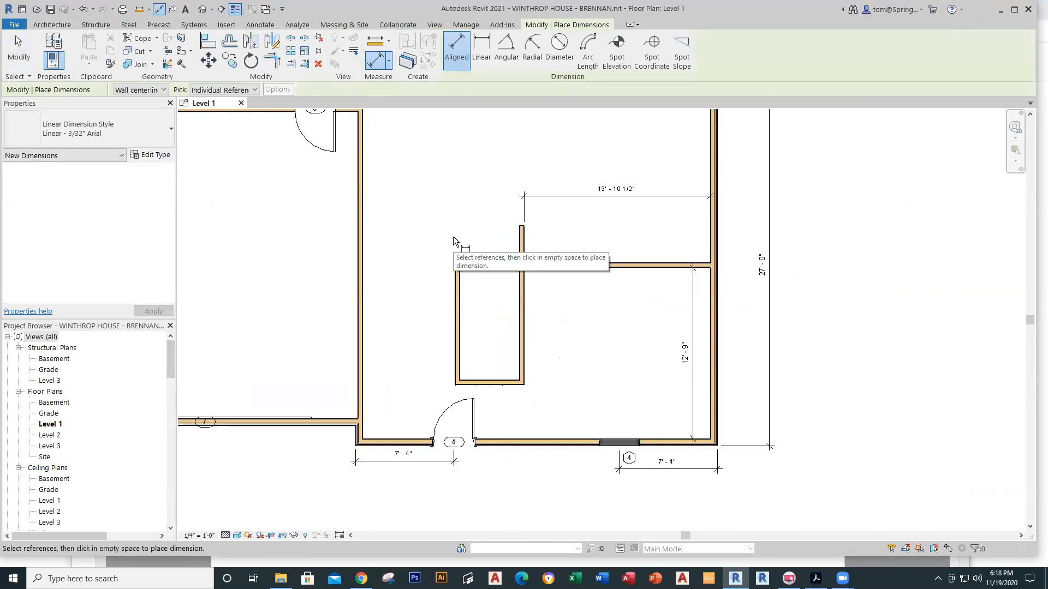
pyautogui.click(456, 276)
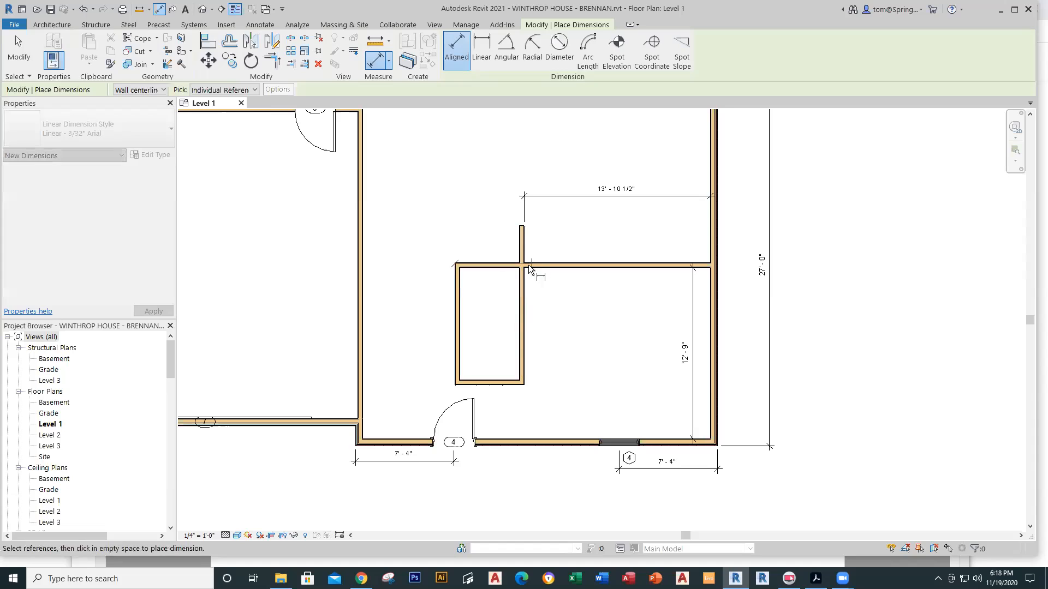
pyautogui.click(524, 252)
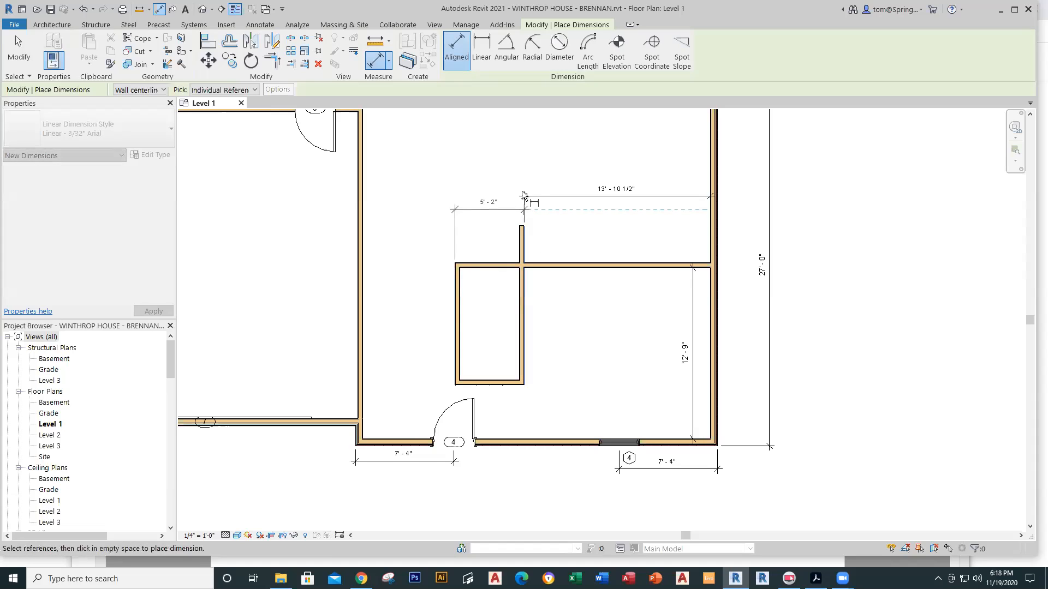
pyautogui.click(522, 194)
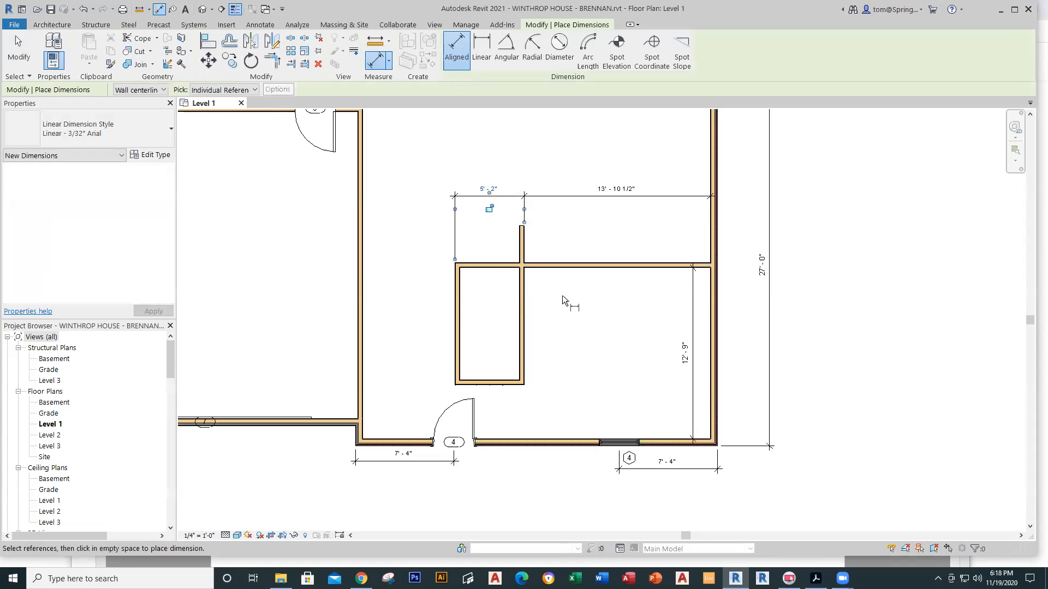
pyautogui.click(551, 267)
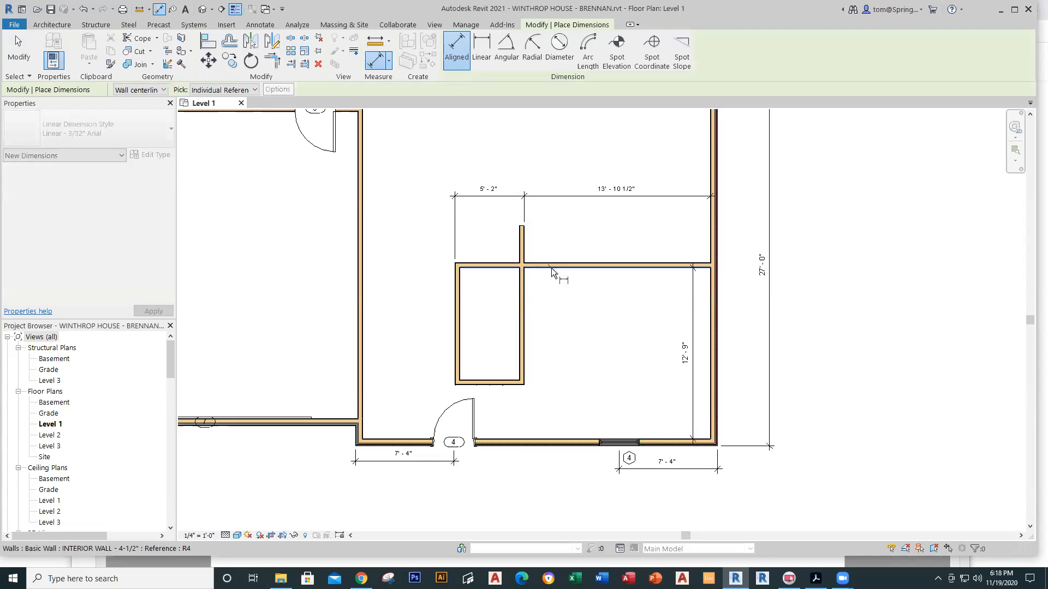
pyautogui.click(526, 383)
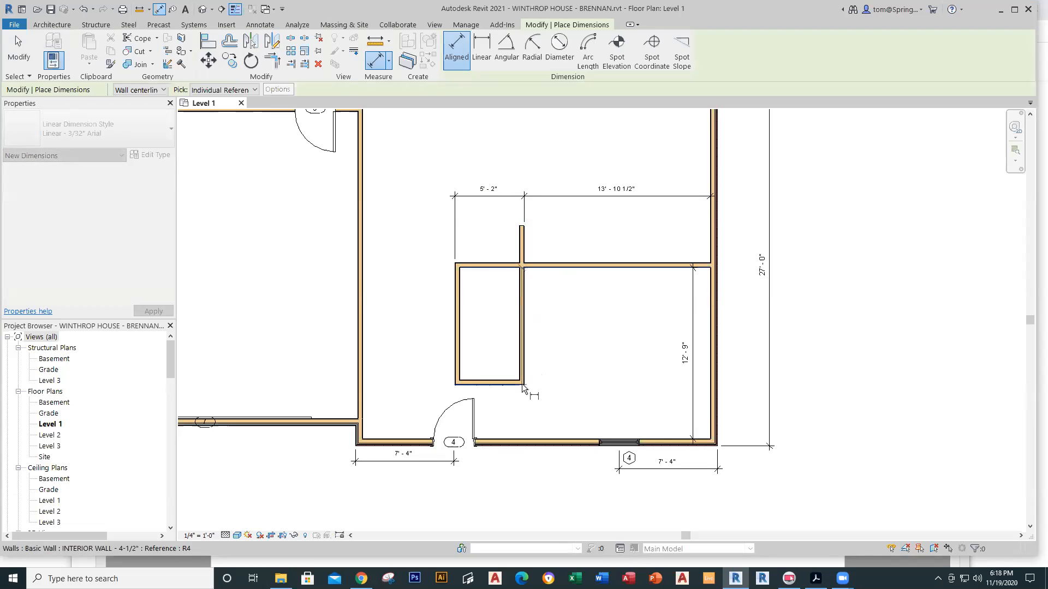
pyautogui.click(556, 382)
pyautogui.press('Escape')
pyautogui.press('Escape')
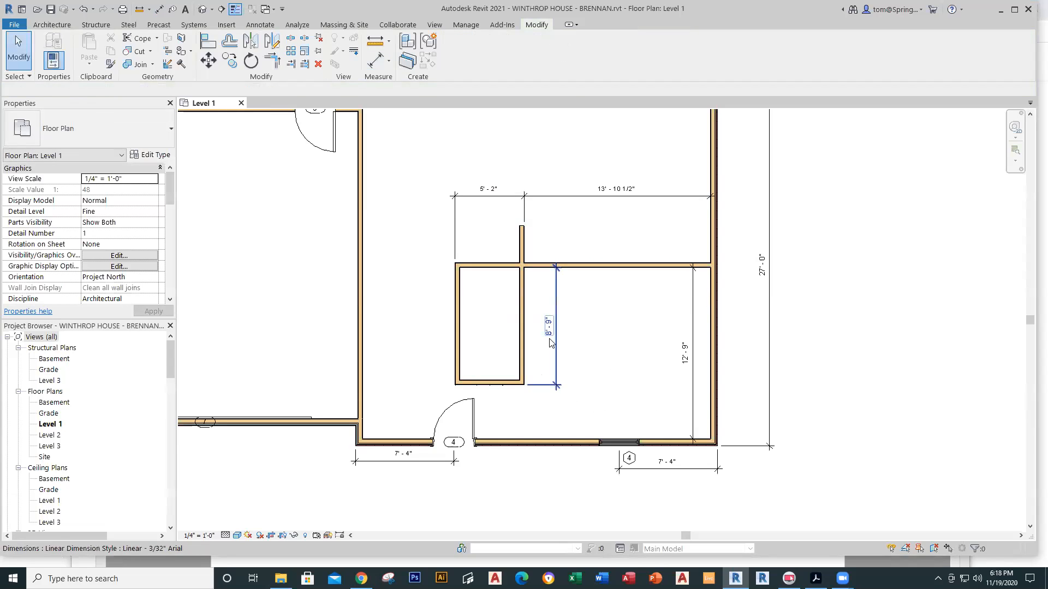
pyautogui.scroll(2, 518, 353)
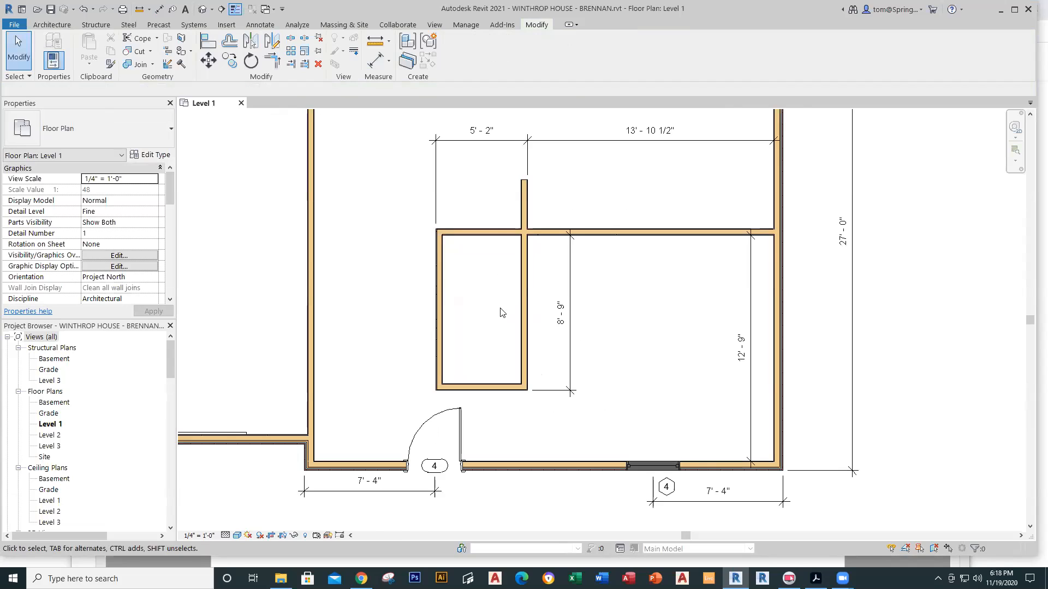
pyautogui.scroll(2, 500, 296)
pyautogui.scroll(-3, 500, 296)
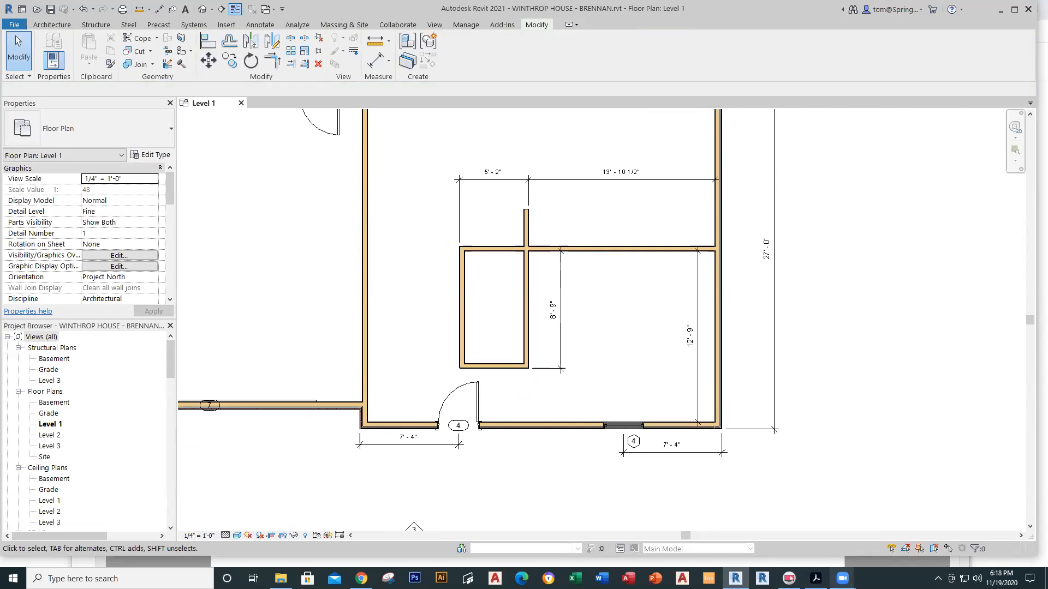
pyautogui.moveTo(843, 579)
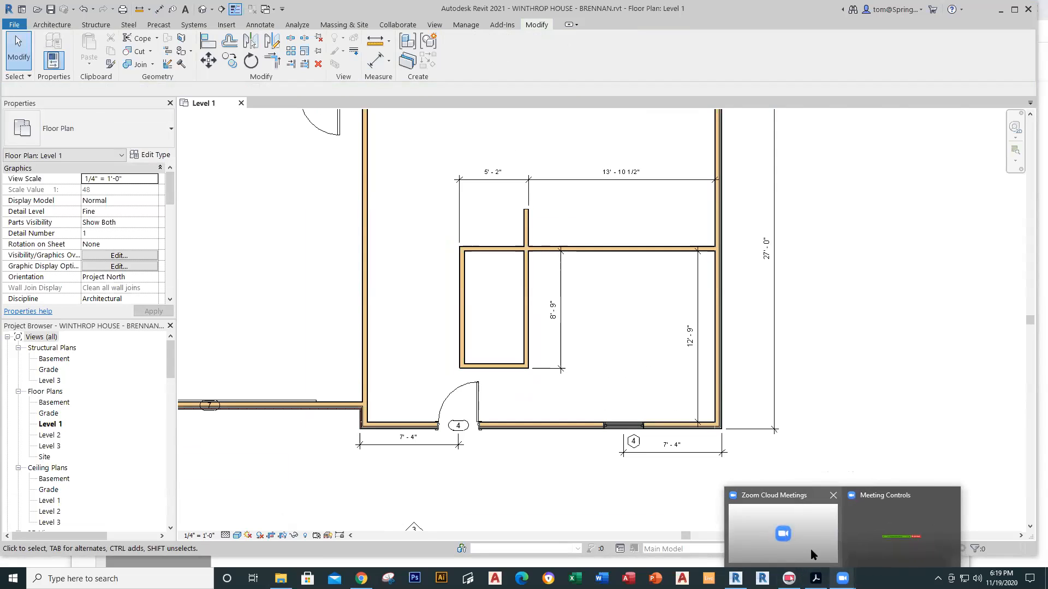
pyautogui.click(812, 553)
pyautogui.click(918, 340)
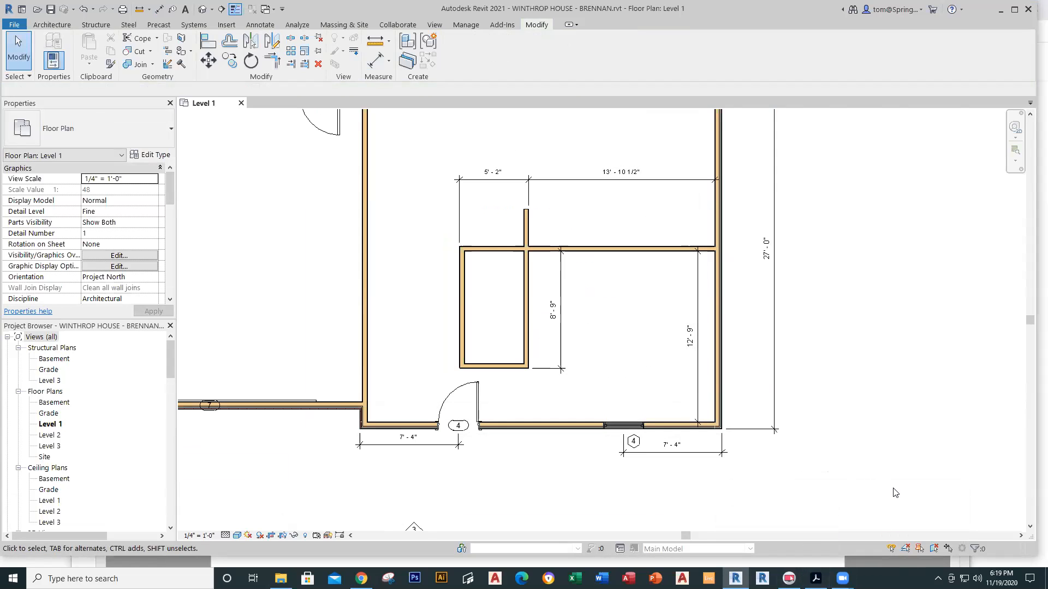
pyautogui.click(842, 579)
pyautogui.click(919, 539)
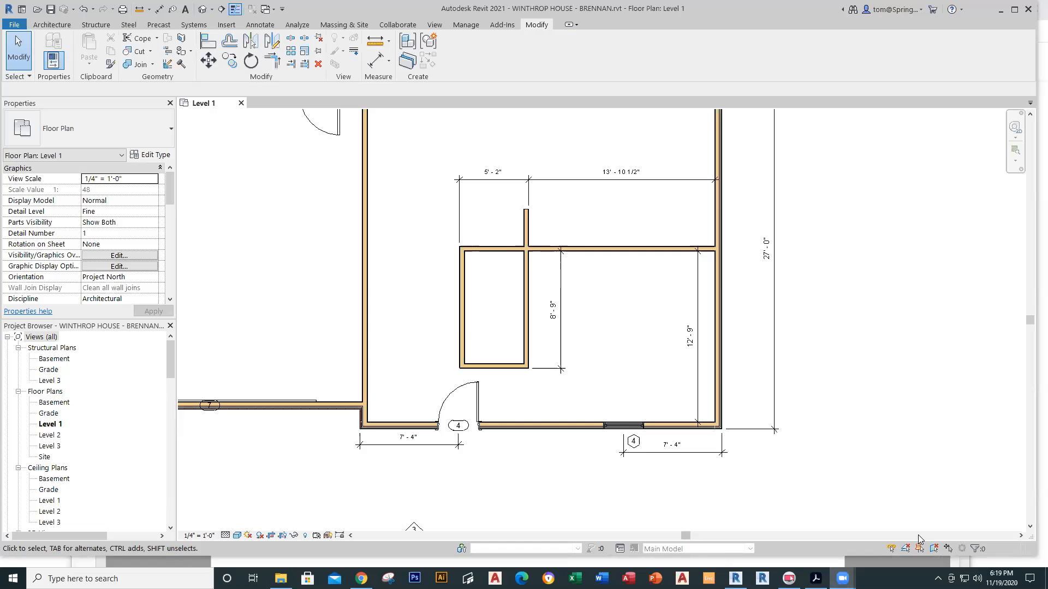
pyautogui.click(1015, 10)
pyautogui.click(1015, 19)
pyautogui.moveTo(843, 578)
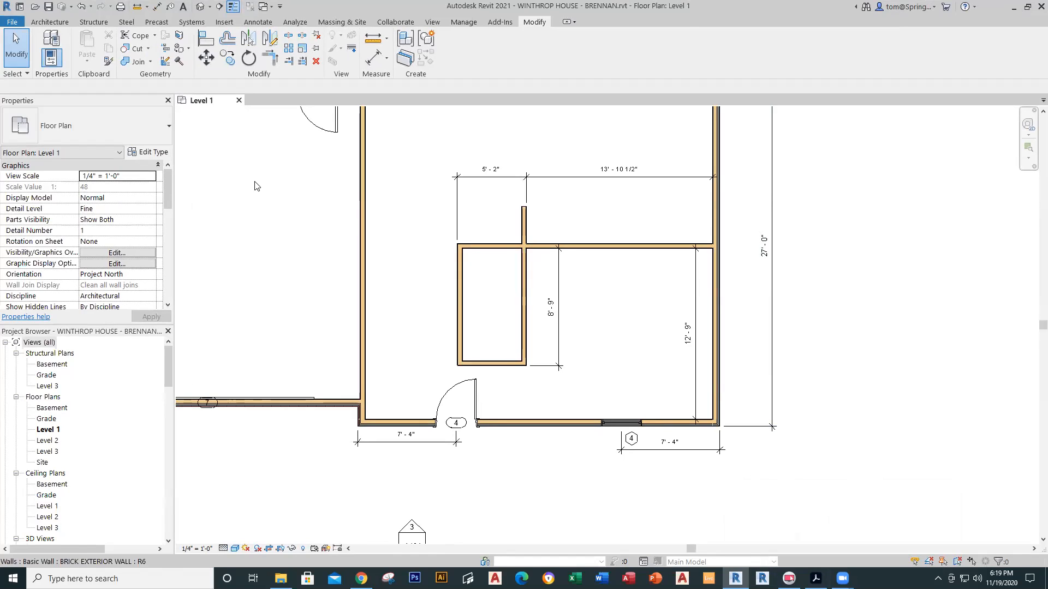
# Step: Open Winthrop House - Phase 10.rvt from the recent documents list
pyautogui.click(18, 24)
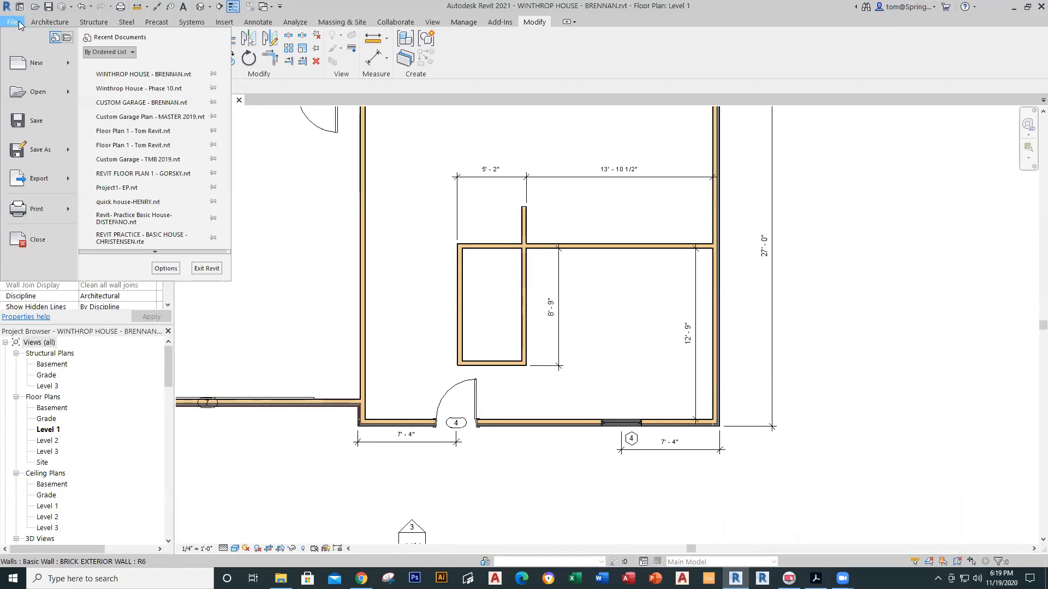
pyautogui.click(169, 89)
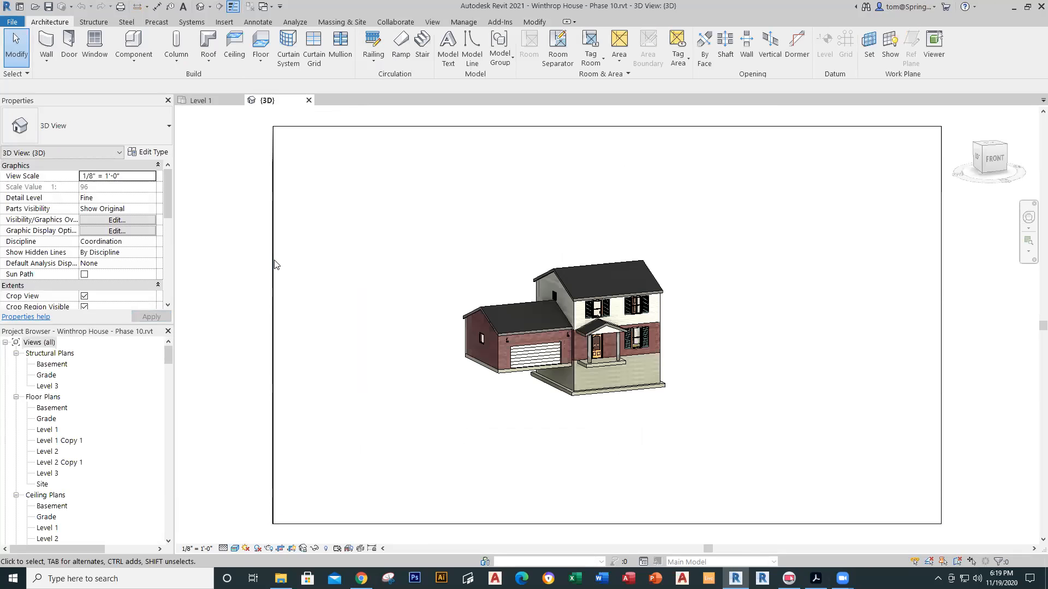
# Step: Open the Level 1 Copy 1 plan and check the bathroom's tall cabinet type
pyautogui.doubleClick(60, 440)
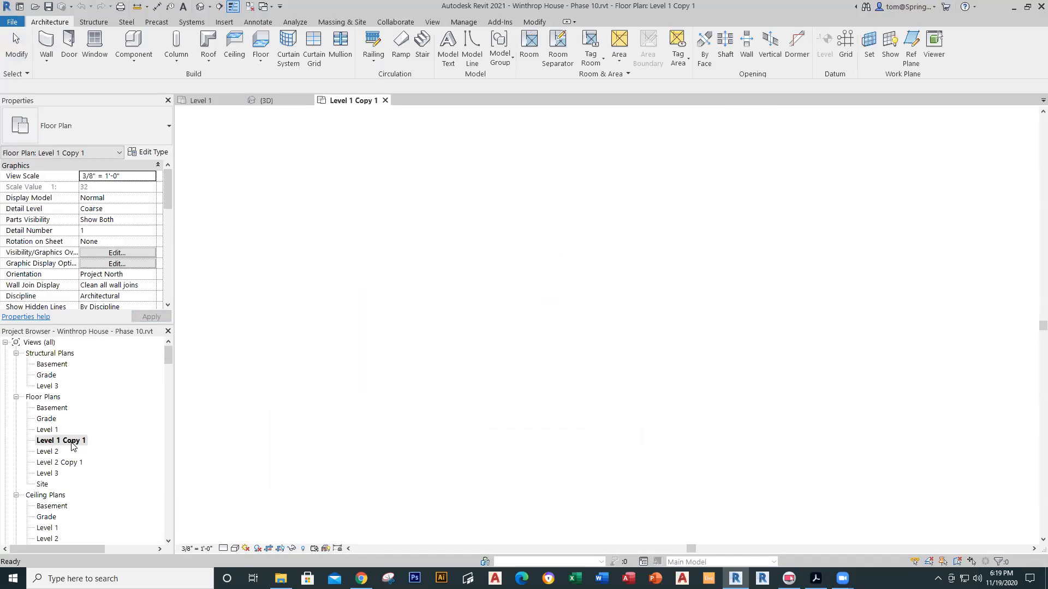
pyautogui.scroll(4, 663, 393)
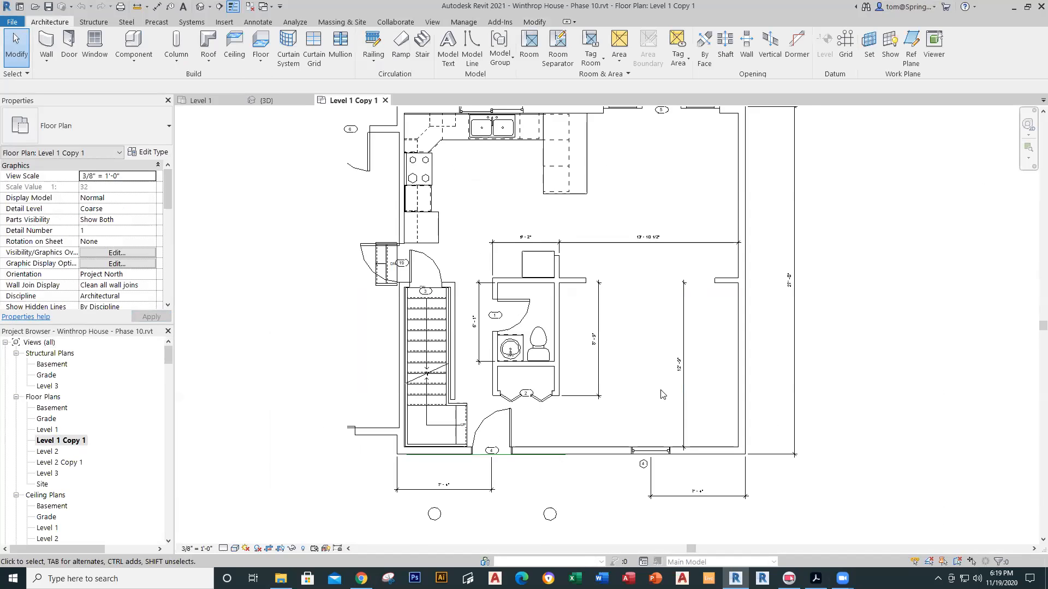
pyautogui.moveTo(622, 375); pyautogui.dragTo(615, 400, button='middle')
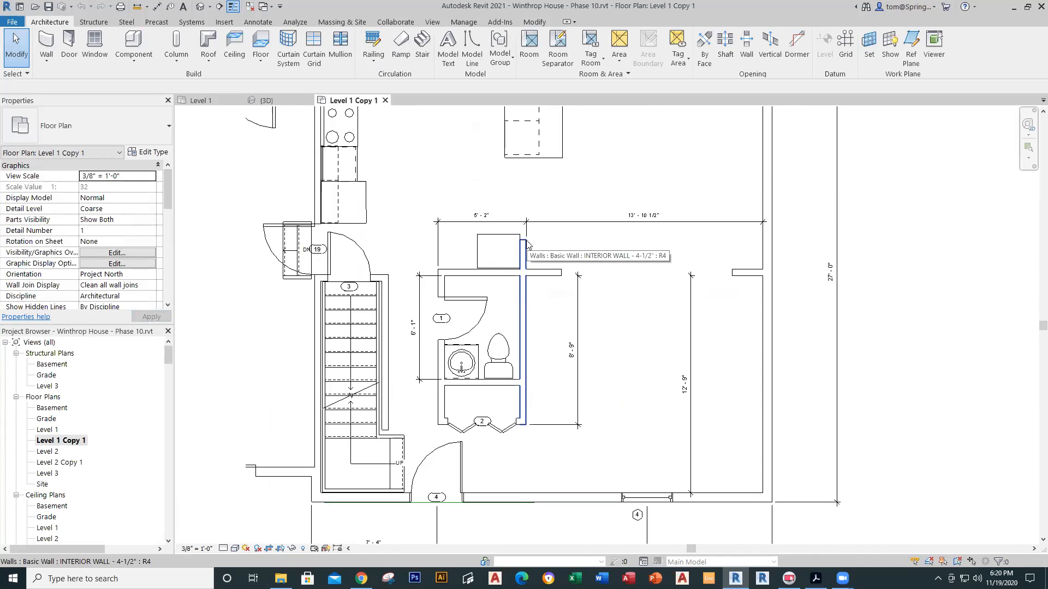
pyautogui.click(506, 236)
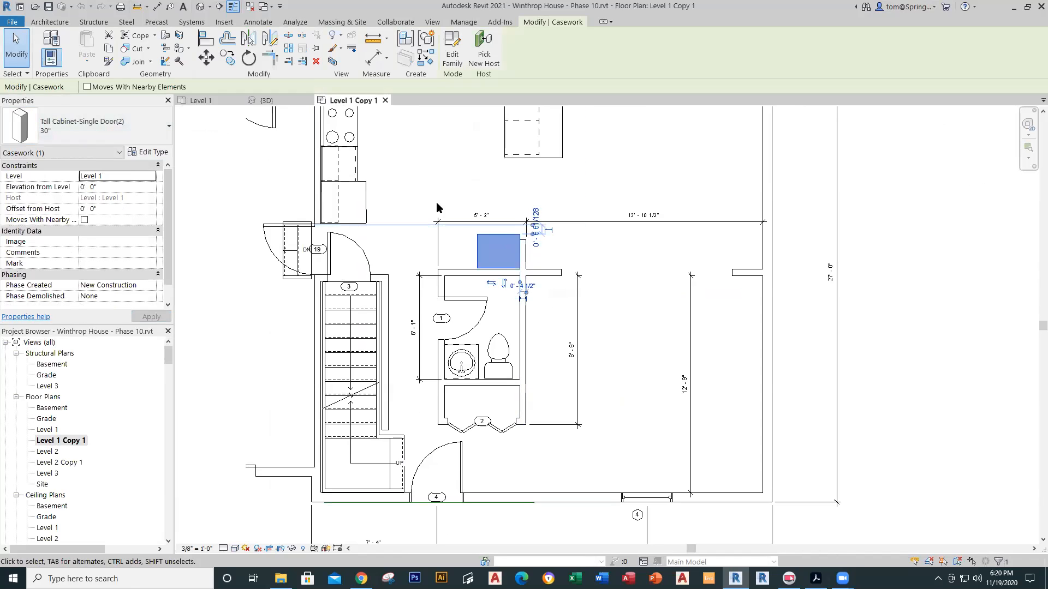
pyautogui.click(586, 258)
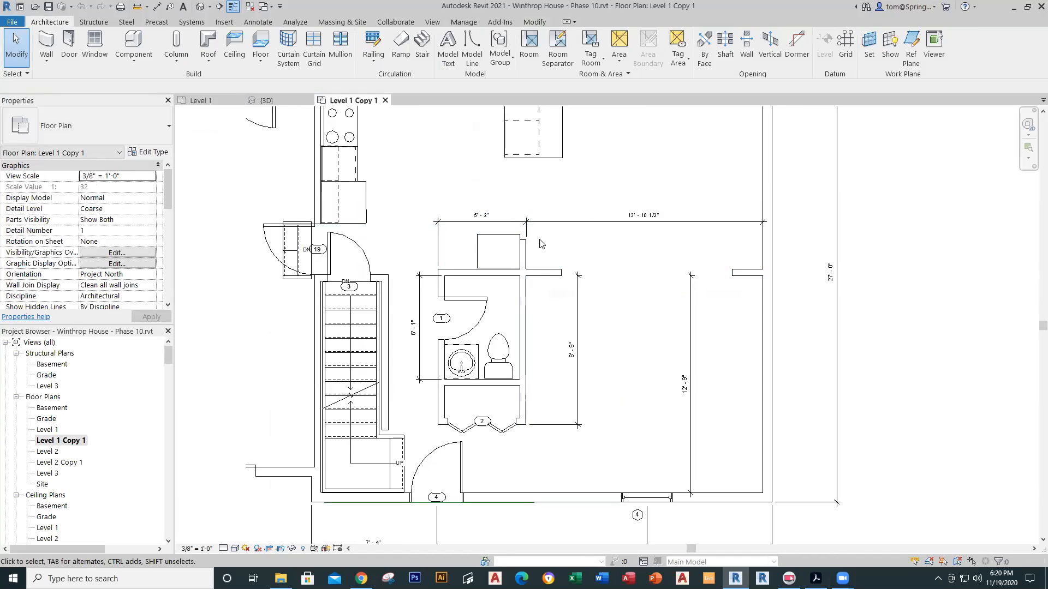
# Step: Stretch the bathroom's interior wall end up to the tall cabinet's top
pyautogui.scroll(3, 528, 246)
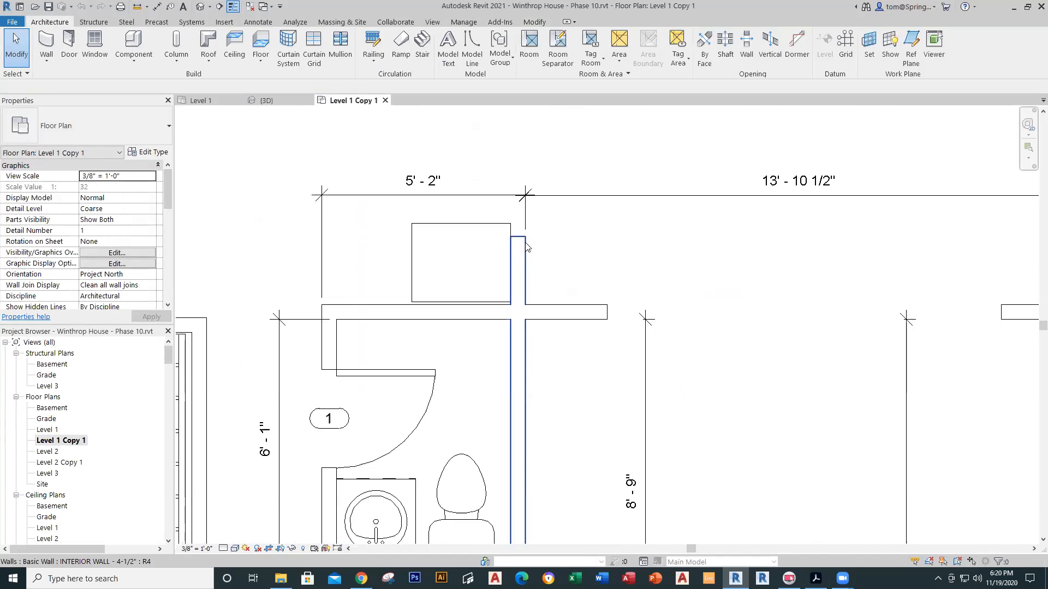
pyautogui.click(527, 246)
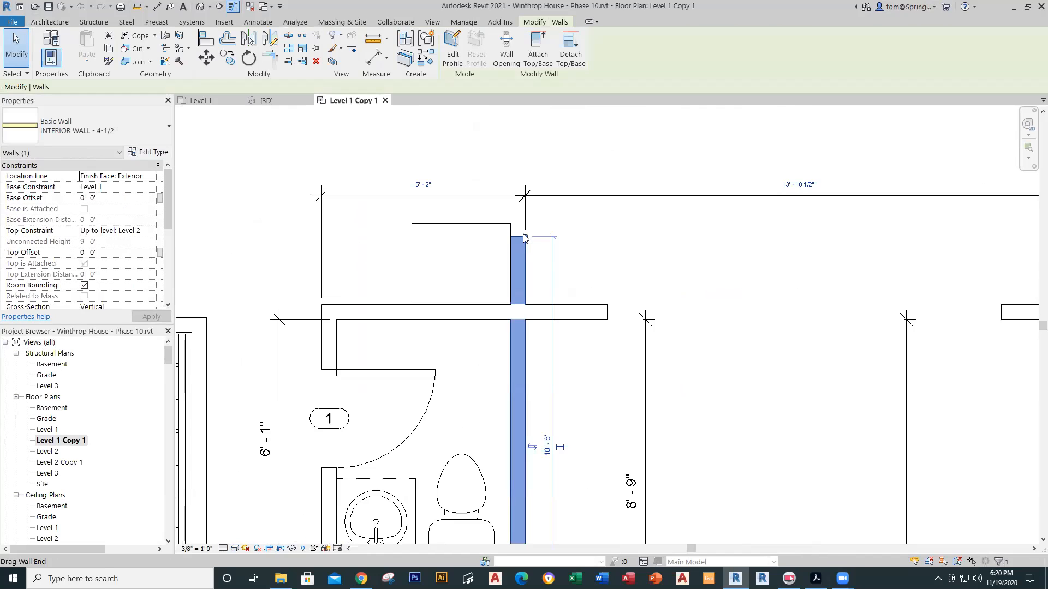
pyautogui.moveTo(524, 238); pyautogui.dragTo(521, 224)
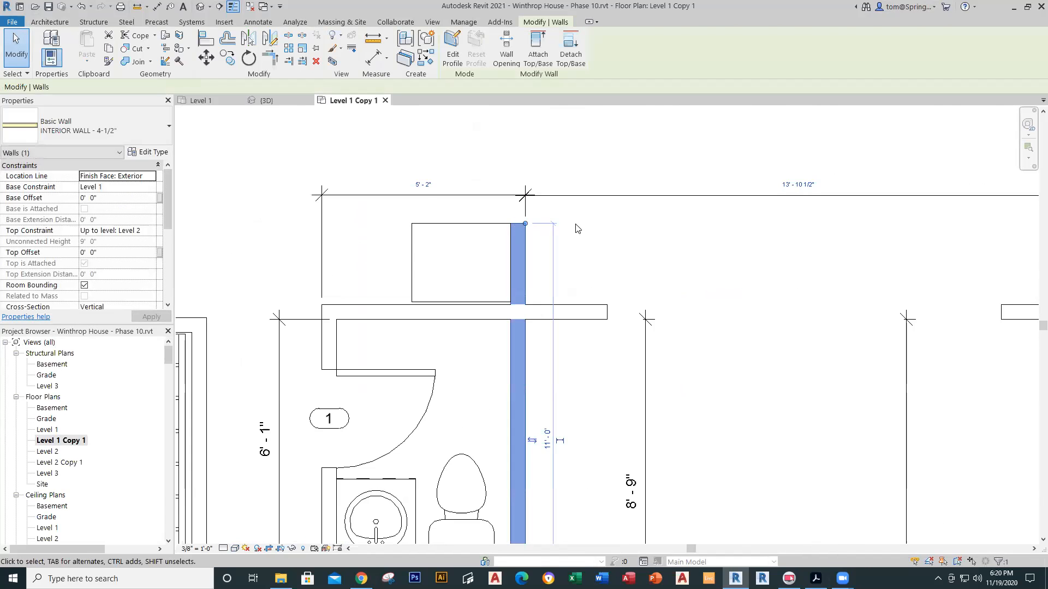
pyautogui.click(578, 235)
pyautogui.scroll(-3, 605, 289)
pyautogui.scroll(-3, 617, 314)
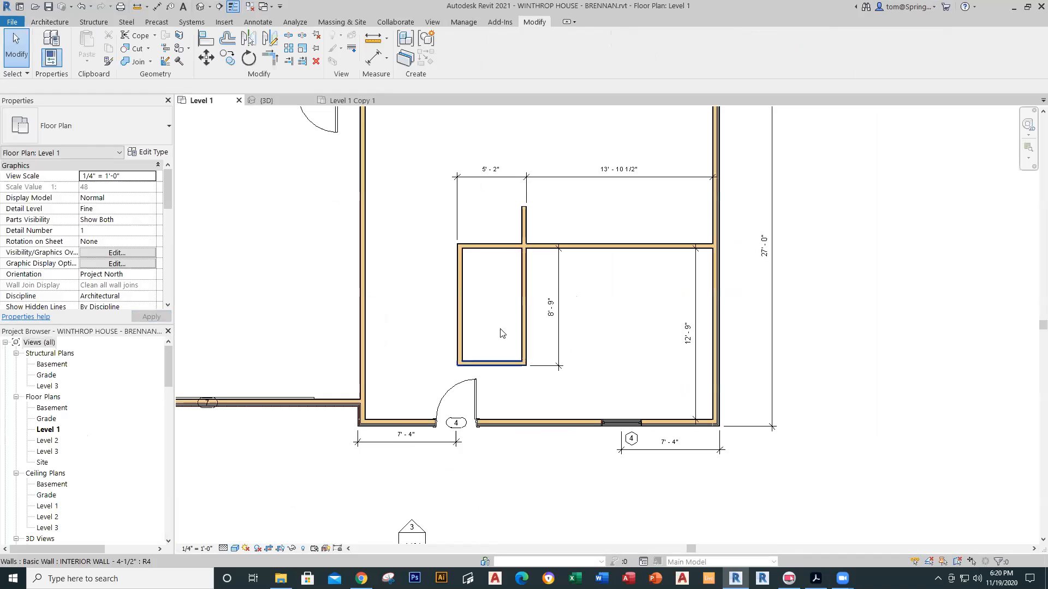
pyautogui.scroll(1, 491, 309)
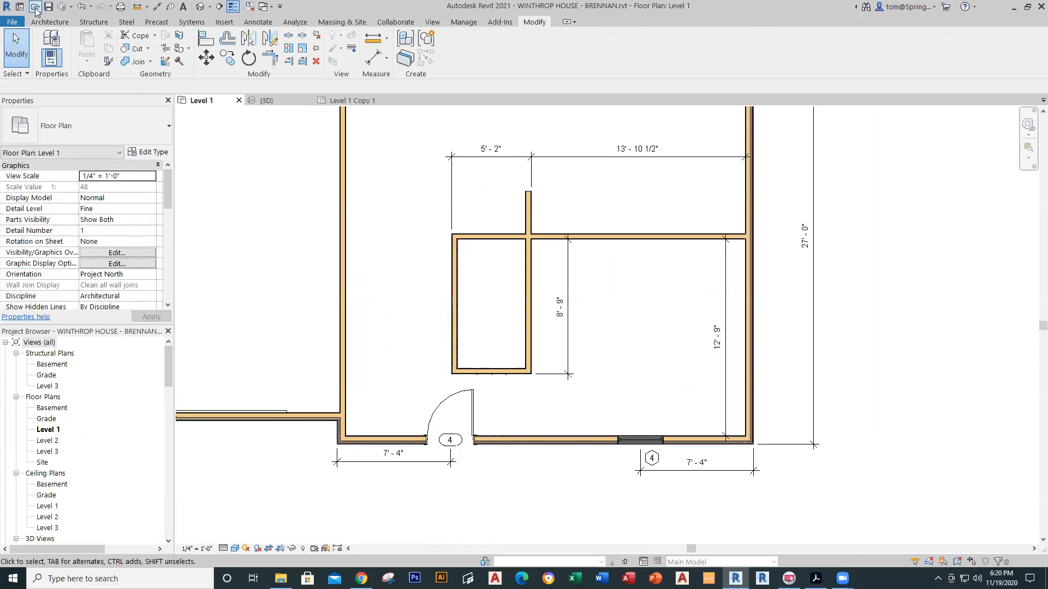
# Step: Place a Single-Flush 30" x 80" door in the closet's left wall
pyautogui.click(51, 21)
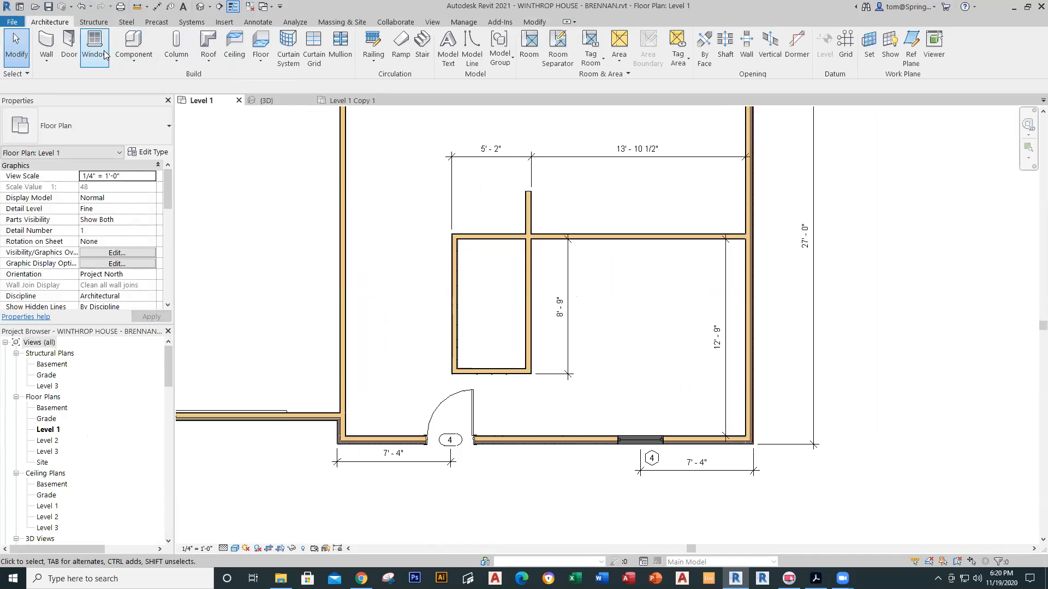
pyautogui.click(69, 52)
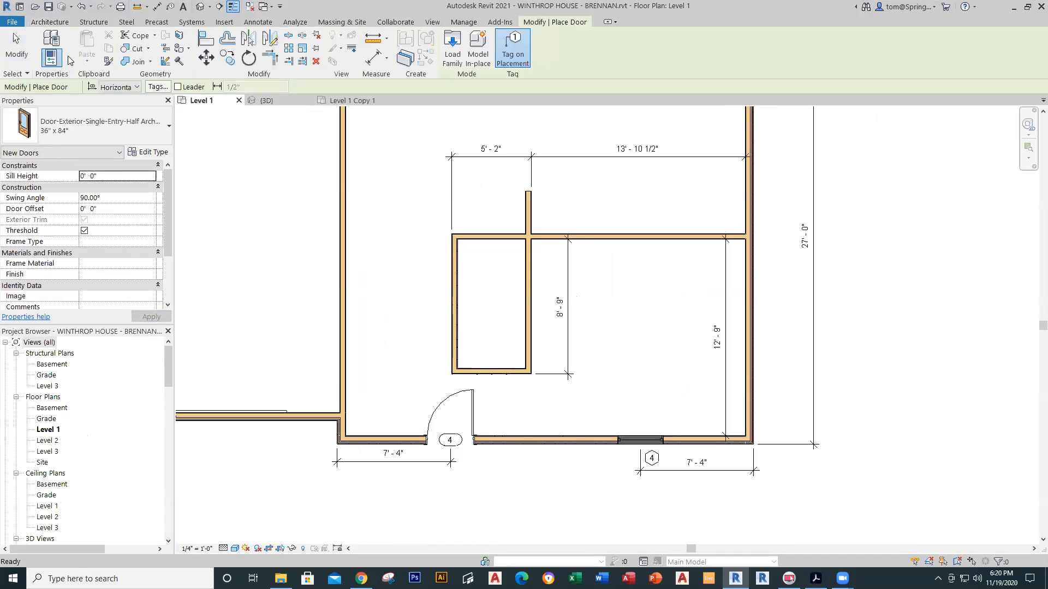
pyautogui.click(163, 126)
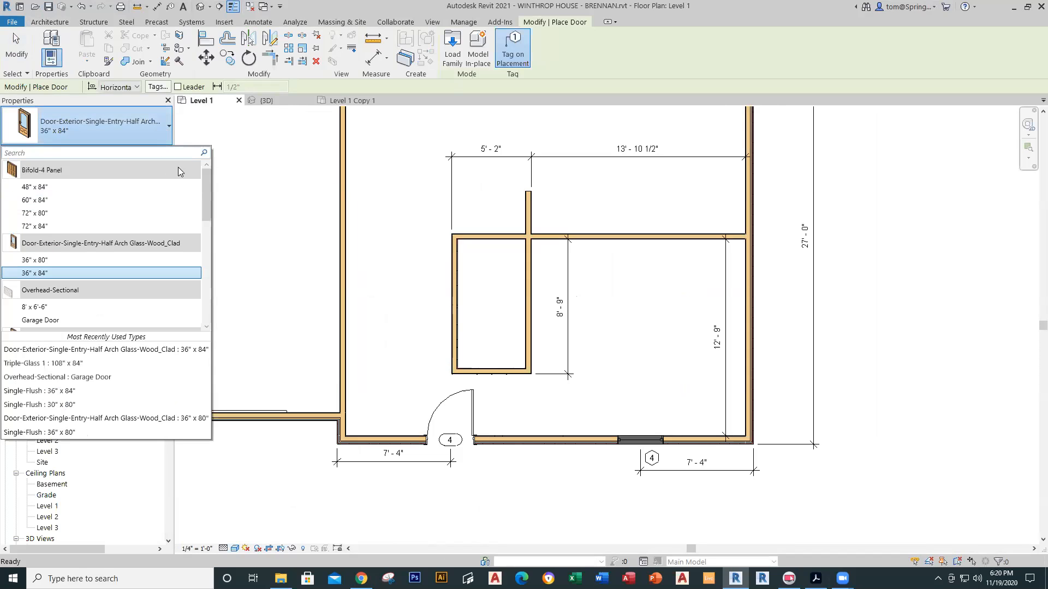
pyautogui.moveTo(209, 184); pyautogui.dragTo(205, 230)
pyautogui.click(90, 216)
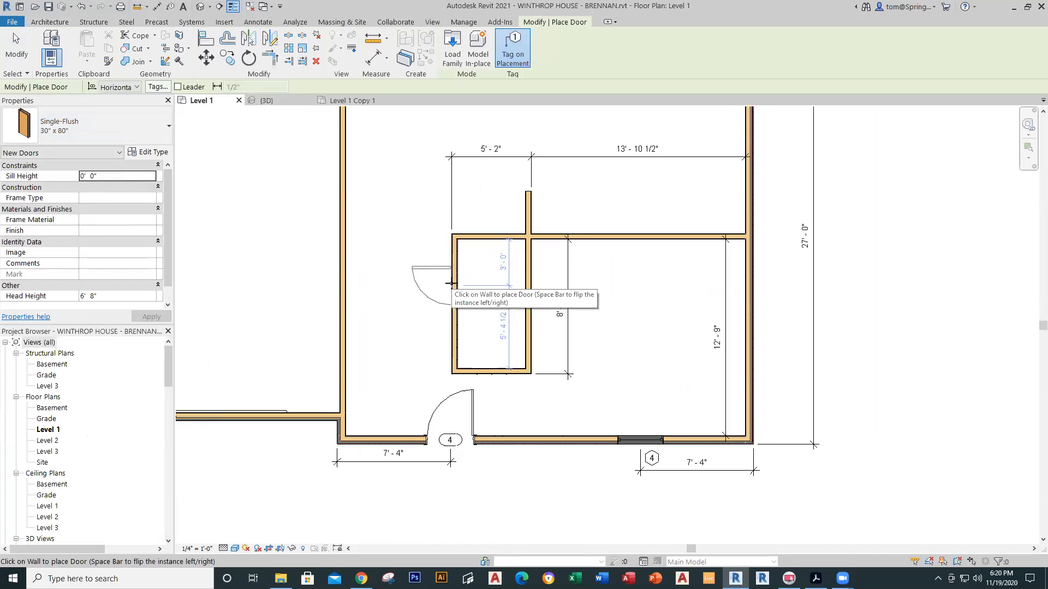
pyautogui.click(461, 277)
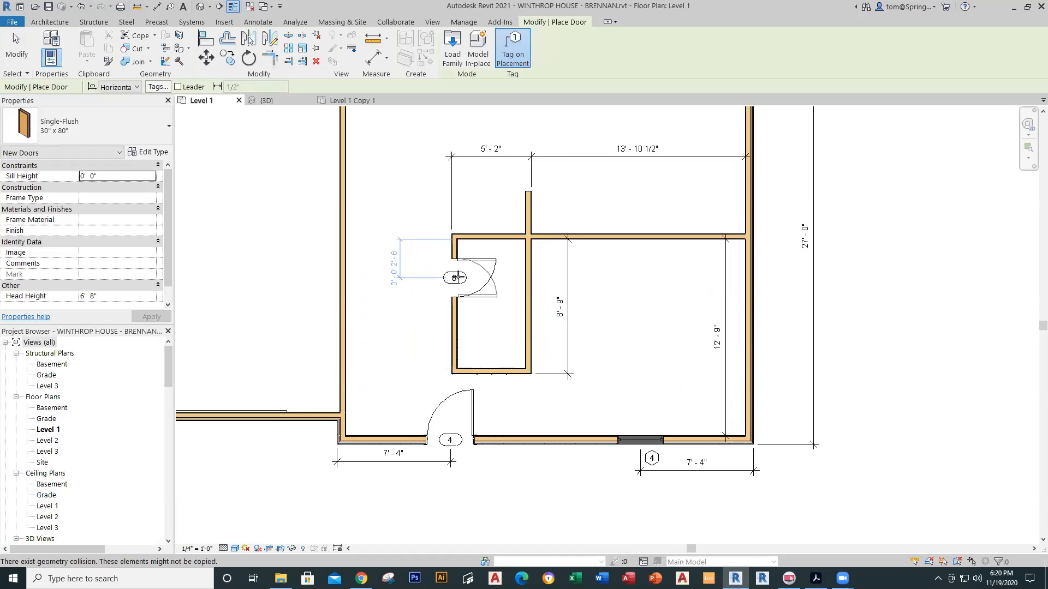
pyautogui.press('Escape')
pyautogui.scroll(5, 468, 283)
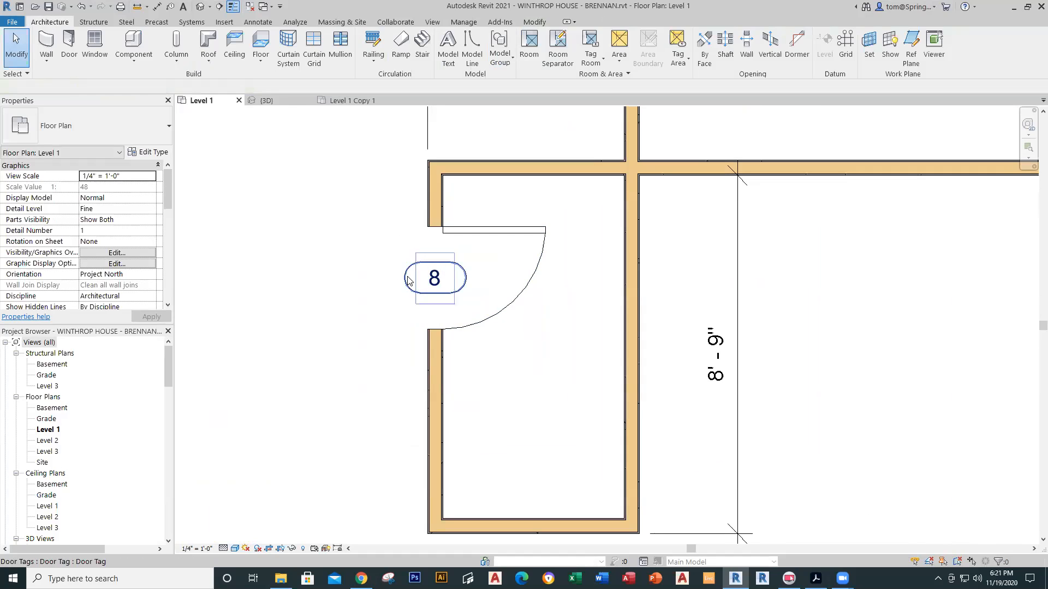
# Step: Renumber the closet door's tag from 8 to 1
pyautogui.click(410, 280)
pyautogui.press('Escape')
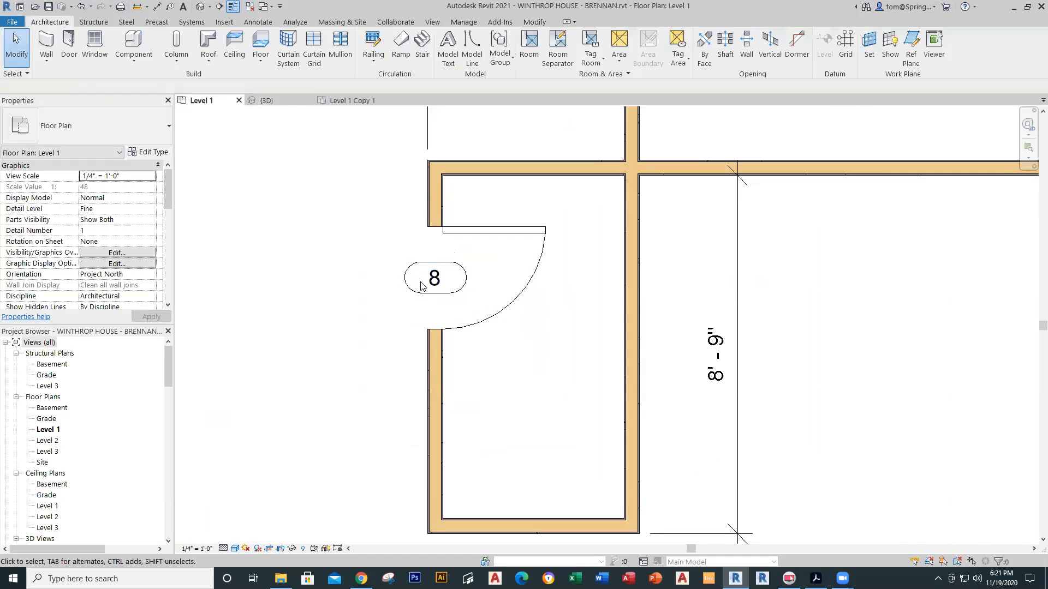
pyautogui.click(425, 286)
pyautogui.click(435, 279)
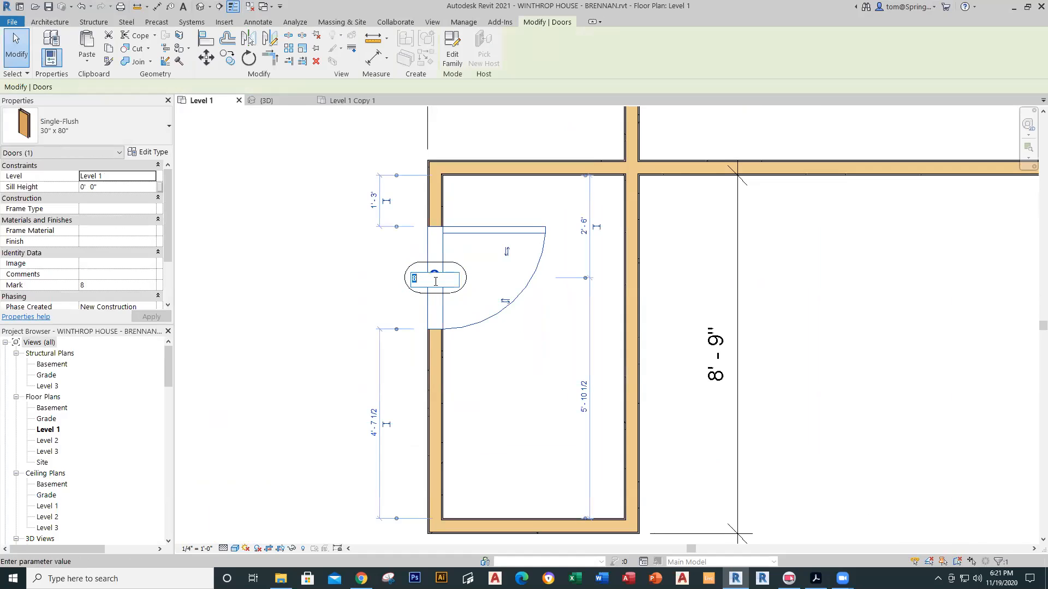
pyautogui.write('1')
pyautogui.press('Return')
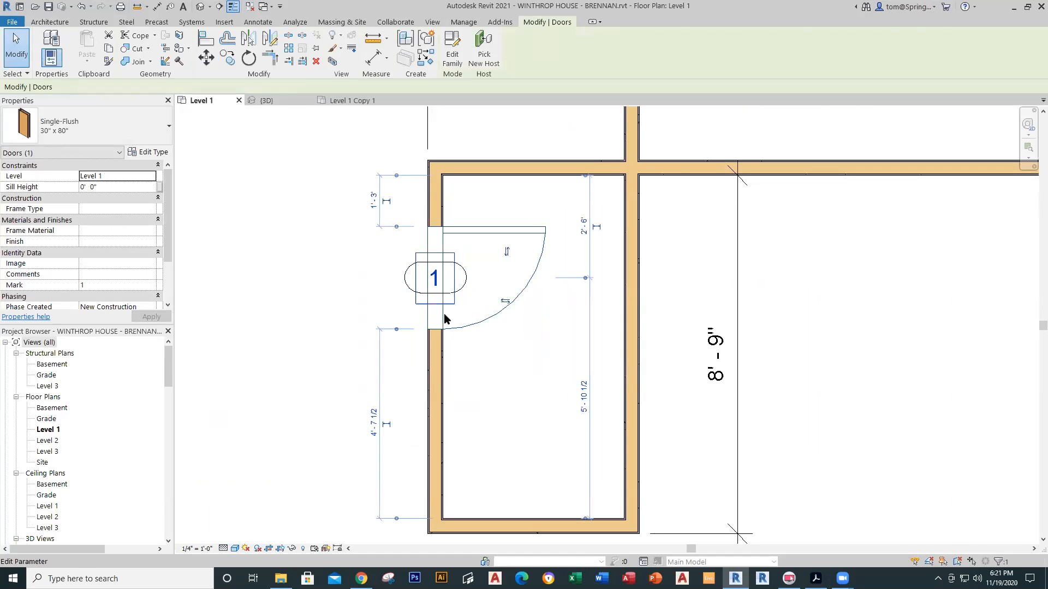
pyautogui.click(338, 283)
# Step: Nudge door 1 down along the closet's left wall
pyautogui.scroll(-3, 492, 386)
pyautogui.moveTo(492, 436); pyautogui.dragTo(429, 315, button='middle')
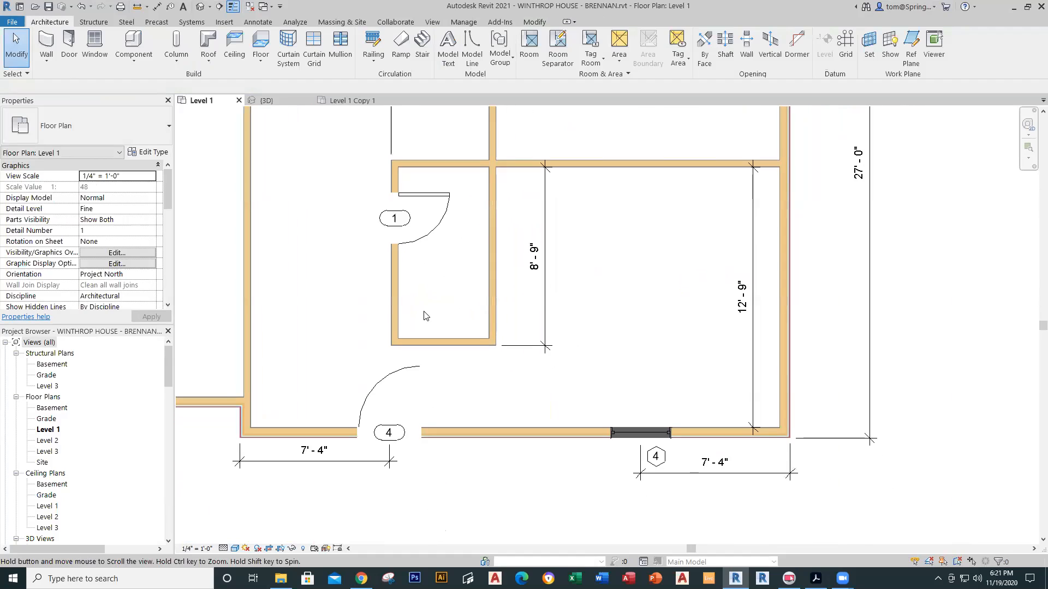
pyautogui.click(442, 220)
pyautogui.press('Down')
pyautogui.press('Down')
pyautogui.press('Down')
pyautogui.press('Down')
pyautogui.press('Down')
pyautogui.press('Down')
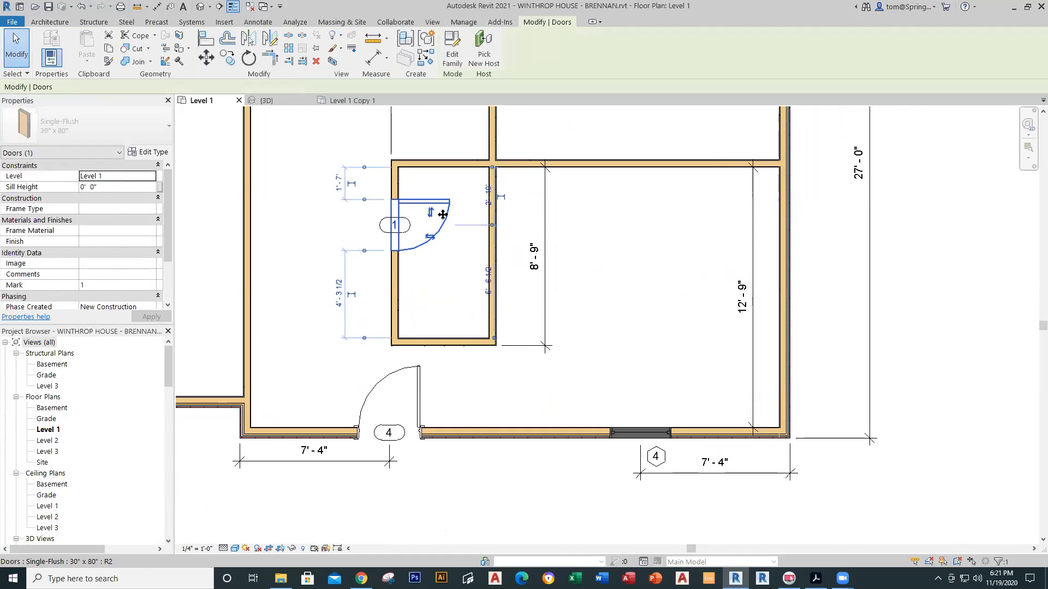
pyautogui.press('Escape')
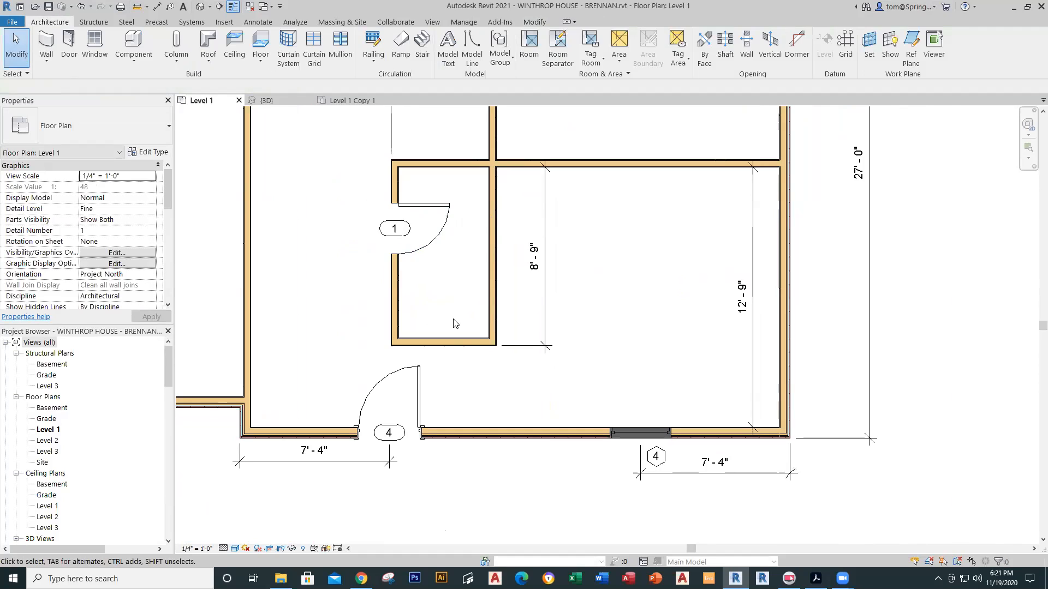
pyautogui.click(349, 101)
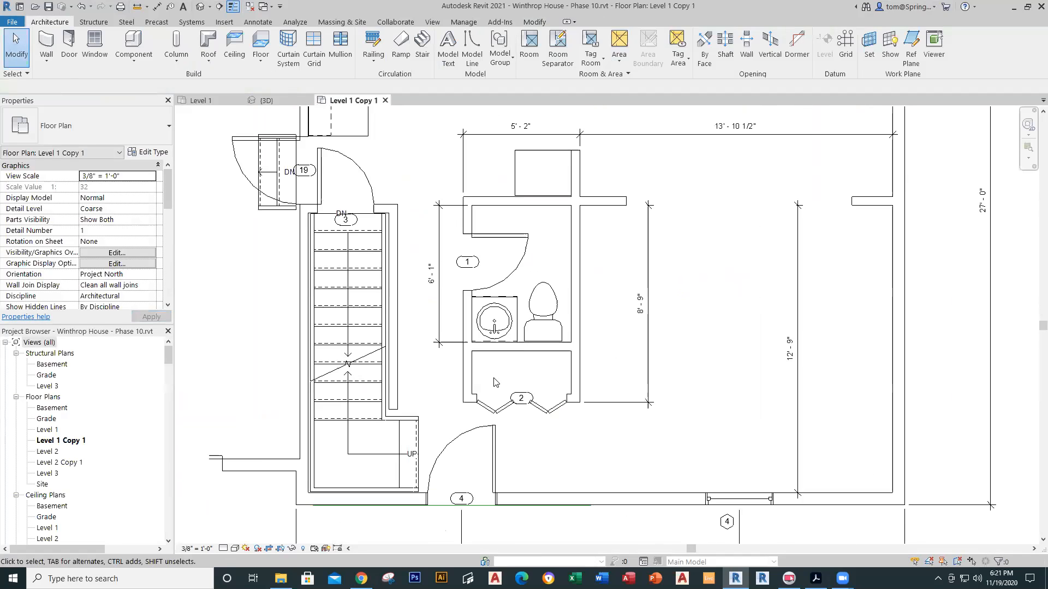
# Step: Draw a horizontal architectural wall across the closet from its left wall to its right wall
pyautogui.scroll(1, 507, 343)
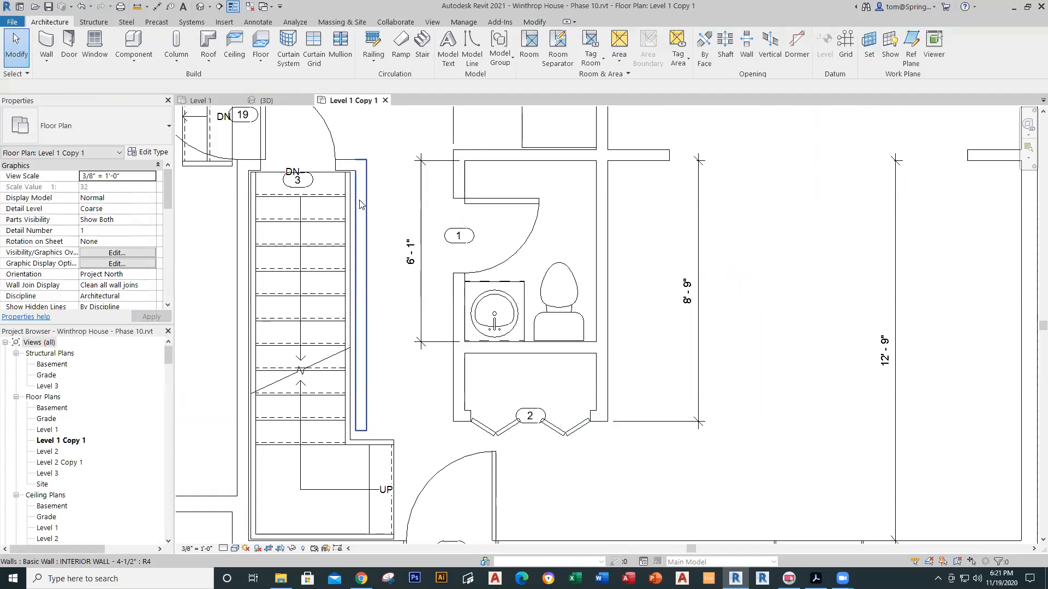
pyautogui.click(221, 100)
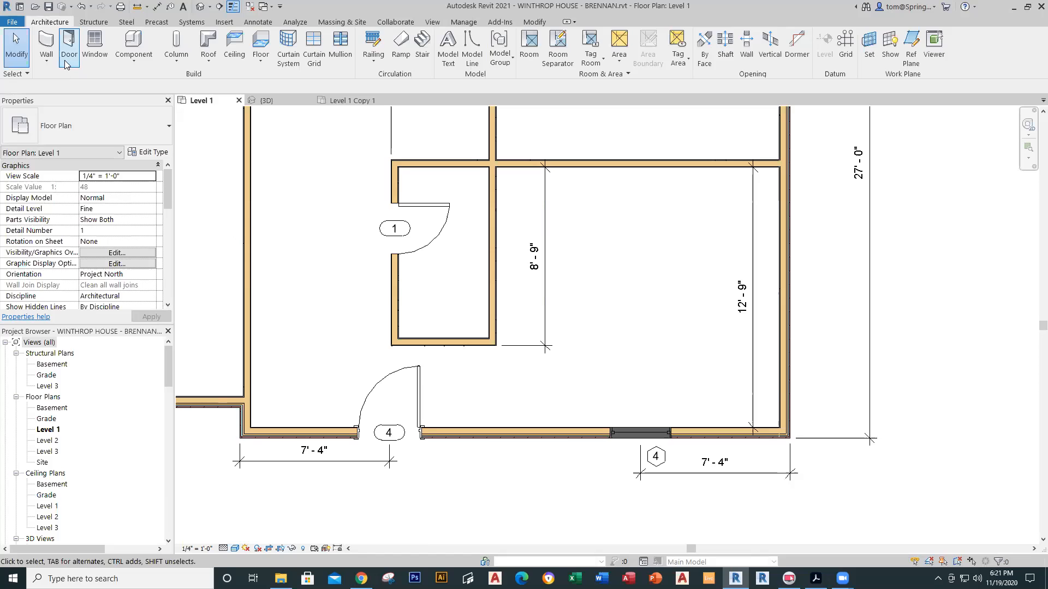
pyautogui.click(44, 56)
pyautogui.click(52, 79)
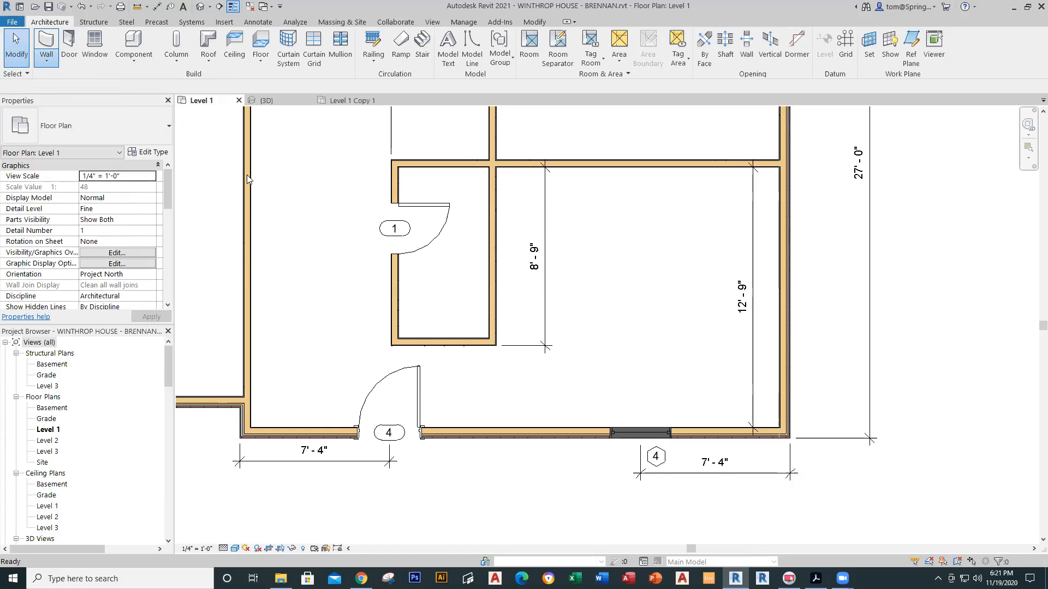
pyautogui.click(406, 299)
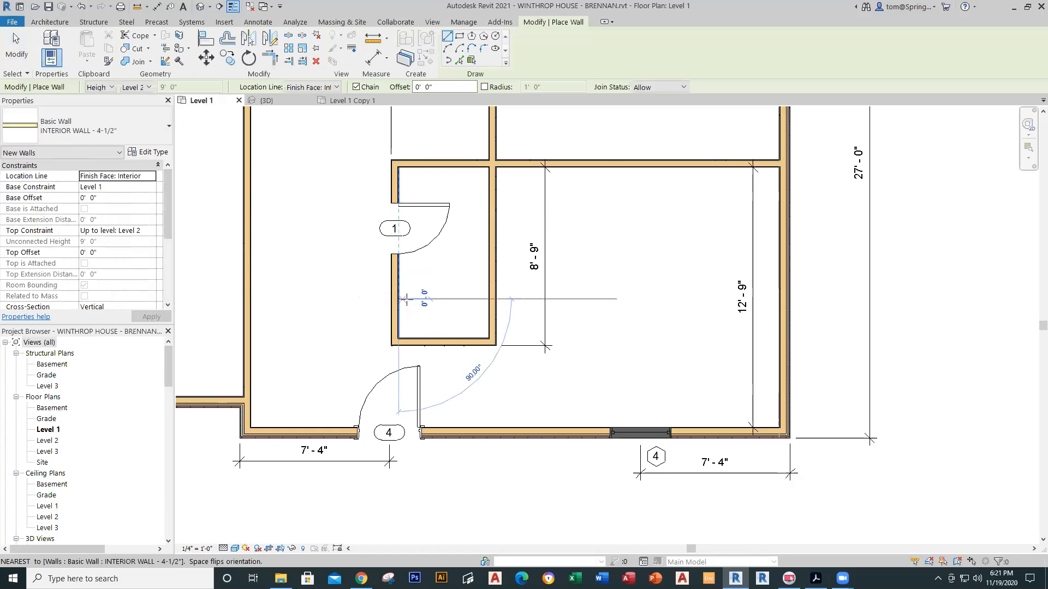
pyautogui.click(489, 299)
pyautogui.press('Escape')
pyautogui.press('Escape')
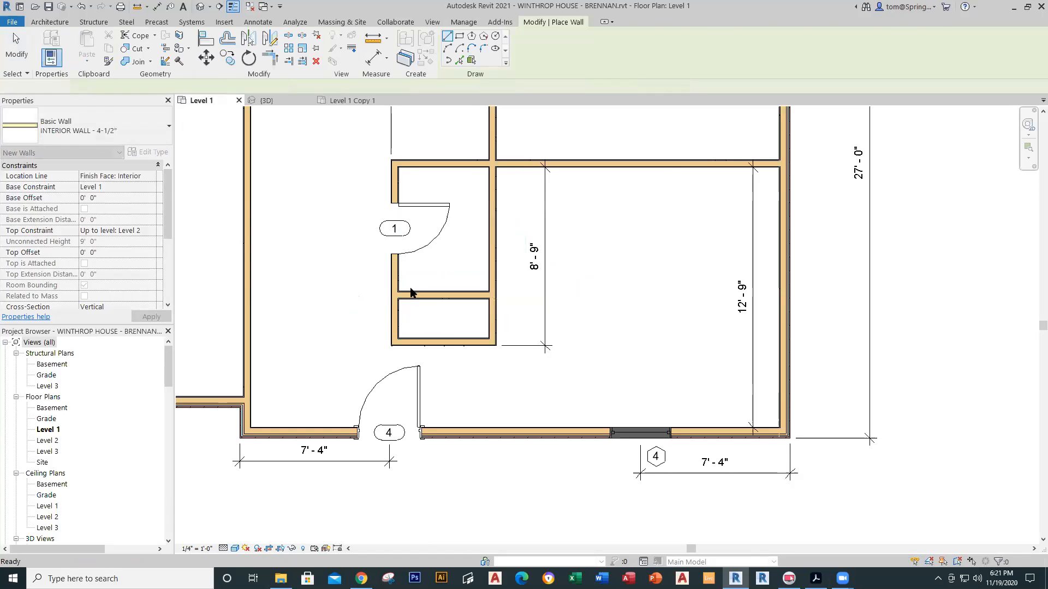
# Step: Make the wall's 6' - 1" temporary dimension permanent and move its text left of door tag 1
pyautogui.click(411, 295)
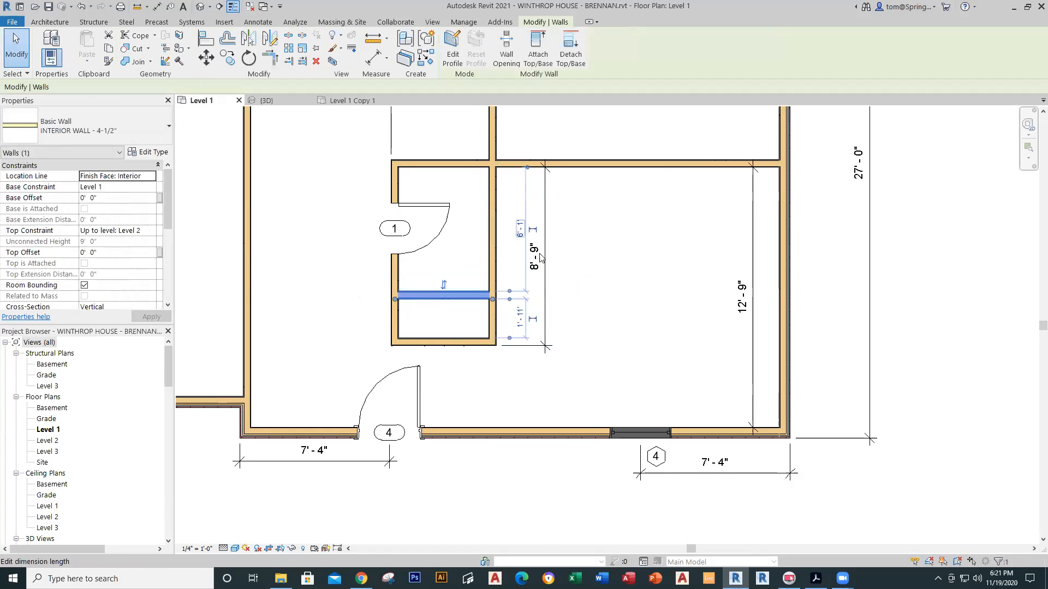
pyautogui.click(533, 230)
pyautogui.click(604, 251)
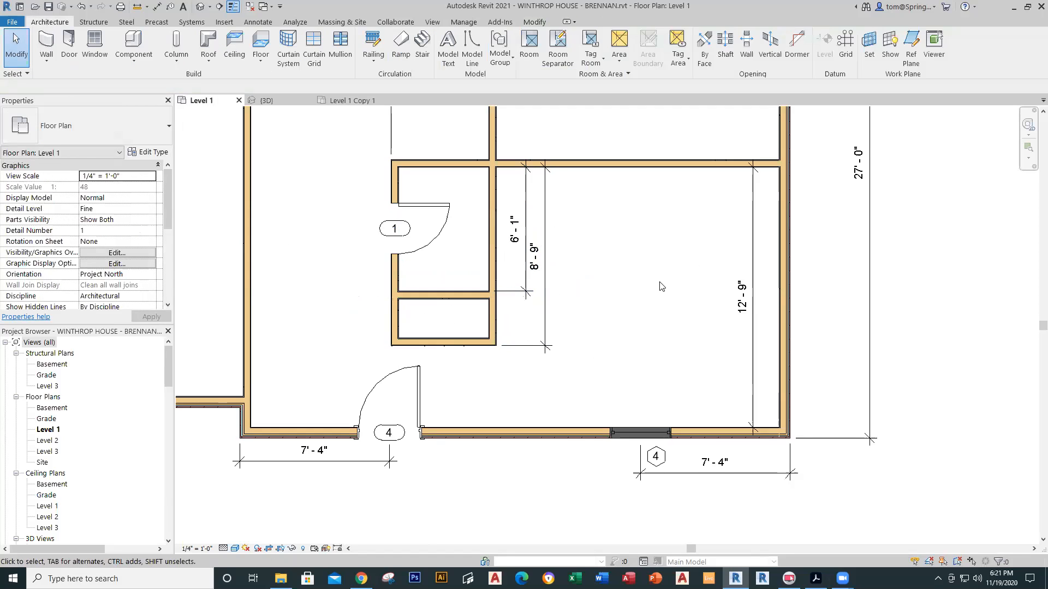
pyautogui.click(532, 229)
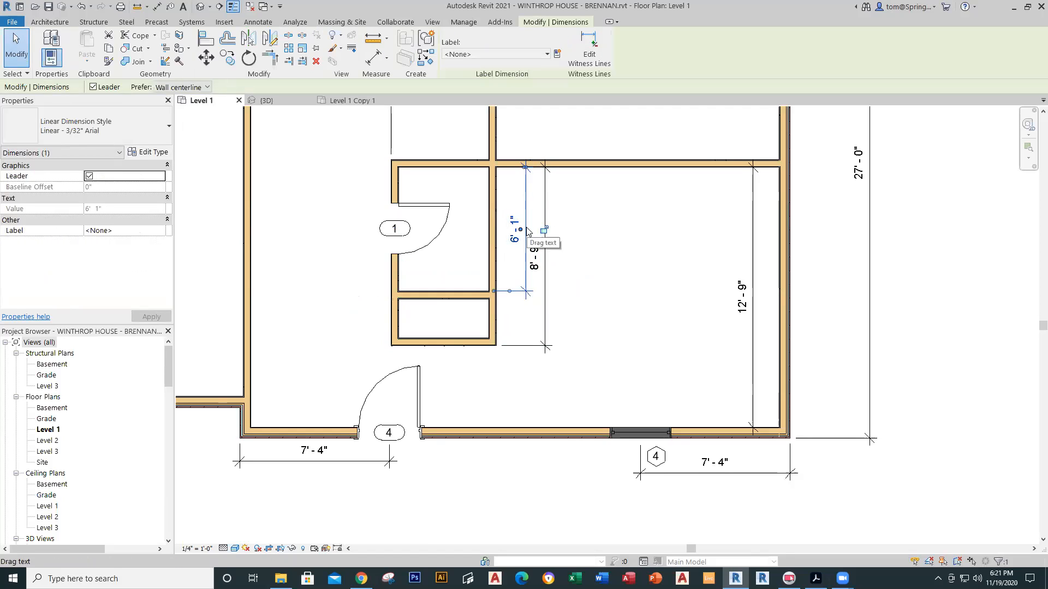
pyautogui.moveTo(521, 230); pyautogui.dragTo(400, 228)
pyautogui.press('Escape')
pyautogui.press('Escape')
pyautogui.moveTo(525, 230); pyautogui.dragTo(369, 227)
pyautogui.click(603, 275)
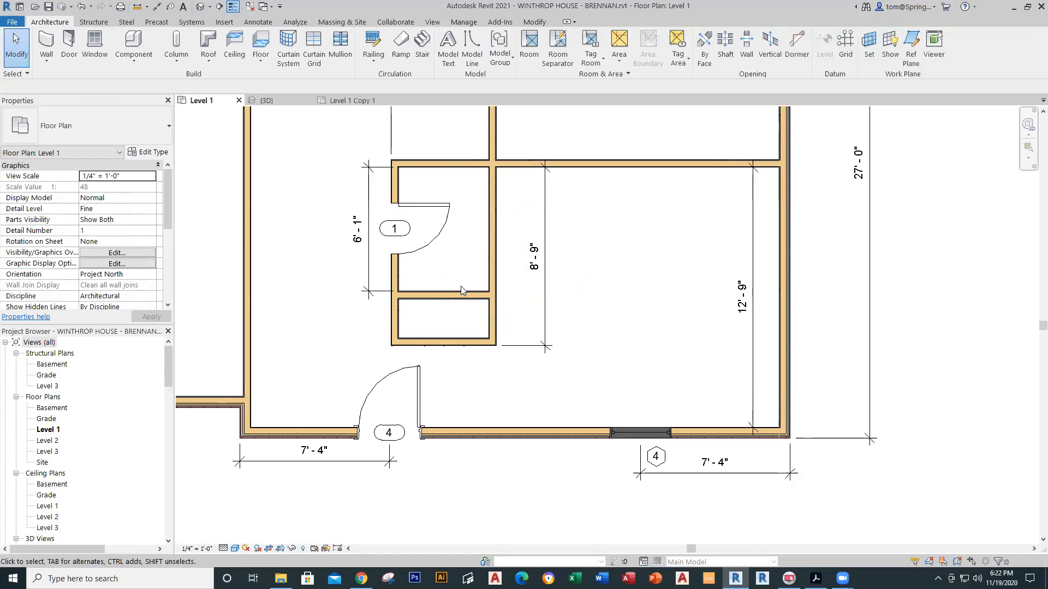
# Step: Cancel Place a Component and expand the Plumbing Fixtures families in the Project Browser
pyautogui.click(134, 53)
pyautogui.click(137, 81)
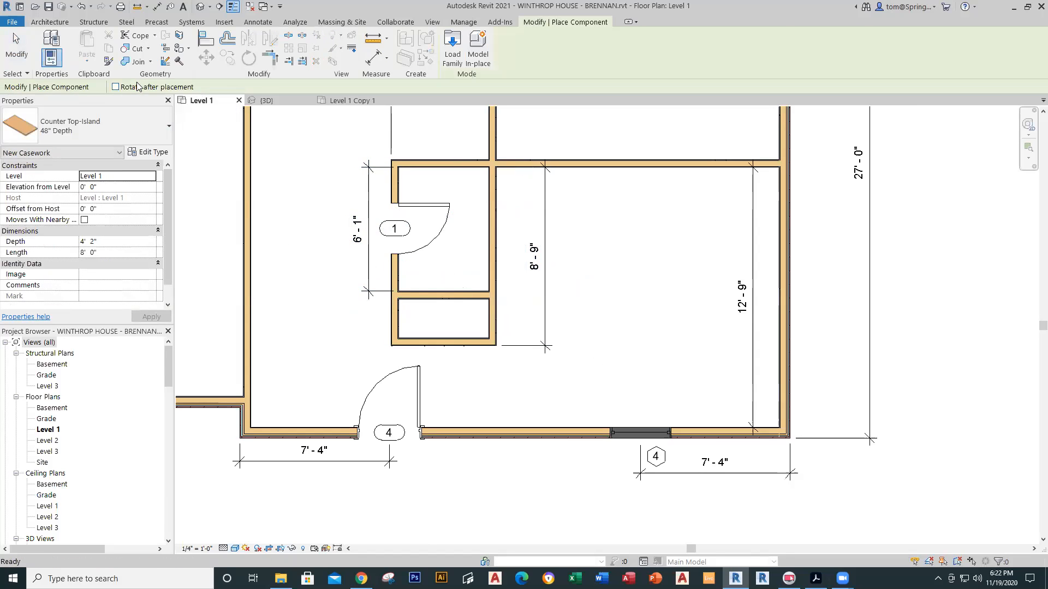
pyautogui.scroll(-3, 168, 355)
pyautogui.press('Escape')
pyautogui.moveTo(161, 383); pyautogui.dragTo(161, 486)
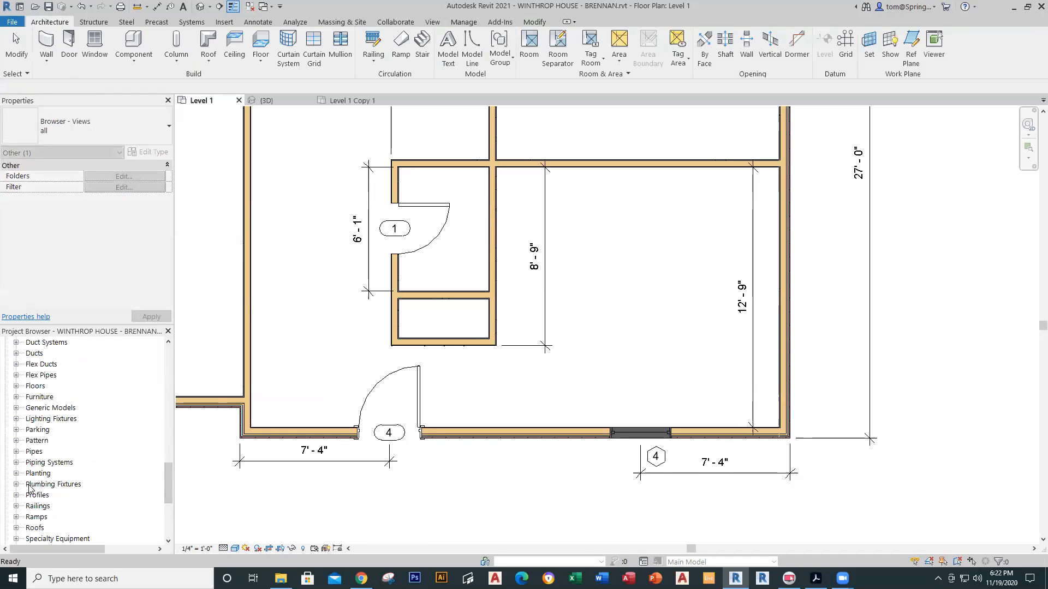
pyautogui.click(16, 484)
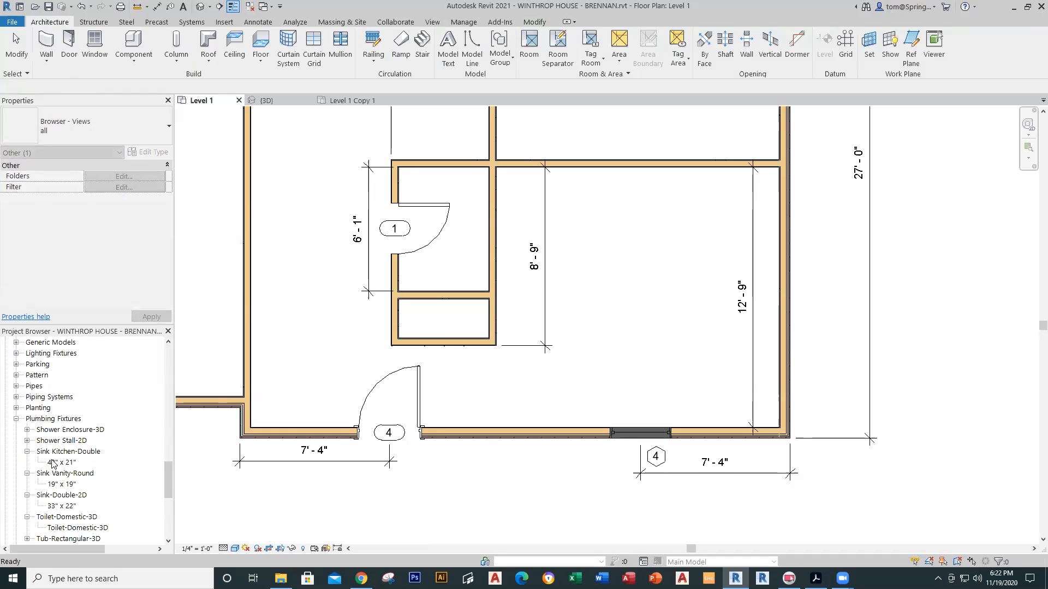
pyautogui.moveTo(169, 484); pyautogui.dragTo(168, 495)
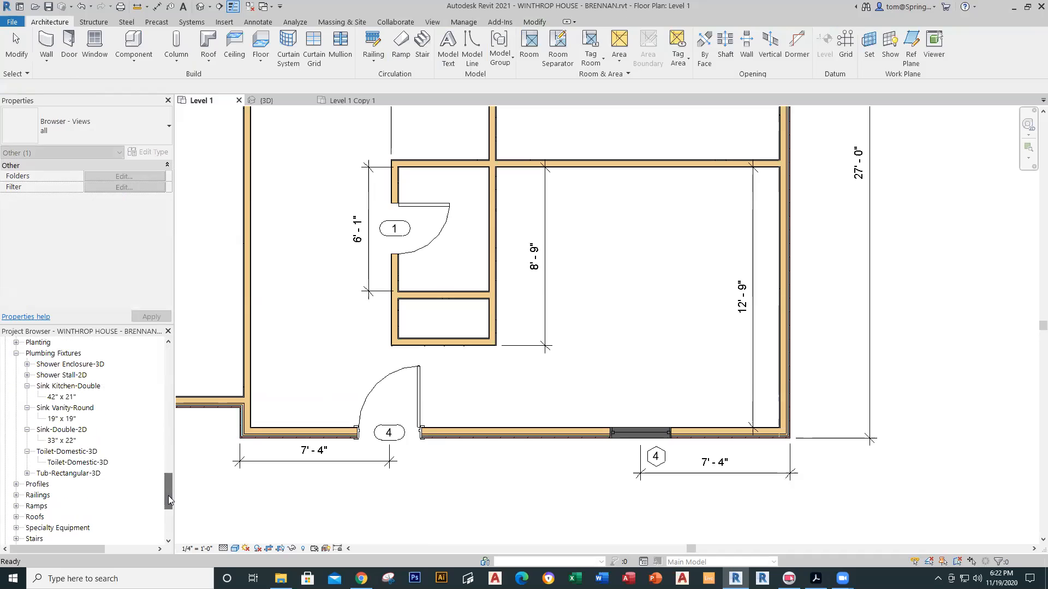
# Step: Place a Toilet-Domestic-3D in the closet's upper room using Create Similar (CM)
pyautogui.click(79, 463)
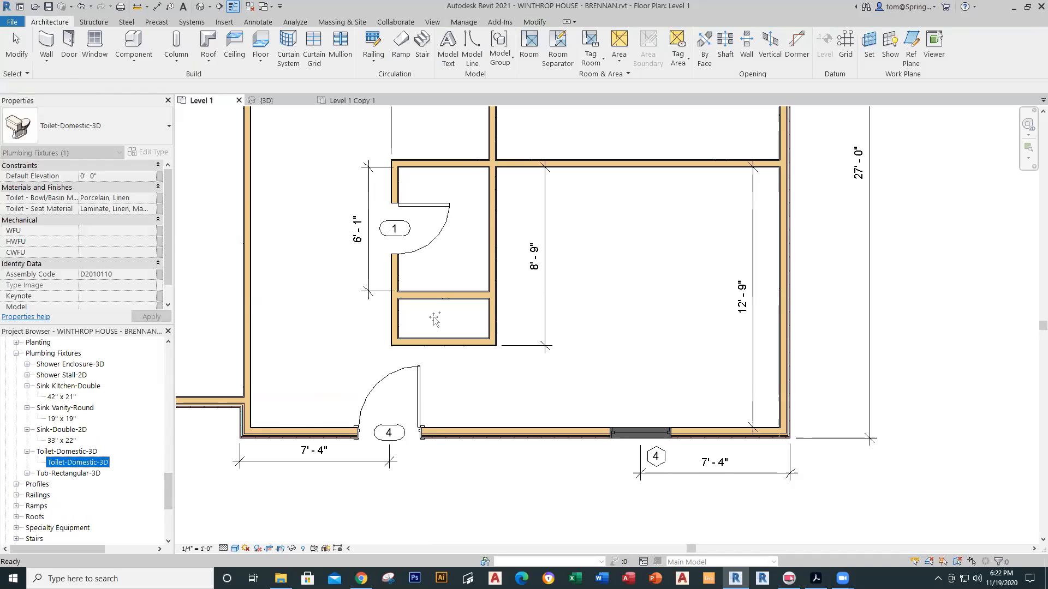
pyautogui.press('c')
pyautogui.press('m')
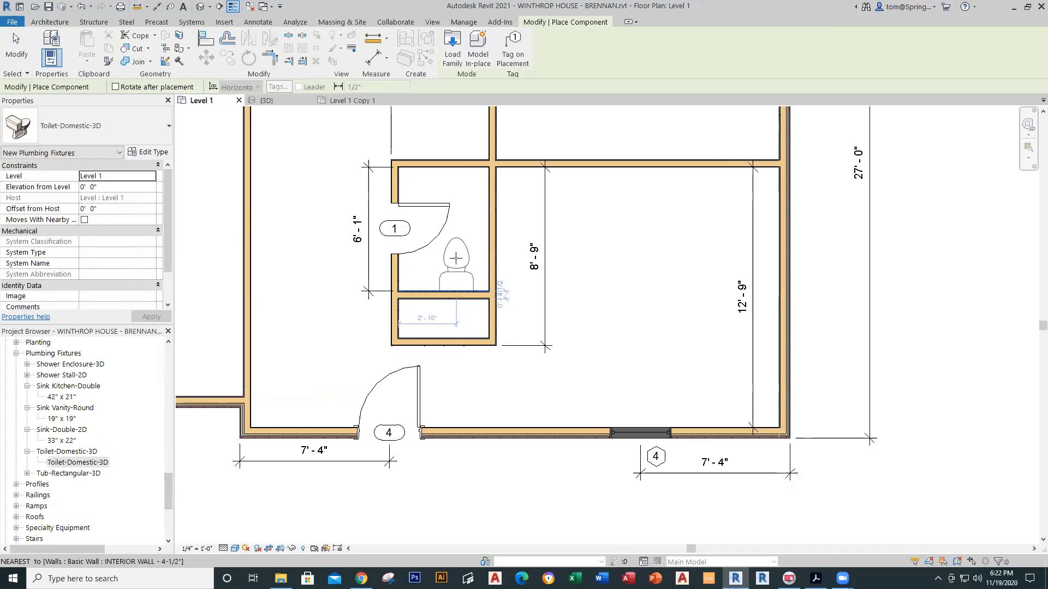
pyautogui.click(458, 259)
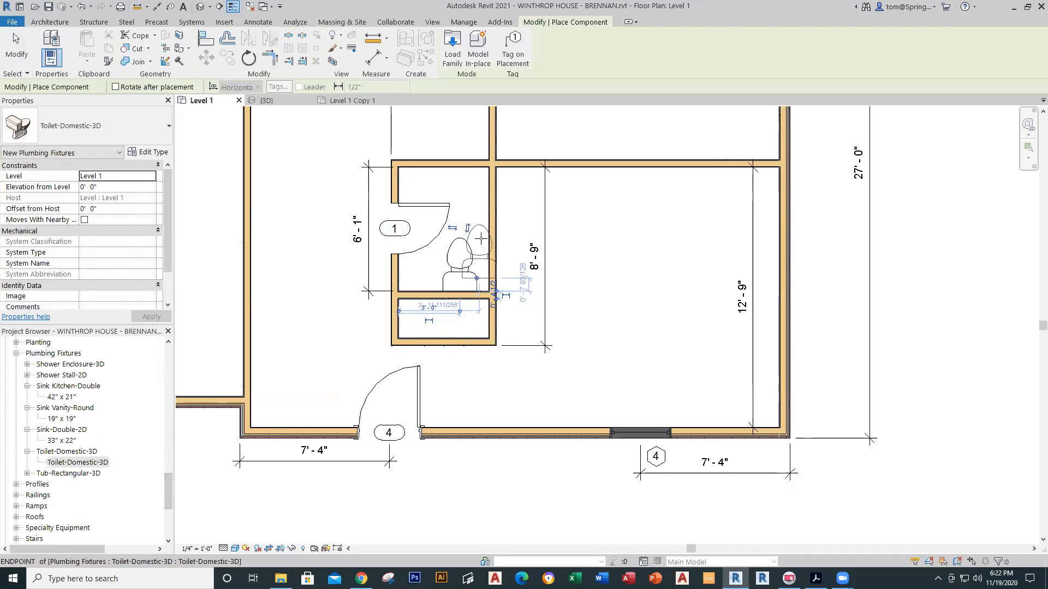
pyautogui.press('Escape')
pyautogui.press('Escape')
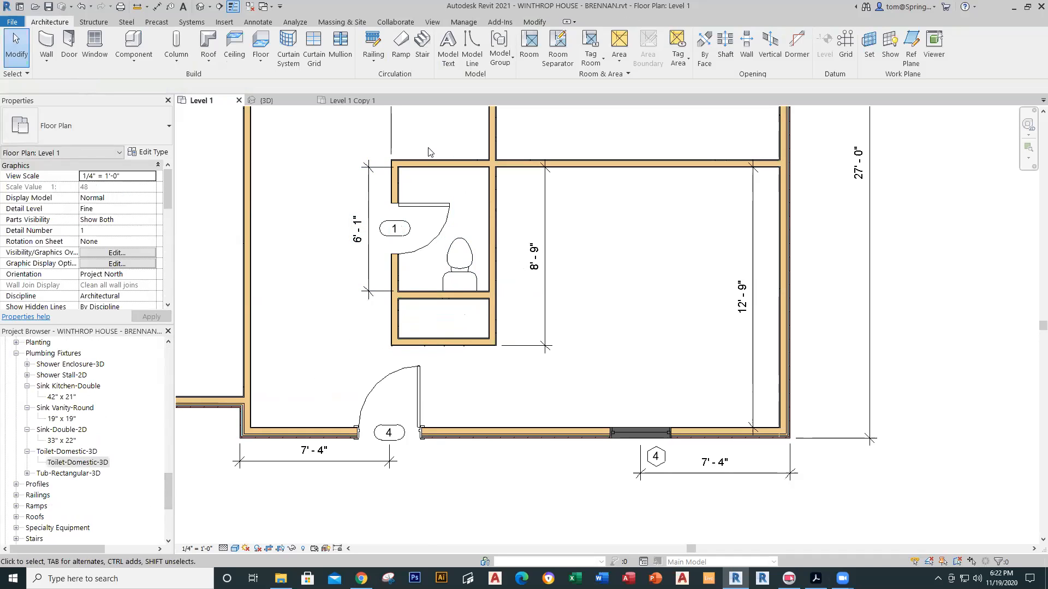
pyautogui.click(352, 101)
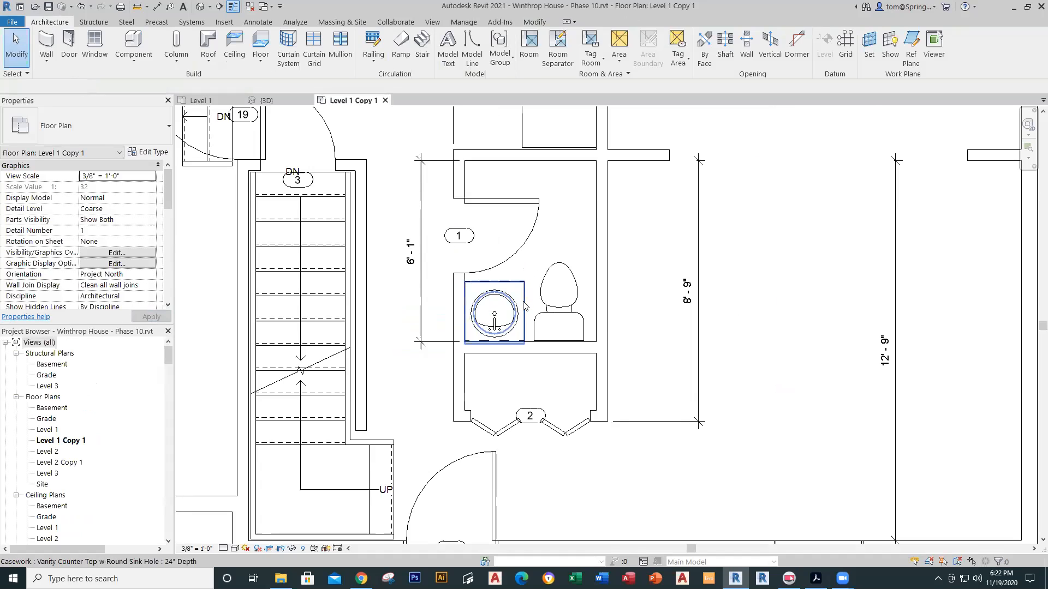
pyautogui.click(202, 100)
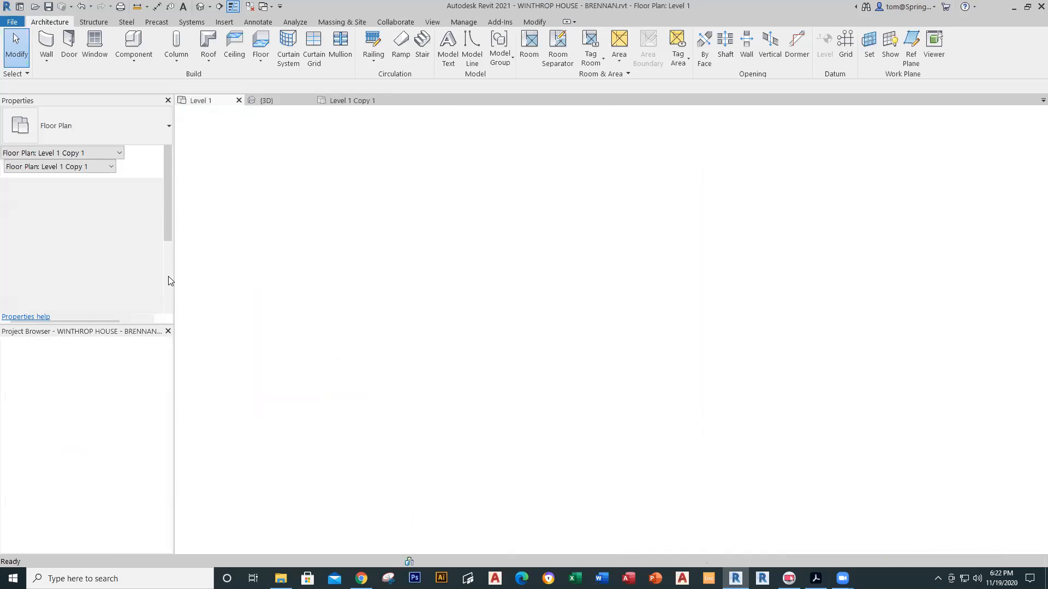
pyautogui.moveTo(168, 500); pyautogui.dragTo(166, 443)
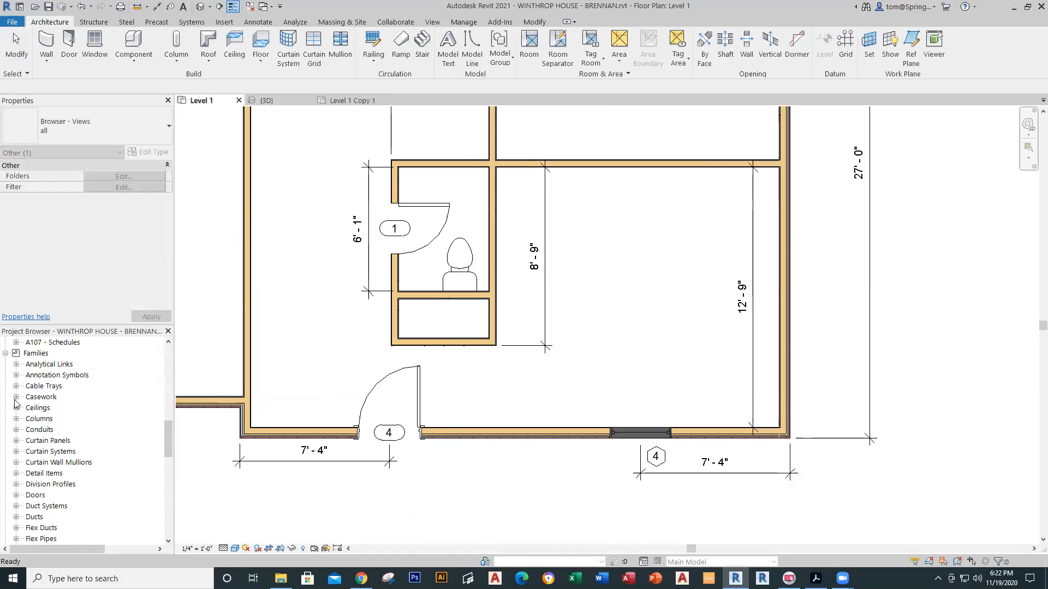
pyautogui.click(16, 397)
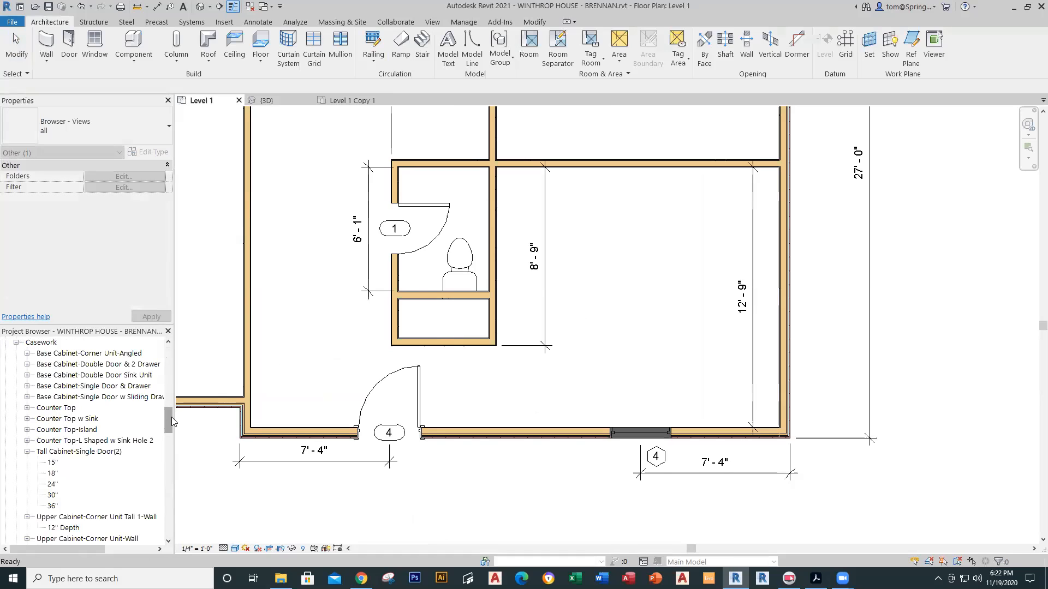
pyautogui.moveTo(171, 416); pyautogui.dragTo(162, 458)
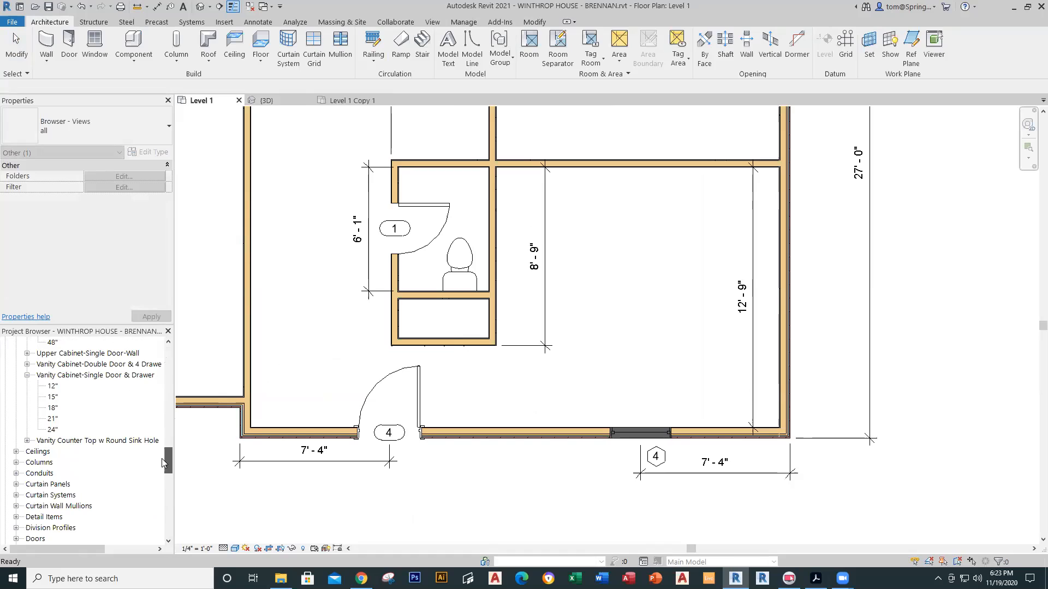
pyautogui.click(27, 441)
pyautogui.click(65, 451)
pyautogui.moveTo(64, 452); pyautogui.dragTo(423, 288)
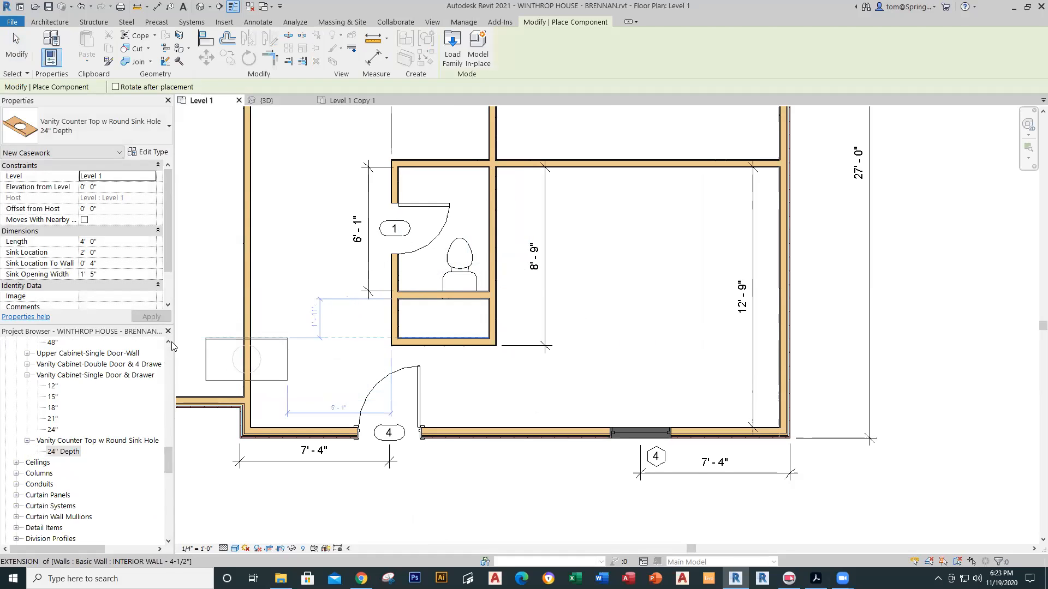
pyautogui.press('Escape')
pyautogui.click(353, 101)
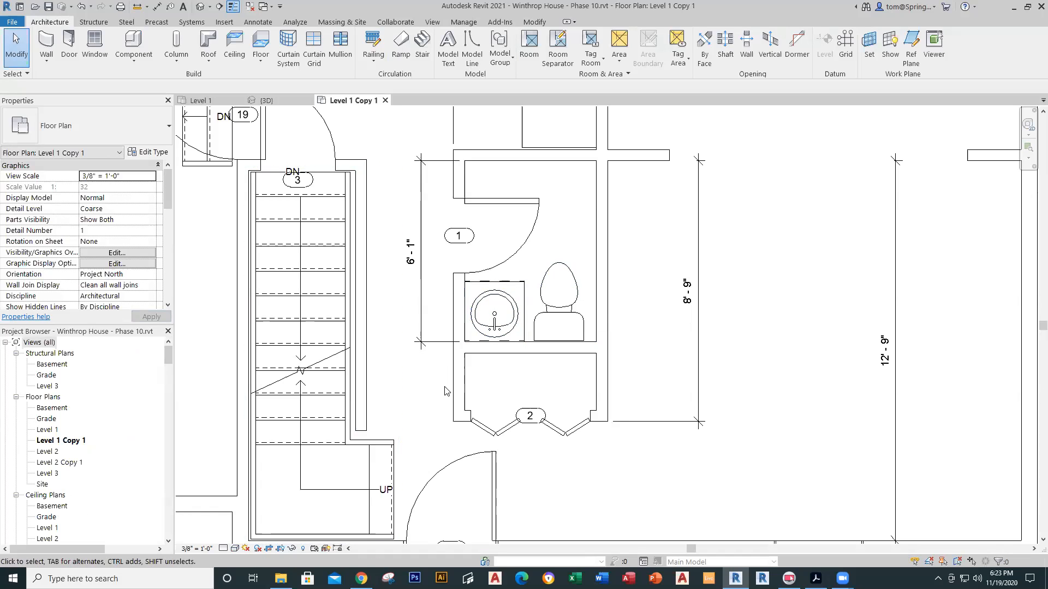
# Step: Place a 24" Depth counter top beside the toilet on the Level 1 plan
pyautogui.click(201, 101)
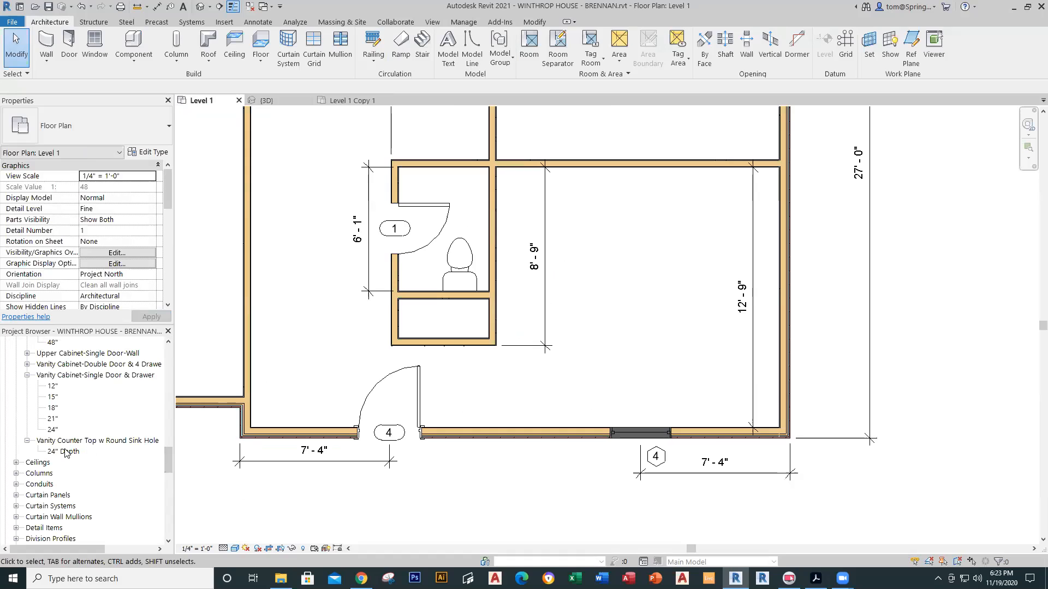
pyautogui.moveTo(64, 452); pyautogui.dragTo(412, 278)
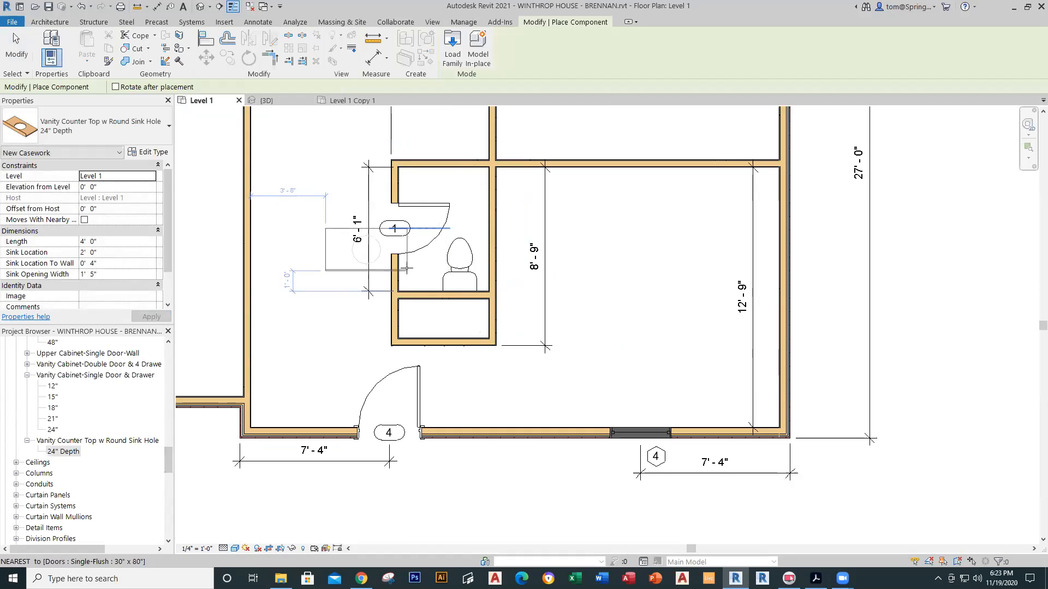
pyautogui.click(439, 292)
pyautogui.press('Escape')
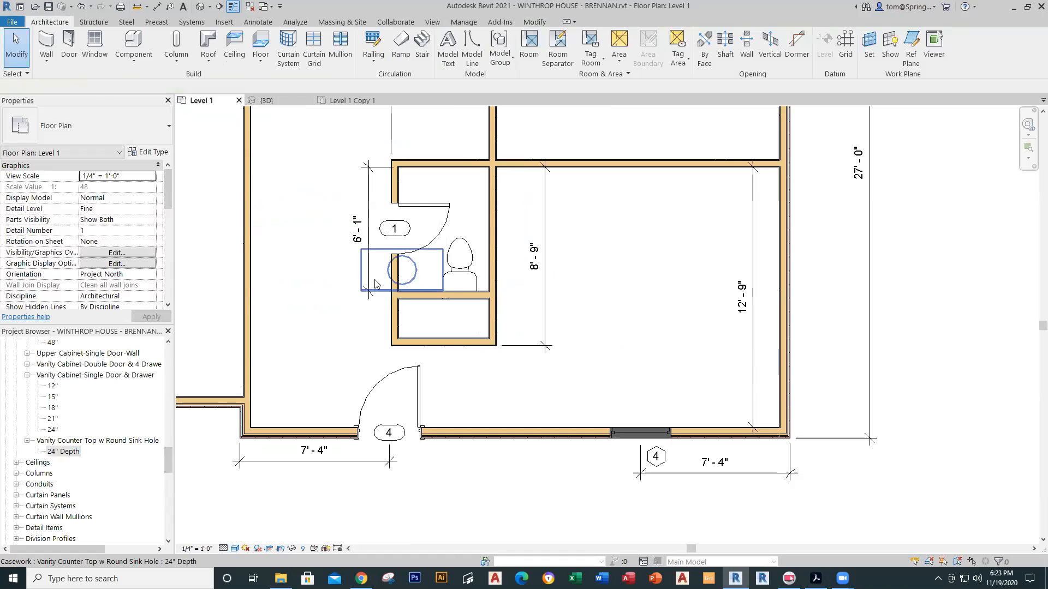
# Step: Adjust the counter top's length, position and sink hole with its grips
pyautogui.click(377, 280)
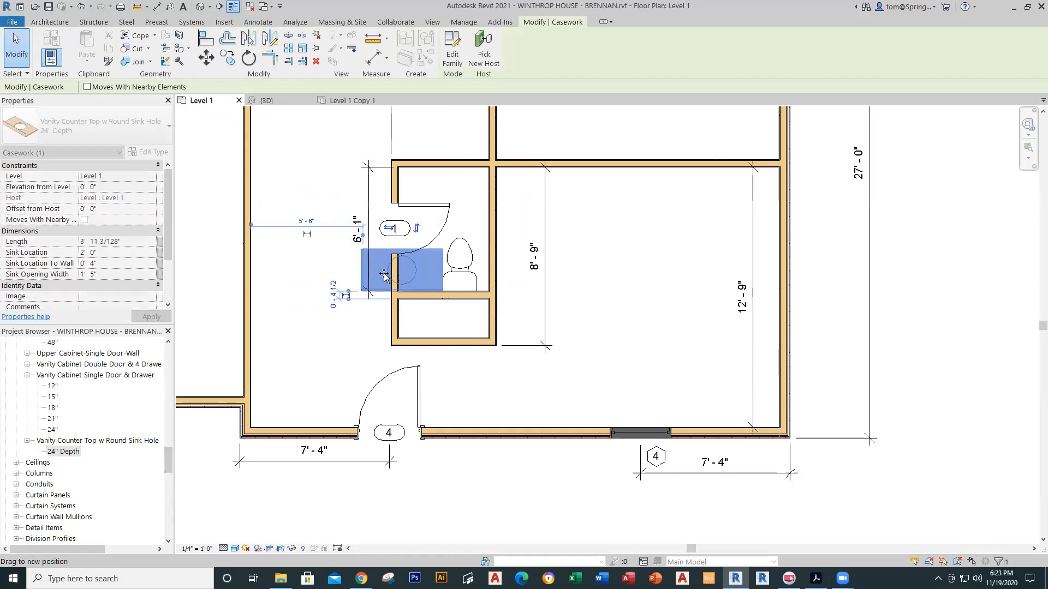
pyautogui.moveTo(384, 275); pyautogui.dragTo(422, 275)
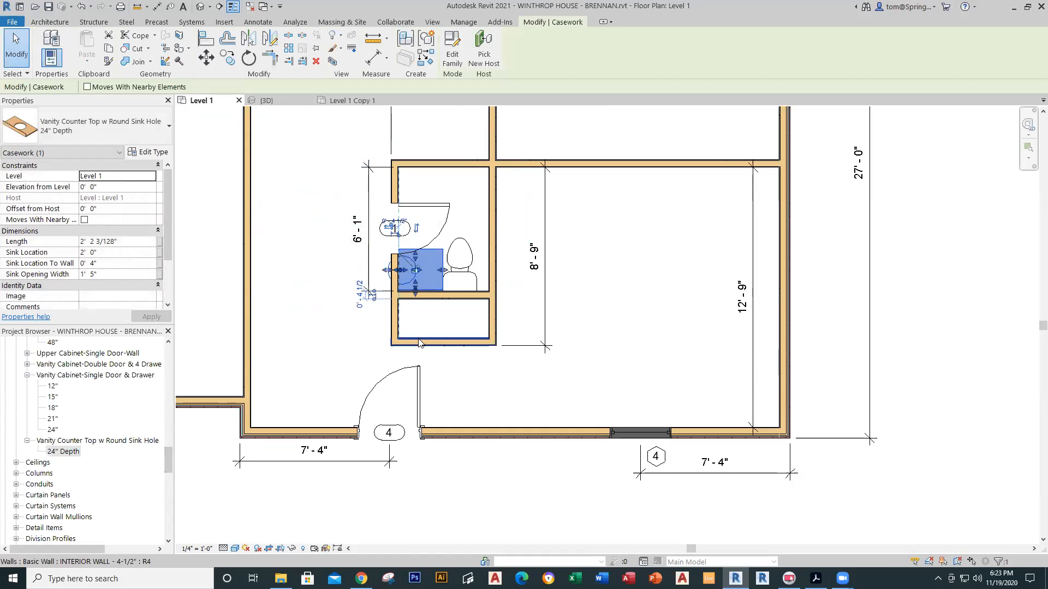
pyautogui.press('Escape')
pyautogui.click(414, 280)
pyautogui.moveTo(414, 280); pyautogui.dragTo(422, 279)
pyautogui.press('Escape')
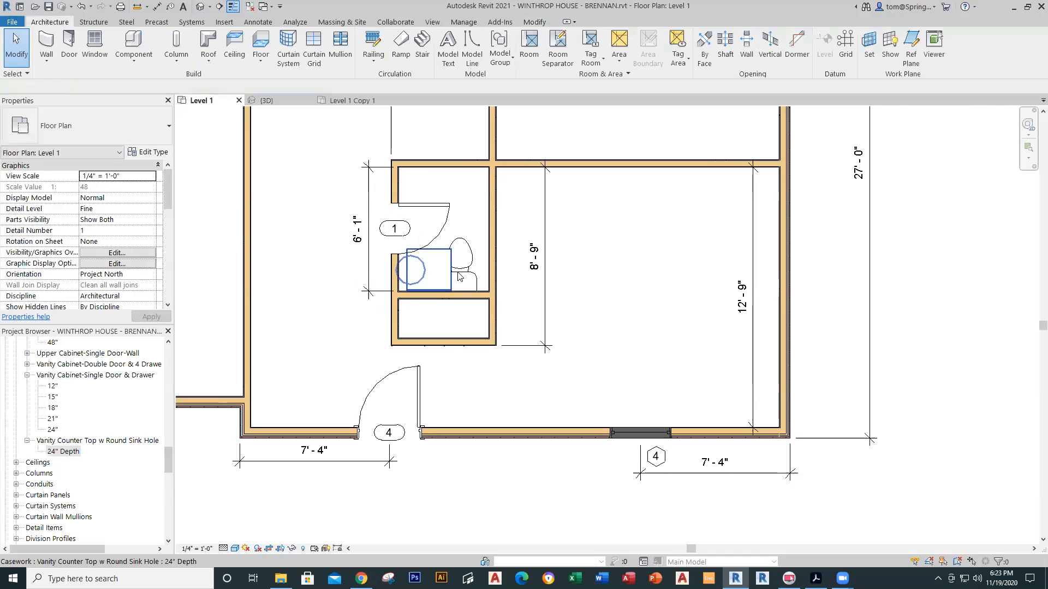
pyautogui.scroll(5, 458, 277)
pyautogui.click(431, 309)
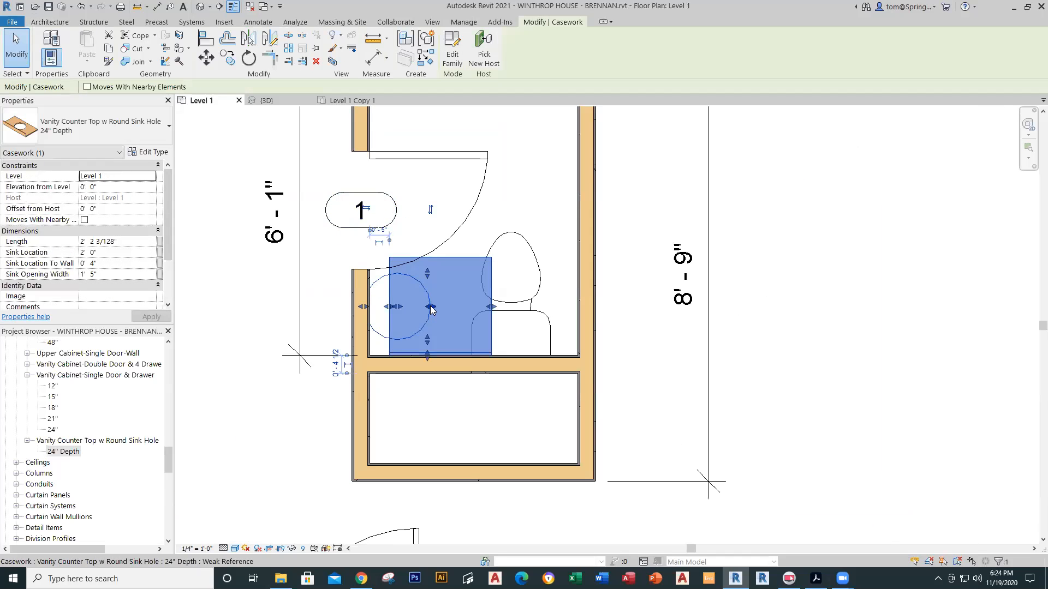
pyautogui.moveTo(435, 309); pyautogui.dragTo(427, 290)
pyautogui.press('Escape')
pyautogui.click(402, 315)
pyautogui.click(571, 317)
# Step: Nudge the toilet right toward the wall and delete the trial counter top
pyautogui.scroll(-1, 483, 328)
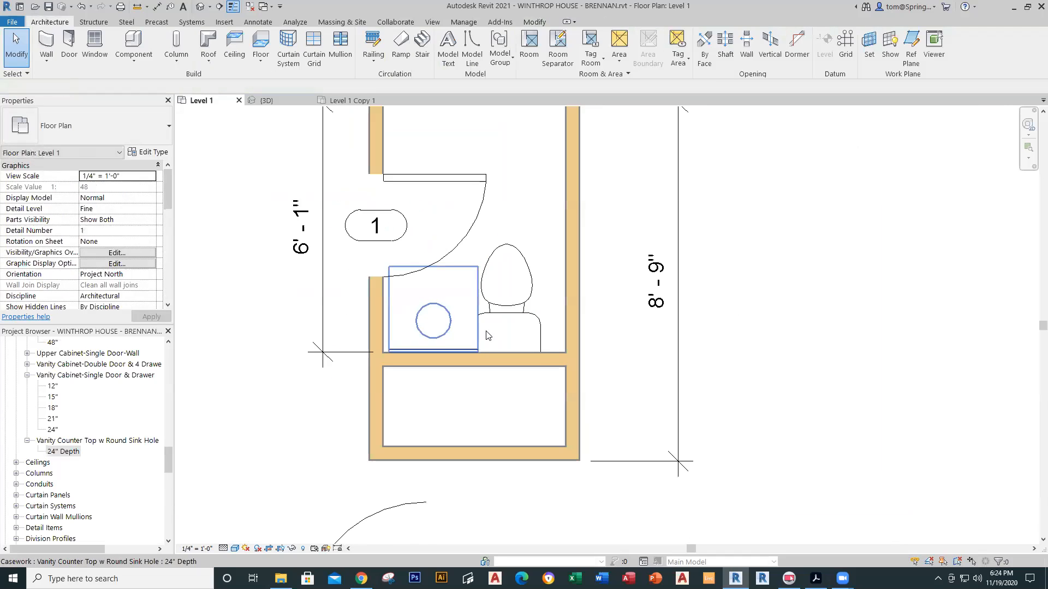
pyautogui.click(538, 322)
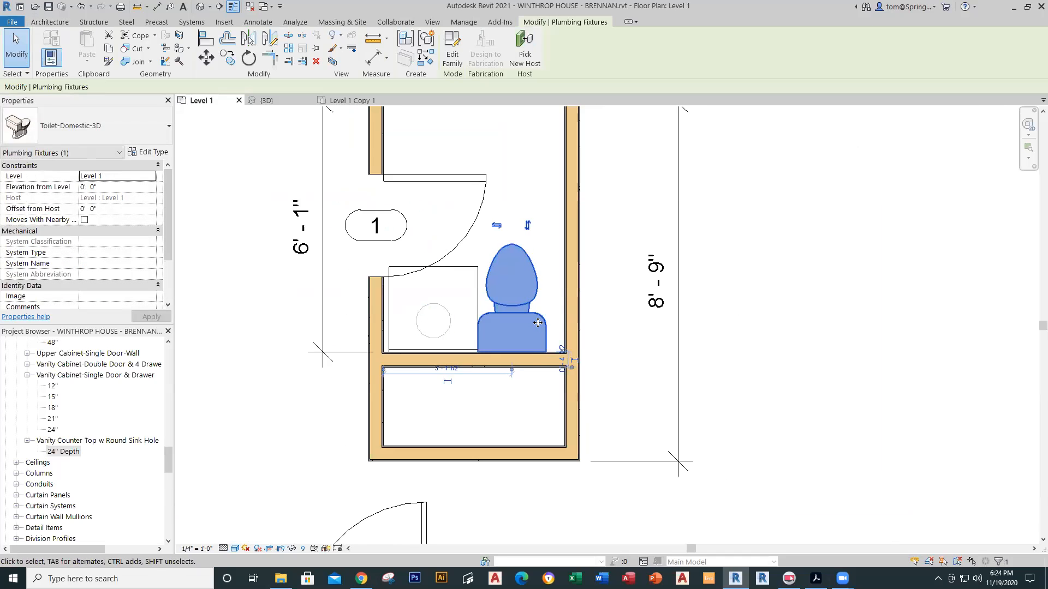
pyautogui.press('Right')
pyautogui.press('Right')
pyautogui.press('Right')
pyautogui.press('Escape')
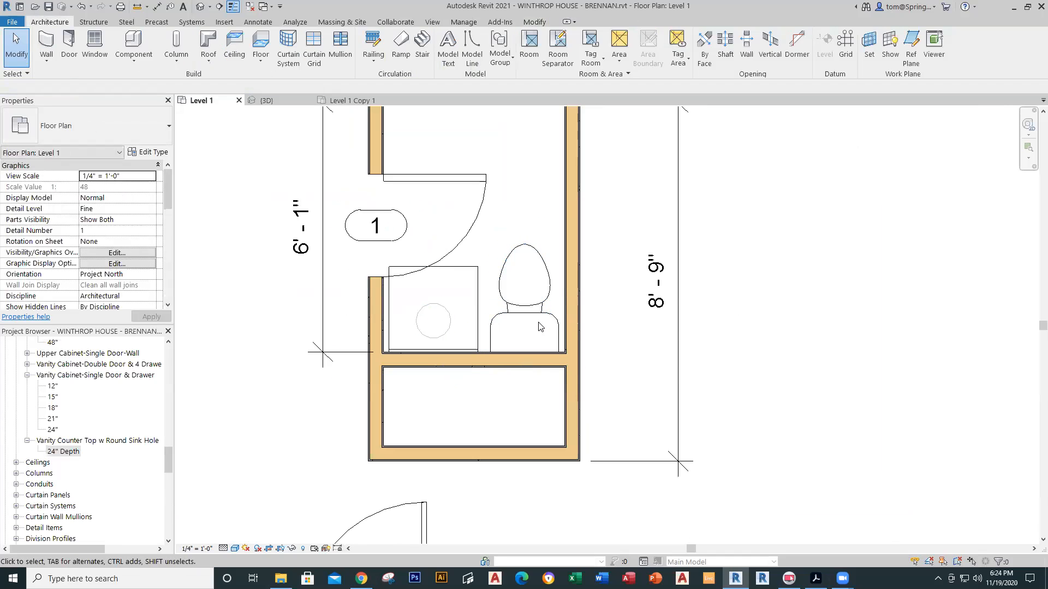
pyautogui.click(480, 301)
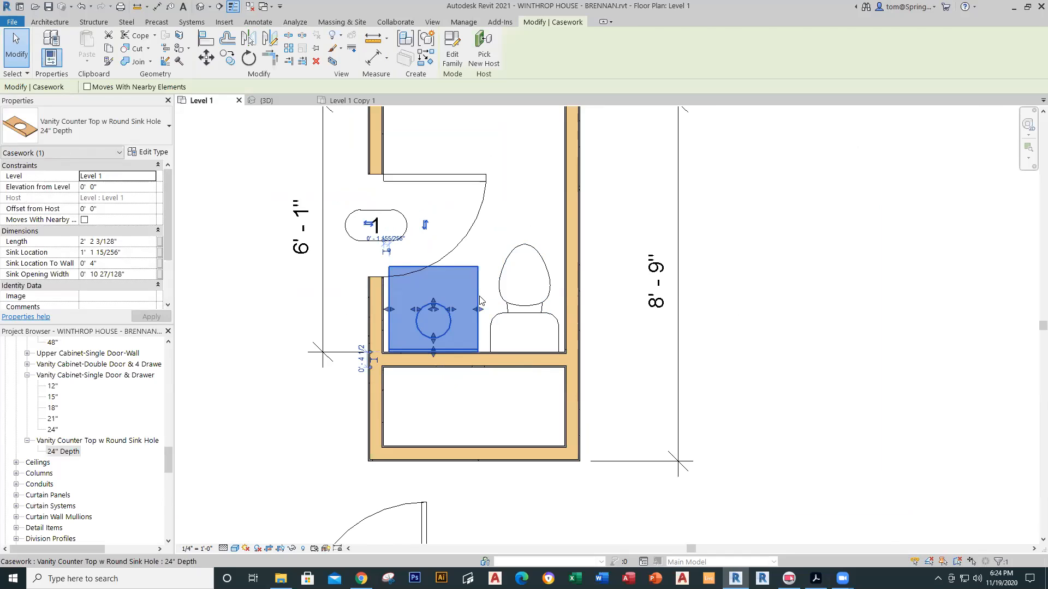
pyautogui.press('Delete')
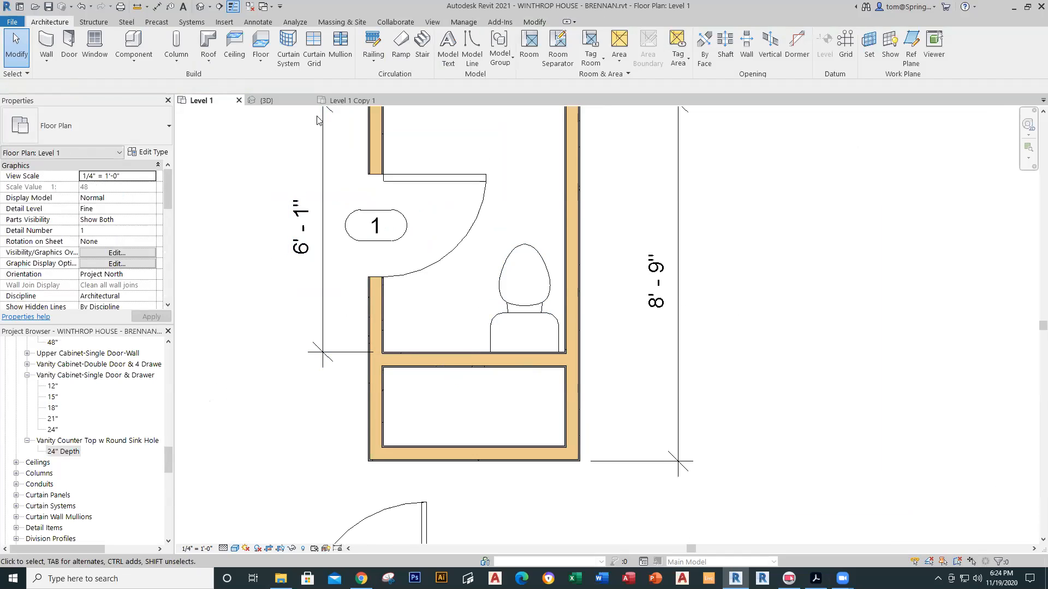
pyautogui.click(349, 100)
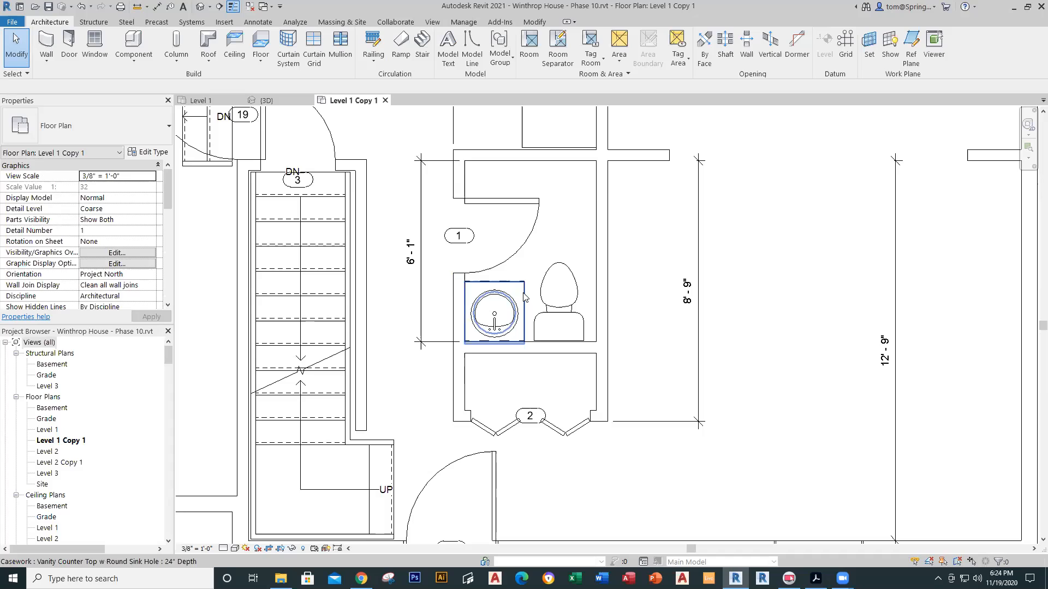
# Step: Check the reference sink's cabinet type, then drag a 24" Vanity Cabinet-Single Door & Drawer into Level 1
pyautogui.press('Tab')
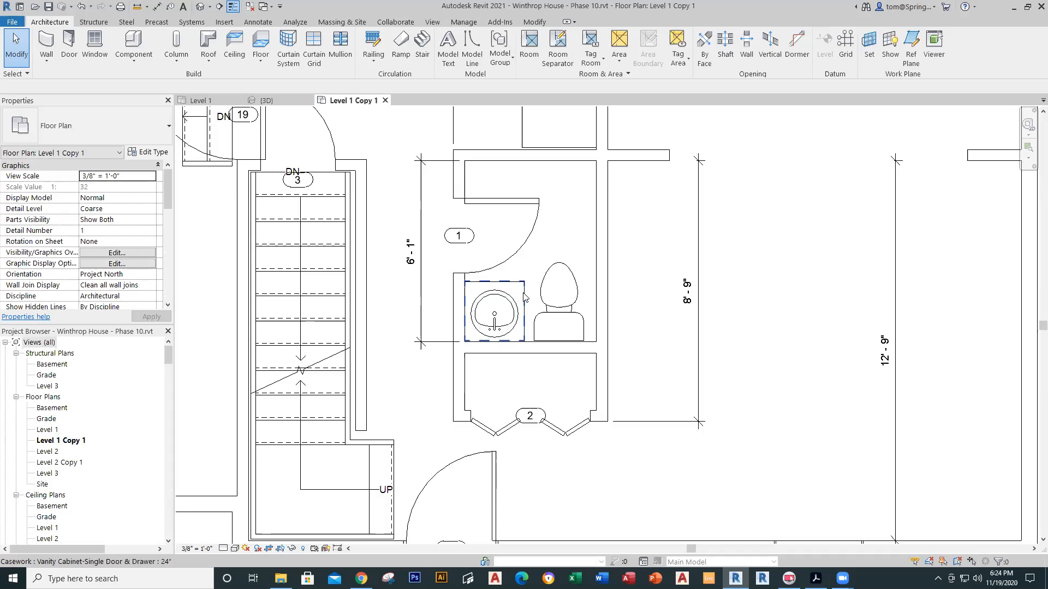
pyautogui.click(524, 297)
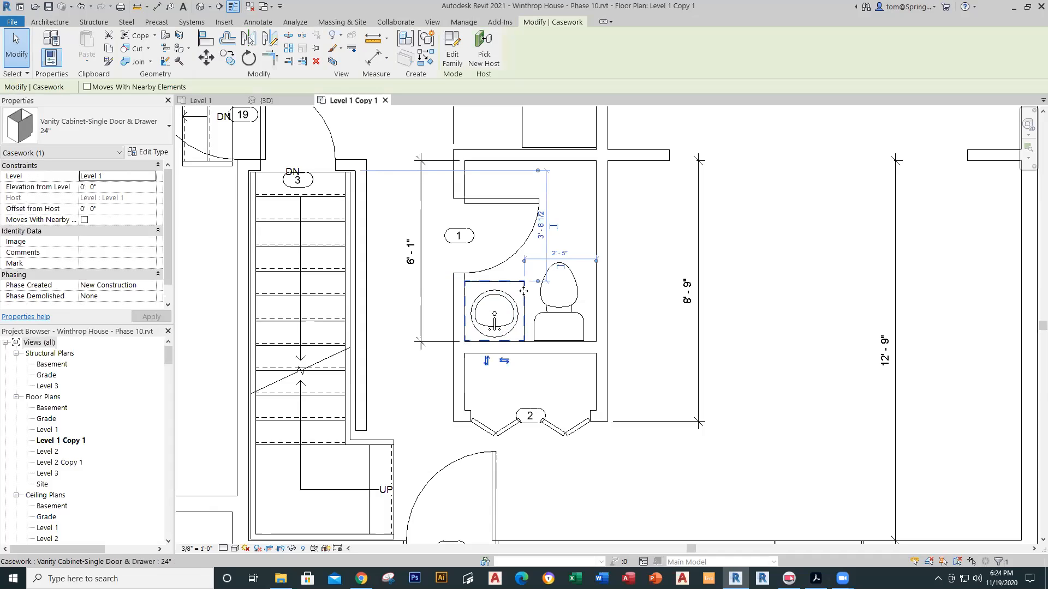
pyautogui.press('Tab')
pyautogui.press('Tab')
pyautogui.press('Escape')
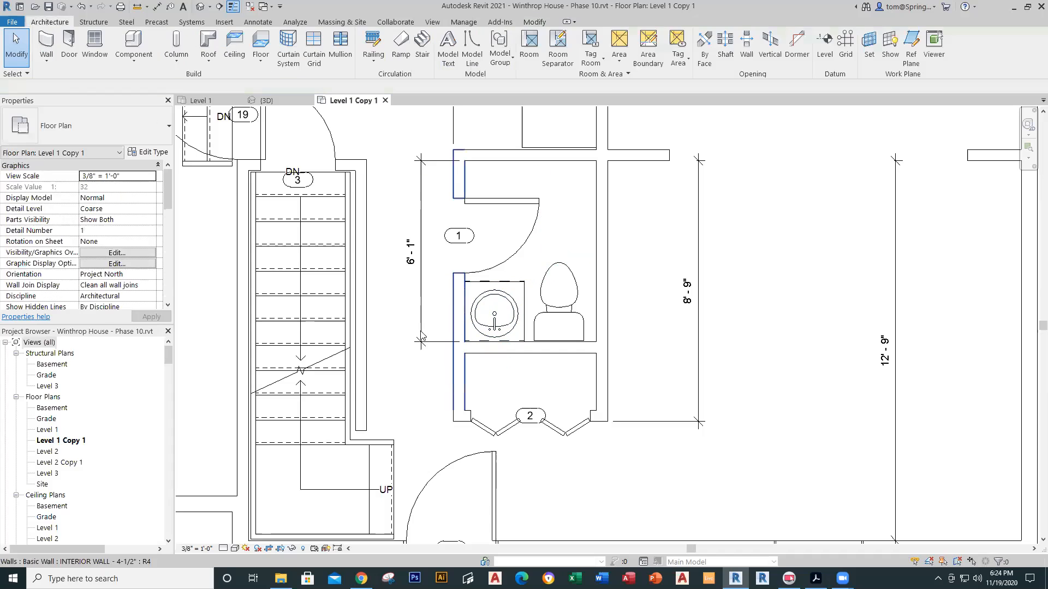
pyautogui.click(206, 100)
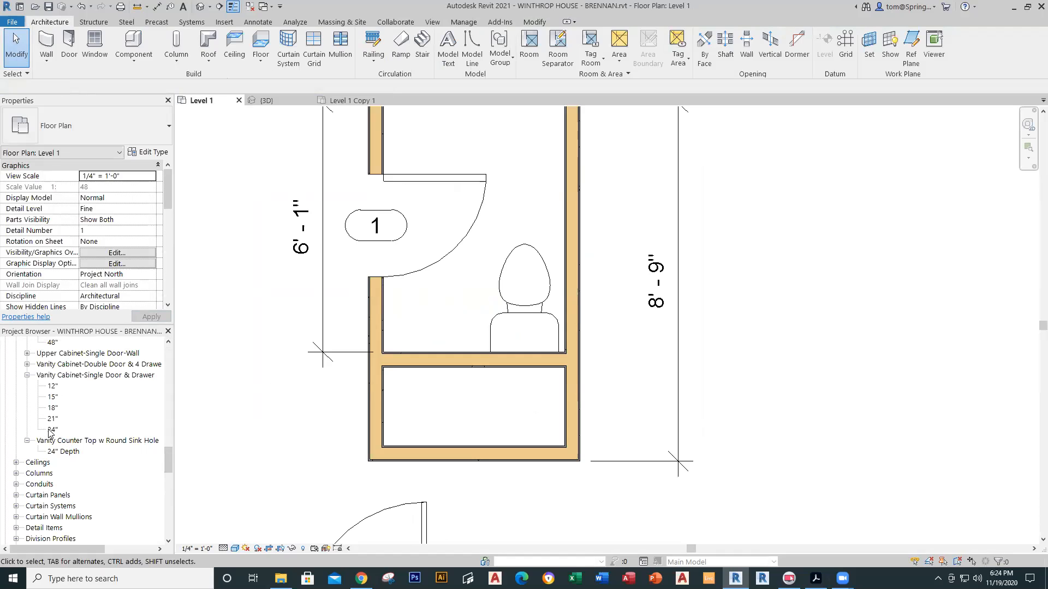
pyautogui.moveTo(53, 430); pyautogui.dragTo(435, 303)
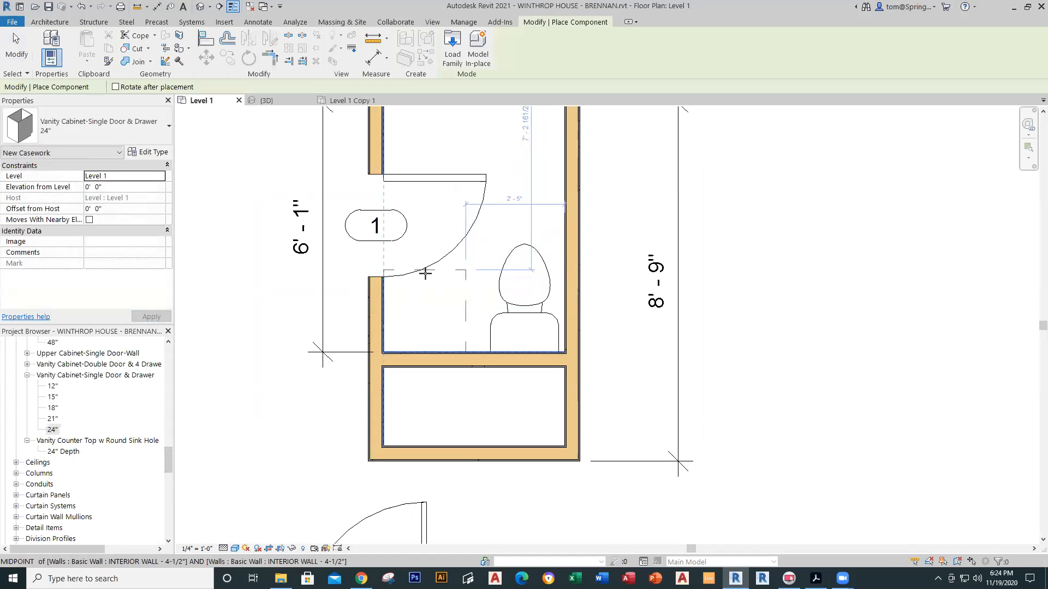
pyautogui.click(425, 273)
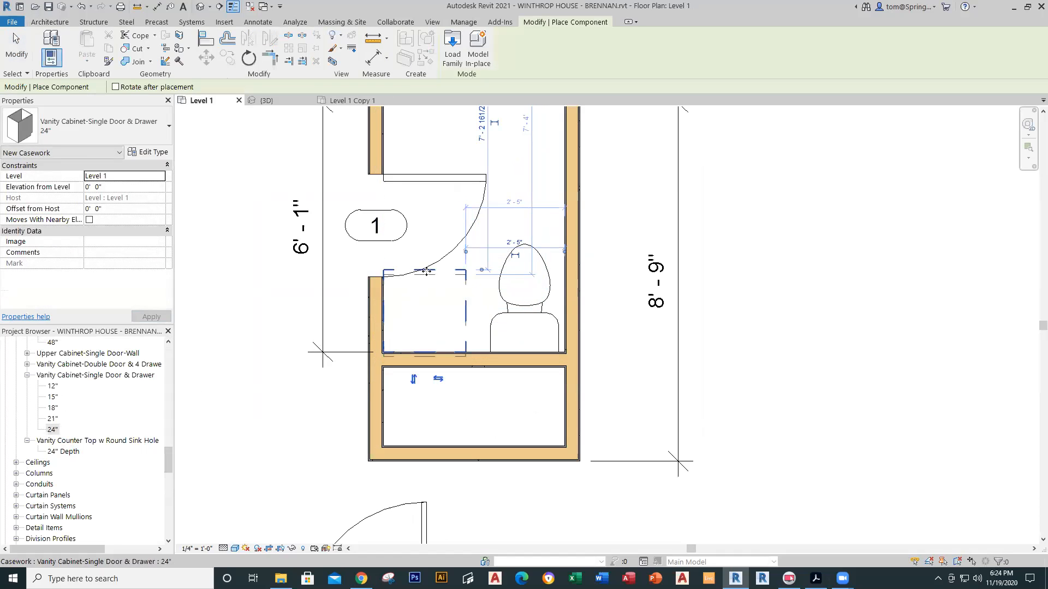
pyautogui.press('Escape')
pyautogui.press('Escape')
pyautogui.click(463, 237)
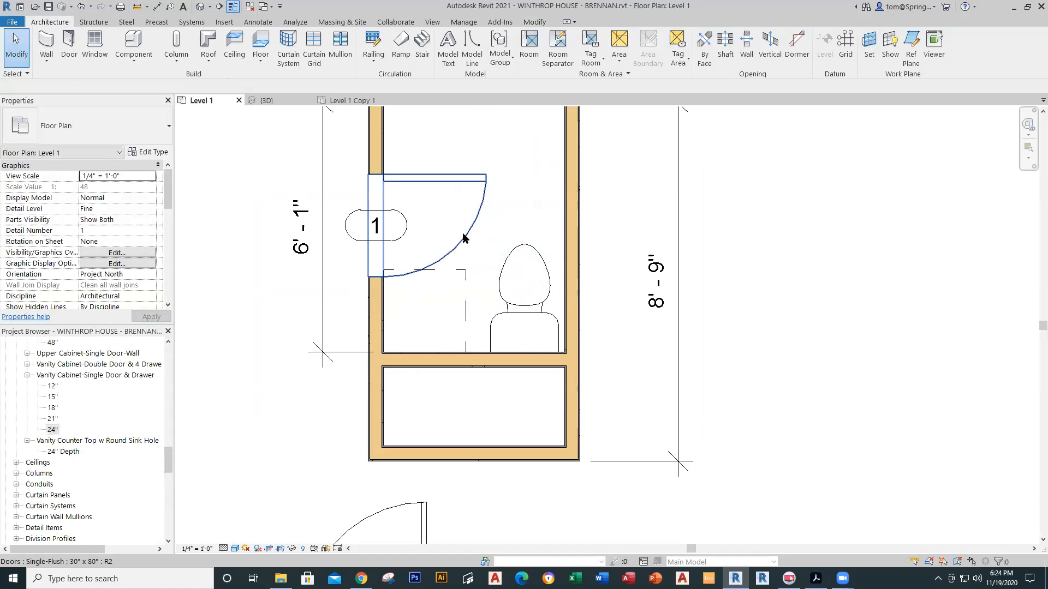
pyautogui.press('Up')
pyautogui.press('Up')
pyautogui.press('Up')
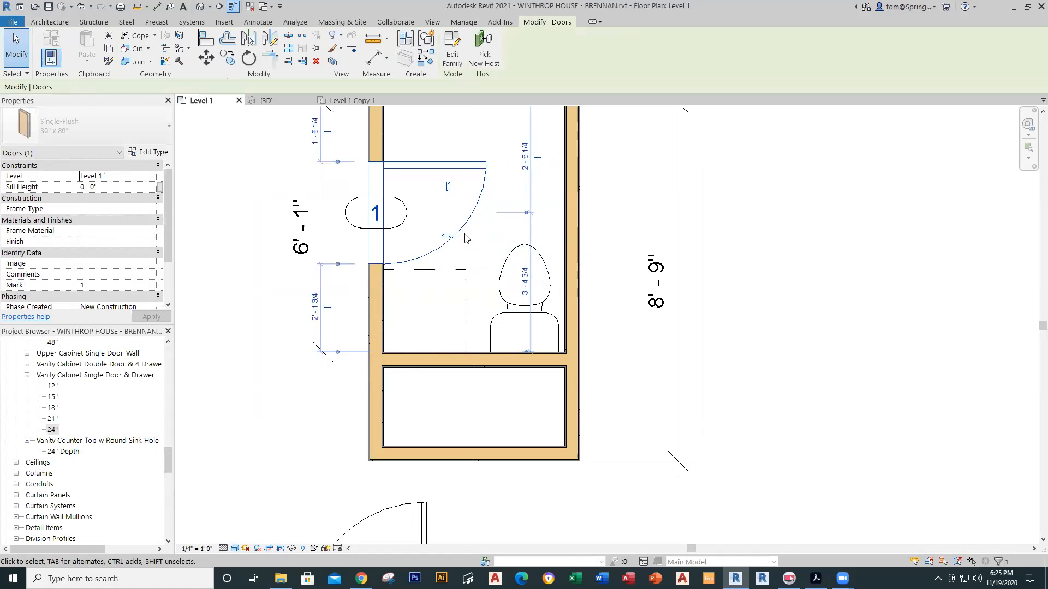
pyautogui.press('Escape')
pyautogui.scroll(-2, 464, 238)
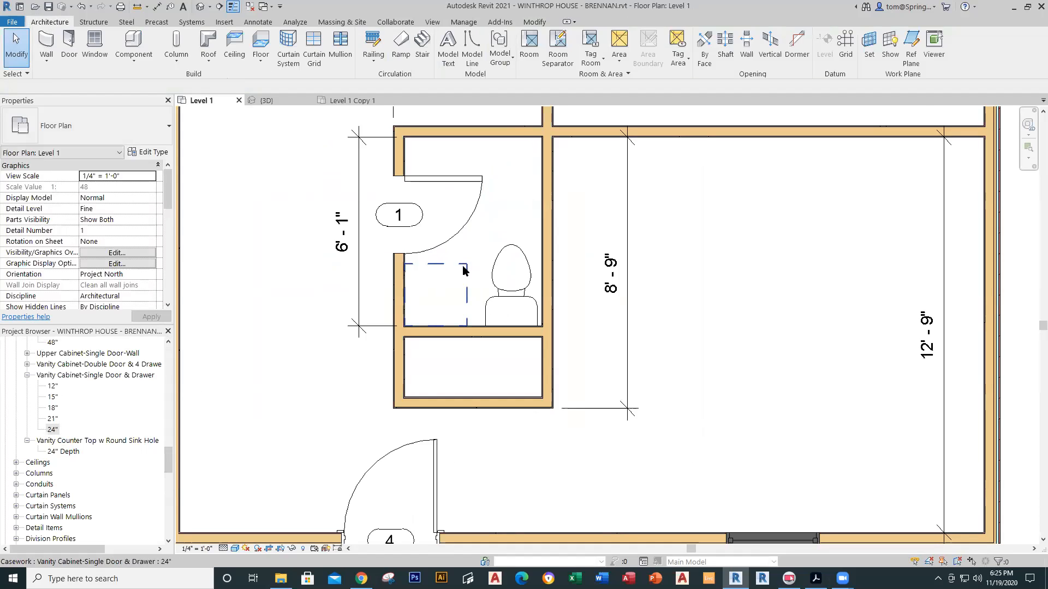
pyautogui.scroll(-1, 458, 289)
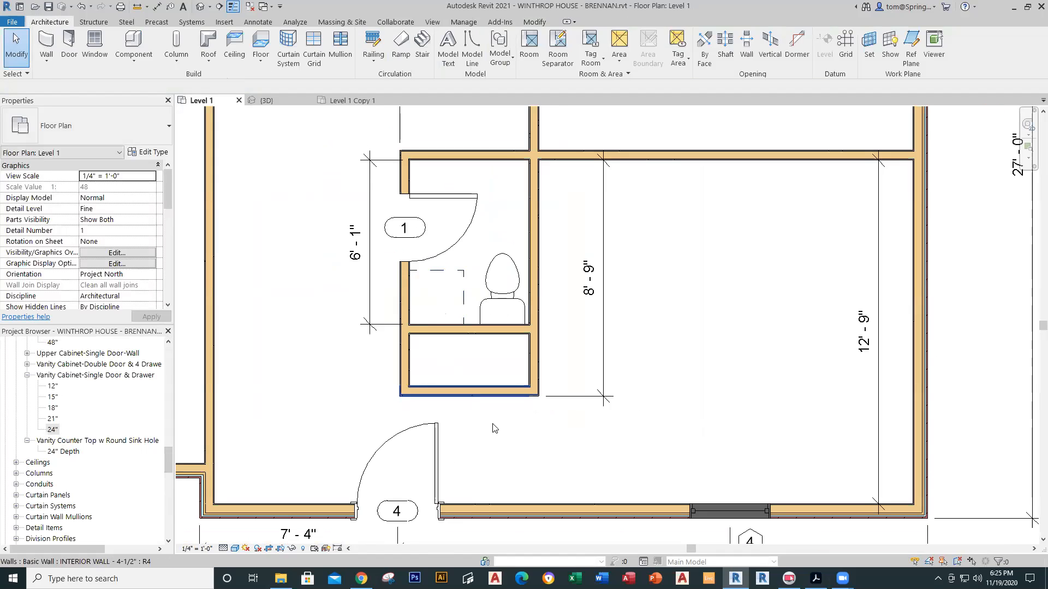
pyautogui.moveTo(498, 430); pyautogui.dragTo(467, 398, button='middle')
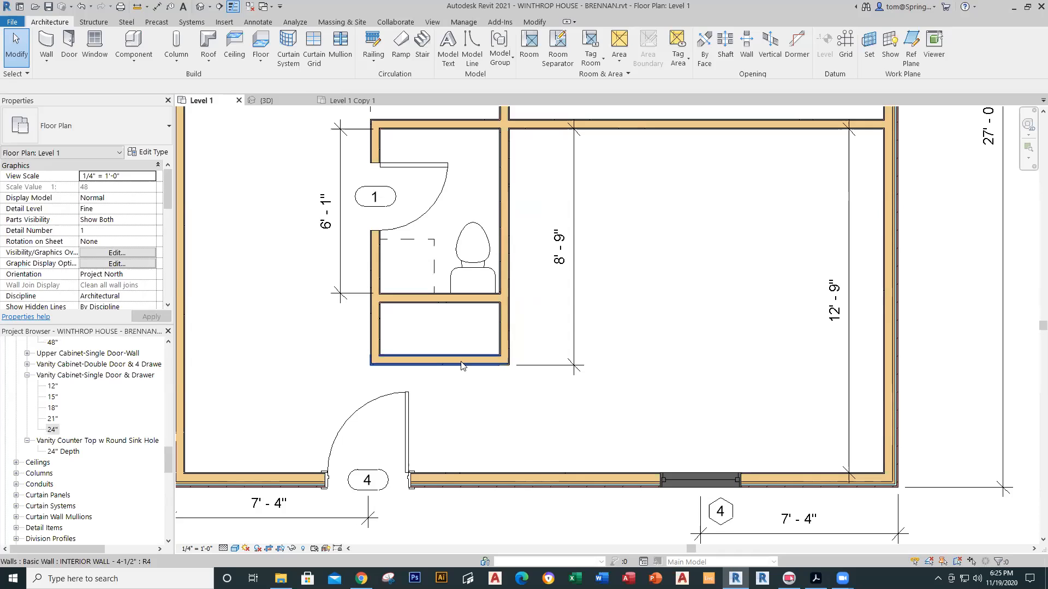
pyautogui.click(349, 101)
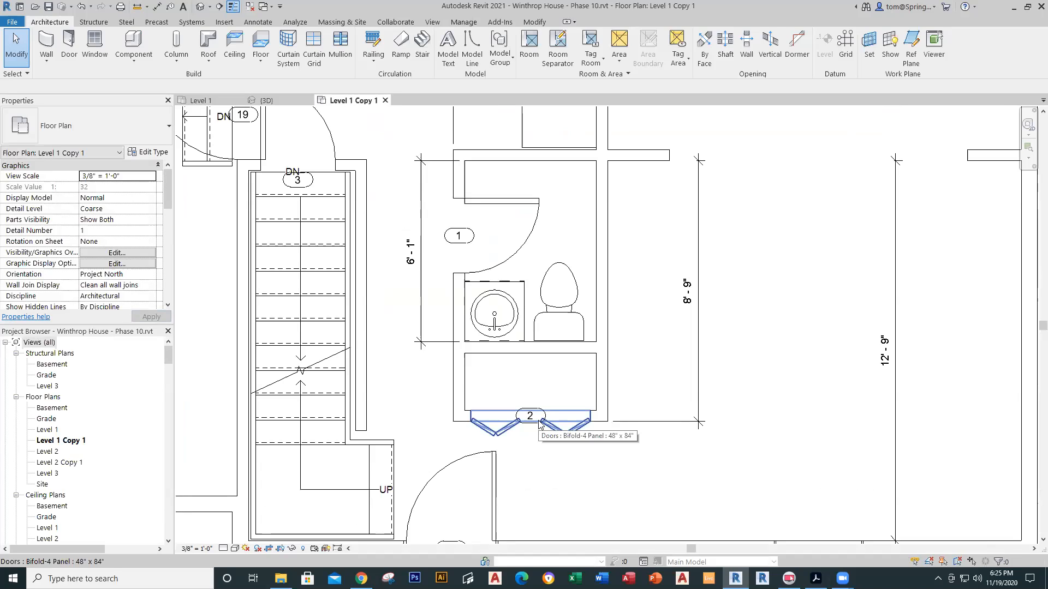
pyautogui.click(223, 98)
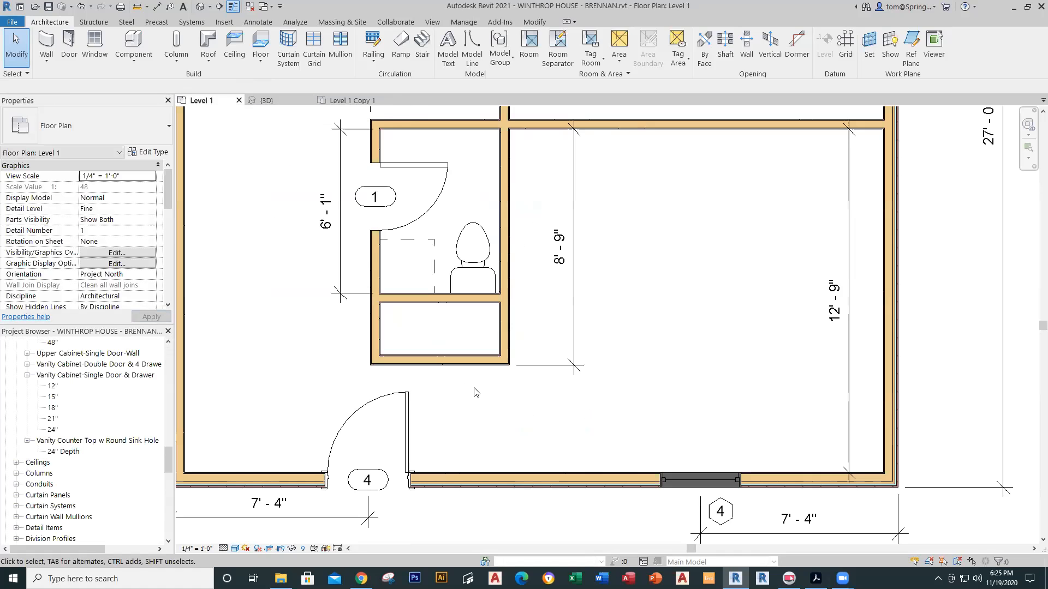
pyautogui.moveTo(161, 459); pyautogui.dragTo(166, 384)
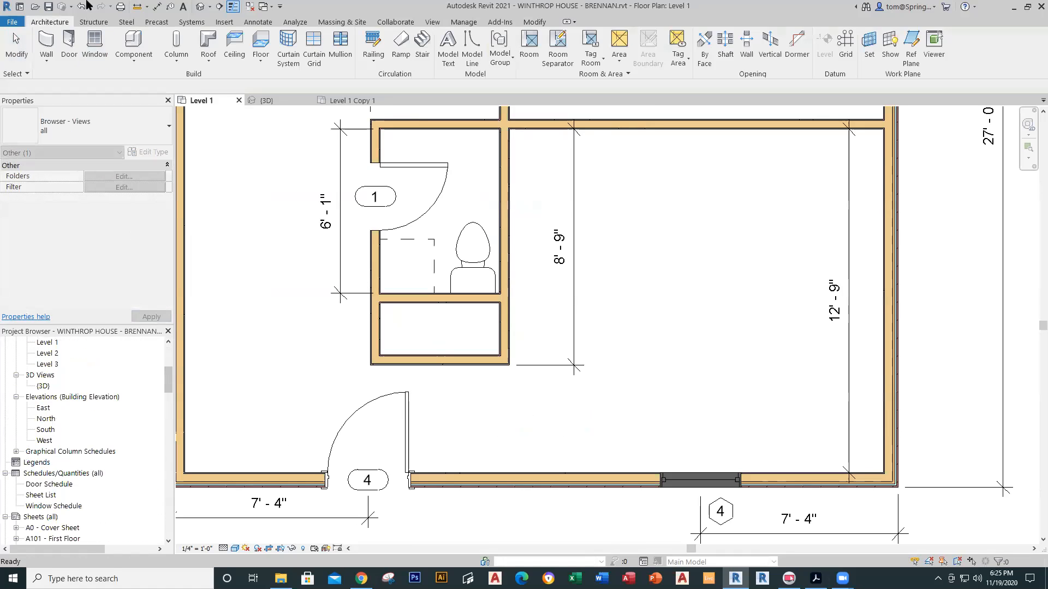
# Step: Place a 48" x 84" Bifold-4 Panel door in the bottom wall of the closet below the half bath
pyautogui.click(70, 59)
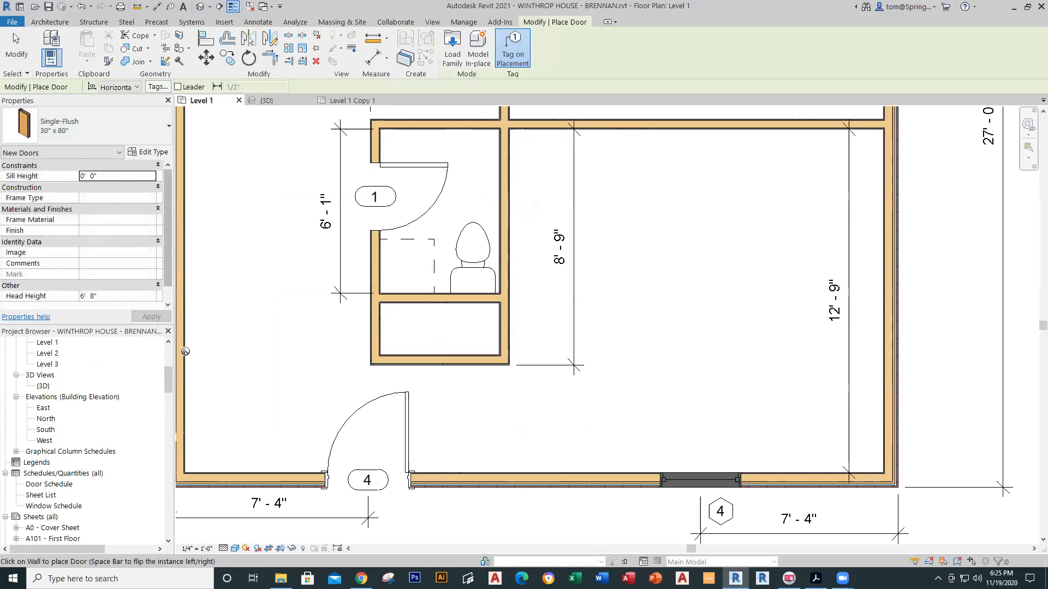
pyautogui.click(163, 128)
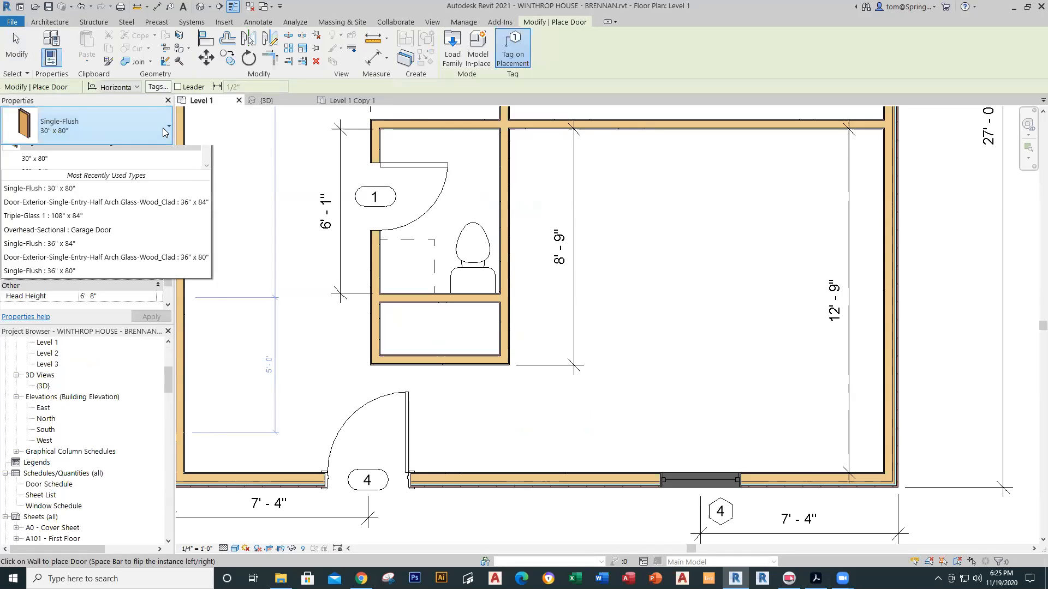
pyautogui.moveTo(208, 239); pyautogui.dragTo(207, 172)
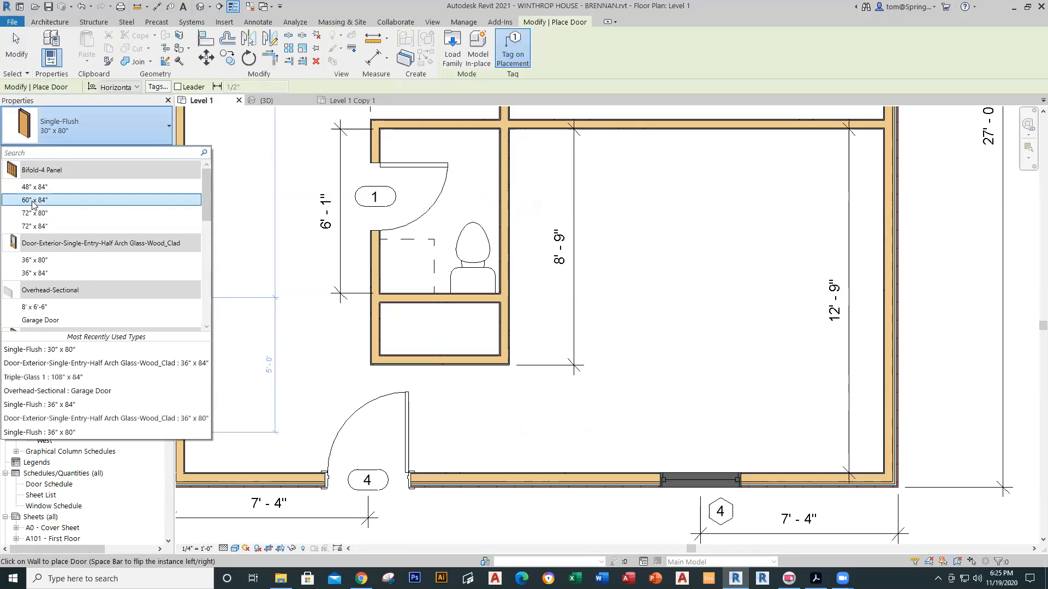
pyautogui.click(50, 188)
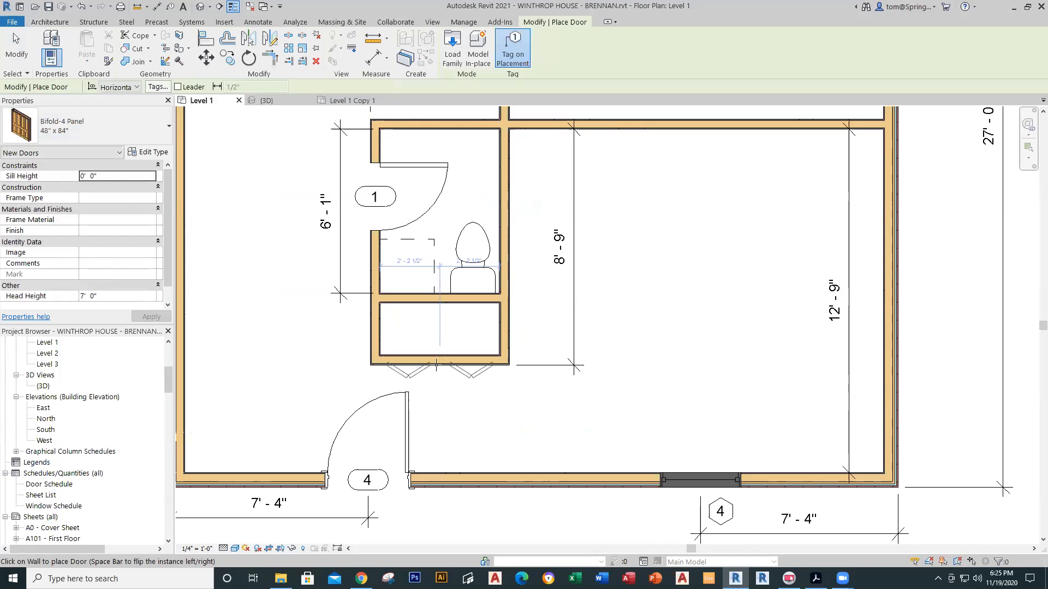
pyautogui.click(437, 362)
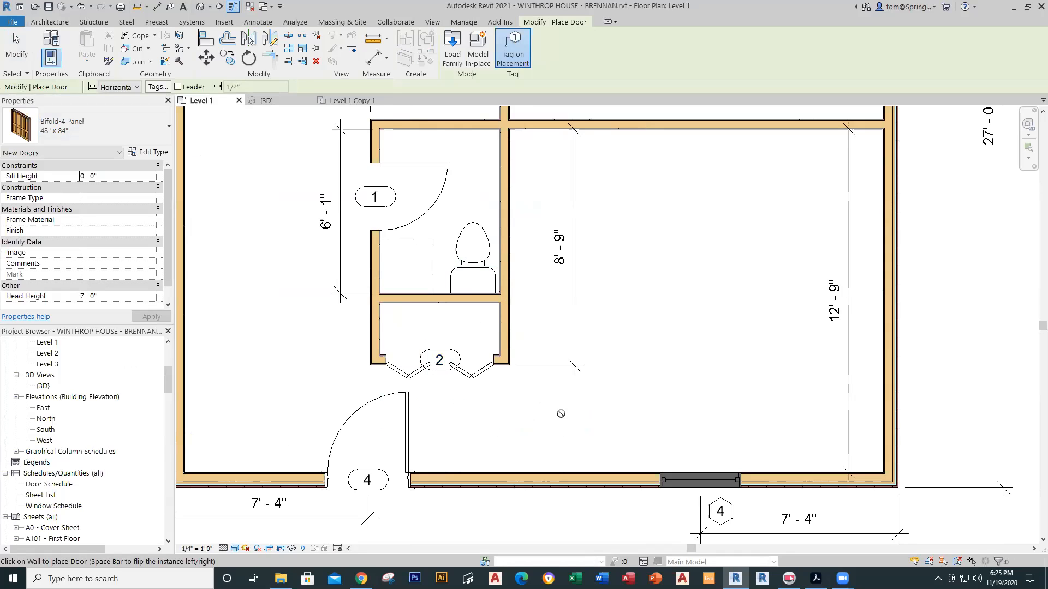
pyautogui.scroll(-5, 560, 413)
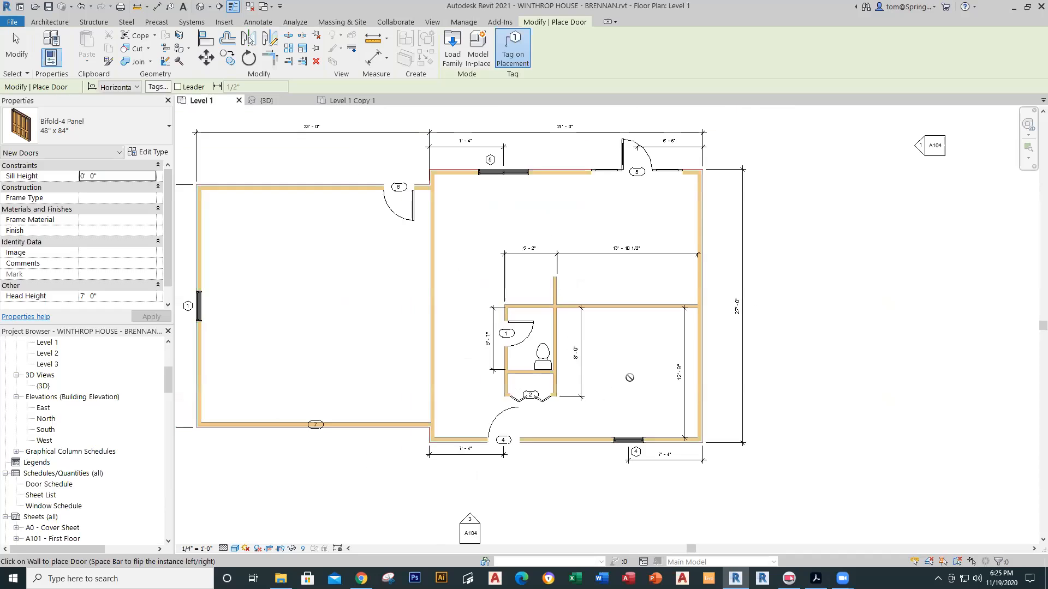
pyautogui.moveTo(638, 382); pyautogui.dragTo(540, 384, button='middle')
pyautogui.scroll(2, 540, 384)
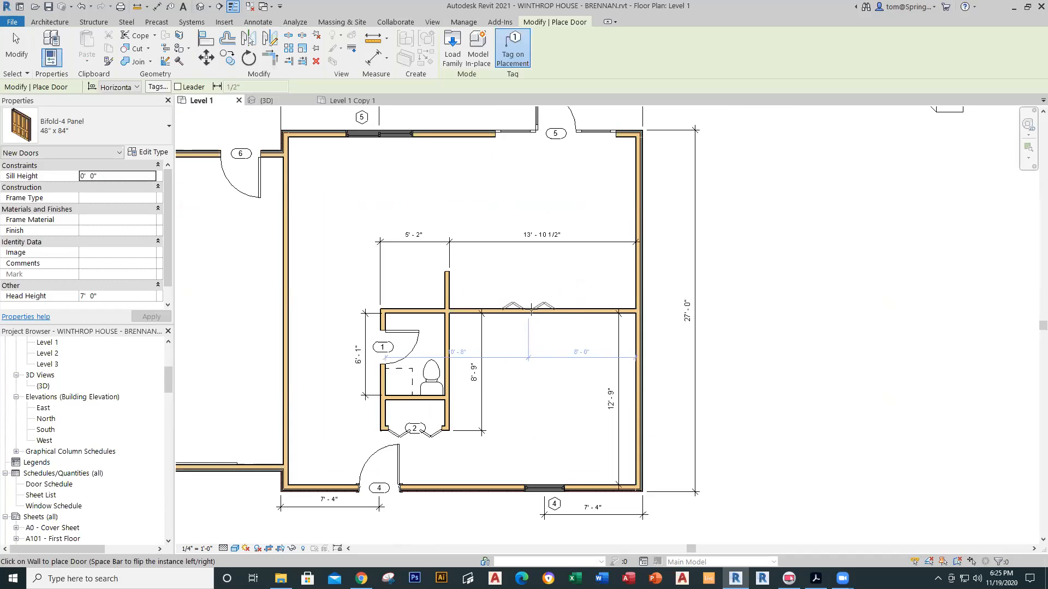
pyautogui.press('Escape')
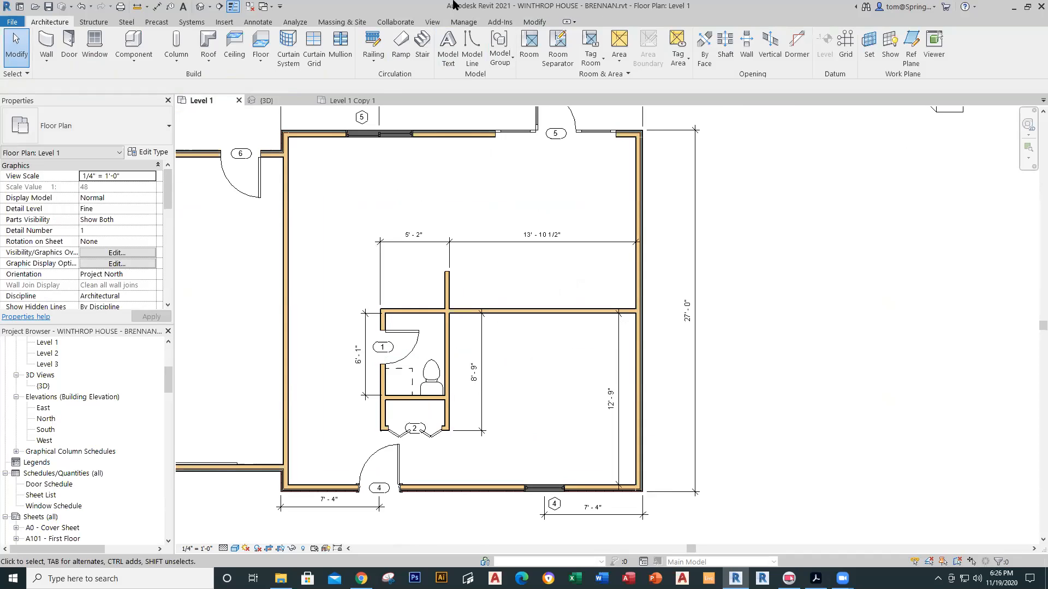
pyautogui.click(349, 101)
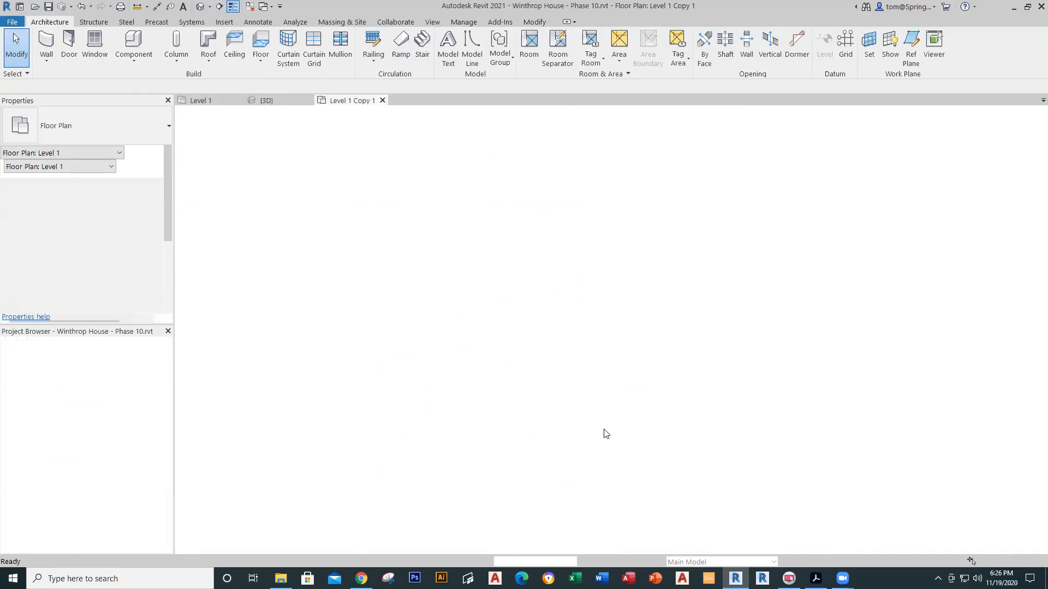
pyautogui.scroll(-3, 679, 342)
pyautogui.moveTo(680, 342); pyautogui.dragTo(499, 359, button='middle')
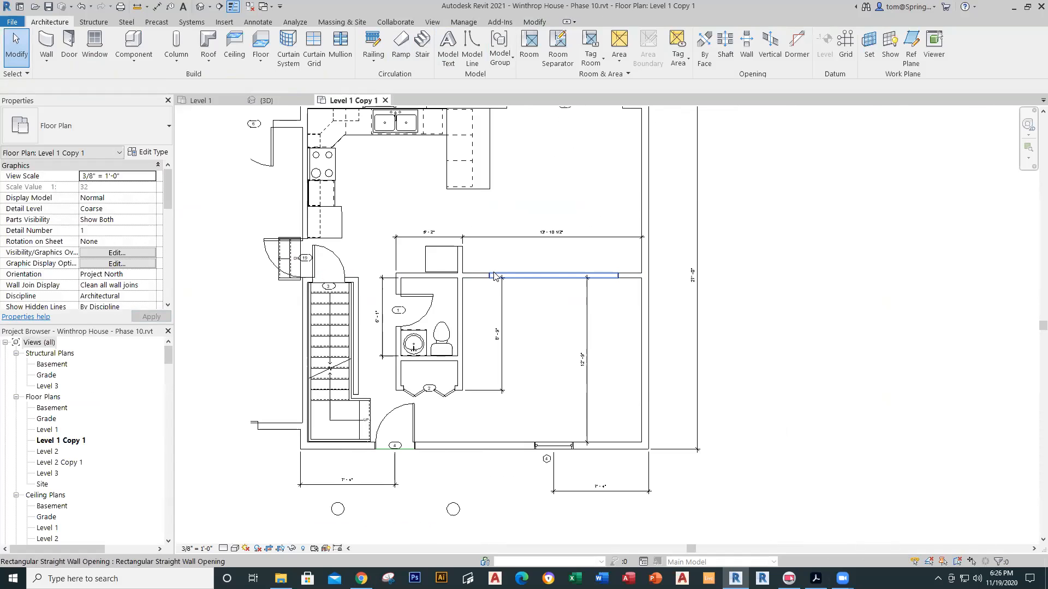
pyautogui.click(494, 274)
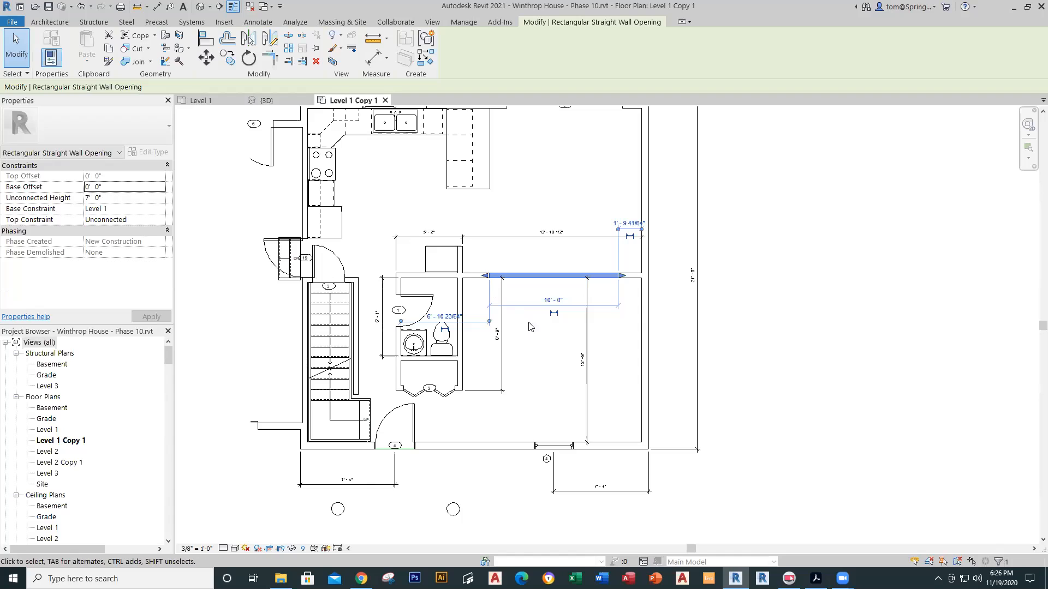
pyautogui.click(537, 356)
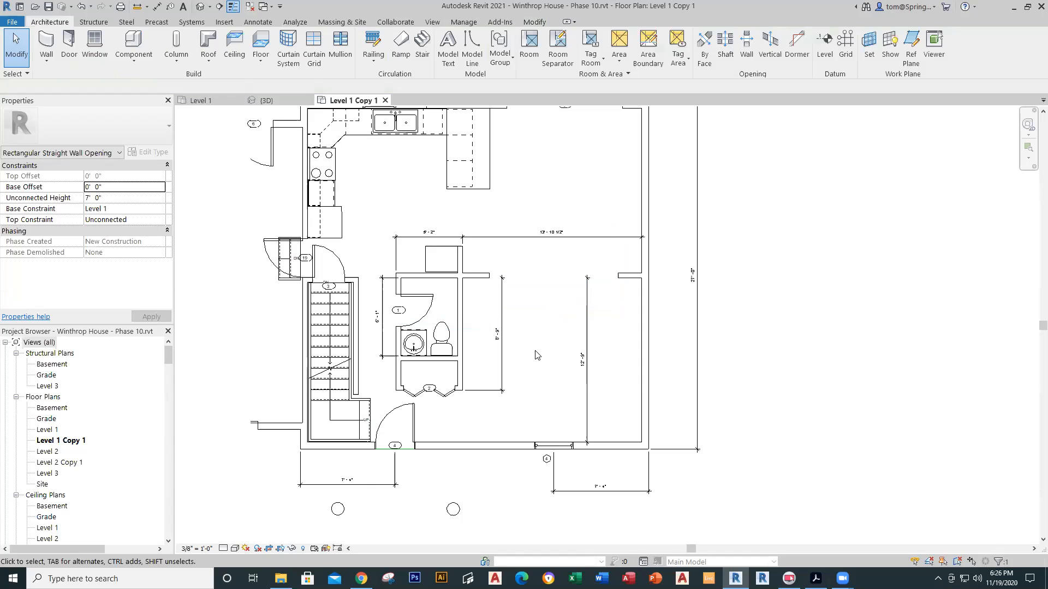
pyautogui.click(200, 100)
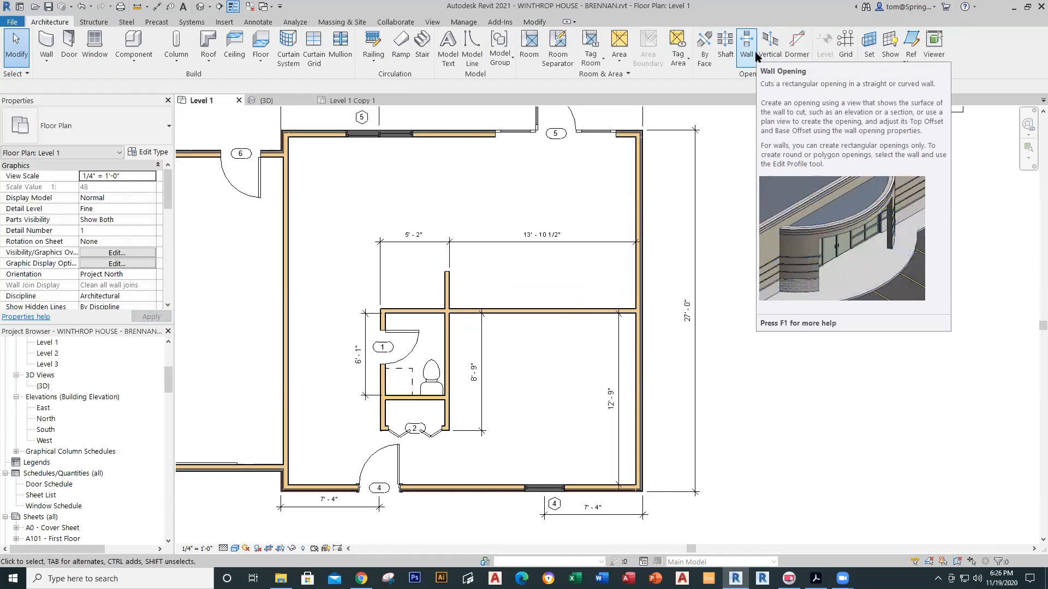
# Step: Cut a rectangular wall opening in the wall above the large room
pyautogui.click(756, 57)
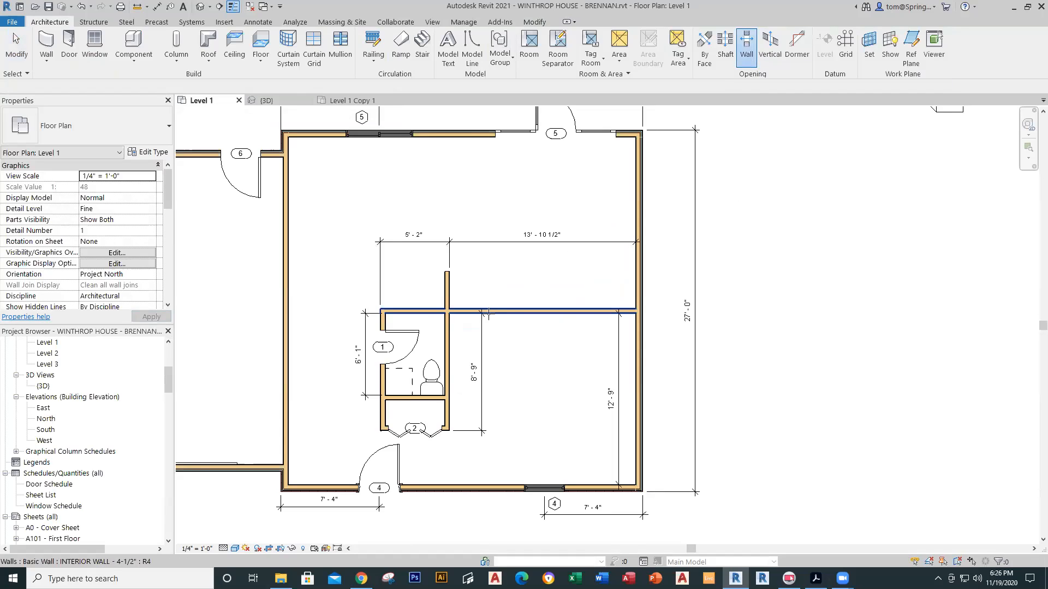
pyautogui.scroll(2, 500, 317)
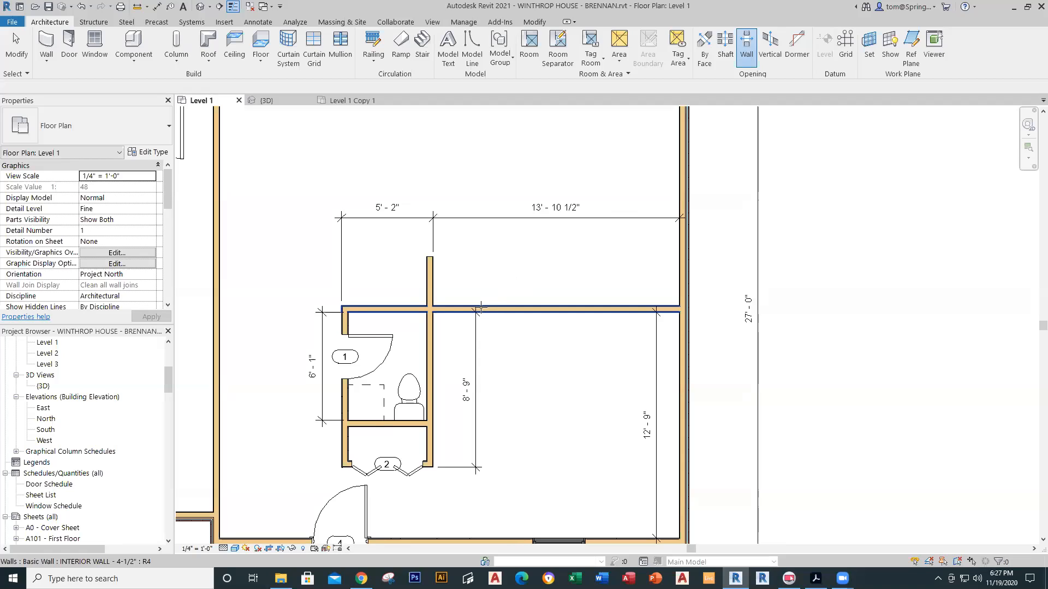
pyautogui.click(479, 309)
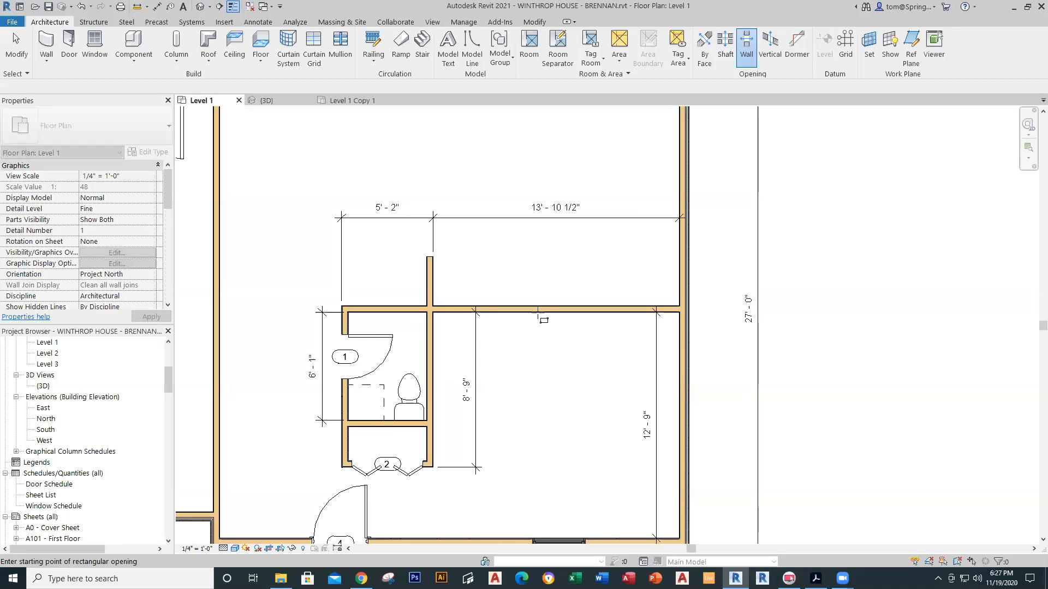
pyautogui.press('Escape')
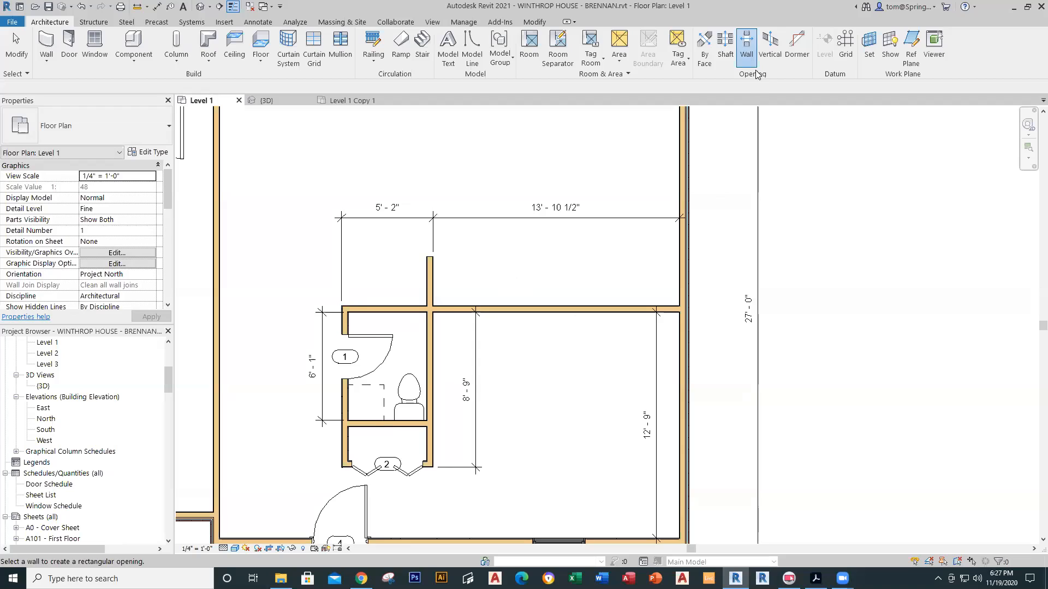
pyautogui.click(557, 310)
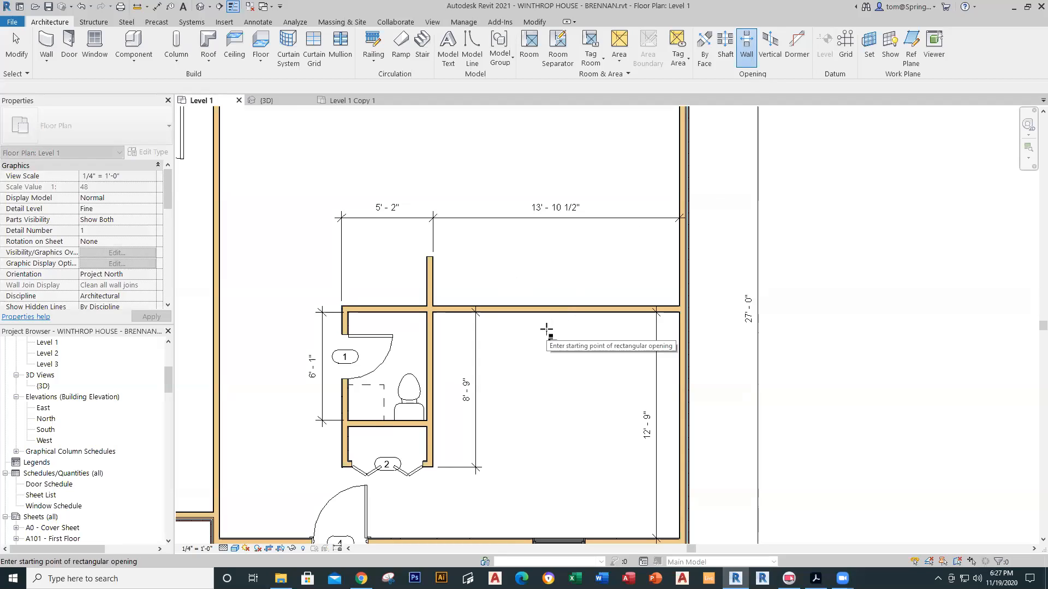
pyautogui.click(470, 306)
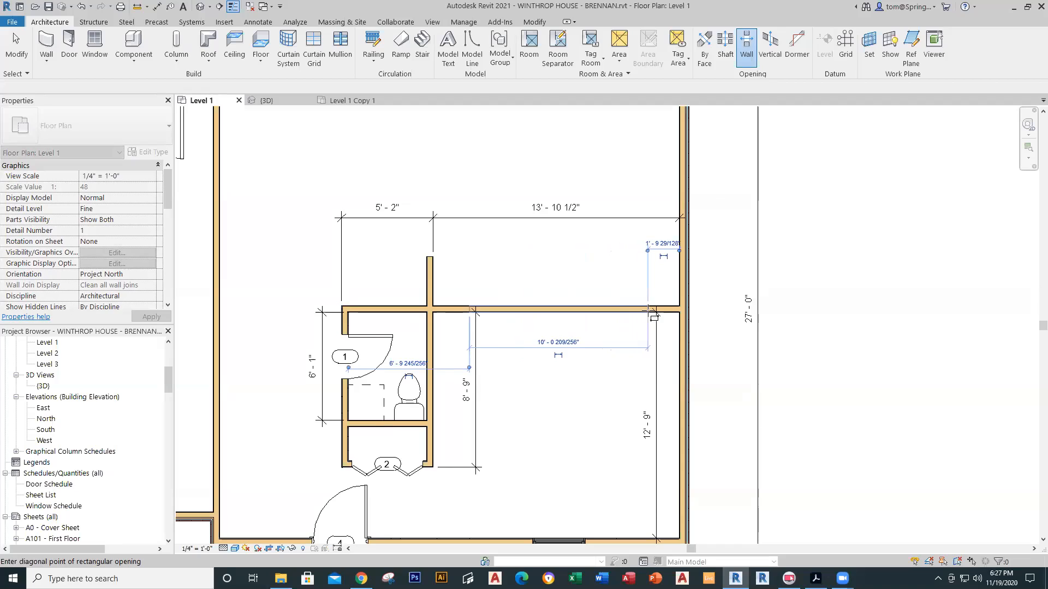
pyautogui.click(642, 310)
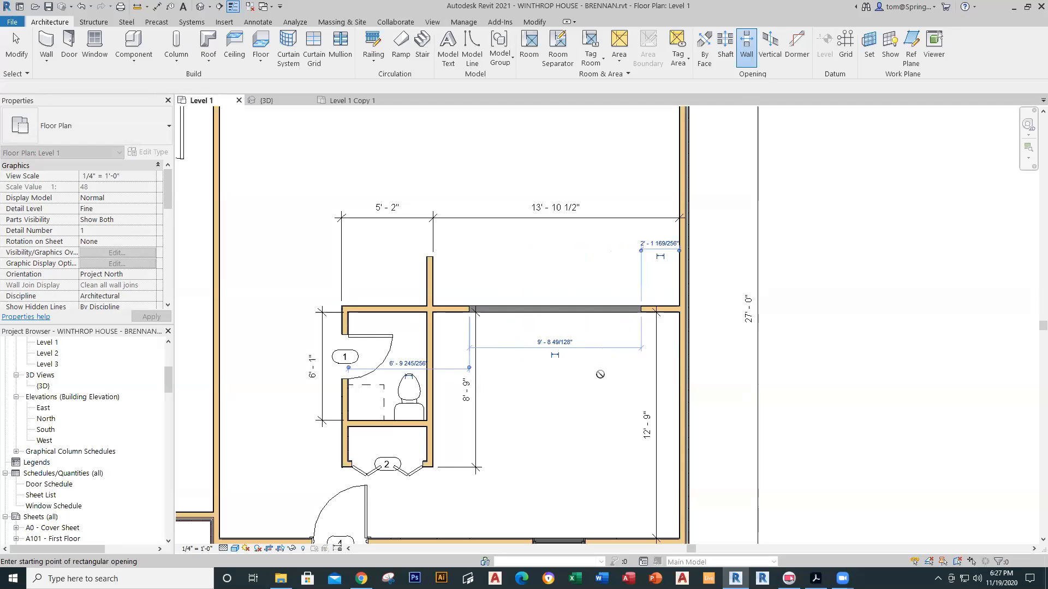
pyautogui.press('Escape')
pyautogui.press('Escape')
# Step: Set the wall opening's width to 10' - 0" and nudge it slightly right
pyautogui.click(587, 309)
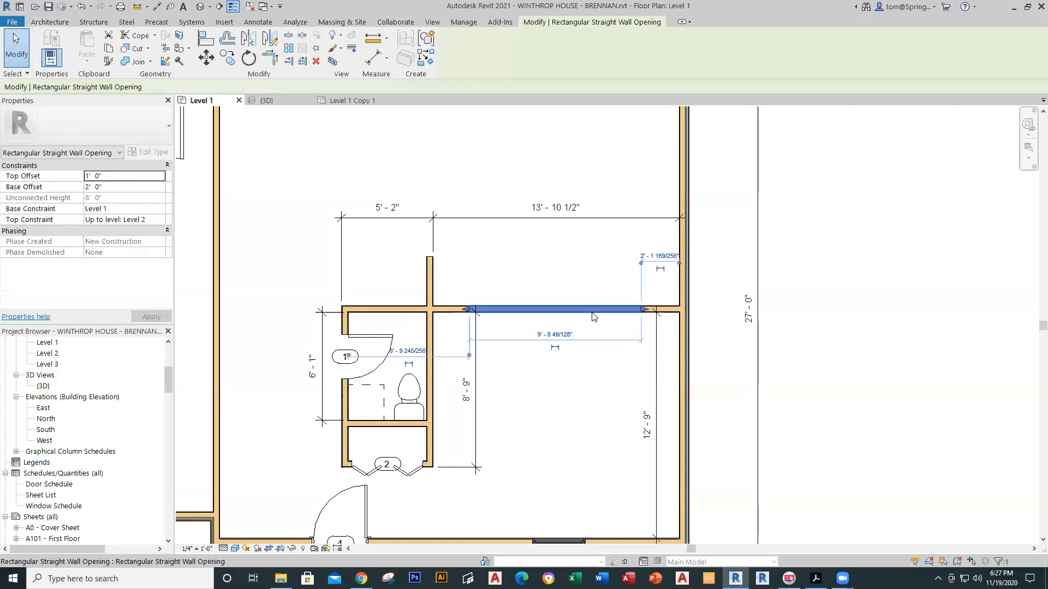
pyautogui.click(569, 336)
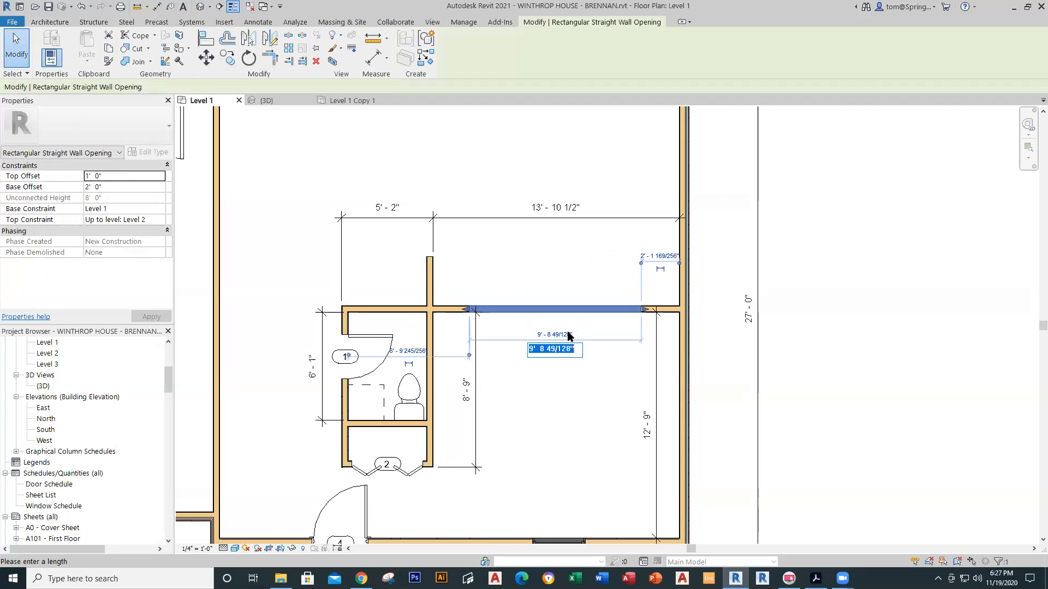
pyautogui.write("10' - 0")
pyautogui.press('Return')
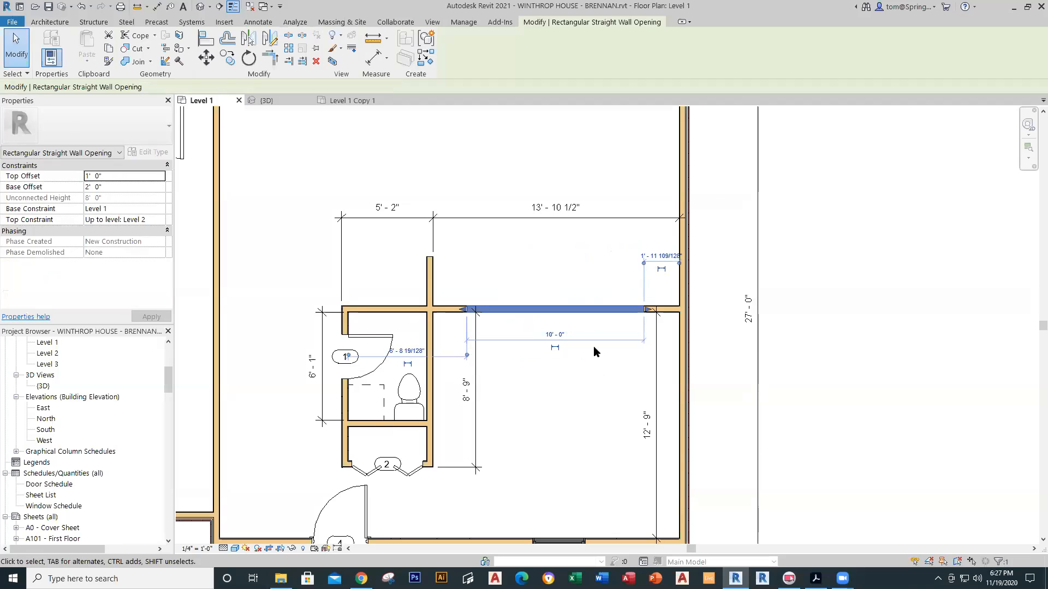
pyautogui.click(590, 394)
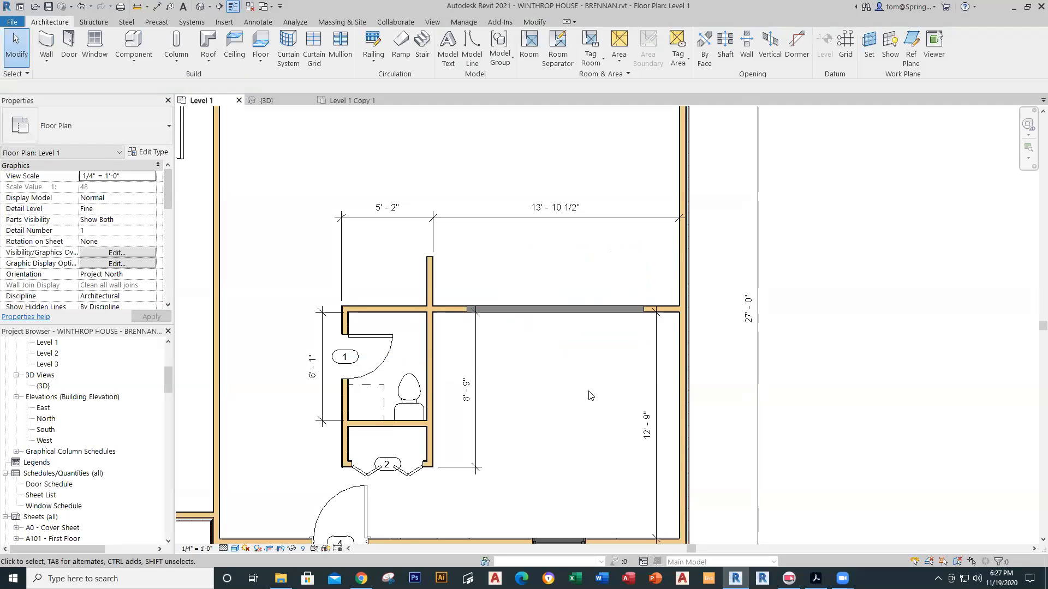
pyautogui.click(590, 314)
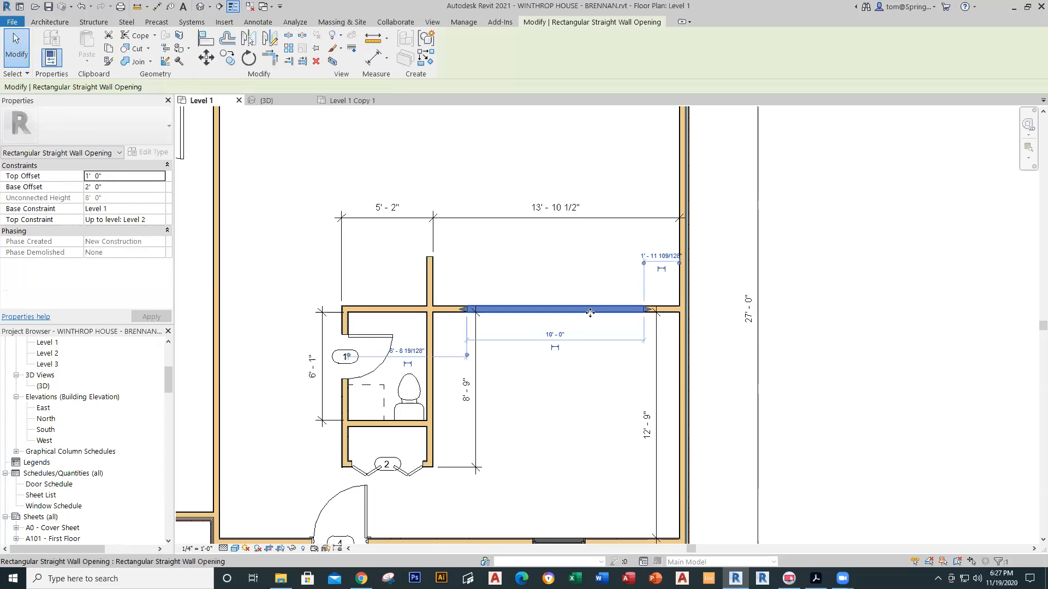
pyautogui.press('Right')
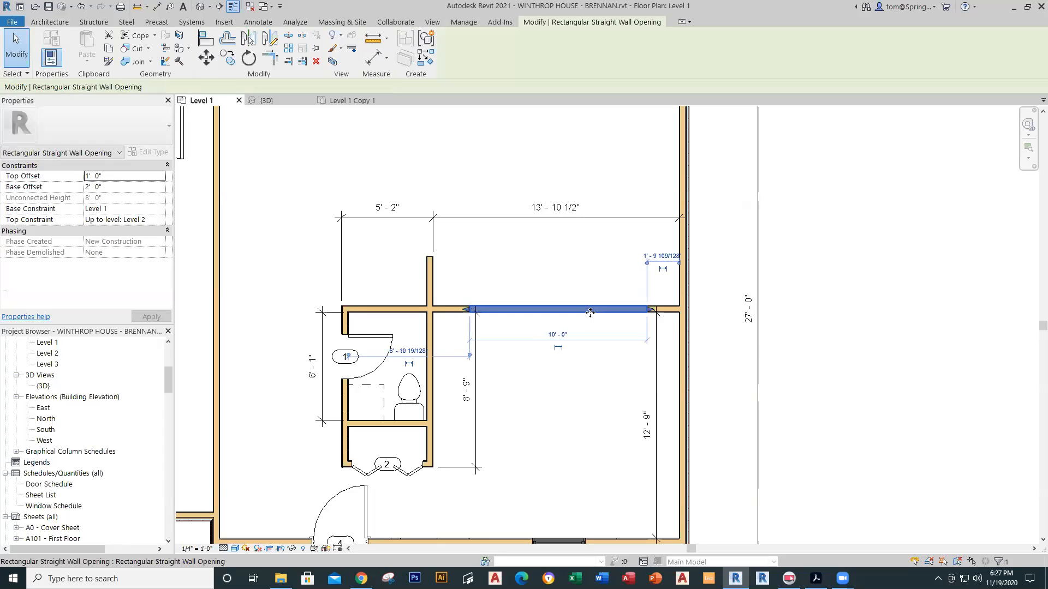
pyautogui.click(584, 340)
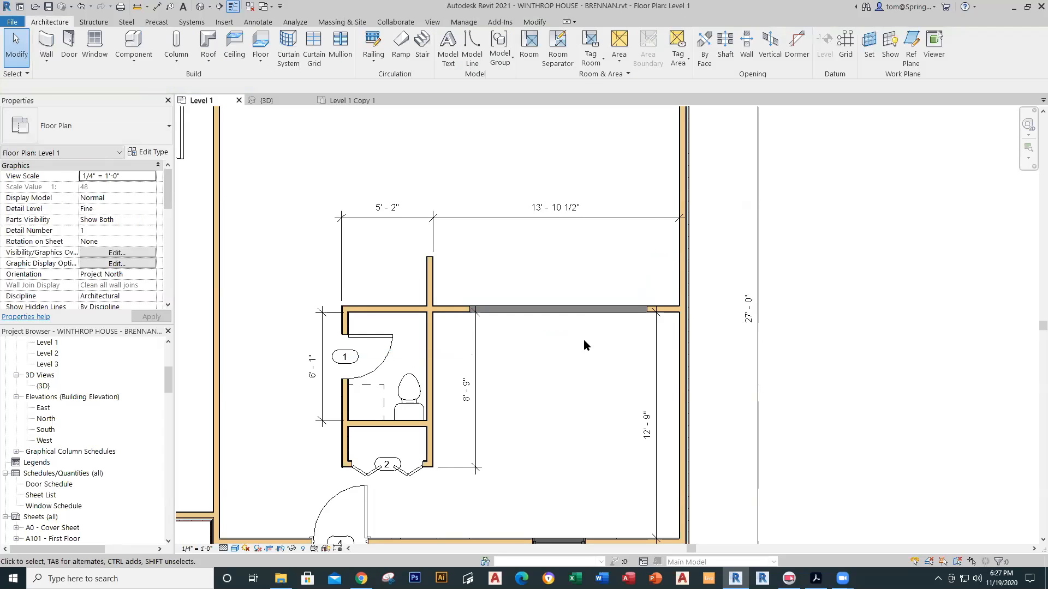
# Step: Show the whole building with Thin Lines turned off (TL)
pyautogui.scroll(-3, 584, 350)
pyautogui.moveTo(585, 380); pyautogui.dragTo(518, 385, button='middle')
pyautogui.press('t')
pyautogui.press('l')
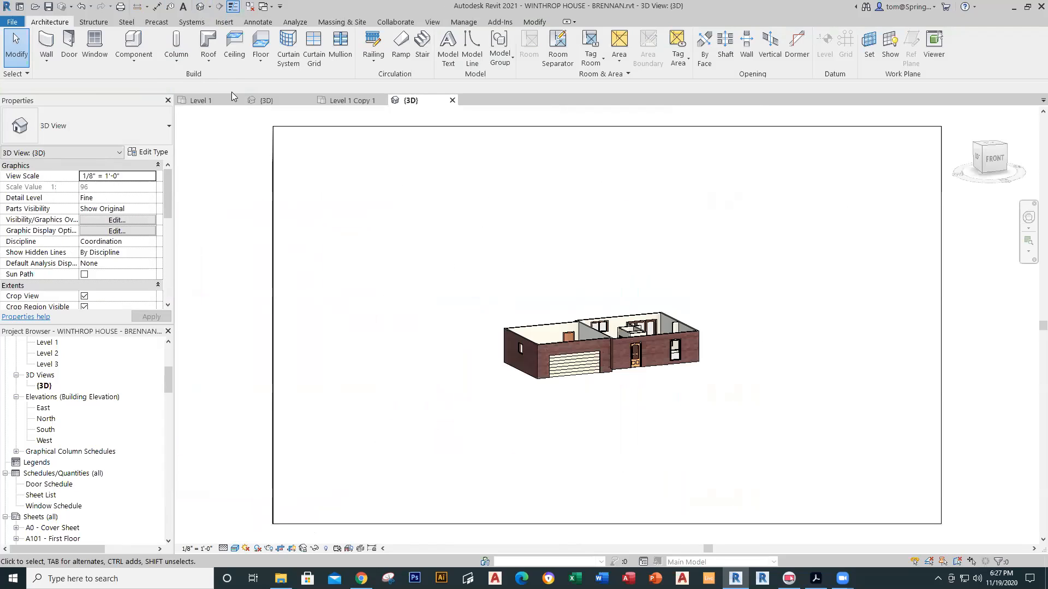
# Step: From the Level 1 plan, place a camera in the upper room aimed into the room beside the bathroom
pyautogui.click(210, 8)
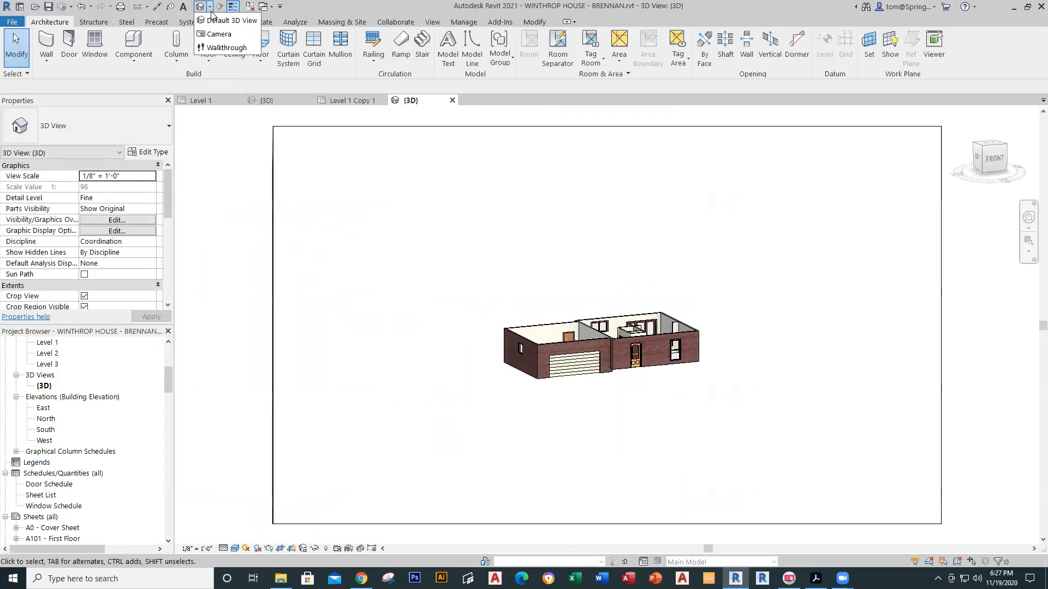
pyautogui.click(210, 101)
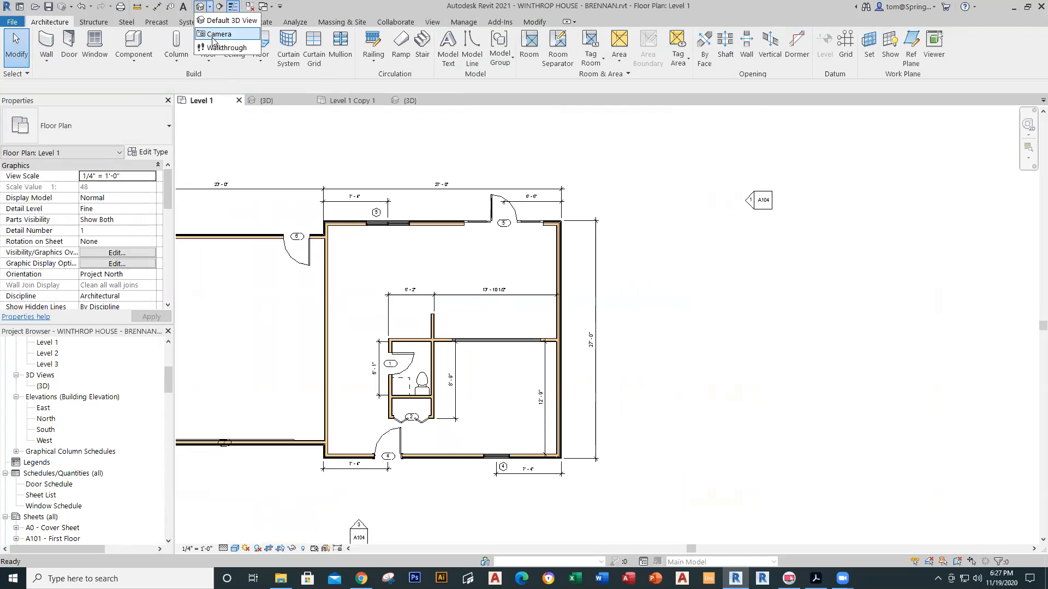
pyautogui.click(219, 34)
pyautogui.click(440, 248)
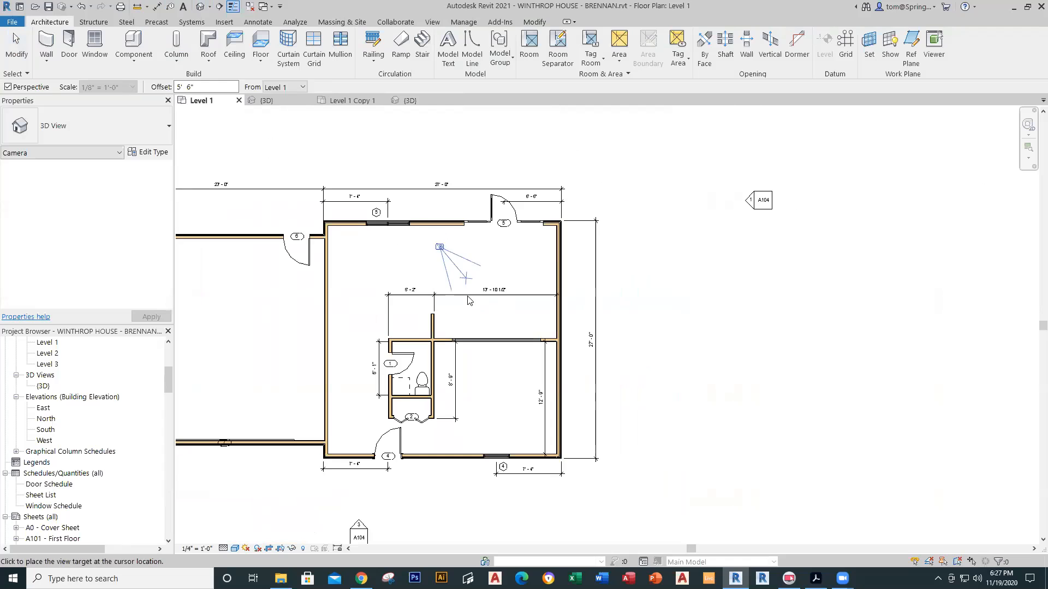
pyautogui.click(515, 437)
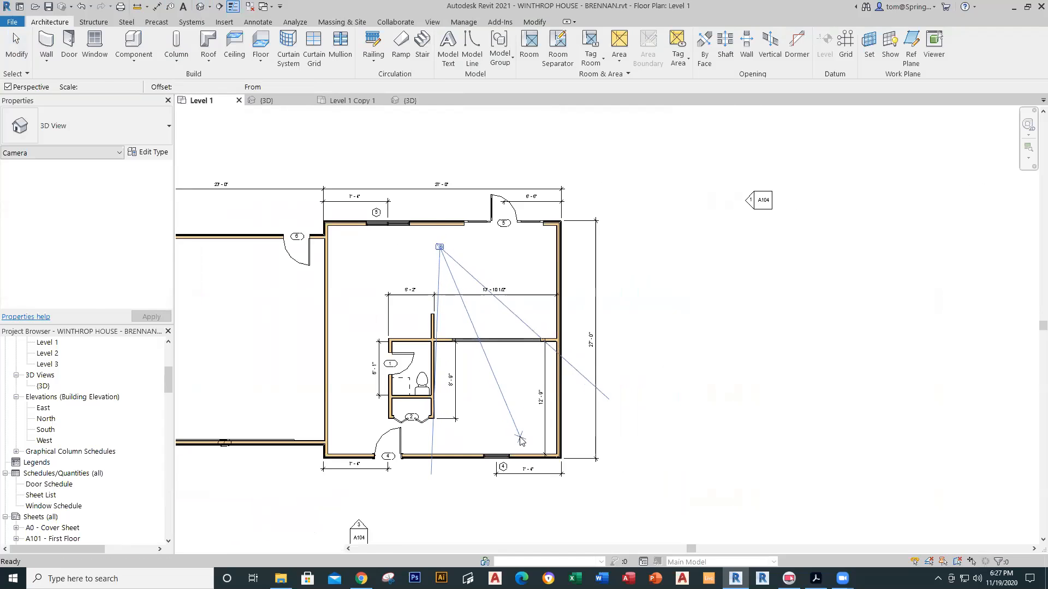
pyautogui.moveTo(562, 418); pyautogui.dragTo(513, 338, button='middle')
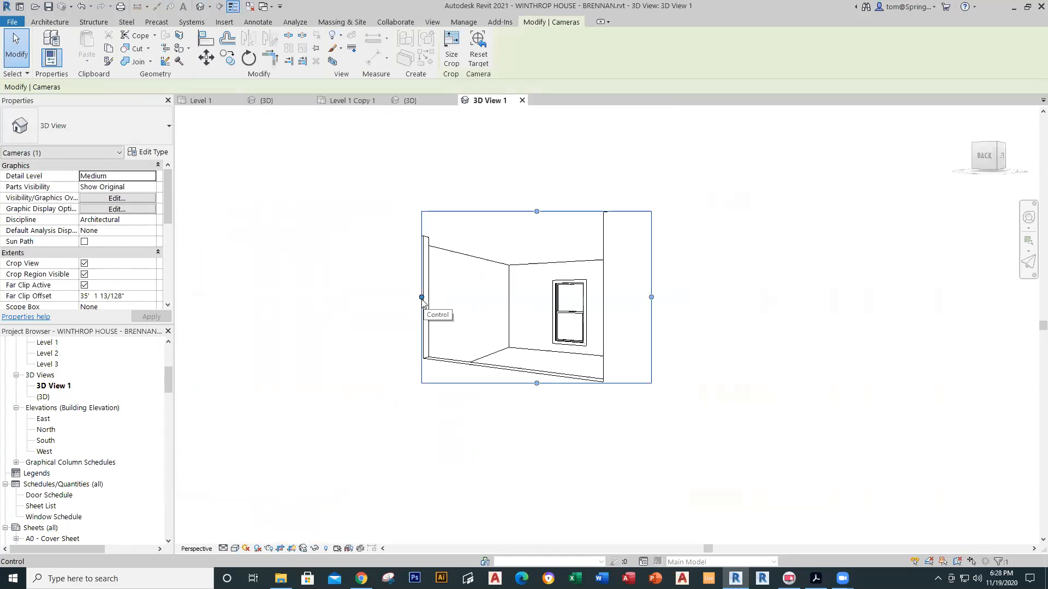
# Step: Widen the camera view's crop left, down and right
pyautogui.moveTo(412, 291); pyautogui.dragTo(240, 291)
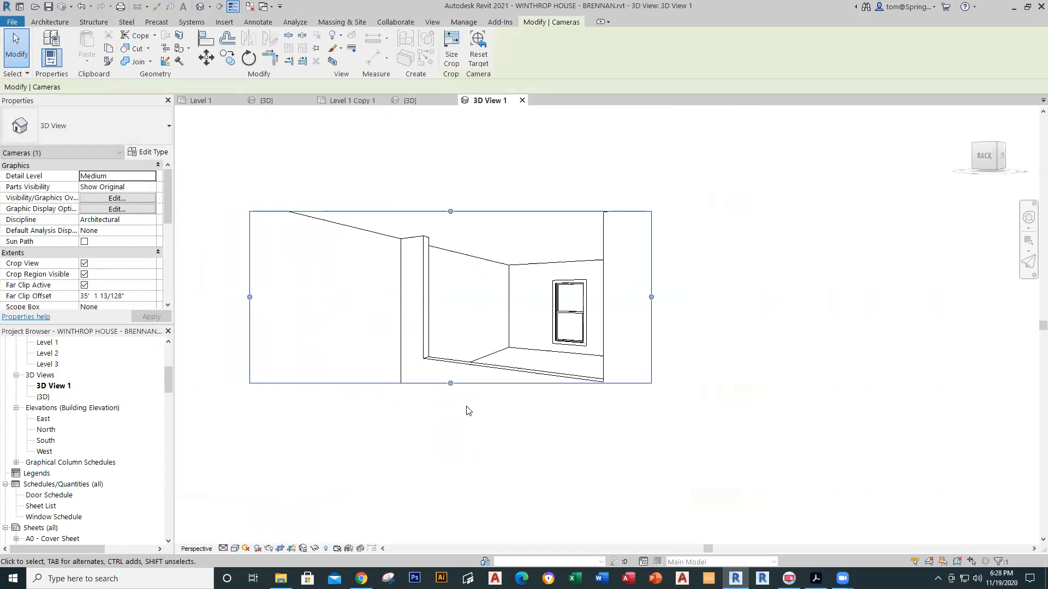
pyautogui.moveTo(450, 385); pyautogui.dragTo(451, 496)
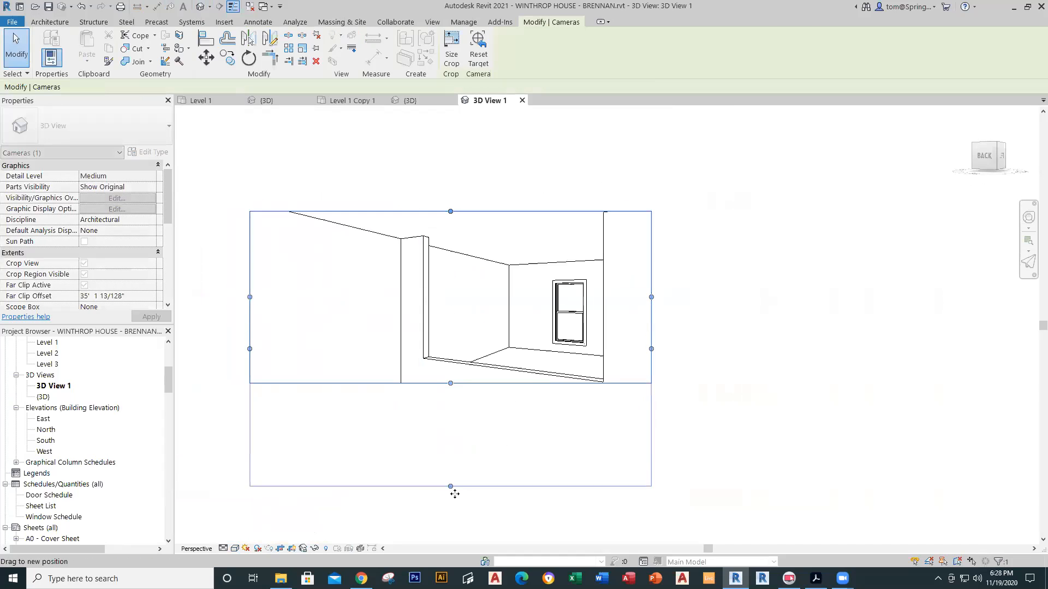
pyautogui.moveTo(651, 353); pyautogui.dragTo(711, 386)
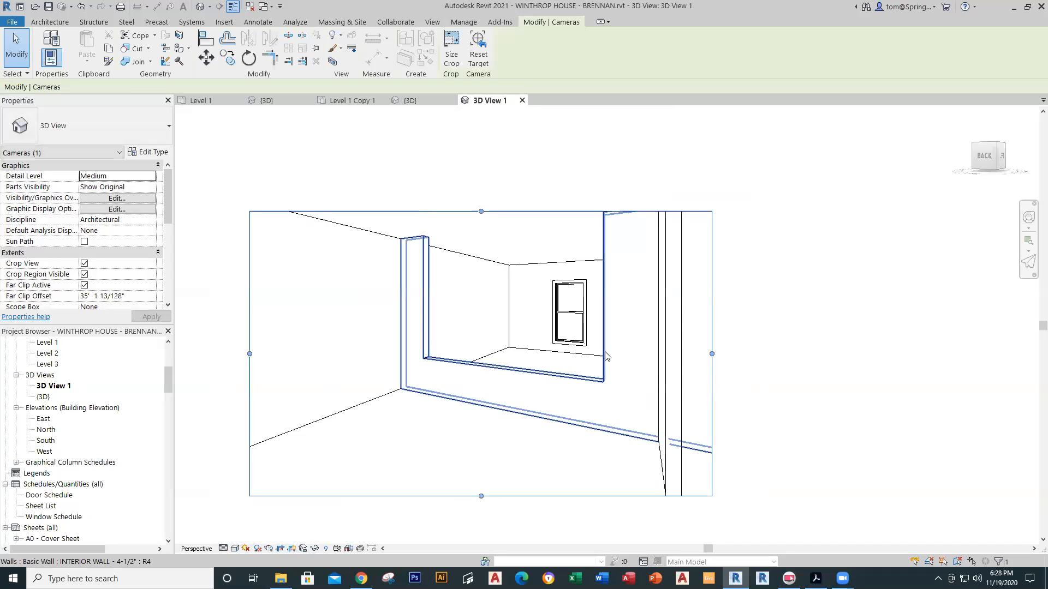
pyautogui.press('Tab')
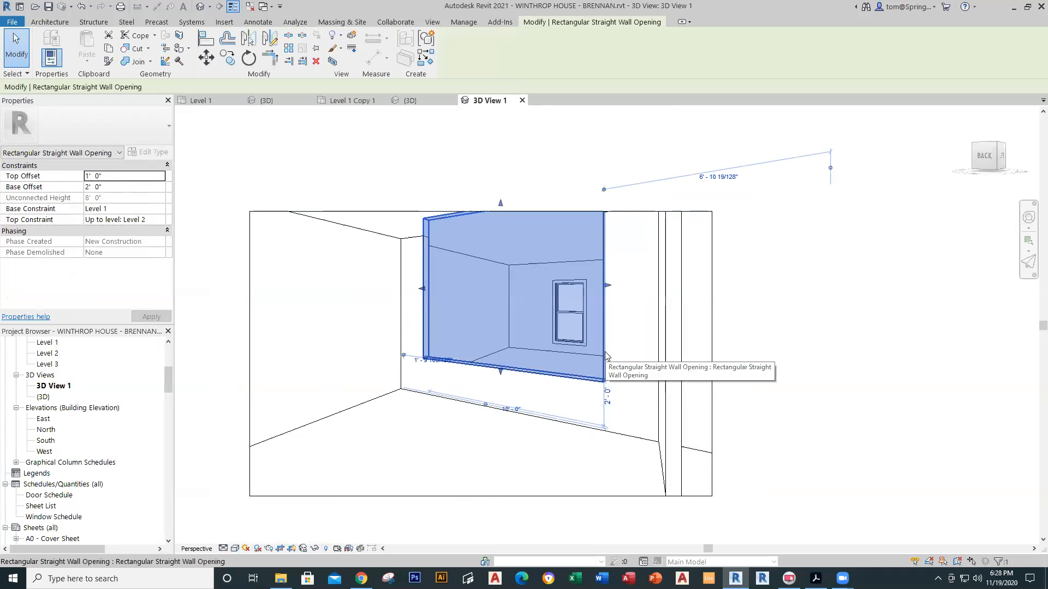
# Step: Set the wall opening's Base Offset to 0 and Top Offset to -1'
pyautogui.click(110, 187)
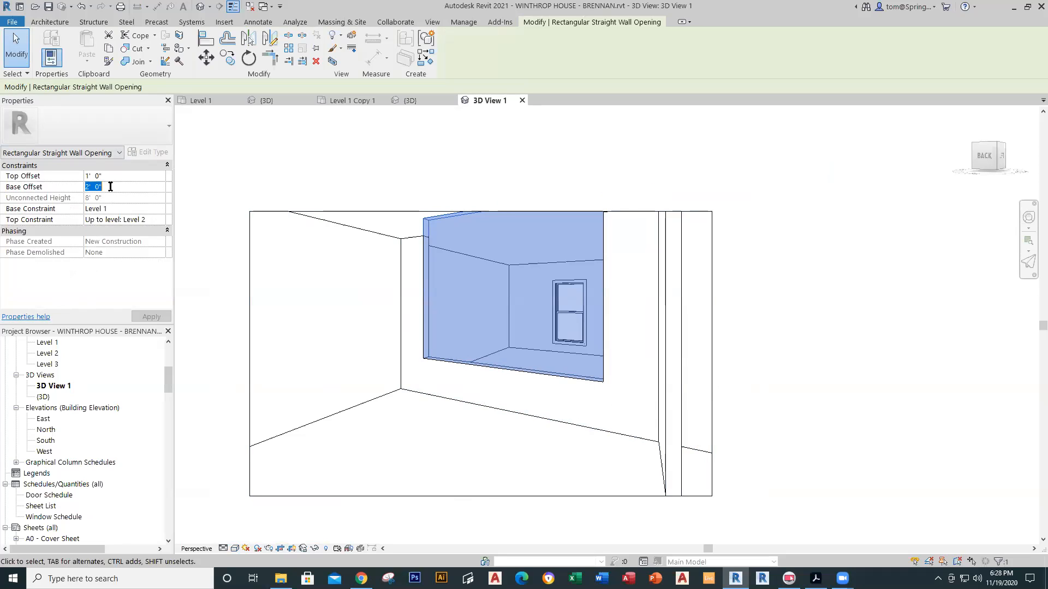
pyautogui.write('0')
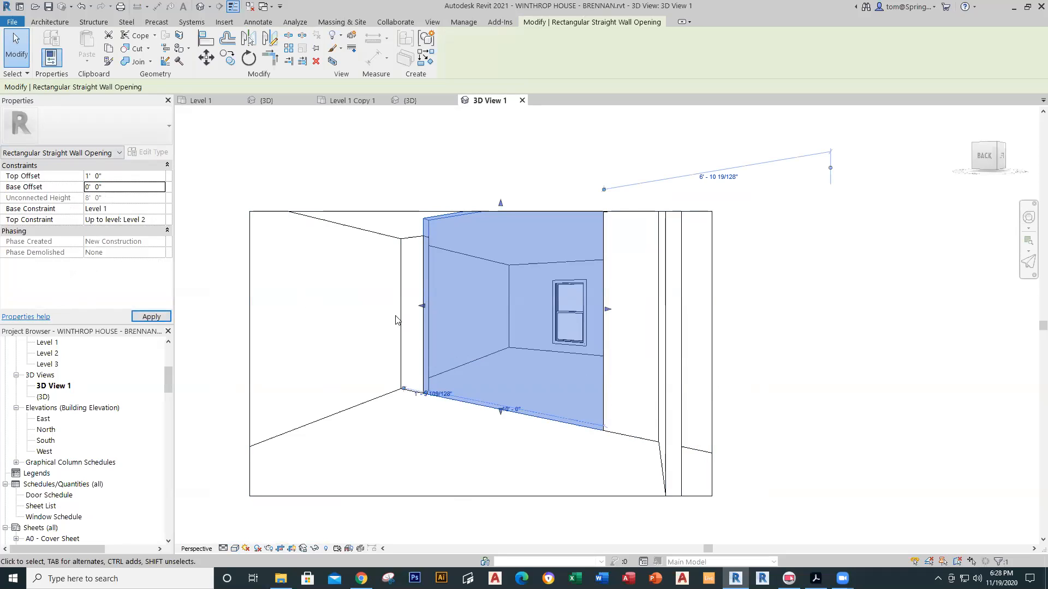
pyautogui.click(113, 176)
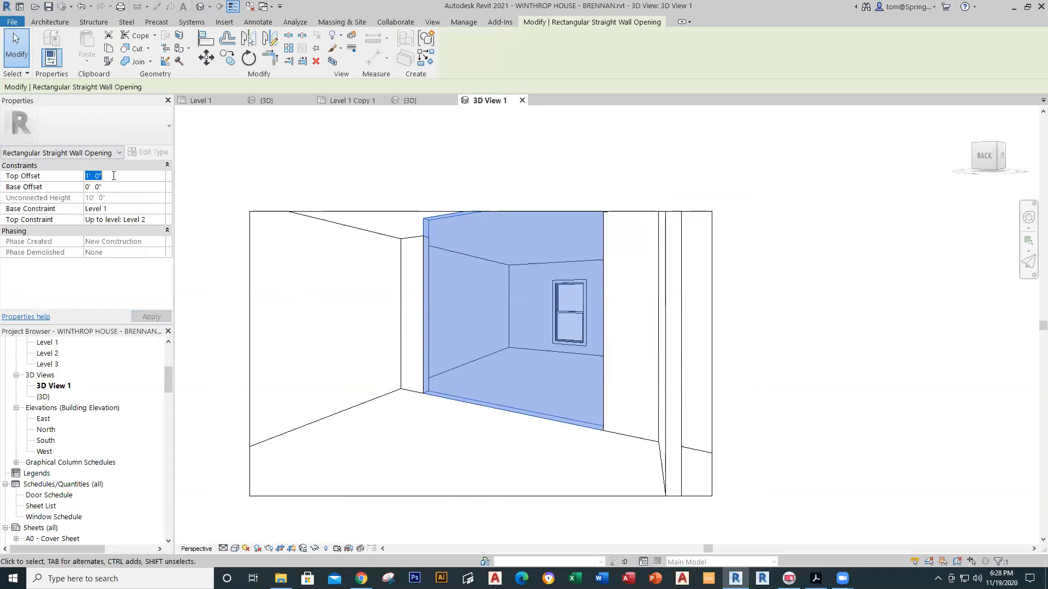
pyautogui.write('-1')
pyautogui.press('Return')
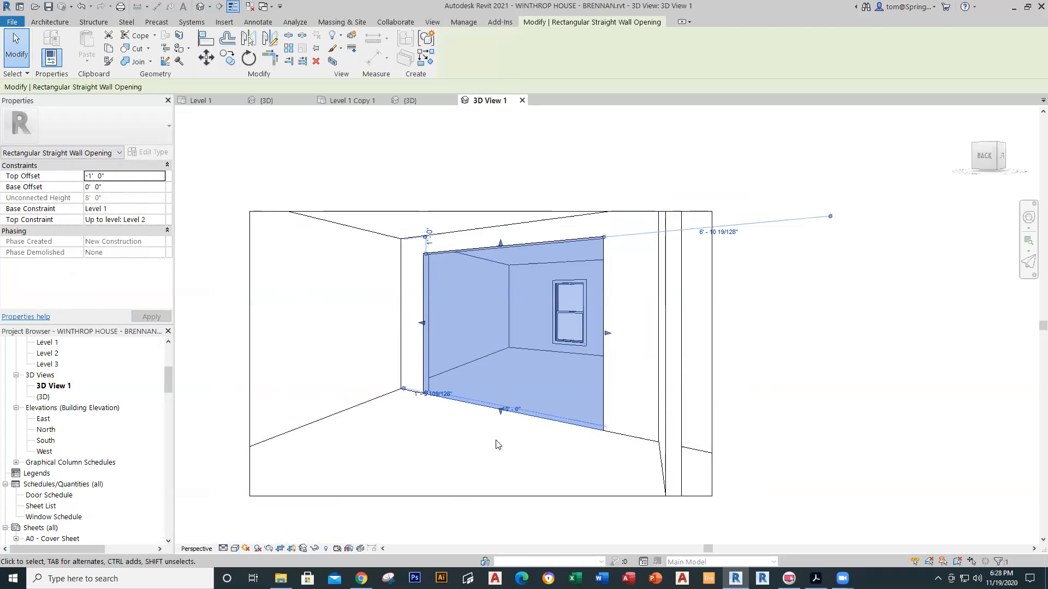
pyautogui.click(500, 443)
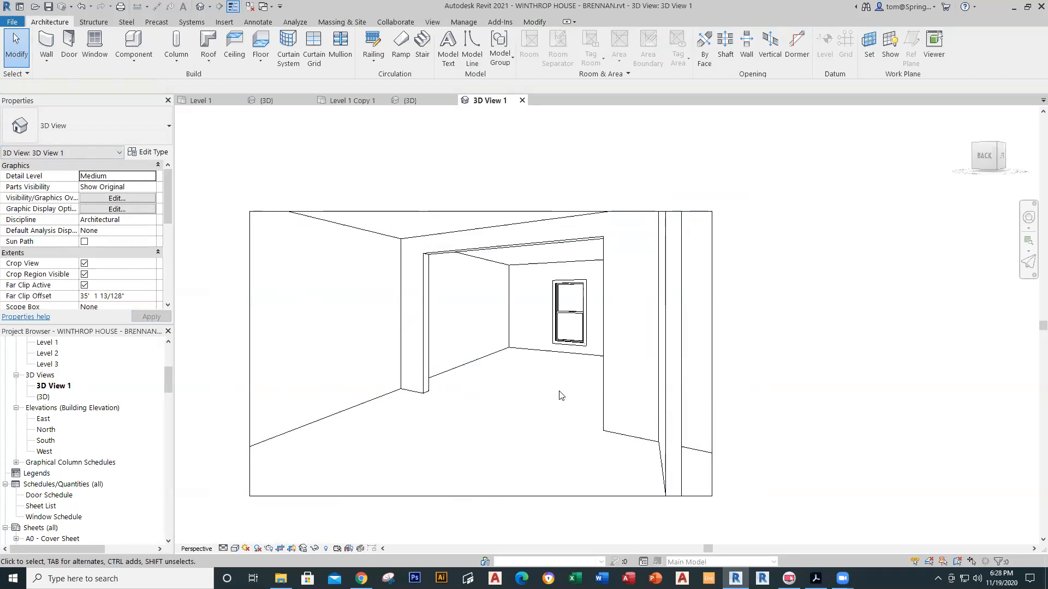
# Step: Extend 3D View 1's crop region downward and to the right
pyautogui.scroll(-1, 531, 465)
pyautogui.moveTo(532, 462); pyautogui.dragTo(468, 410, button='middle')
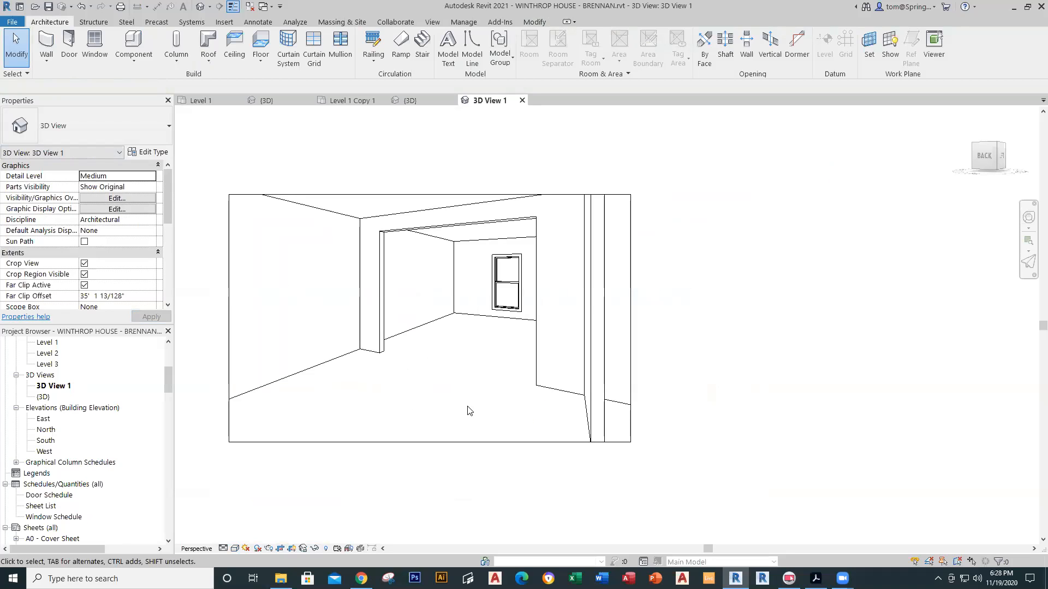
pyautogui.click(441, 442)
pyautogui.moveTo(427, 447); pyautogui.dragTo(429, 467)
pyautogui.moveTo(630, 331); pyautogui.dragTo(654, 331)
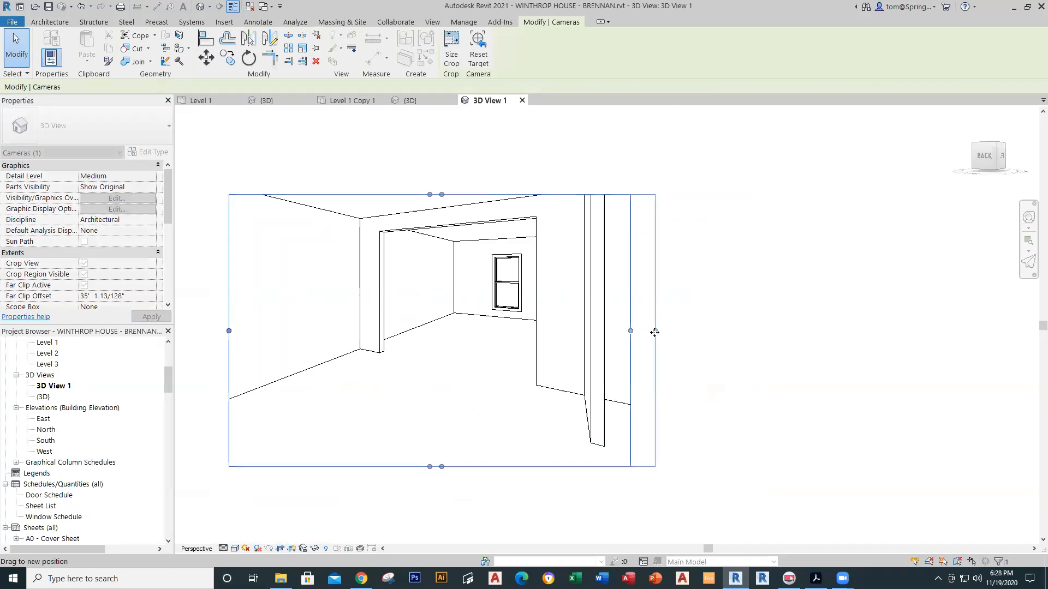
# Step: Switch the camera view's visual style to Shaded
pyautogui.click(234, 548)
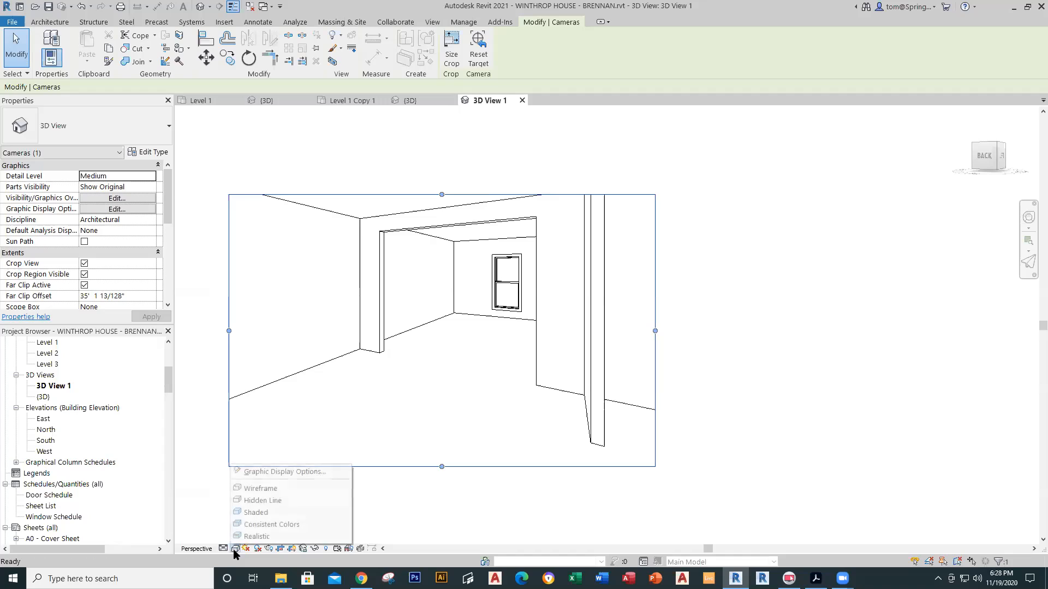
pyautogui.click(263, 523)
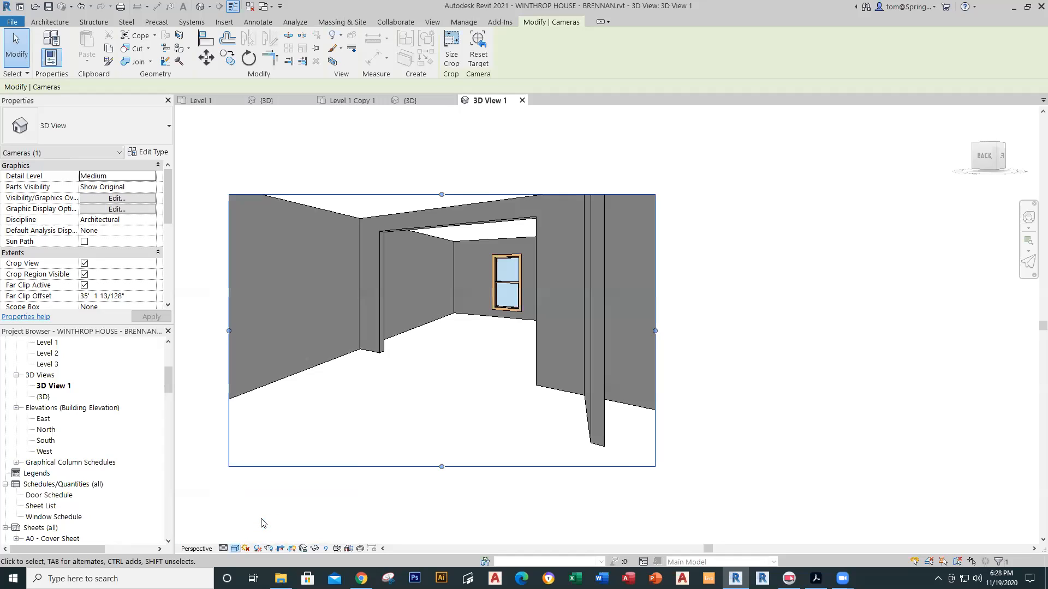
pyautogui.click(234, 548)
pyautogui.click(267, 513)
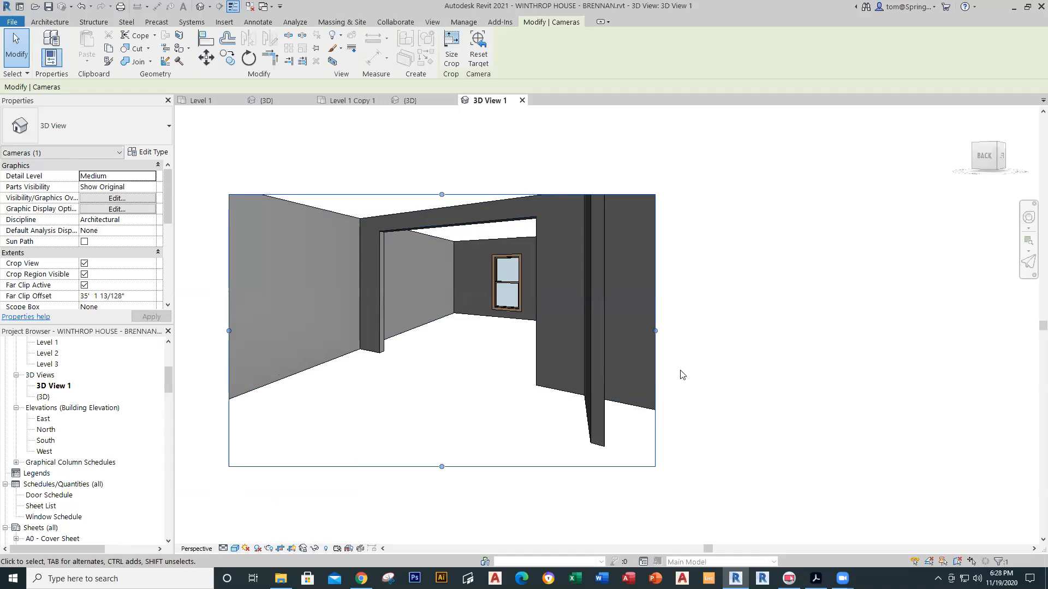
pyautogui.click(701, 376)
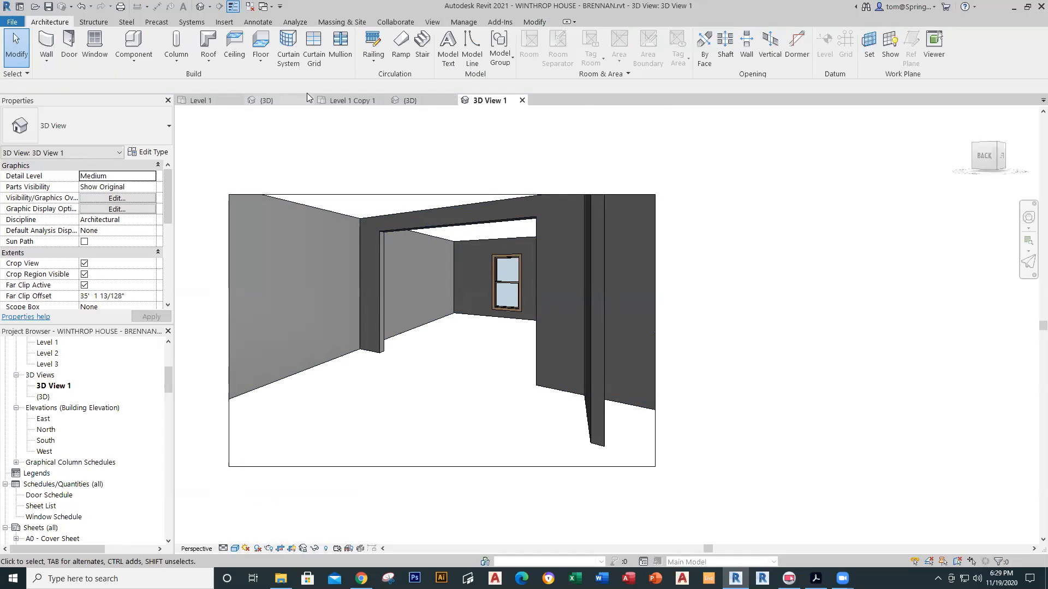
# Step: From the Level 1 Copy 1 plan, create camera 3D View 36 aimed at the kitchen corner, then return to Level 1
pyautogui.click(343, 102)
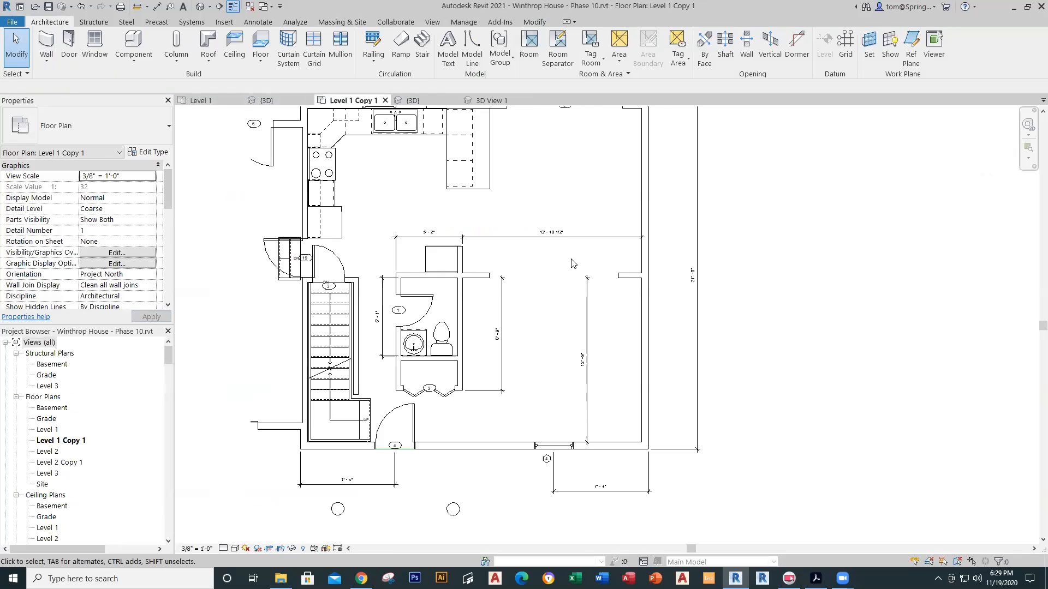
pyautogui.moveTo(562, 289); pyautogui.dragTo(561, 336, button='middle')
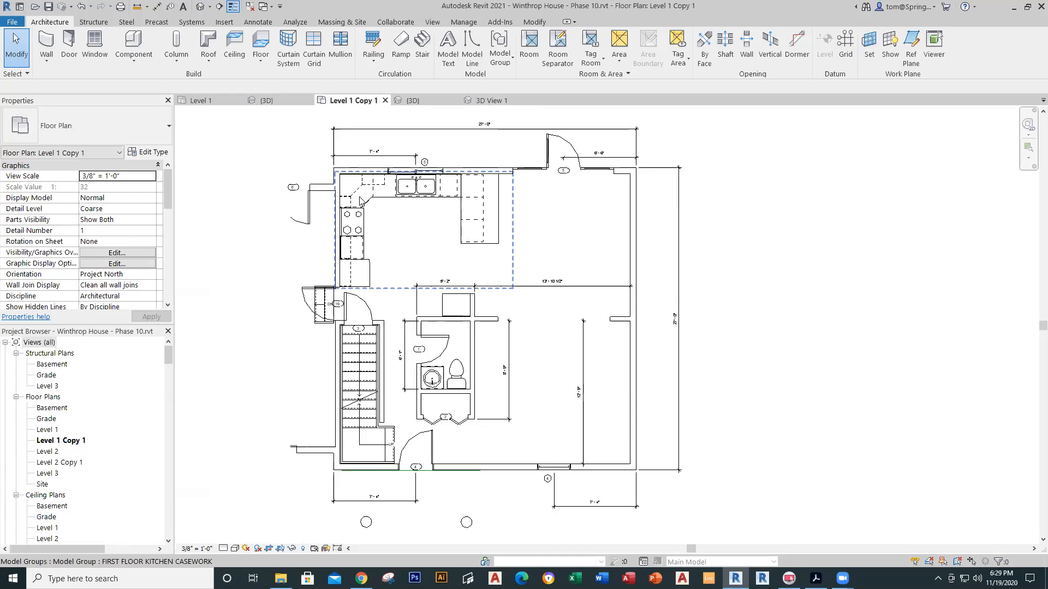
pyautogui.click(209, 8)
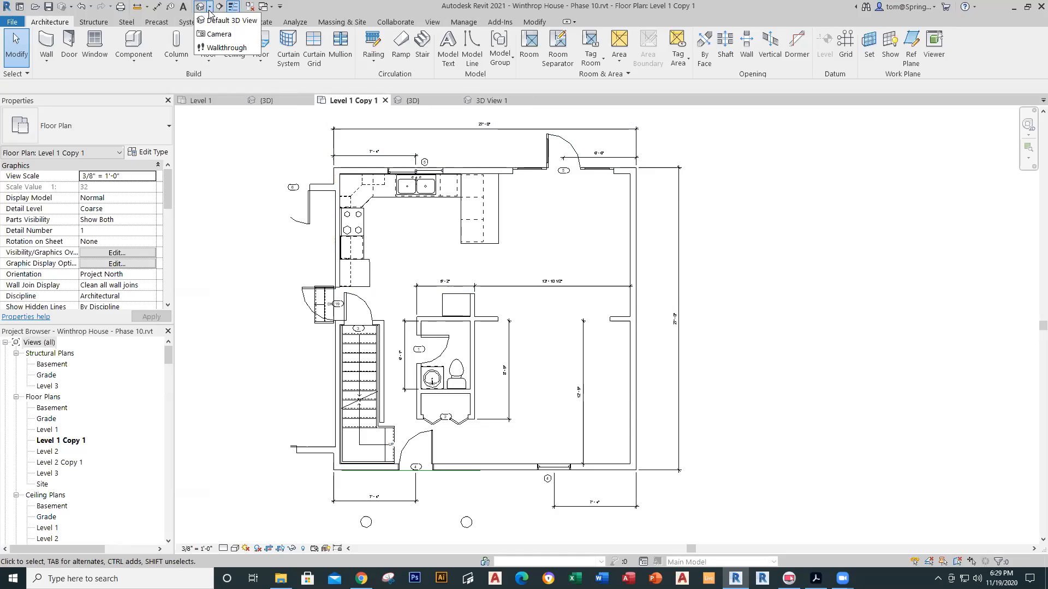
pyautogui.click(219, 34)
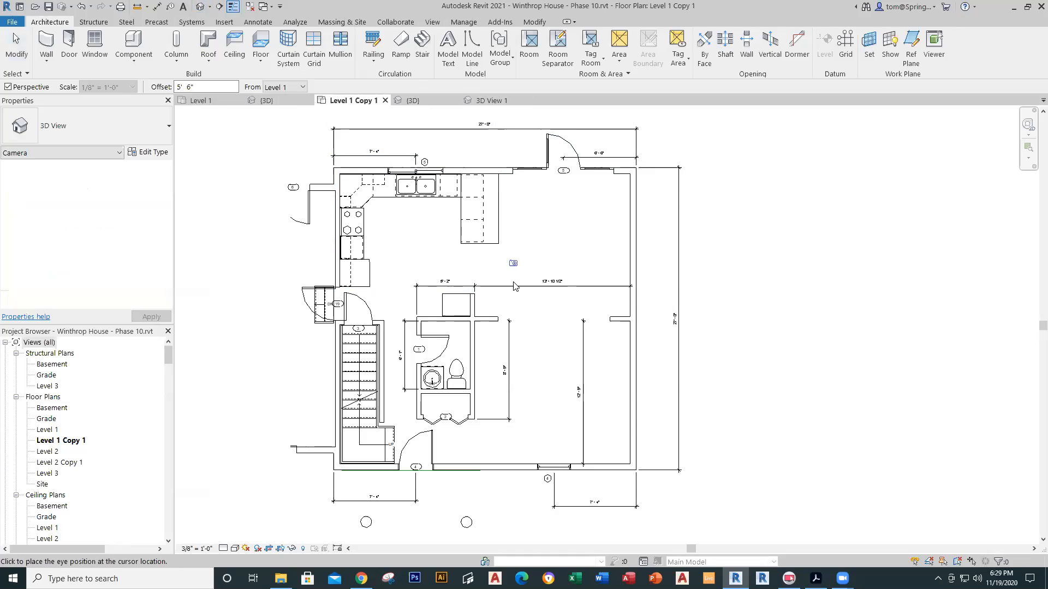
pyautogui.click(559, 308)
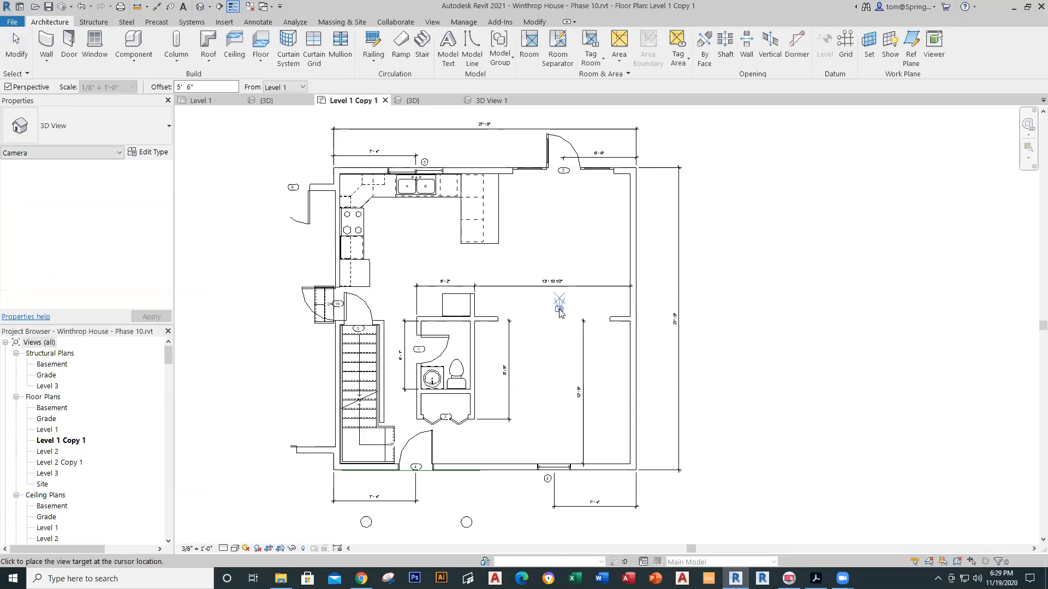
pyautogui.click(350, 165)
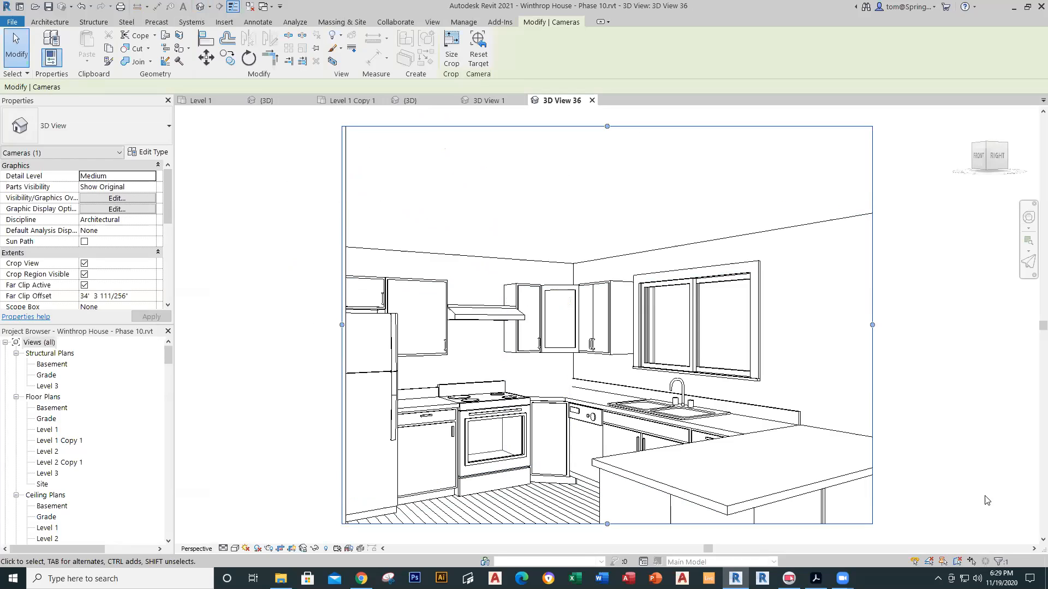
pyautogui.click(200, 100)
# Step: Center the Level 1 plan and re-expand Groups > Model to reveal FIRST FLOOR KITCHEN CASEWORK
pyautogui.scroll(-2, 508, 310)
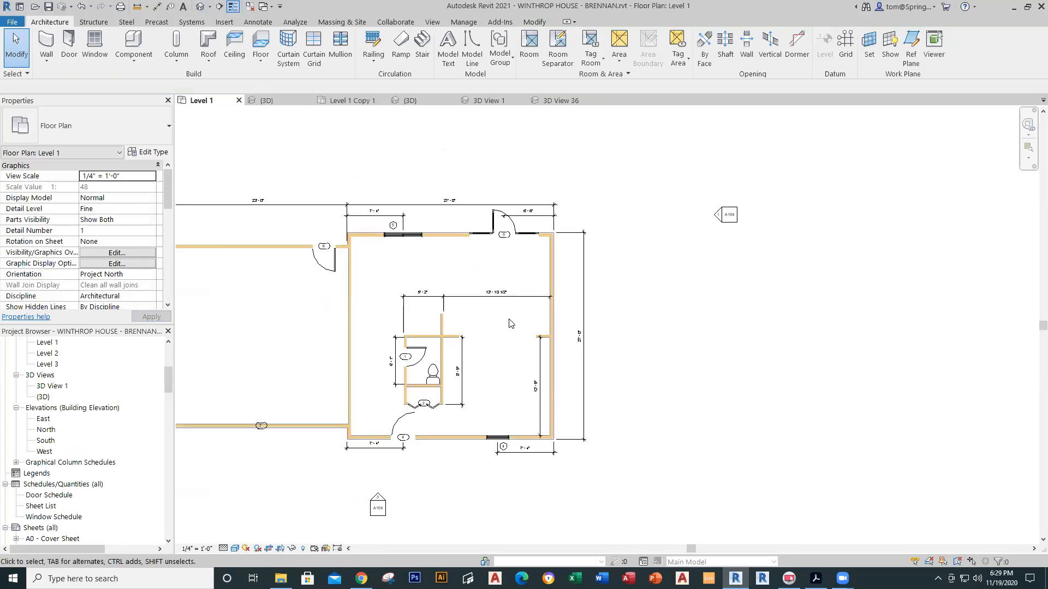
pyautogui.moveTo(430, 355); pyautogui.dragTo(568, 330, button='middle')
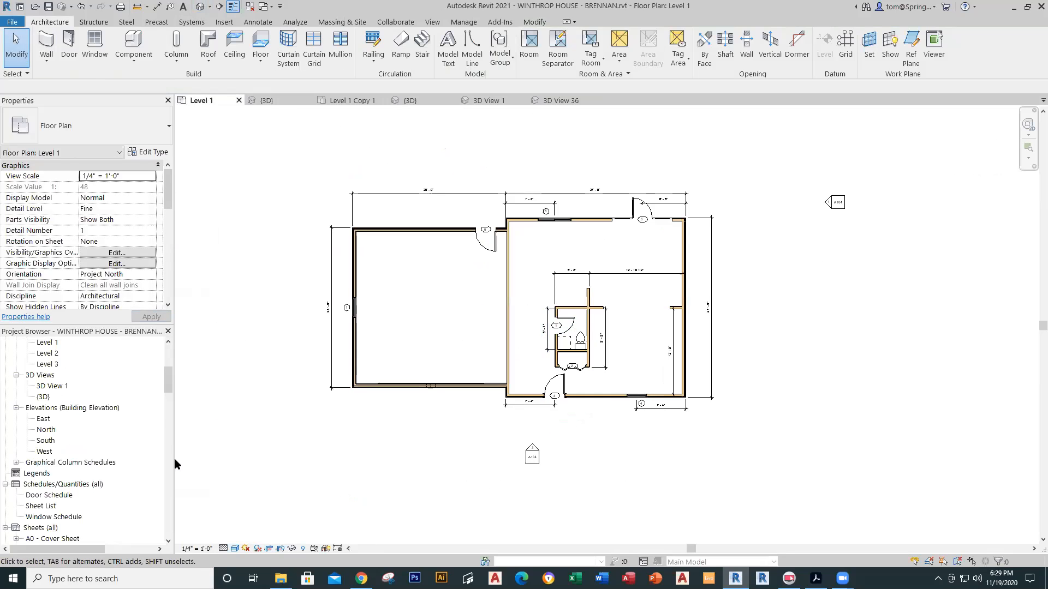
pyautogui.moveTo(168, 377); pyautogui.dragTo(183, 540)
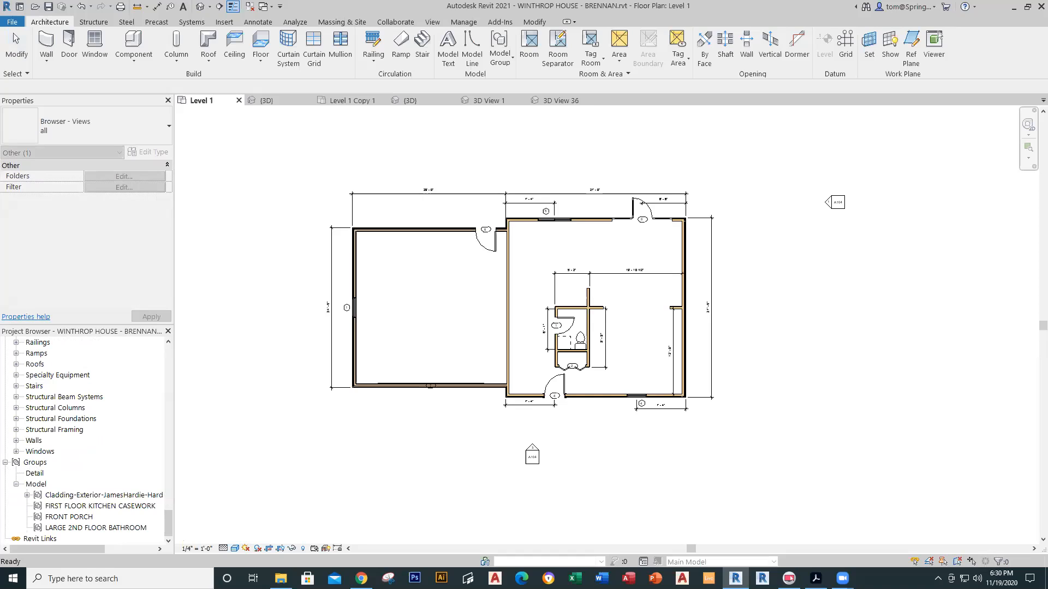
pyautogui.click(5, 463)
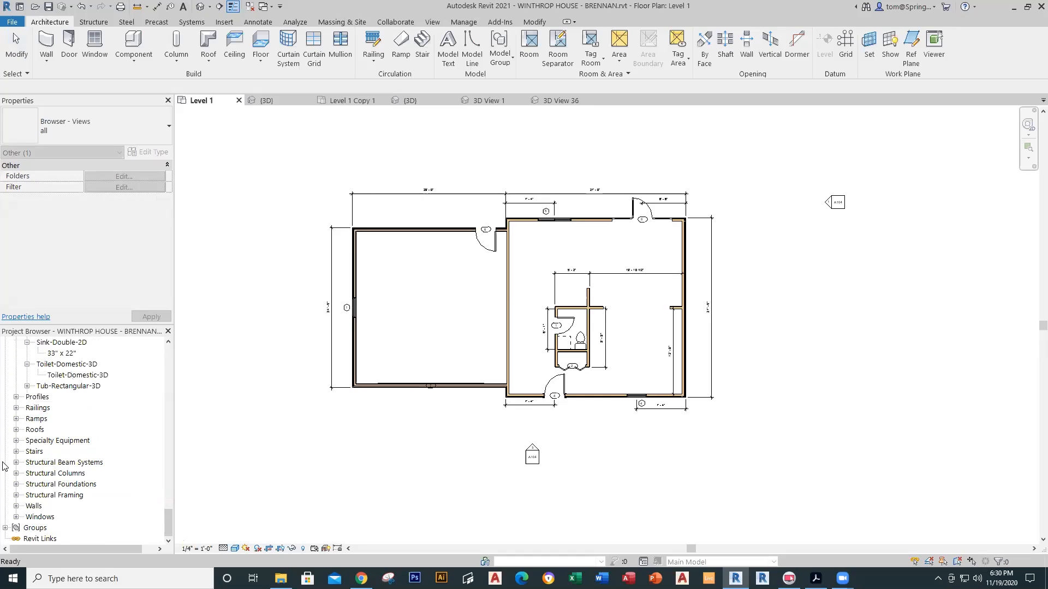
pyautogui.click(6, 528)
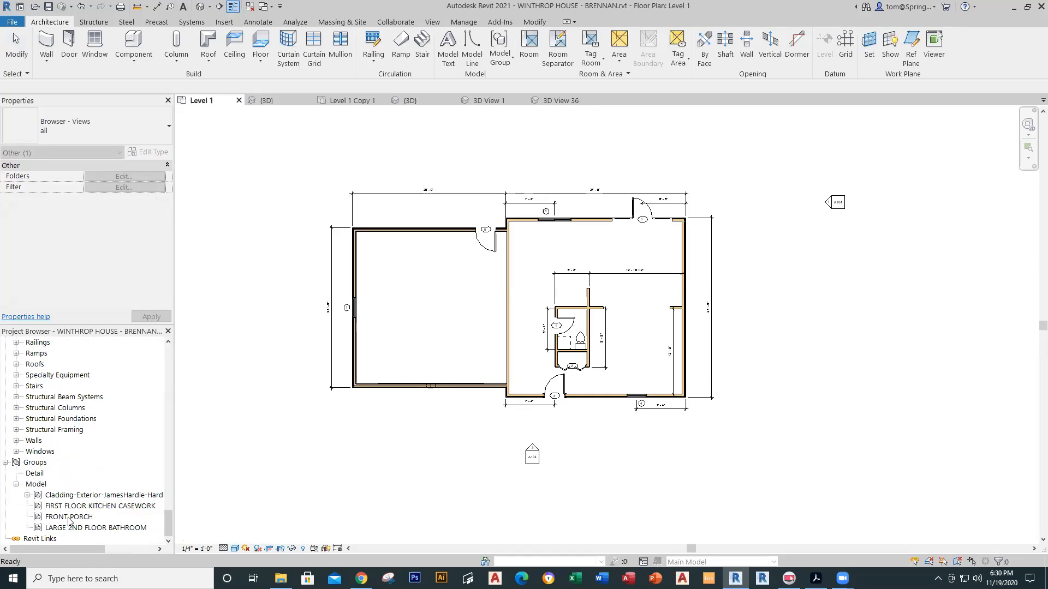
# Step: Place the FIRST FLOOR KITCHEN CASEWORK group in the Level 1 kitchen and dismiss the deleted-elements warning
pyautogui.click(75, 506)
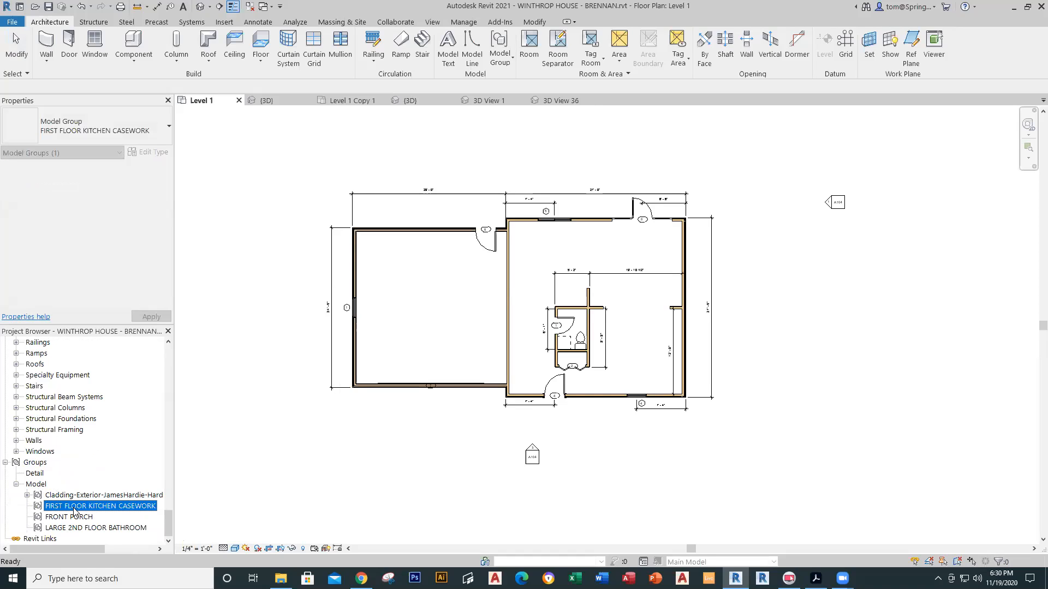
pyautogui.moveTo(423, 398); pyautogui.dragTo(557, 274)
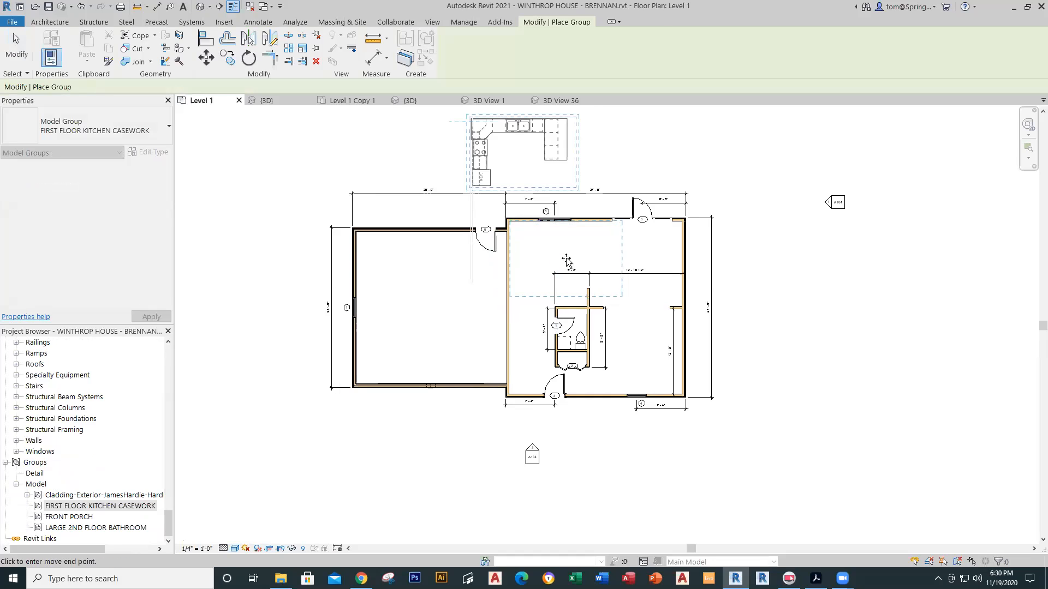
pyautogui.scroll(3, 566, 260)
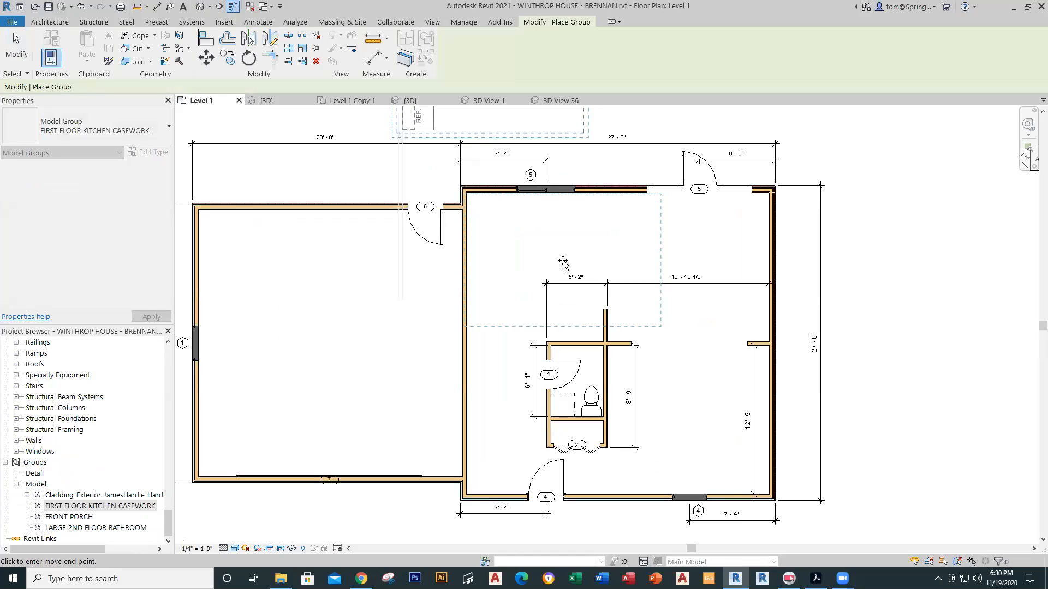
pyautogui.click(567, 263)
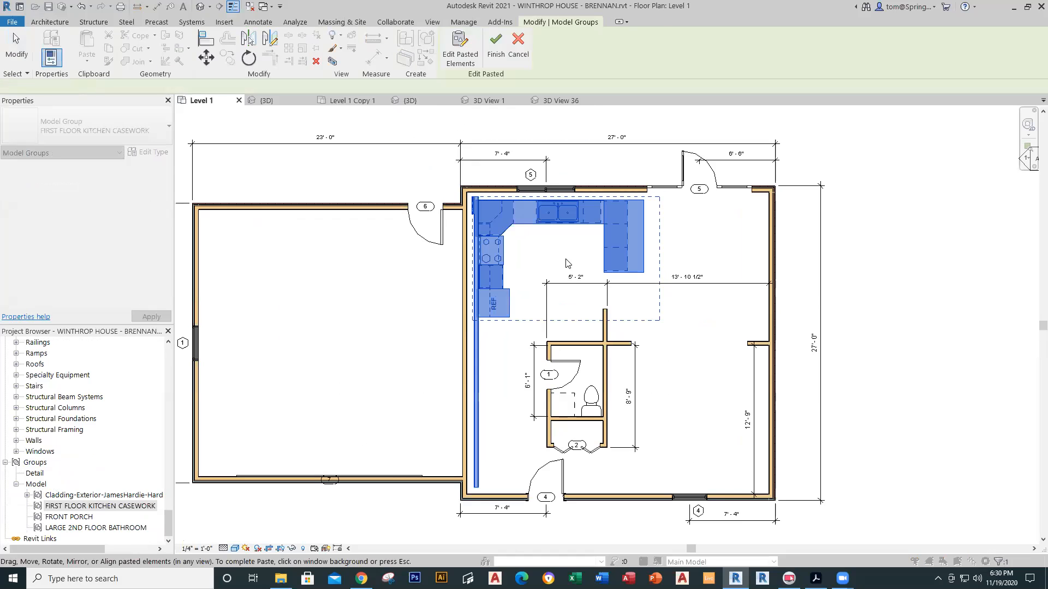
pyautogui.click(515, 339)
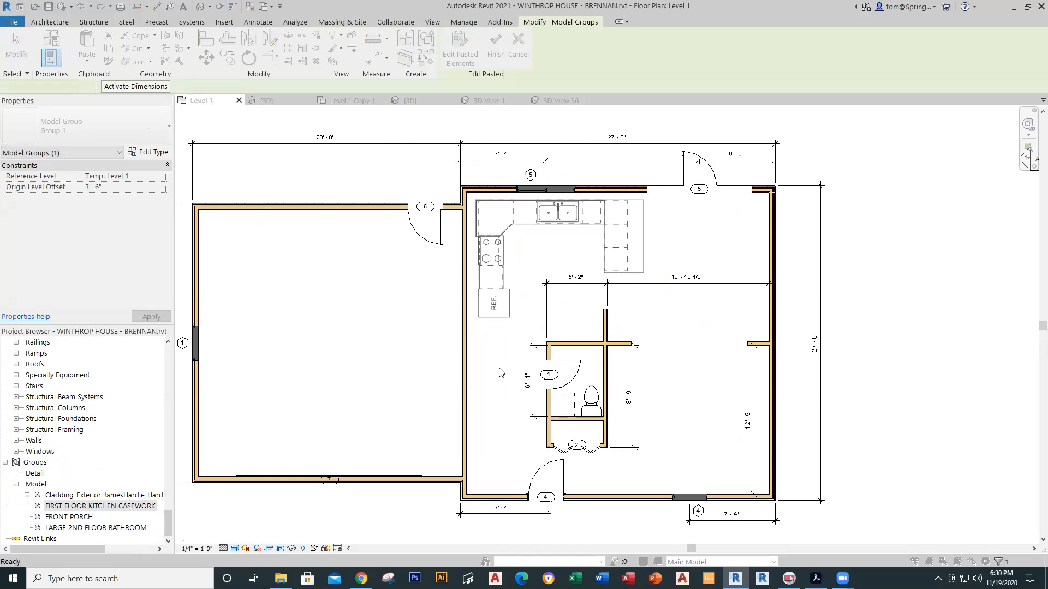
pyautogui.click(551, 327)
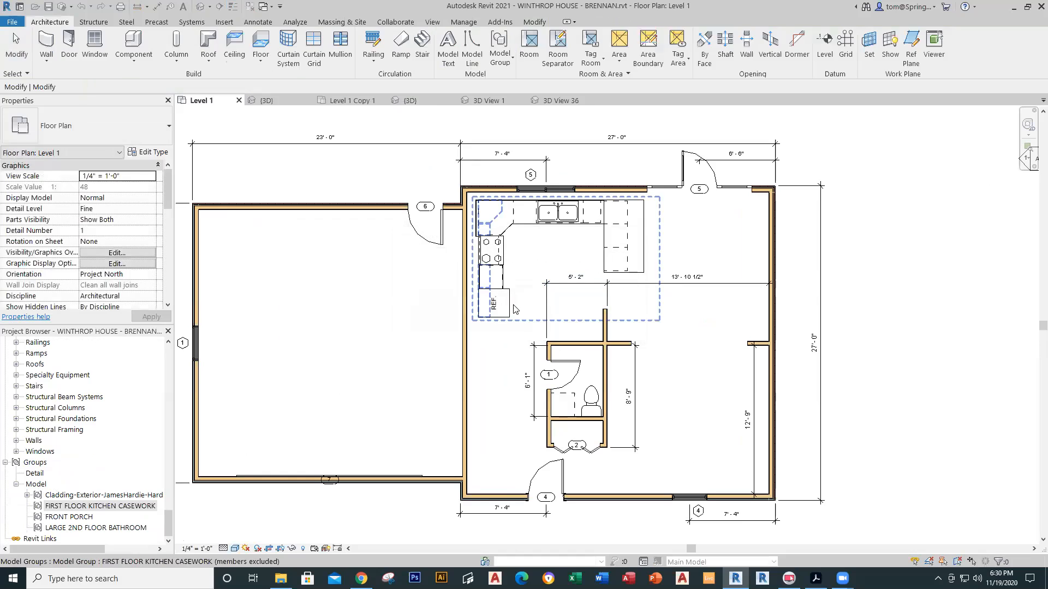
# Step: Nudge the casework group left and up toward the kitchen's upper-left corner
pyautogui.press('Left')
pyautogui.press('Left')
pyautogui.press('Left')
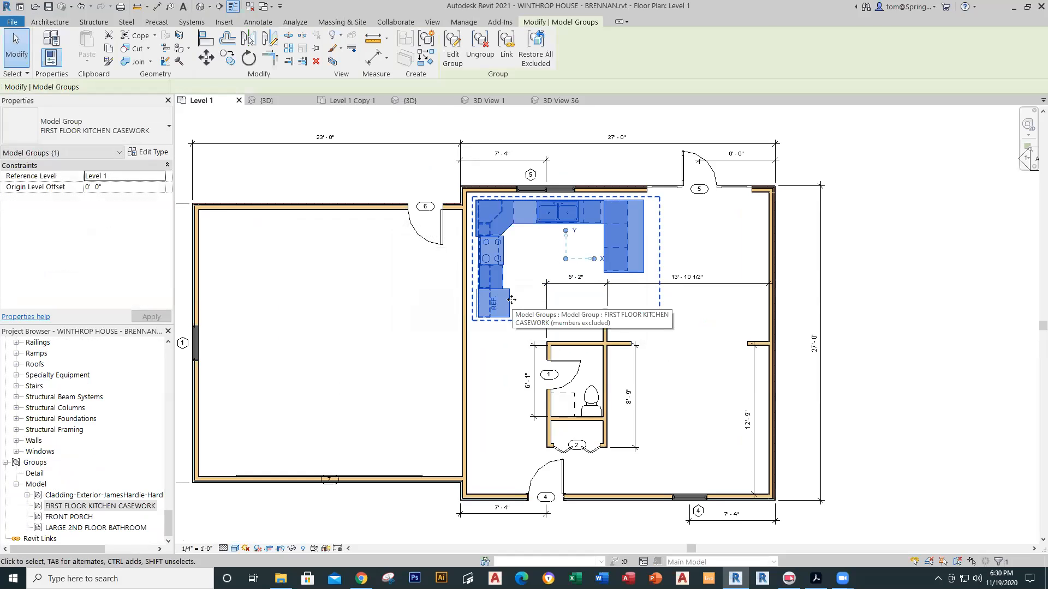
pyautogui.press('Up')
pyautogui.press('Up')
pyautogui.press('Left')
pyautogui.press('Up')
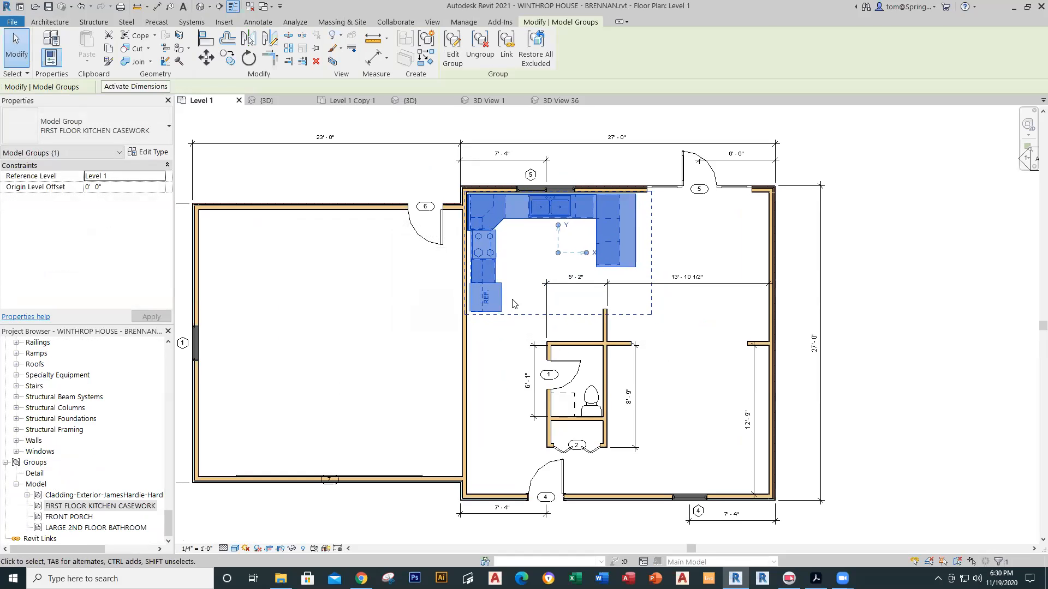
pyautogui.press('Left')
pyautogui.press('Up')
pyautogui.press('Escape')
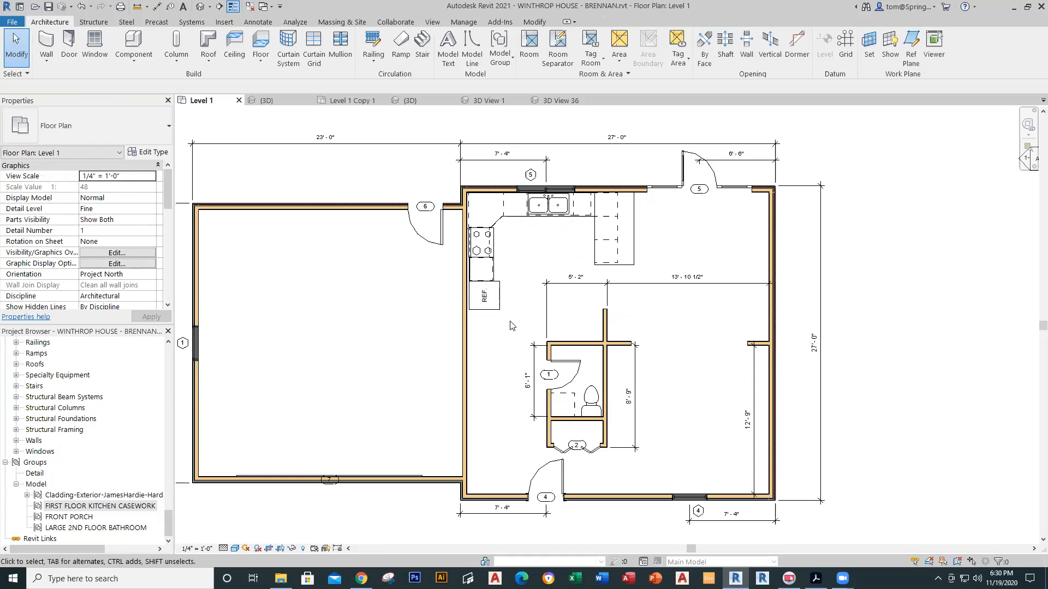
# Step: Reselect the casework group and shift it slightly further left into the corner
pyautogui.scroll(2, 484, 182)
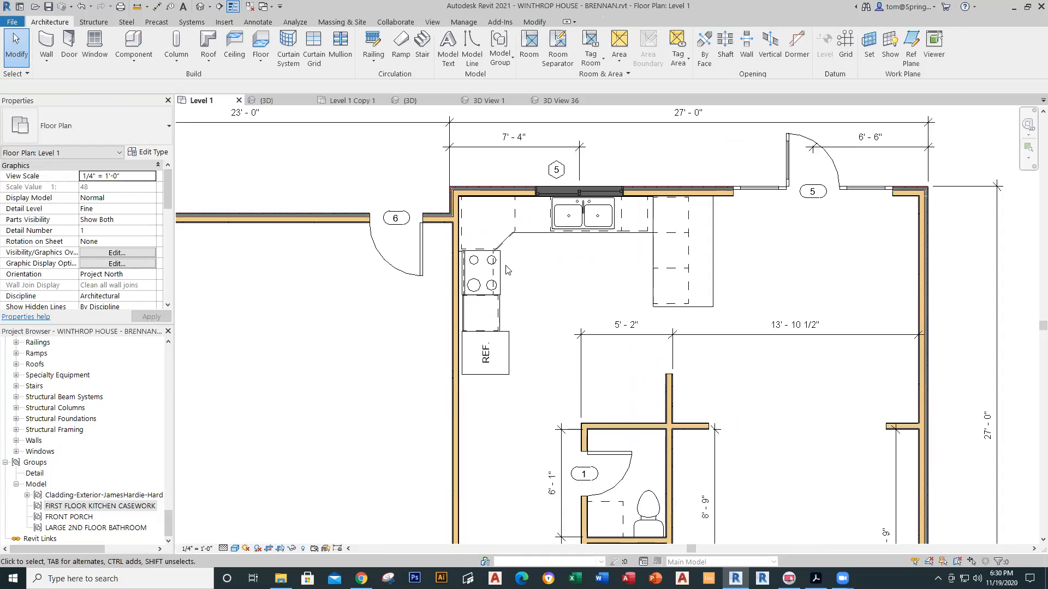
pyautogui.scroll(-1, 506, 269)
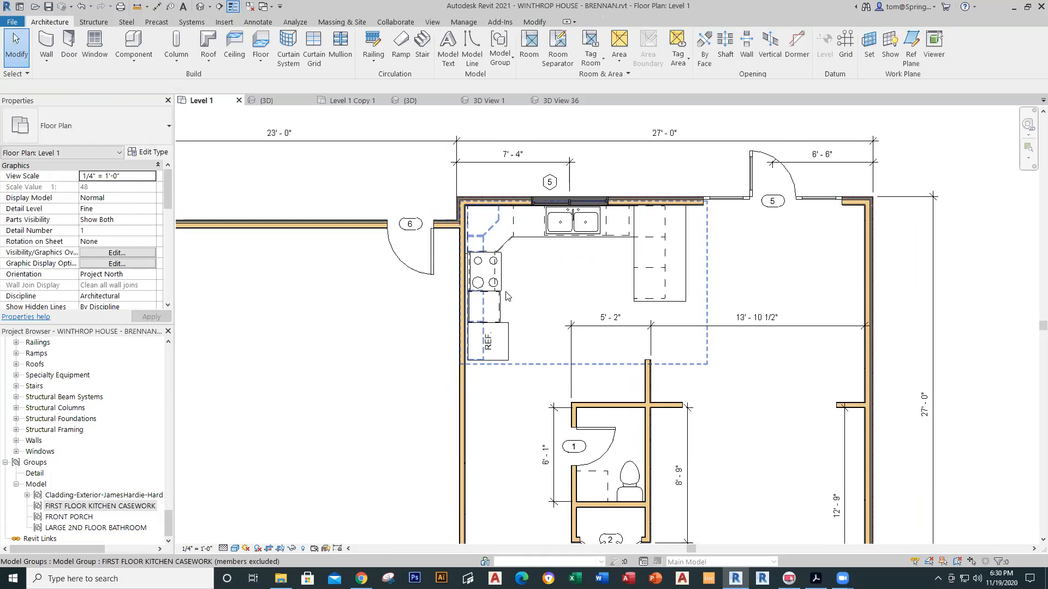
pyautogui.scroll(1, 515, 246)
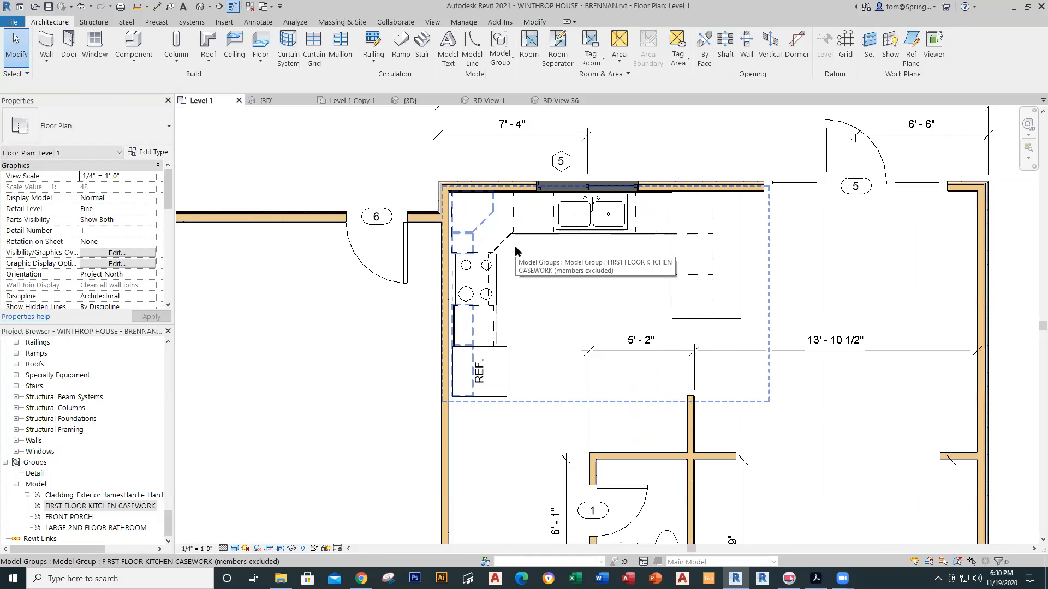
pyautogui.click(497, 270)
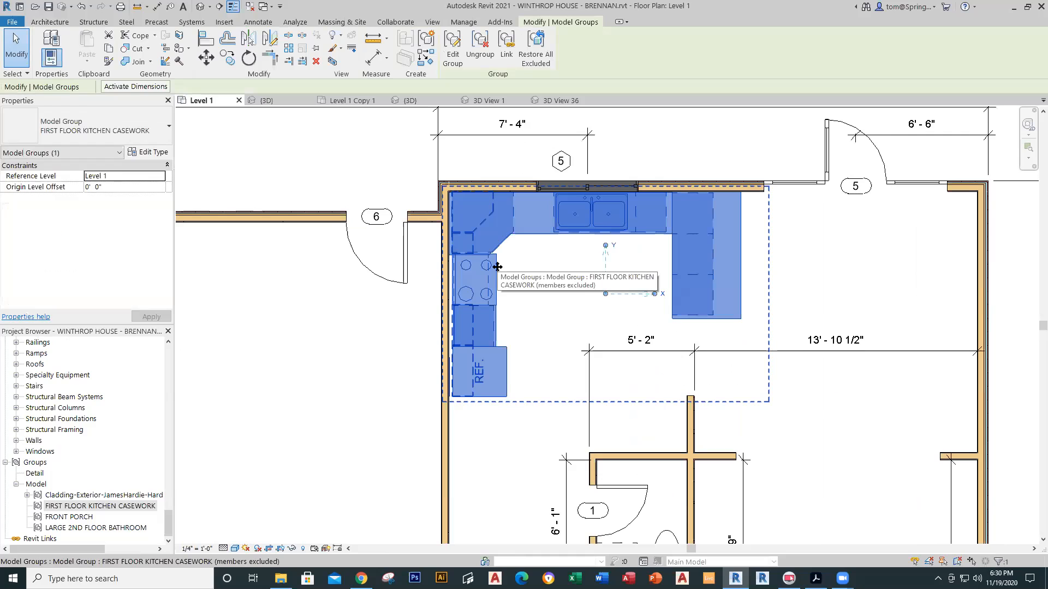
pyautogui.press('Left')
pyautogui.press('Left')
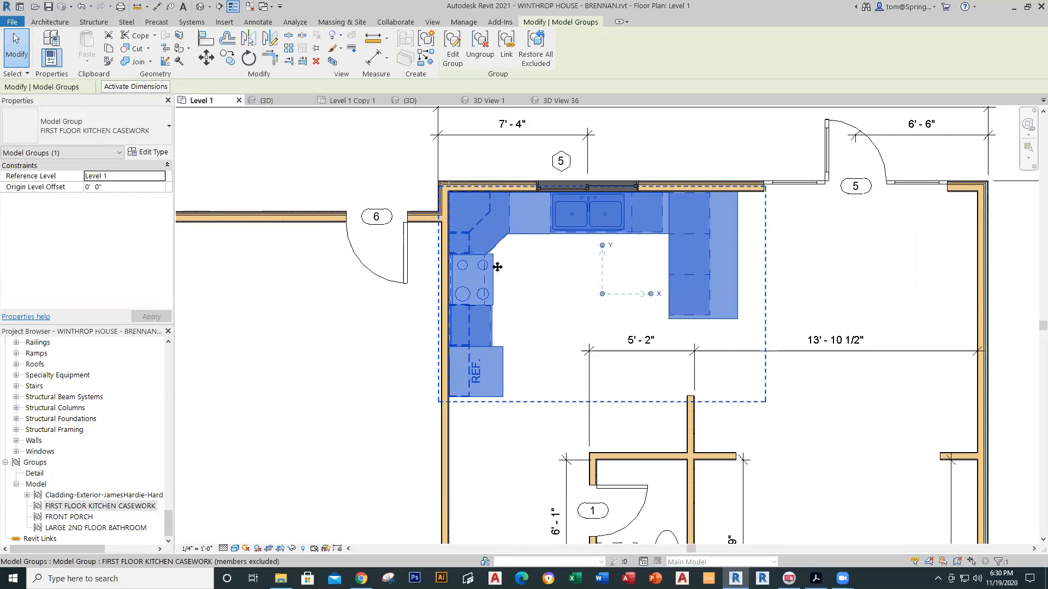
pyautogui.press('Escape')
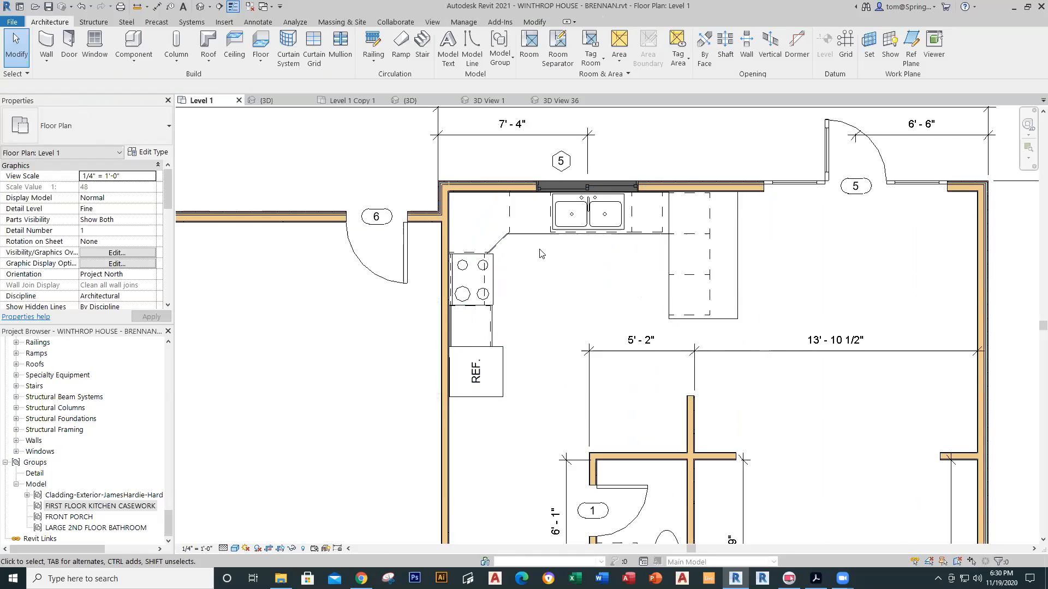
pyautogui.scroll(-1, 540, 254)
pyautogui.scroll(-3, 527, 419)
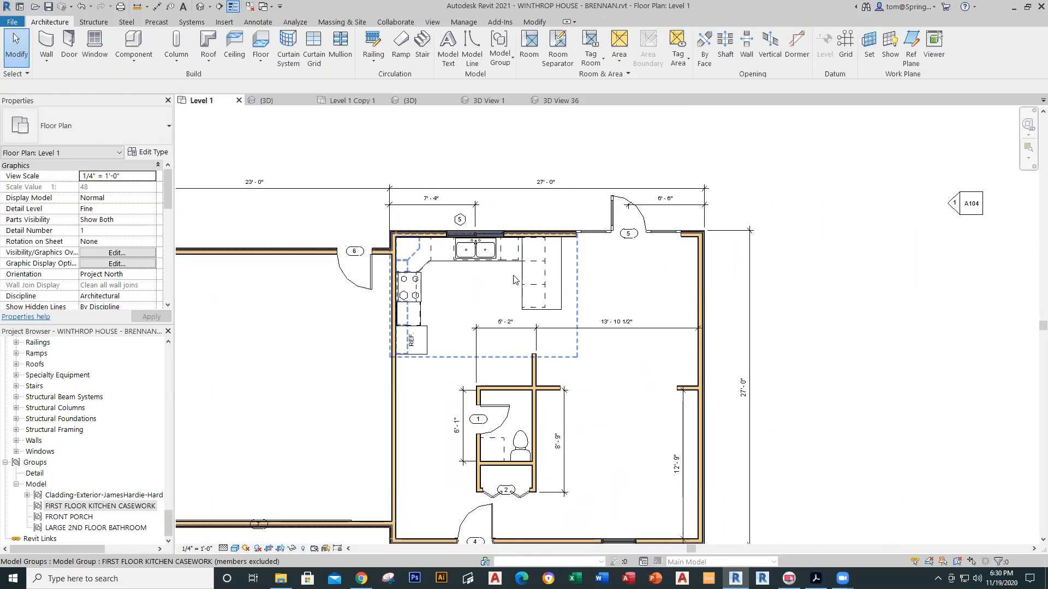
# Step: Create camera 3D View 2 from the living area toward the kitchen corner, then return to Level 1
pyautogui.click(210, 7)
pyautogui.click(219, 34)
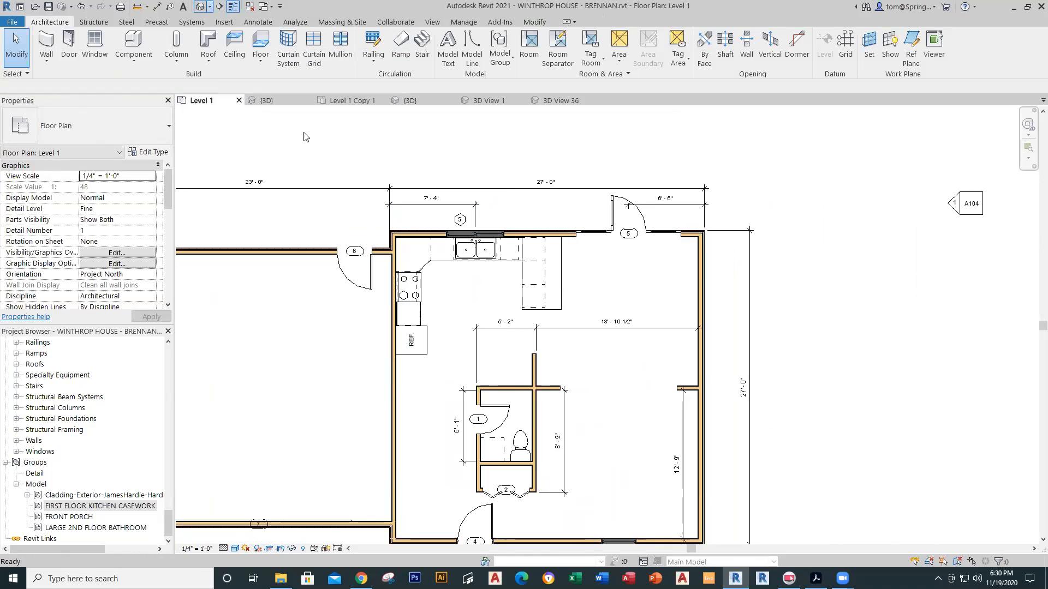
pyautogui.click(631, 367)
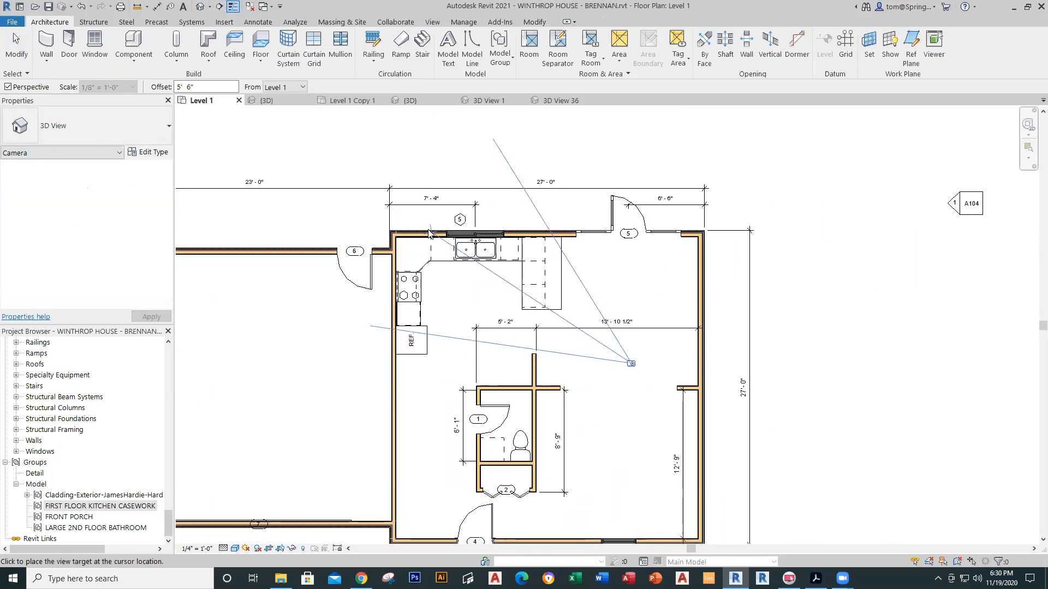
pyautogui.click(429, 232)
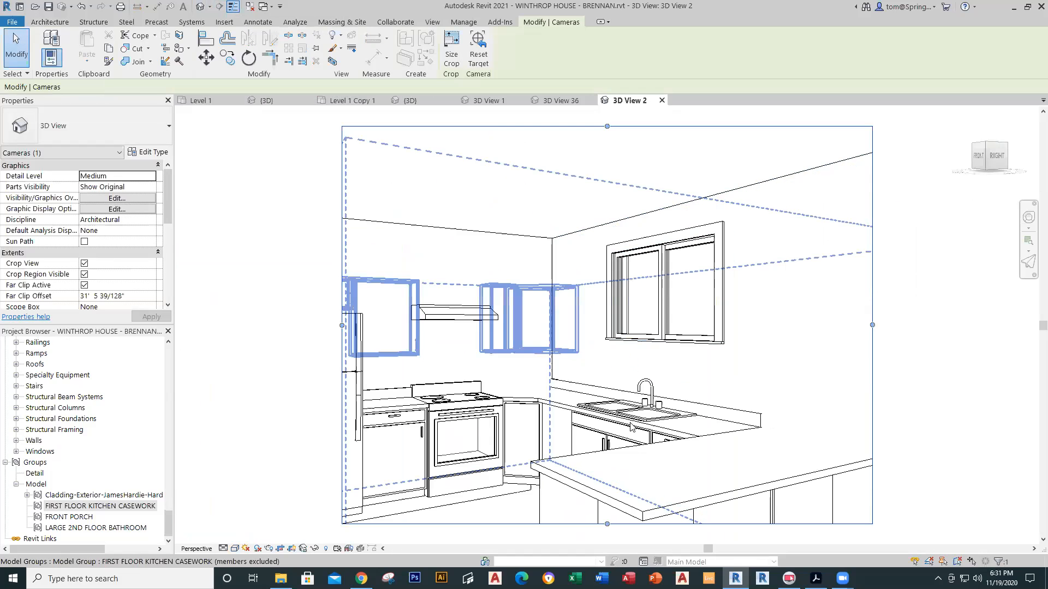
pyautogui.scroll(-3, 502, 345)
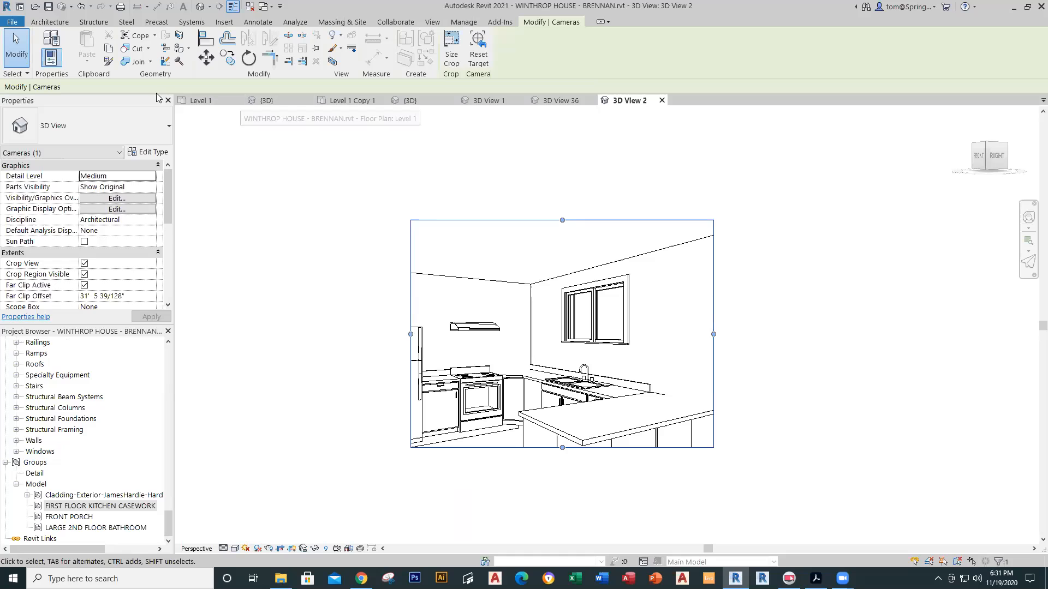
pyautogui.click(200, 101)
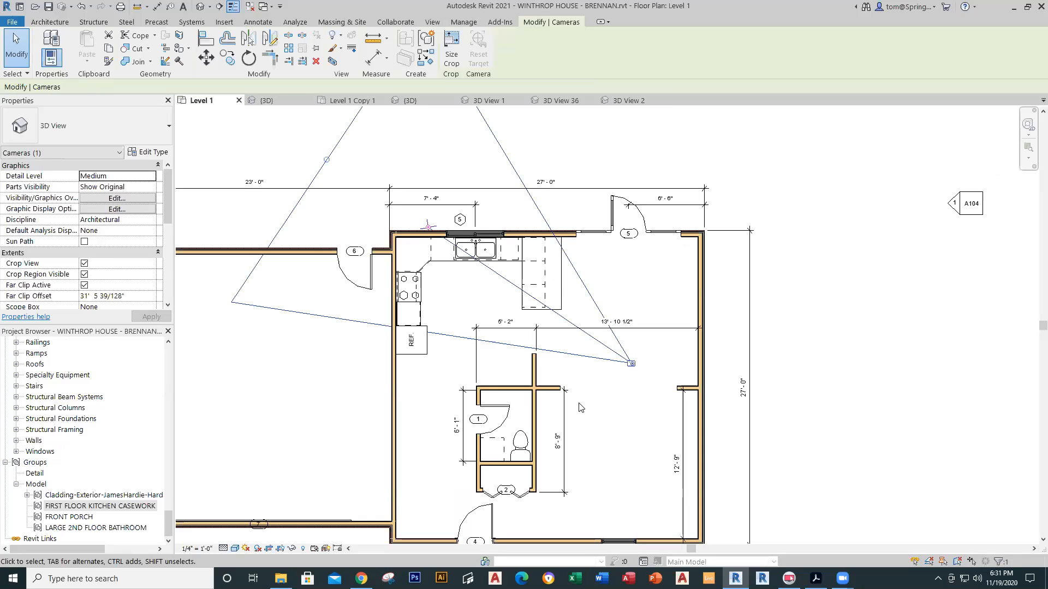
pyautogui.click(434, 259)
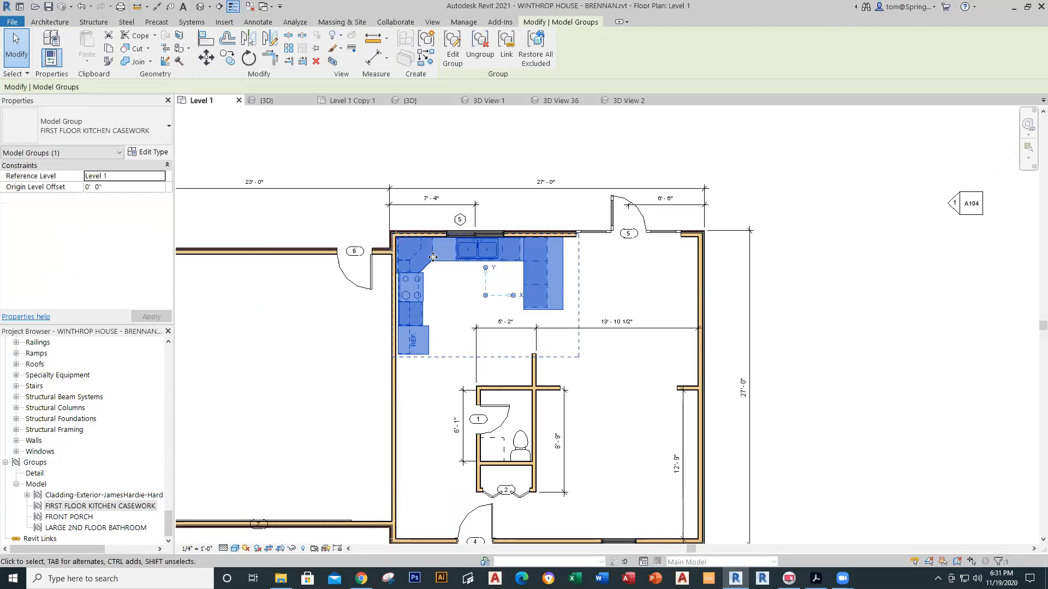
pyautogui.press('Escape')
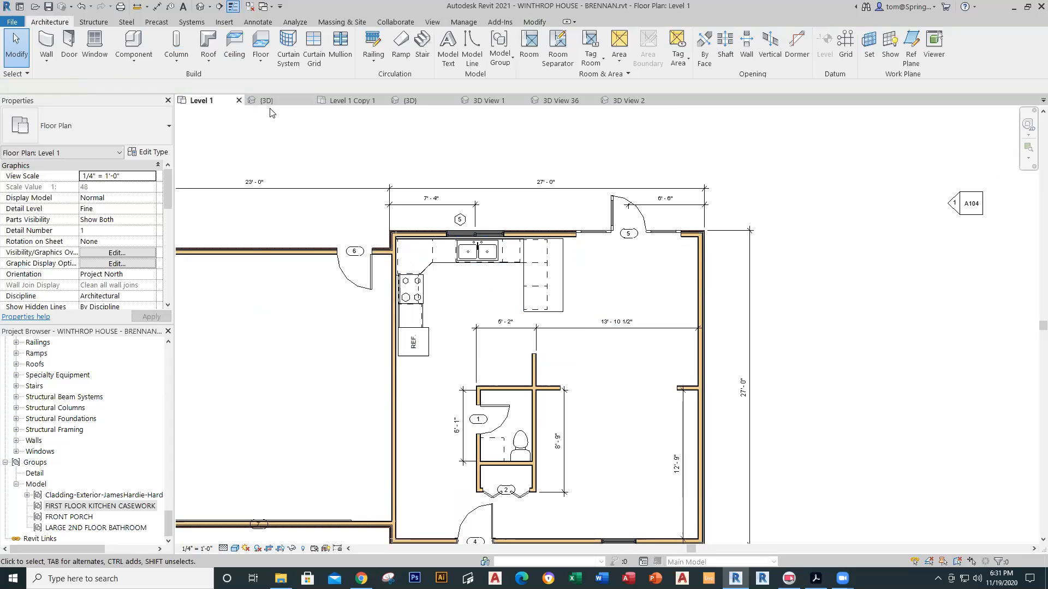
# Step: Compare with the other kitchen perspective, then nudge the casework group right and down on Level 1
pyautogui.click(629, 100)
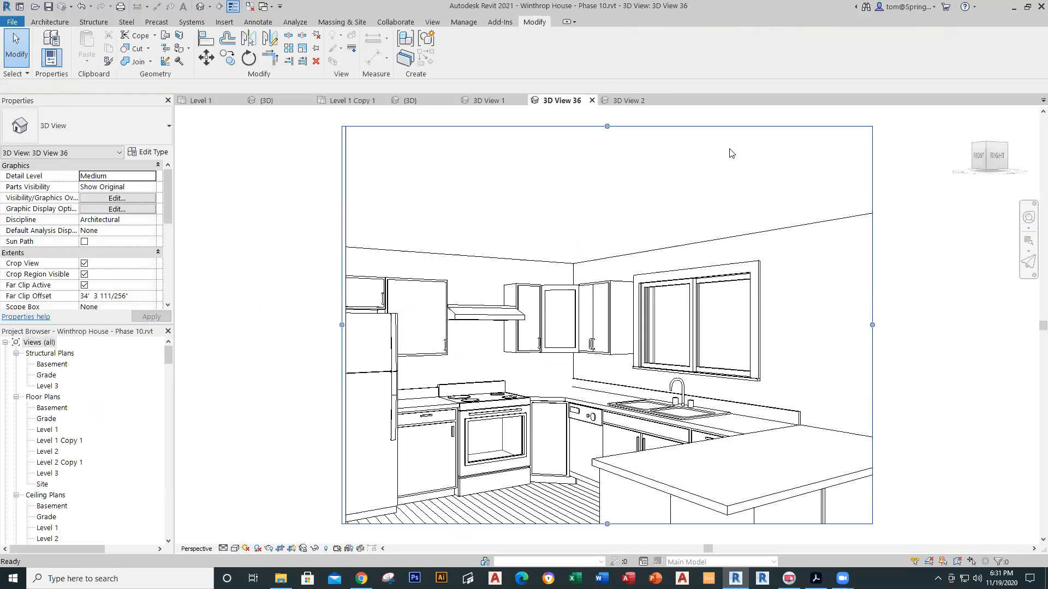
pyautogui.click(217, 104)
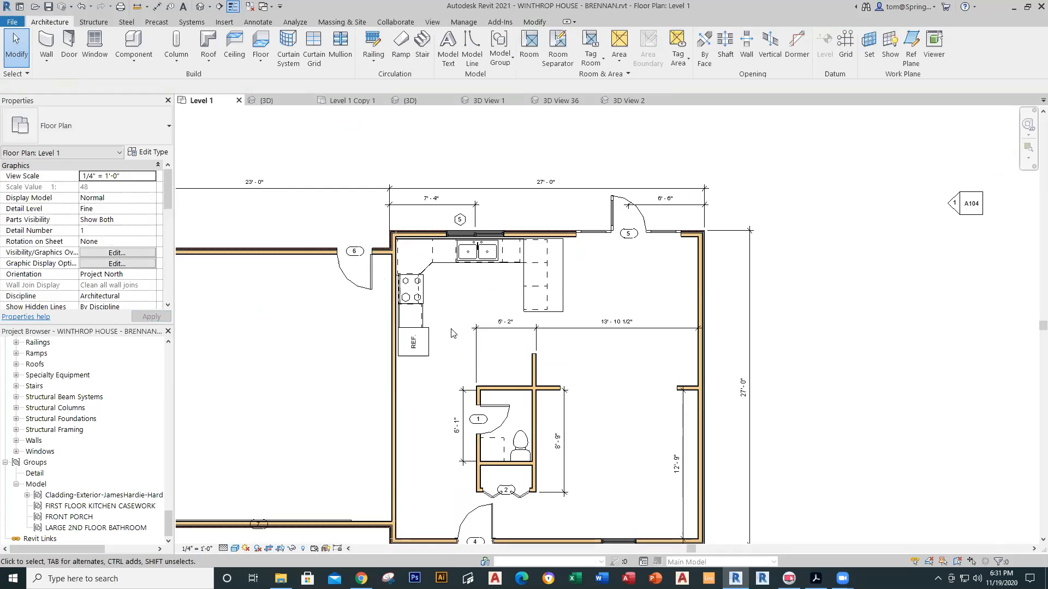
pyautogui.click(418, 258)
pyautogui.press('Down')
pyautogui.press('Right')
pyautogui.press('Down')
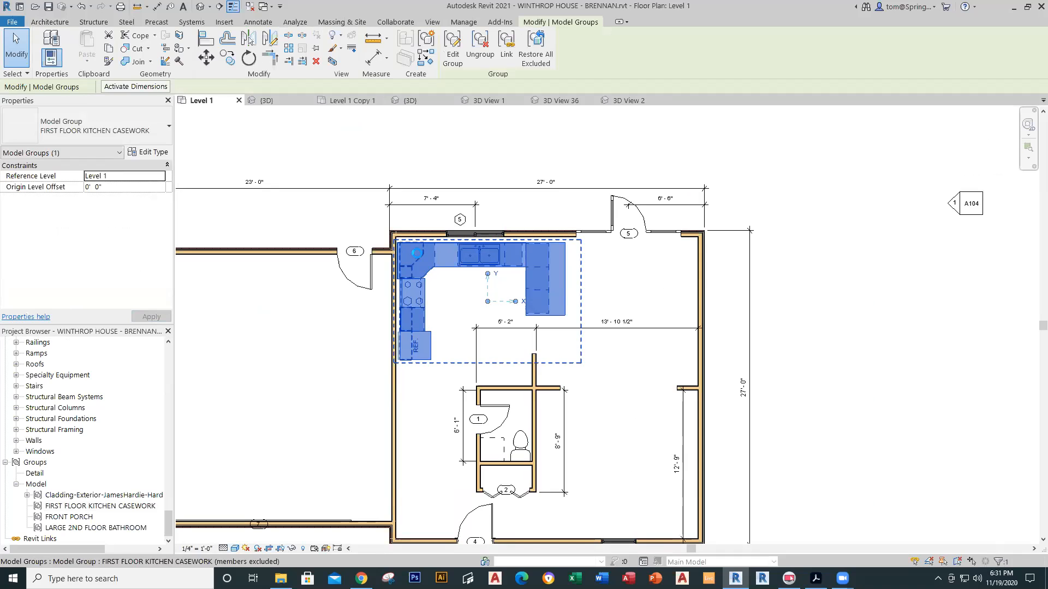
pyautogui.press('Right')
pyautogui.press('Up')
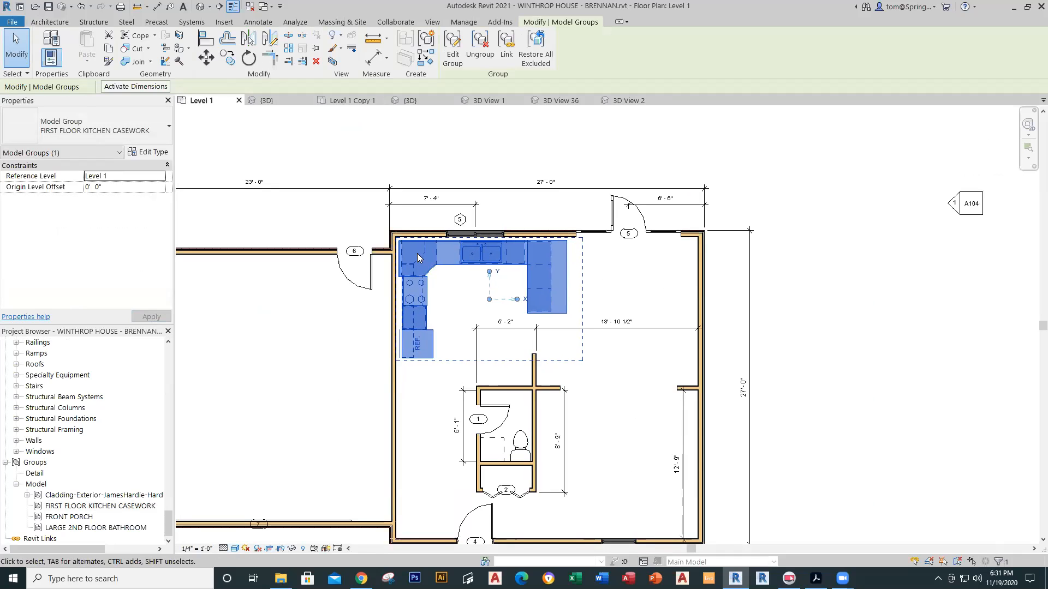
pyautogui.click(579, 158)
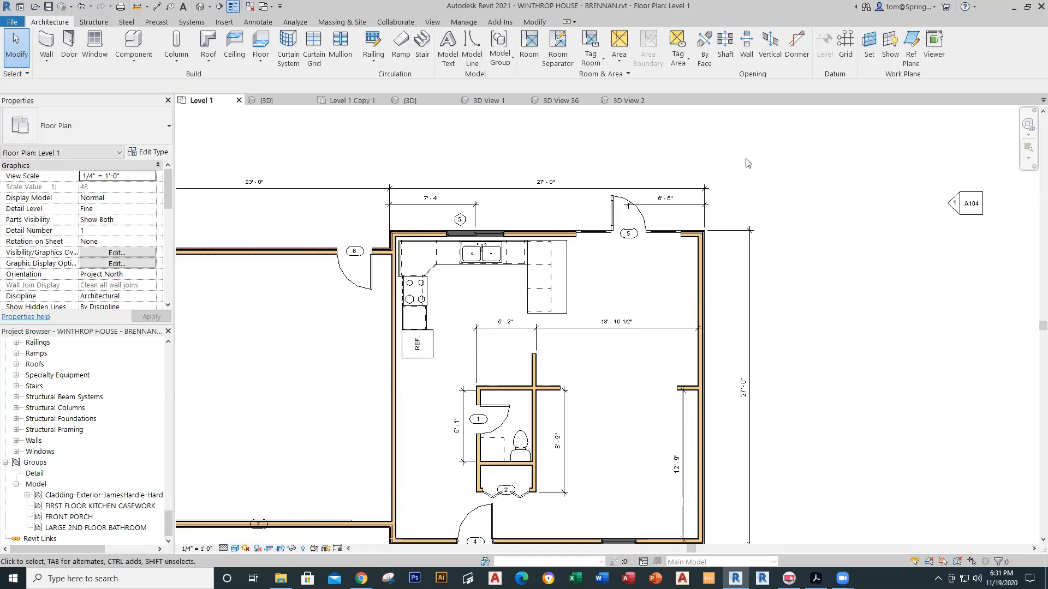
# Step: Review the kitchen casework in 3D View 36 and 3D View 2
pyautogui.click(561, 101)
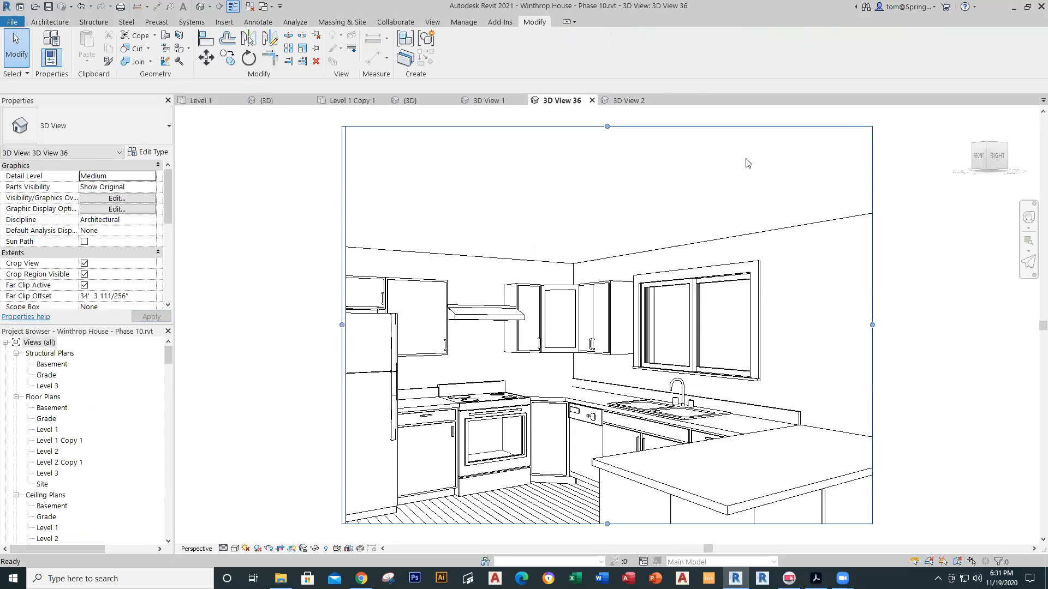
pyautogui.click(629, 101)
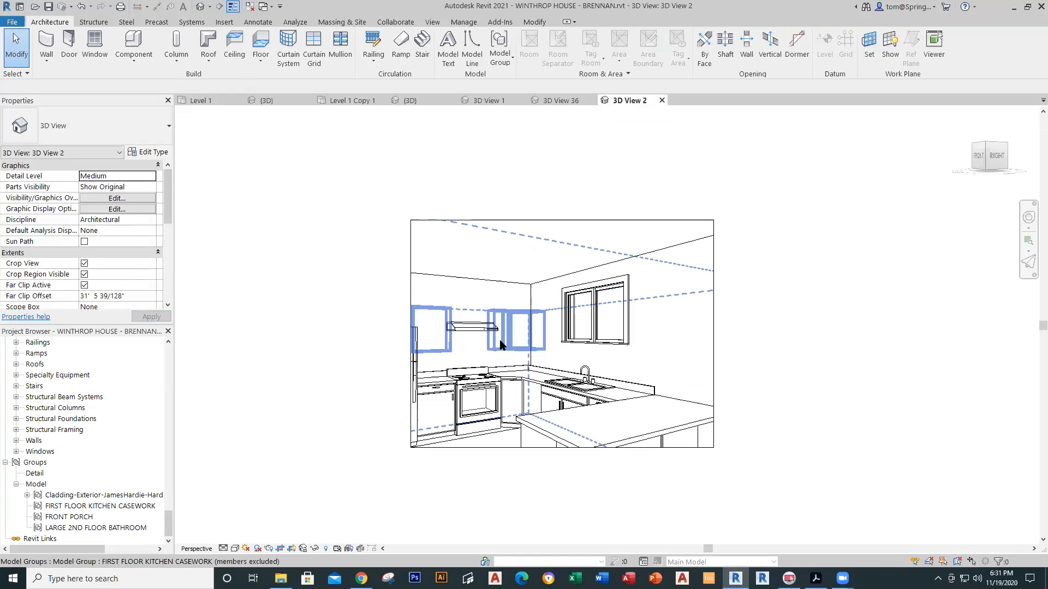
pyautogui.click(540, 383)
pyautogui.press('Escape')
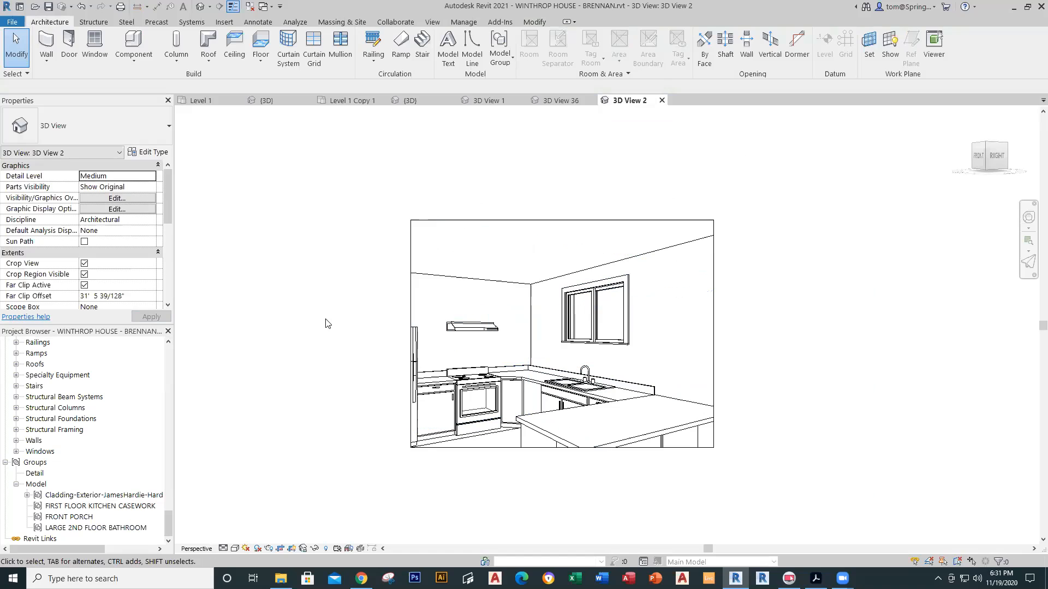
# Step: Back on the Level 1 plan, nudge the FIRST FLOOR KITCHEN CASEWORK group slightly upward
pyautogui.scroll(-1, 326, 324)
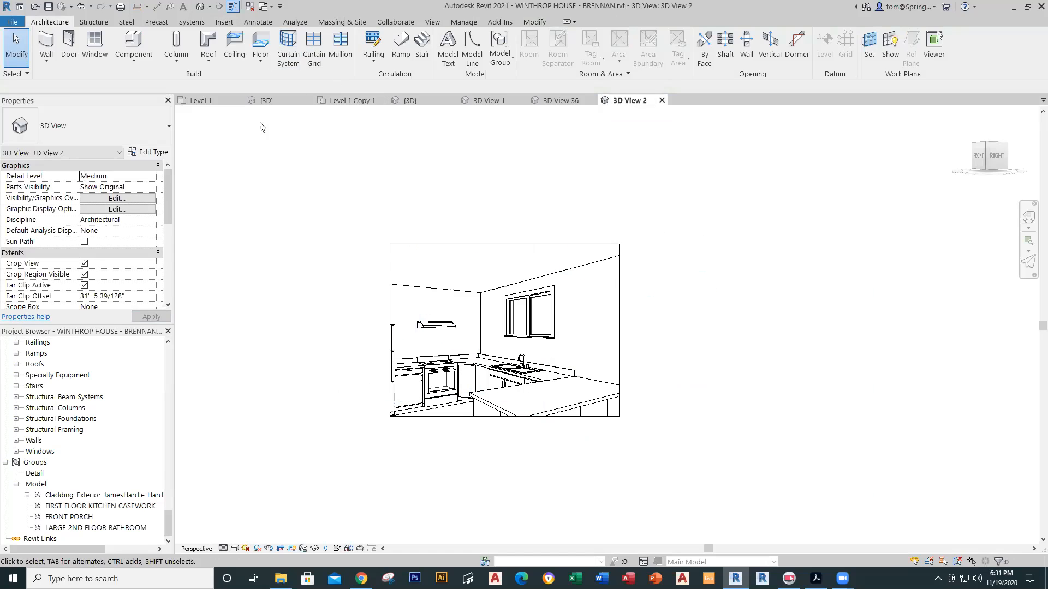
pyautogui.click(200, 101)
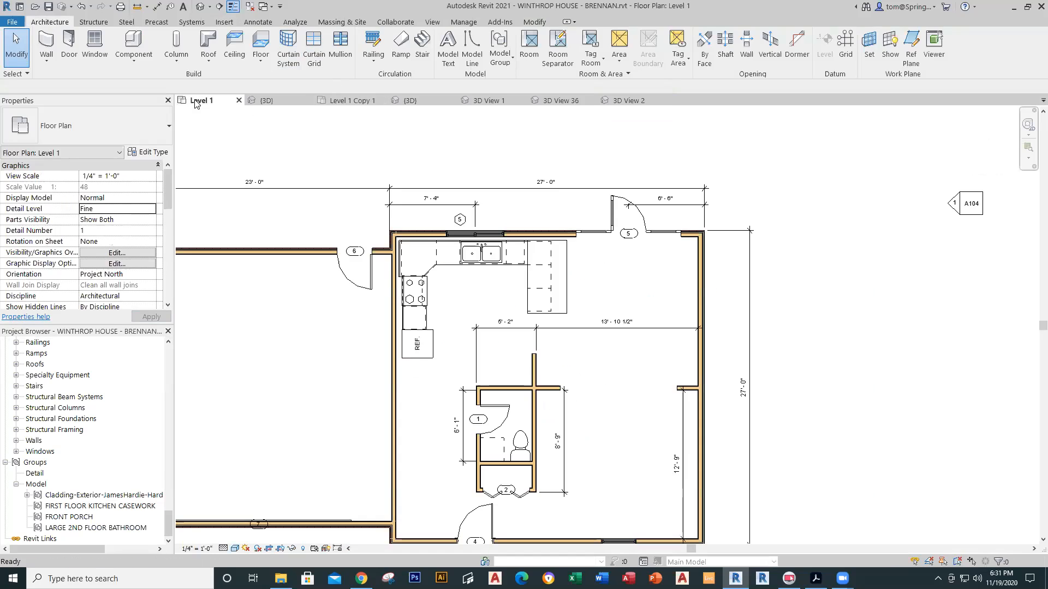
pyautogui.click(425, 348)
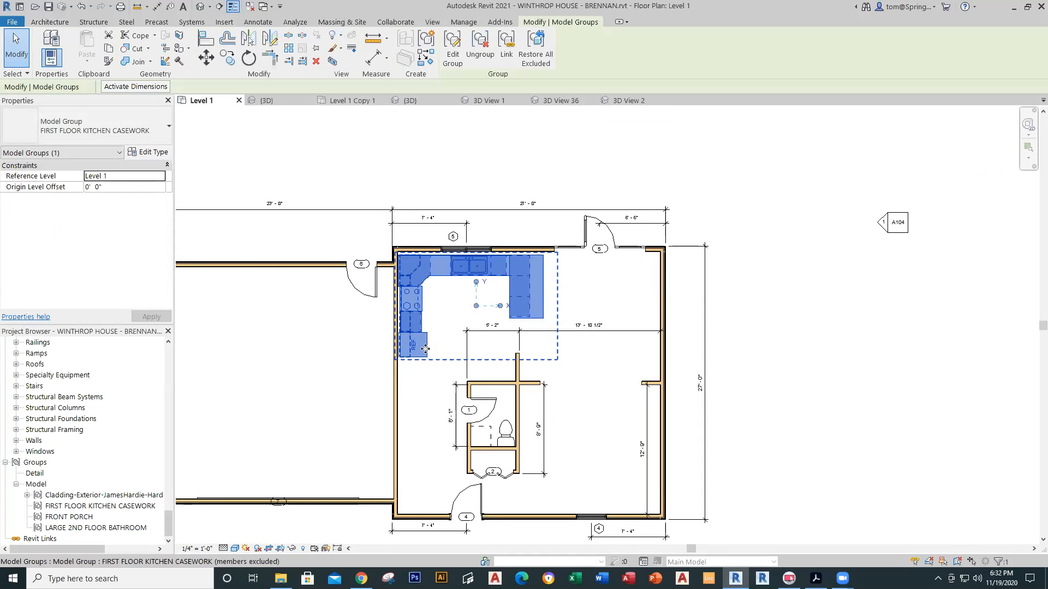
pyautogui.press('Up')
pyautogui.press('Up')
pyautogui.press('Up')
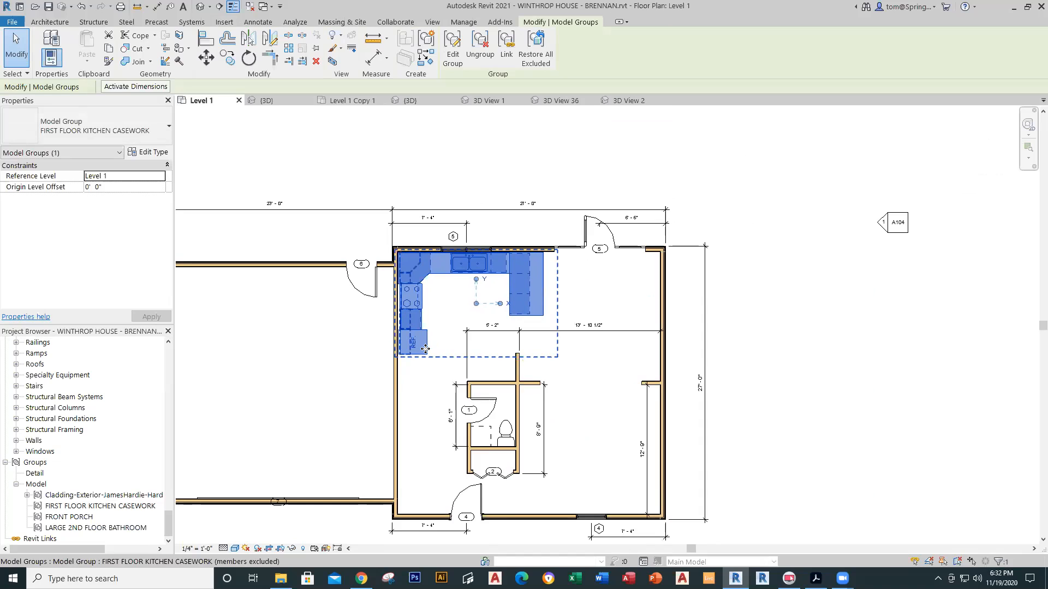
pyautogui.click(451, 147)
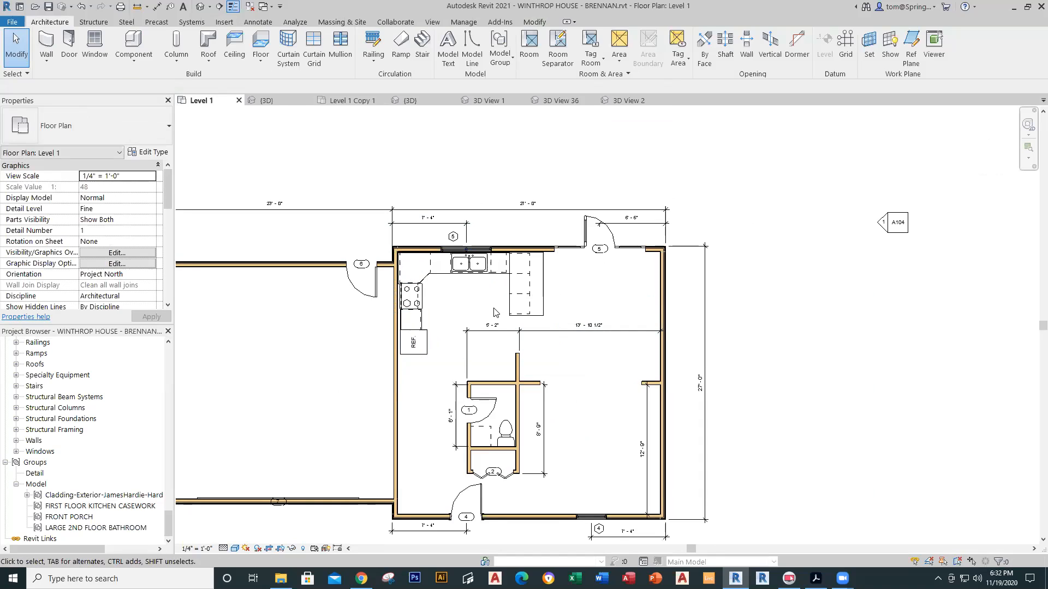
# Step: Start an architectural floor sketch on Level 1 using the Rectangle boundary tool
pyautogui.moveTo(589, 375); pyautogui.dragTo(586, 317, button='middle')
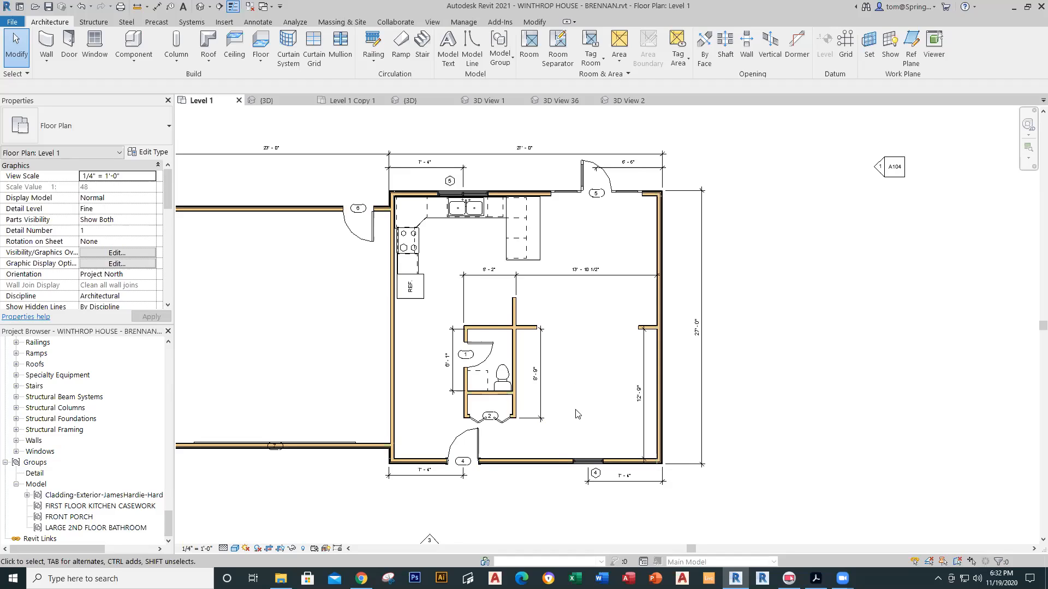
pyautogui.moveTo(578, 383); pyautogui.dragTo(617, 385, button='middle')
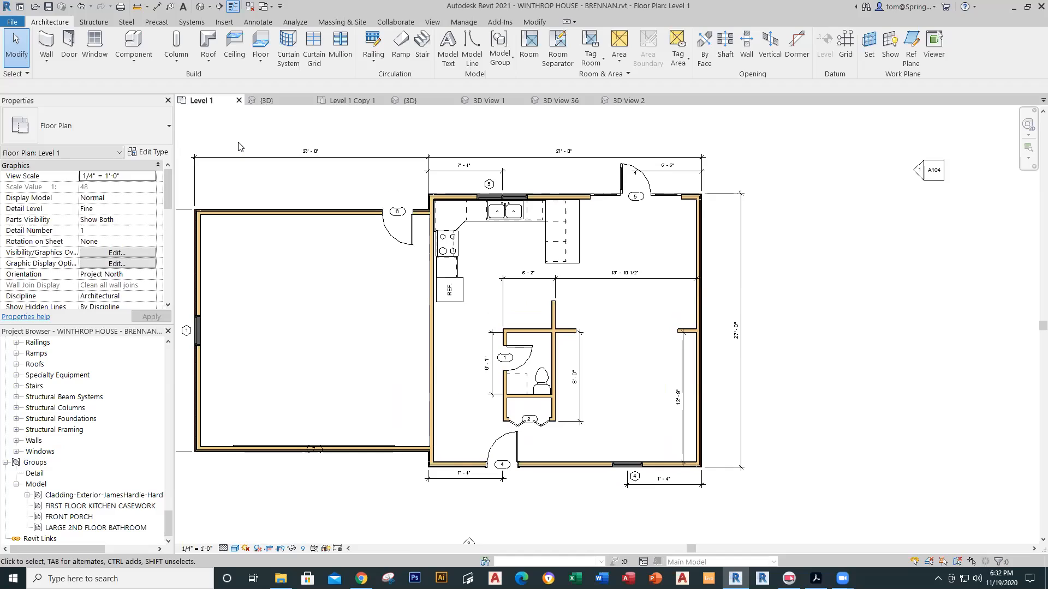
pyautogui.click(261, 60)
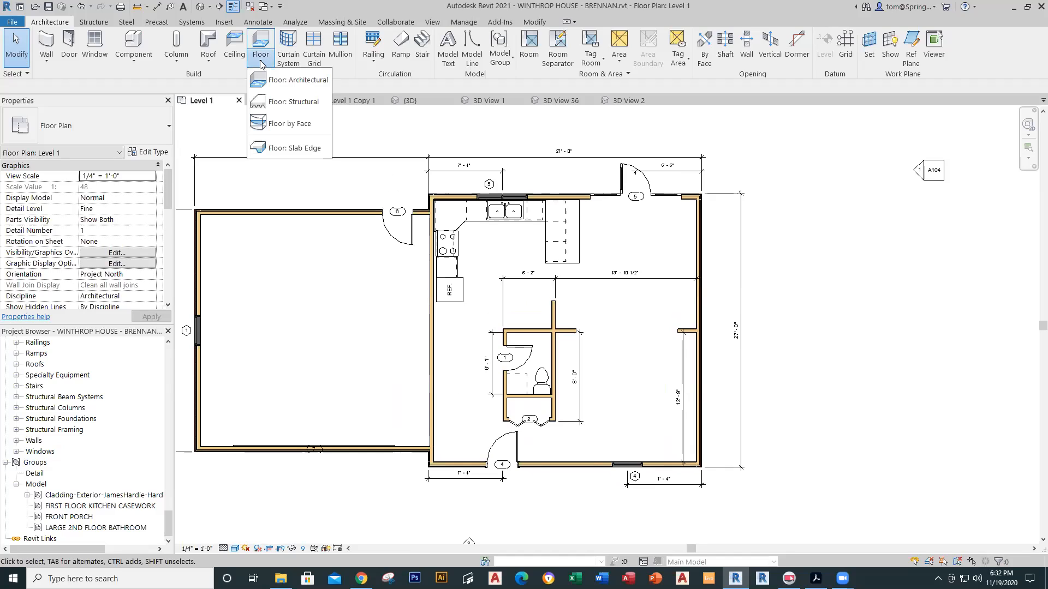
pyautogui.click(301, 81)
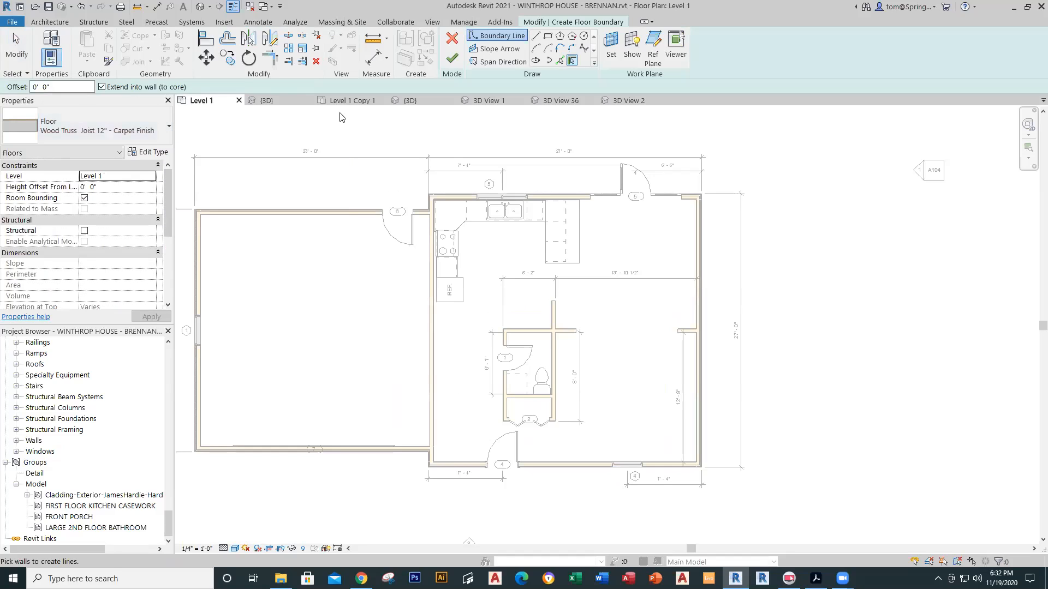
pyautogui.click(548, 37)
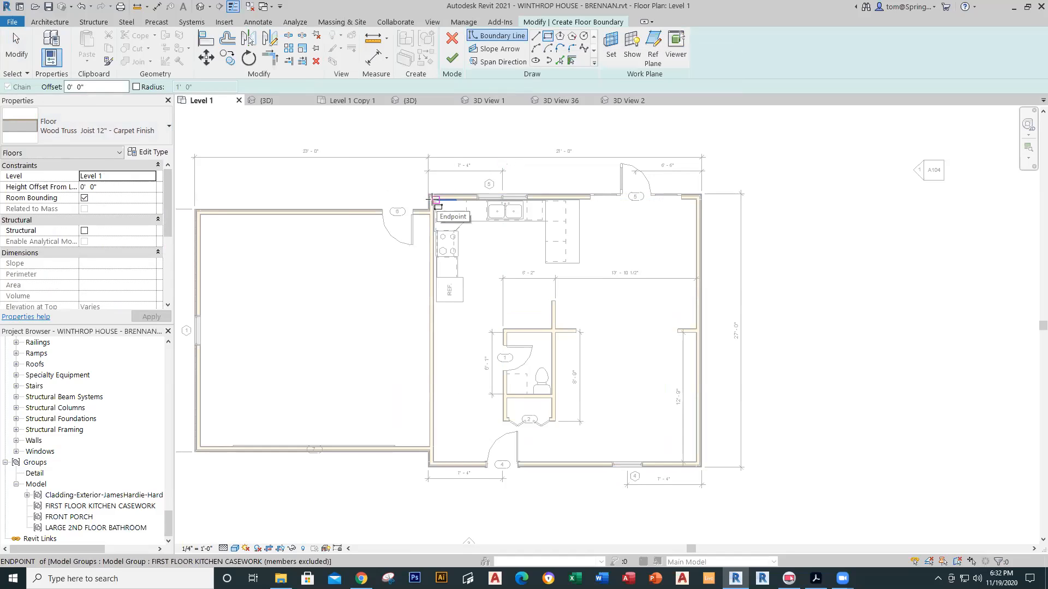
# Step: Draw the Wood Truss Joist 12" - Carpet Finish floor from the kitchen wall corner to the lower-right corner
pyautogui.scroll(5, 432, 199)
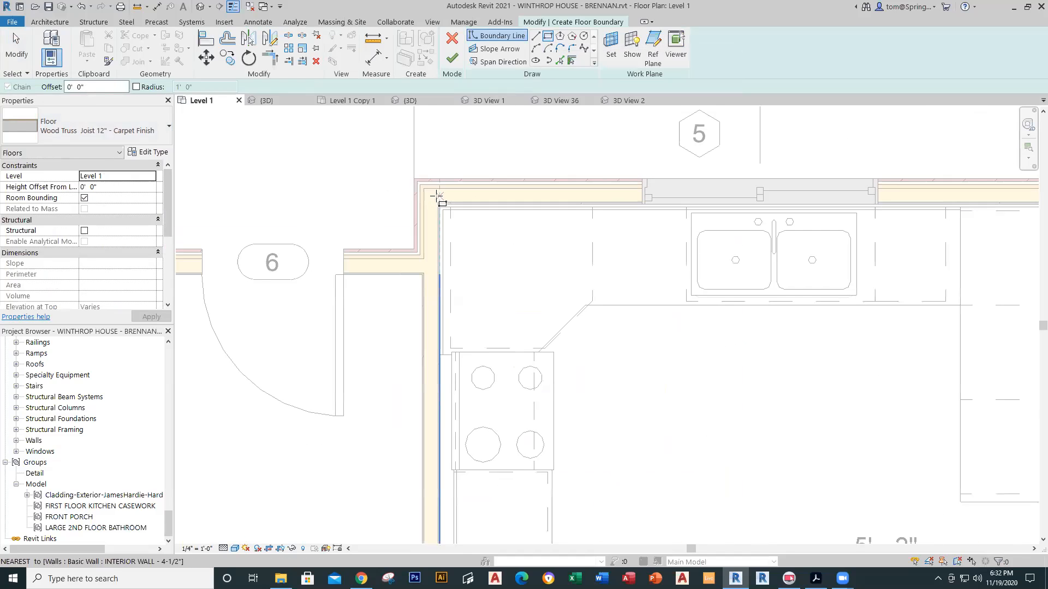
pyautogui.click(436, 203)
pyautogui.scroll(-6, 562, 299)
pyautogui.scroll(-1, 633, 420)
pyautogui.moveTo(633, 421); pyautogui.dragTo(368, 352, button='middle')
pyautogui.scroll(4, 516, 482)
pyautogui.scroll(5, 517, 497)
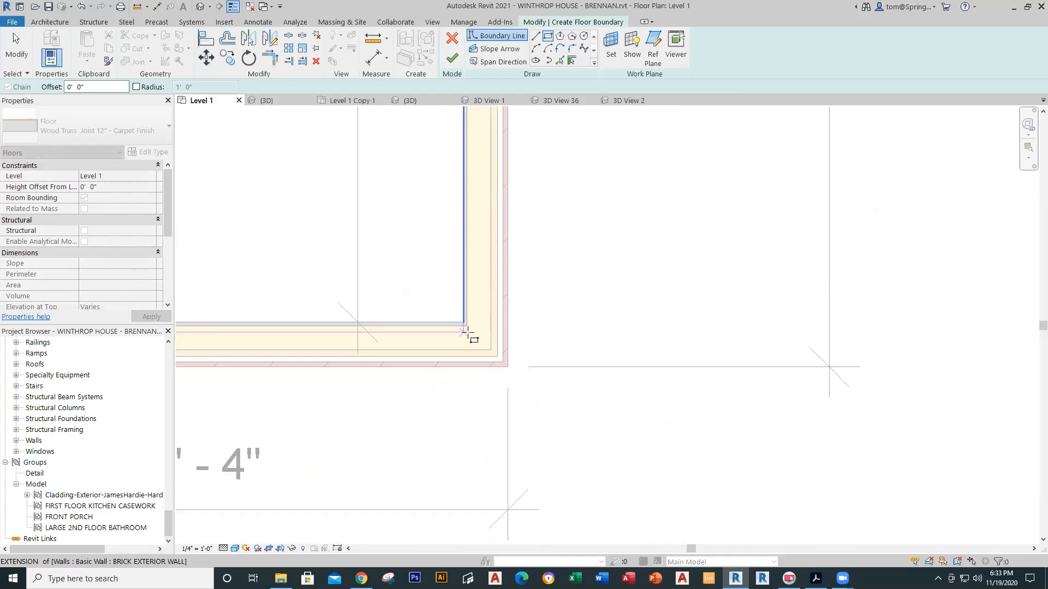
pyautogui.scroll(2, 468, 322)
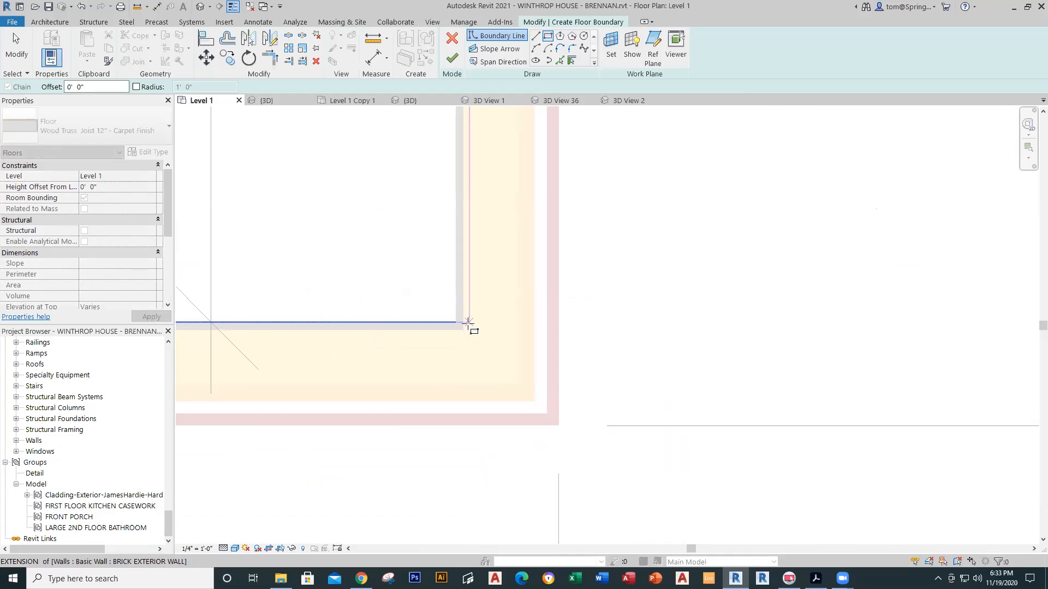
pyautogui.click(464, 330)
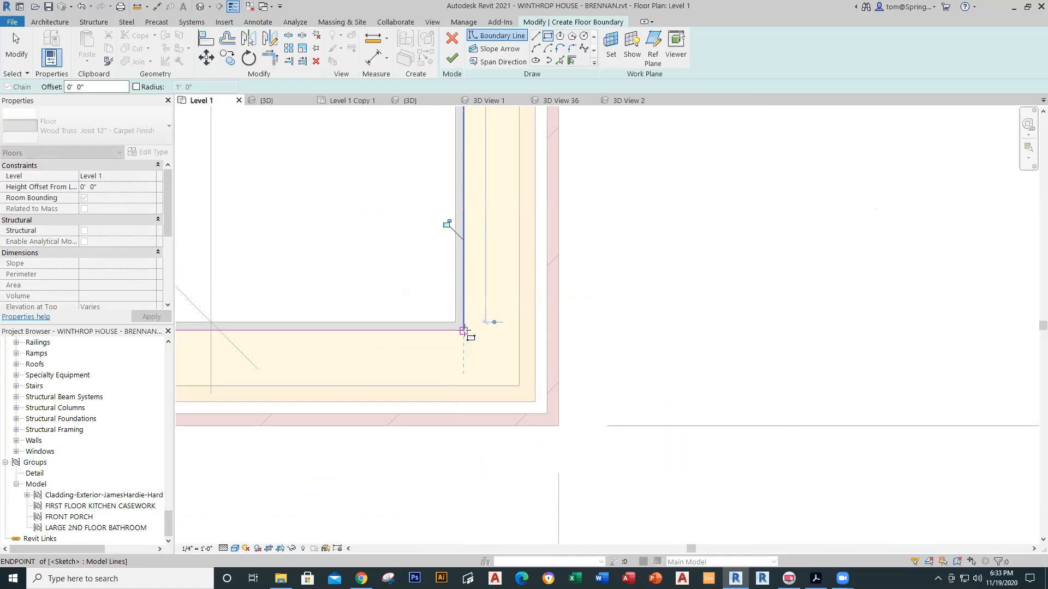
pyautogui.click(452, 58)
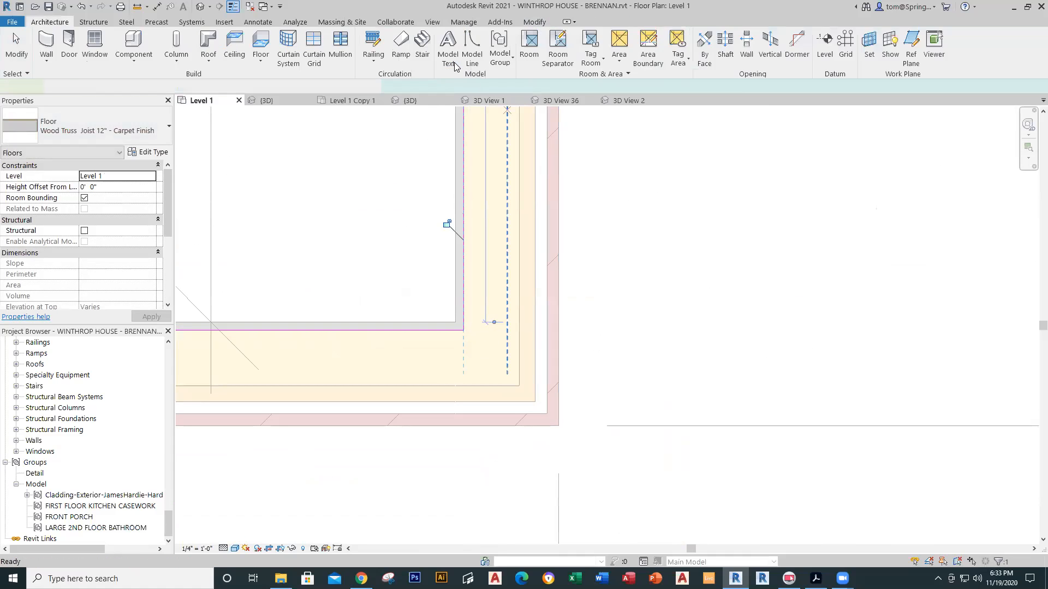
pyautogui.scroll(-4, 424, 334)
# Step: Turn on Floors in the Level 1 plan's Visibility/Graphics settings
pyautogui.moveTo(425, 322); pyautogui.dragTo(602, 370, button='middle')
pyautogui.scroll(-1, 556, 339)
pyautogui.moveTo(551, 339); pyautogui.dragTo(544, 363, button='middle')
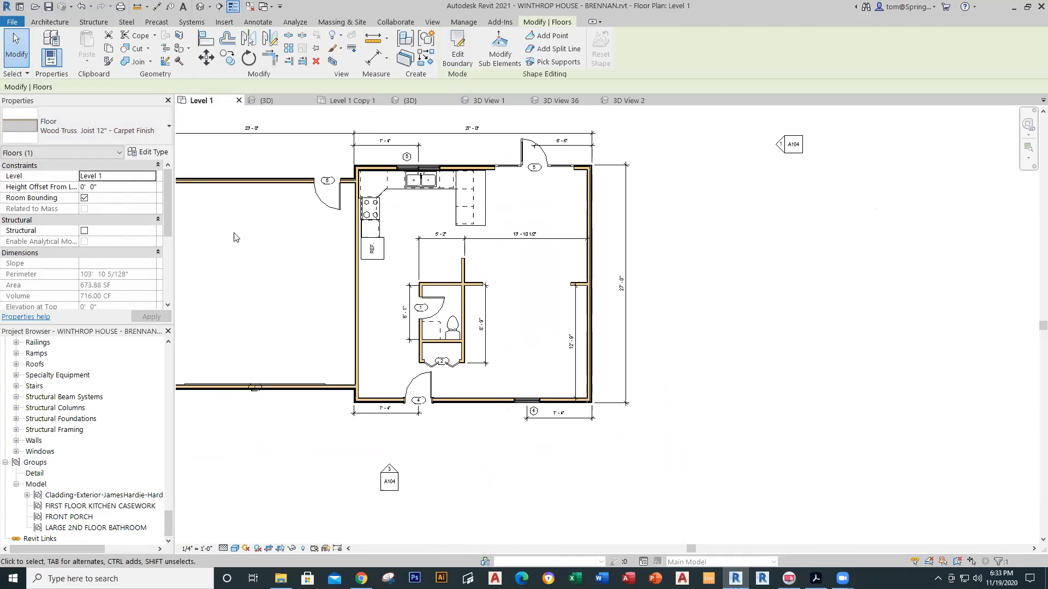
pyautogui.press('v')
pyautogui.press('g')
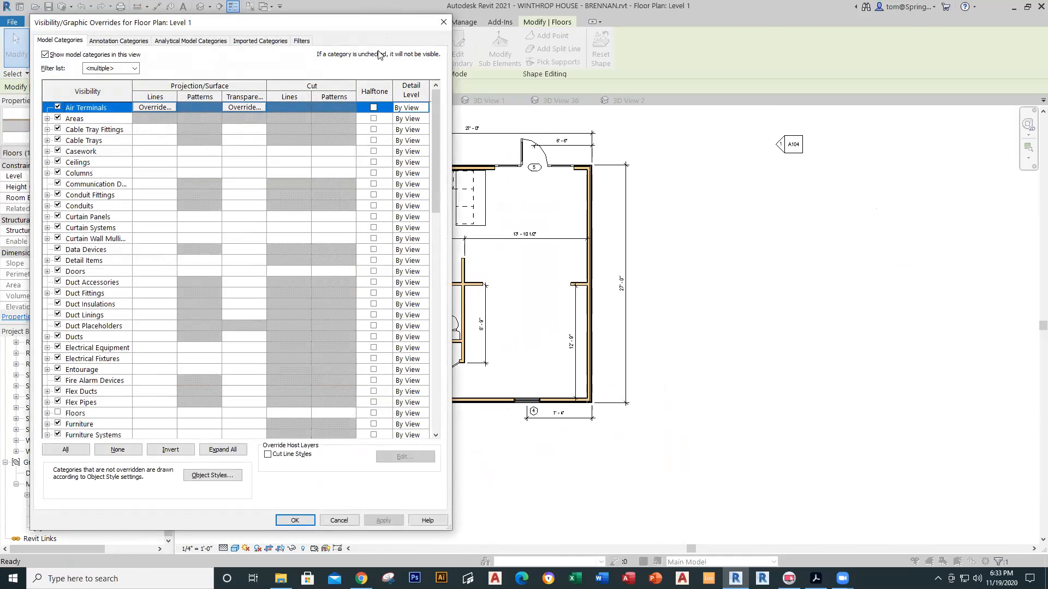
pyautogui.click(442, 22)
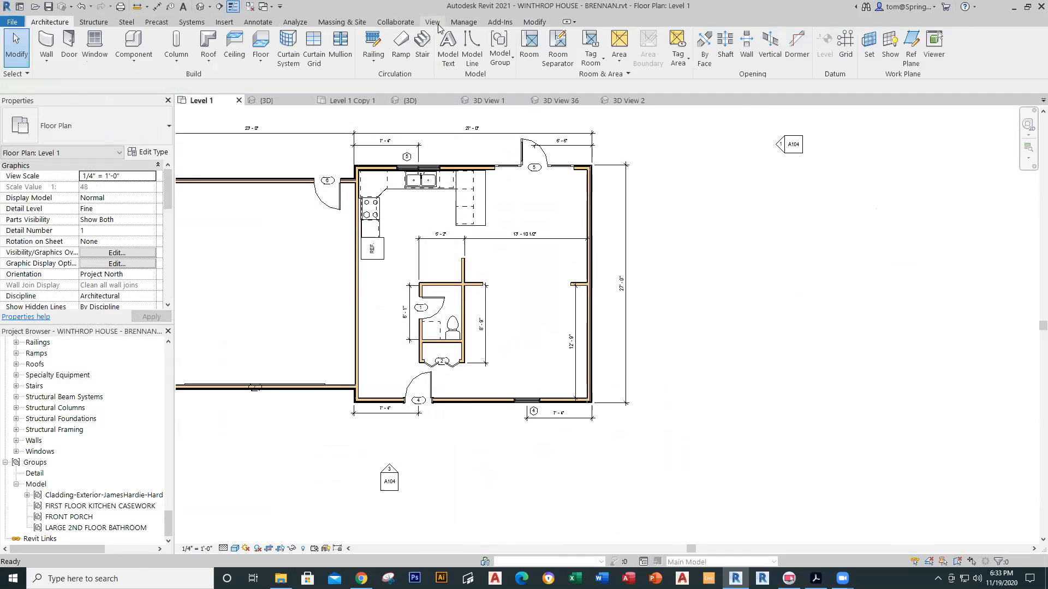
pyautogui.click(436, 24)
pyautogui.click(99, 60)
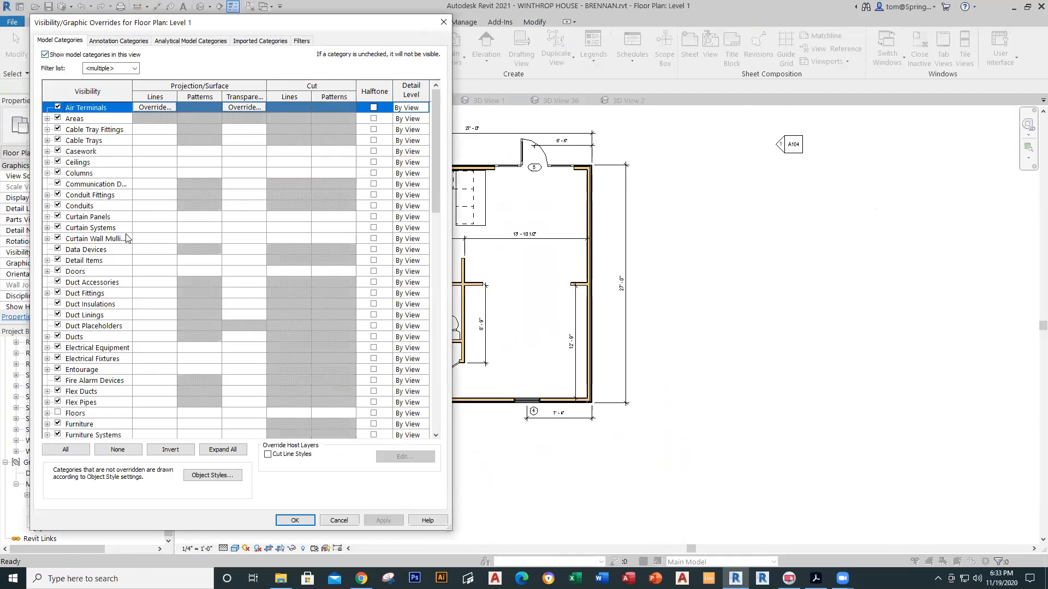
pyautogui.click(57, 413)
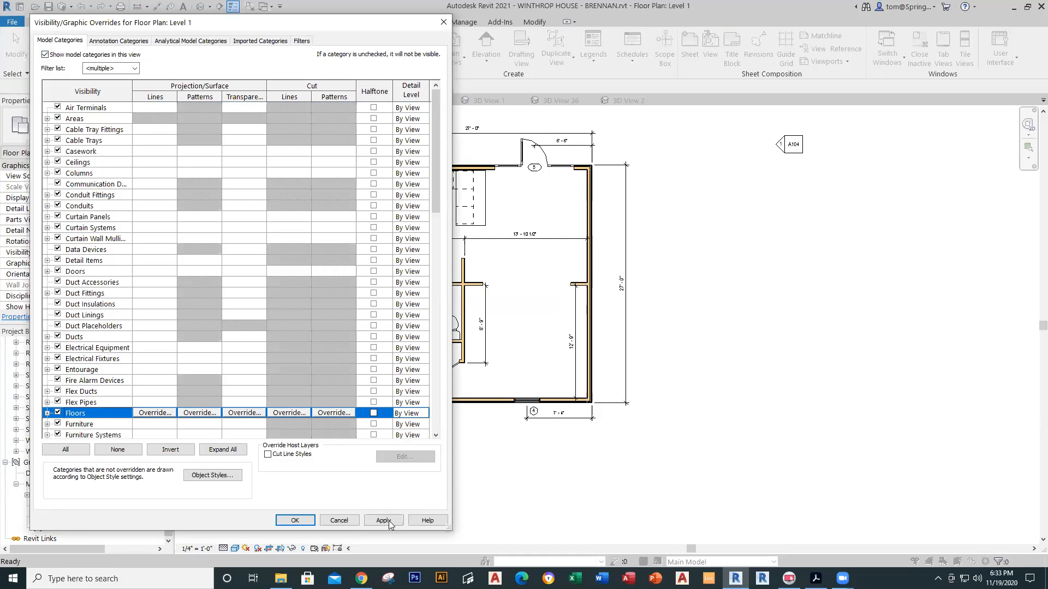
pyautogui.click(385, 520)
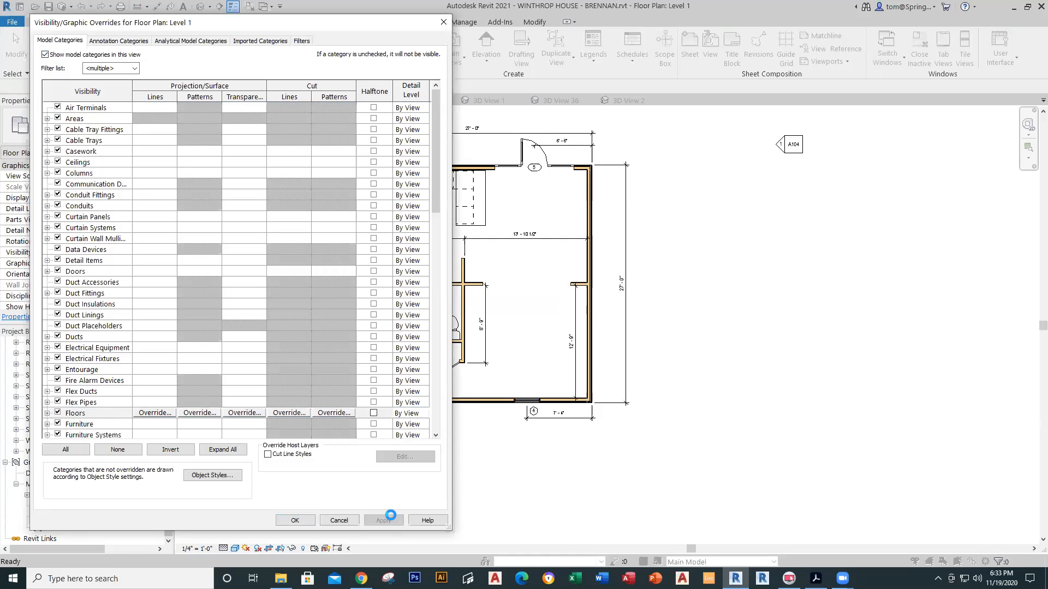
pyautogui.click(294, 520)
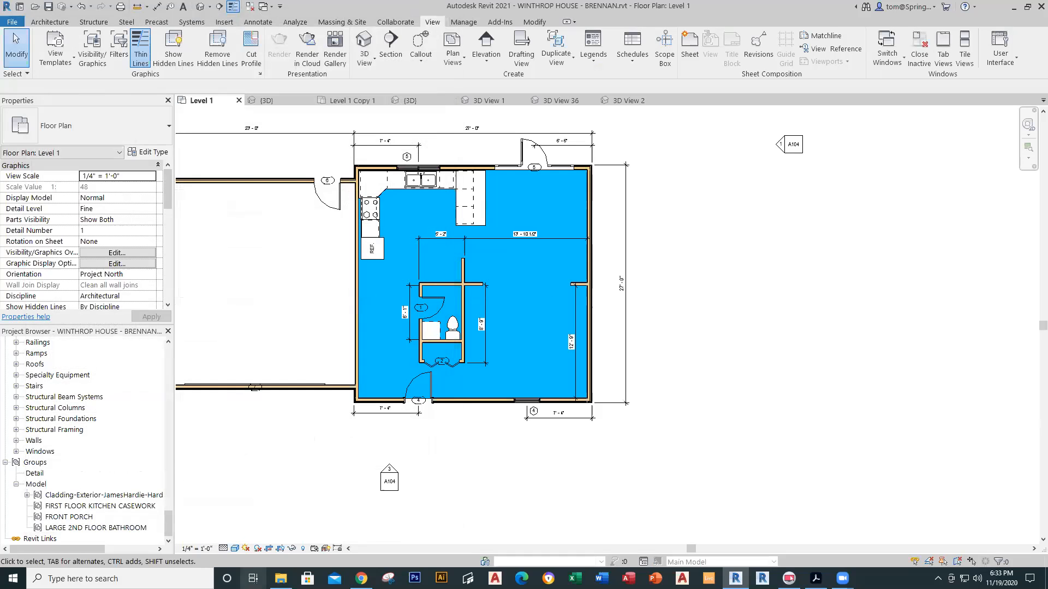
# Step: Switch the plan's visual style to Consistent Colors, then to Realistic
pyautogui.click(237, 547)
pyautogui.click(253, 525)
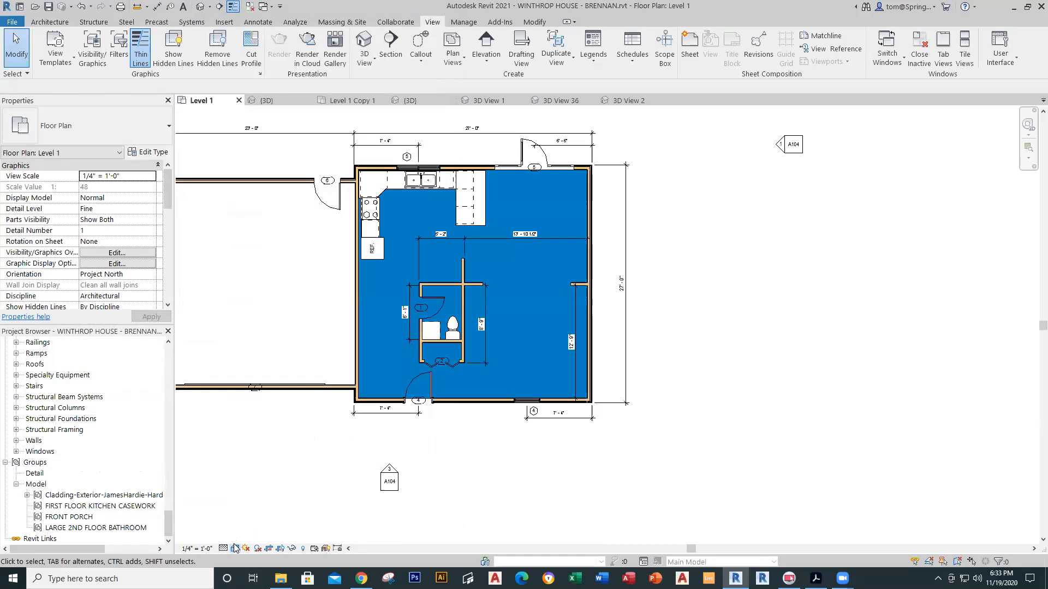
pyautogui.click(237, 547)
pyautogui.click(253, 537)
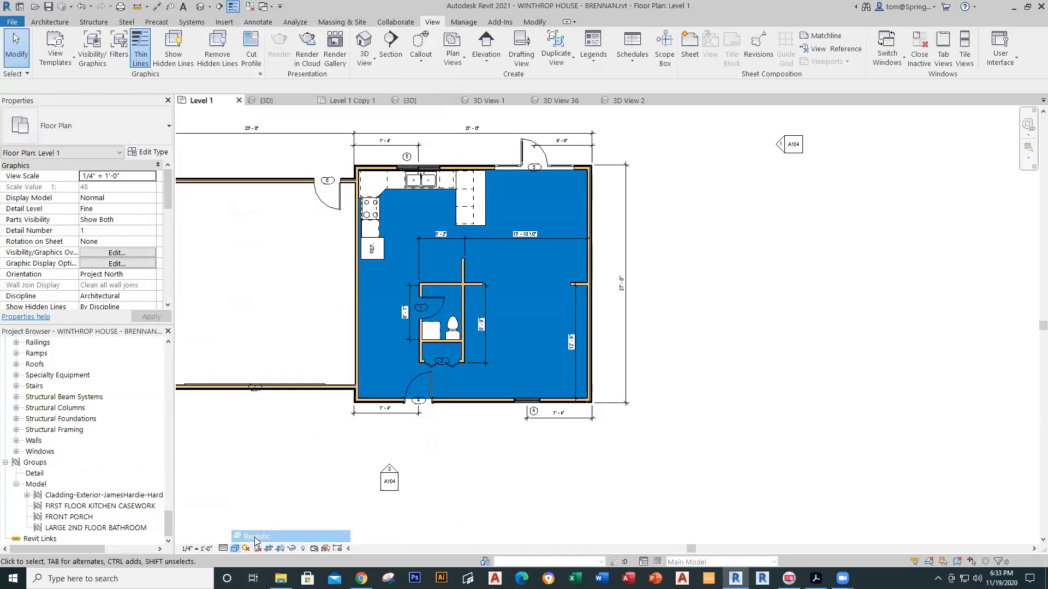
pyautogui.scroll(4, 540, 255)
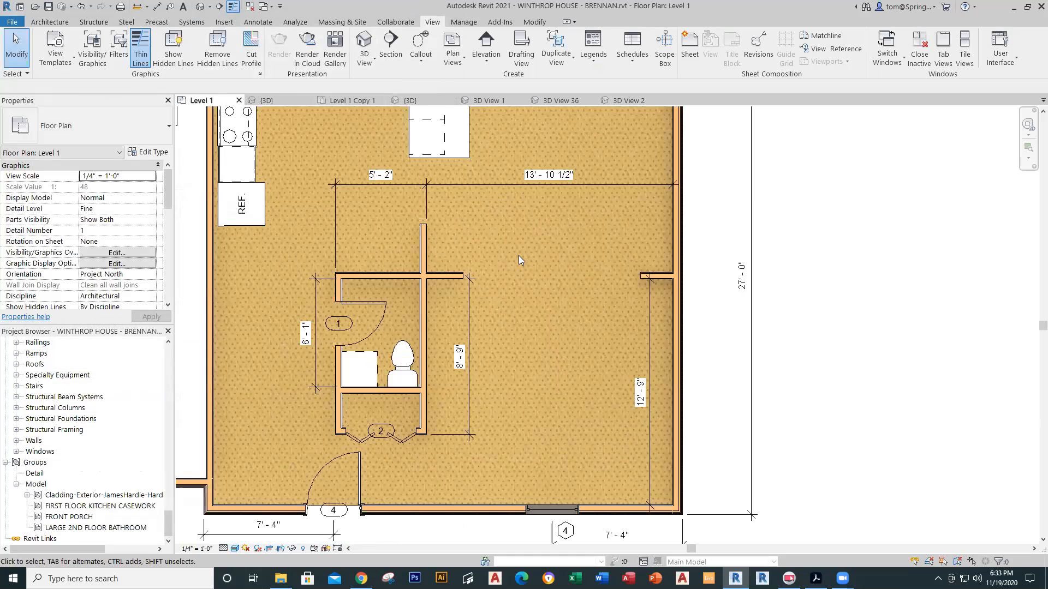
pyautogui.scroll(-3, 519, 256)
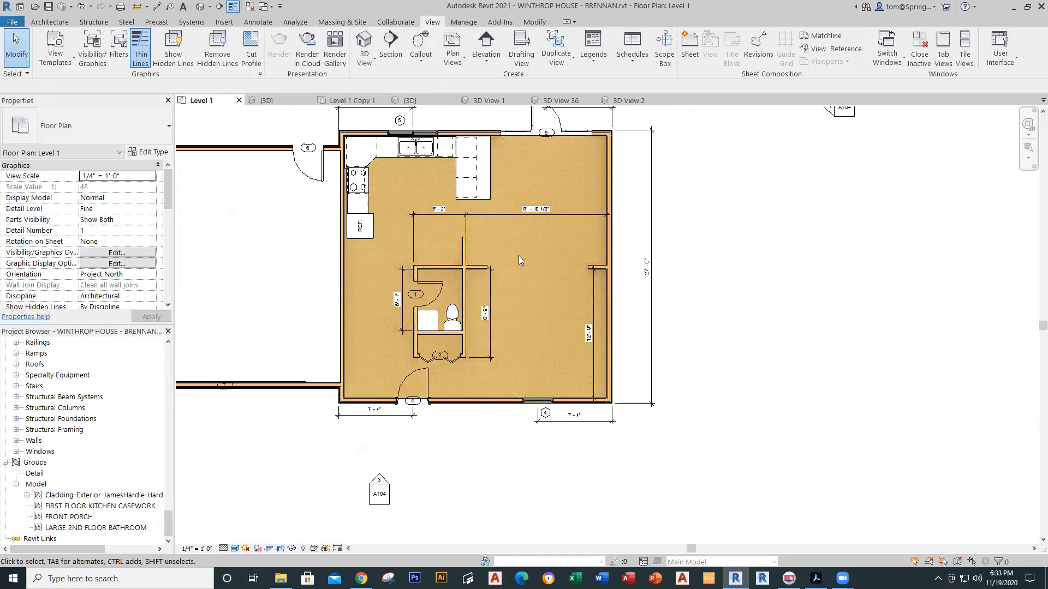
pyautogui.scroll(-2, 518, 259)
pyautogui.moveTo(519, 256); pyautogui.dragTo(528, 308, button='middle')
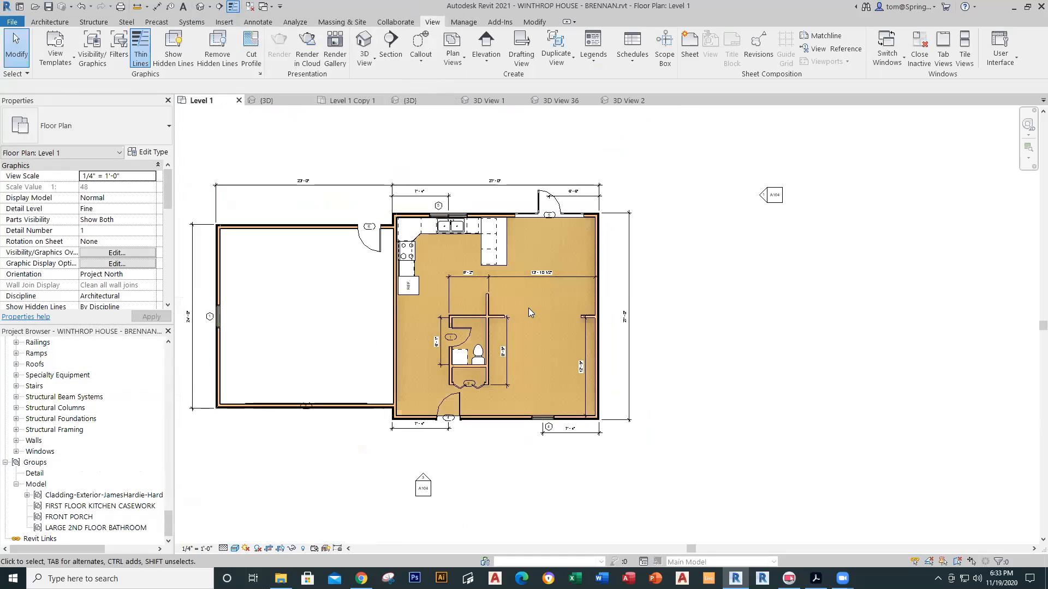
# Step: Place a camera with its eye in the kitchen aimed toward the lower right, and enlarge its crop frame
pyautogui.click(210, 10)
pyautogui.click(434, 169)
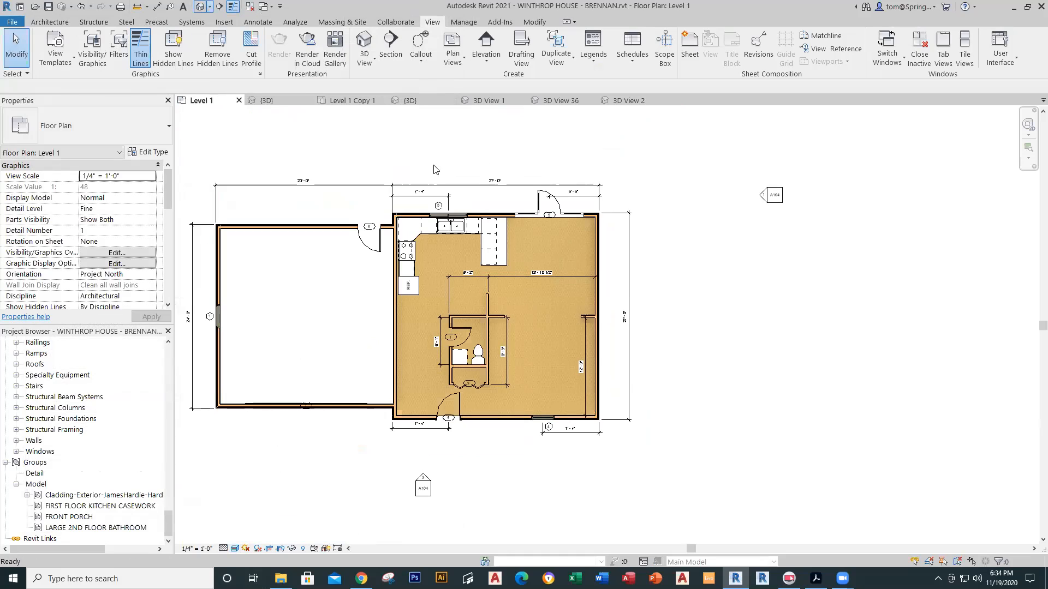
pyautogui.click(522, 235)
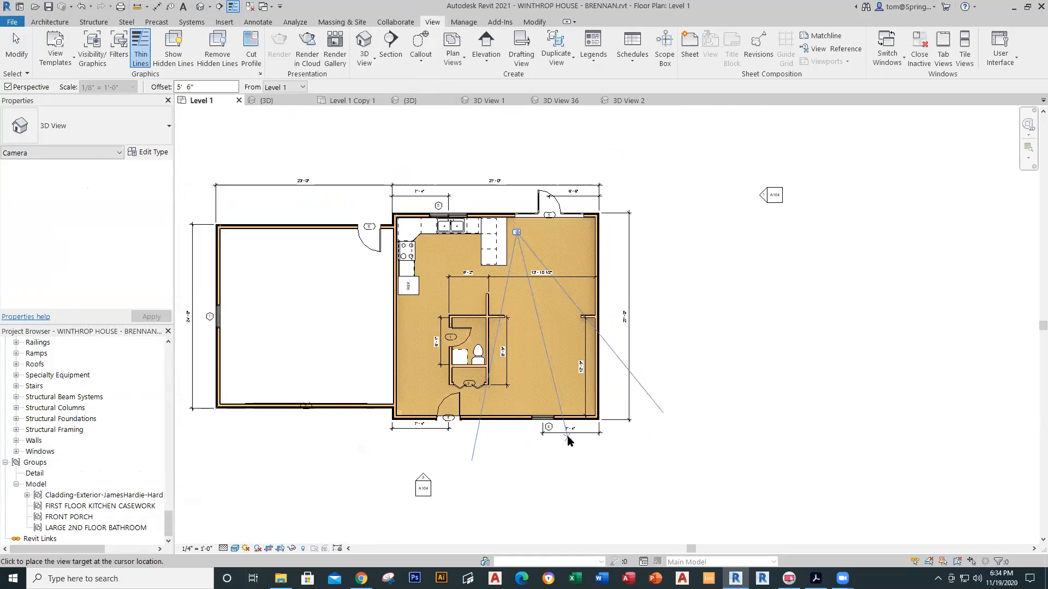
pyautogui.click(646, 426)
pyautogui.scroll(-3, 643, 429)
pyautogui.moveTo(606, 408); pyautogui.dragTo(509, 300, button='middle')
pyautogui.moveTo(526, 369); pyautogui.dragTo(527, 525)
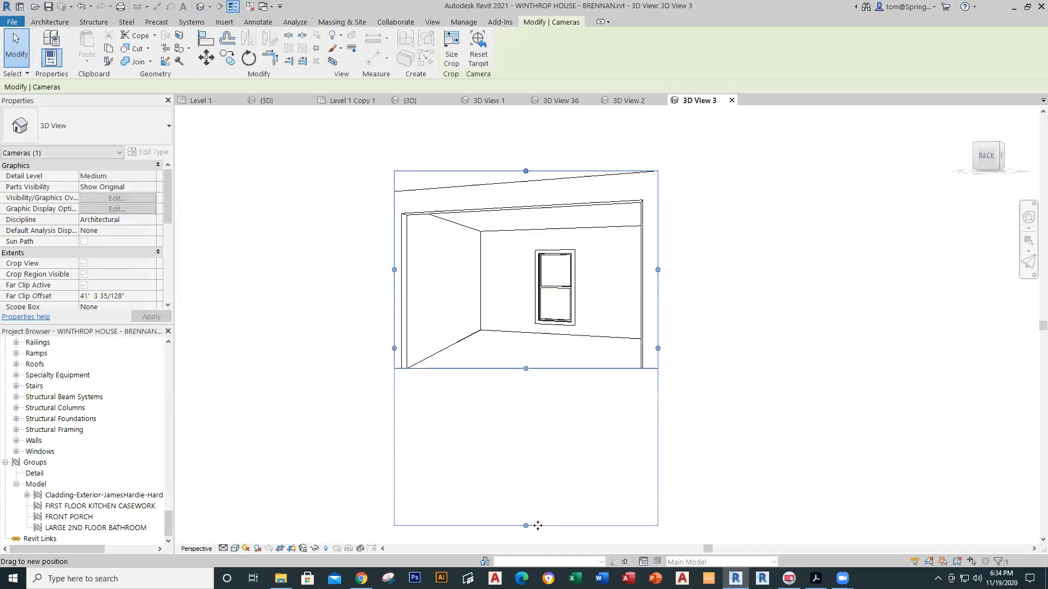
pyautogui.moveTo(394, 350); pyautogui.dragTo(257, 350)
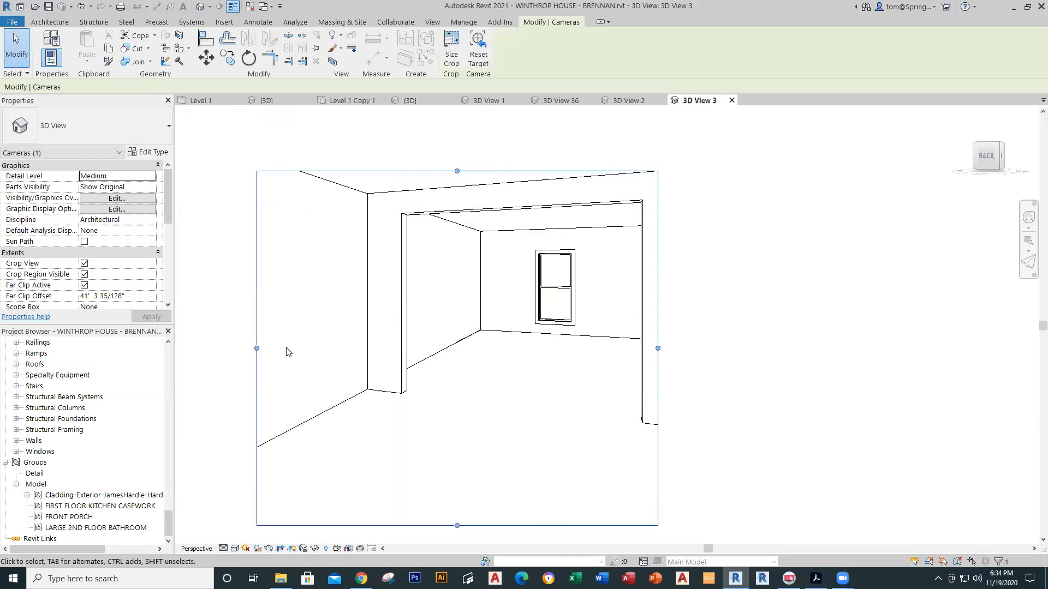
# Step: Set the camera view to Realistic and return to the Level 1 plan
pyautogui.click(235, 549)
pyautogui.click(256, 536)
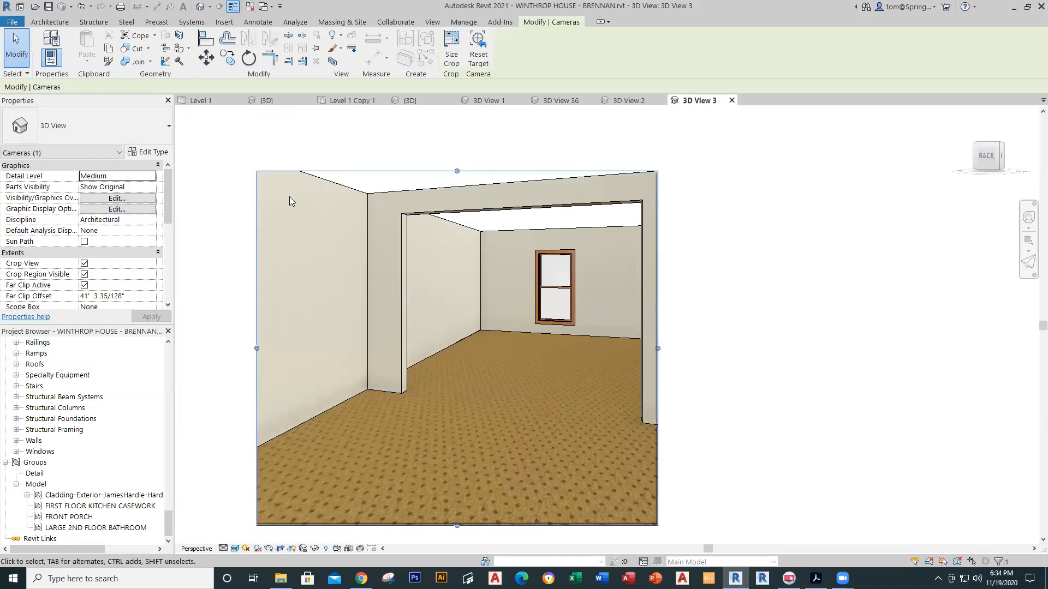
pyautogui.click(209, 102)
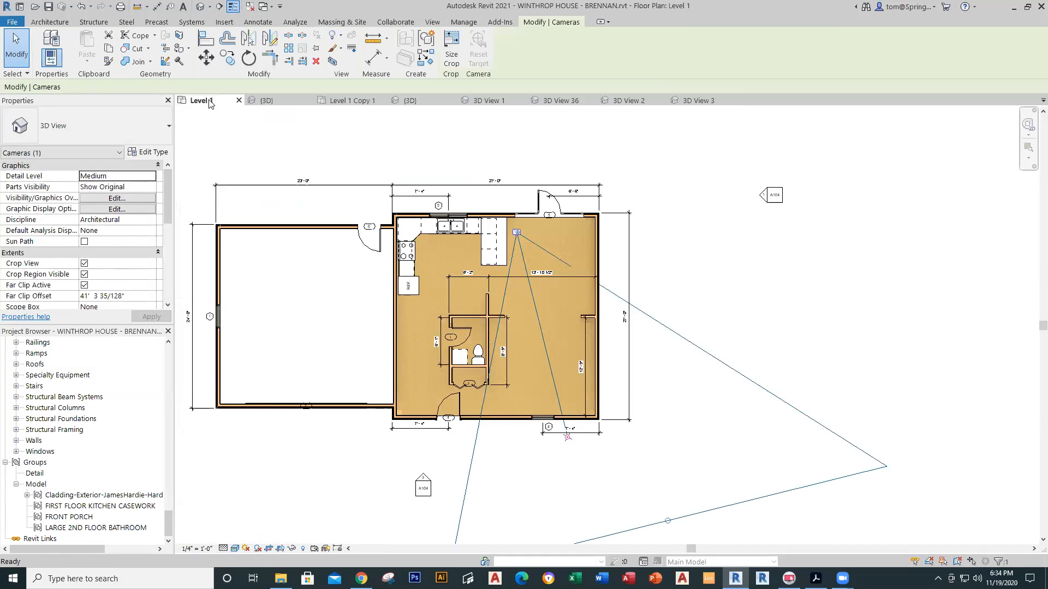
pyautogui.click(716, 307)
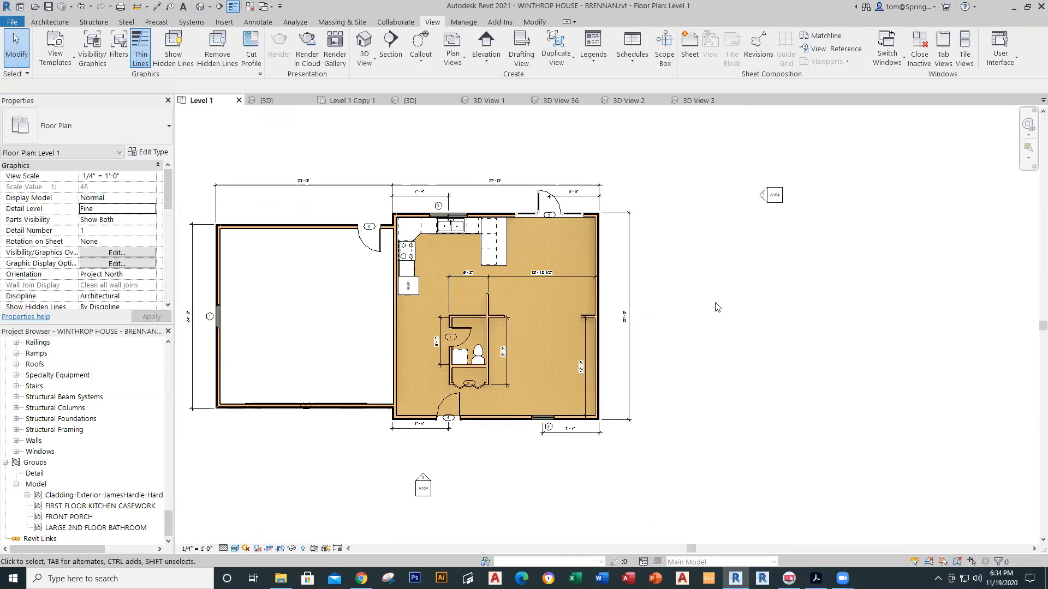
# Step: Start a sketched ceiling with a rectangular boundary
pyautogui.click(50, 22)
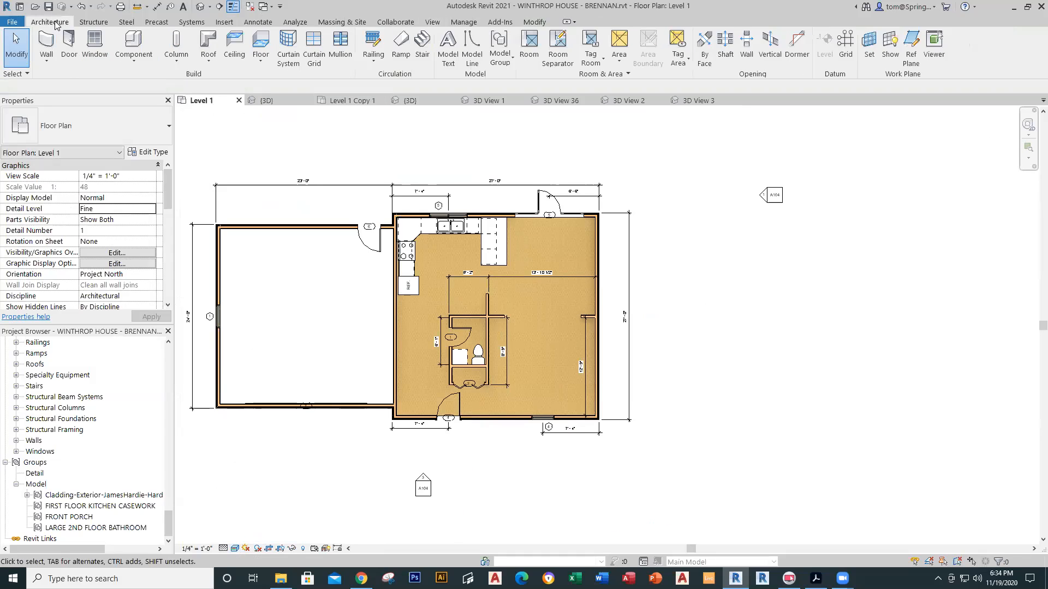
pyautogui.click(234, 46)
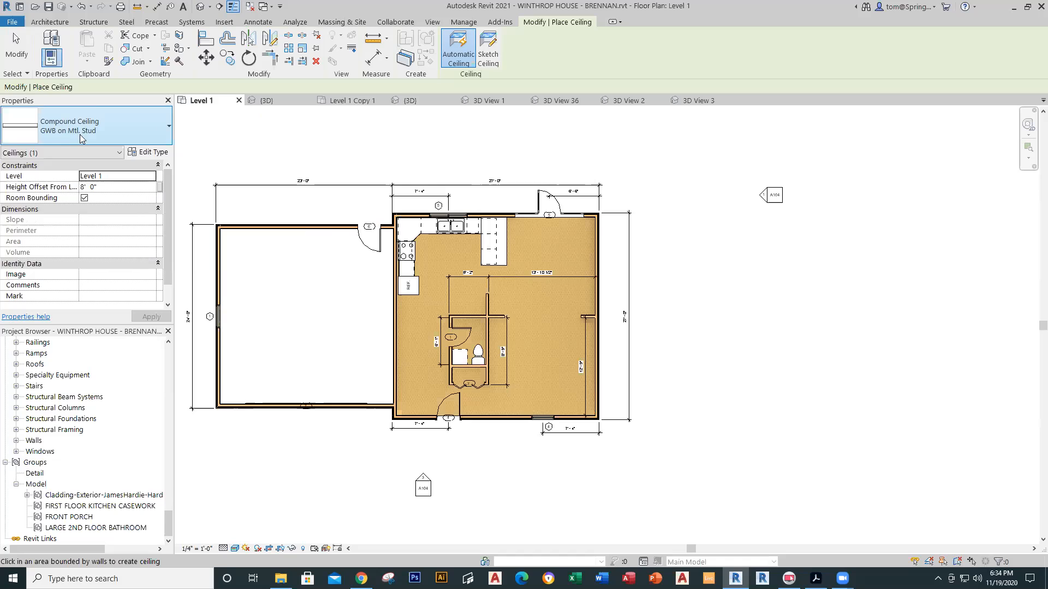
pyautogui.click(487, 52)
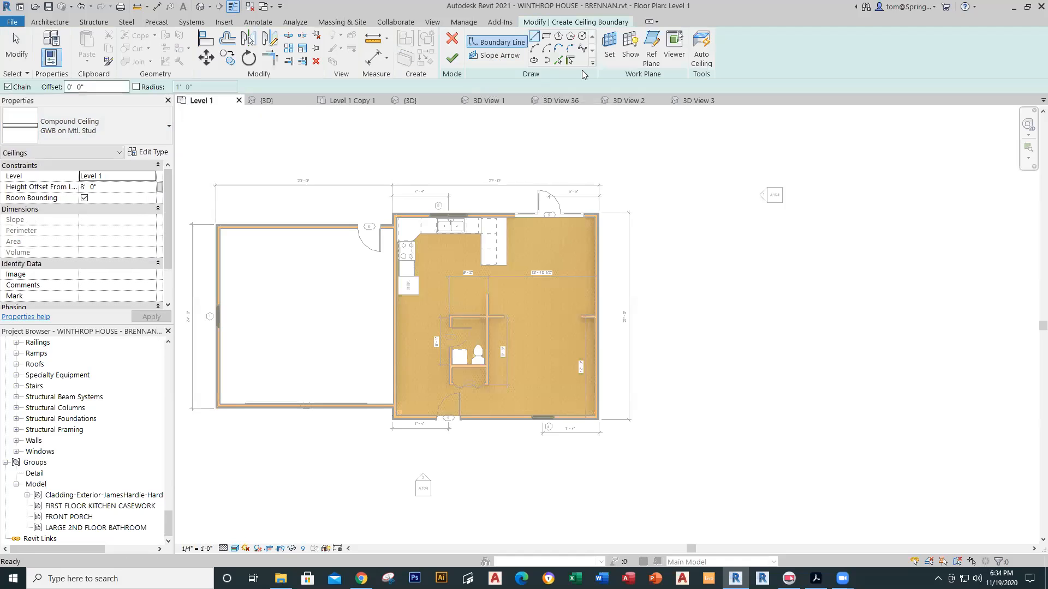
pyautogui.click(546, 36)
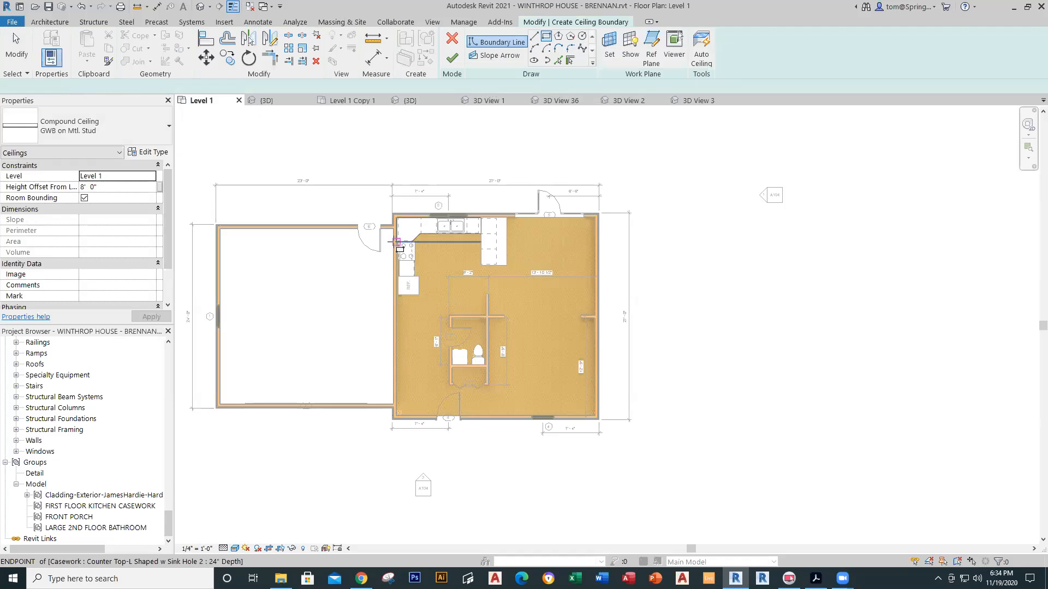
pyautogui.scroll(3, 401, 235)
pyautogui.scroll(5, 409, 226)
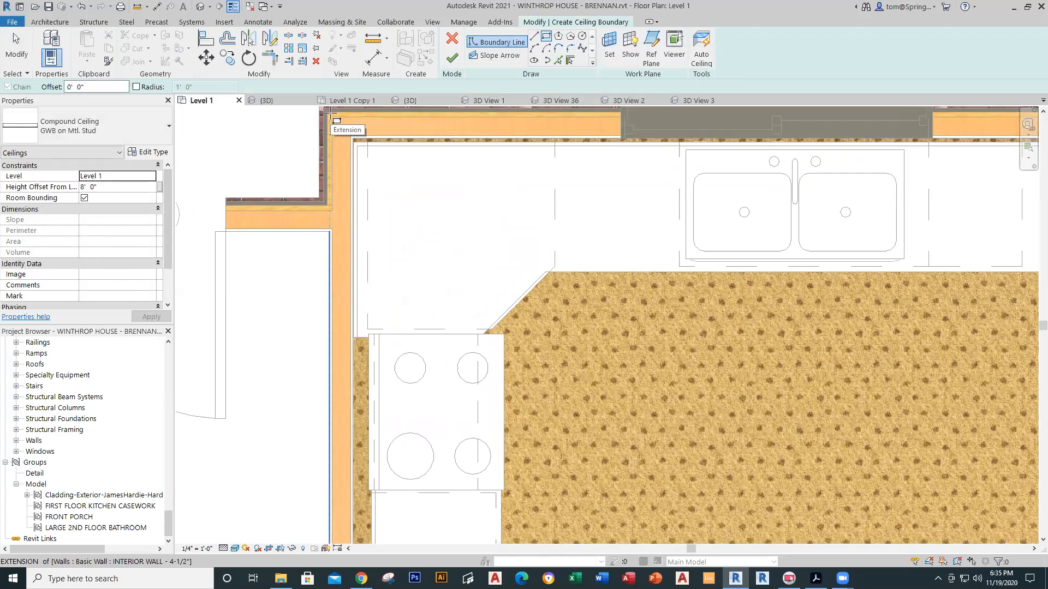
pyautogui.scroll(2, 331, 112)
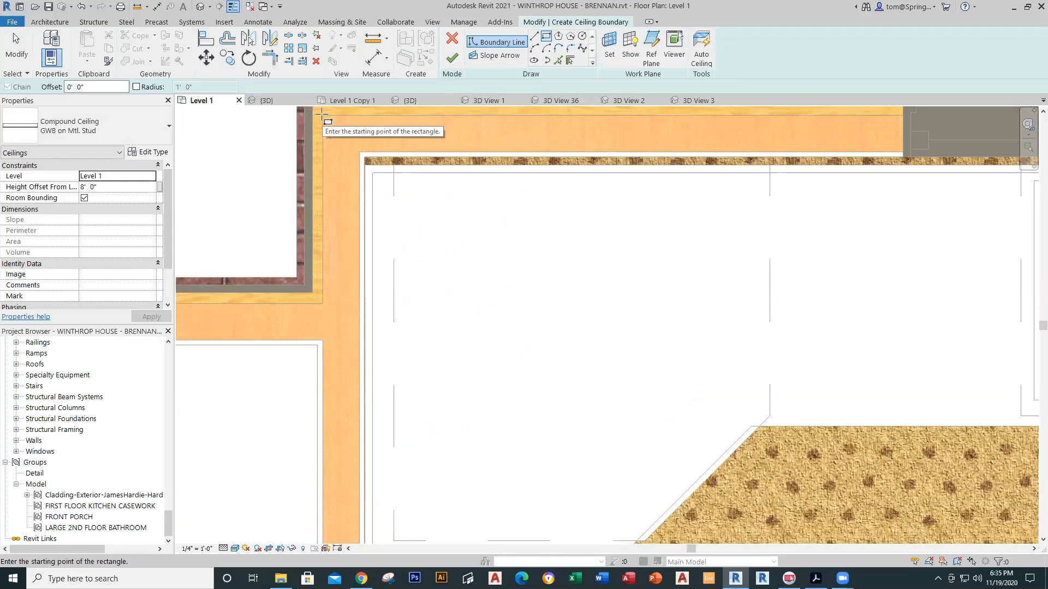
# Step: Draw the GWB on Mtl. Stud ceiling from the kitchen corner to the room's lower-right corner
pyautogui.click(322, 113)
pyautogui.scroll(-3, 546, 338)
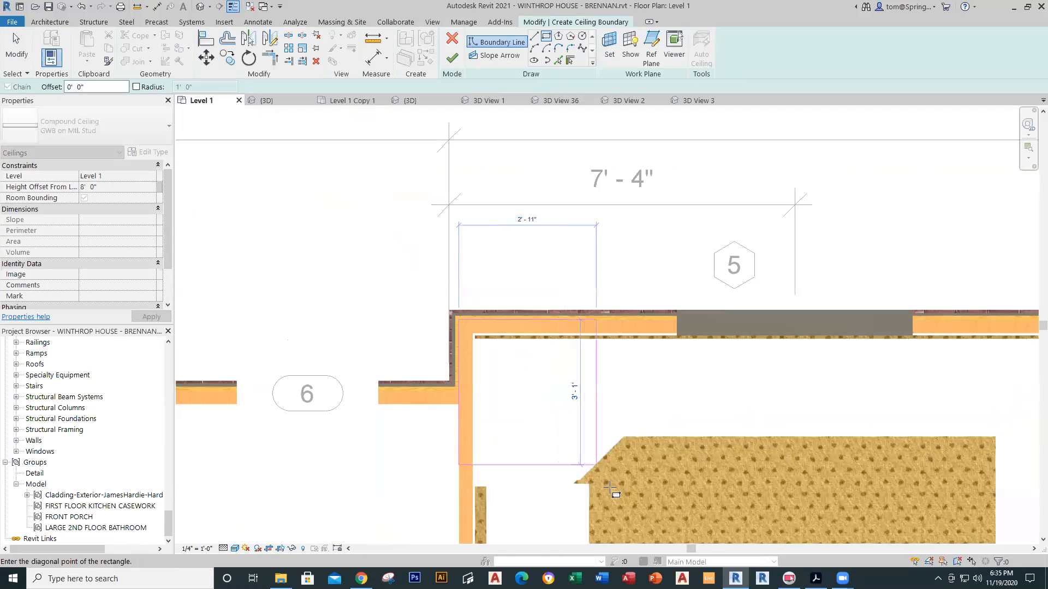
pyautogui.moveTo(620, 445); pyautogui.dragTo(239, 176, button='middle')
pyautogui.scroll(-7, 580, 418)
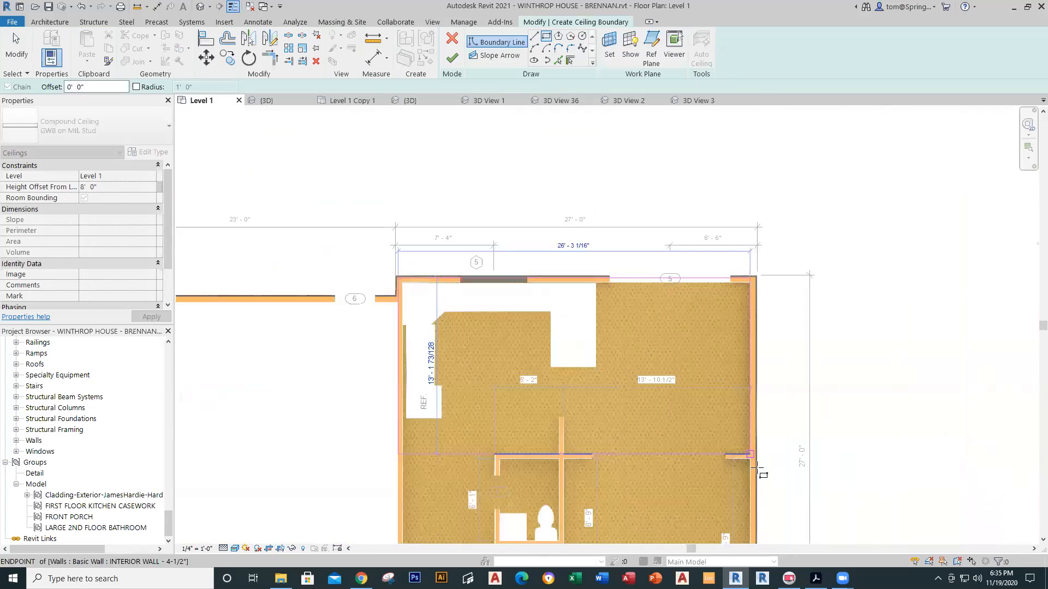
pyautogui.moveTo(741, 447); pyautogui.dragTo(605, 243, button='middle')
pyautogui.scroll(6, 619, 408)
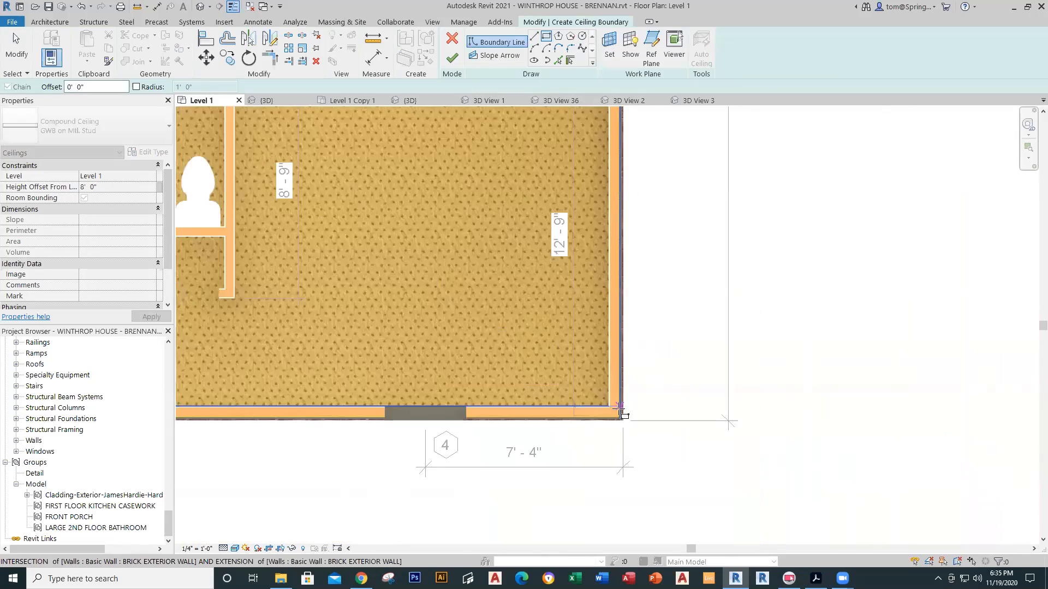
pyautogui.scroll(2, 616, 408)
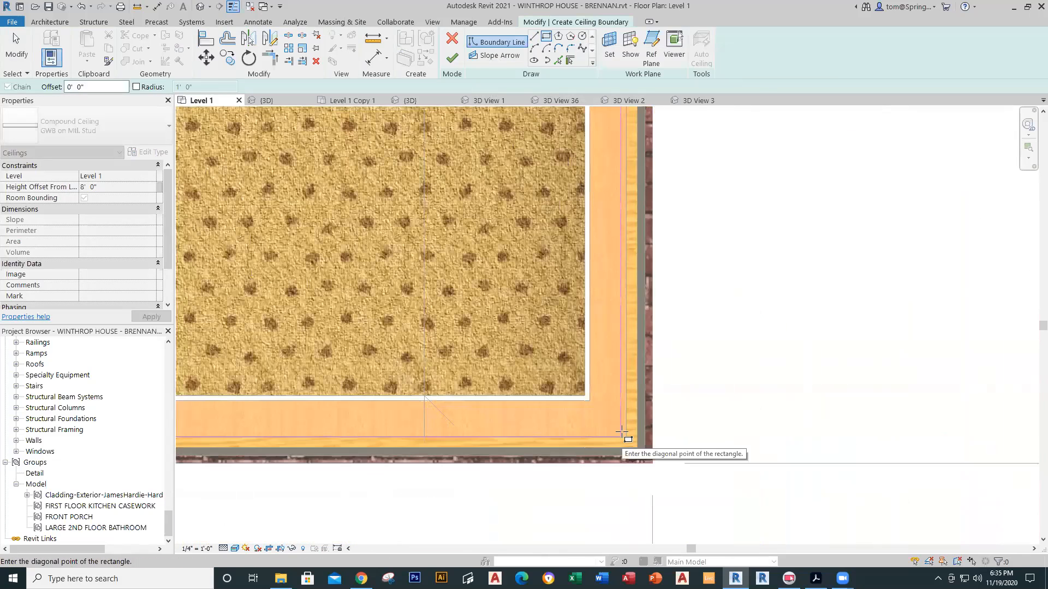
pyautogui.click(625, 437)
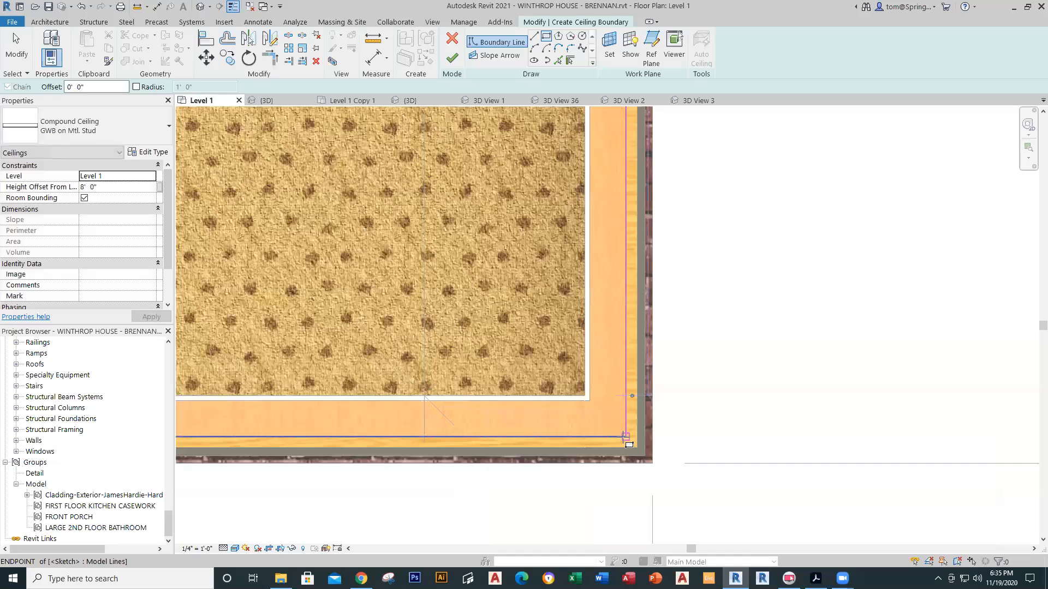
pyautogui.click(451, 58)
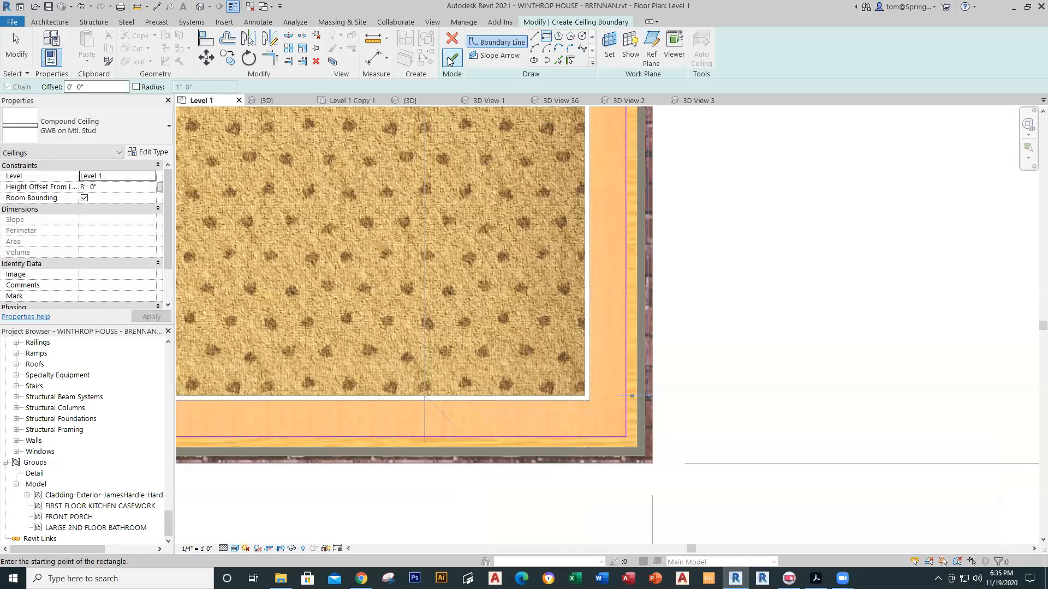
# Step: Recentre the room and switch to the 3D View 3 camera view
pyautogui.scroll(-5, 640, 299)
pyautogui.moveTo(580, 304); pyautogui.dragTo(529, 413, button='middle')
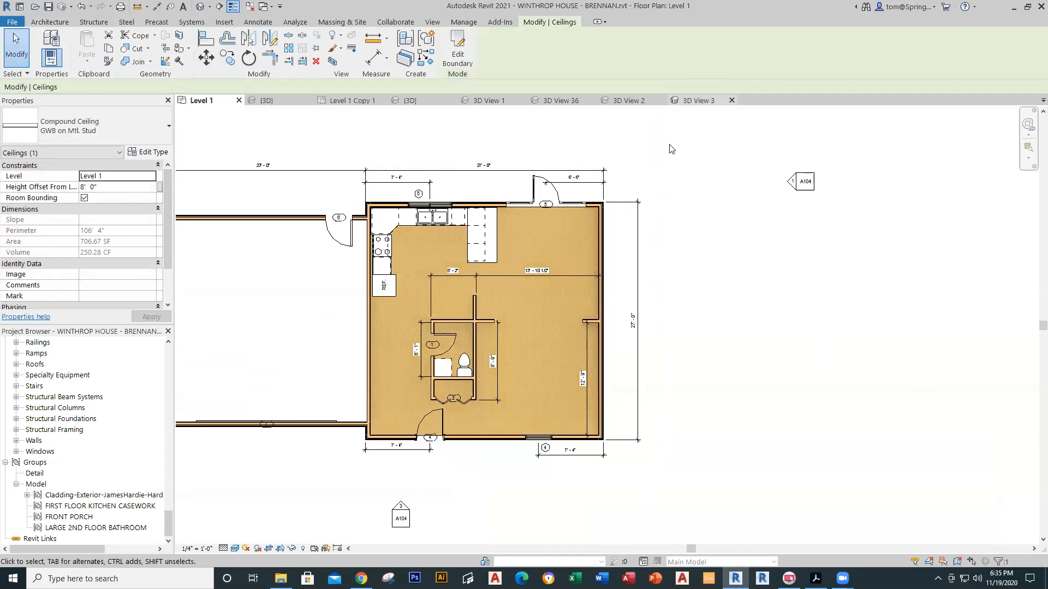
pyautogui.click(694, 101)
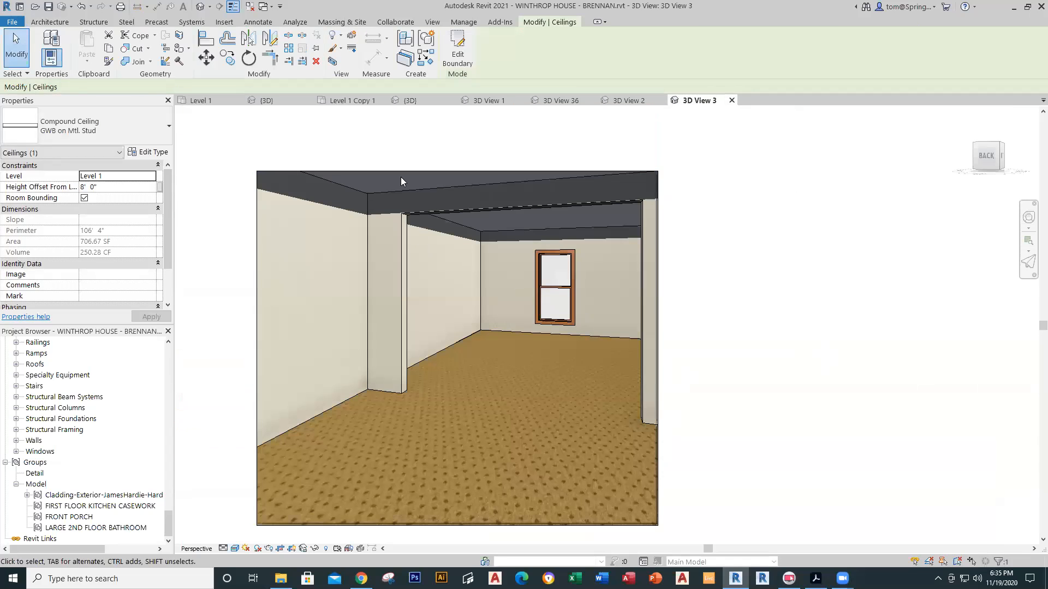
# Step: Clear the ceiling selection, then zoom and orbit 3D View 3 to inspect the ceiling above the floor
pyautogui.scroll(-2, 488, 292)
pyautogui.moveTo(487, 298)
pyautogui.mouseDown(button='middle')
pyautogui.moveTo(490, 360)
pyautogui.moveTo(473, 331)
pyautogui.moveTo(485, 408)
pyautogui.moveTo(479, 276)
pyautogui.moveTo(476, 289)
pyautogui.mouseUp(button='middle')
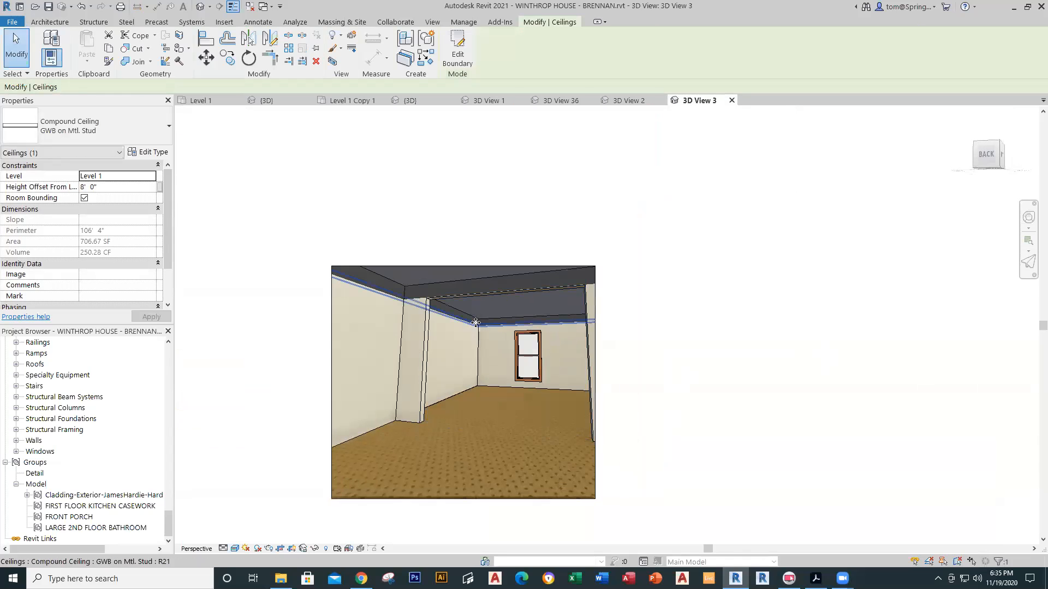
pyautogui.scroll(4, 476, 323)
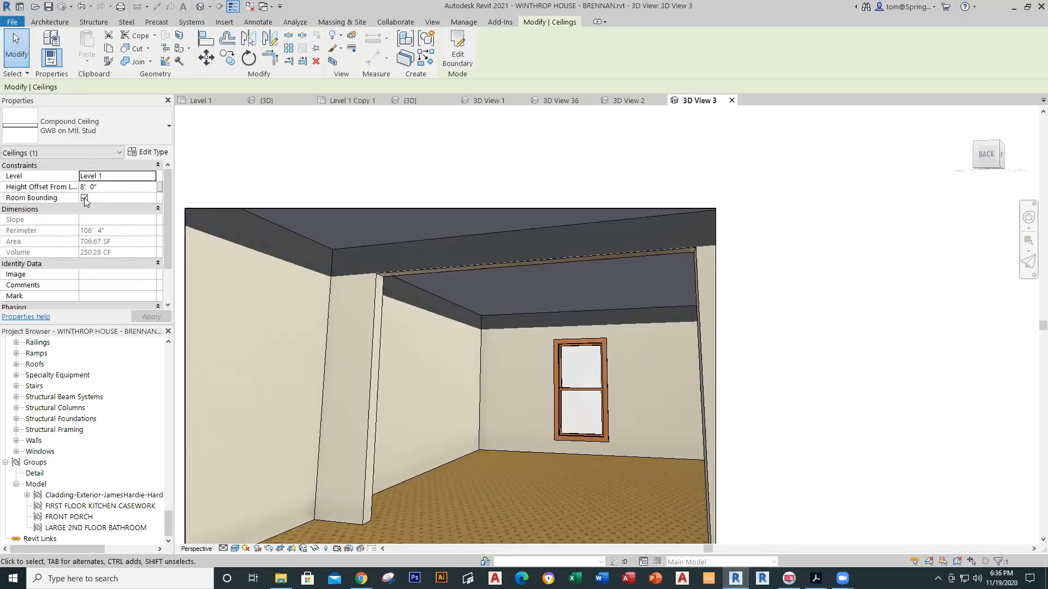
pyautogui.press('Delete')
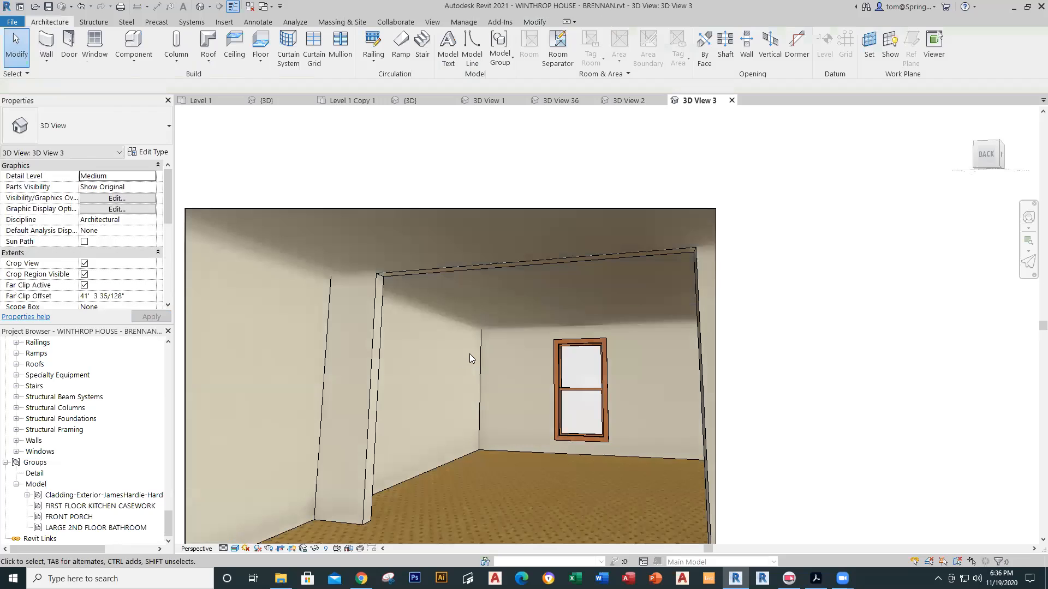
pyautogui.scroll(-7, 509, 360)
pyautogui.scroll(6, 502, 338)
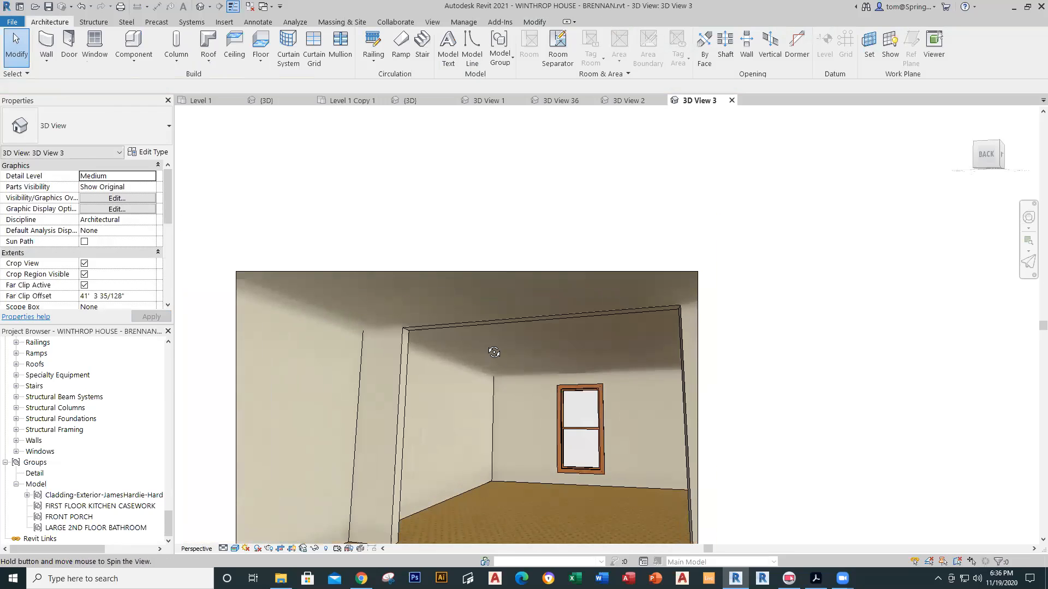
pyautogui.scroll(5, 485, 344)
pyautogui.scroll(4, 500, 351)
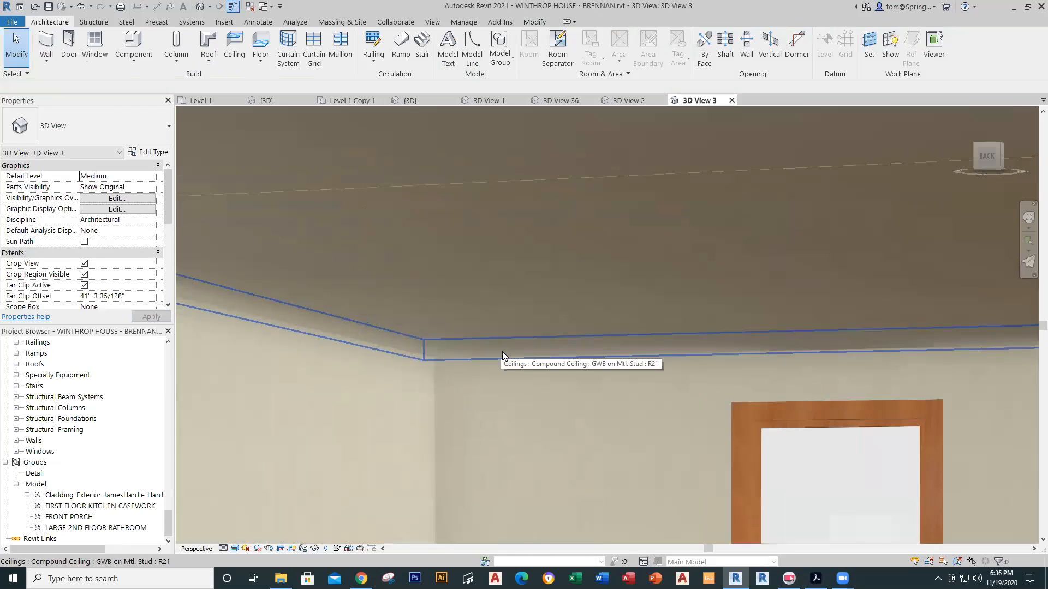
pyautogui.scroll(2, 466, 348)
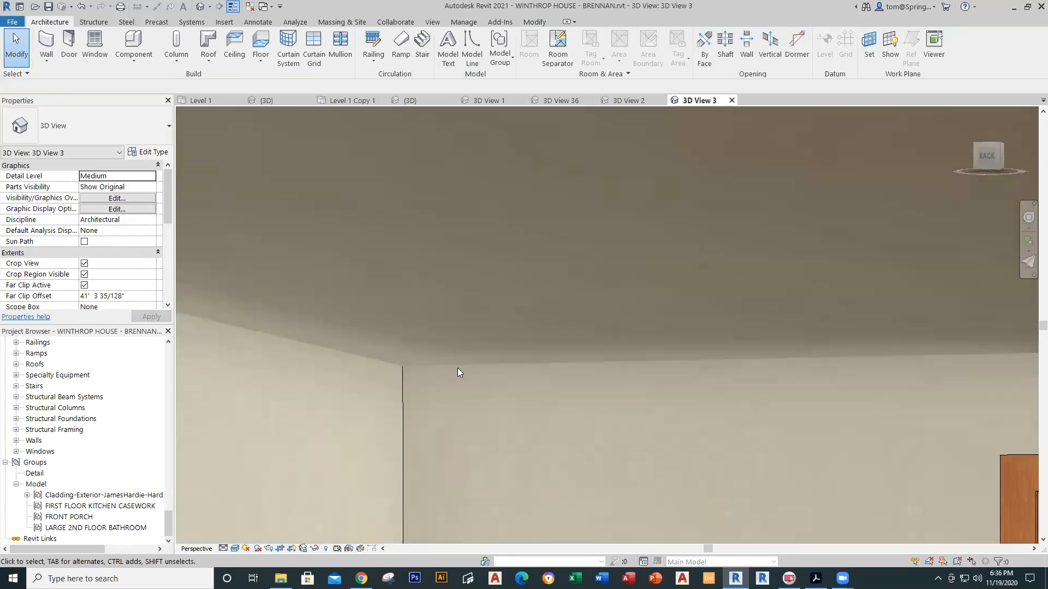
pyautogui.scroll(2, 456, 367)
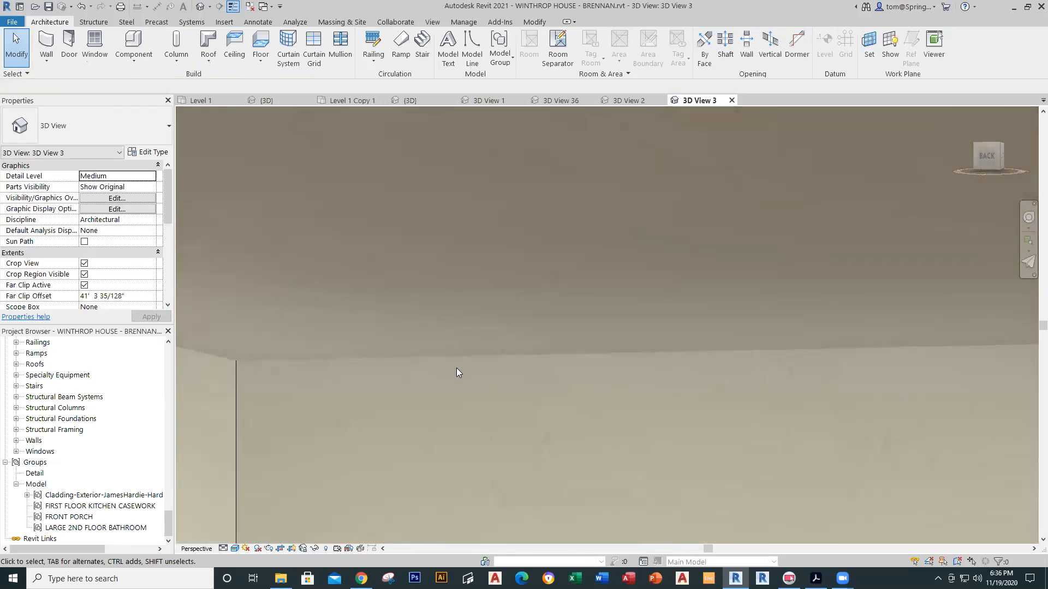
pyautogui.scroll(-8, 502, 358)
pyautogui.scroll(-2, 503, 361)
pyautogui.keyDown('shift'); pyautogui.moveTo(504, 362); pyautogui.dragTo(527, 369, button='middle'); pyautogui.keyUp('shift')
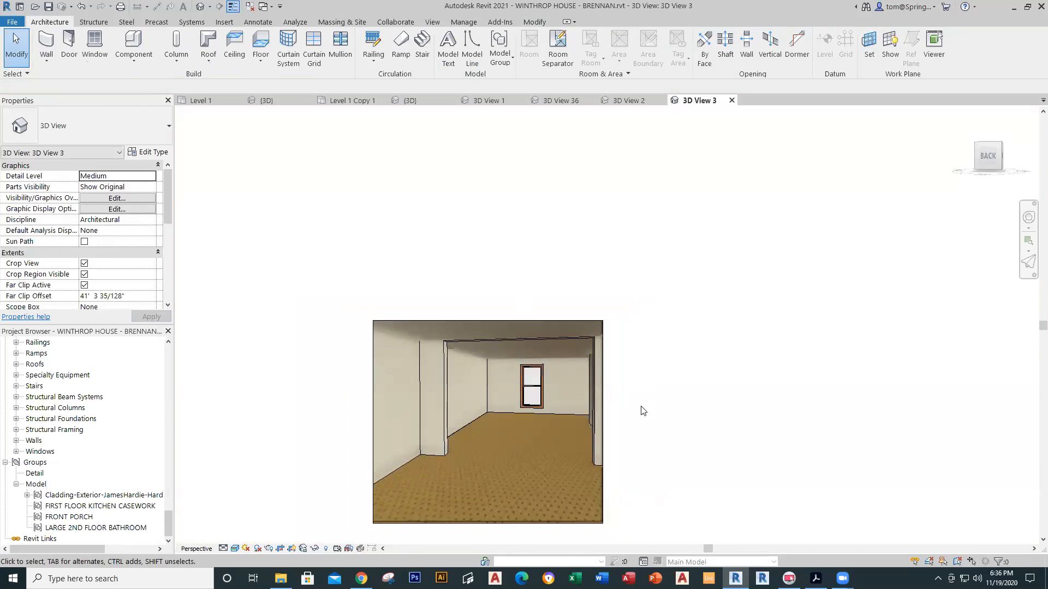
pyautogui.moveTo(640, 403); pyautogui.dragTo(610, 408, button='middle')
# Step: Look over the Level 1 plan, then switch to Phase 10's Level 1 Copy 1 plan
pyautogui.click(200, 100)
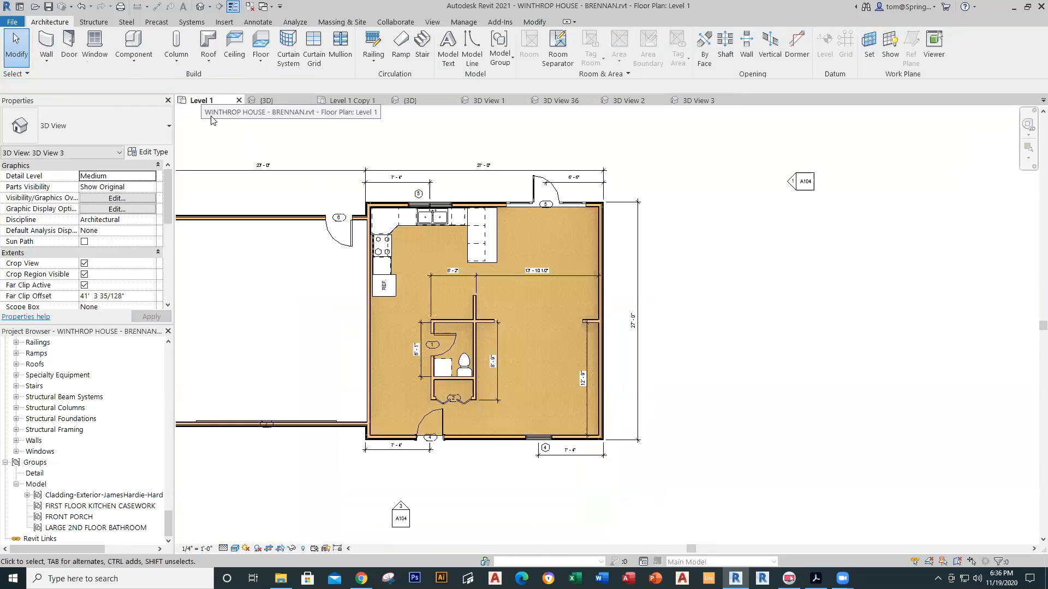
pyautogui.moveTo(685, 290); pyautogui.dragTo(744, 285, button='middle')
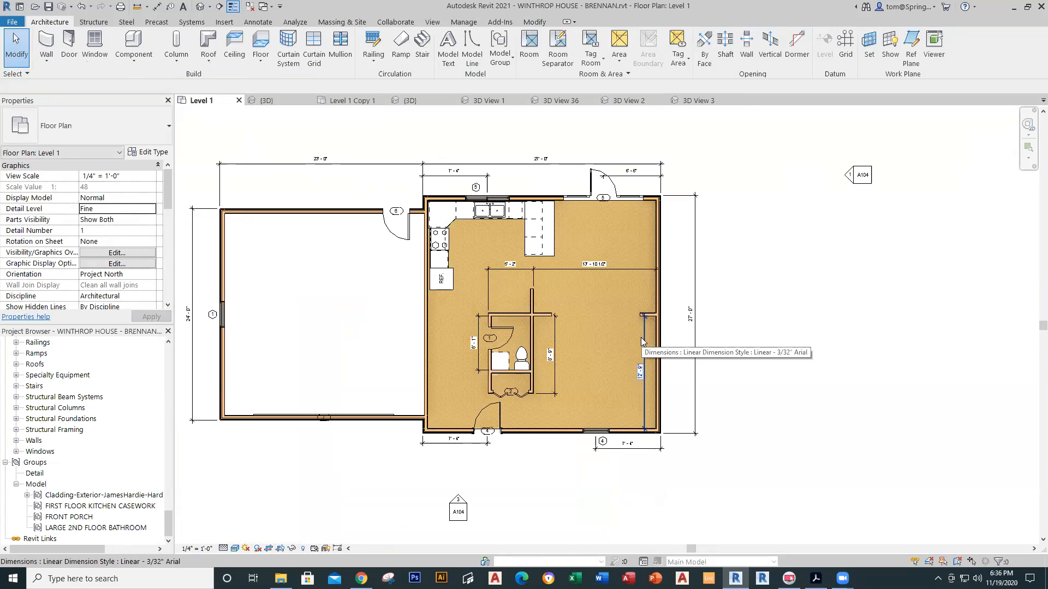
pyautogui.moveTo(261, 336); pyautogui.dragTo(310, 337, button='middle')
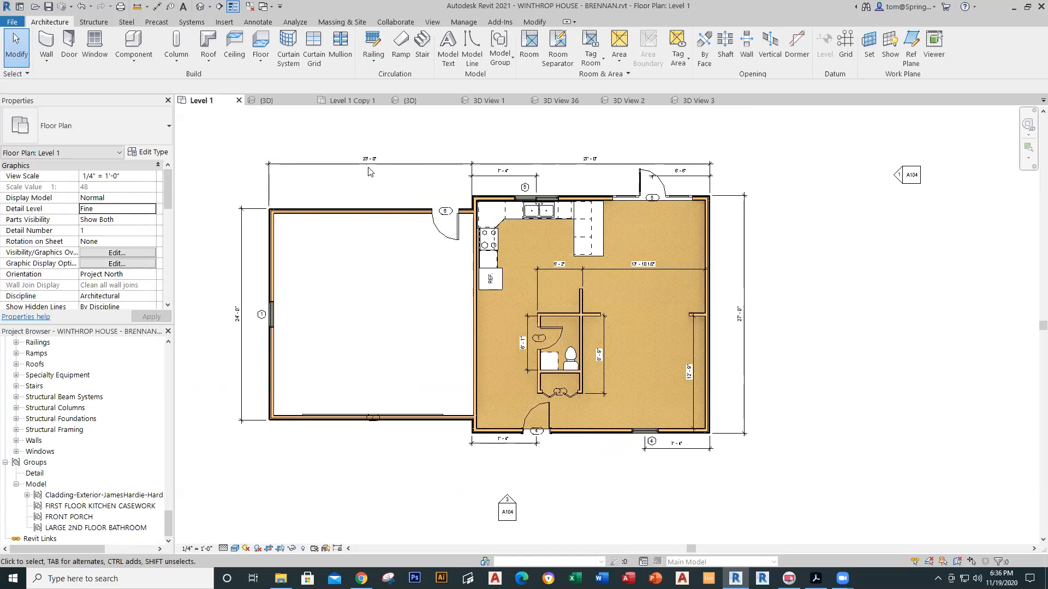
pyautogui.click(349, 101)
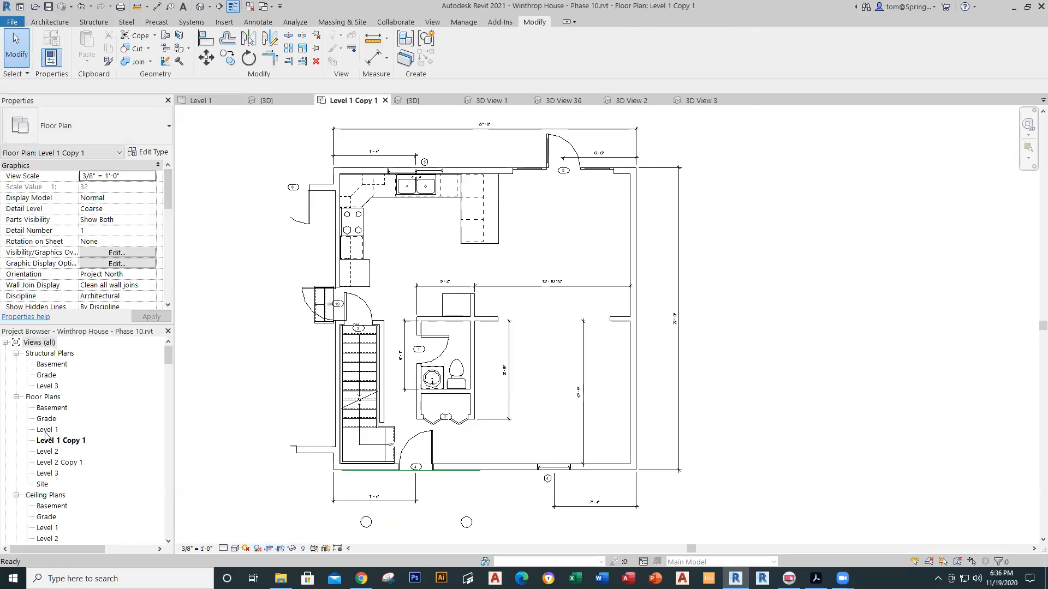
# Step: Select Phase 10's Grade-plan garage floor to confirm it is Generic - 12", then return to BRENNAN Level 1
pyautogui.doubleClick(46, 419)
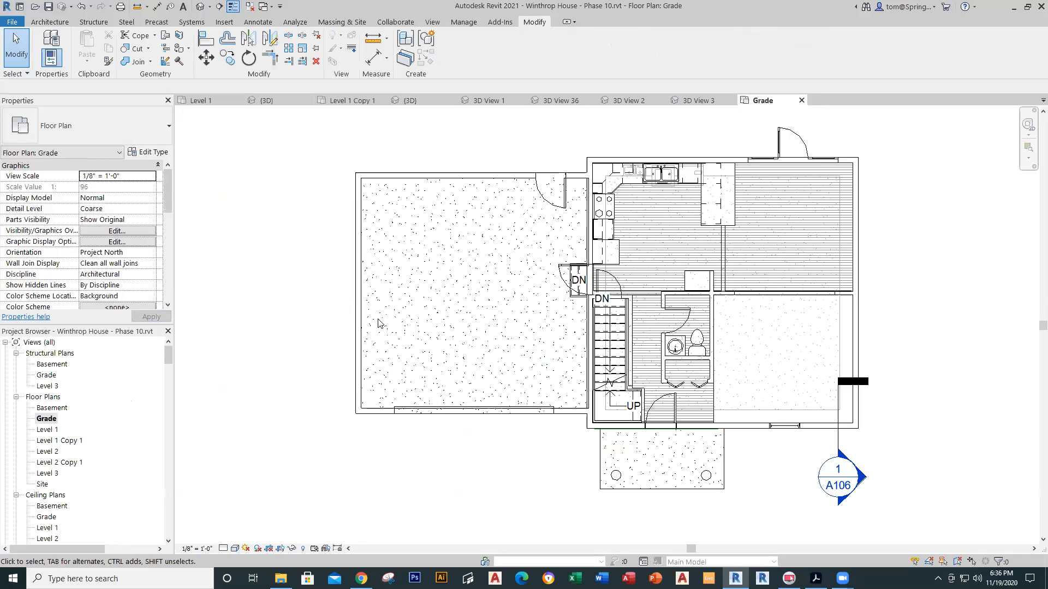
pyautogui.press('Tab')
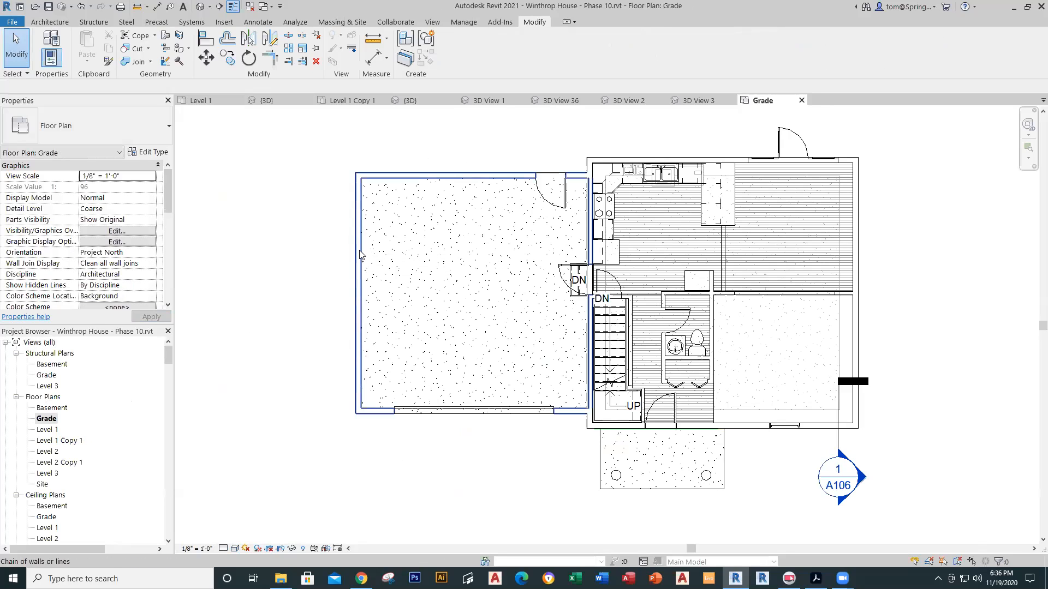
pyautogui.press('Tab')
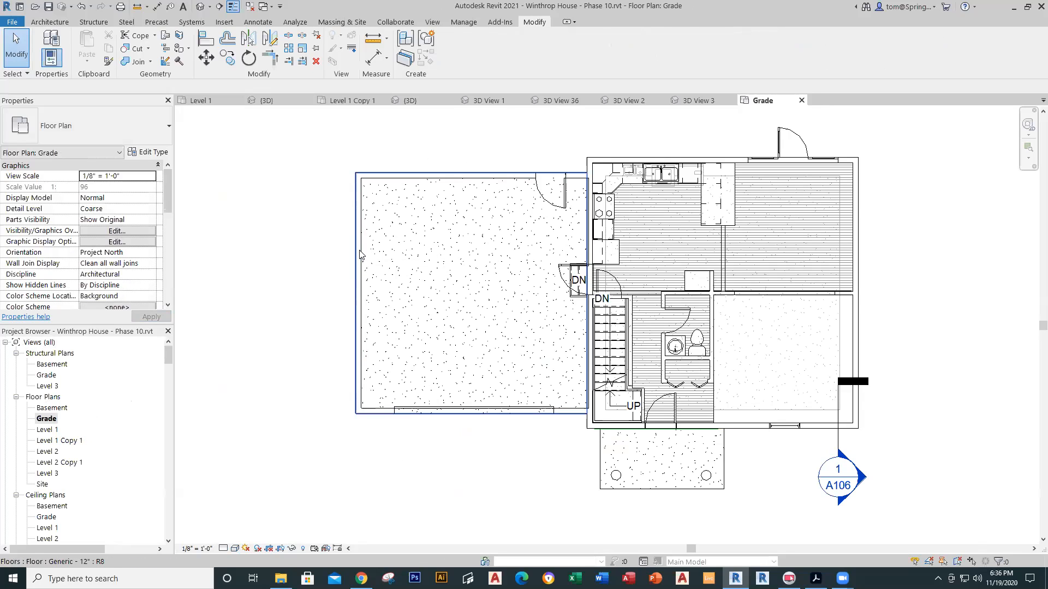
pyautogui.click(360, 252)
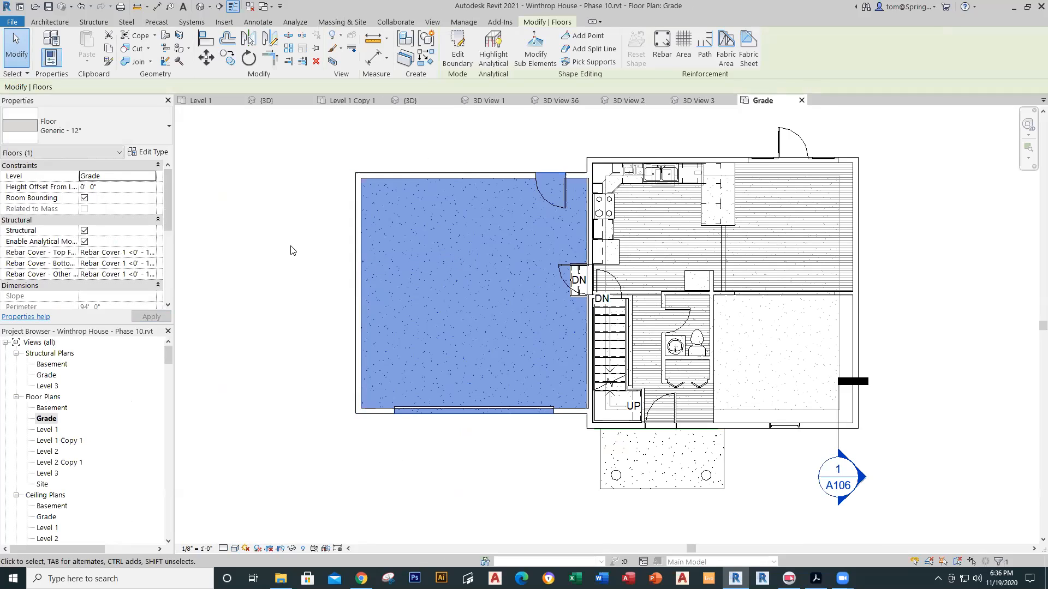
pyautogui.click(200, 101)
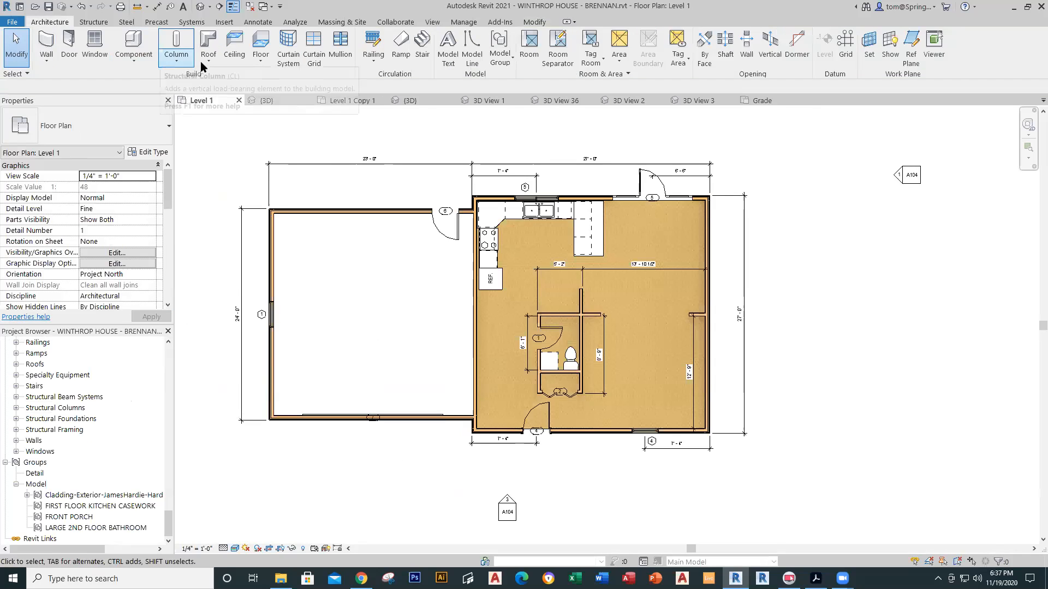
pyautogui.click(267, 65)
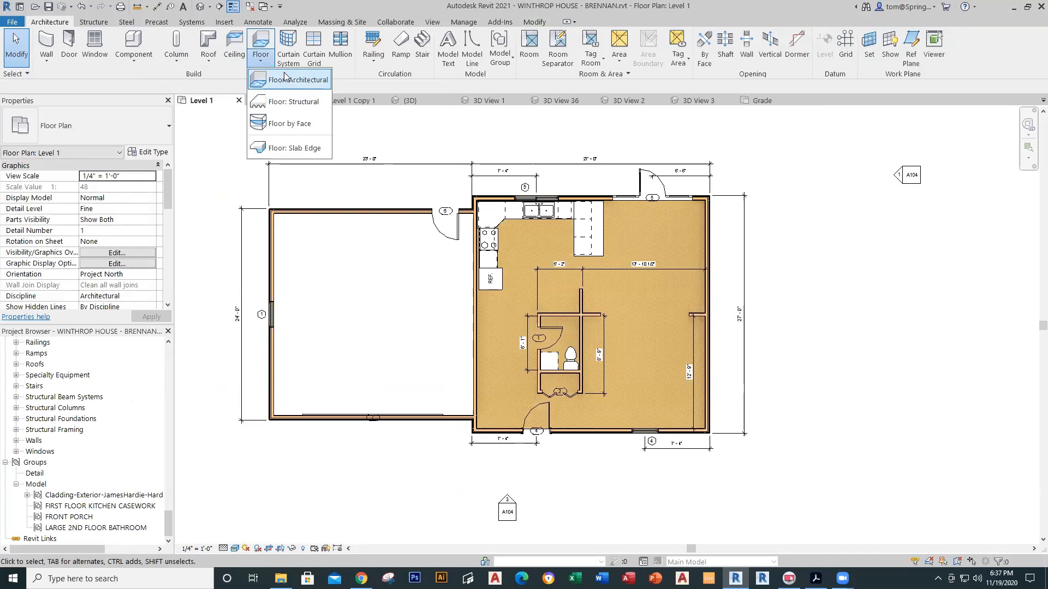
pyautogui.click(283, 79)
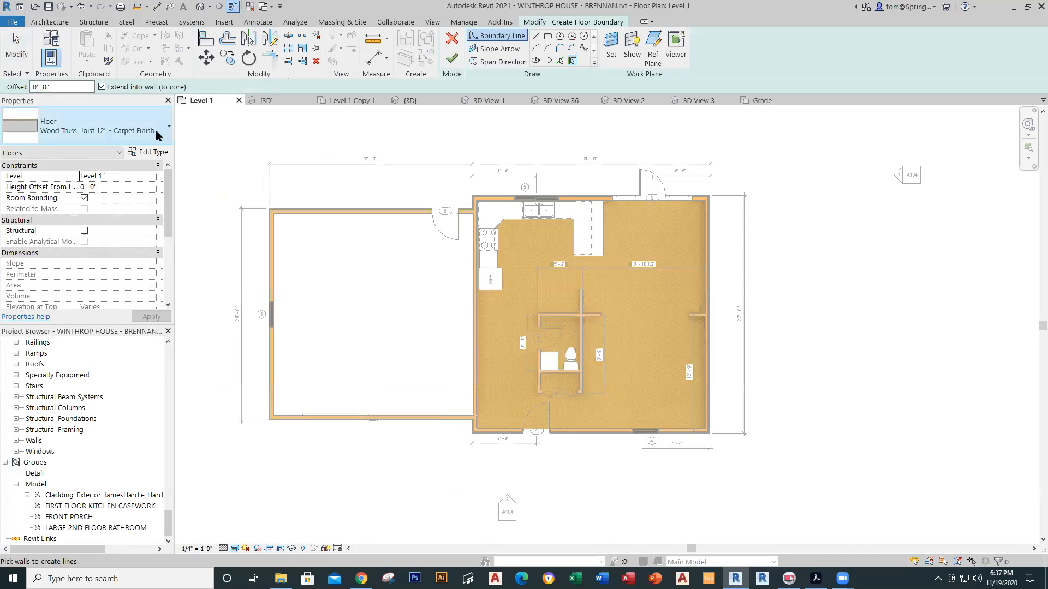
pyautogui.click(169, 130)
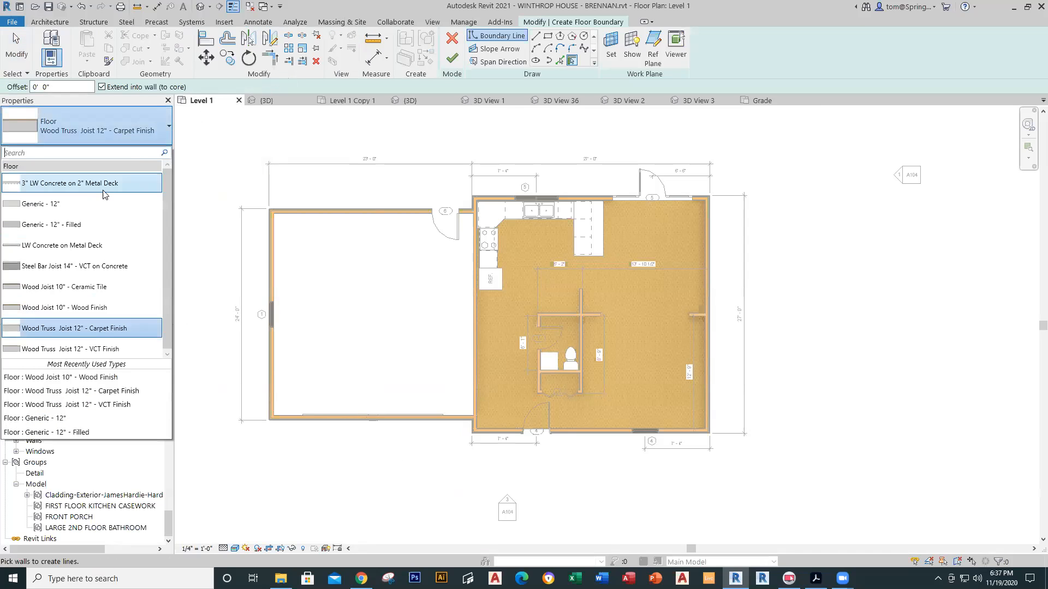
pyautogui.click(87, 205)
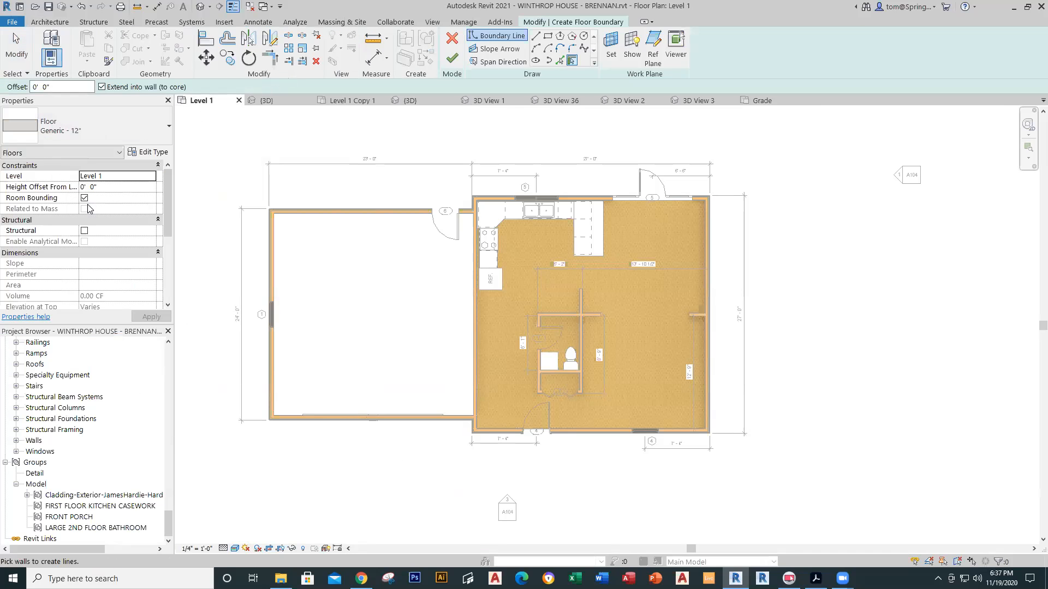
pyautogui.click(157, 166)
pyautogui.moveTo(171, 188)
pyautogui.mouseDown()
pyautogui.moveTo(172, 214)
pyautogui.moveTo(173, 175)
pyautogui.moveTo(173, 213)
pyautogui.moveTo(173, 184)
pyautogui.mouseUp()
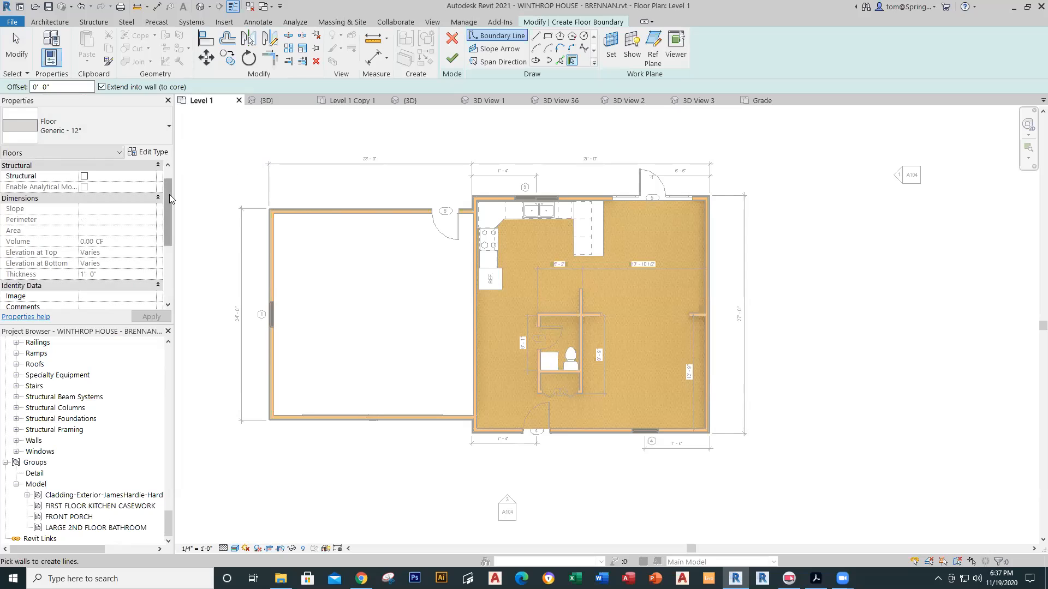
pyautogui.moveTo(172, 187); pyautogui.dragTo(173, 178)
pyautogui.press('Escape')
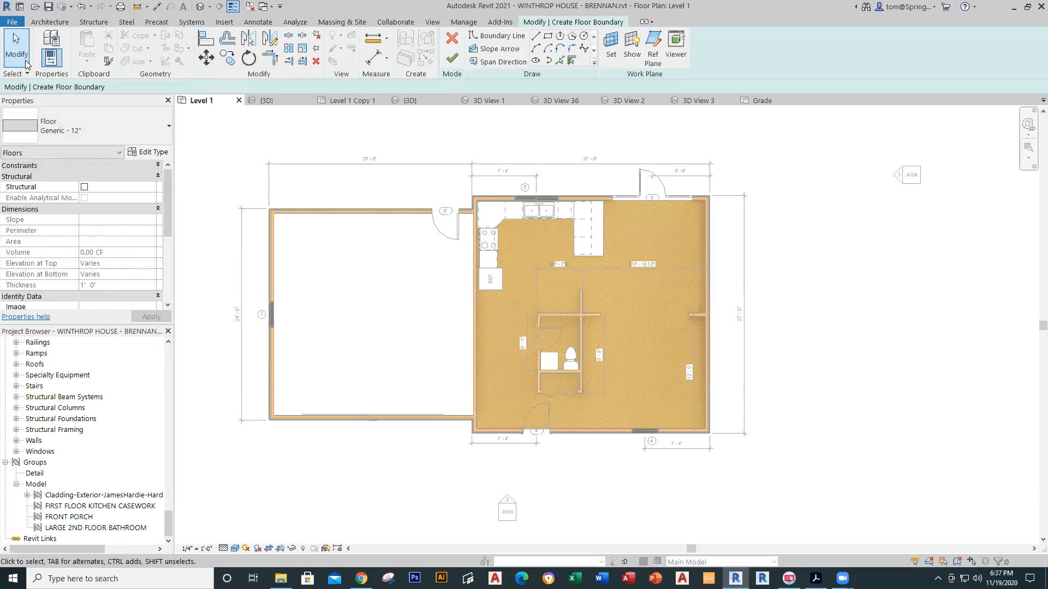
pyautogui.click(18, 55)
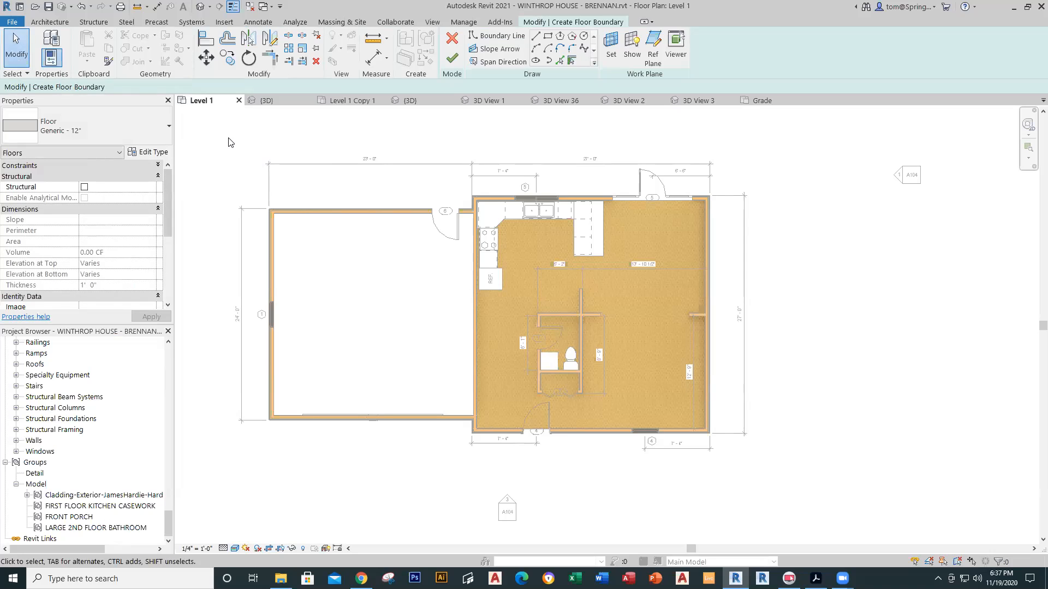
pyautogui.click(452, 38)
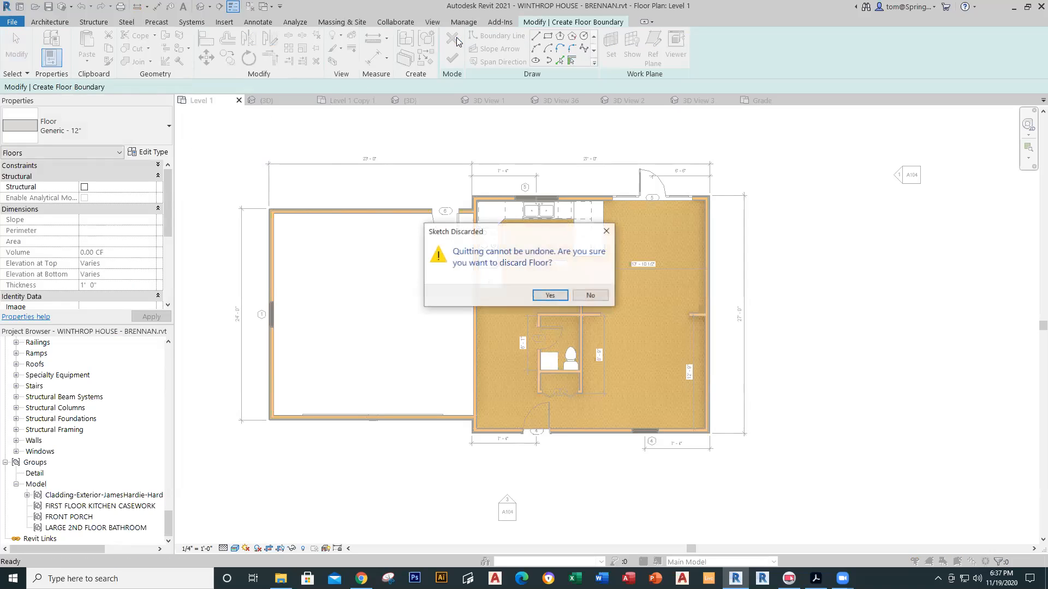
pyautogui.click(549, 296)
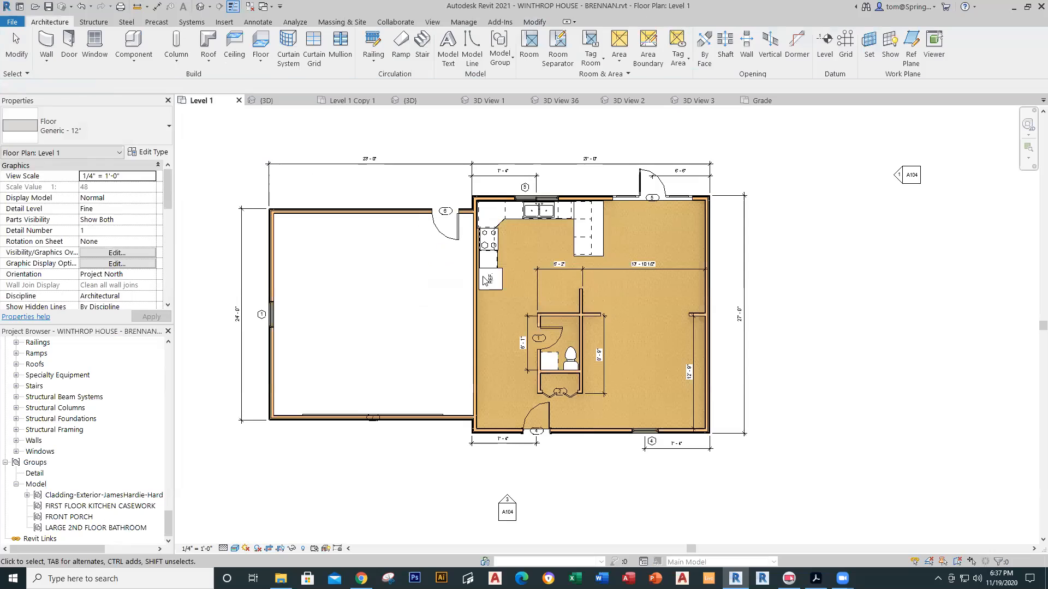
# Step: Start an architectural floor with the Generic - 12" type
pyautogui.click(257, 57)
pyautogui.click(270, 79)
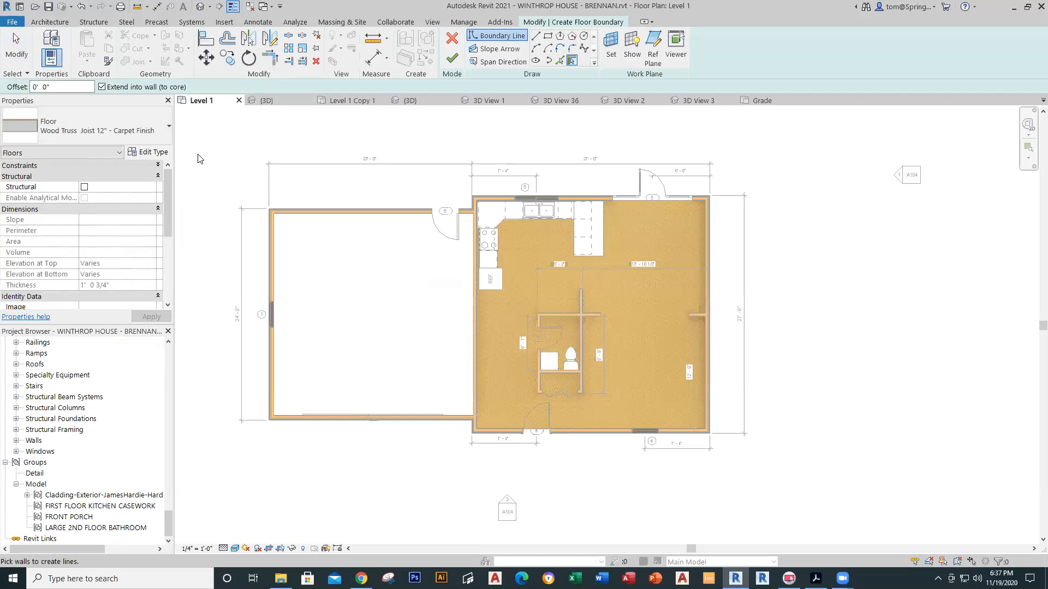
pyautogui.click(169, 130)
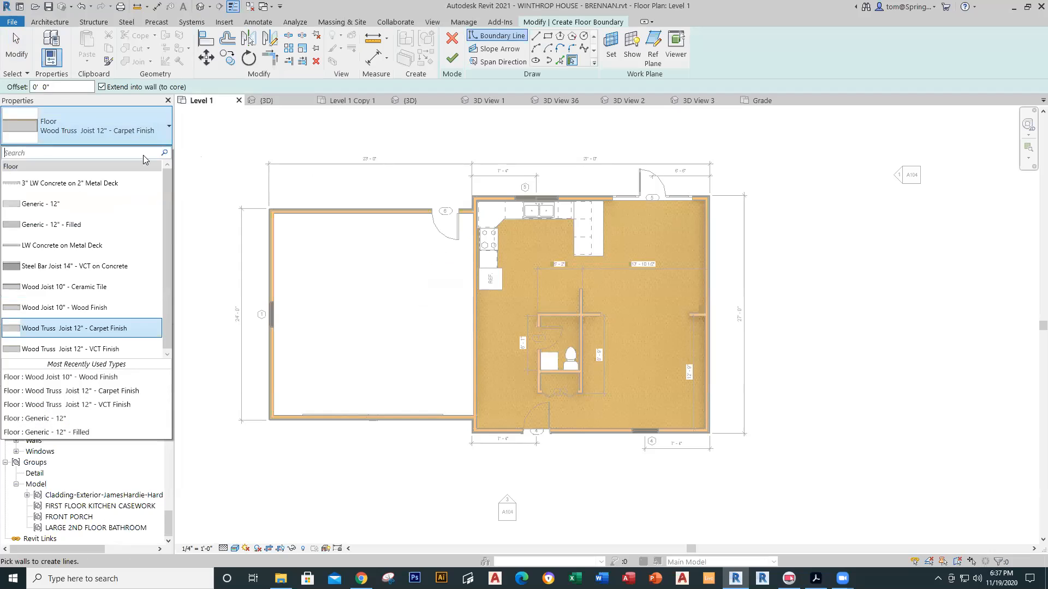
pyautogui.click(93, 203)
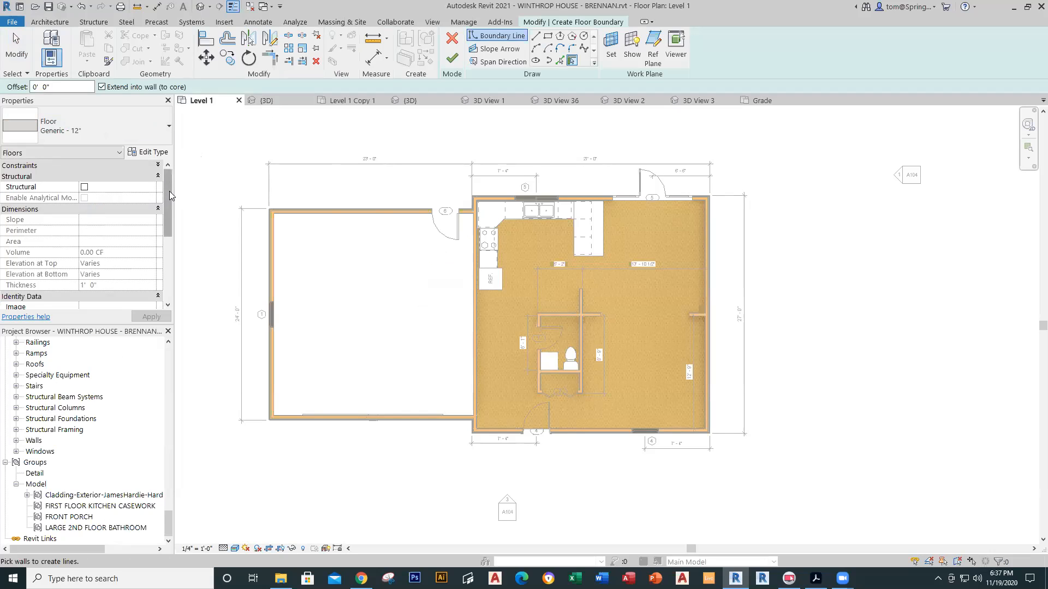
pyautogui.moveTo(170, 196); pyautogui.dragTo(174, 288)
# Step: Draw a rectangle between the garage's opposite wall corners, creating the 553.91 SF slab
pyautogui.click(547, 38)
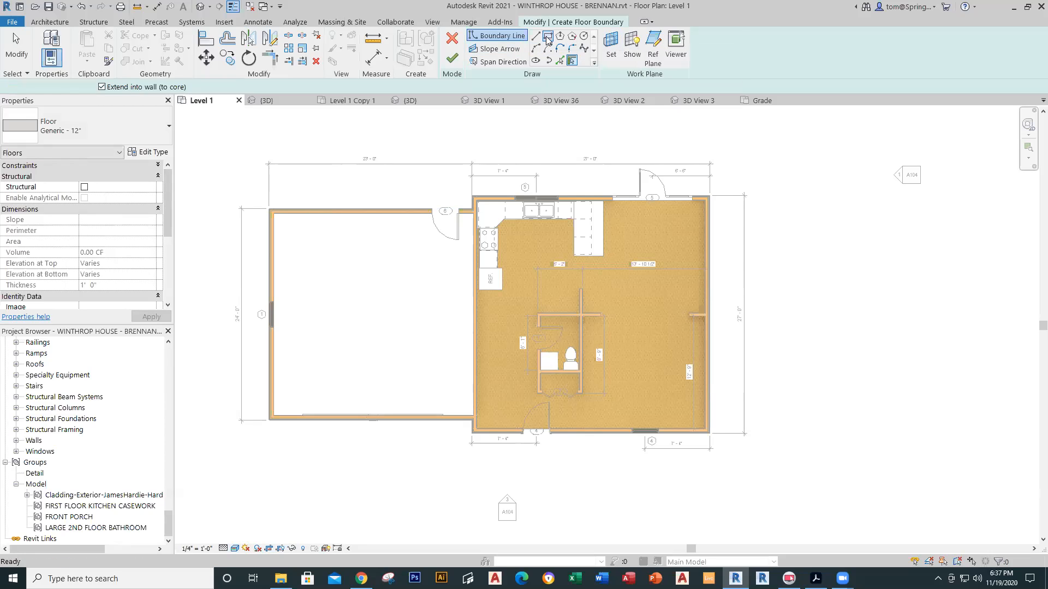
pyautogui.click(269, 209)
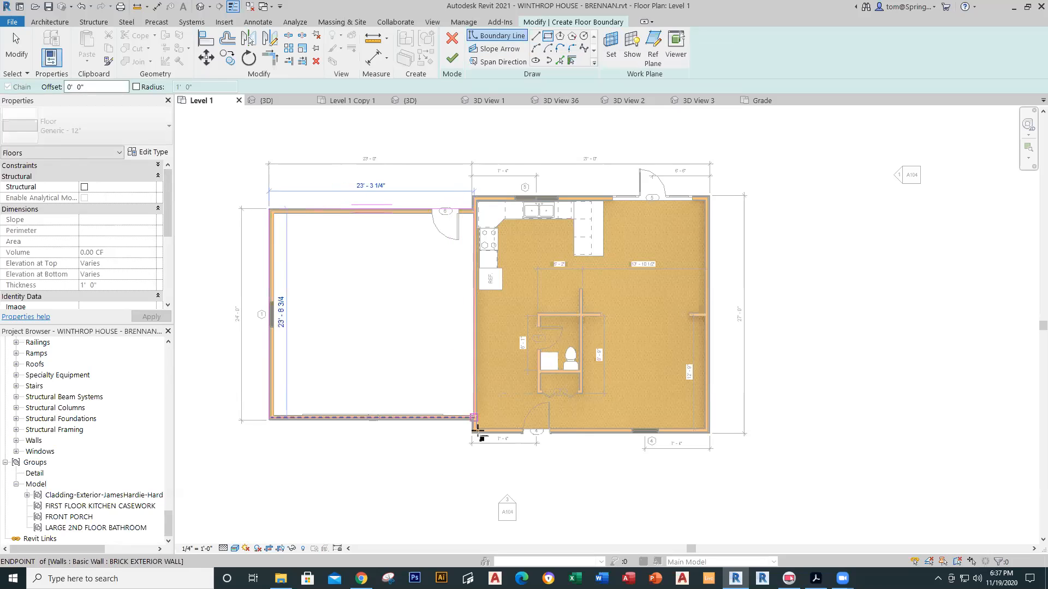
pyautogui.scroll(3, 473, 419)
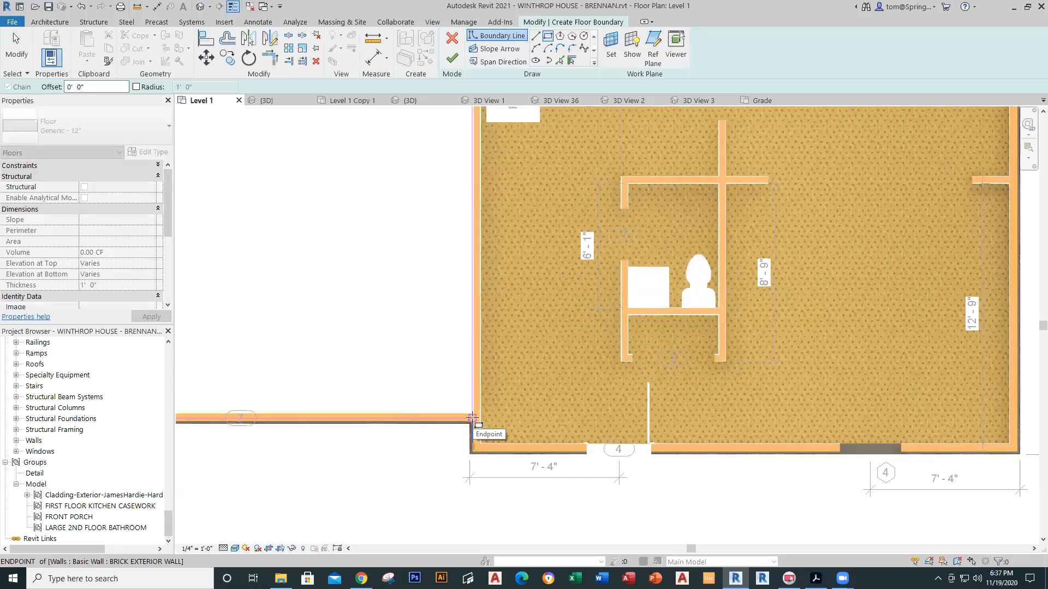
pyautogui.scroll(4, 473, 419)
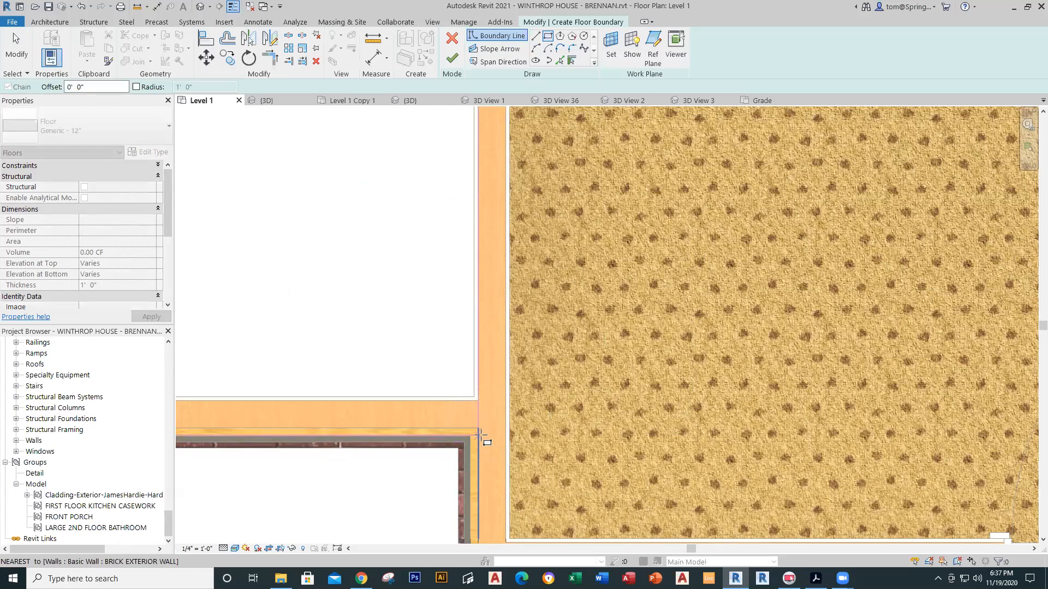
pyautogui.click(481, 434)
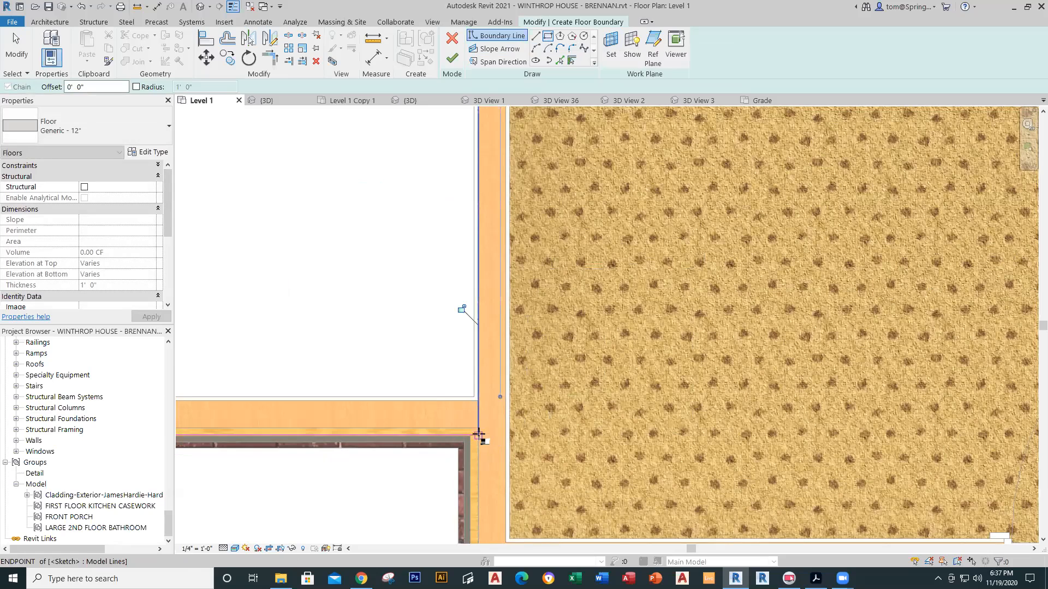
pyautogui.click(449, 65)
pyautogui.scroll(-8, 358, 283)
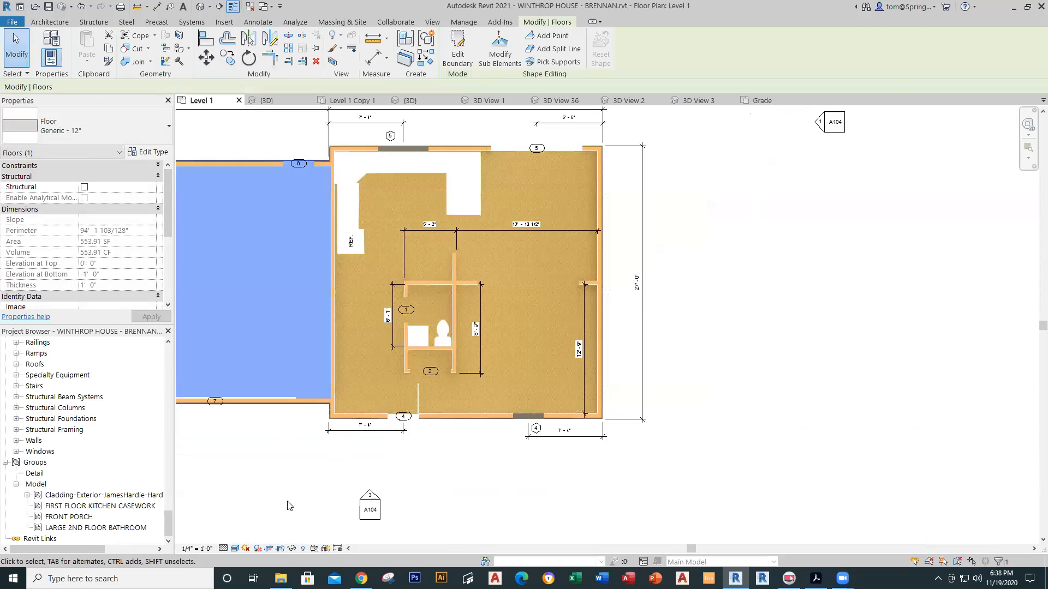
pyautogui.moveTo(462, 515); pyautogui.dragTo(554, 493, button='middle')
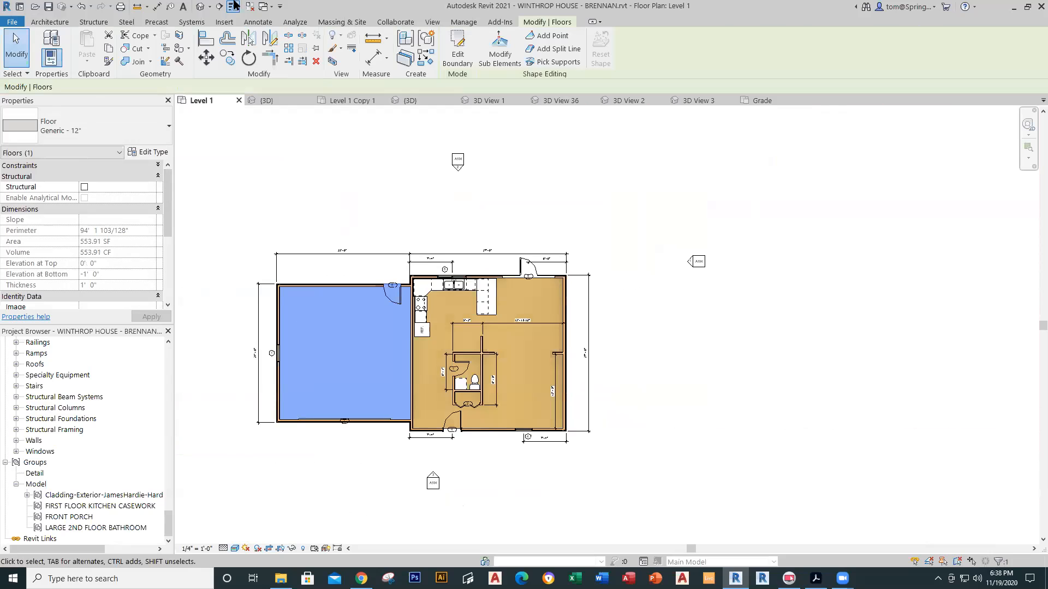
pyautogui.click(201, 6)
pyautogui.scroll(8, 555, 420)
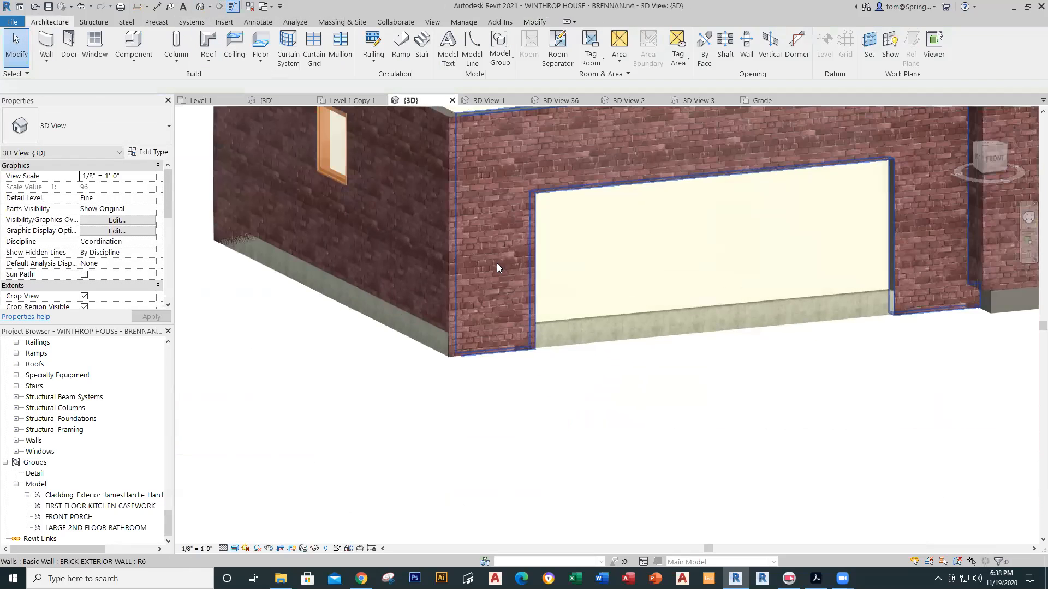
pyautogui.scroll(-6, 550, 463)
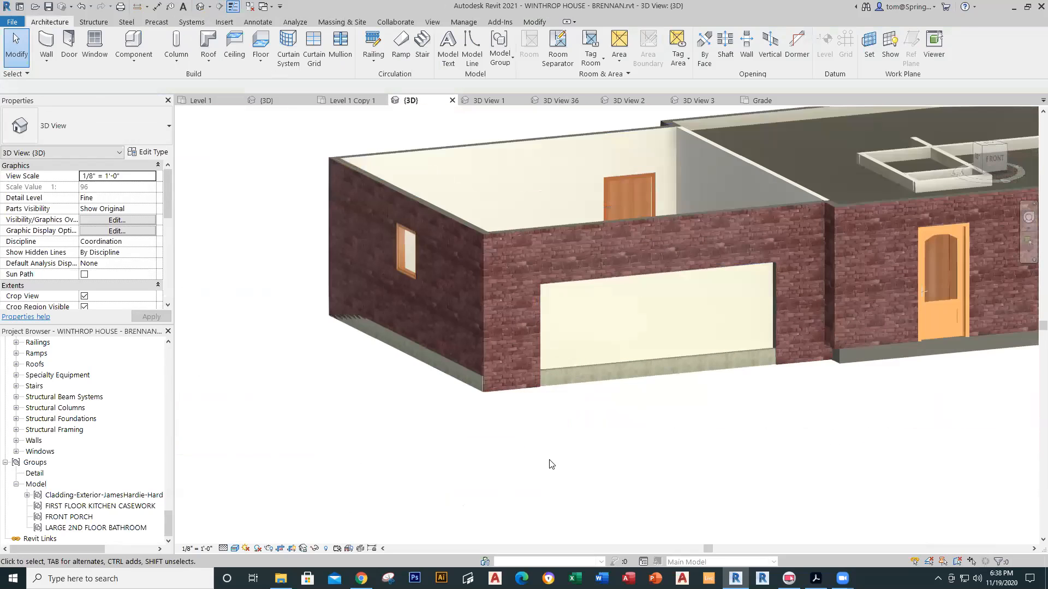
pyautogui.scroll(4, 443, 469)
pyautogui.keyDown('shift'); pyautogui.moveTo(437, 470); pyautogui.dragTo(681, 458, button='middle'); pyautogui.keyUp('shift')
pyautogui.keyDown('shift'); pyautogui.moveTo(676, 453); pyautogui.dragTo(535, 421, button='middle'); pyautogui.keyUp('shift')
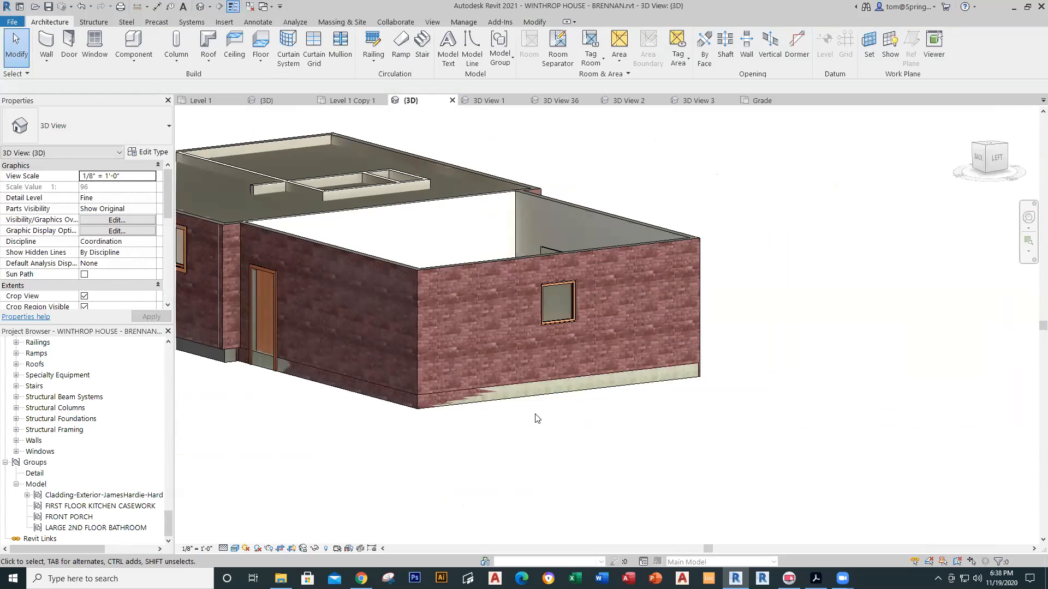
pyautogui.click(558, 388)
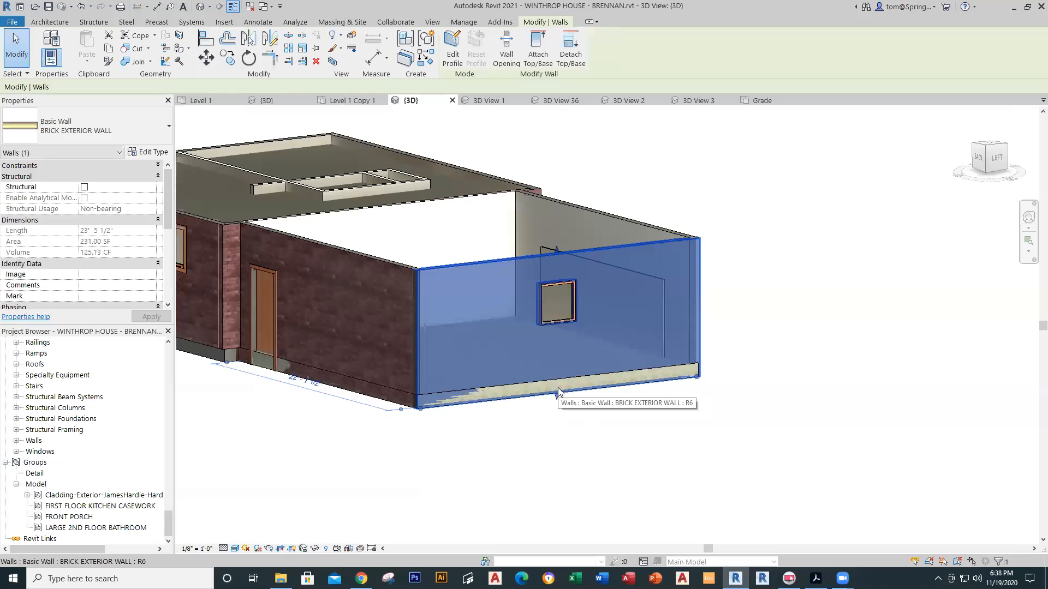
pyautogui.press('Tab')
pyautogui.press('Tab')
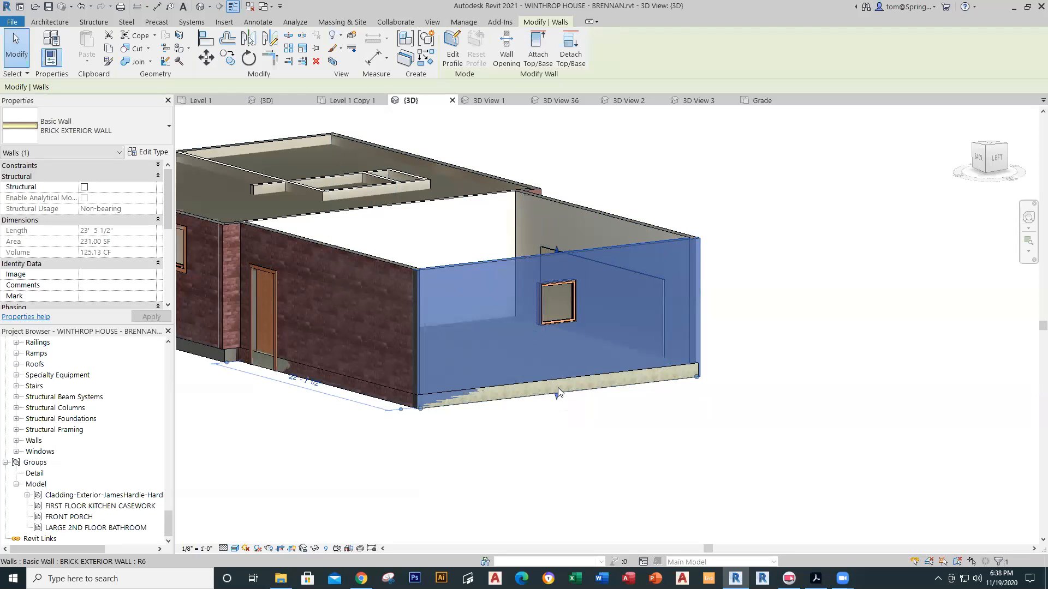
pyautogui.click(568, 484)
pyautogui.press('Tab')
pyautogui.press('Tab')
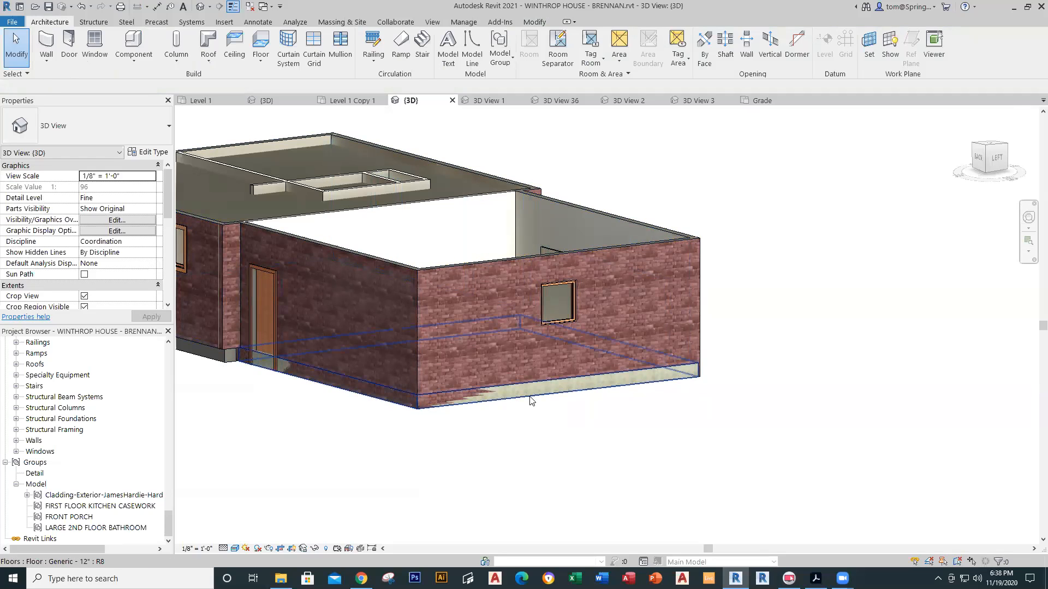
# Step: Select the Generic - 12" garage slab and rearrange its Properties groups
pyautogui.click(530, 403)
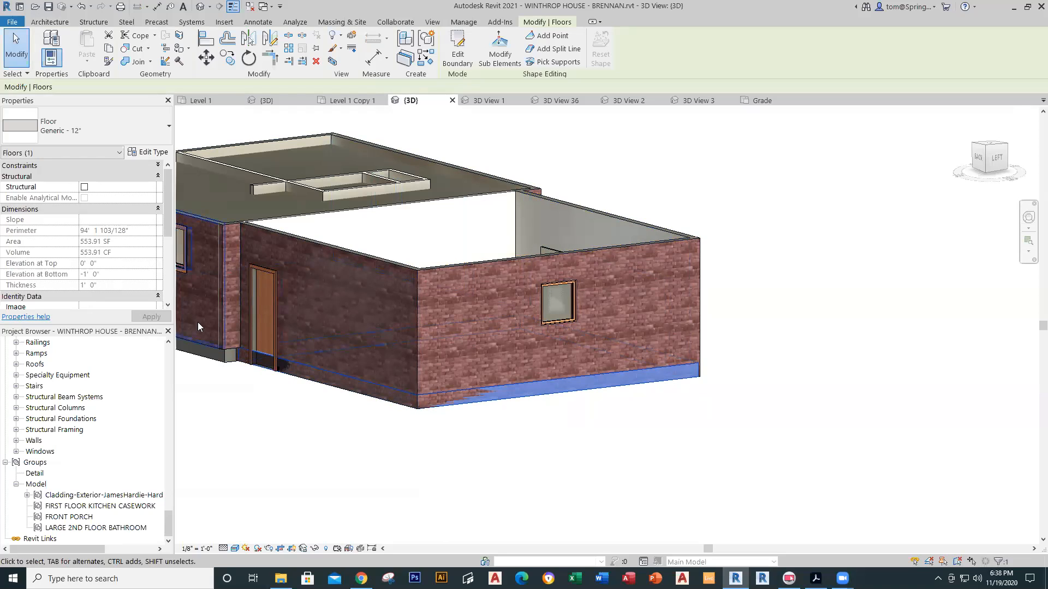
pyautogui.moveTo(169, 207)
pyautogui.mouseDown()
pyautogui.moveTo(172, 268)
pyautogui.moveTo(179, 190)
pyautogui.mouseUp()
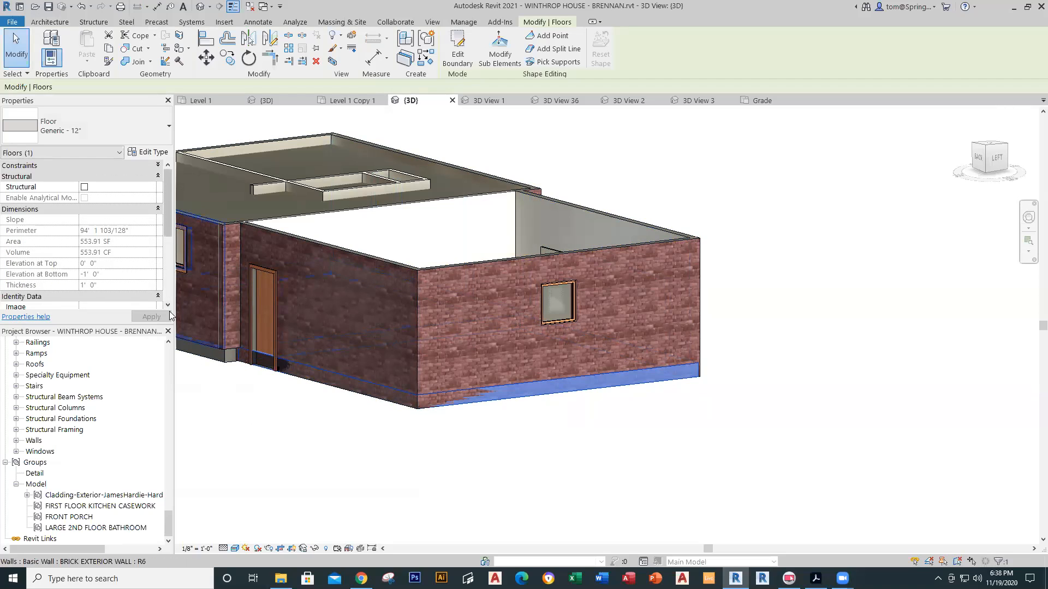
pyautogui.moveTo(168, 306); pyautogui.dragTo(168, 306)
pyautogui.click(169, 204)
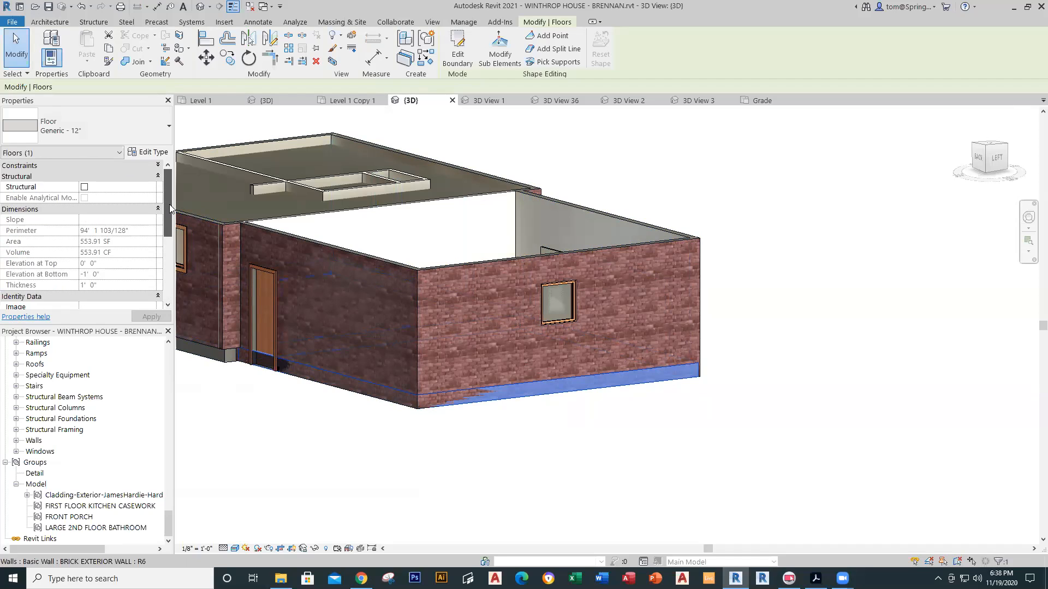
pyautogui.click(157, 177)
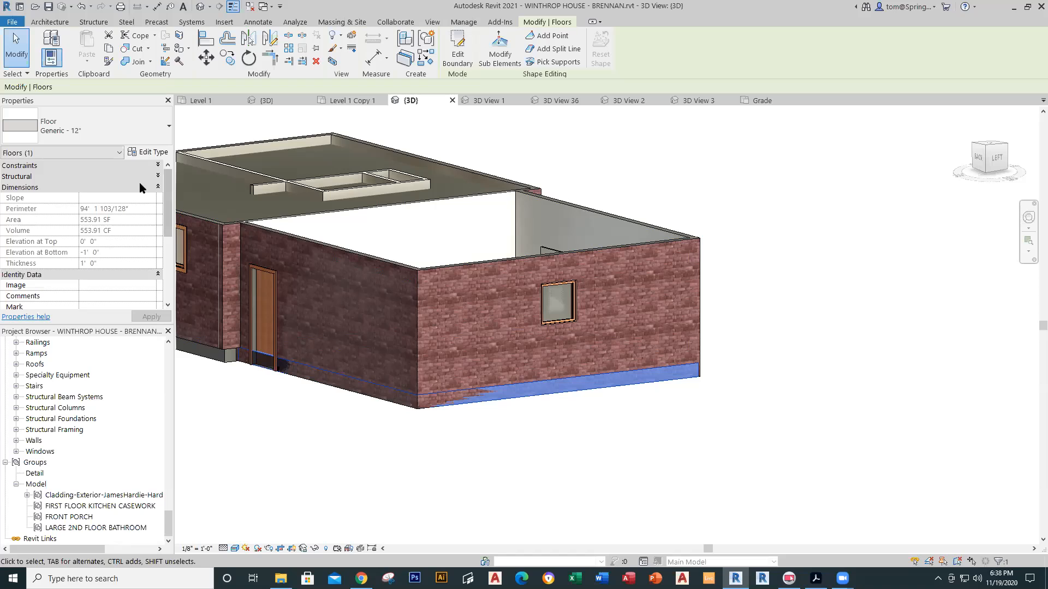
pyautogui.click(157, 187)
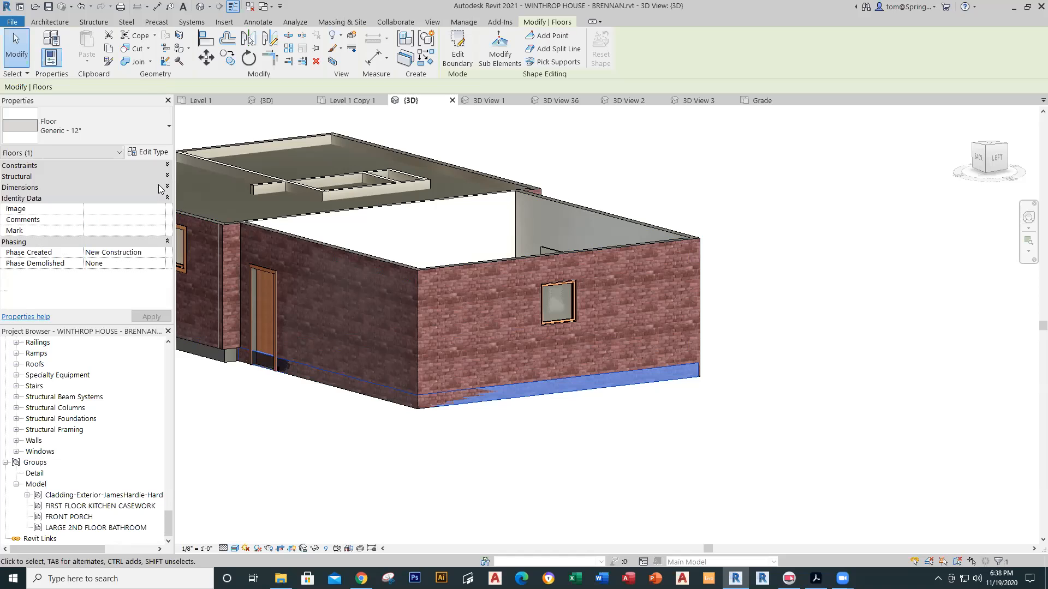
pyautogui.click(168, 176)
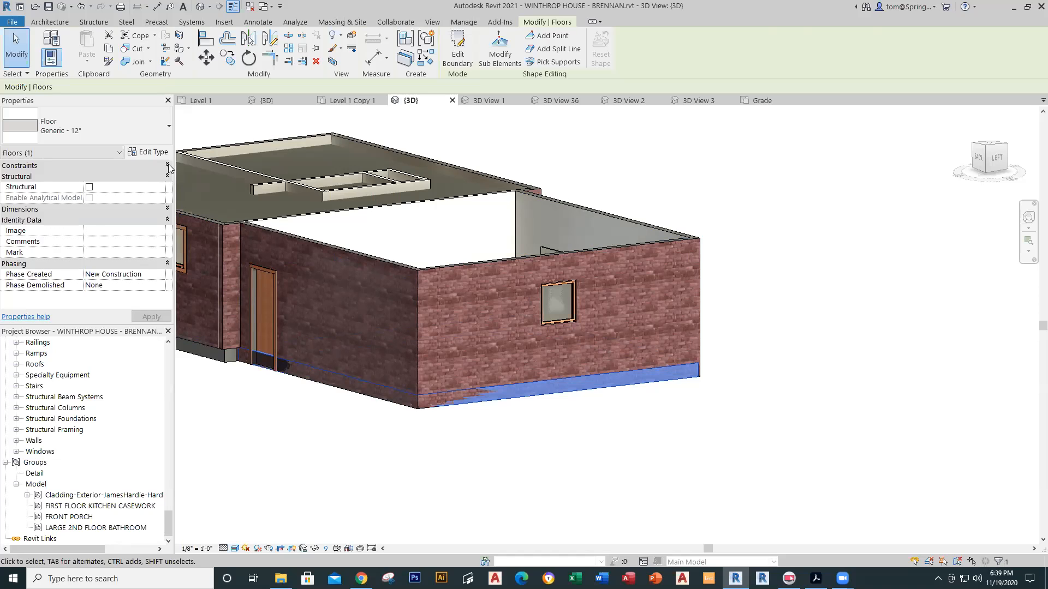
# Step: Change the slab's Level constraint from Level 1 to Grade and apply
pyautogui.click(167, 166)
pyautogui.click(137, 176)
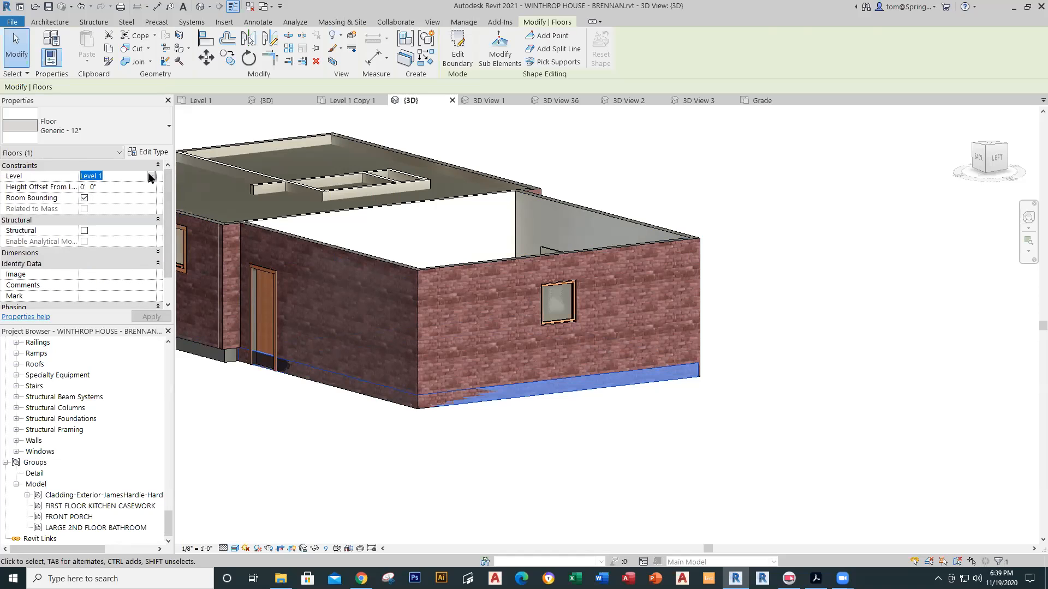
pyautogui.click(152, 176)
pyautogui.click(94, 195)
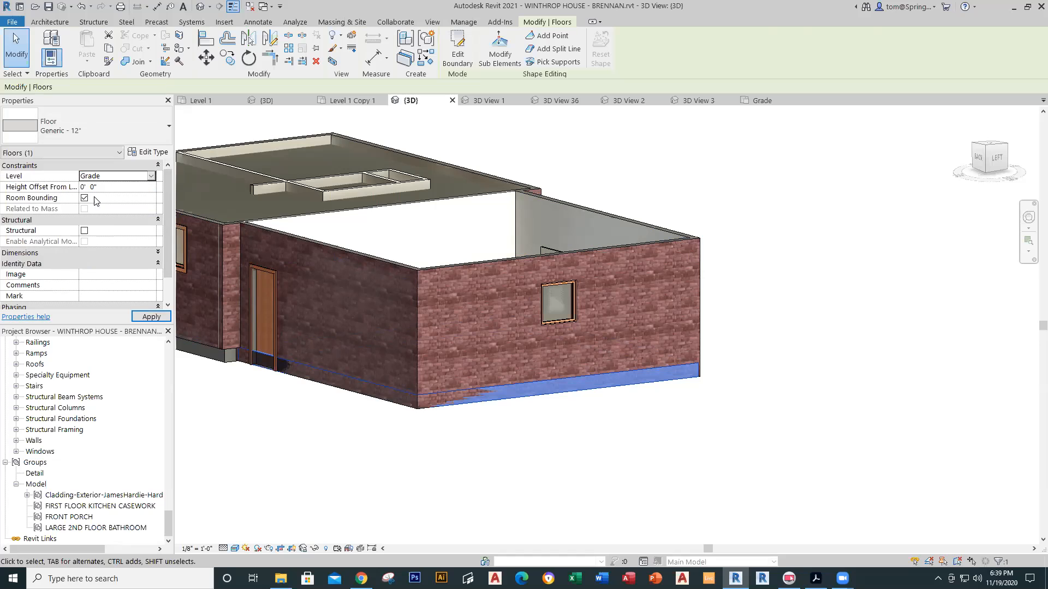
pyautogui.click(515, 458)
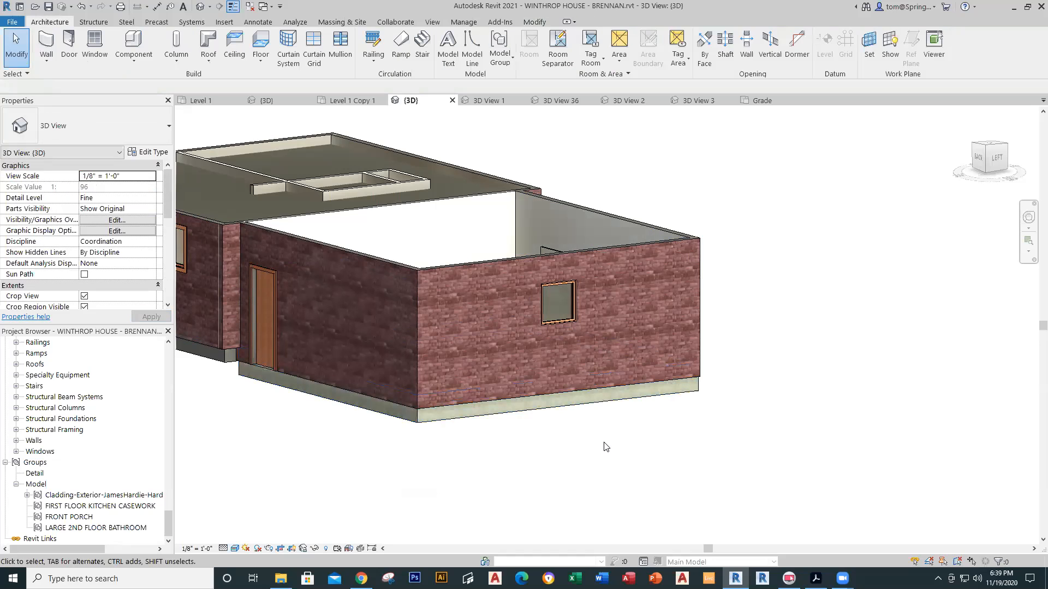
pyautogui.keyDown('shift'); pyautogui.moveTo(627, 445); pyautogui.dragTo(387, 490, button='middle'); pyautogui.keyUp('shift')
pyautogui.scroll(6, 420, 380)
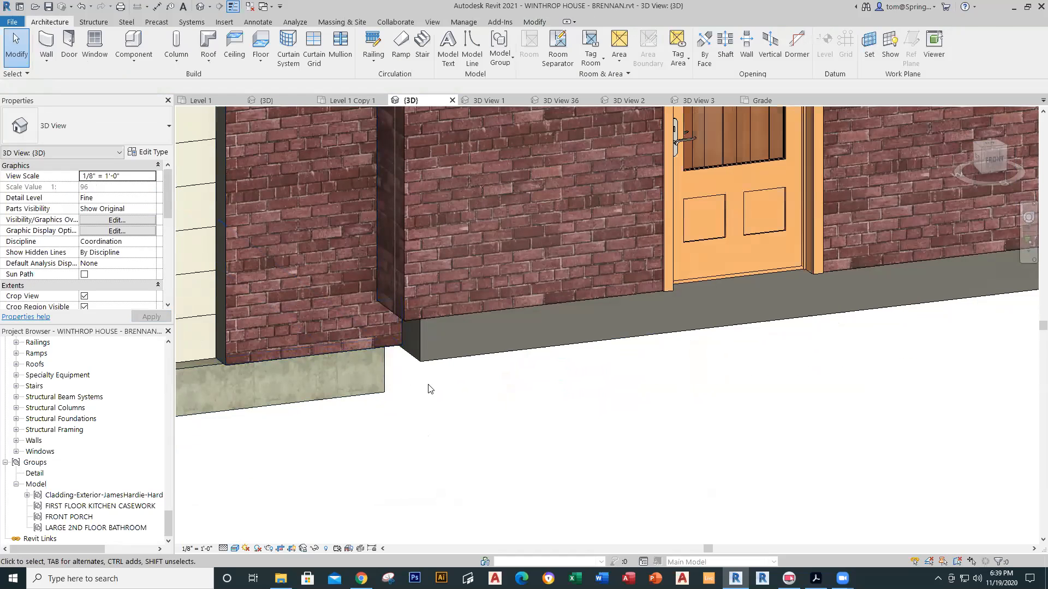
pyautogui.scroll(-7, 423, 426)
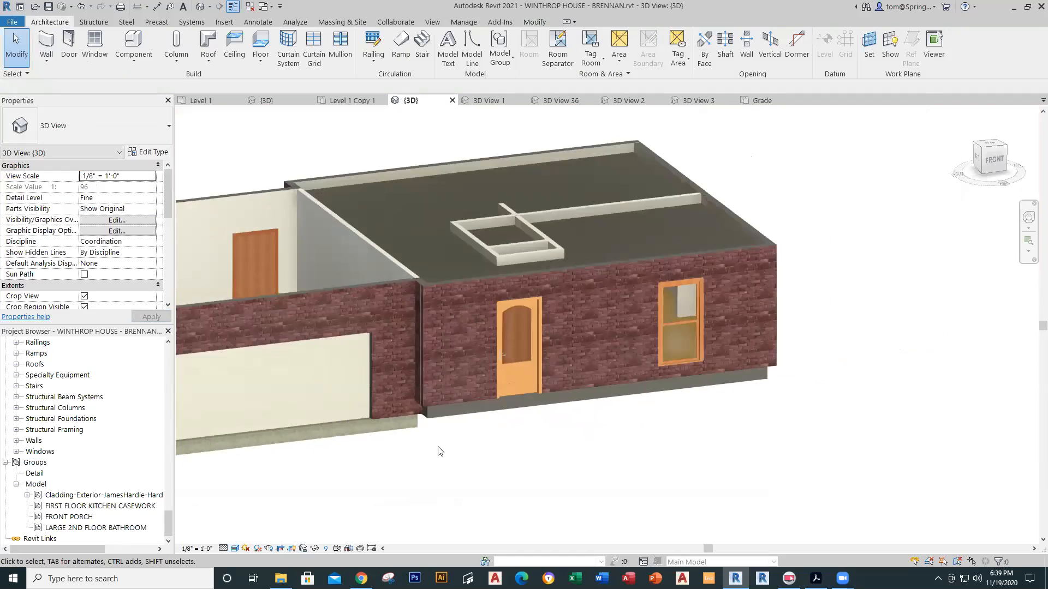
pyautogui.moveTo(446, 459); pyautogui.dragTo(520, 433, button='middle')
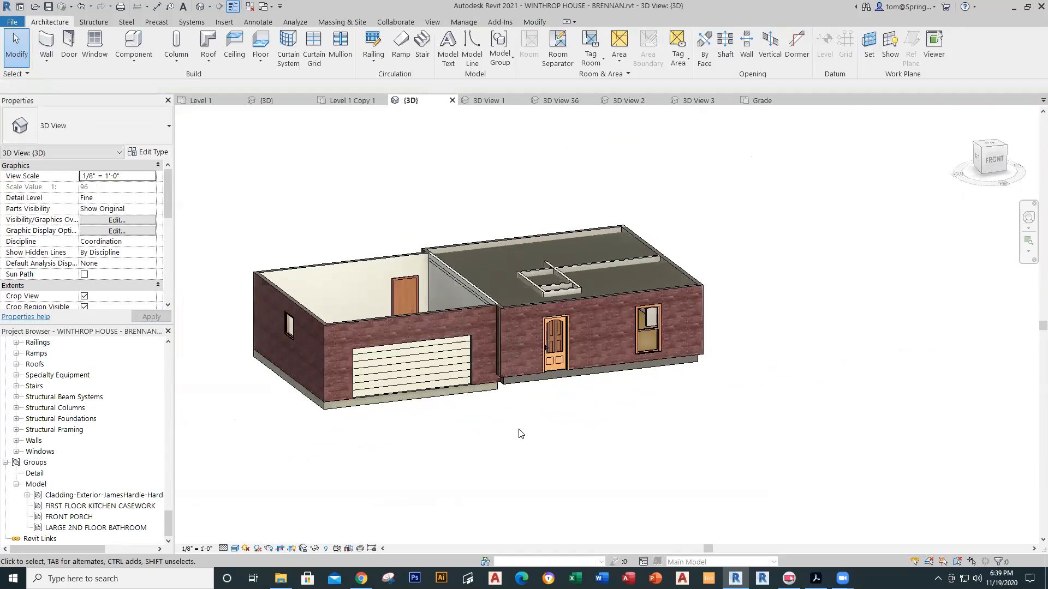
pyautogui.scroll(1, 517, 457)
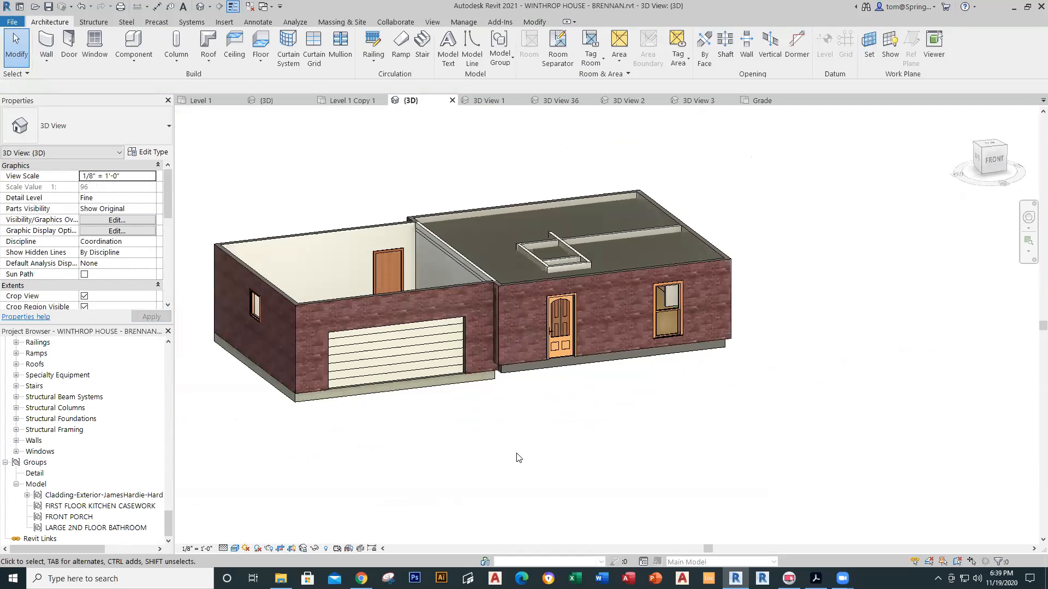
pyautogui.scroll(1, 519, 457)
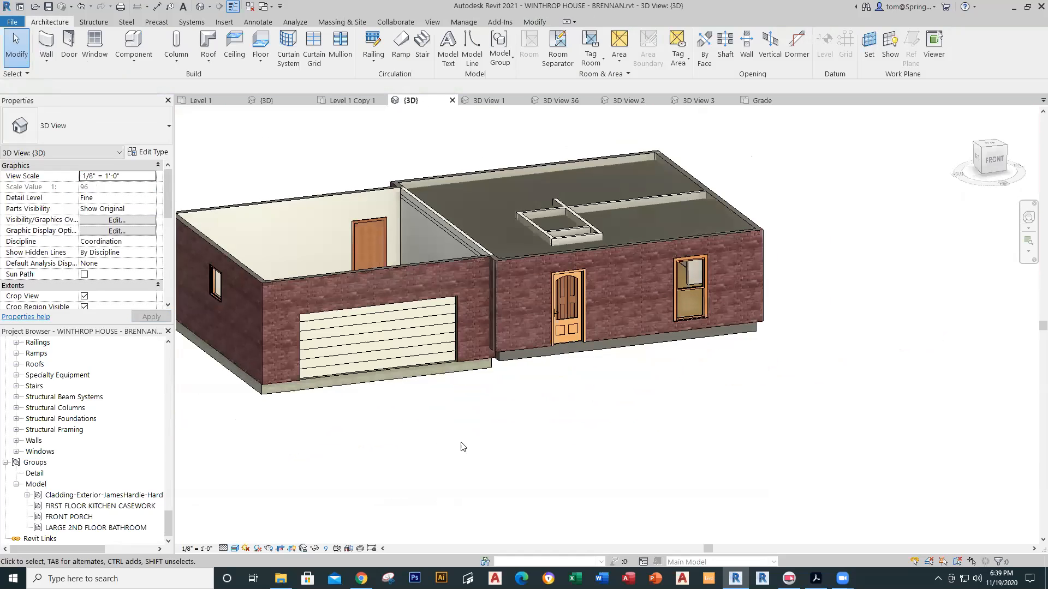
pyautogui.keyDown('shift'); pyautogui.moveTo(464, 428); pyautogui.dragTo(377, 298, button='middle'); pyautogui.keyUp('shift')
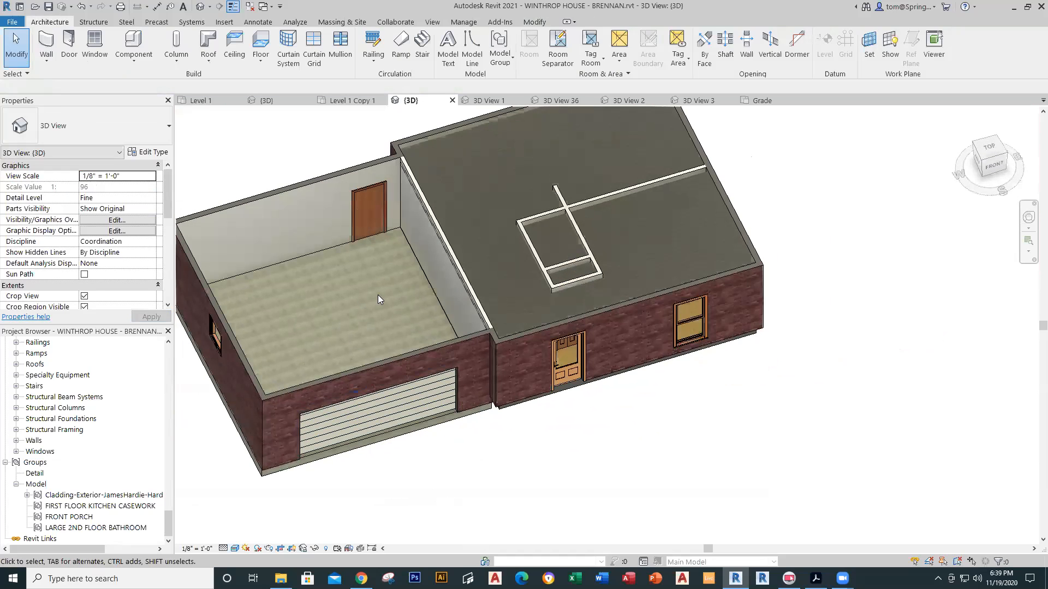
pyautogui.keyDown('shift'); pyautogui.moveTo(518, 474); pyautogui.dragTo(566, 483, button='middle'); pyautogui.keyUp('shift')
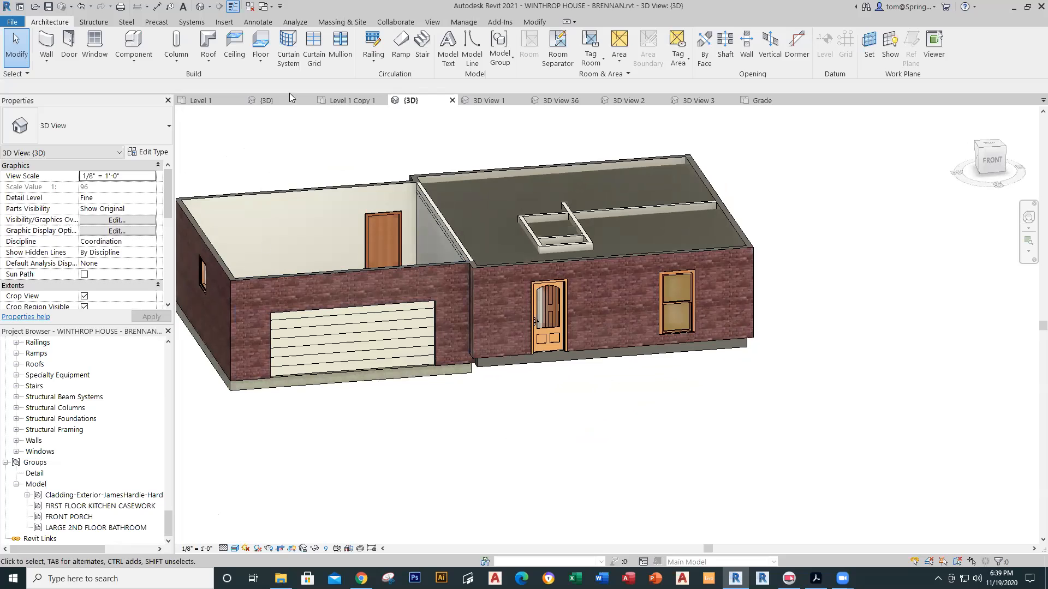
# Step: Return to the BRENNAN Level 1 plan, recentre it, and save the project
pyautogui.click(202, 100)
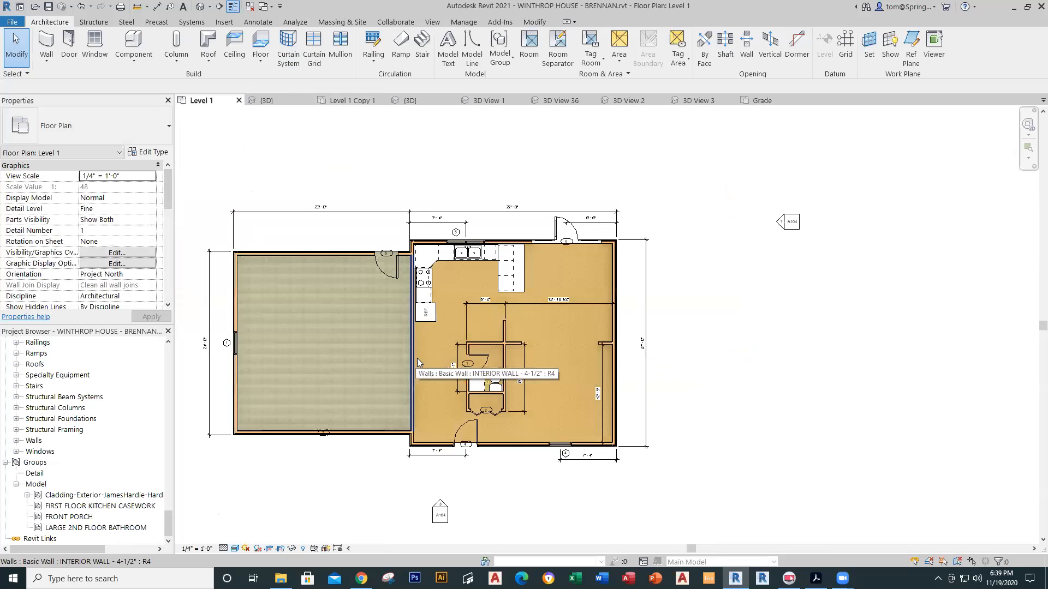
pyautogui.moveTo(419, 359); pyautogui.dragTo(476, 360, button='middle')
pyautogui.click(51, 7)
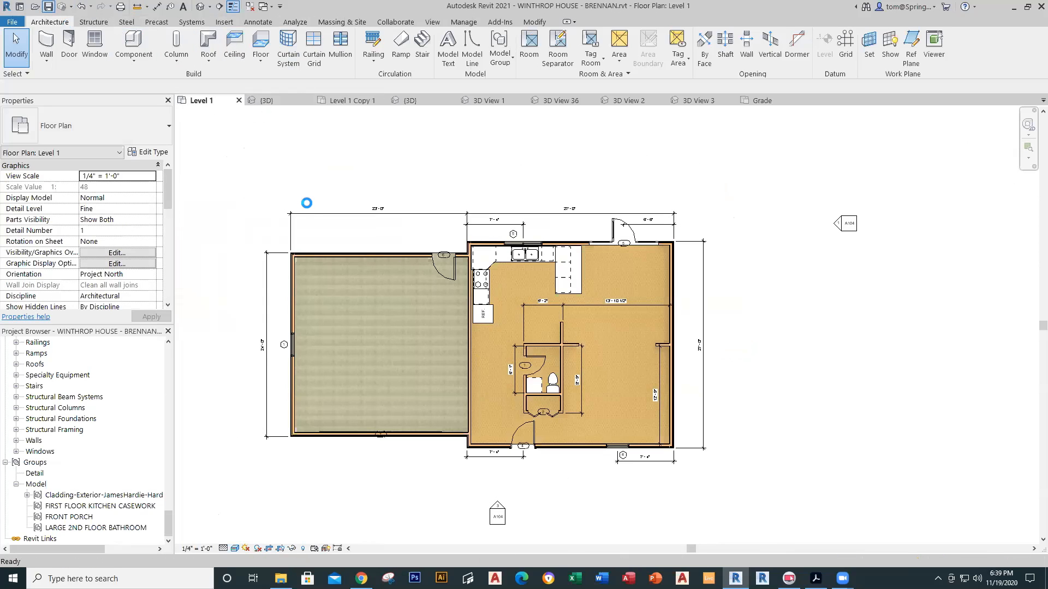
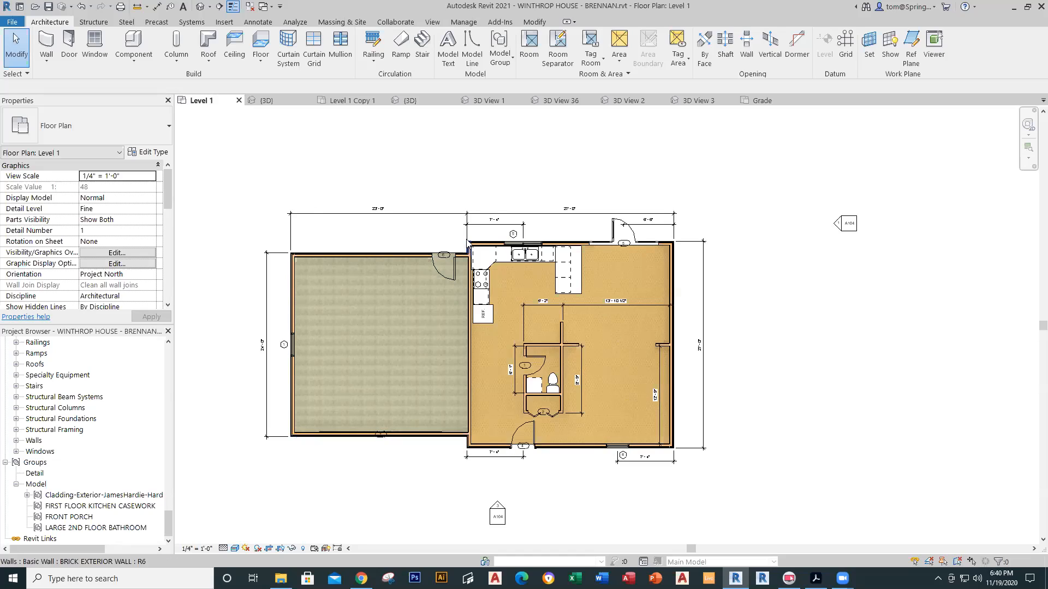
# Step: Switch the Level 1 plan to Hidden Line style and show Views (all) in the Project Browser
pyautogui.click(238, 550)
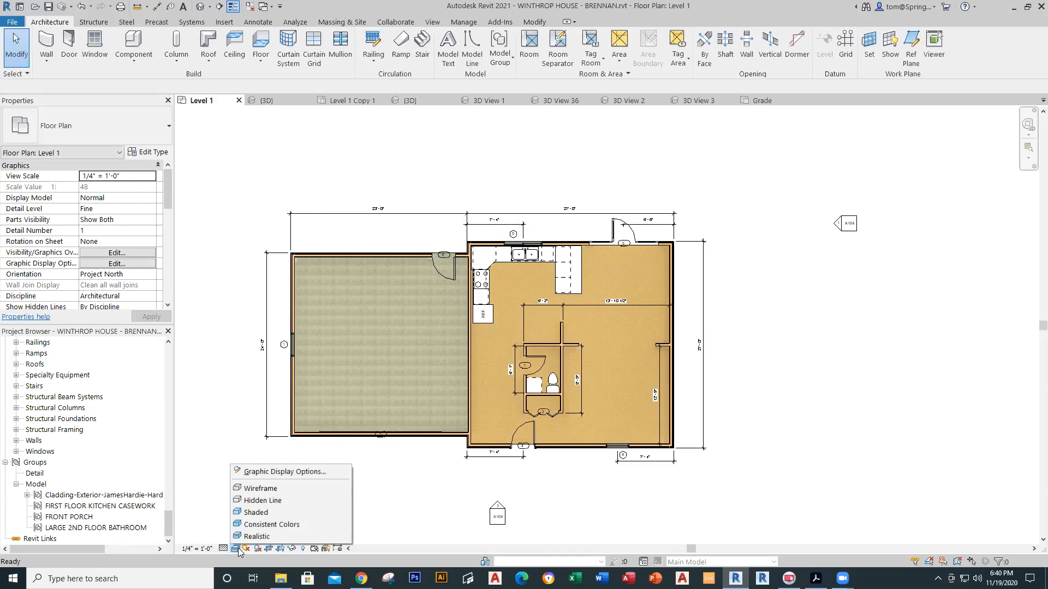
pyautogui.click(257, 513)
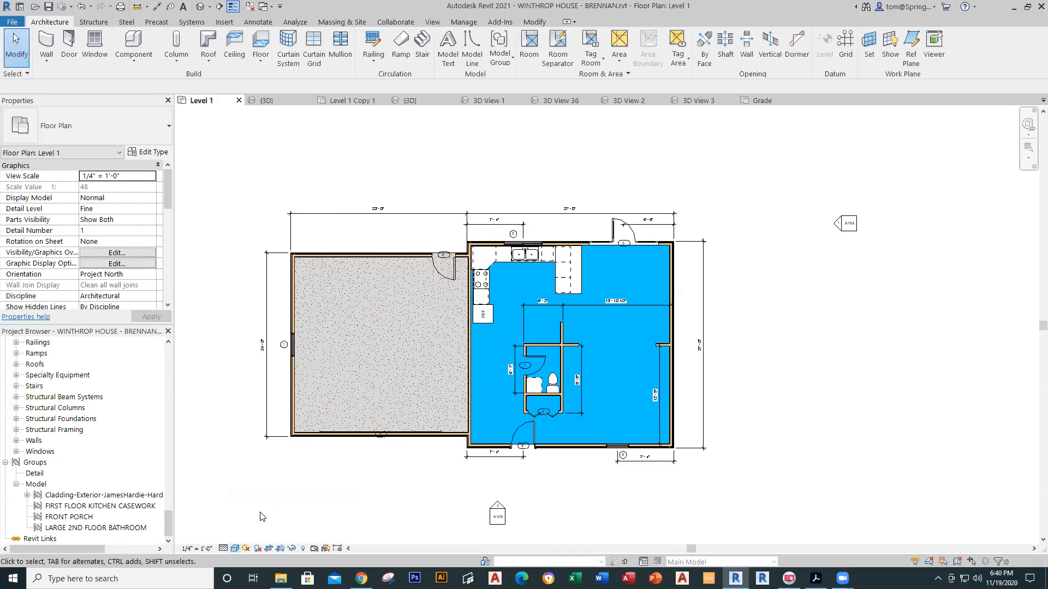
pyautogui.click(235, 549)
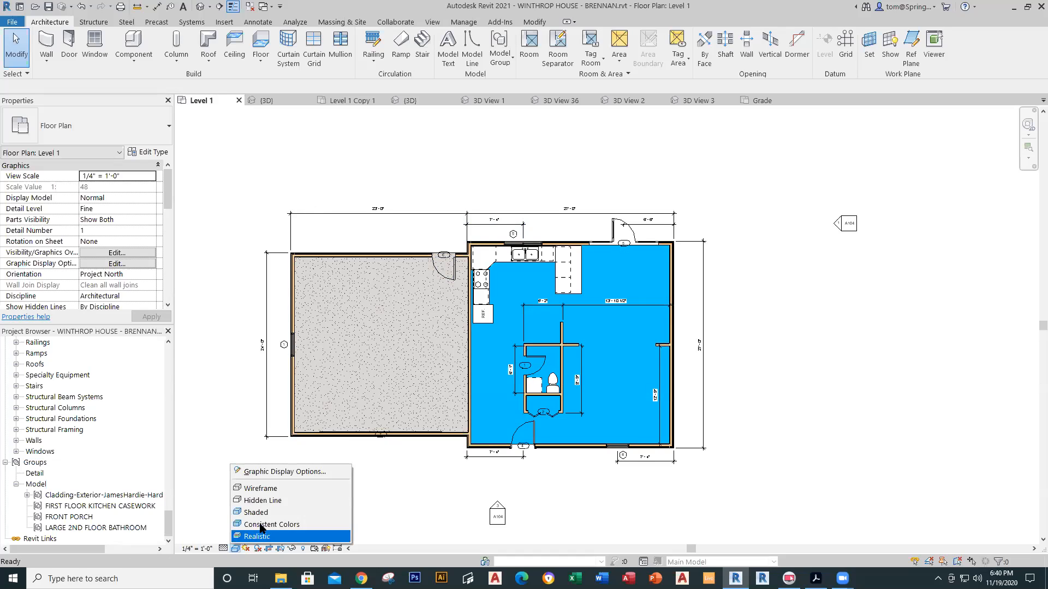
pyautogui.click(272, 500)
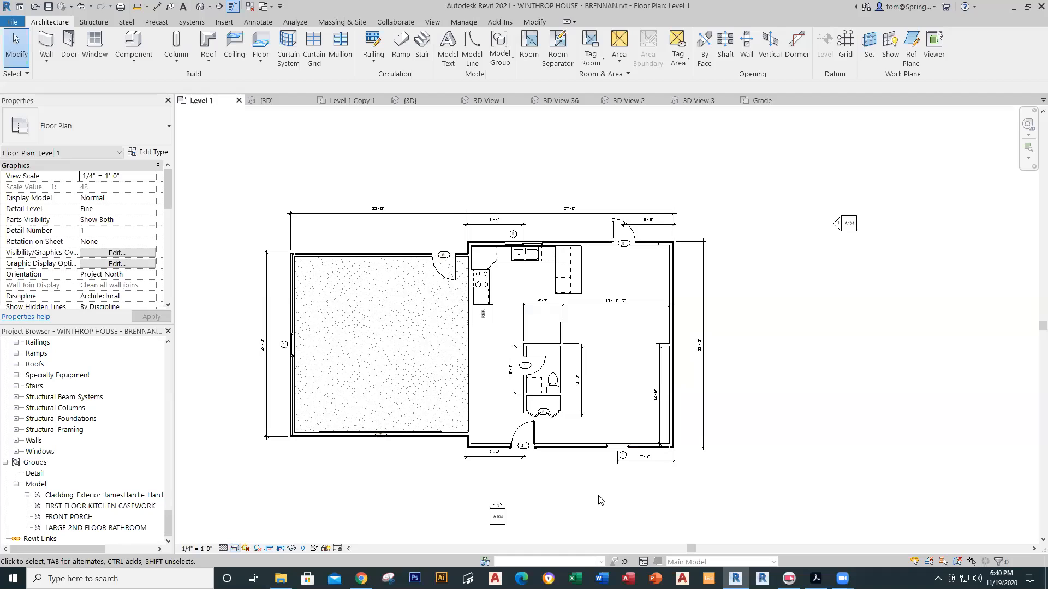
pyautogui.scroll(1, 601, 500)
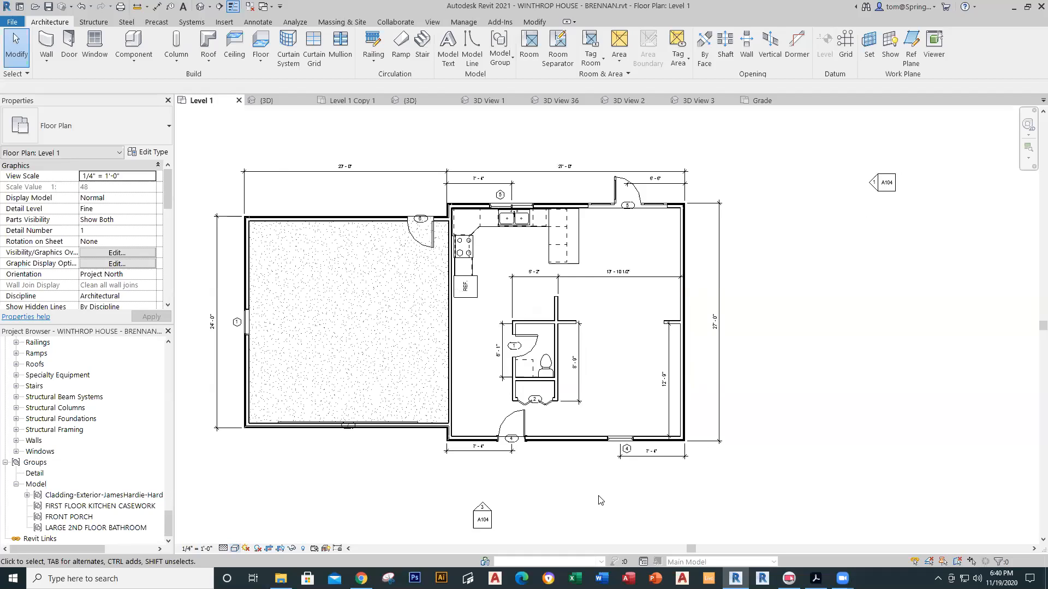
pyautogui.moveTo(600, 500); pyautogui.dragTo(640, 500, button='middle')
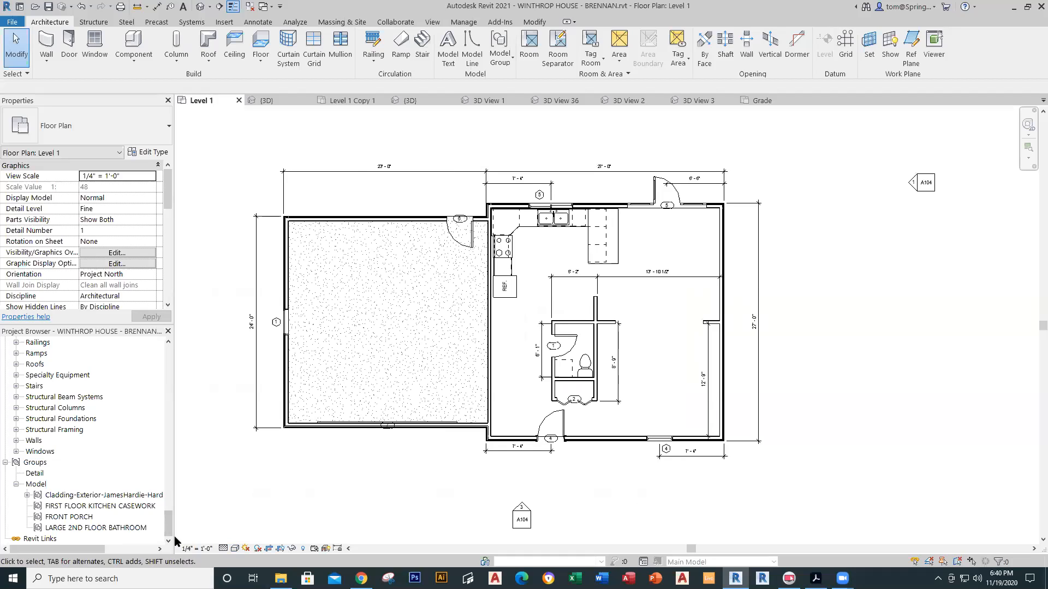
pyautogui.moveTo(168, 528); pyautogui.dragTo(168, 352)
pyautogui.click(39, 342)
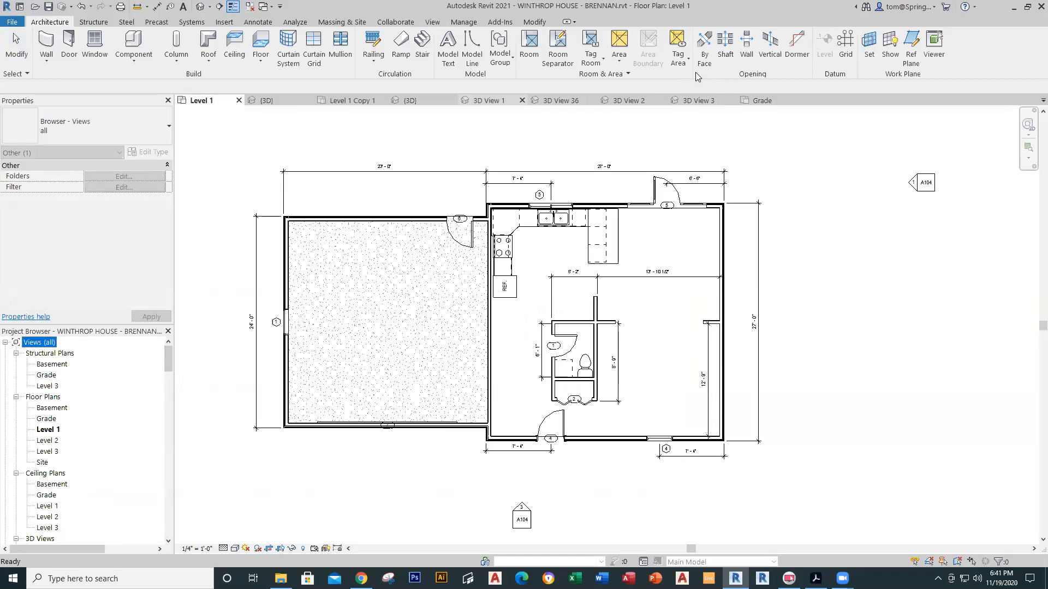
pyautogui.click(314, 102)
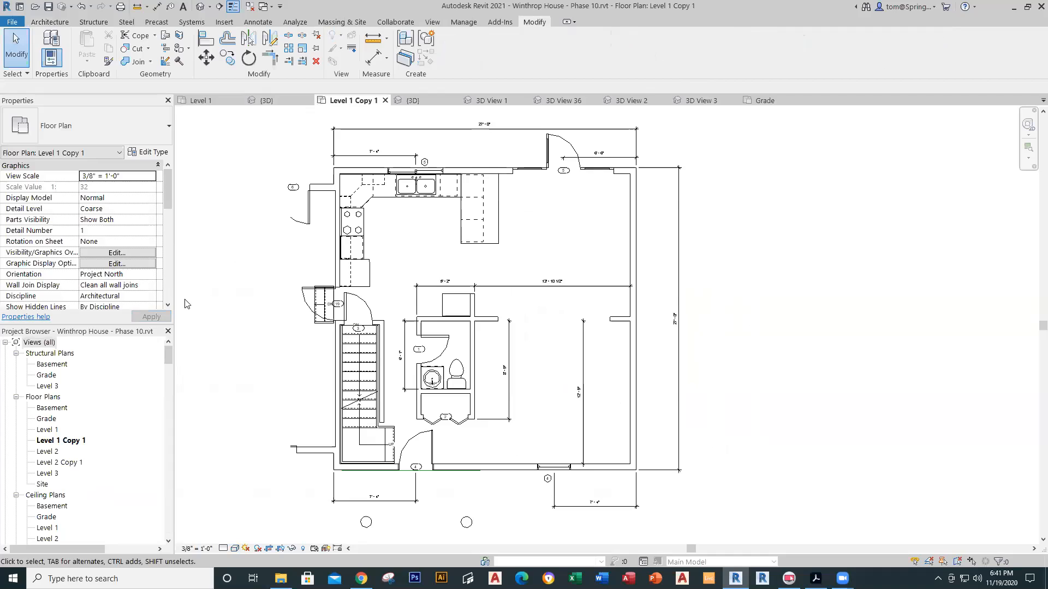
pyautogui.doubleClick(59, 411)
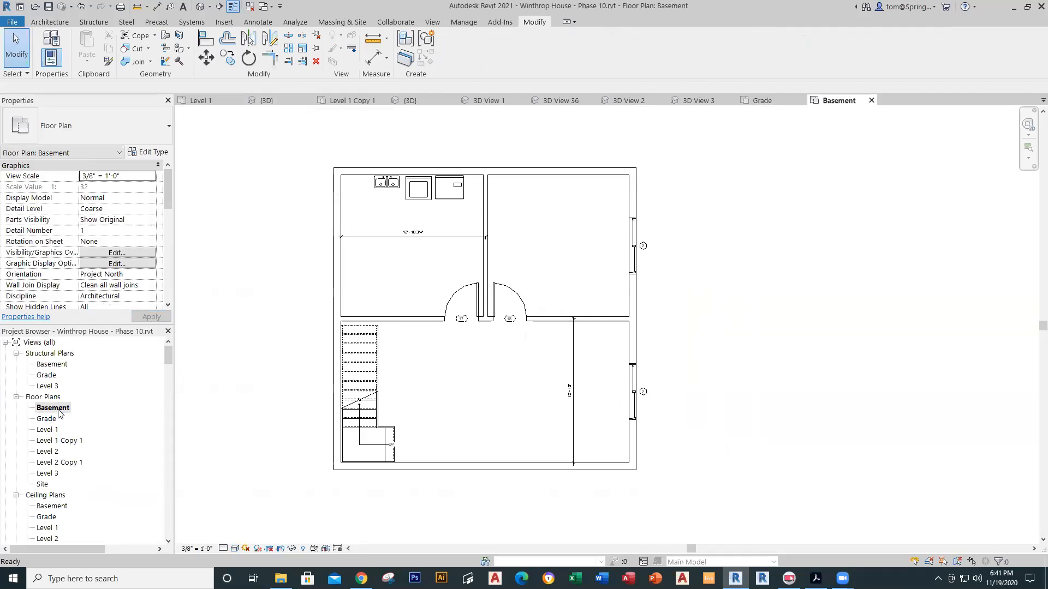
pyautogui.click(337, 304)
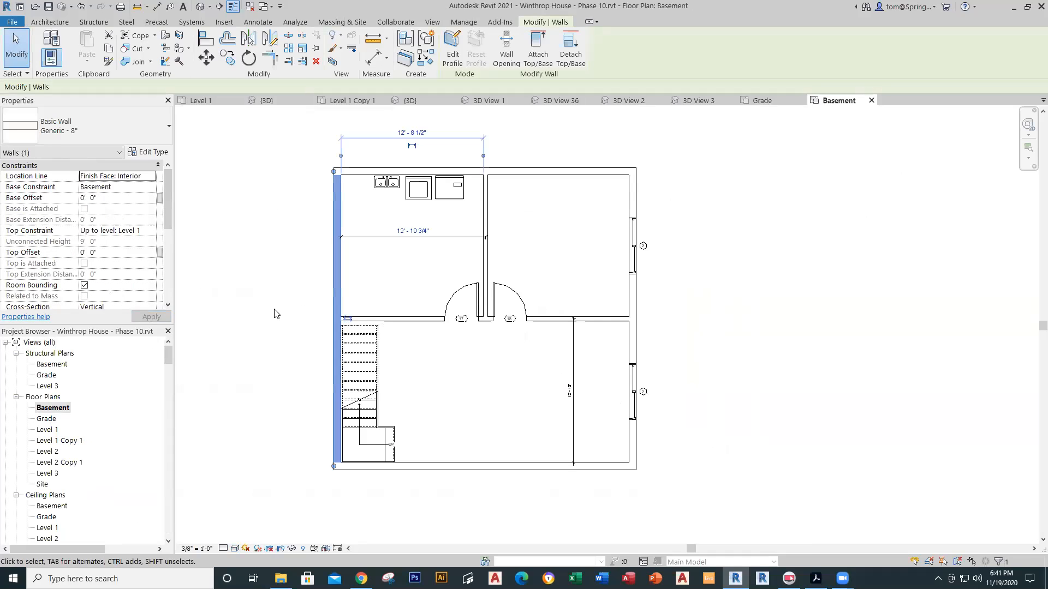
pyautogui.click(247, 366)
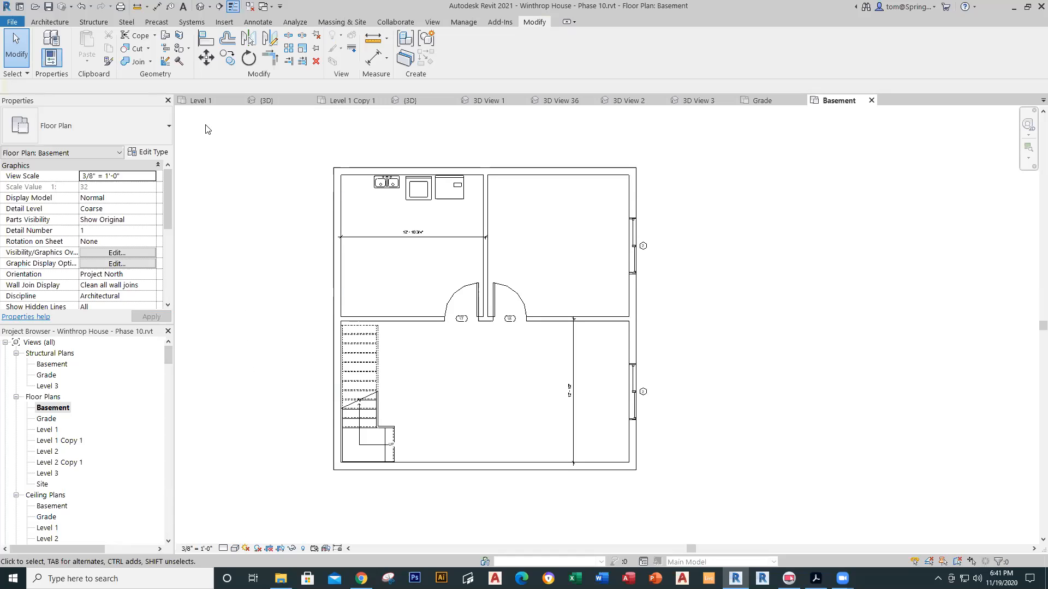
pyautogui.click(206, 100)
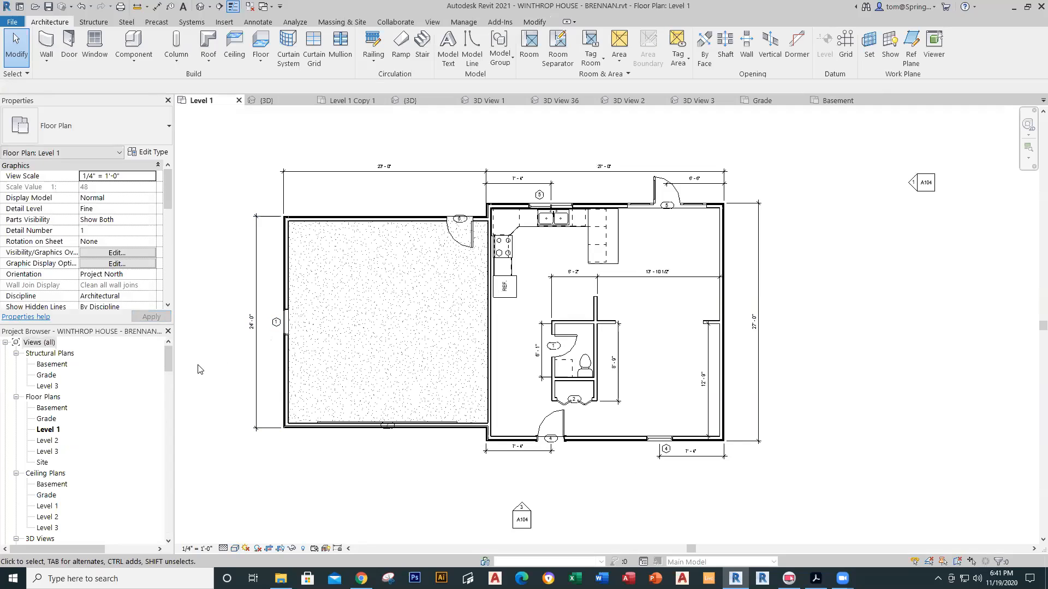
# Step: Open the Basement floor plan from the Project Browser
pyautogui.doubleClick(52, 408)
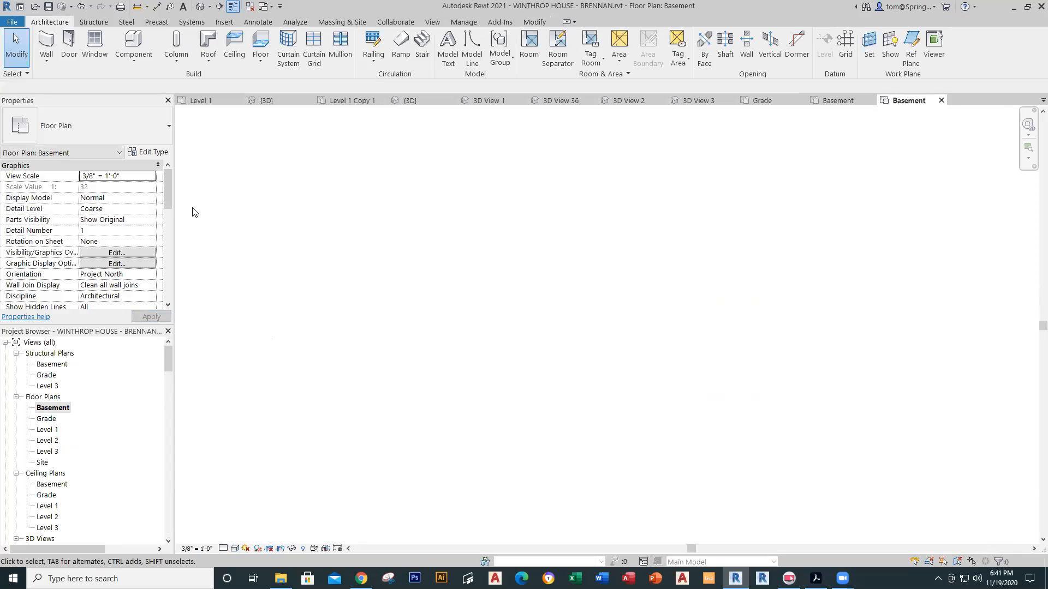
pyautogui.scroll(-1, 166, 196)
pyautogui.scroll(1, 170, 210)
pyautogui.moveTo(165, 197); pyautogui.dragTo(165, 237)
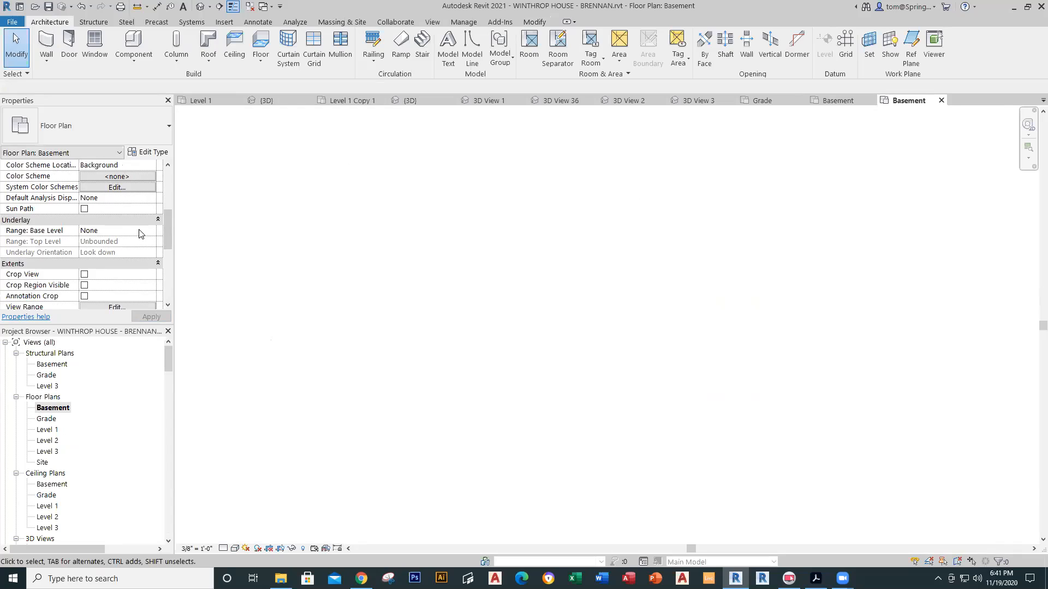
# Step: Set the Basement underlay base level to Level 1, orientation Look up, and frame the house
pyautogui.click(144, 230)
pyautogui.click(151, 231)
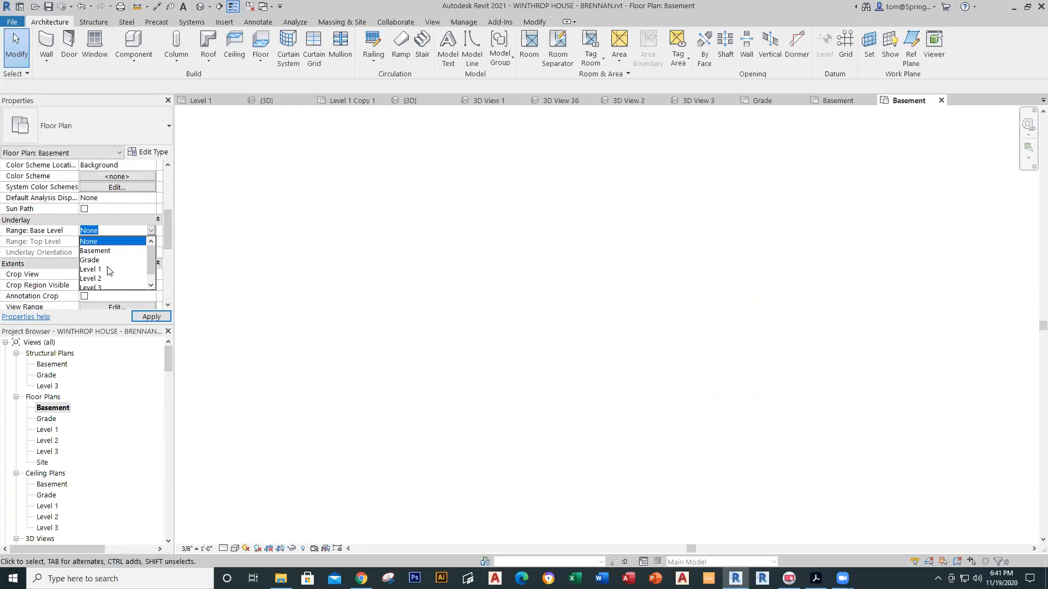
pyautogui.click(89, 269)
pyautogui.click(137, 248)
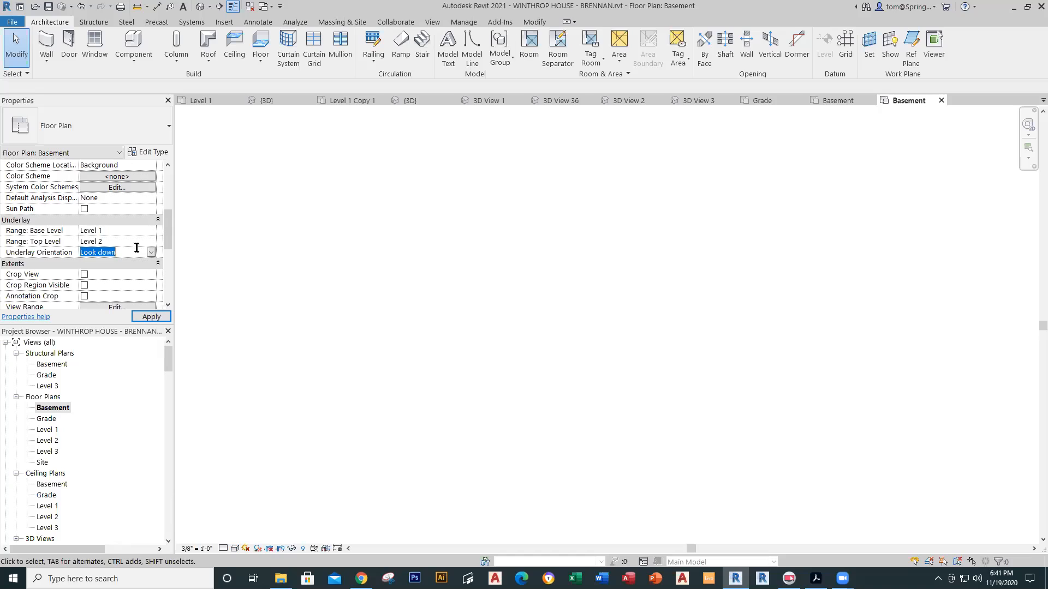
pyautogui.click(151, 253)
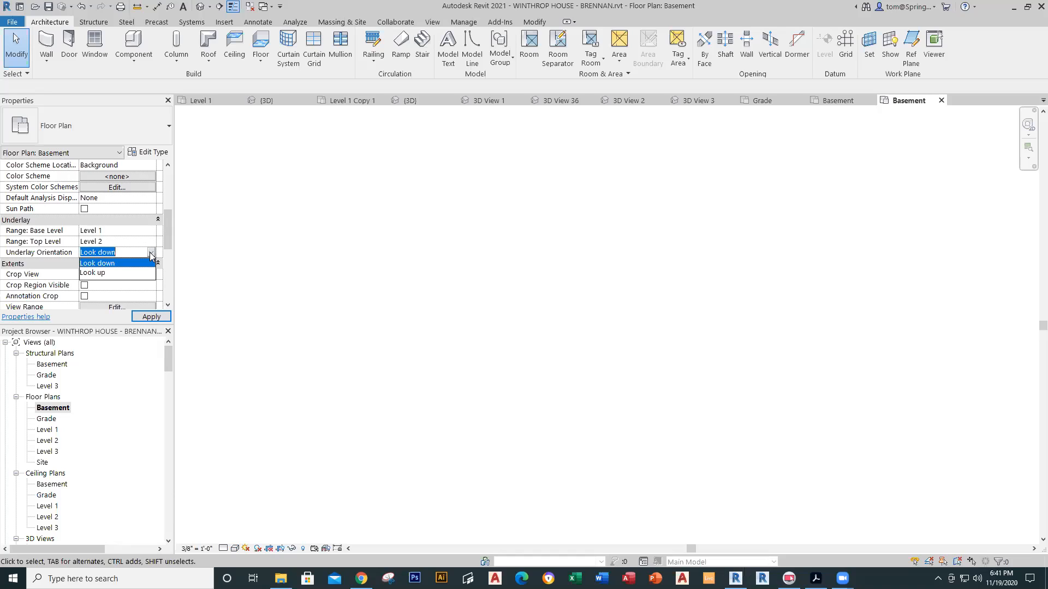
pyautogui.click(108, 277)
pyautogui.click(151, 317)
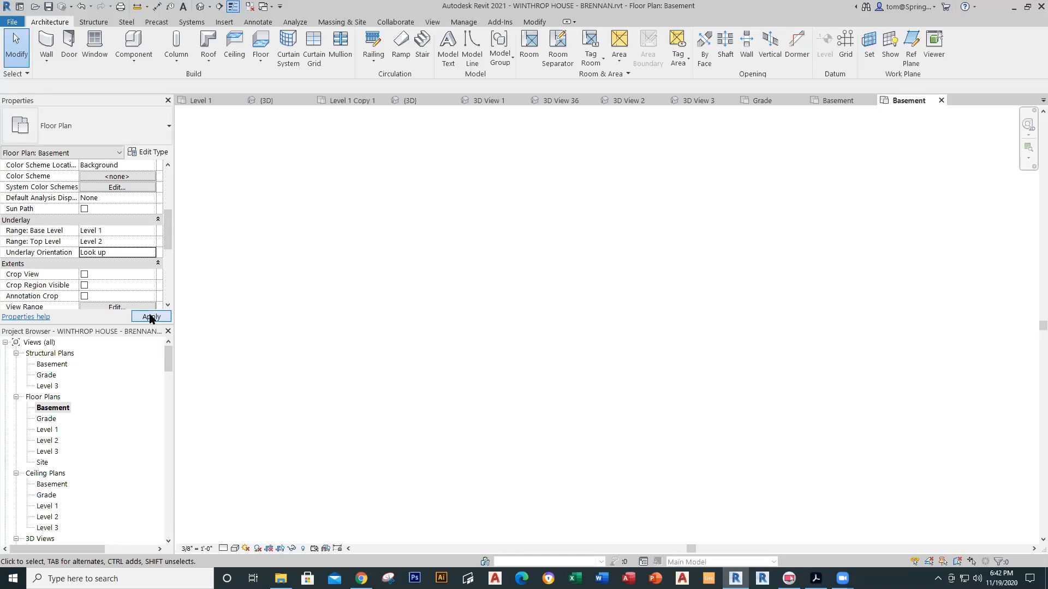
pyautogui.moveTo(374, 391); pyautogui.dragTo(715, 267, button='middle')
pyautogui.scroll(-5, 500, 408)
pyautogui.moveTo(551, 383); pyautogui.dragTo(617, 362, button='middle')
pyautogui.scroll(2, 561, 343)
pyautogui.scroll(1, 562, 340)
pyautogui.moveTo(576, 334); pyautogui.dragTo(575, 261, button='middle')
pyautogui.scroll(1, 574, 269)
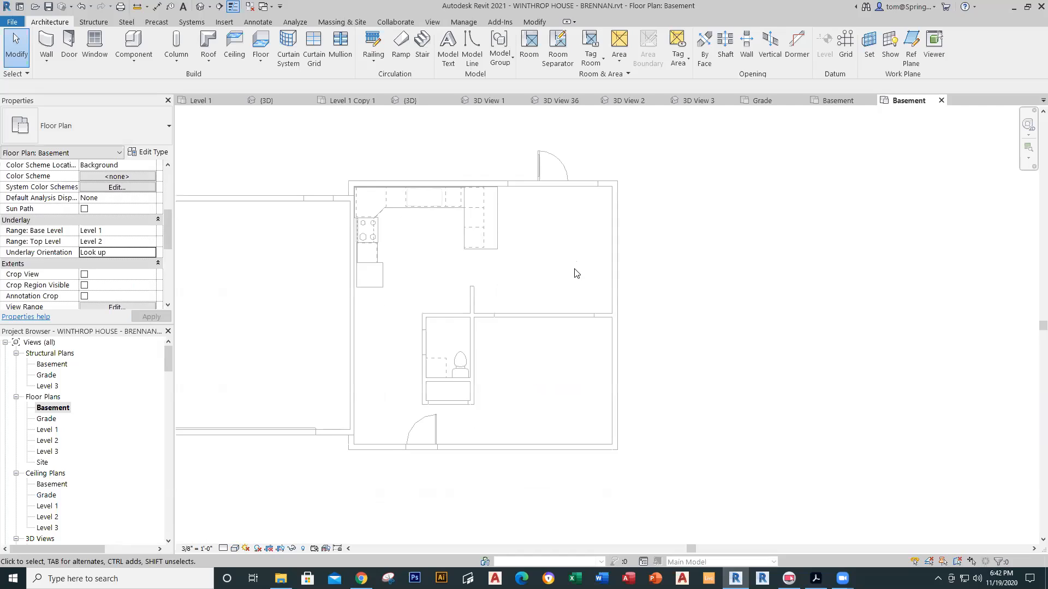
pyautogui.scroll(1, 574, 273)
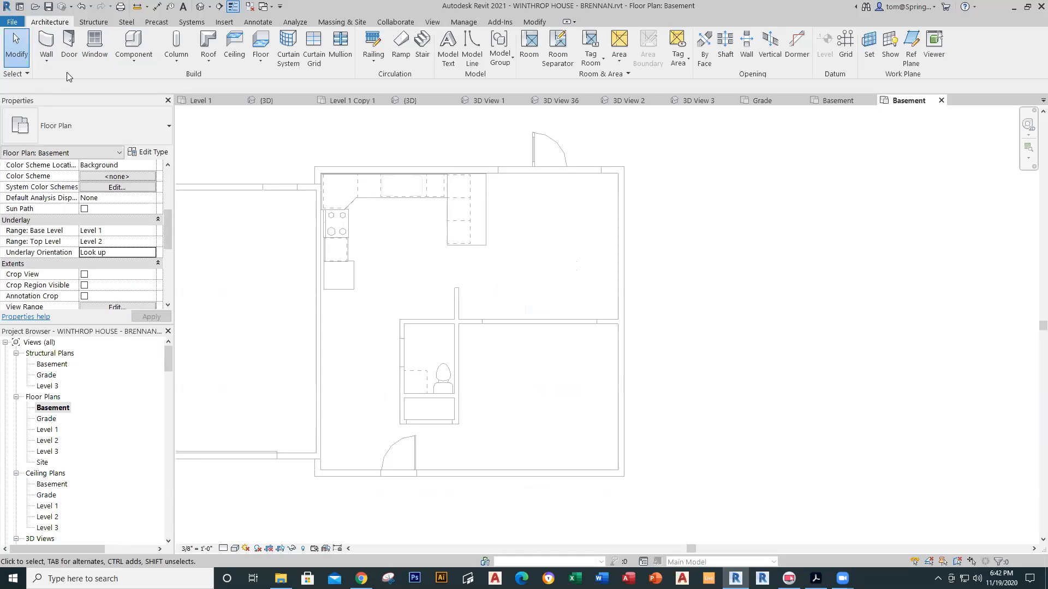
# Step: Trace the house's outer corners with a 26'-4" square rectangle of Generic - 8" walls
pyautogui.click(46, 62)
pyautogui.click(47, 81)
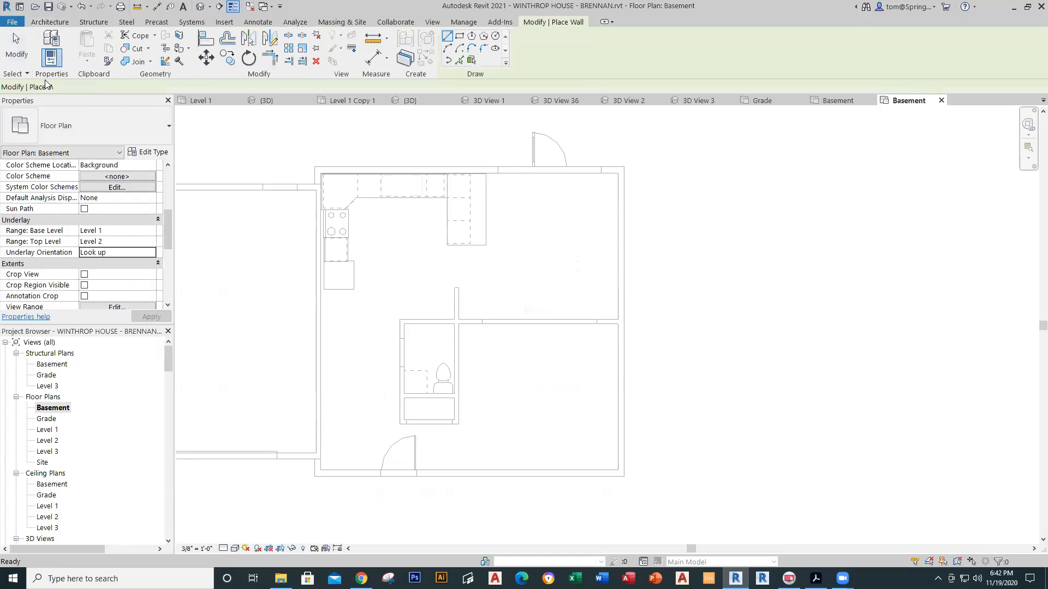
pyautogui.click(163, 127)
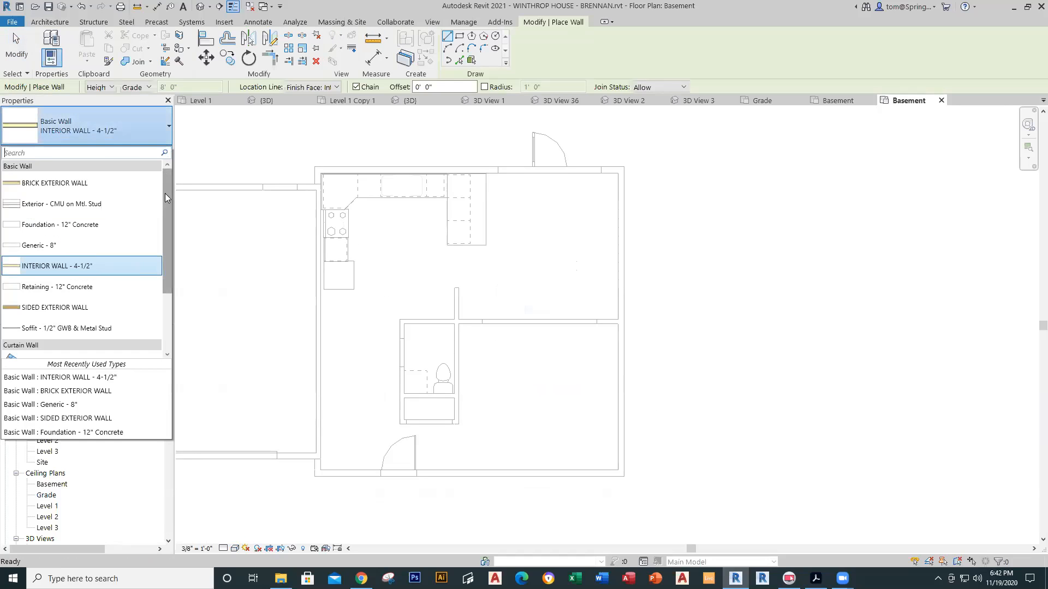
pyautogui.click(70, 245)
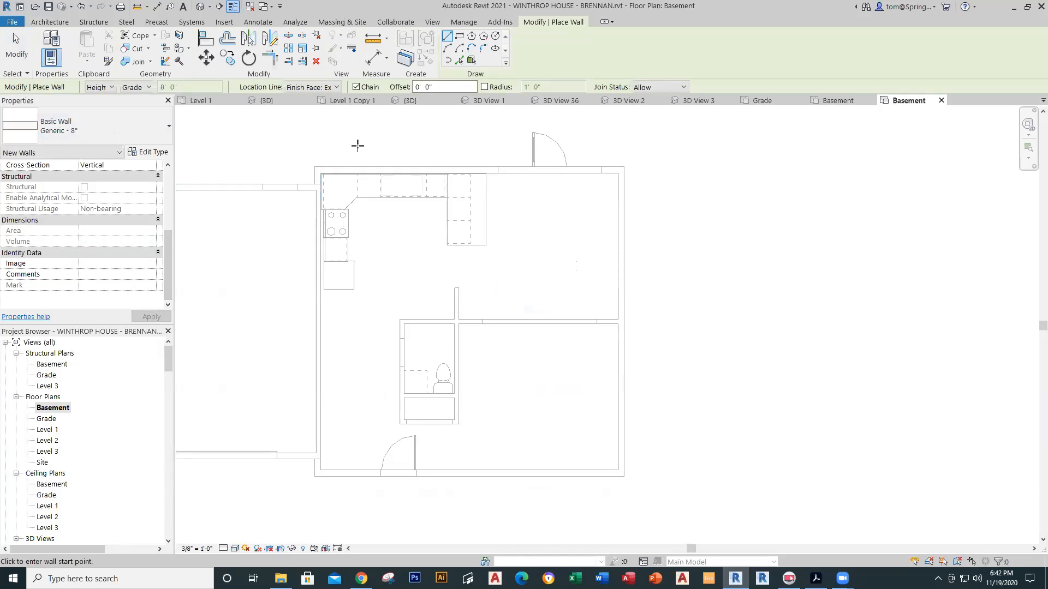
pyautogui.click(460, 36)
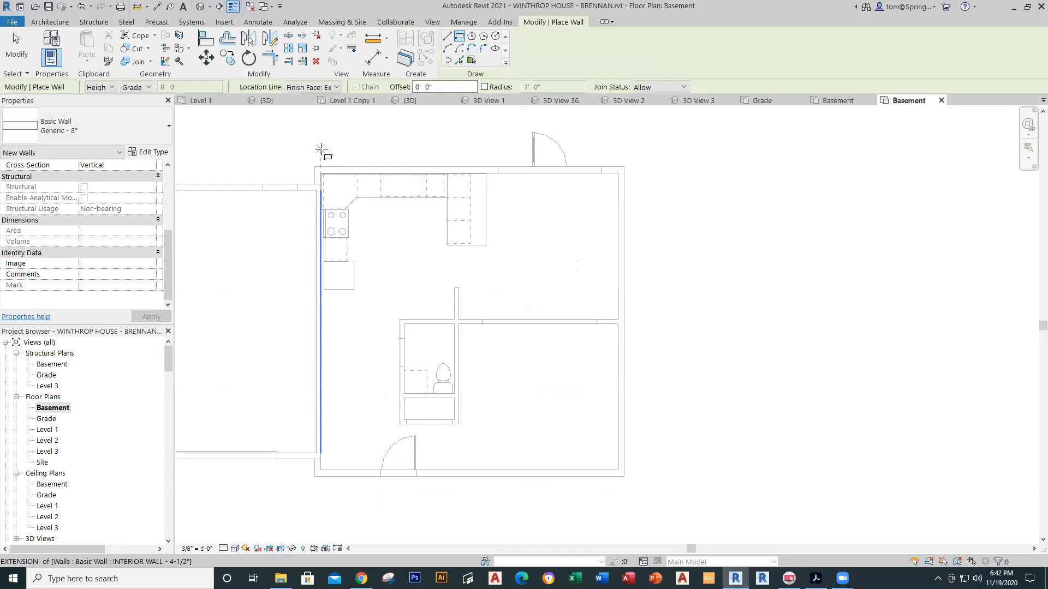
pyautogui.click(314, 167)
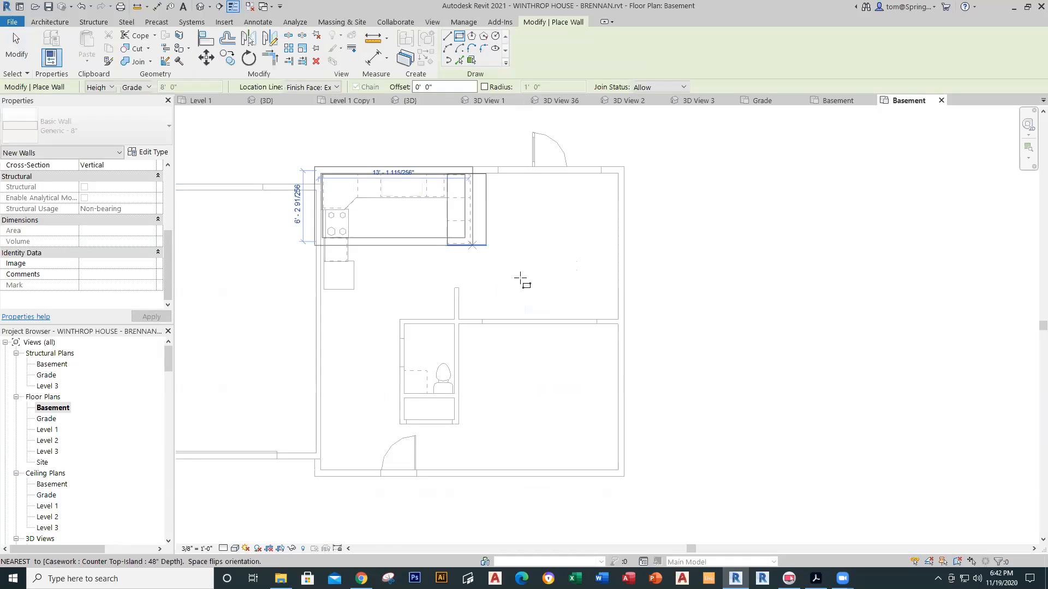
pyautogui.click(624, 476)
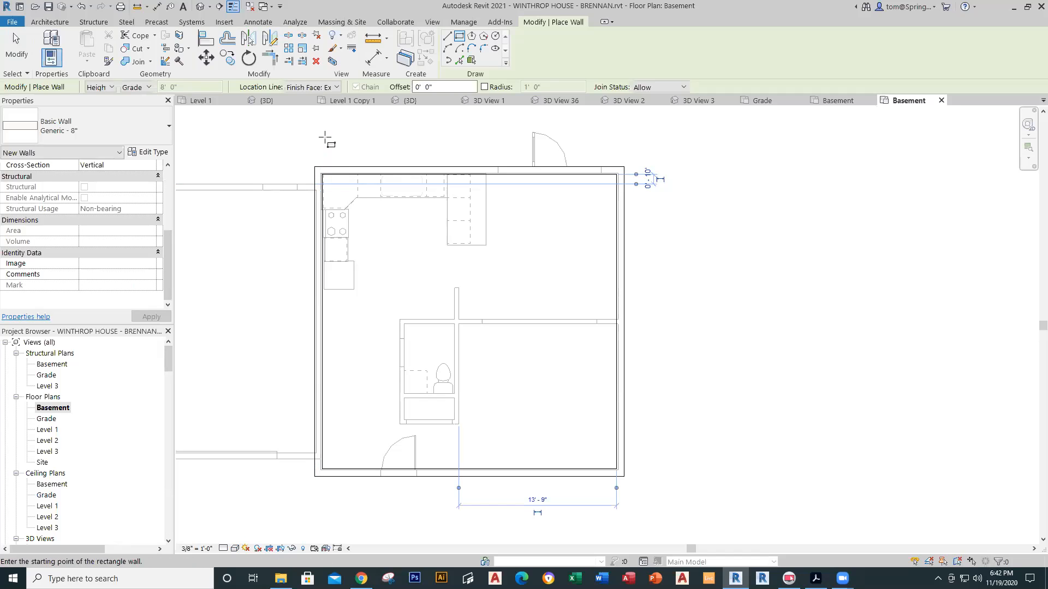
pyautogui.click(316, 169)
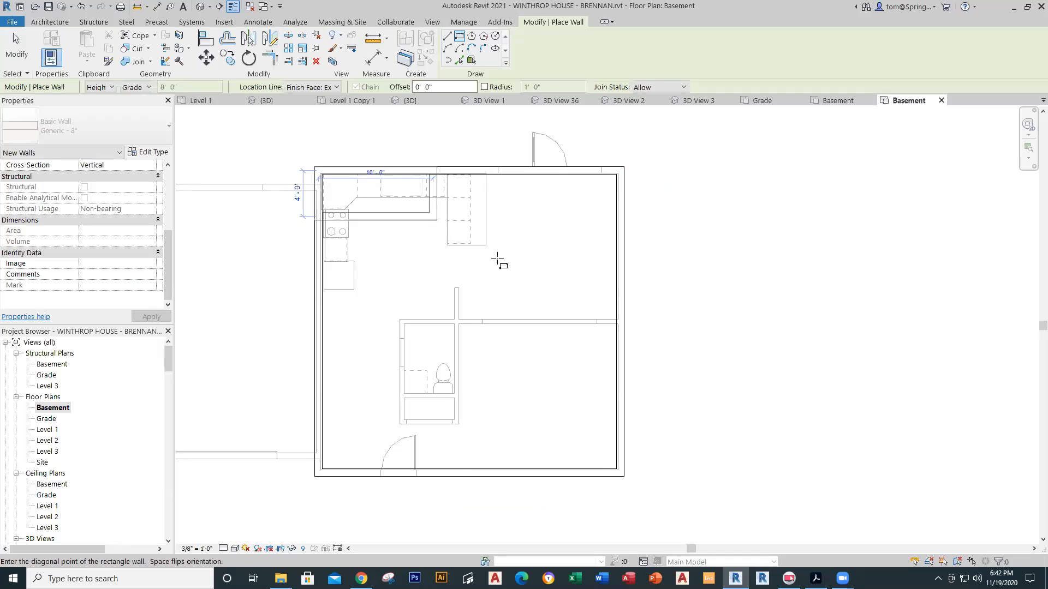
pyautogui.click(625, 476)
pyautogui.press('Escape')
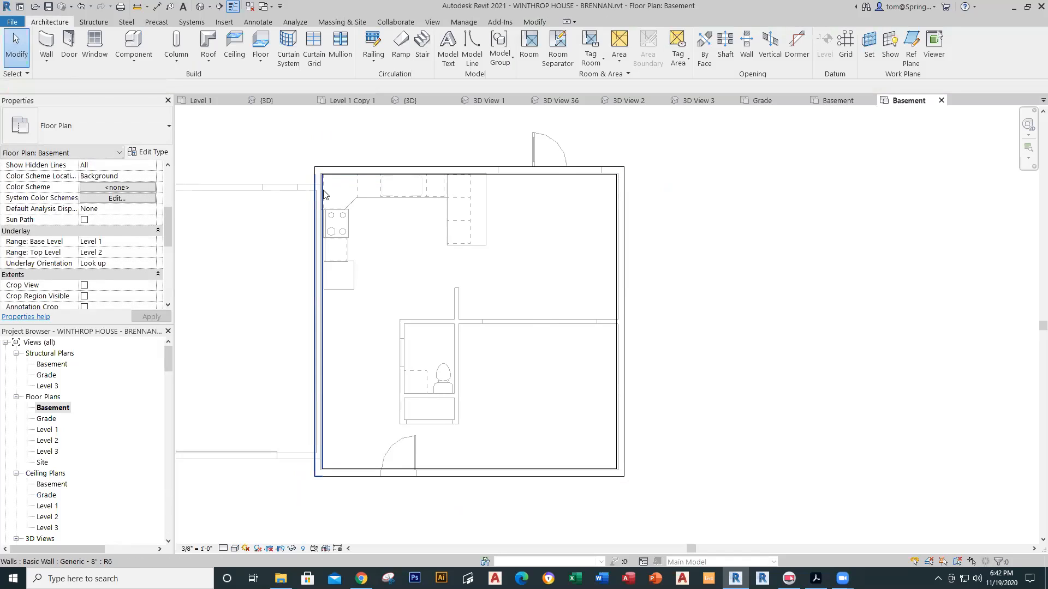
# Step: In the default 3D view, select the four foundation walls and try attaching their tops
pyautogui.click(197, 8)
pyautogui.scroll(4, 543, 420)
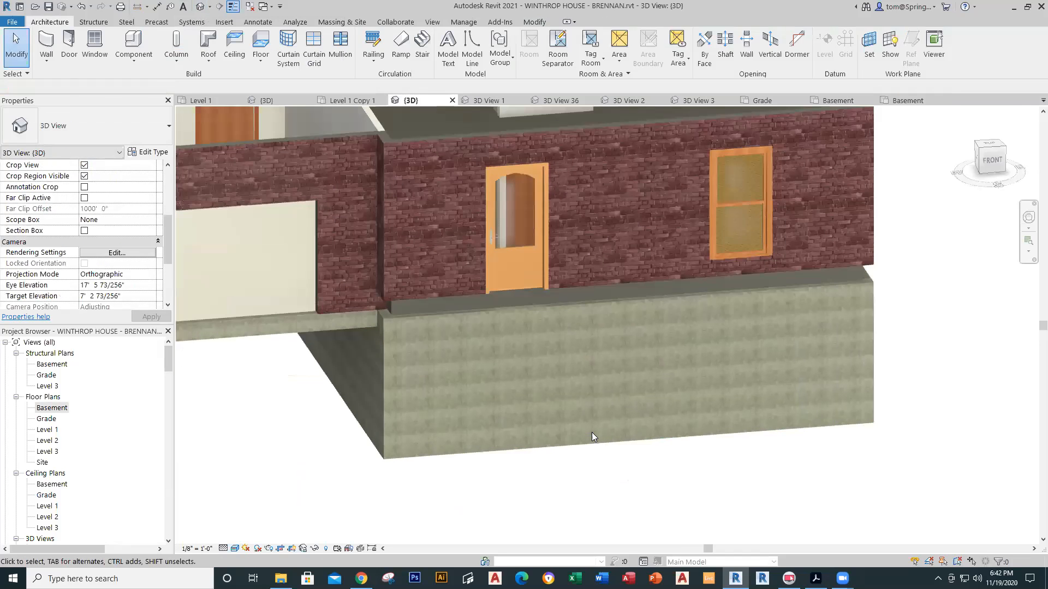
pyautogui.moveTo(628, 487); pyautogui.dragTo(567, 327, button='middle')
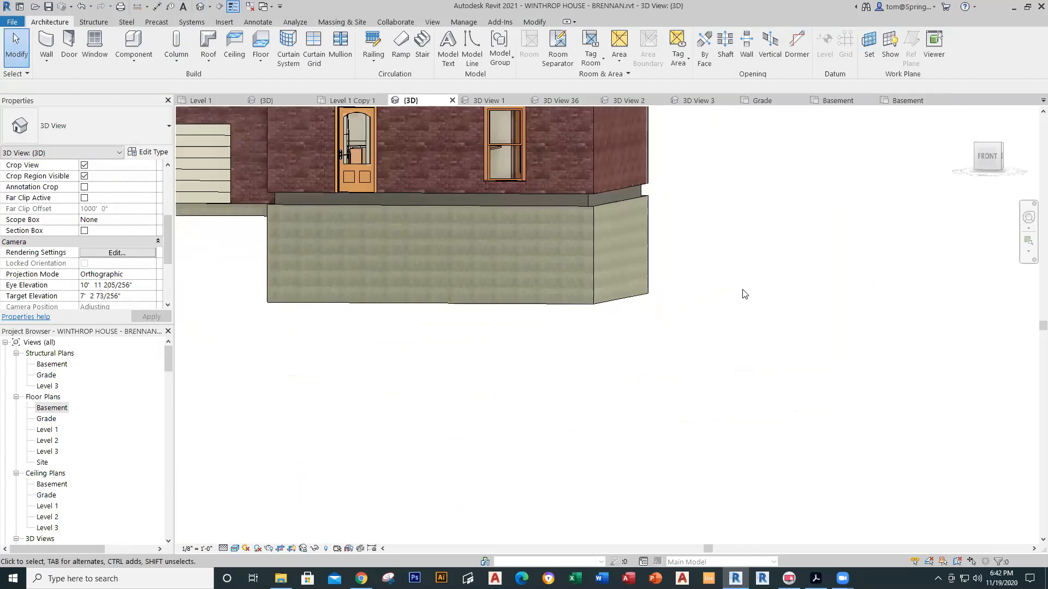
pyautogui.moveTo(654, 194); pyautogui.dragTo(275, 365)
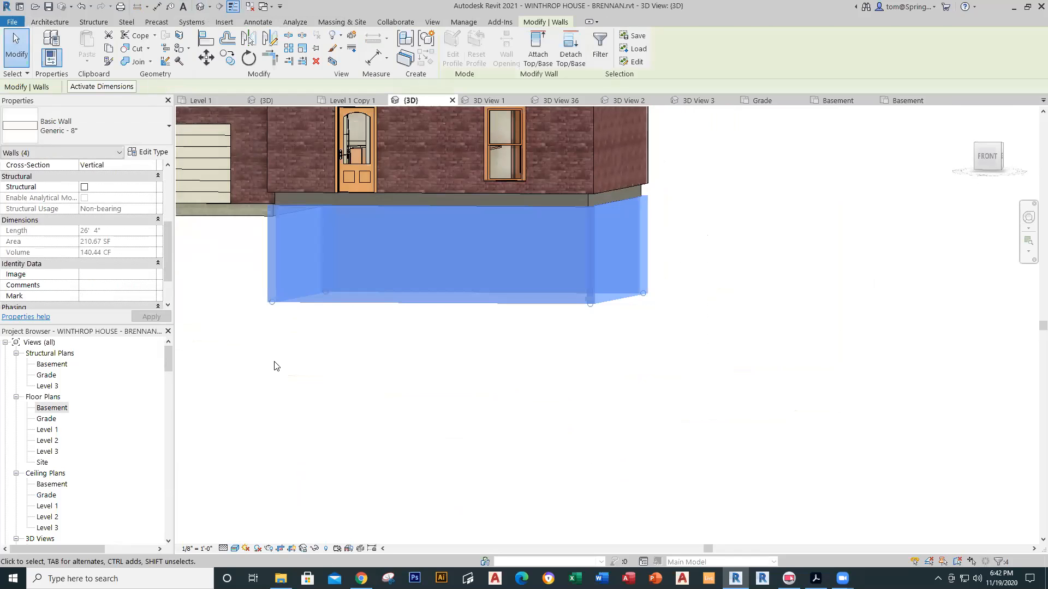
pyautogui.click(539, 46)
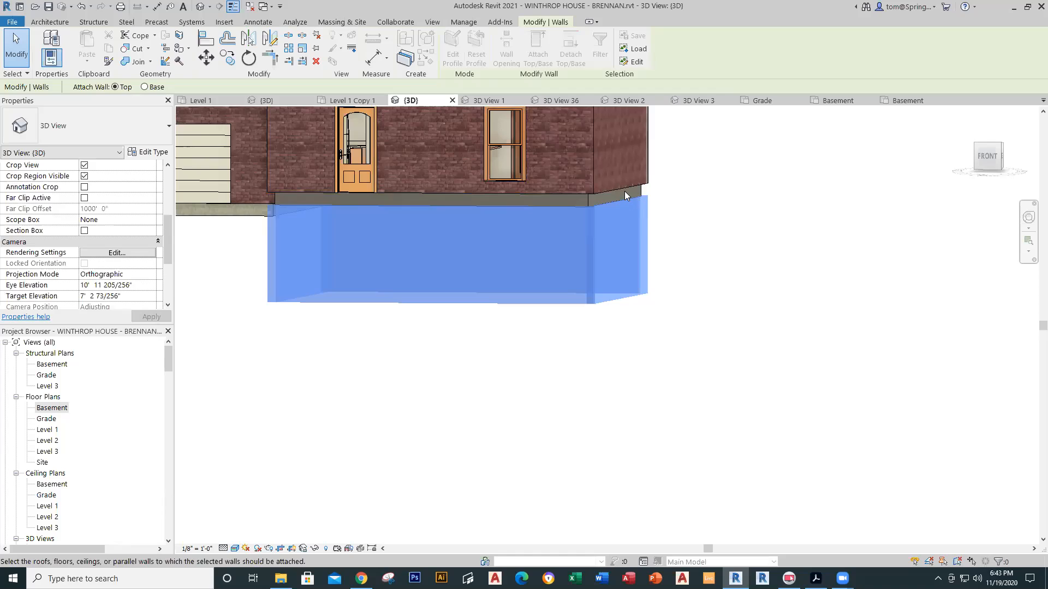
pyautogui.click(568, 190)
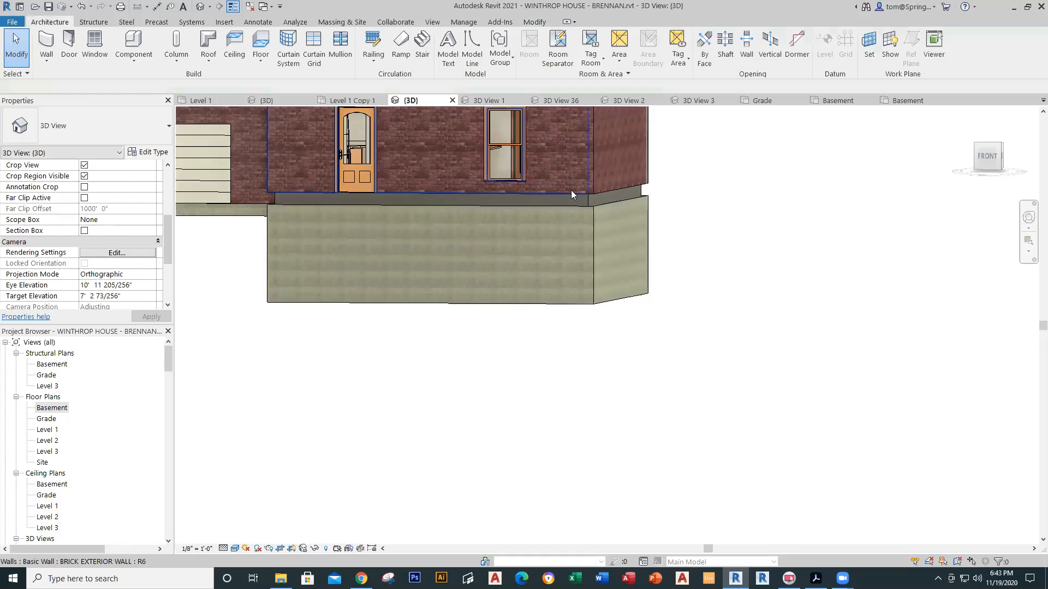
pyautogui.click(571, 190)
pyautogui.click(689, 188)
# Step: Reselect the foundation walls, retry Attach Top, then cancel it
pyautogui.moveTo(677, 250); pyautogui.dragTo(260, 366)
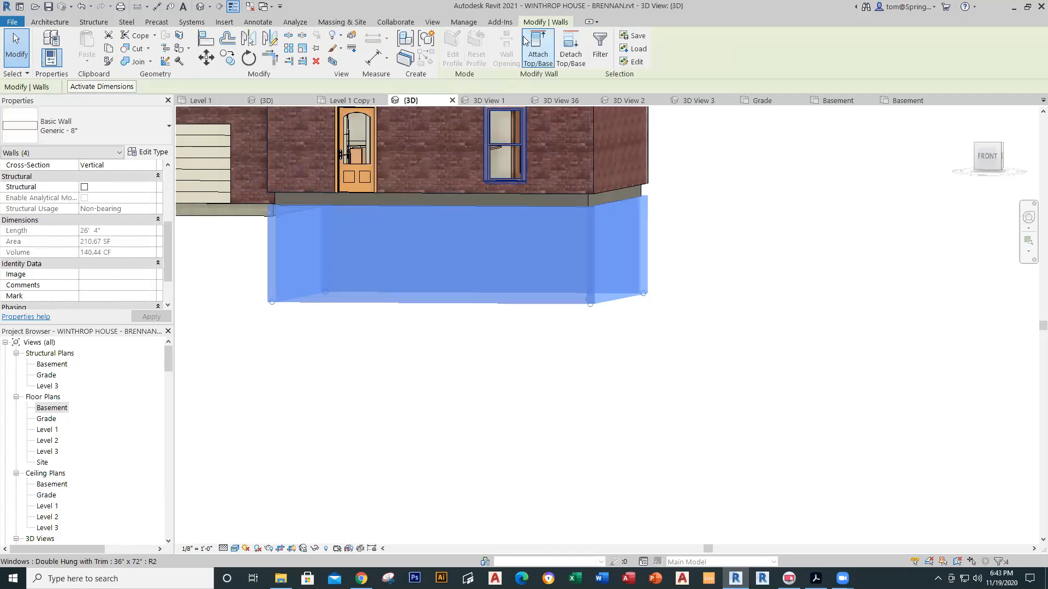
pyautogui.click(538, 48)
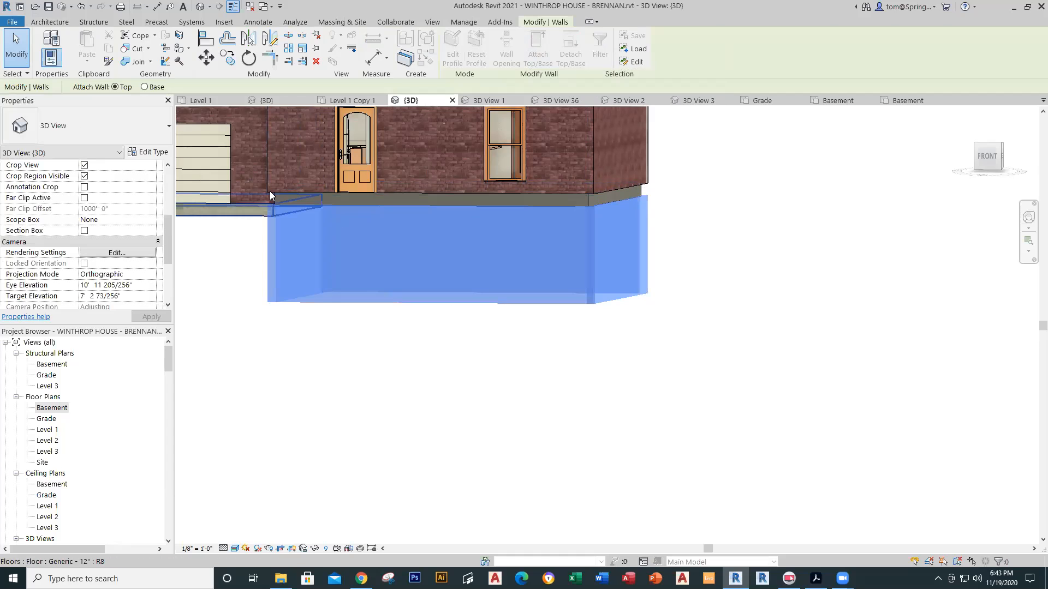
pyautogui.scroll(4, 278, 188)
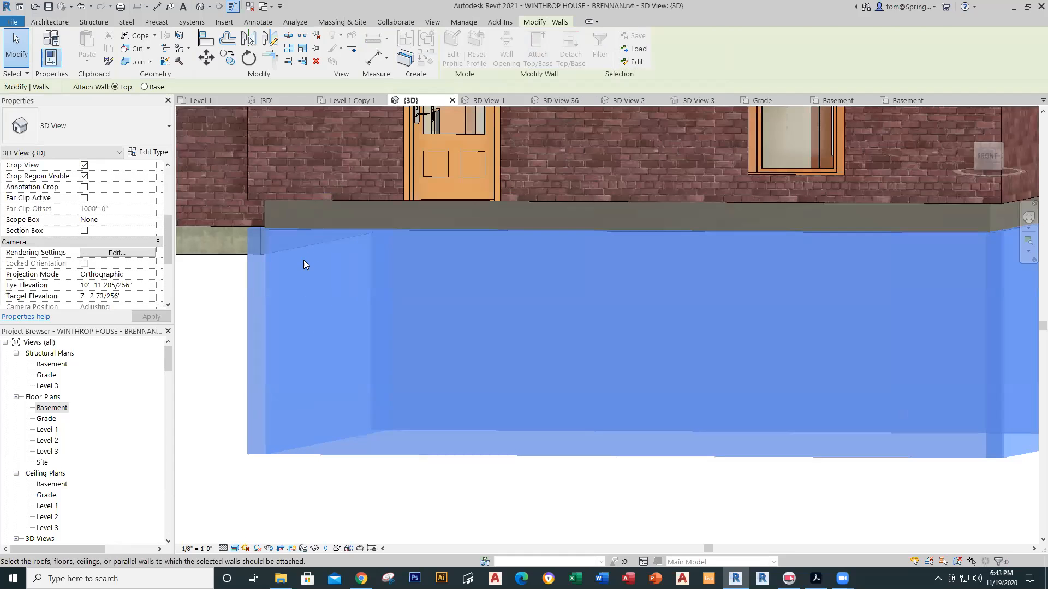
pyautogui.press('Escape')
pyautogui.press('Escape')
pyautogui.scroll(-3, 323, 331)
pyautogui.scroll(-4, 676, 492)
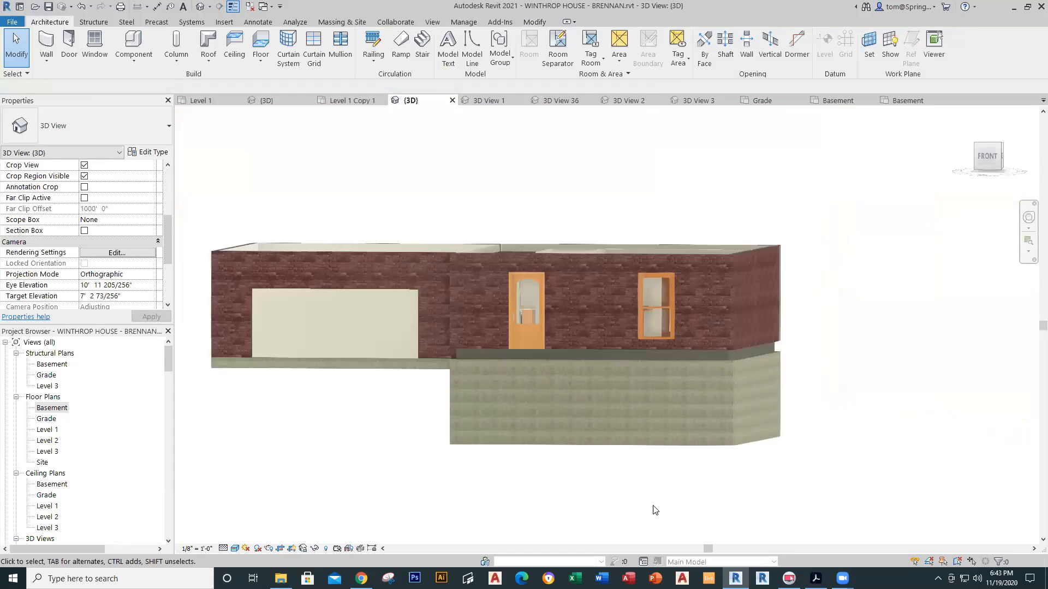
pyautogui.moveTo(655, 510); pyautogui.dragTo(503, 414, button='middle')
# Step: Set the four foundation walls' Top Constraint to Up to level: Level 1, dismissing the overlap warning
pyautogui.moveTo(655, 321); pyautogui.dragTo(245, 433)
pyautogui.moveTo(168, 250)
pyautogui.mouseDown()
pyautogui.moveTo(165, 188)
pyautogui.moveTo(153, 189)
pyautogui.mouseUp()
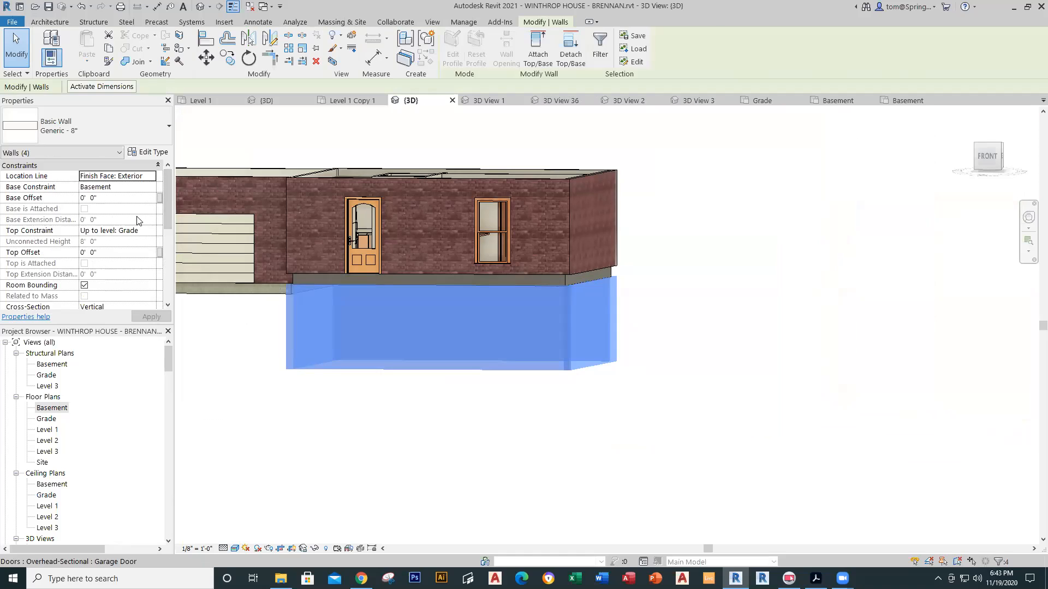
pyautogui.click(150, 232)
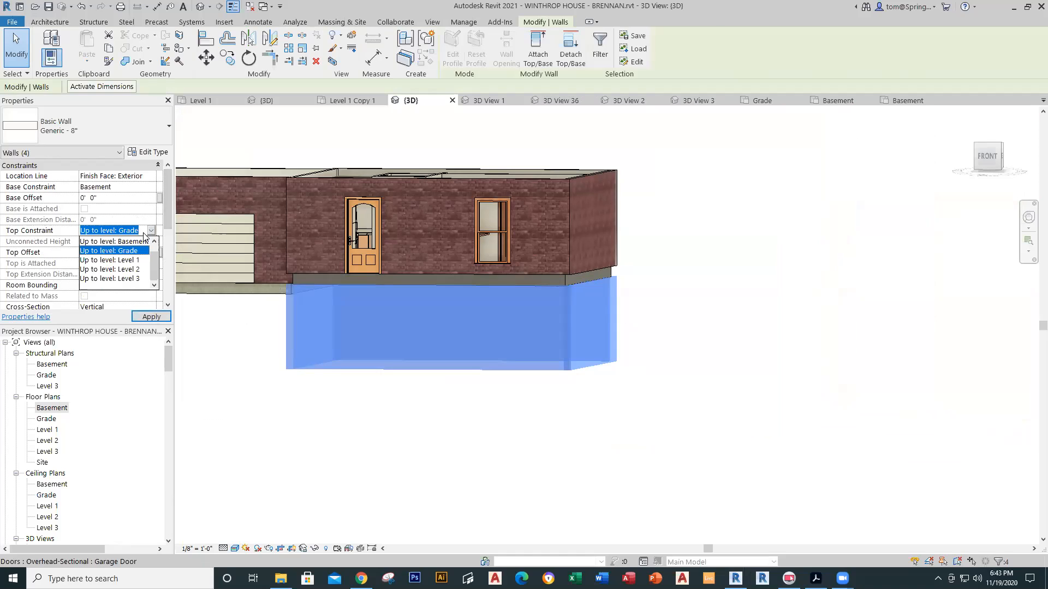
pyautogui.click(134, 261)
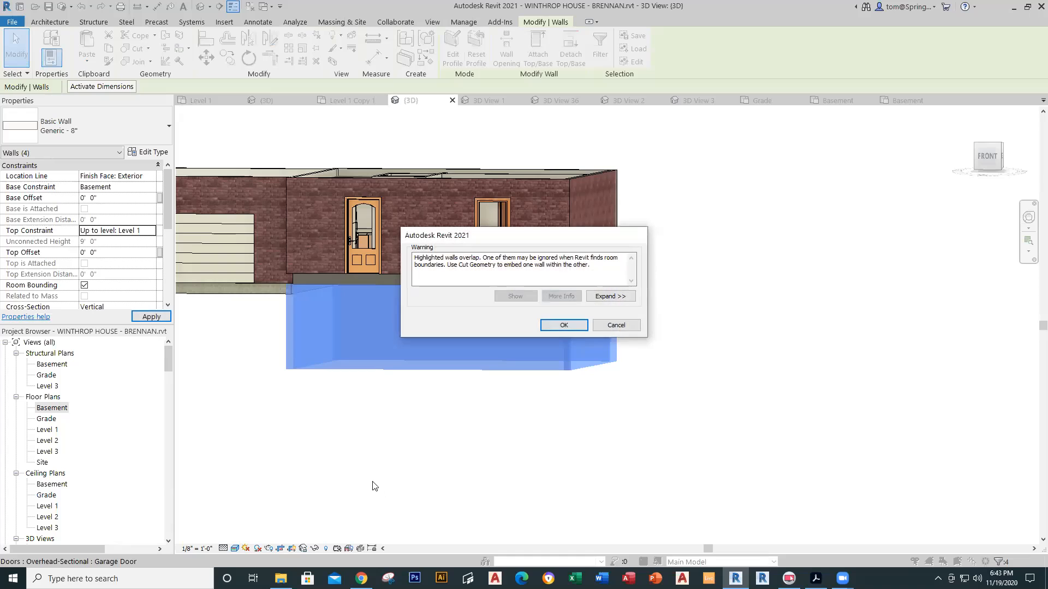
pyautogui.click(564, 325)
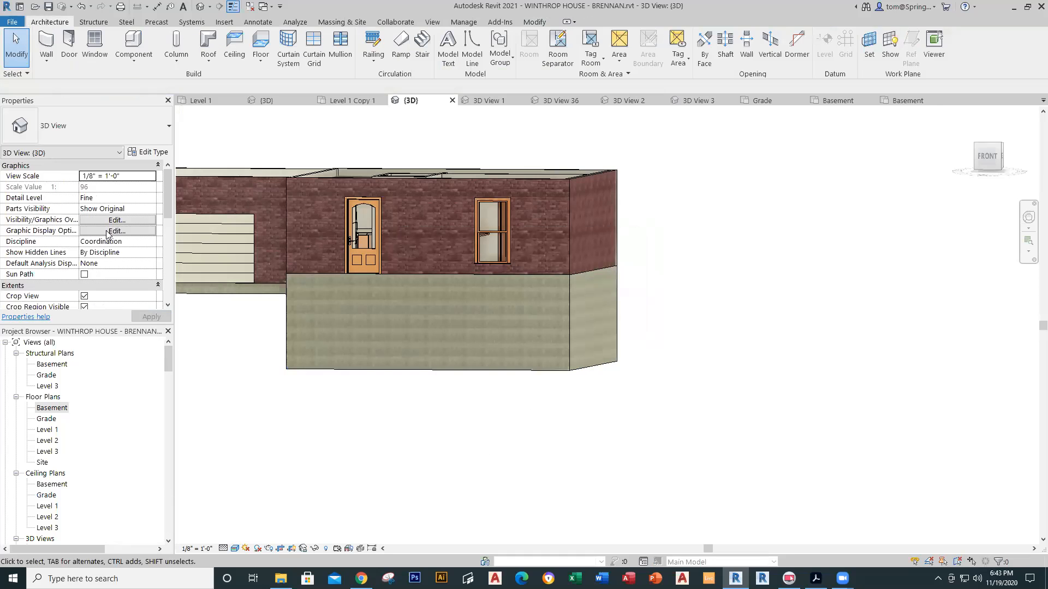
# Step: Orbit to check the walls beneath the brick house, then return to the Basement plan
pyautogui.scroll(-1, 384, 369)
pyautogui.keyDown('shift'); pyautogui.moveTo(598, 420); pyautogui.dragTo(572, 463, button='middle'); pyautogui.keyUp('shift')
pyautogui.scroll(-1, 648, 456)
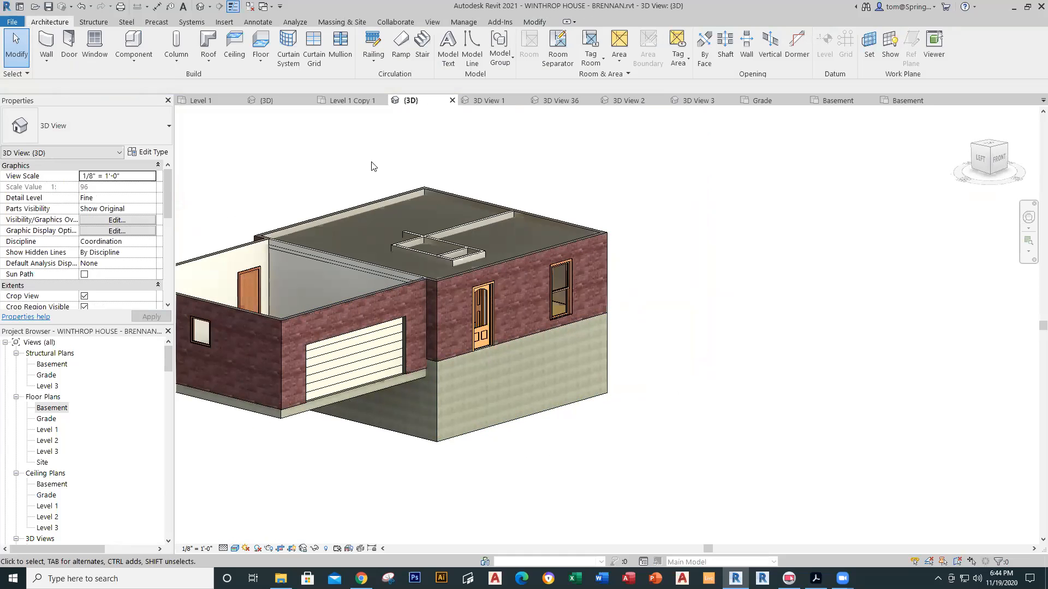
pyautogui.click(898, 103)
pyautogui.moveTo(656, 271)
pyautogui.mouseDown(button='middle')
pyautogui.moveTo(760, 269)
pyautogui.moveTo(655, 265)
pyautogui.mouseUp(button='middle')
# Step: Set the Basement underlay base level to None, then move on to the Phase 10 {3D} view
pyautogui.scroll(-2, 686, 285)
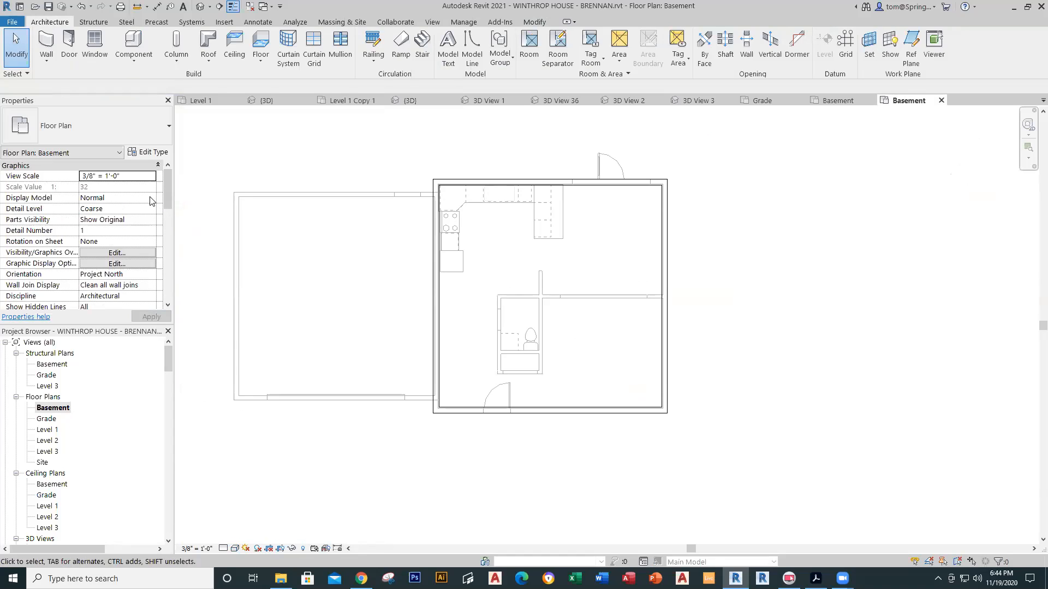
pyautogui.scroll(-1, 168, 203)
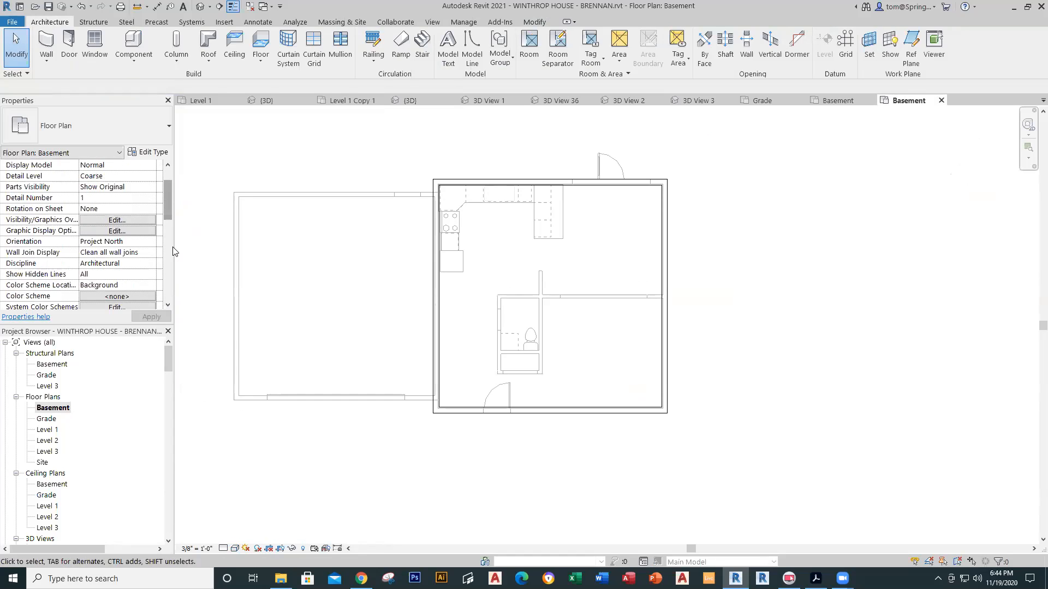
pyautogui.moveTo(169, 190); pyautogui.dragTo(175, 210)
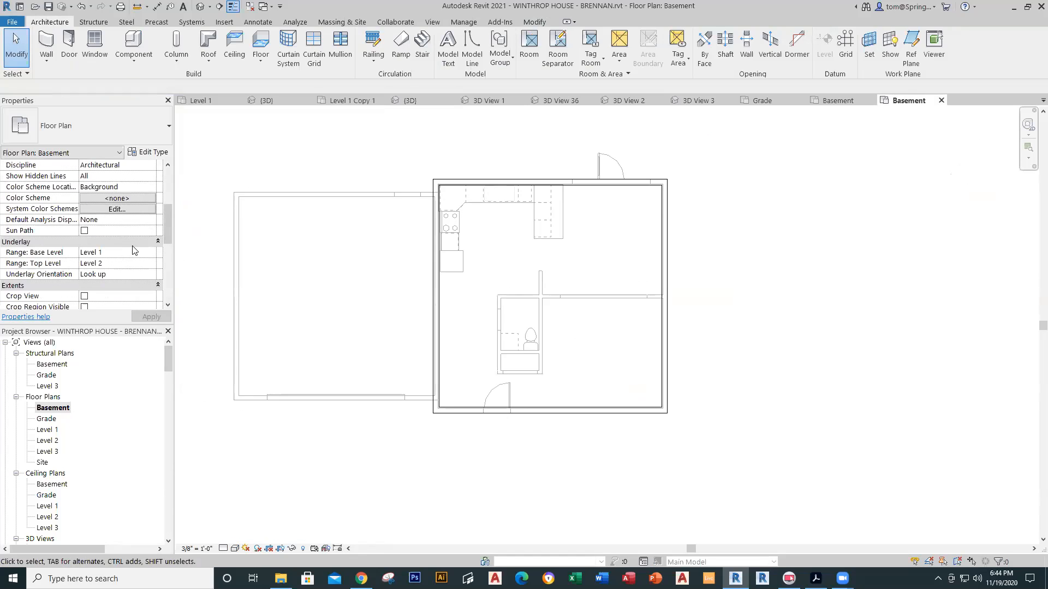
pyautogui.click(151, 252)
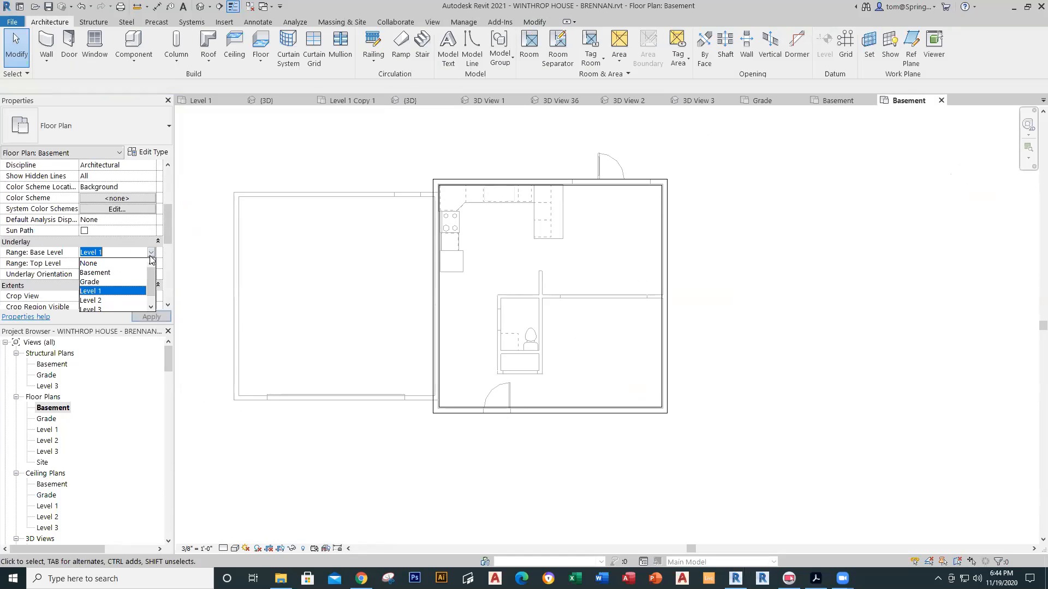
pyautogui.click(109, 262)
pyautogui.click(151, 317)
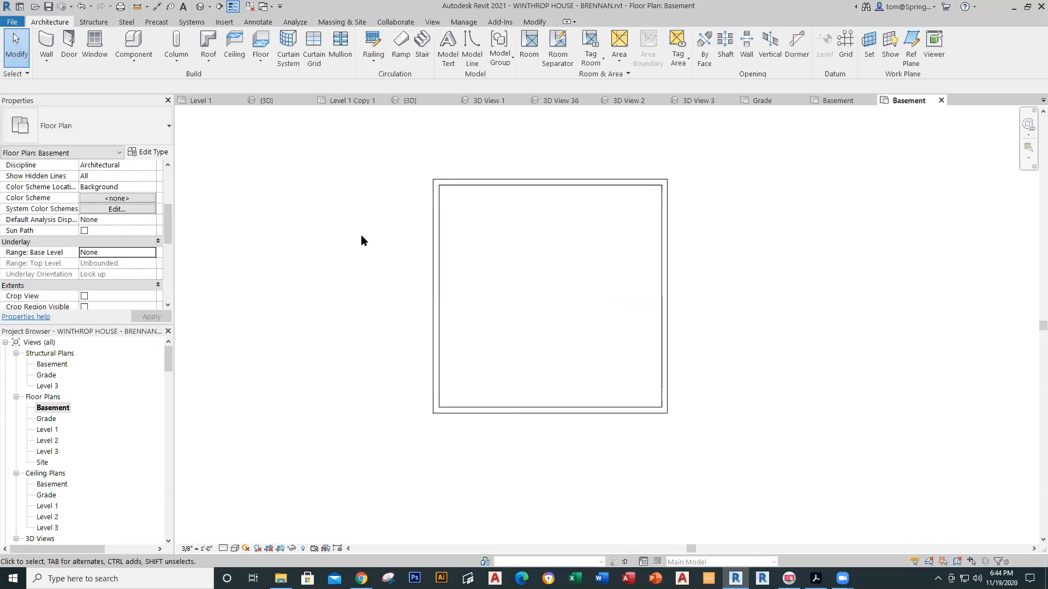
pyautogui.click(210, 102)
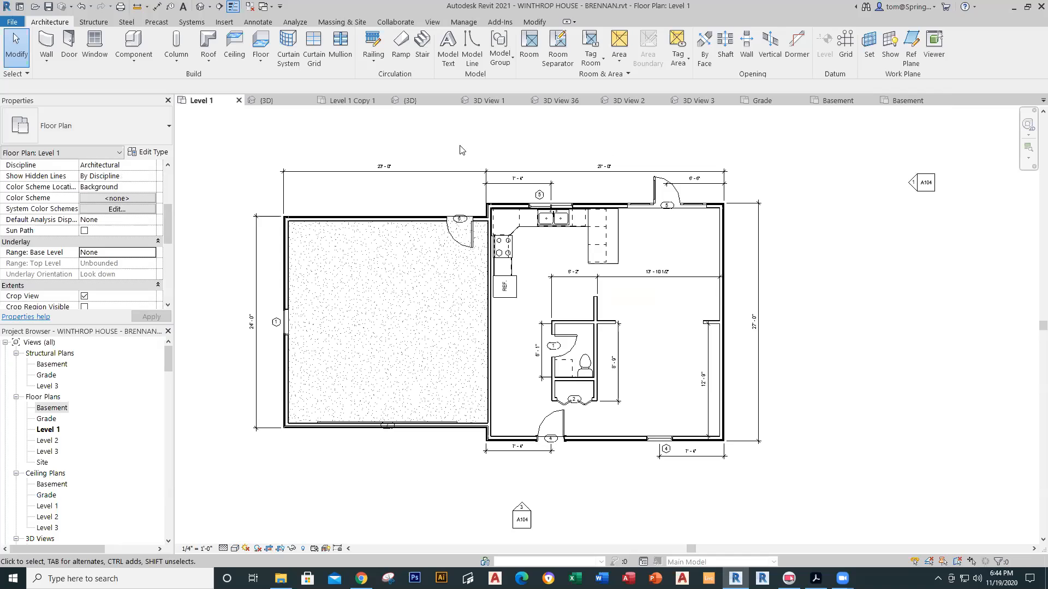
pyautogui.click(263, 101)
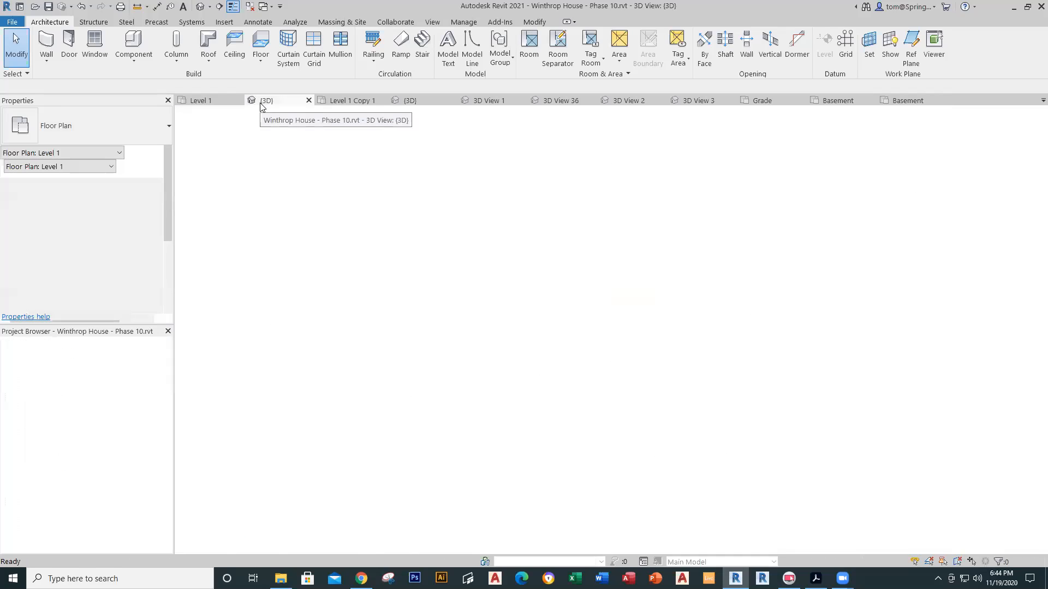
pyautogui.click(409, 100)
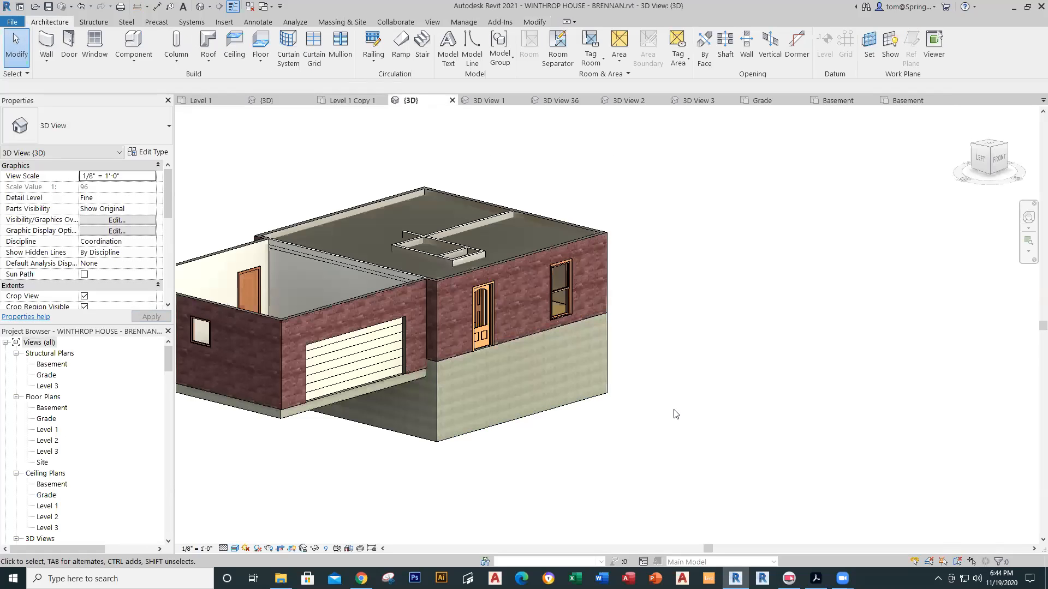
pyautogui.moveTo(667, 428); pyautogui.dragTo(734, 421, button='middle')
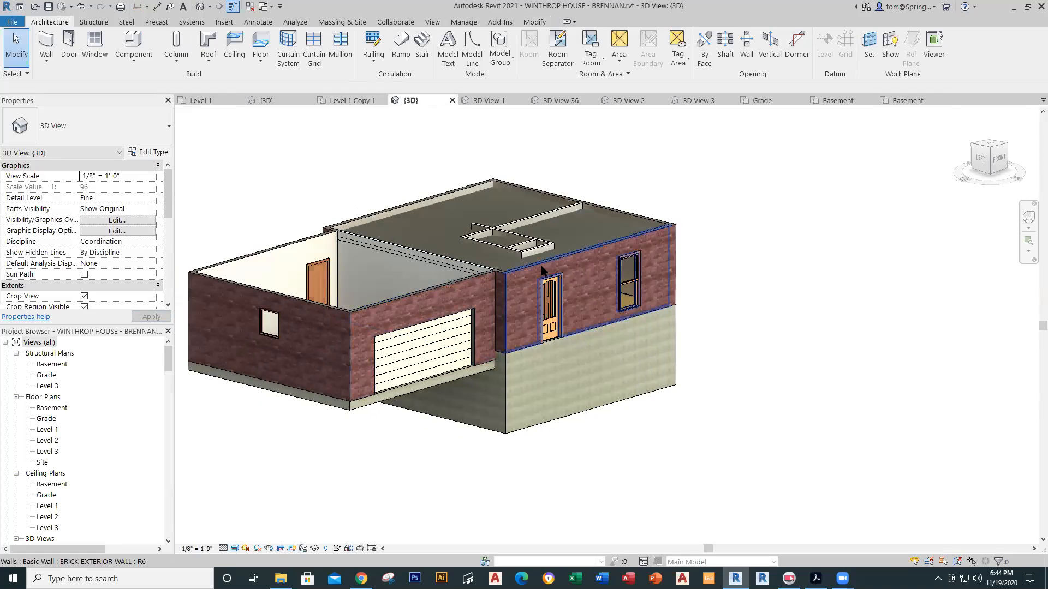
pyautogui.moveTo(724, 309); pyautogui.dragTo(723, 364, button='middle')
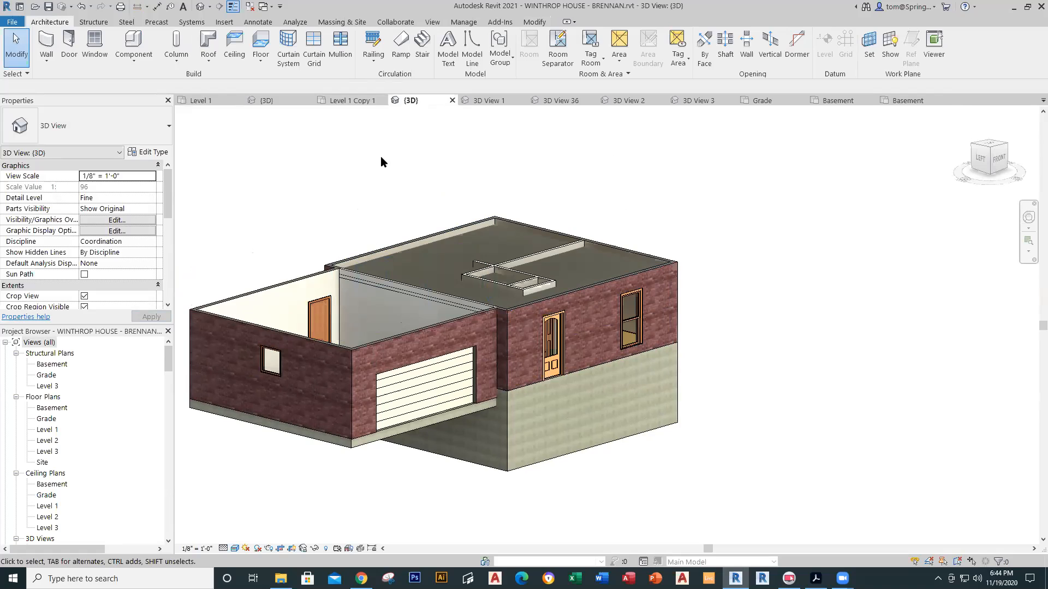
pyautogui.click(339, 101)
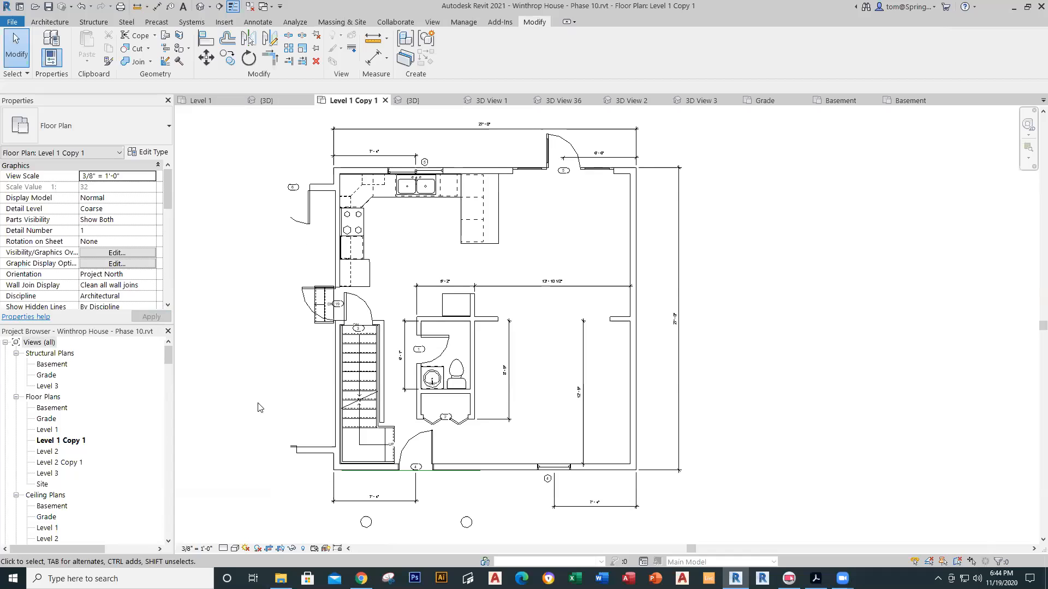
pyautogui.doubleClick(55, 453)
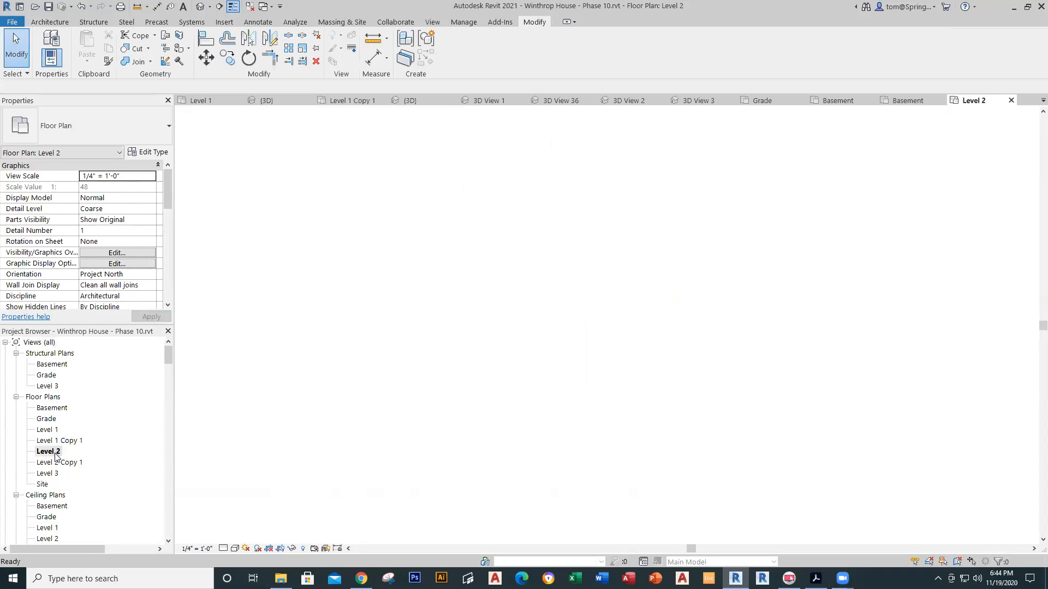
pyautogui.moveTo(498, 306); pyautogui.dragTo(320, 374, button='middle')
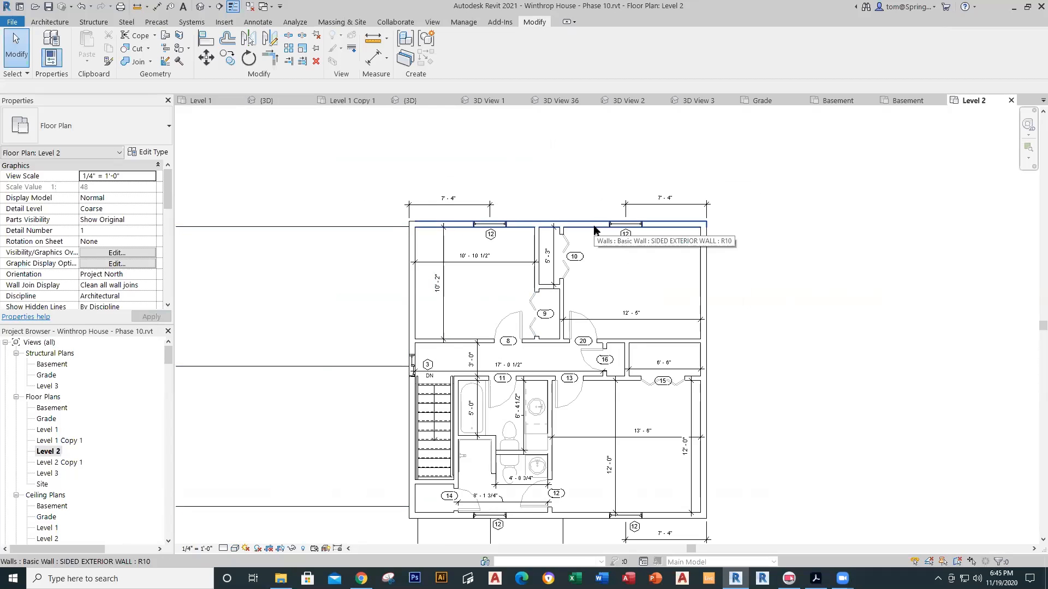
pyautogui.click(200, 6)
pyautogui.scroll(5, 535, 331)
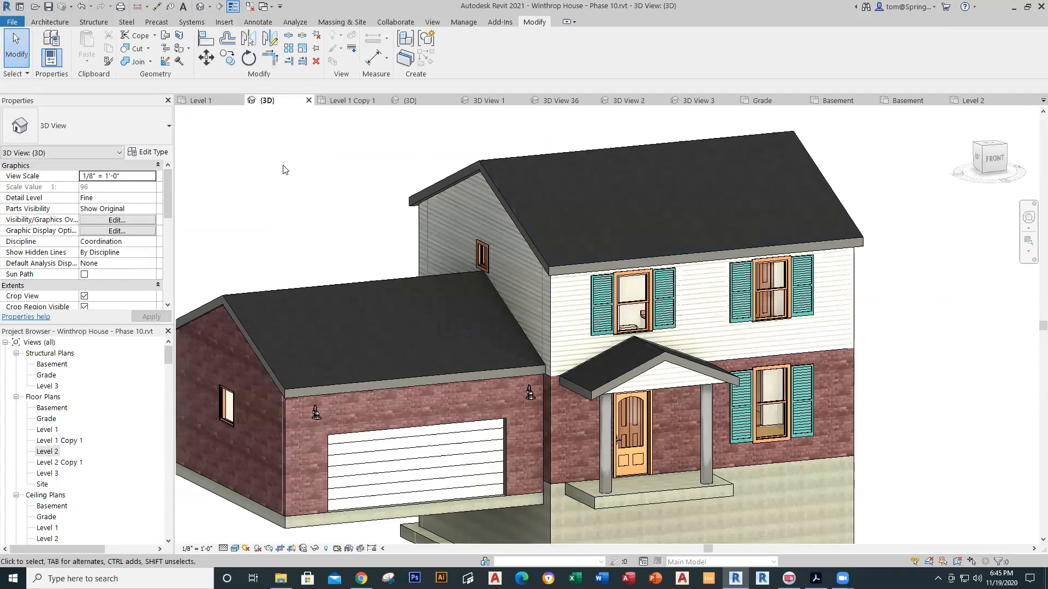
# Step: Open the Level 2 floor plan and recentre it
pyautogui.click(212, 103)
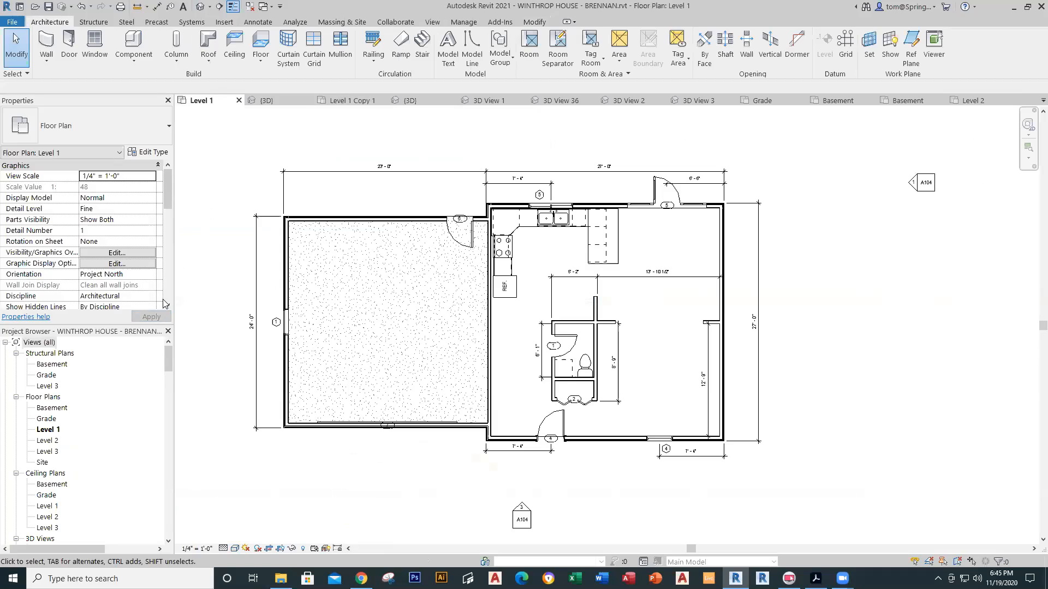
pyautogui.doubleClick(45, 442)
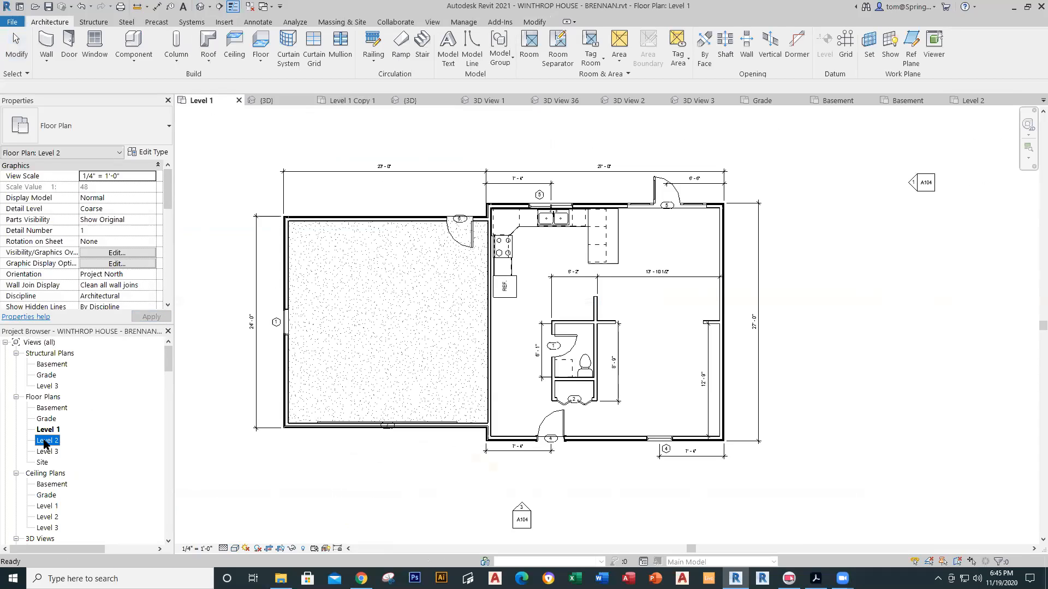
pyautogui.scroll(-3, 590, 421)
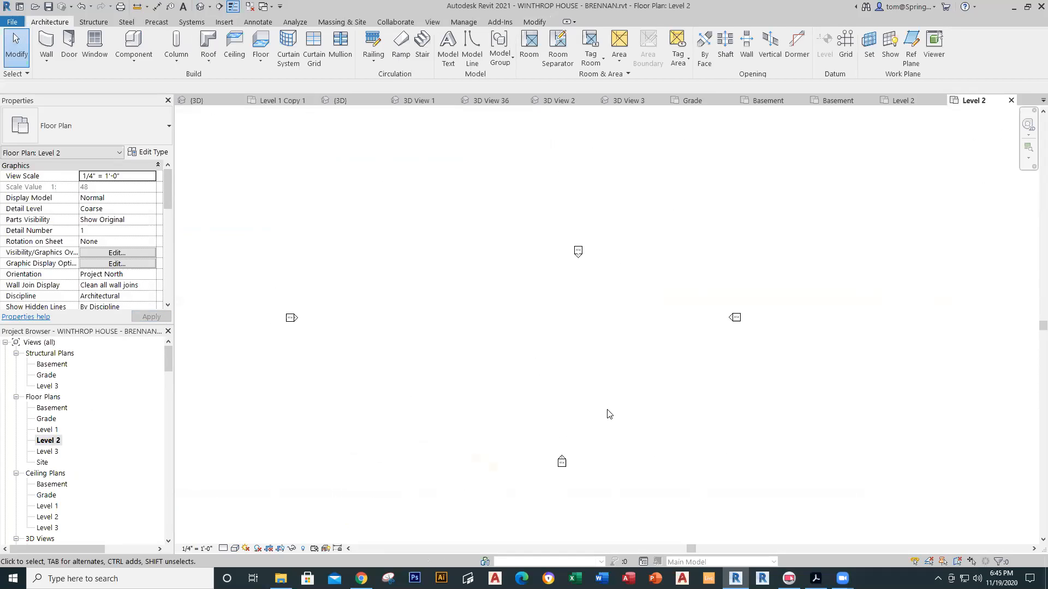
pyautogui.moveTo(616, 382)
pyautogui.mouseDown(button='middle')
pyautogui.moveTo(540, 394)
pyautogui.moveTo(545, 381)
pyautogui.mouseUp(button='middle')
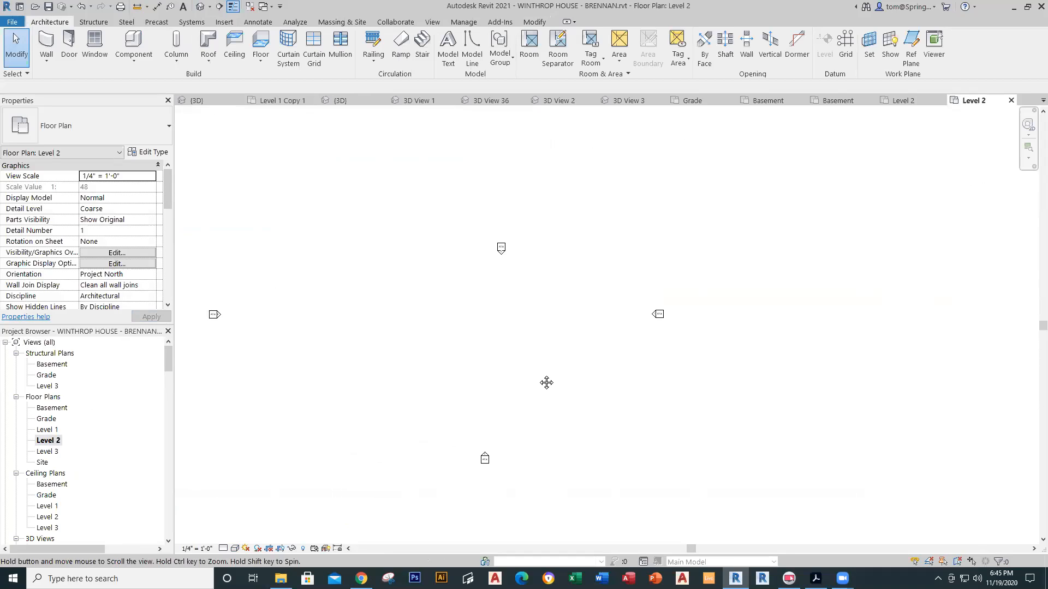
pyautogui.moveTo(554, 346)
pyautogui.mouseDown(button='middle')
pyautogui.moveTo(642, 334)
pyautogui.moveTo(582, 311)
pyautogui.mouseUp(button='middle')
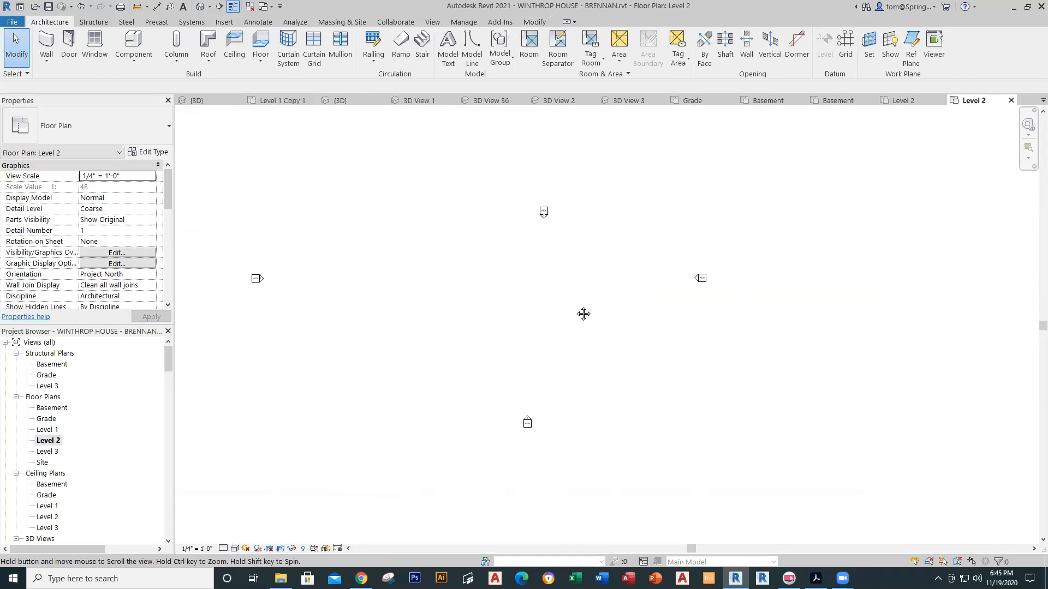
# Step: Set the Level 2 underlay base level to Level 1 and apply
pyautogui.moveTo(171, 204); pyautogui.dragTo(167, 246)
pyautogui.click(90, 230)
pyautogui.click(151, 230)
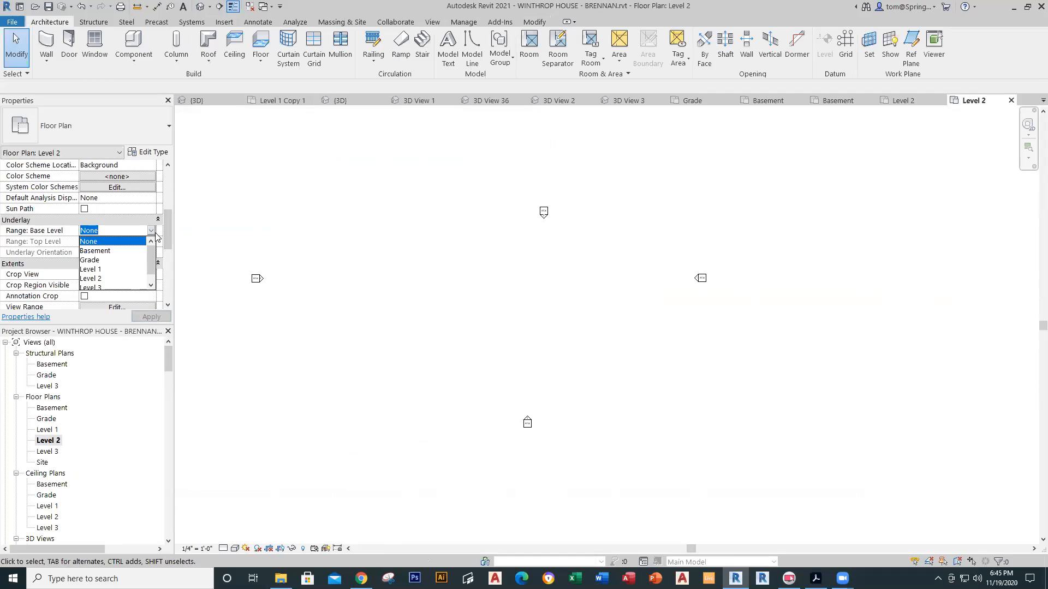
pyautogui.click(90, 269)
pyautogui.click(146, 316)
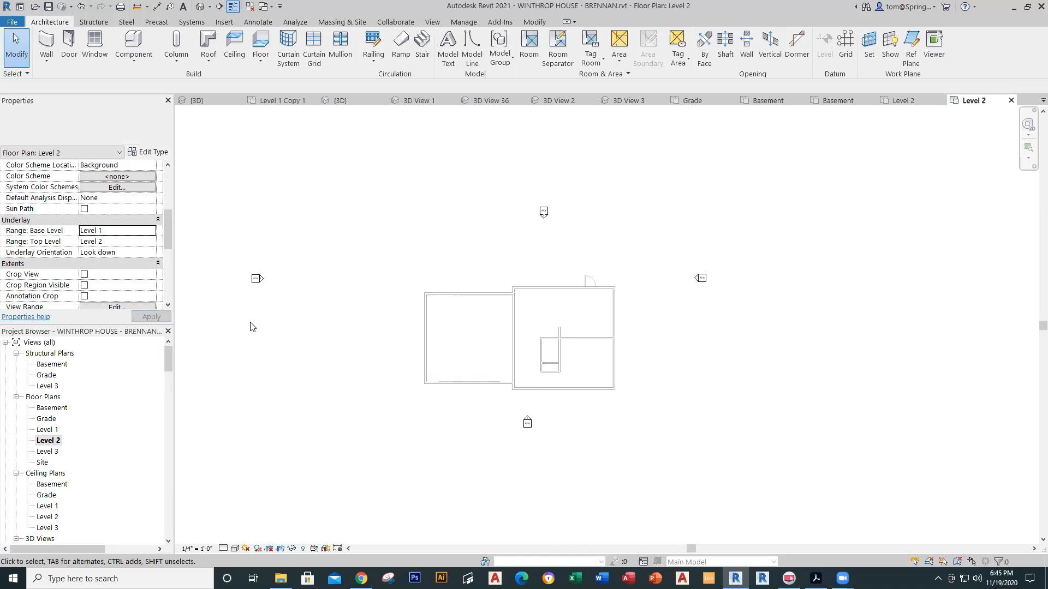
pyautogui.scroll(4, 608, 431)
pyautogui.scroll(4, 604, 382)
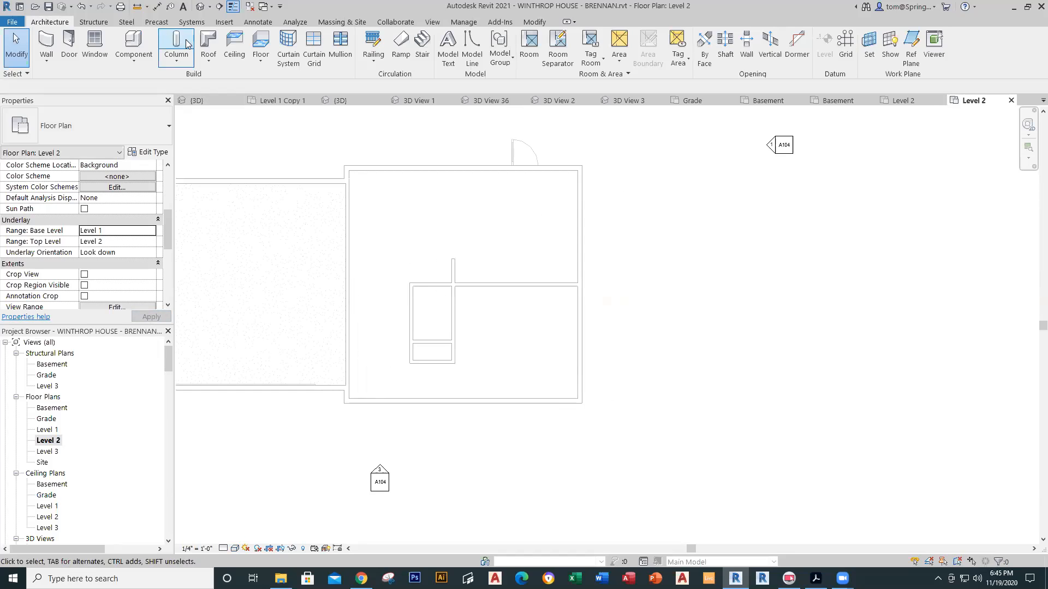
pyautogui.click(54, 56)
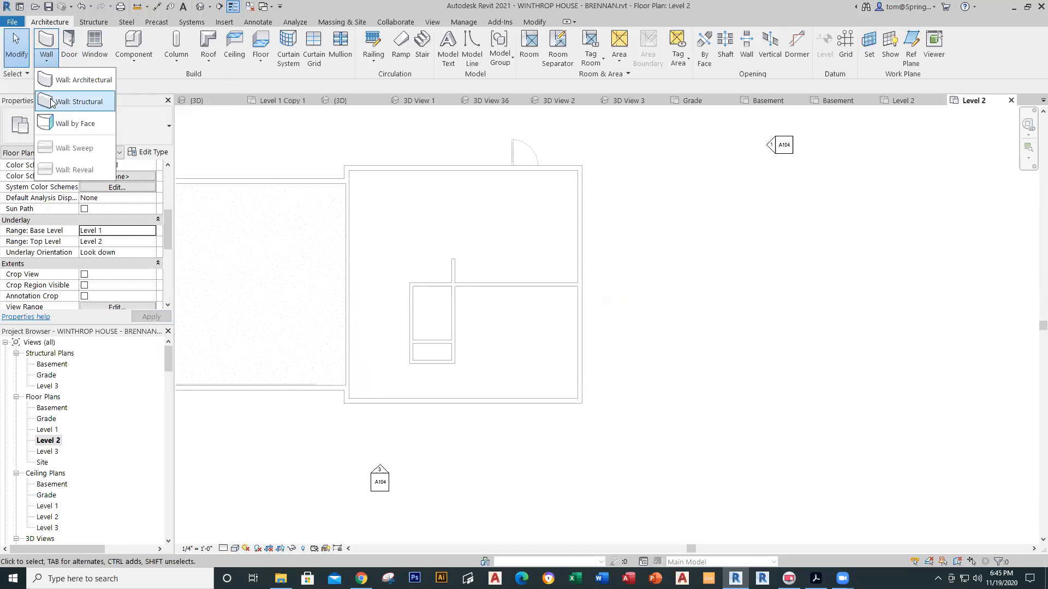
# Step: Trace the house outline on Level 2 with a rectangle of SIDED EXTERIOR WALL walls
pyautogui.click(69, 83)
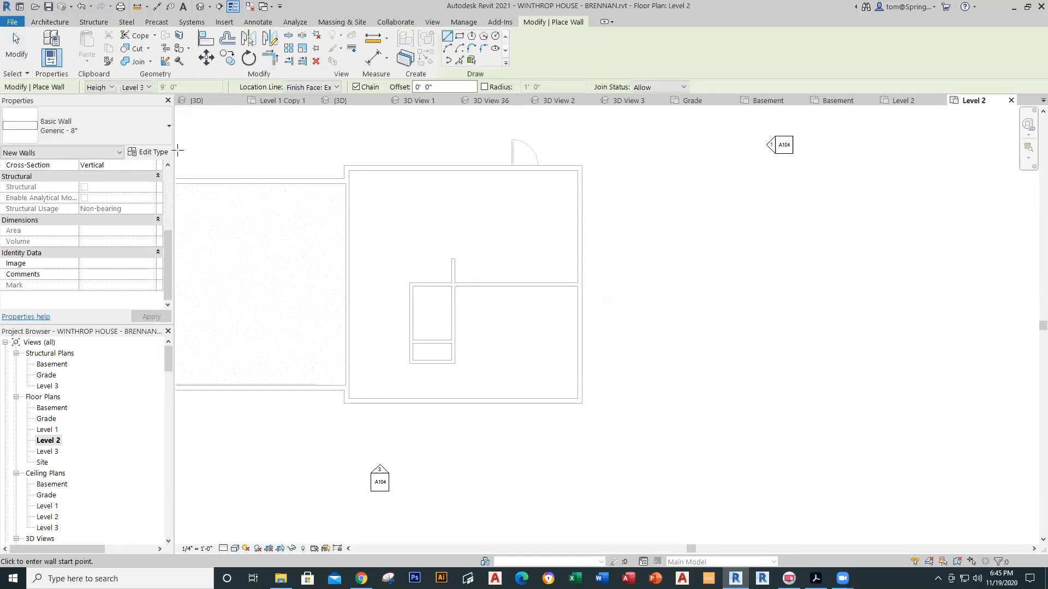
pyautogui.click(163, 136)
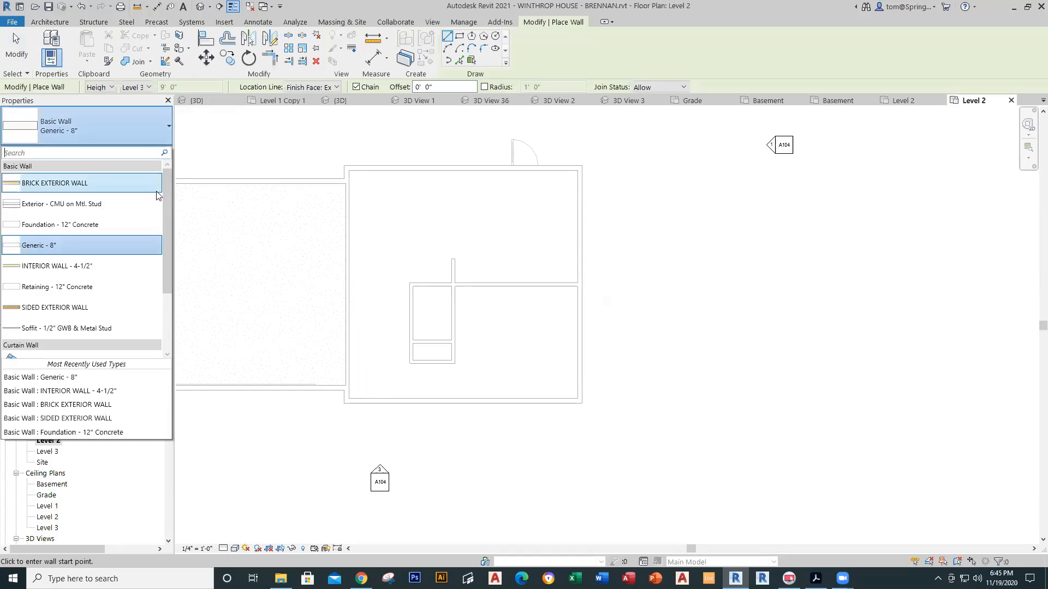
pyautogui.click(54, 307)
pyautogui.scroll(5, 347, 174)
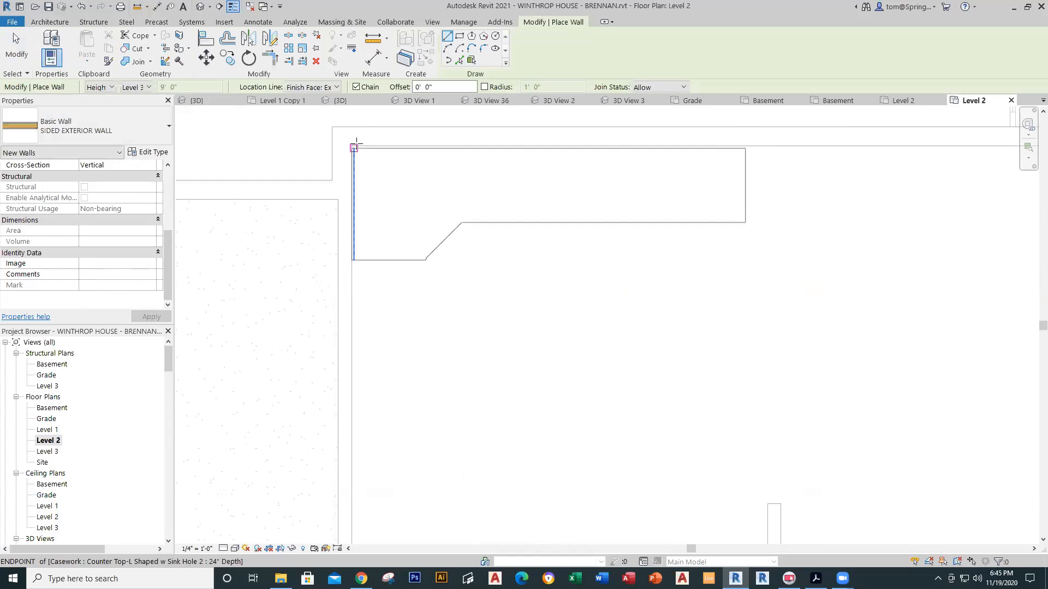
pyautogui.scroll(-4, 456, 239)
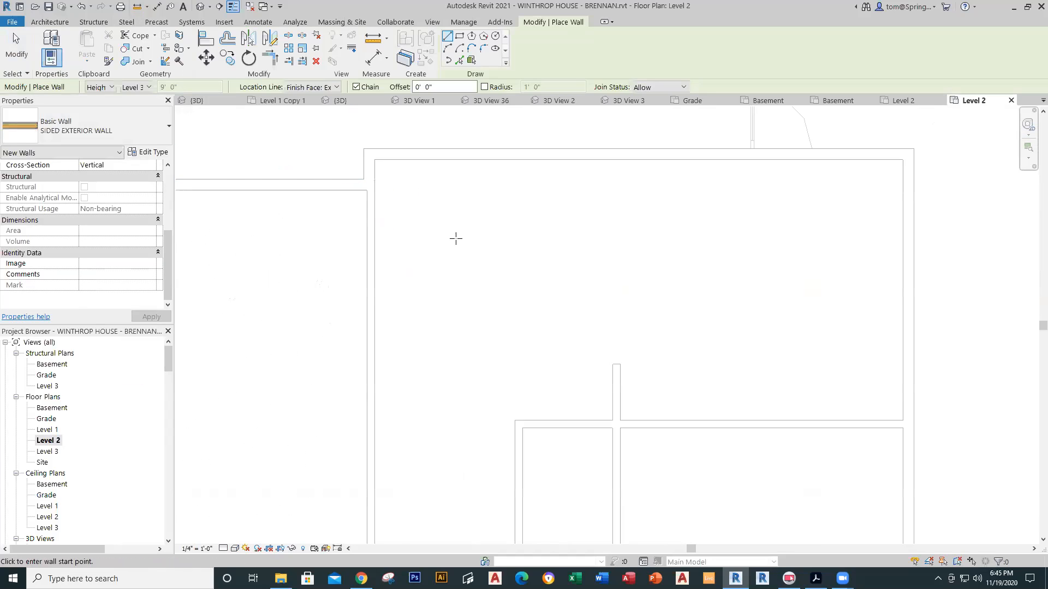
pyautogui.moveTo(470, 241); pyautogui.dragTo(364, 233, button='middle')
pyautogui.scroll(-2, 386, 253)
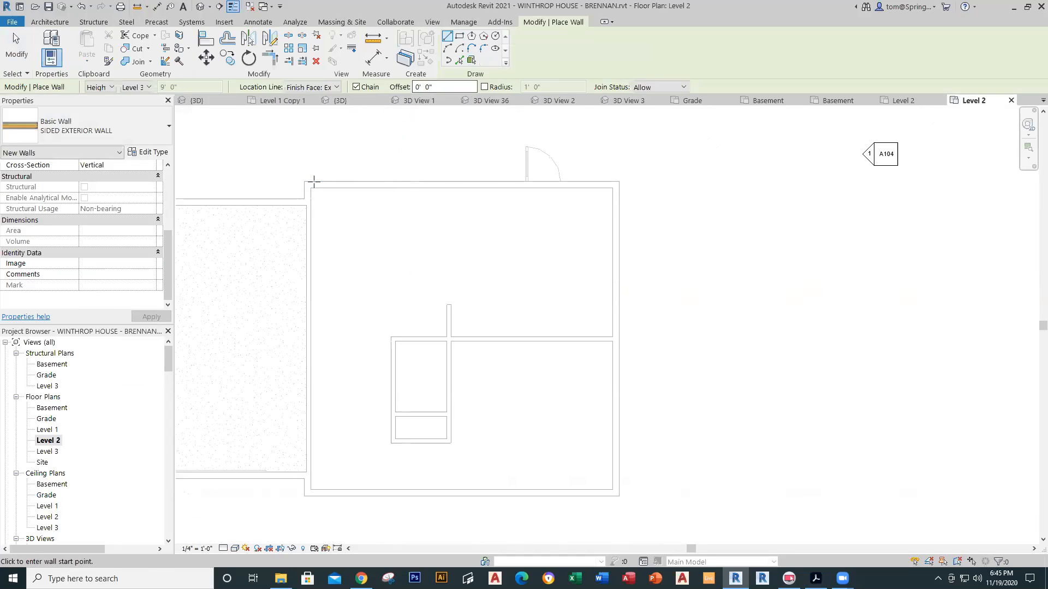
pyautogui.click(459, 35)
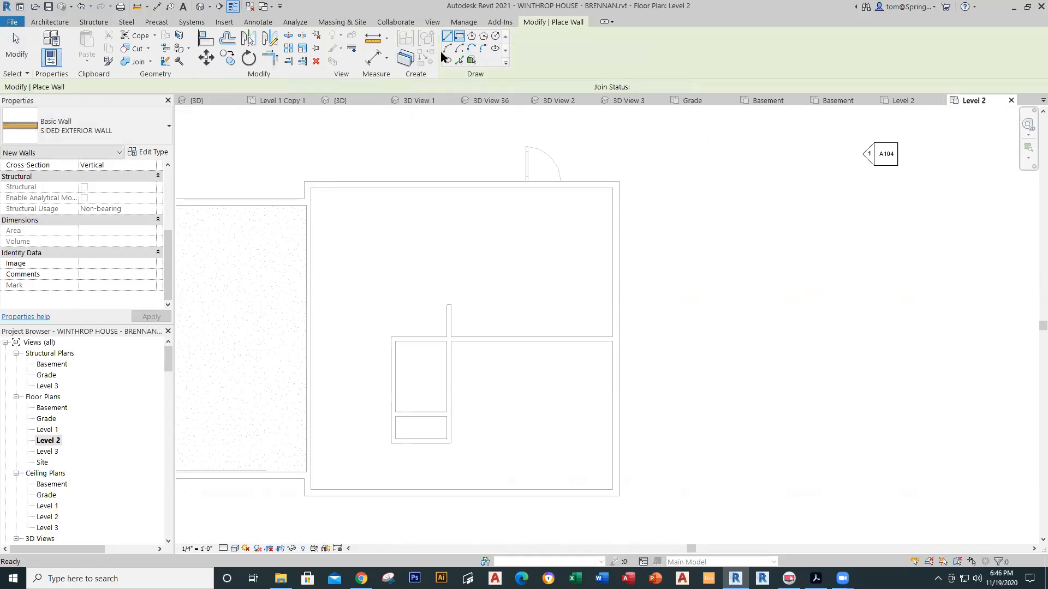
pyautogui.click(304, 182)
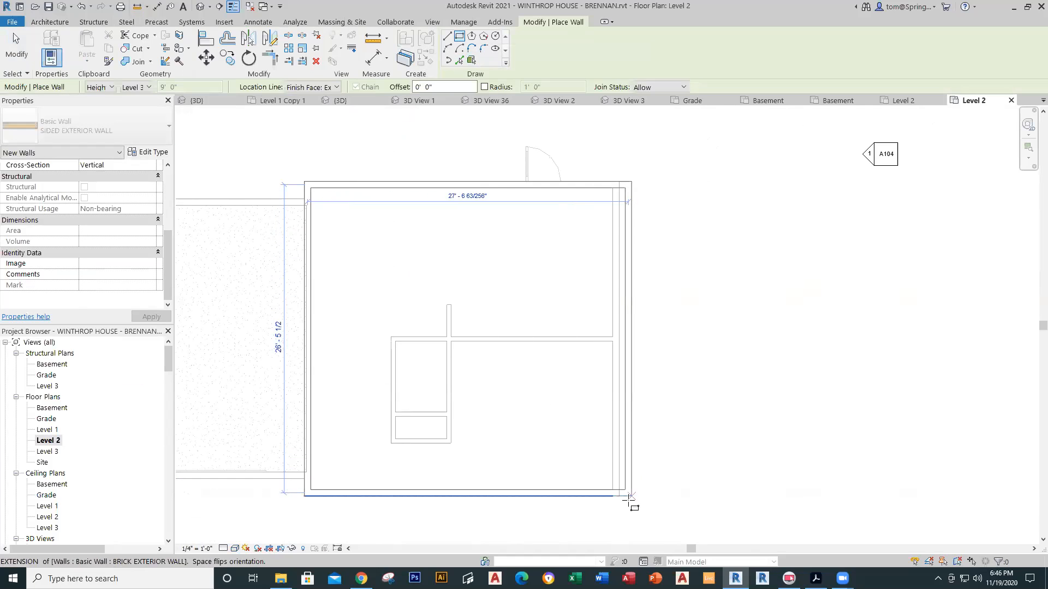
pyautogui.click(618, 495)
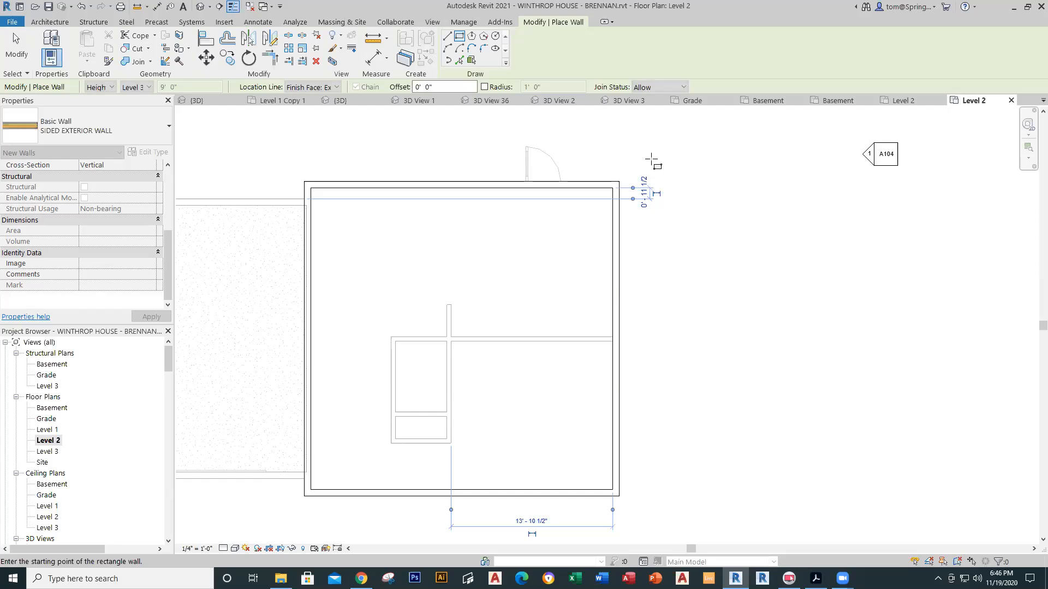
pyautogui.click(17, 46)
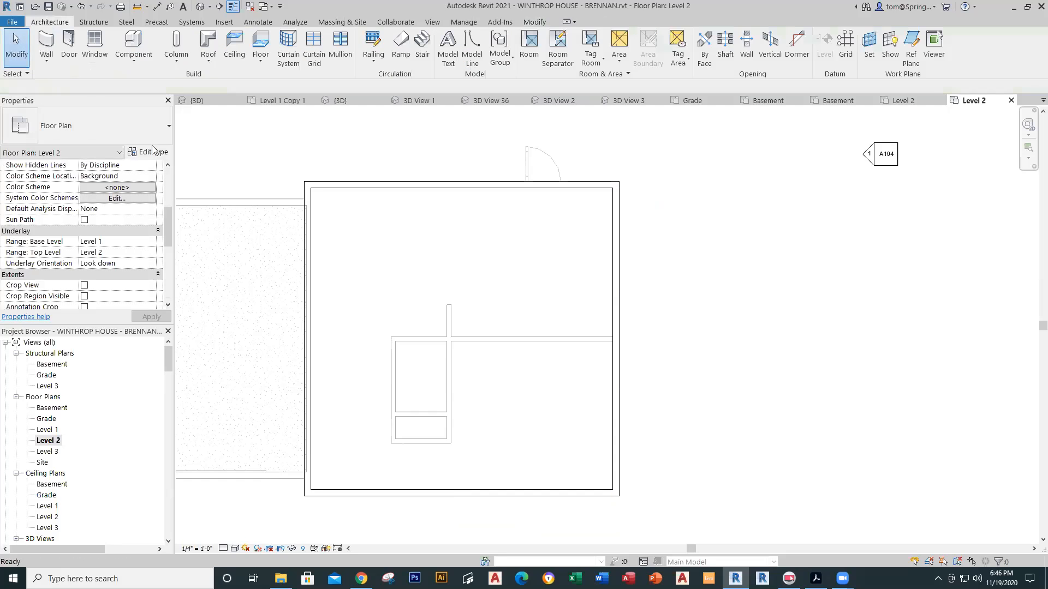
# Step: Open the default 3D view, orbit to inspect the new Level 2 walls, and save
pyautogui.click(200, 6)
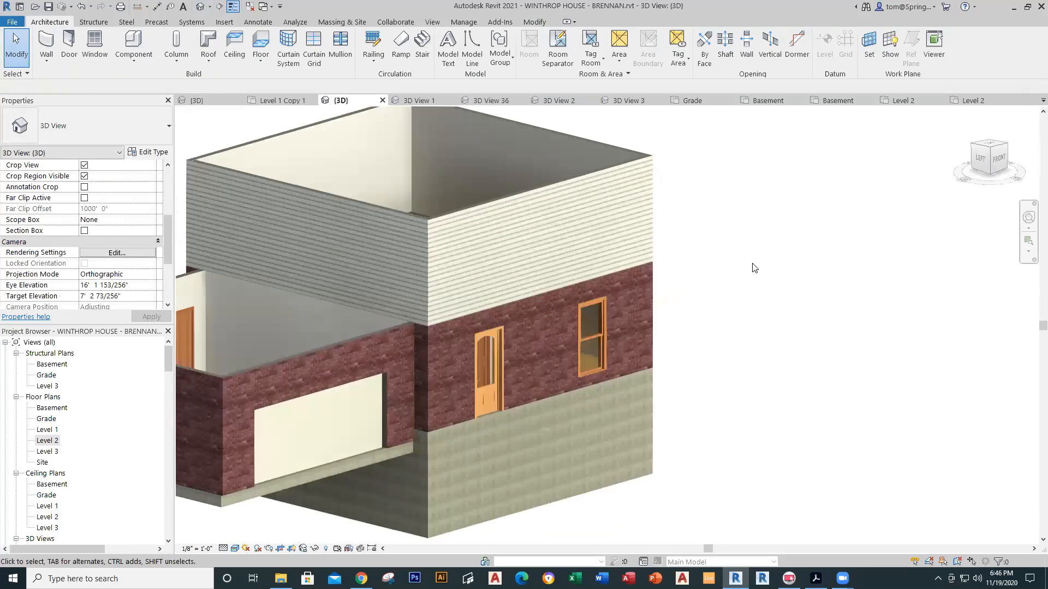
pyautogui.keyDown('shift'); pyautogui.moveTo(731, 271); pyautogui.dragTo(730, 356, button='middle'); pyautogui.keyUp('shift')
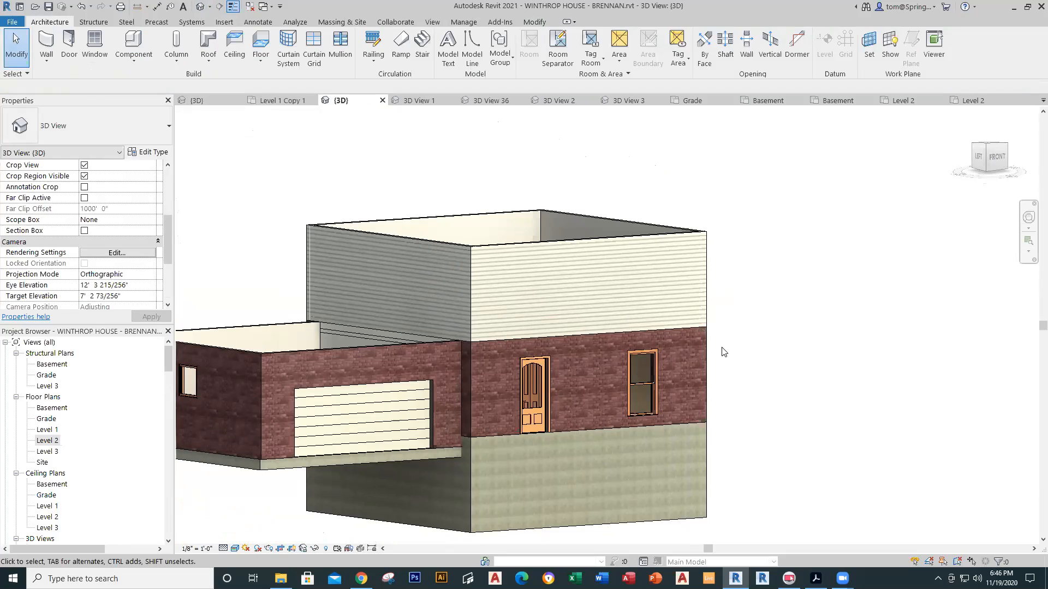
pyautogui.click(49, 7)
pyautogui.keyDown('shift'); pyautogui.moveTo(484, 182); pyautogui.dragTo(480, 255, button='middle'); pyautogui.keyUp('shift')
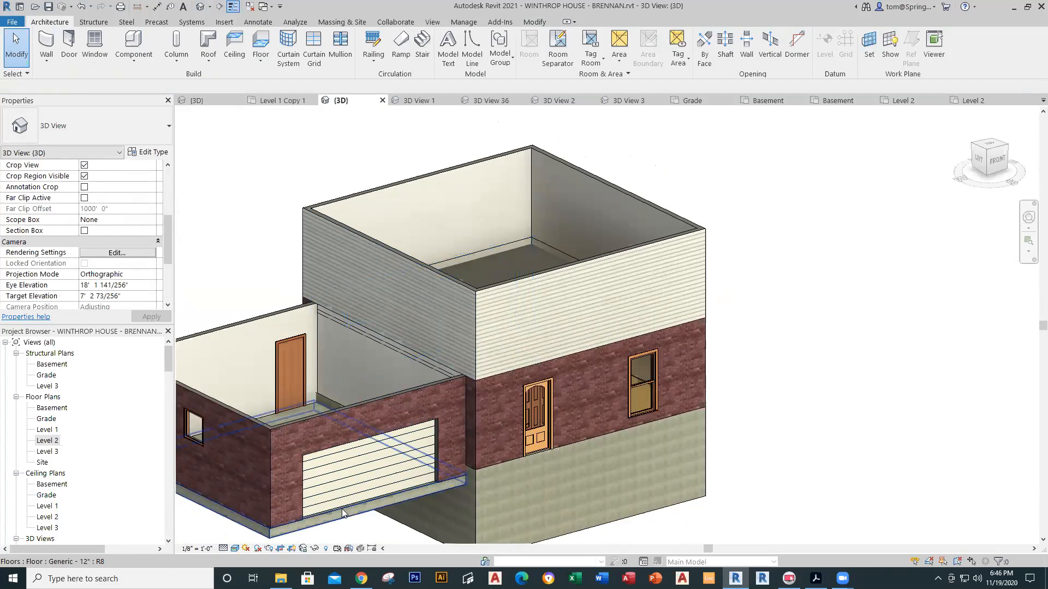
# Step: Try Hidden Line, then render the 3D model in Realistic visual style
pyautogui.click(235, 549)
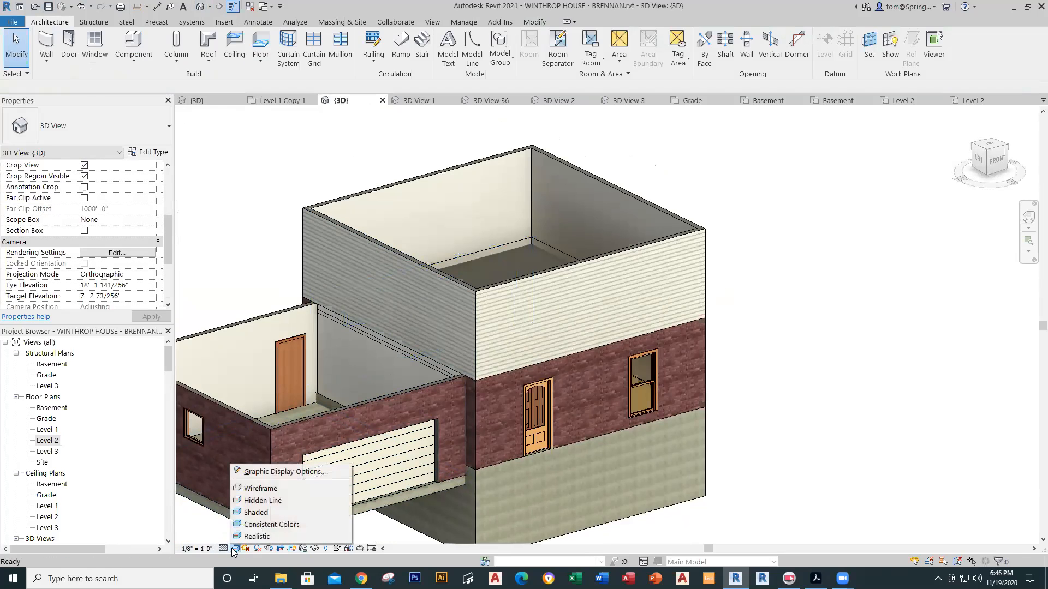
pyautogui.click(261, 500)
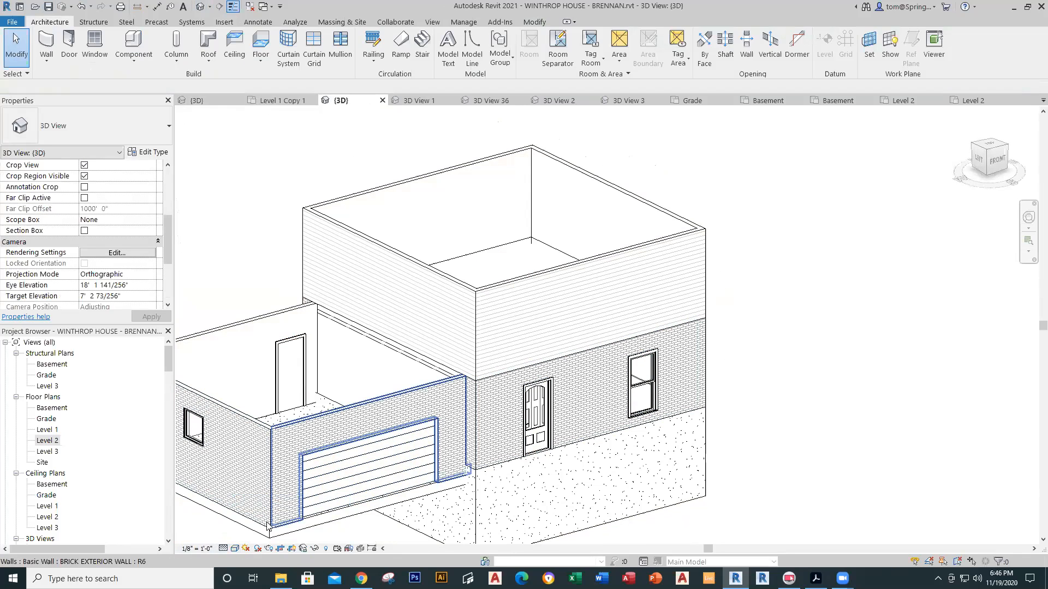
pyautogui.click(235, 549)
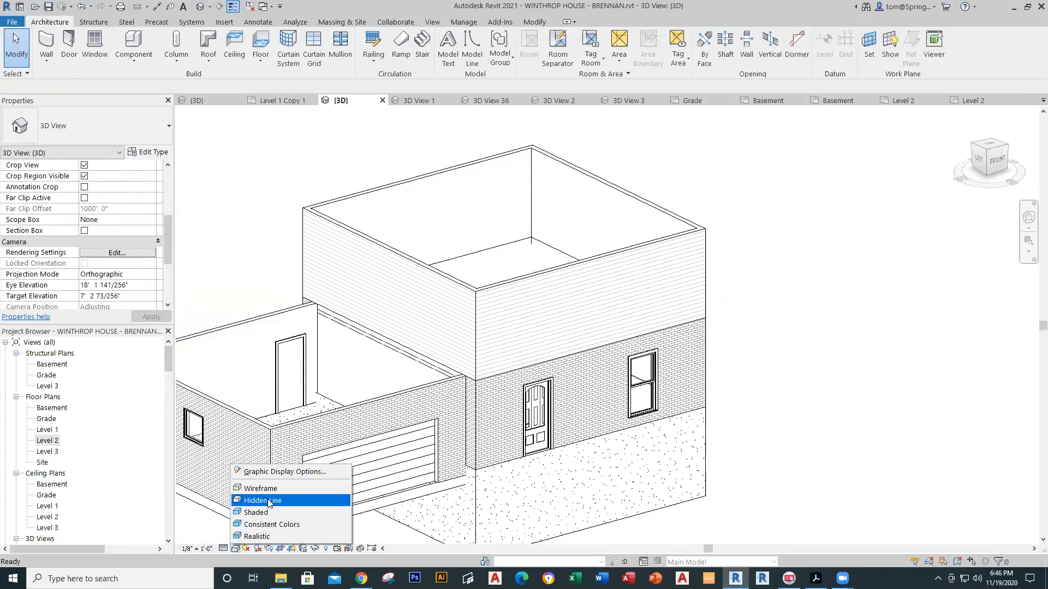
pyautogui.click(262, 500)
pyautogui.click(236, 549)
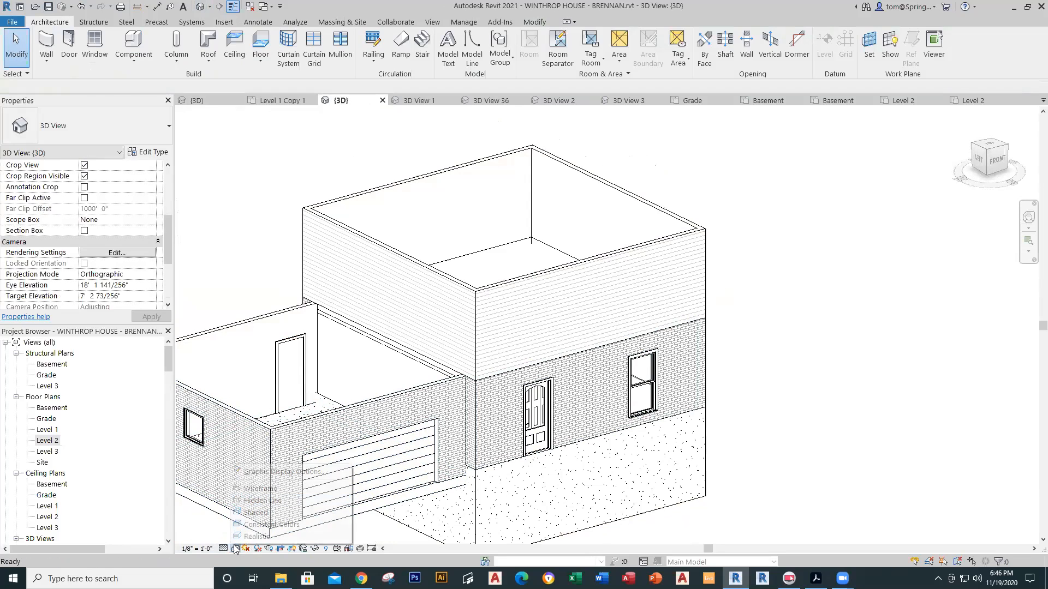
pyautogui.click(264, 505)
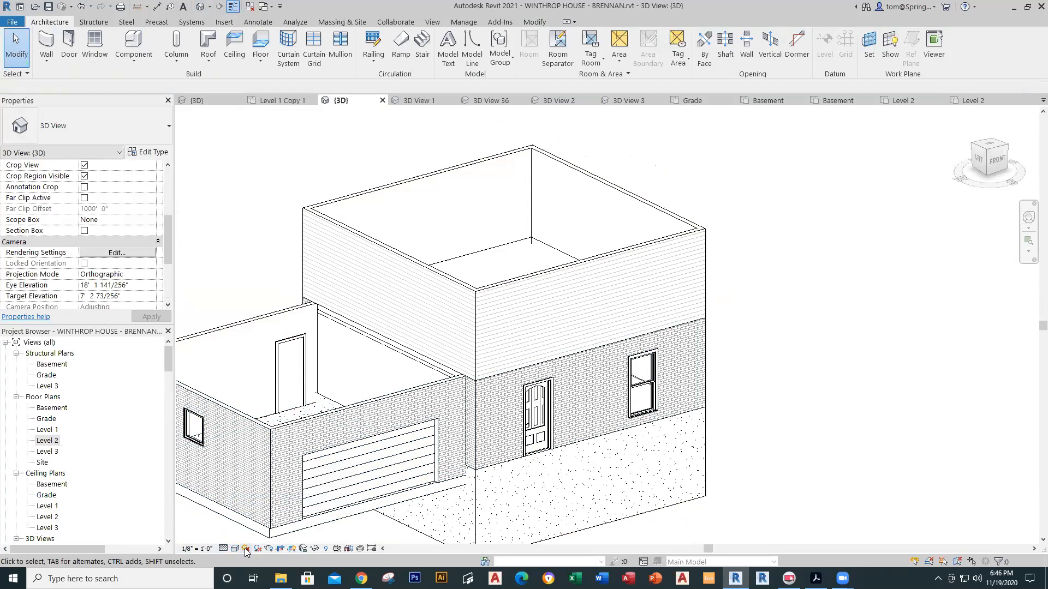
pyautogui.click(236, 549)
pyautogui.click(267, 498)
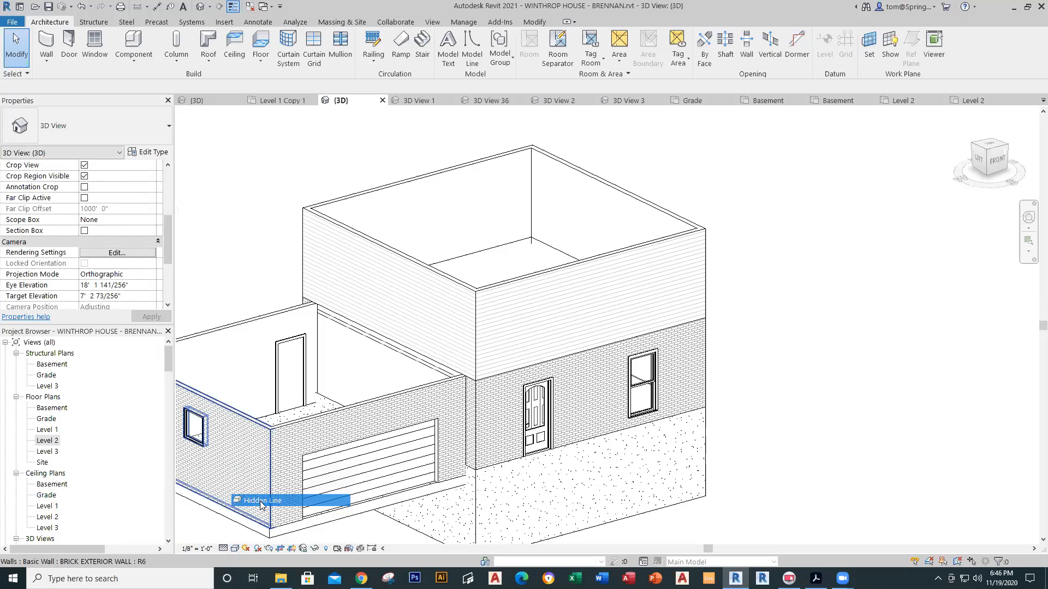
pyautogui.click(236, 548)
pyautogui.click(257, 535)
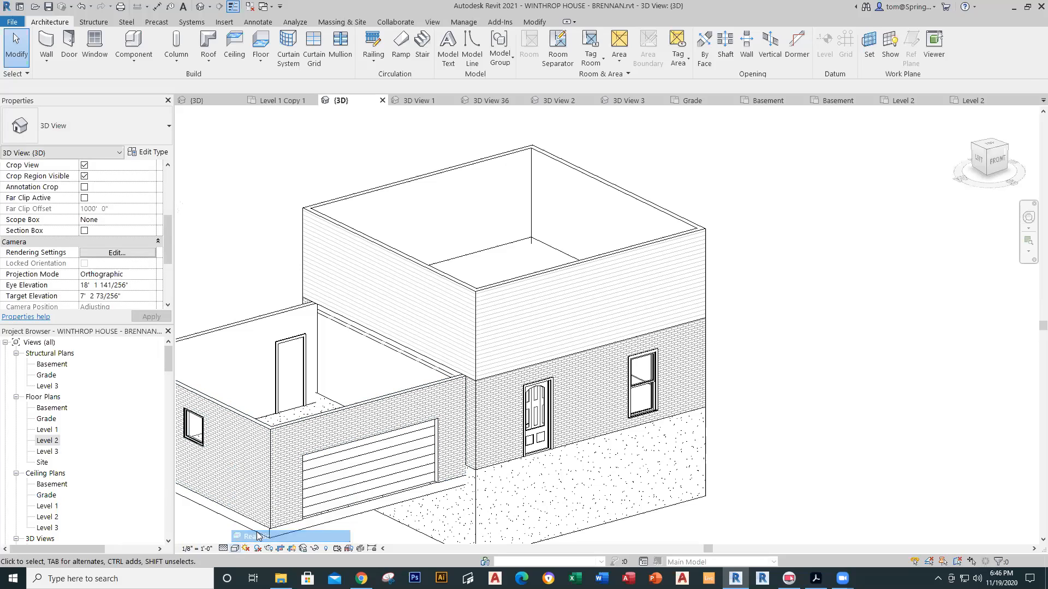
pyautogui.scroll(-1, 699, 389)
pyautogui.moveTo(769, 394); pyautogui.dragTo(723, 431, button='middle')
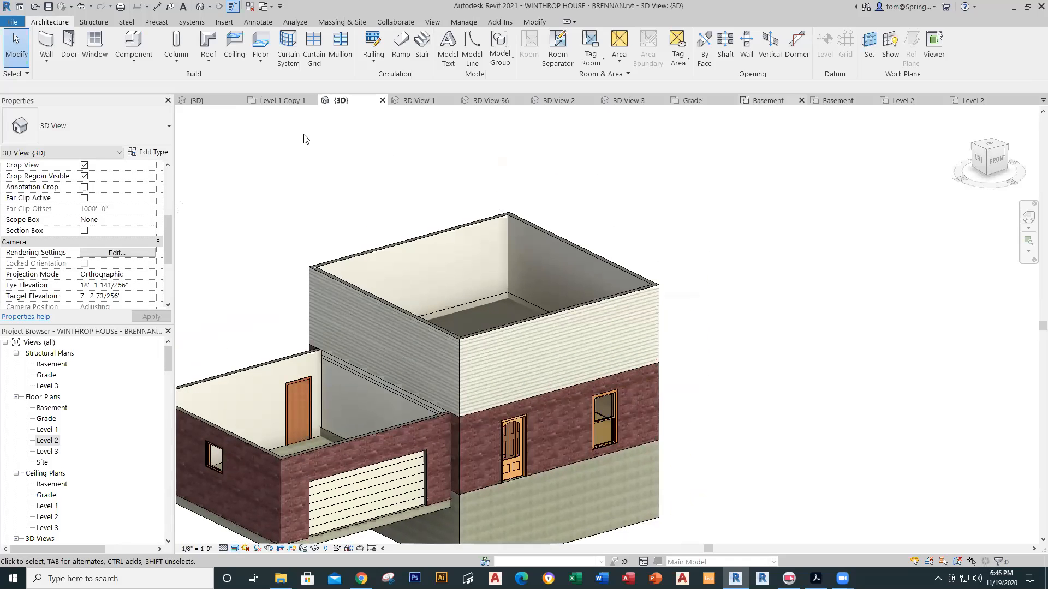
# Step: Set the Level 2 plan's underlay base level to None
pyautogui.click(969, 101)
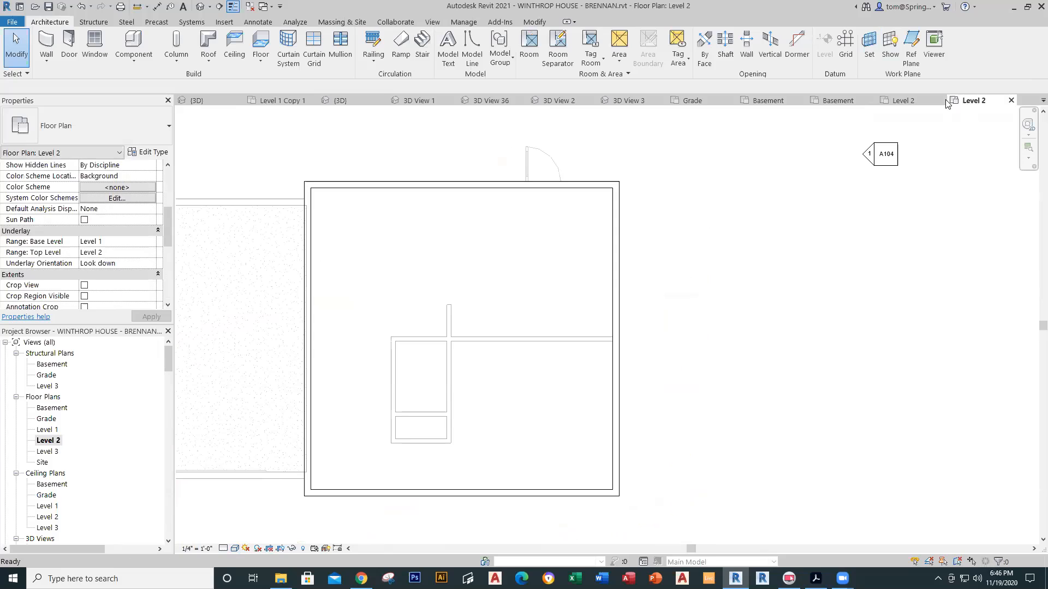
pyautogui.moveTo(536, 326); pyautogui.dragTo(594, 302, button='middle')
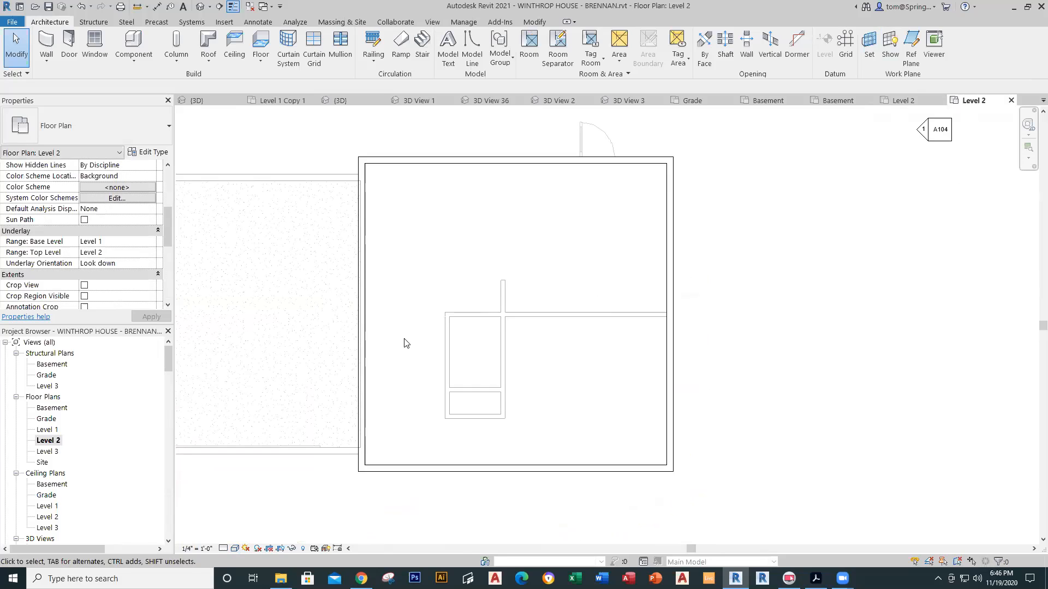
pyautogui.click(149, 244)
pyautogui.click(90, 253)
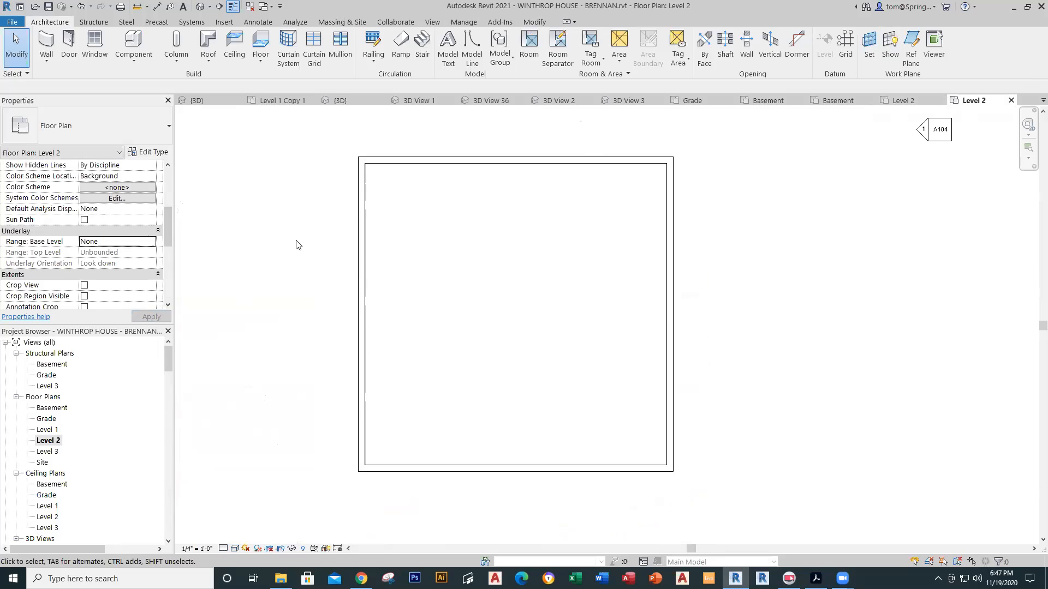
# Step: Review the reference project's Level 2 and Level 2 Copy 1 plans, then return to the working Level 2
pyautogui.click(281, 101)
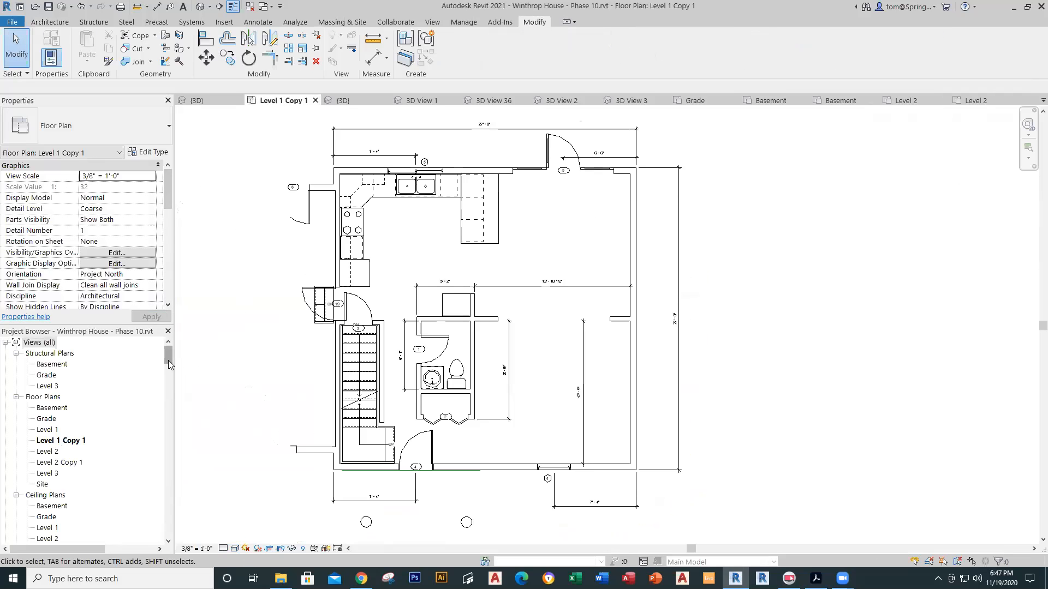
pyautogui.click(39, 342)
pyautogui.doubleClick(49, 452)
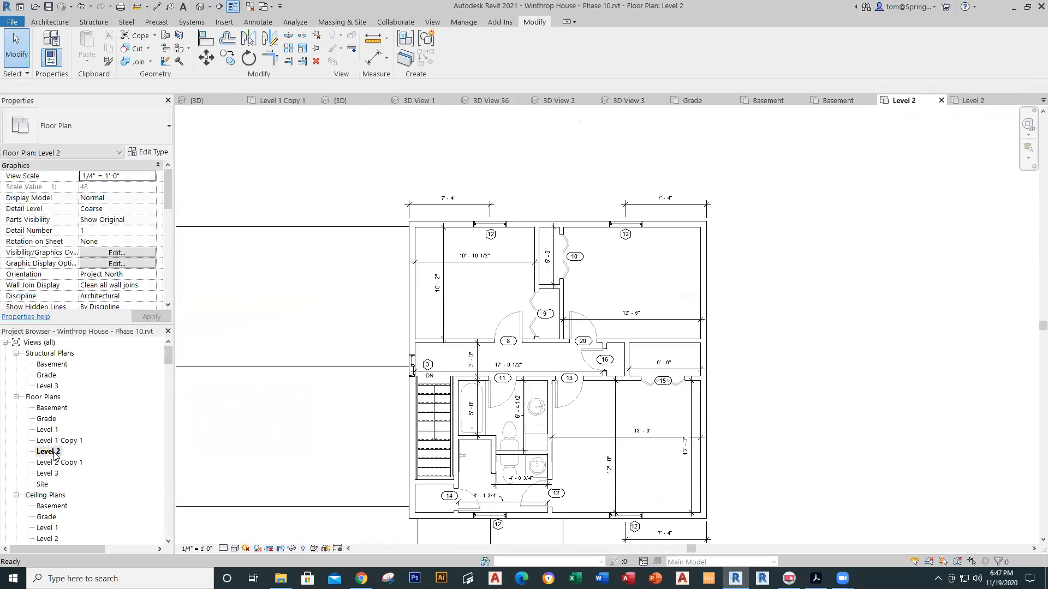
pyautogui.moveTo(567, 430); pyautogui.dragTo(556, 364, button='middle')
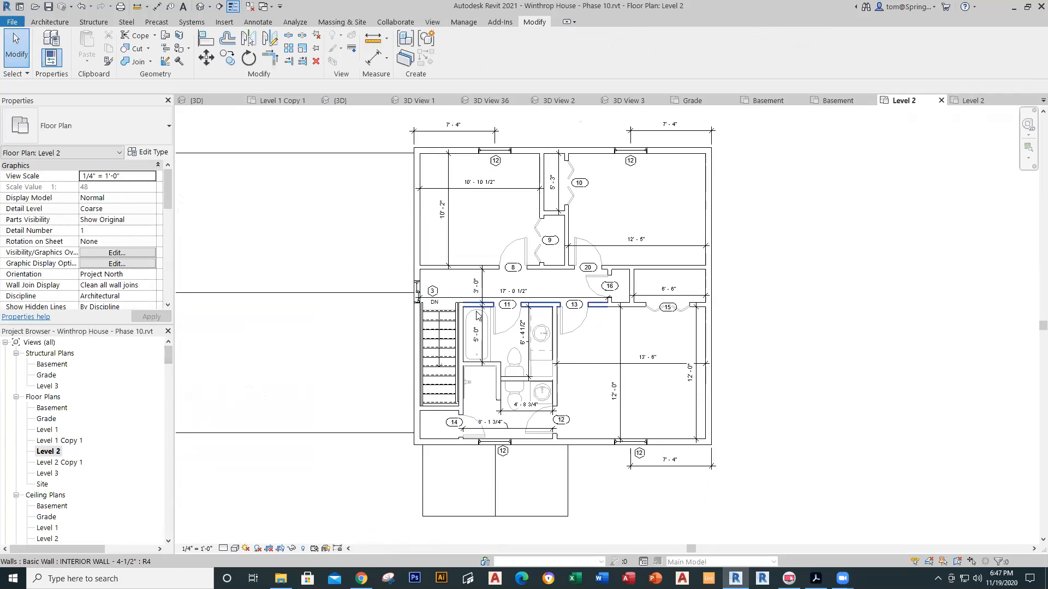
pyautogui.doubleClick(60, 463)
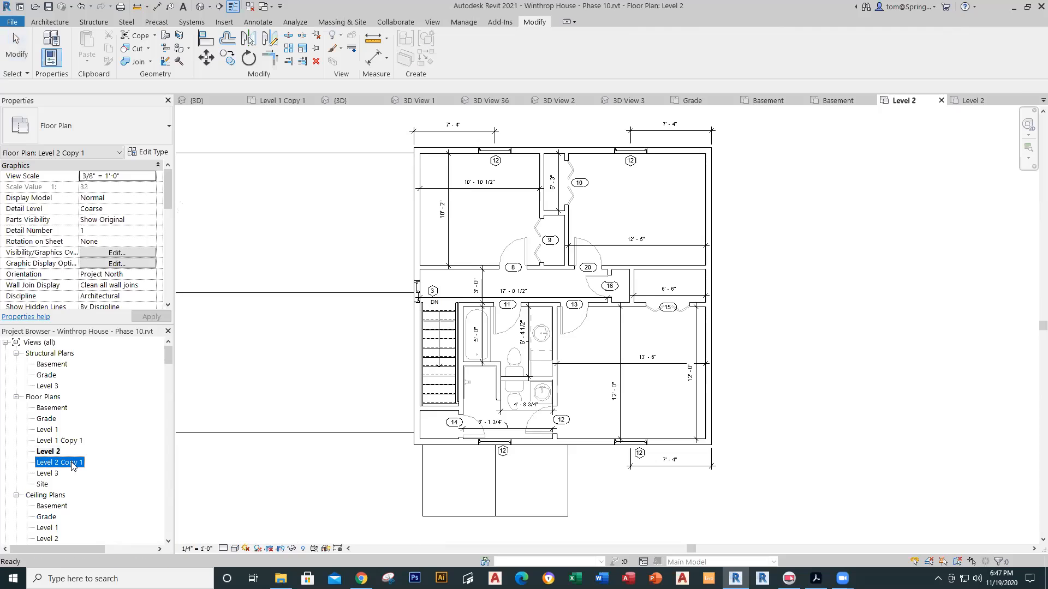
pyautogui.scroll(4, 646, 373)
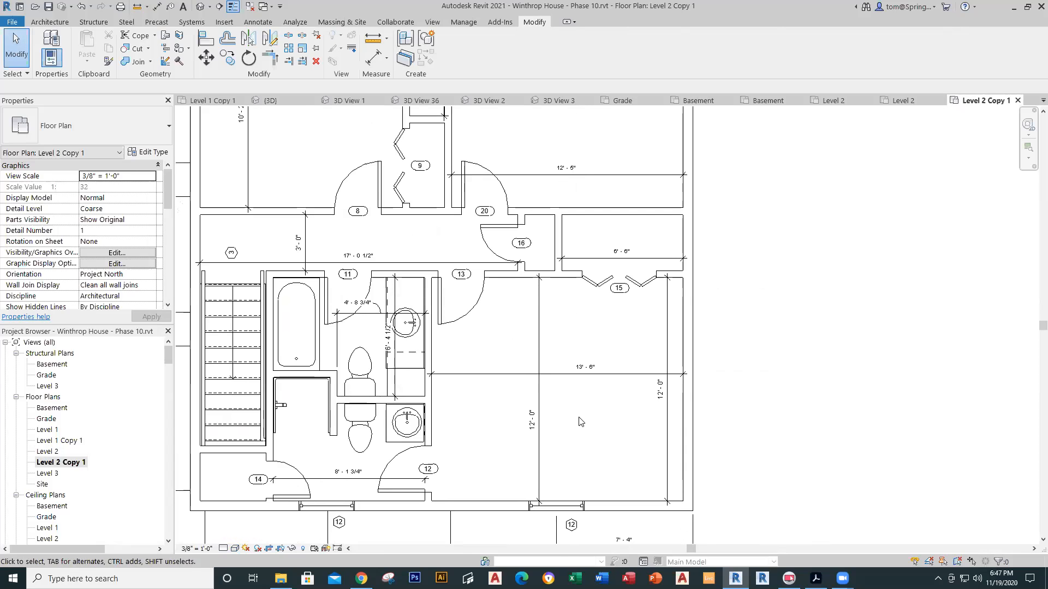
pyautogui.moveTo(534, 376); pyautogui.dragTo(642, 518, button='middle')
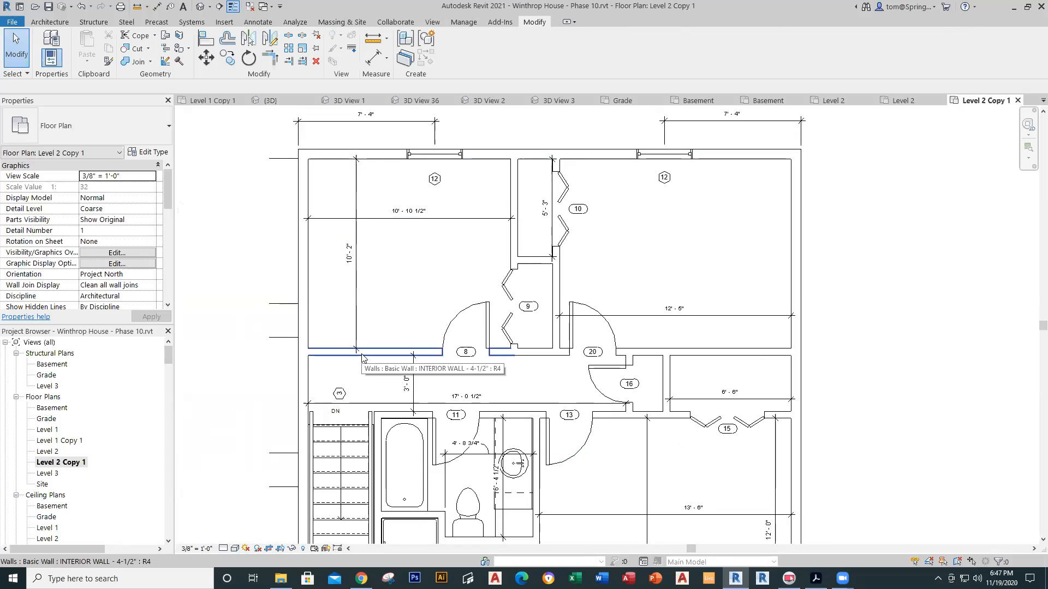
pyautogui.click(903, 101)
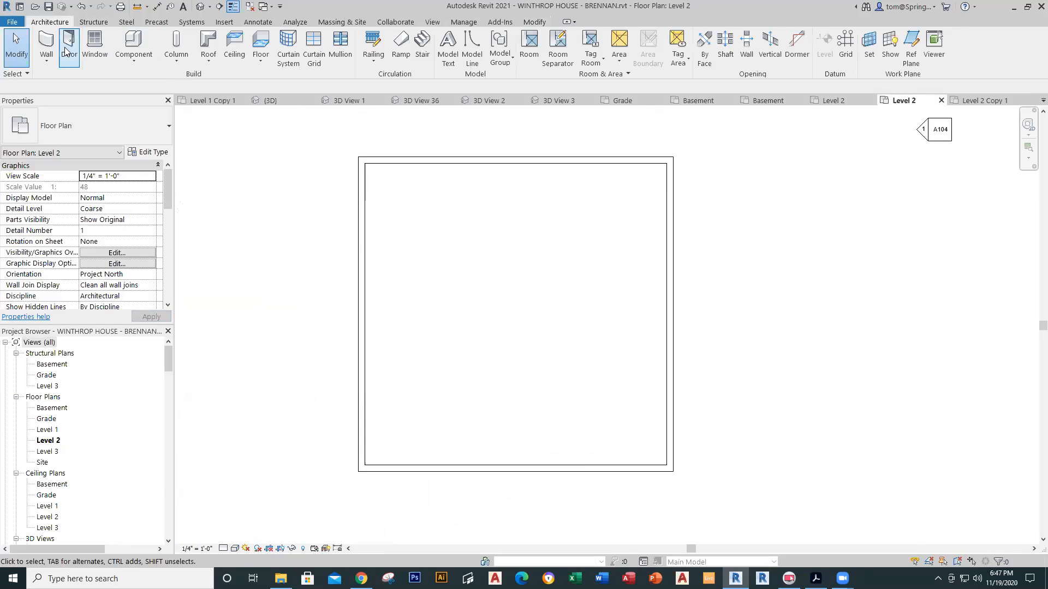
# Step: Draw an INTERIOR WALL - 4-1/2" from the left exterior wall to the right one
pyautogui.click(53, 58)
pyautogui.click(62, 80)
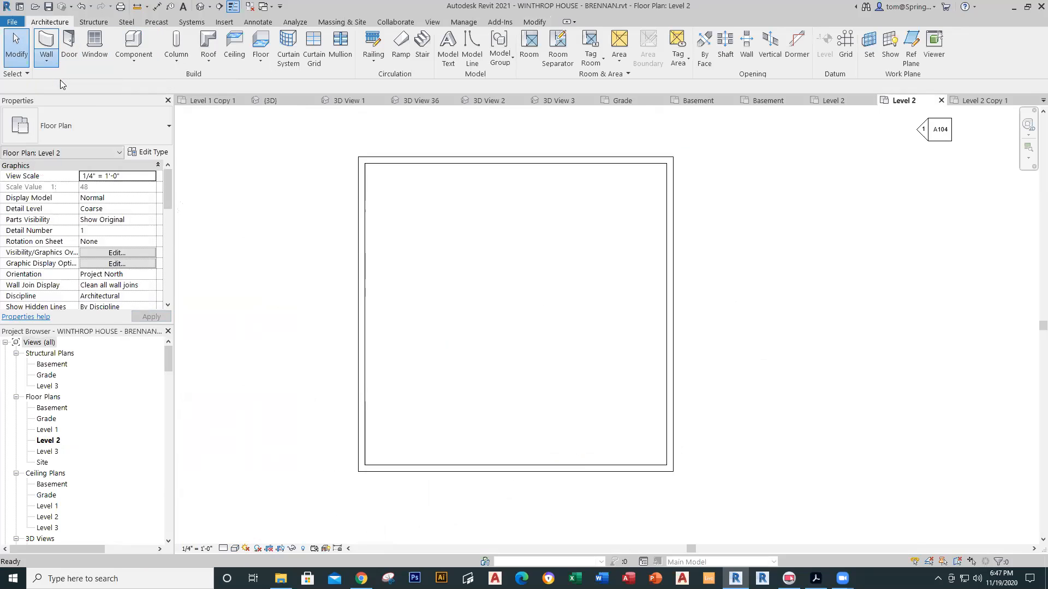
pyautogui.click(168, 130)
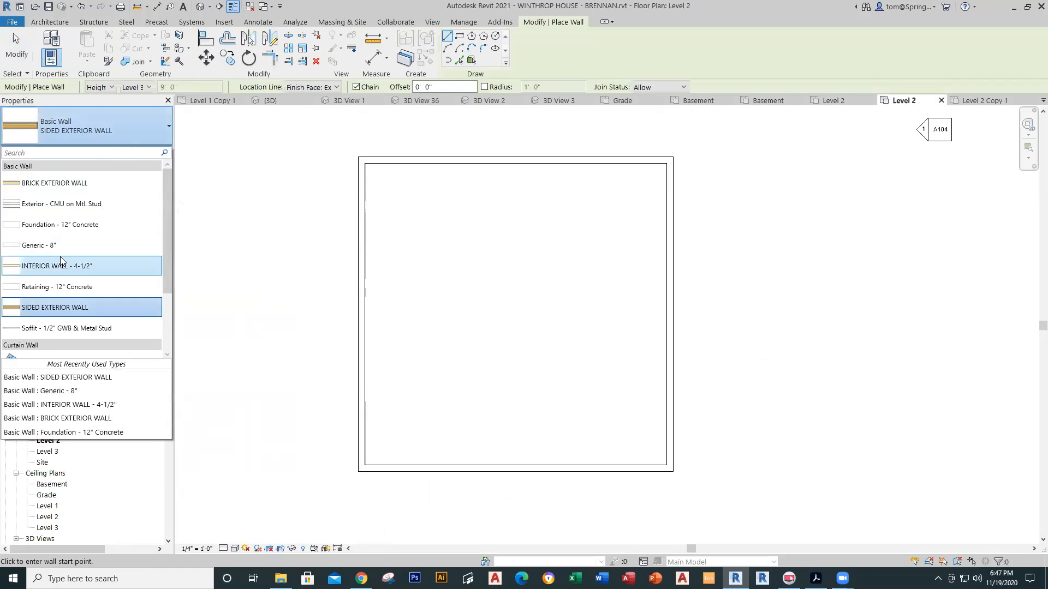
pyautogui.click(61, 264)
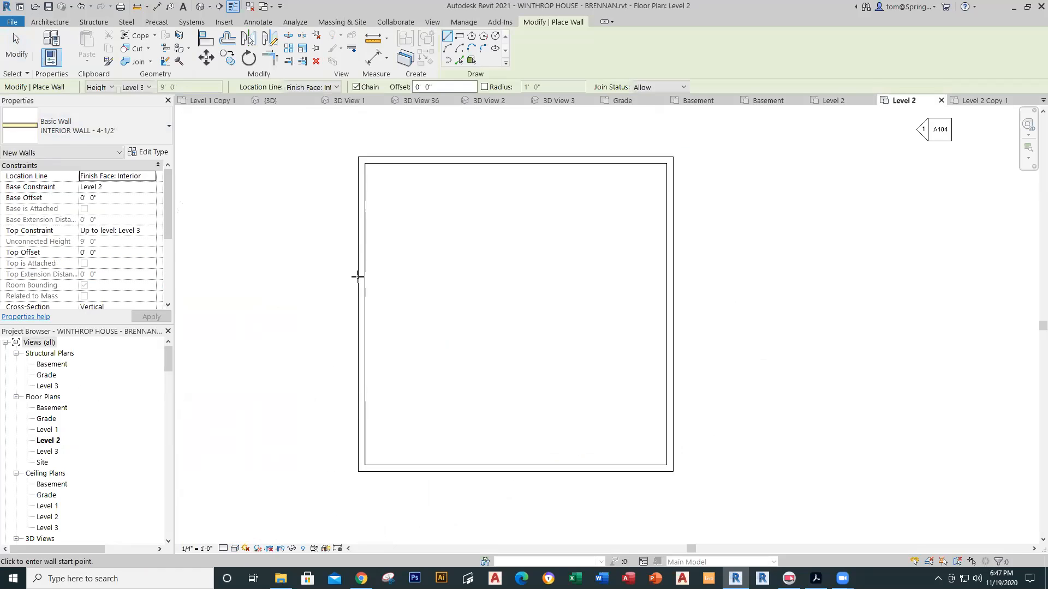
pyautogui.click(365, 249)
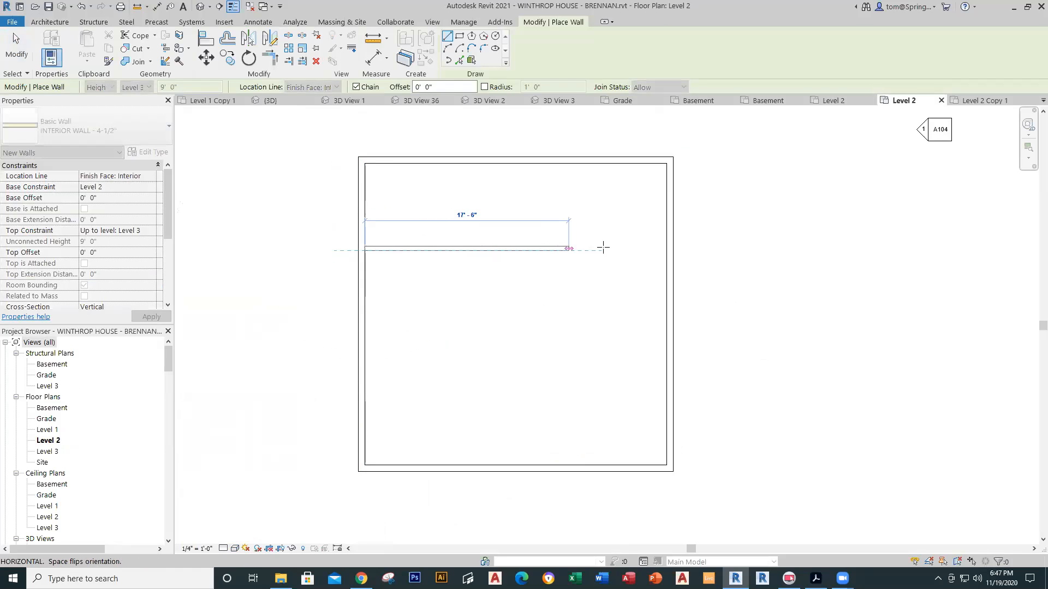
pyautogui.click(666, 250)
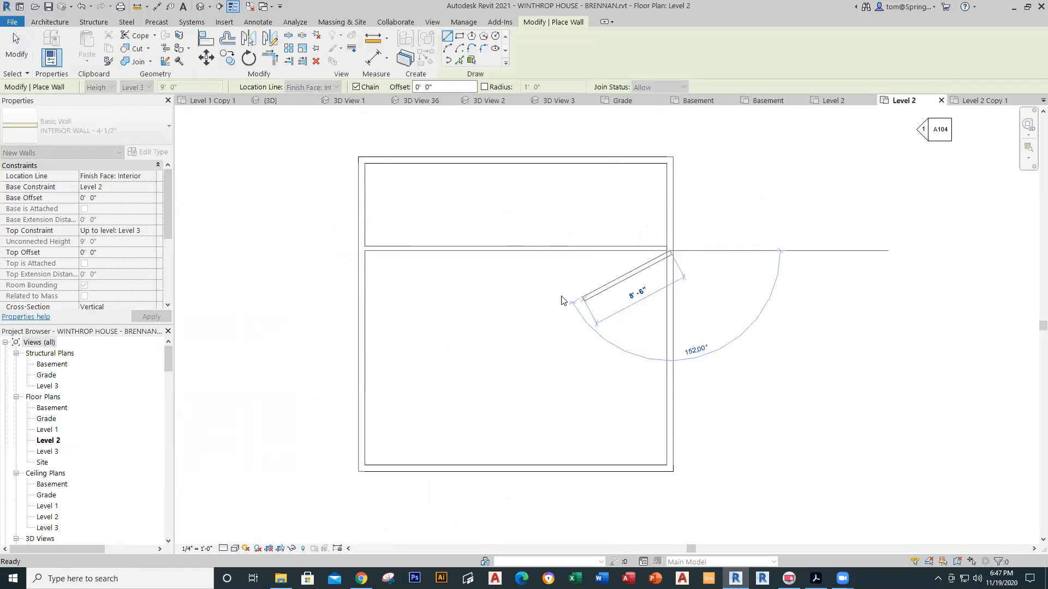
pyautogui.press('Escape')
pyautogui.press('Escape')
# Step: Place the new interior wall 10'-2" below the top exterior wall
pyautogui.click(447, 250)
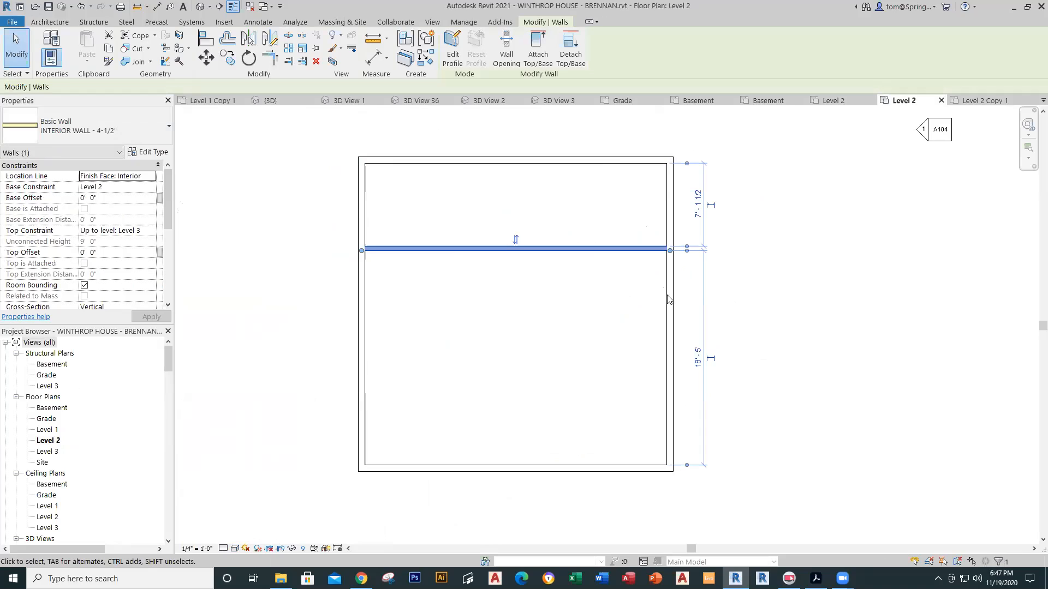
pyautogui.click(701, 204)
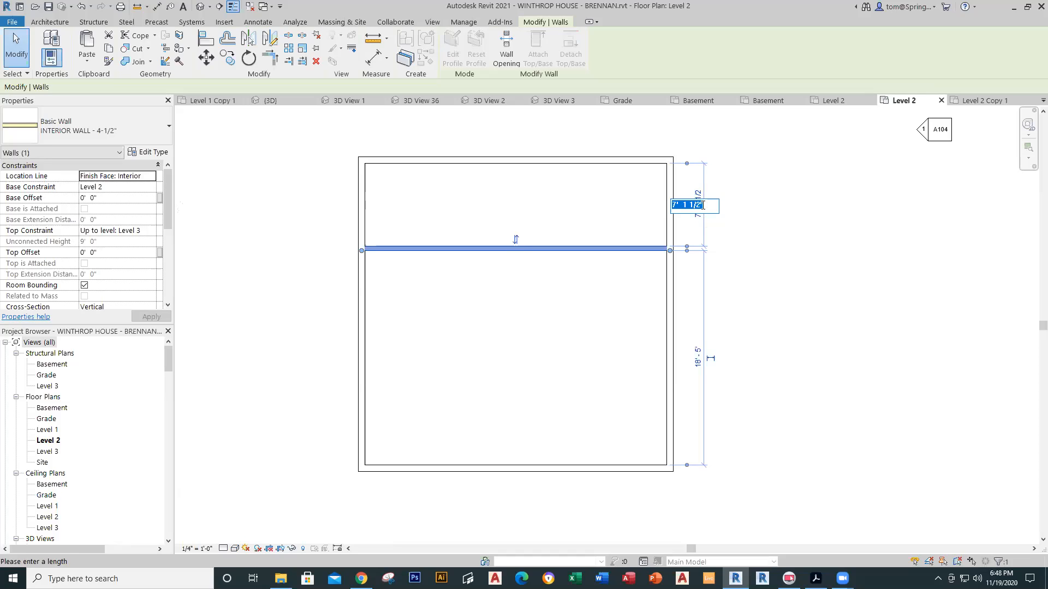
pyautogui.write('10')
pyautogui.press('Return')
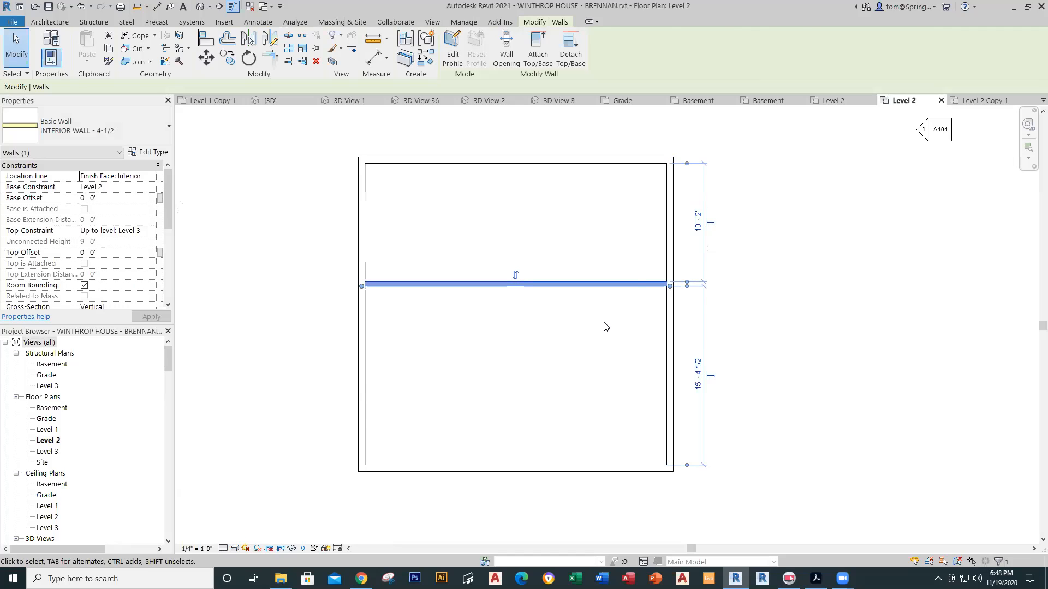
pyautogui.click(605, 327)
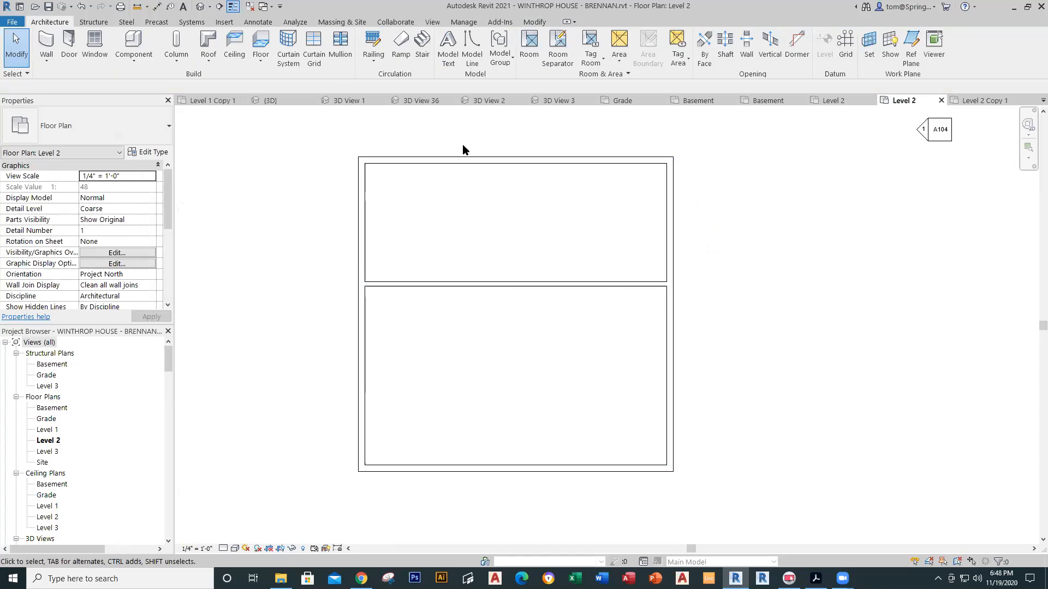
# Step: Check the walls beside door 8 and the bifold closet doors in the Level 2 Copy 1 reference plan
pyautogui.click(48, 62)
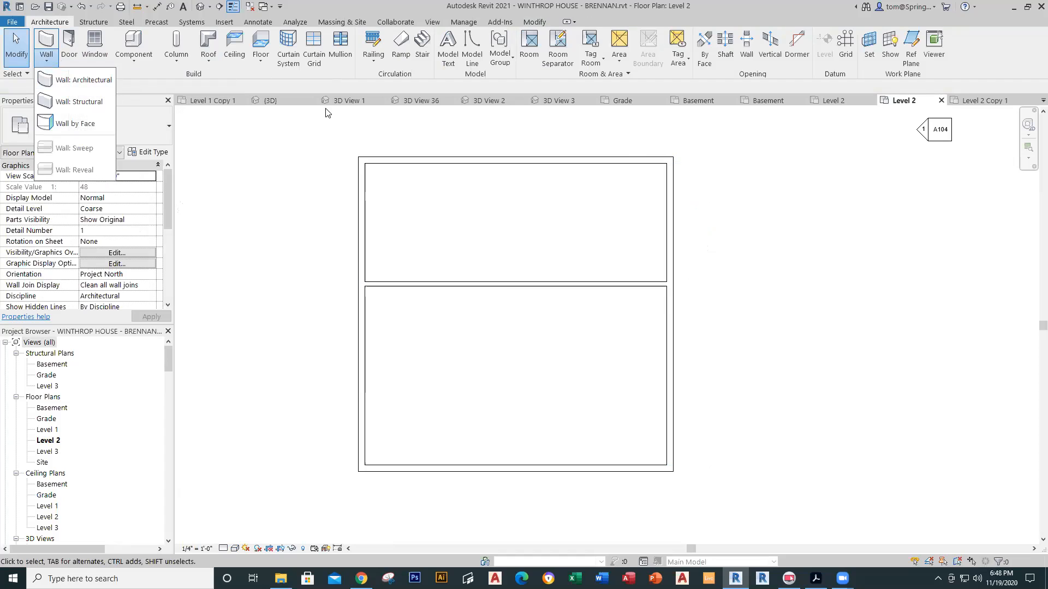
pyautogui.click(952, 104)
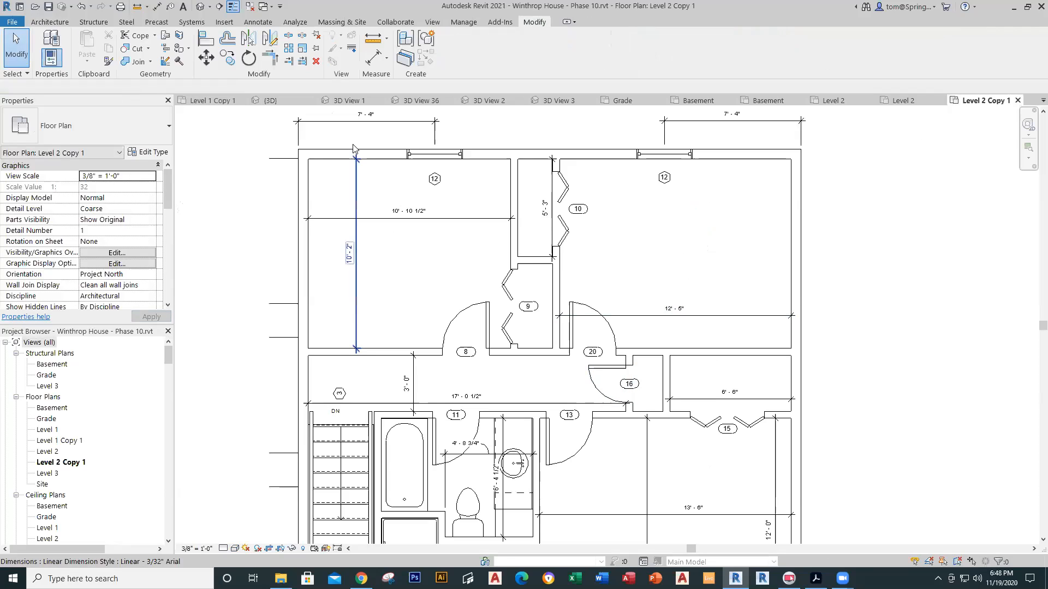
pyautogui.click(363, 358)
pyautogui.click(515, 383)
pyautogui.moveTo(515, 383); pyautogui.dragTo(390, 204, button='middle')
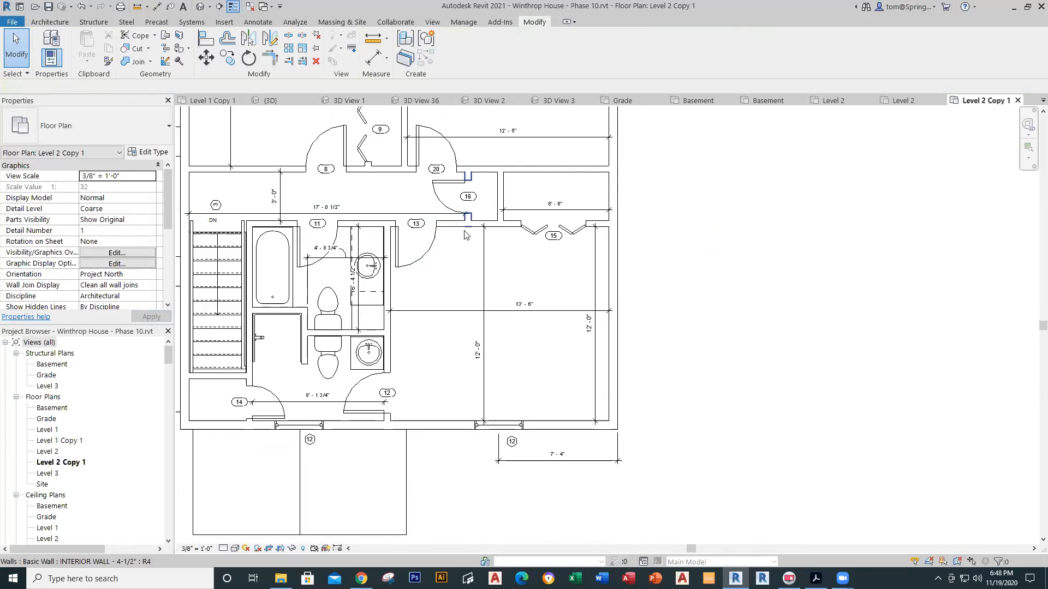
pyautogui.click(494, 224)
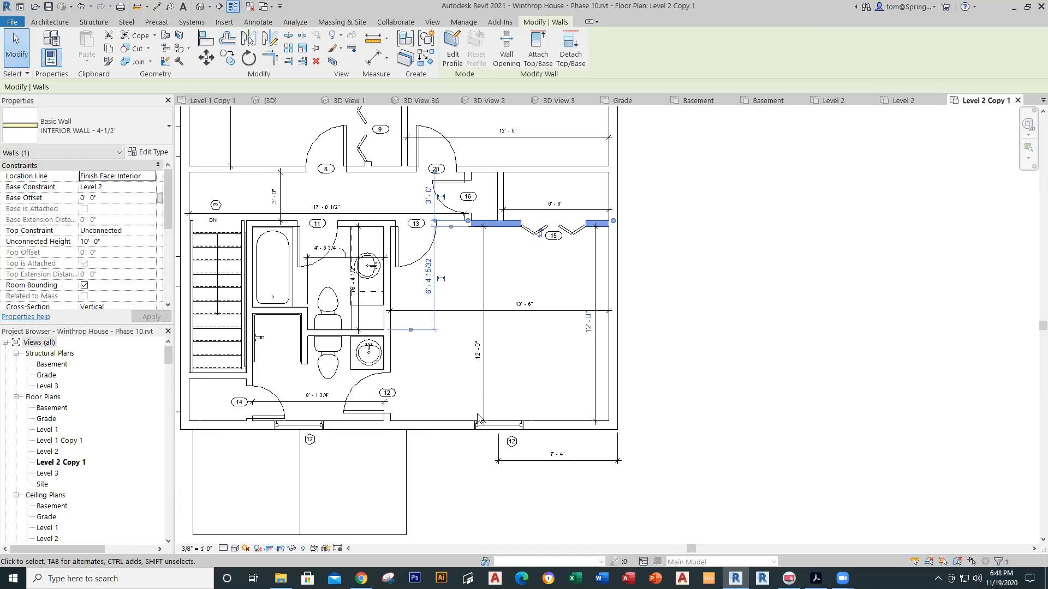
pyautogui.click(679, 326)
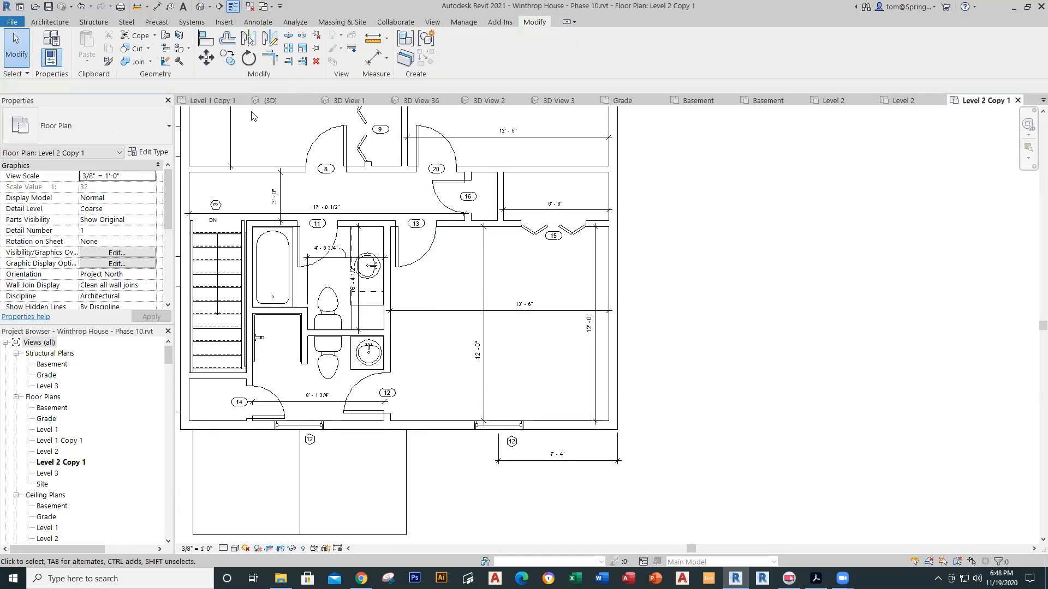
pyautogui.click(914, 102)
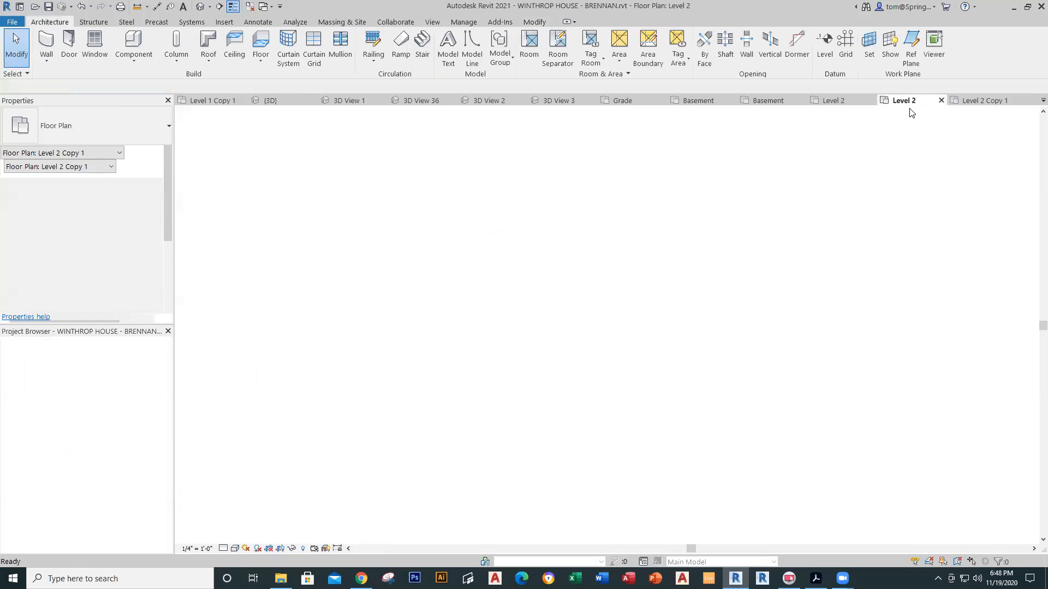
# Step: Draw a horizontal architectural wall from the left exterior wall to the right exterior wall
pyautogui.click(48, 56)
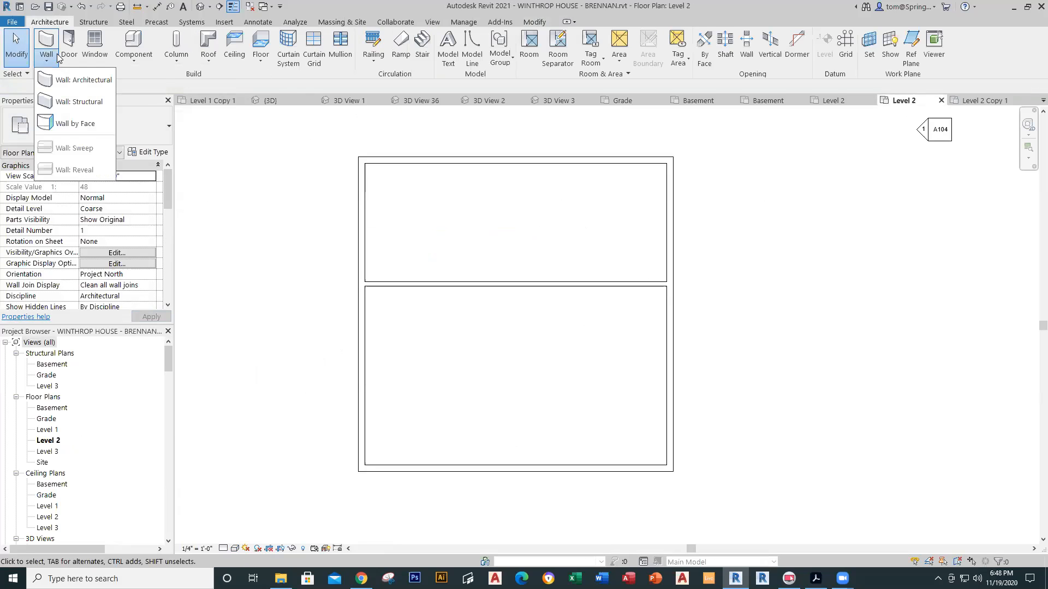
pyautogui.click(68, 83)
pyautogui.click(364, 344)
pyautogui.click(669, 346)
pyautogui.press('Escape')
pyautogui.press('Escape')
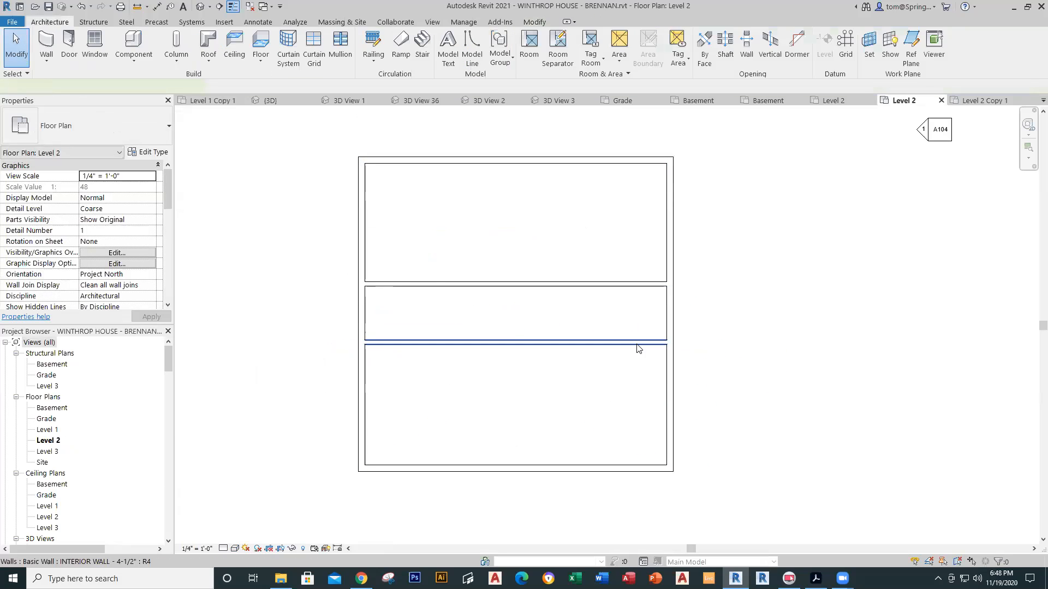
# Step: Move the new wall to 12' - 0" and make the 12' - 0" and 3' - 0" dimensions permanent
pyautogui.click(636, 344)
pyautogui.click(700, 407)
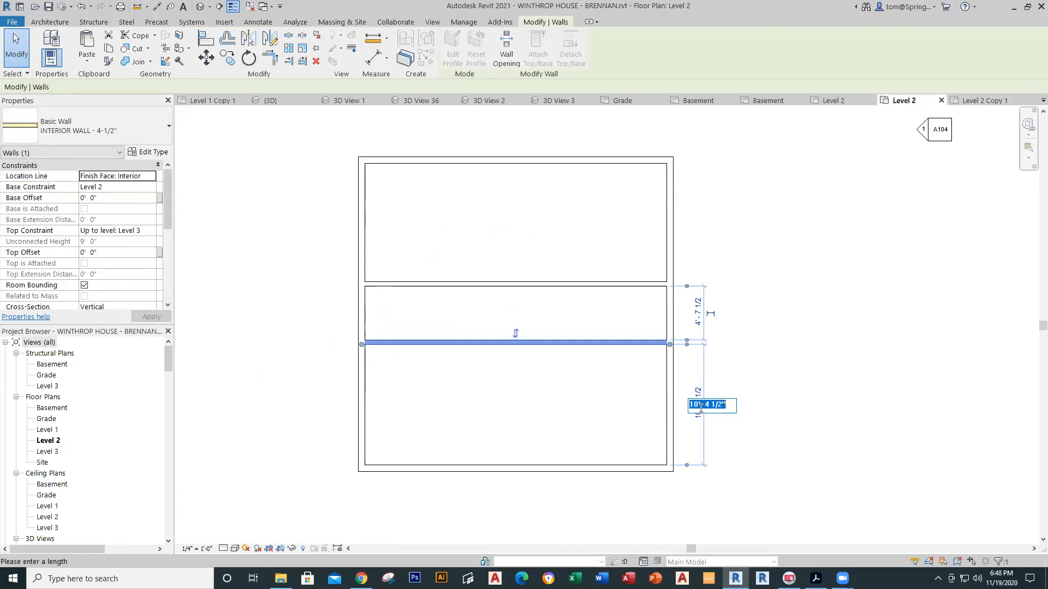
pyautogui.write('12')
pyautogui.press('Return')
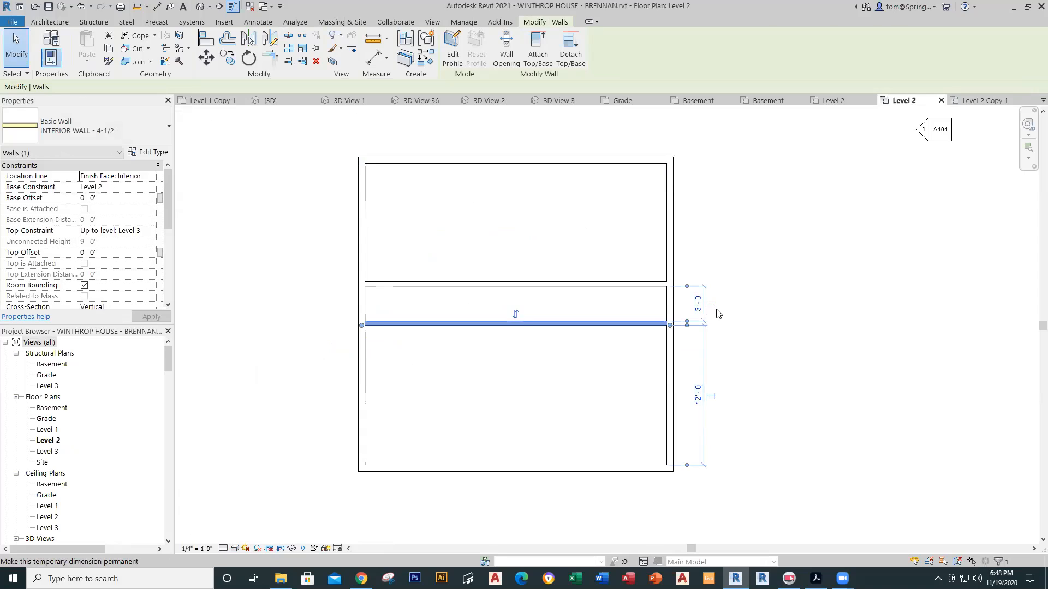
pyautogui.click(711, 396)
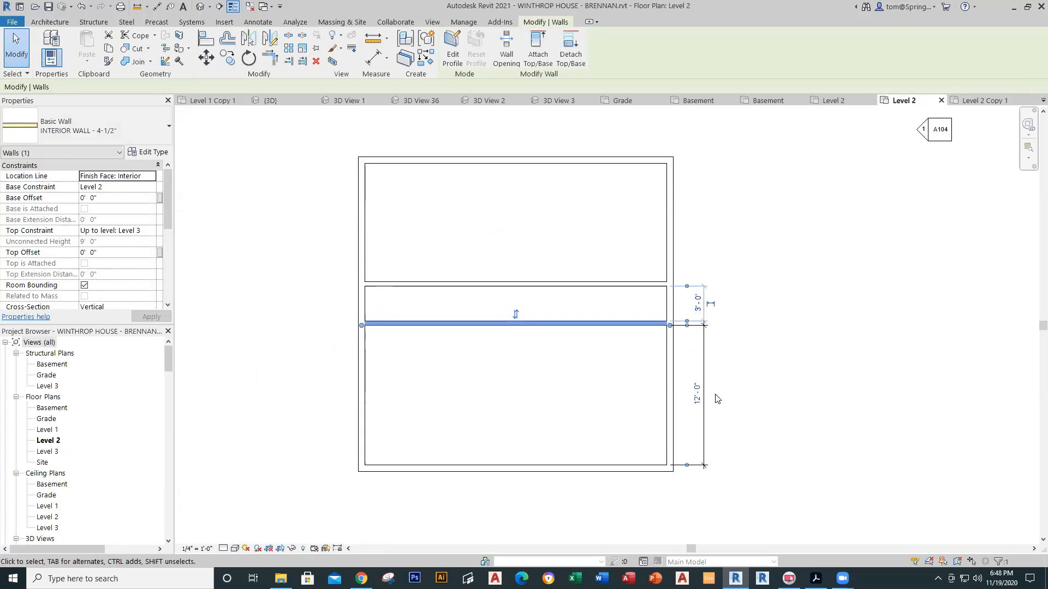
pyautogui.click(711, 304)
pyautogui.click(725, 294)
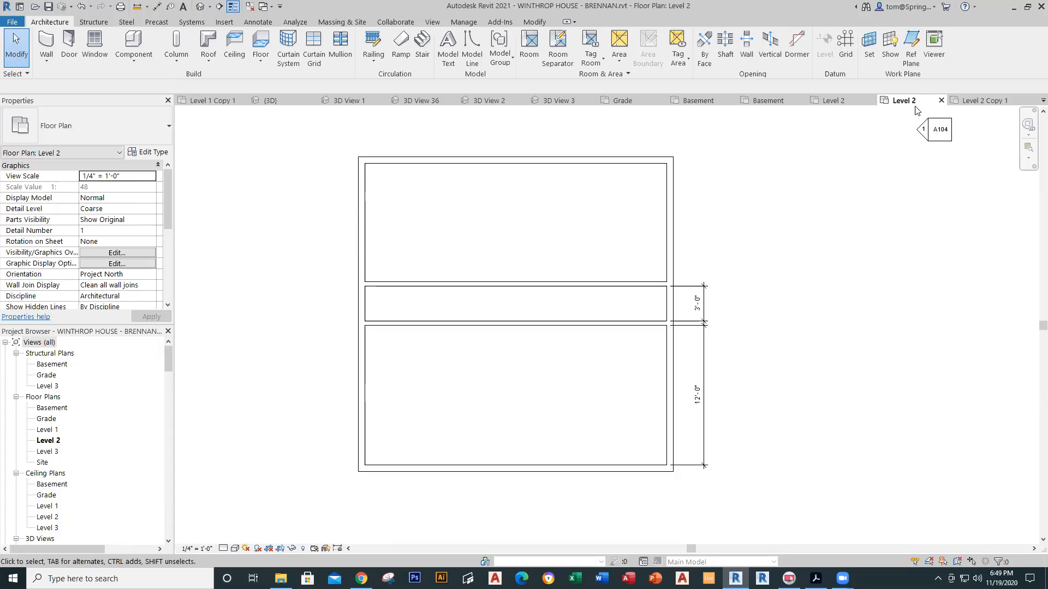
# Step: Review the room layout in the Level 2 Copy 1 reference plan
pyautogui.click(982, 100)
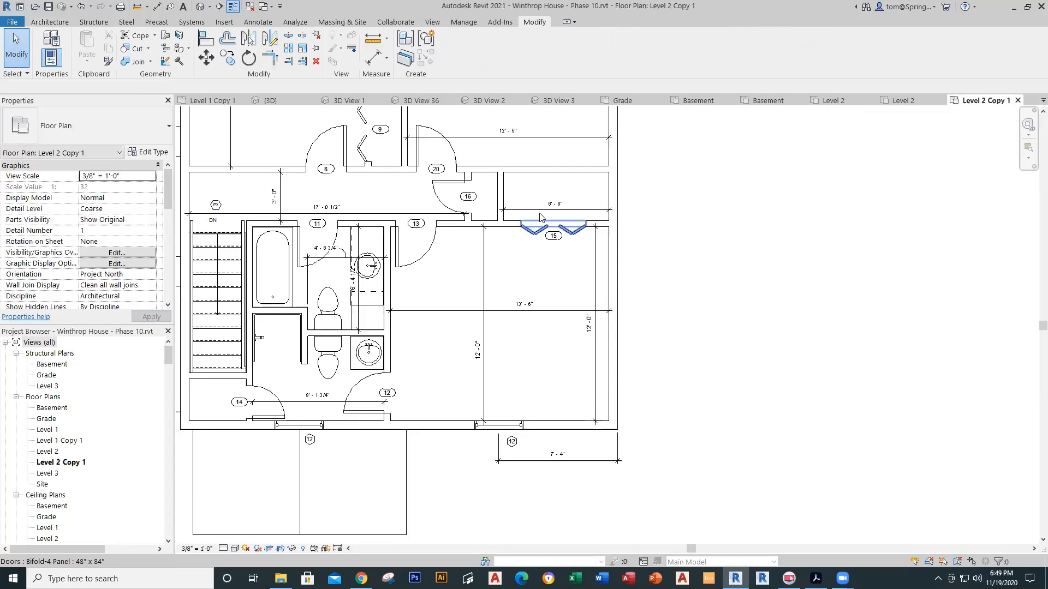
pyautogui.scroll(-1, 518, 296)
pyautogui.moveTo(524, 300); pyautogui.dragTo(642, 331, button='middle')
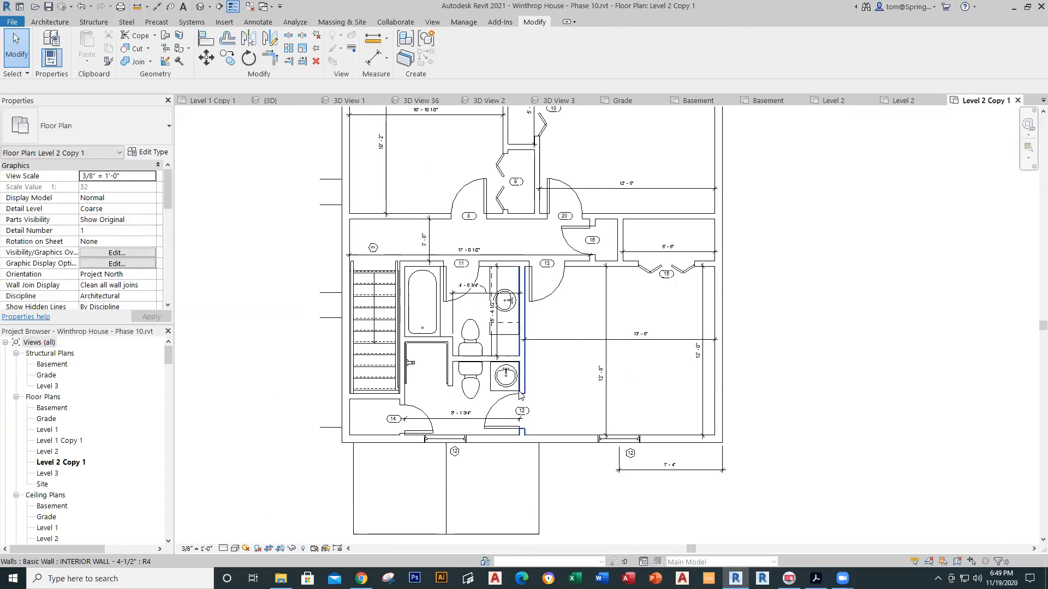
pyautogui.scroll(-1, 558, 389)
pyautogui.moveTo(558, 388); pyautogui.dragTo(579, 470, button='middle')
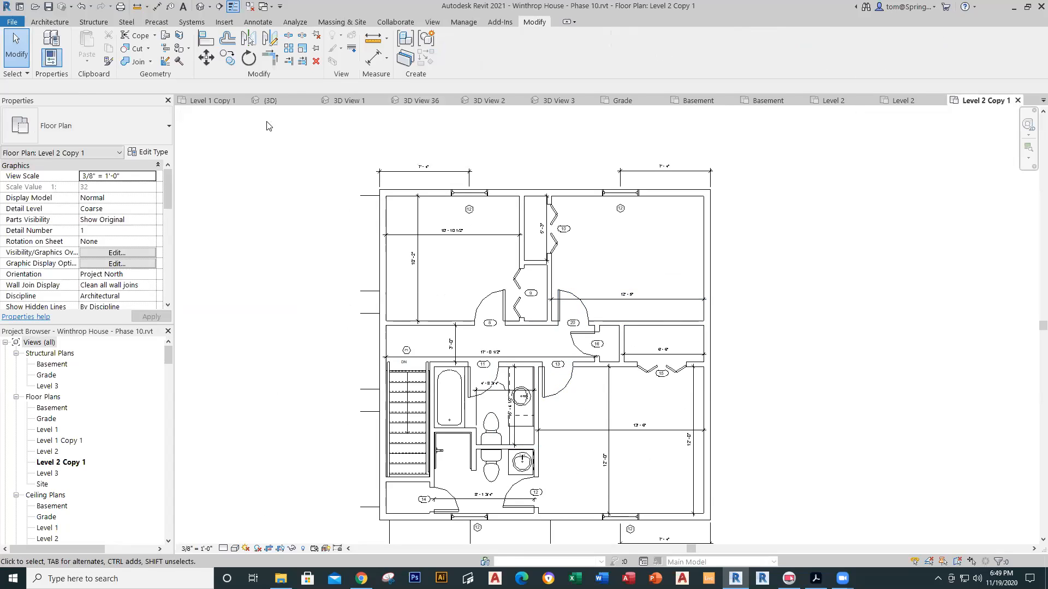
pyautogui.click(903, 101)
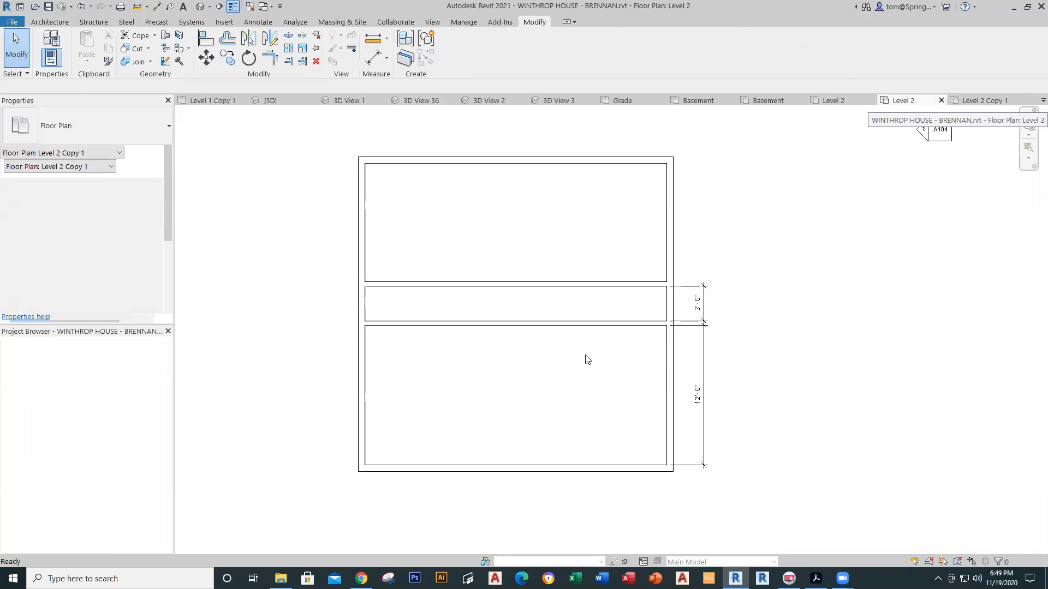
# Step: Draw a vertical architectural wall from the corridor wall down to the bottom exterior wall
pyautogui.click(46, 60)
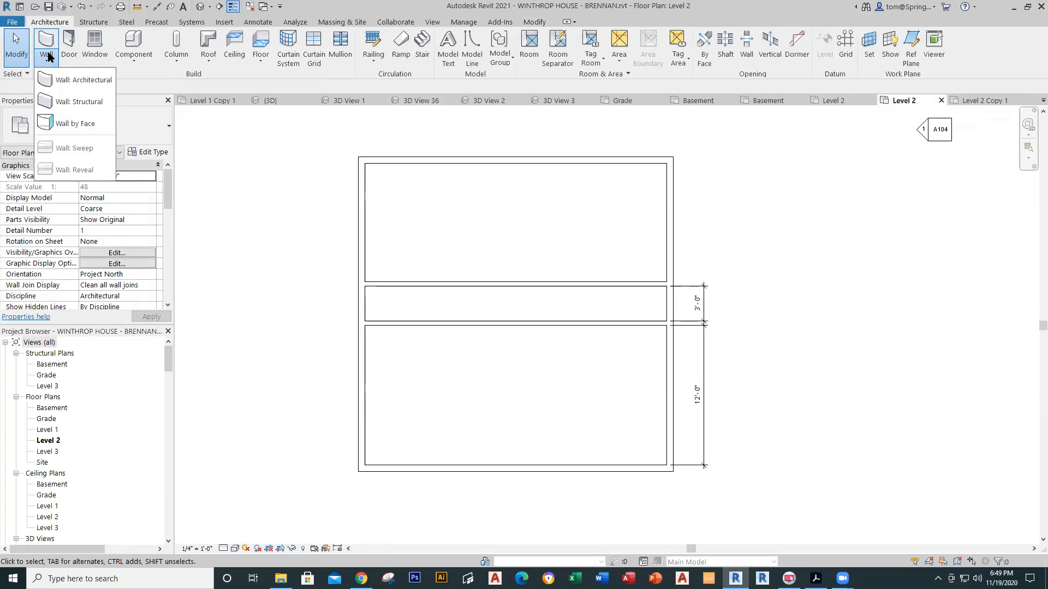
pyautogui.click(85, 81)
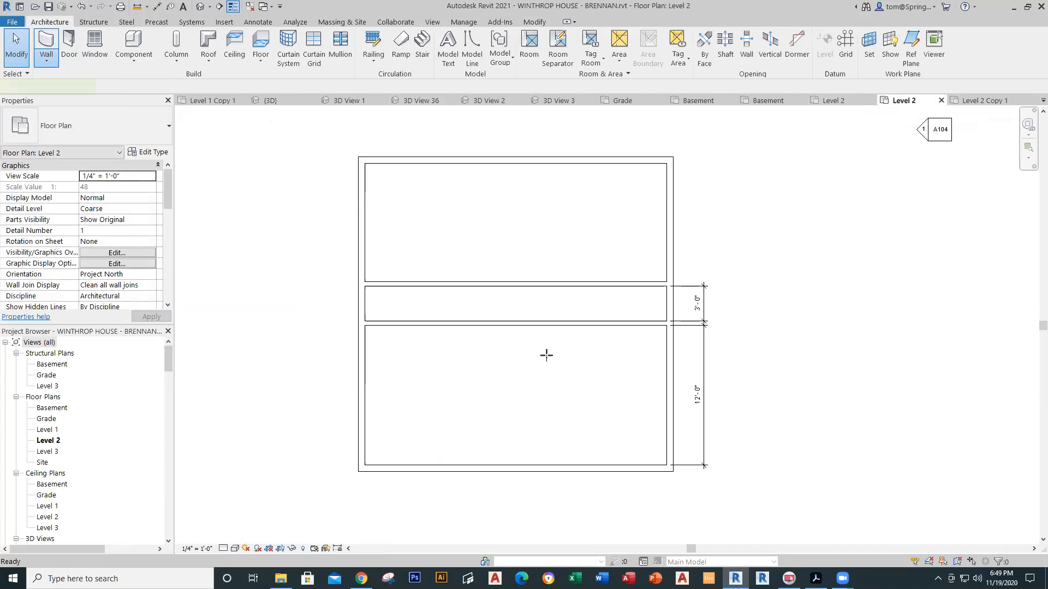
pyautogui.click(550, 323)
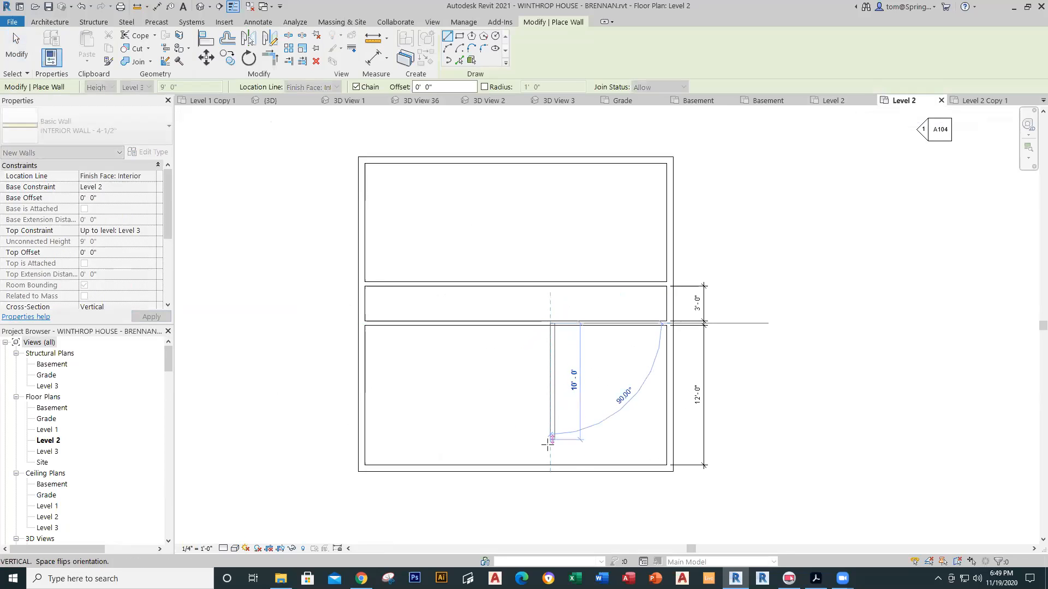
pyautogui.click(550, 465)
pyautogui.press('Escape')
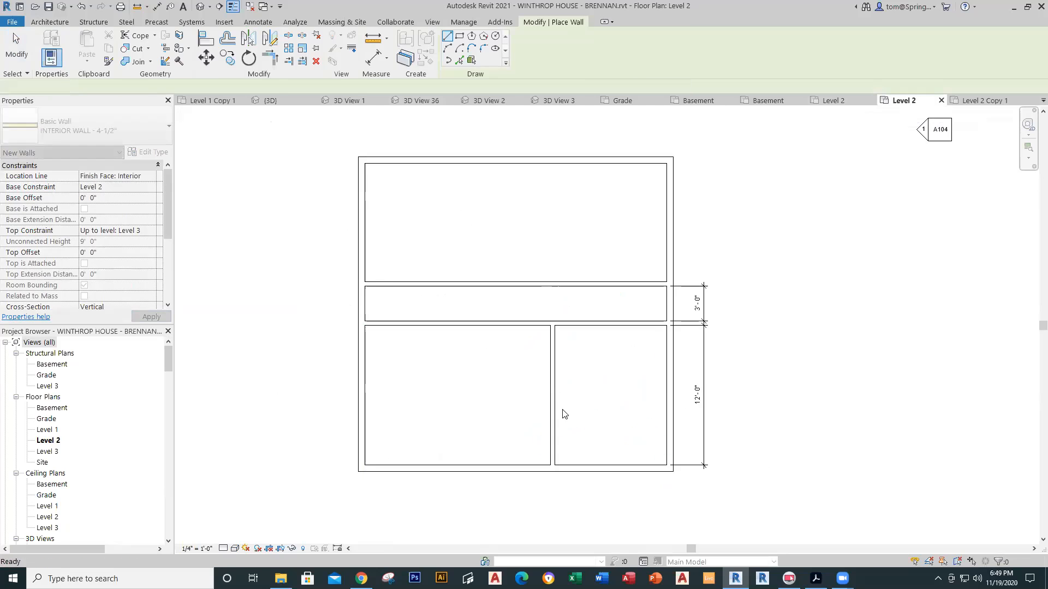
pyautogui.press('Escape')
# Step: Set the right-hand room width to 13' - 6" and make that dimension permanent
pyautogui.click(552, 415)
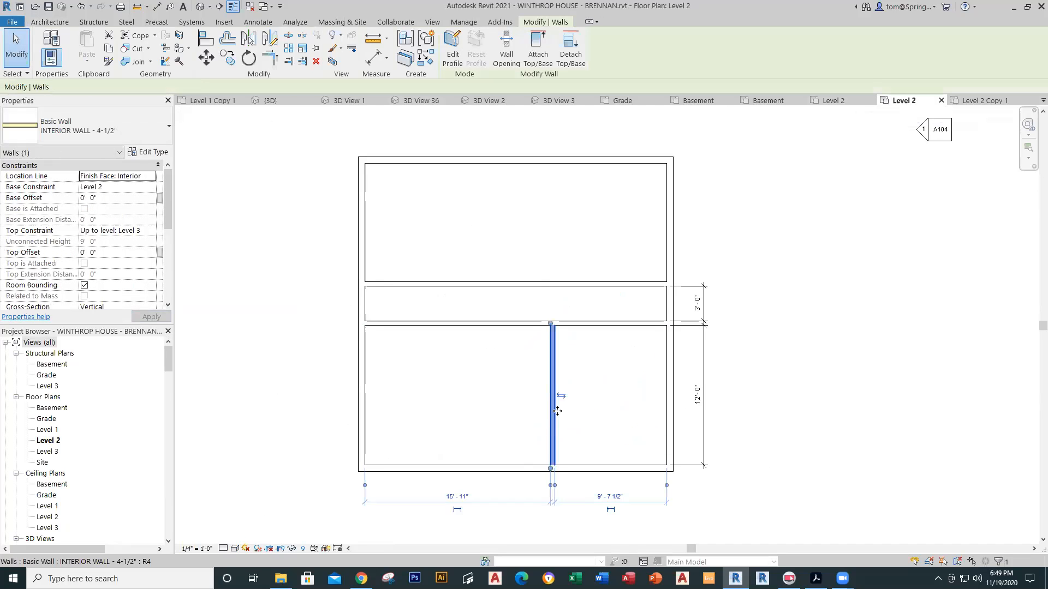
pyautogui.click(611, 497)
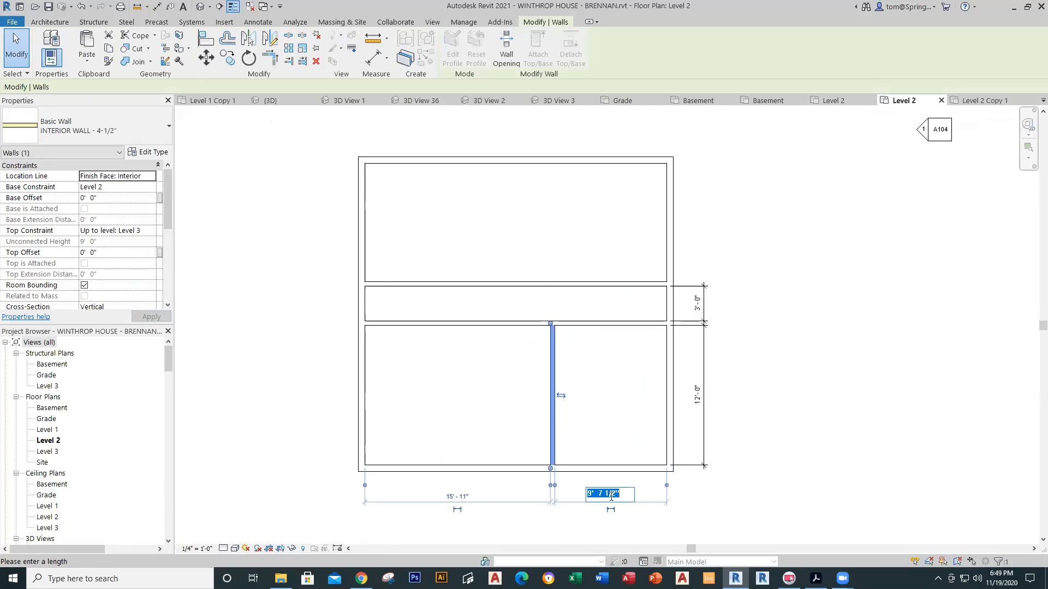
pyautogui.write("13' - 6")
pyautogui.press('Return')
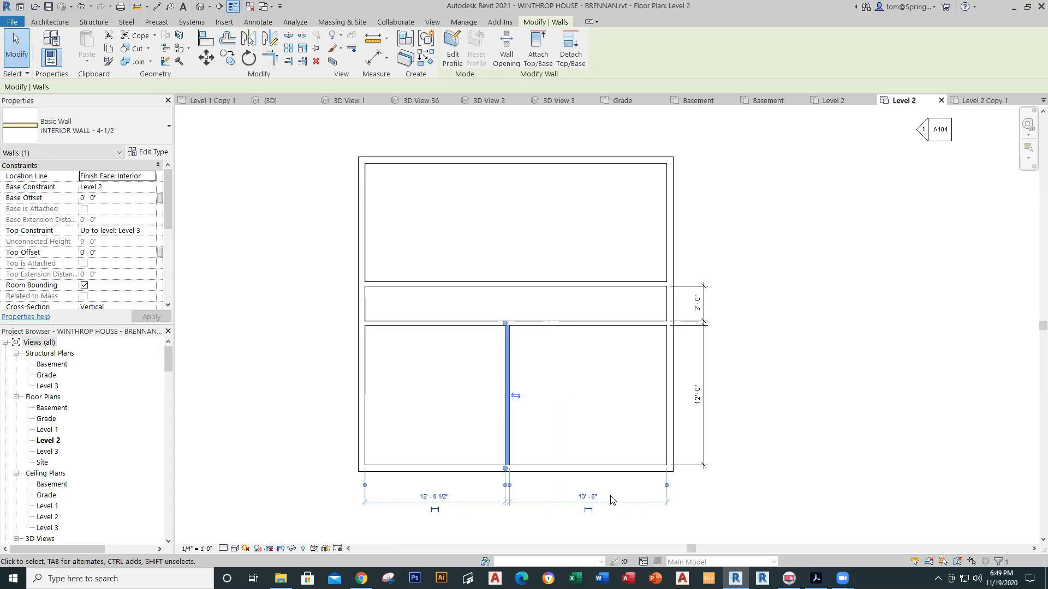
pyautogui.click(588, 510)
pyautogui.click(595, 440)
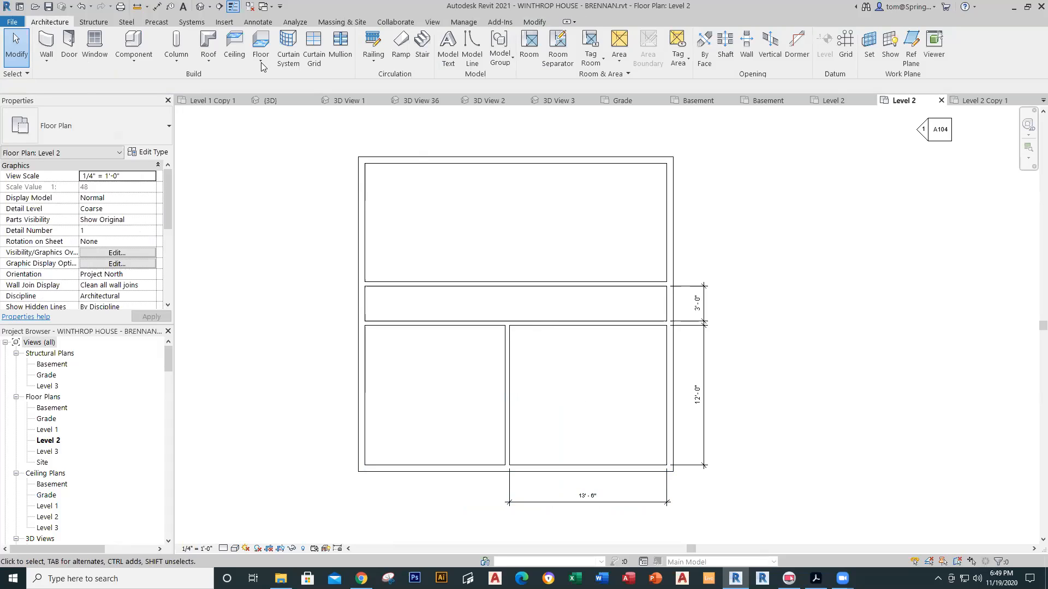
# Step: Draw a vertical architectural wall from the top exterior wall down to the corridor wall
pyautogui.click(52, 58)
pyautogui.click(52, 78)
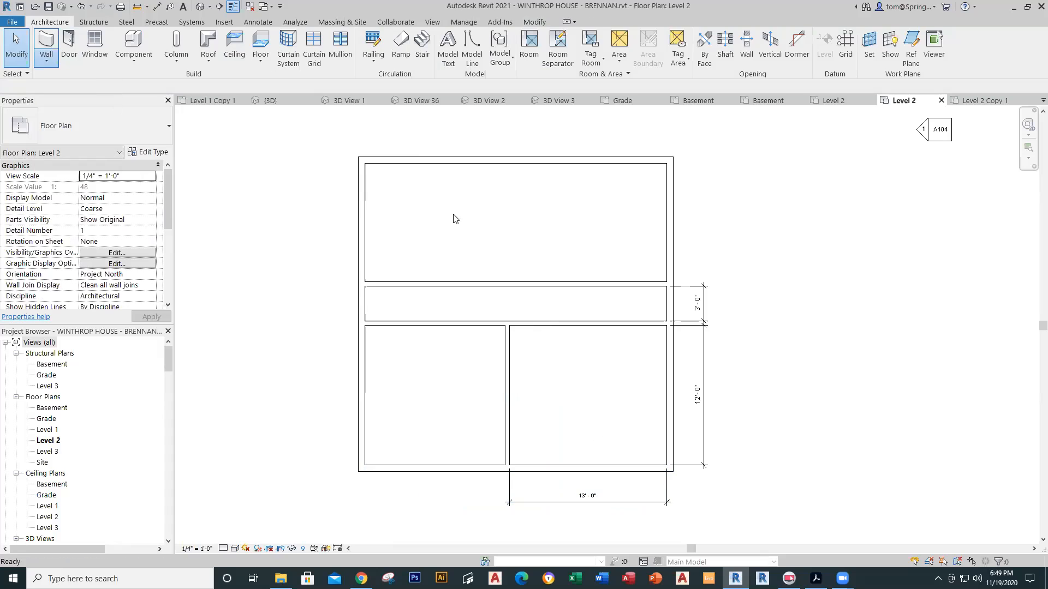
pyautogui.click(574, 163)
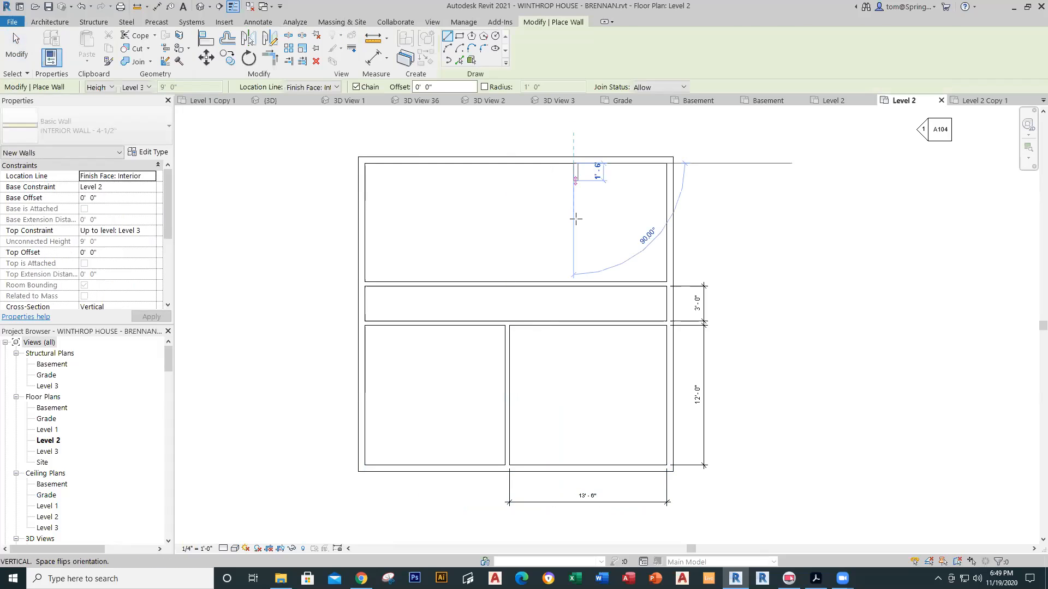
pyautogui.click(573, 282)
pyautogui.press('Escape')
pyautogui.press('Escape')
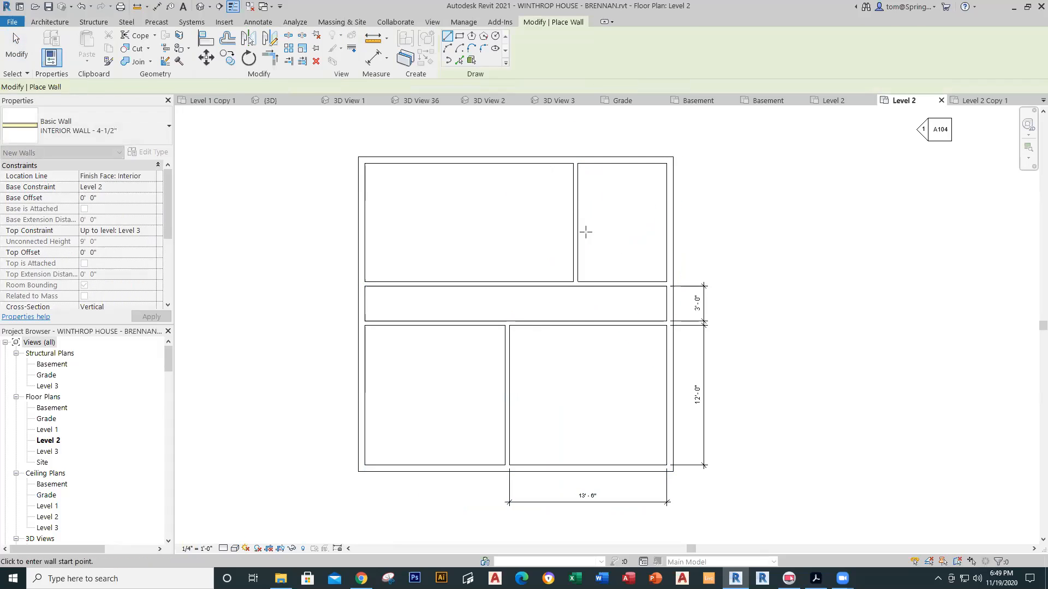
# Step: Change the wall's 7' - 7 1/2" distance to the right to 12'
pyautogui.click(580, 257)
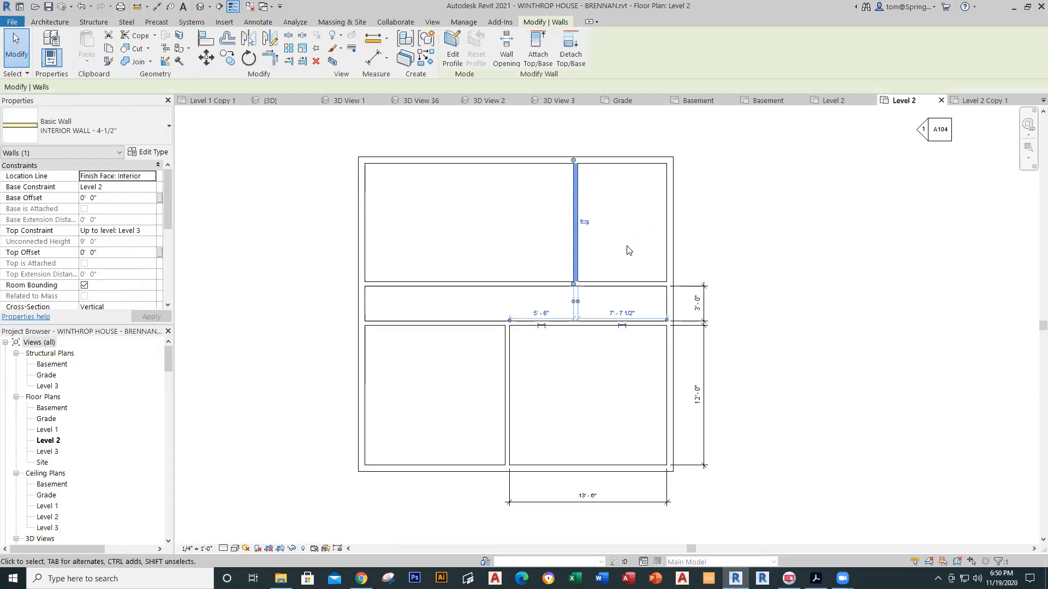
pyautogui.click(625, 314)
pyautogui.write('1')
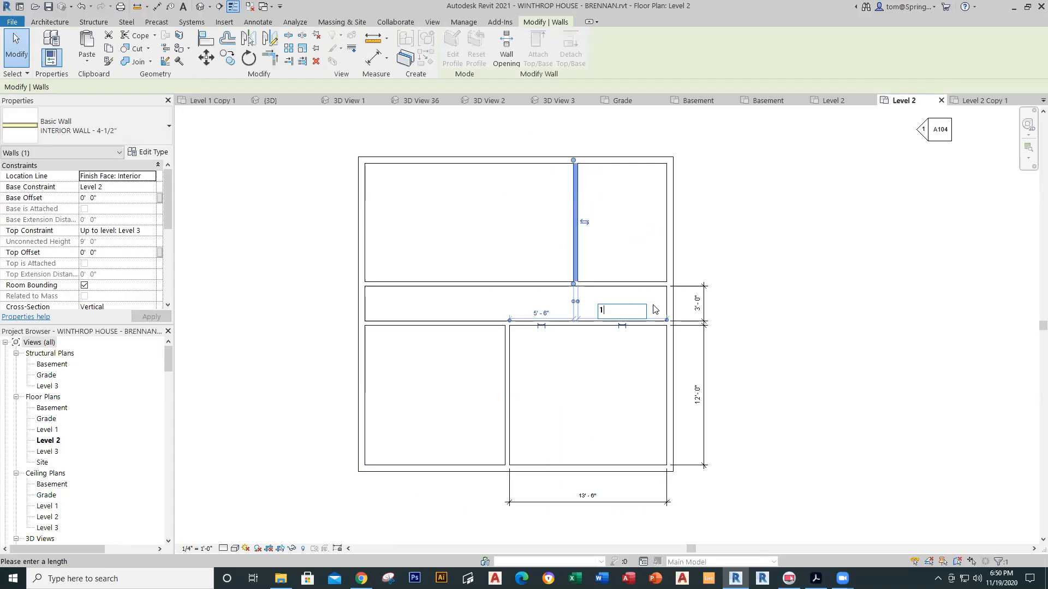
pyautogui.write("2'")
pyautogui.press('Return')
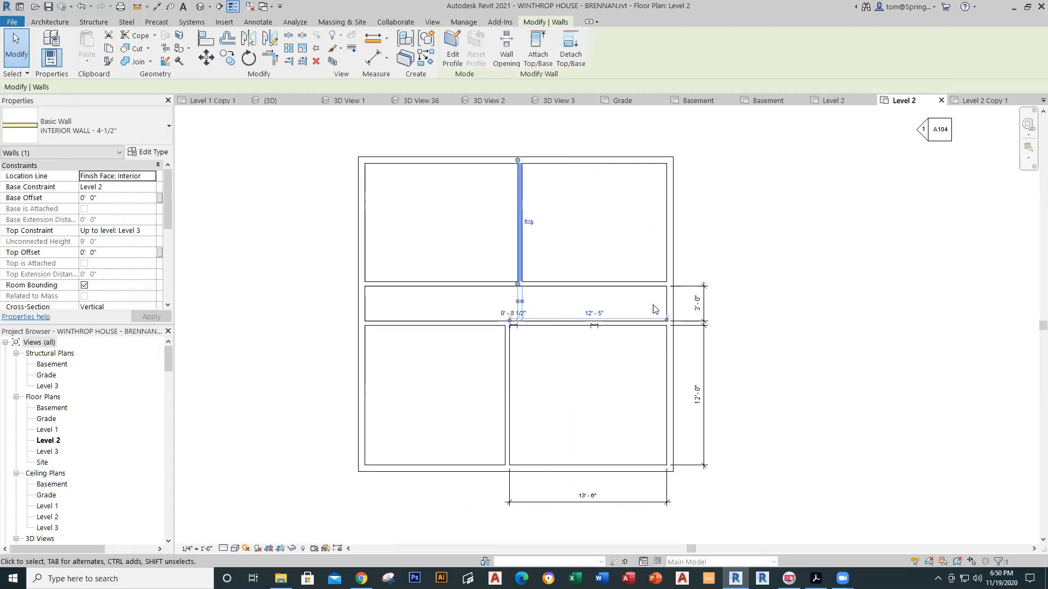
pyautogui.click(654, 310)
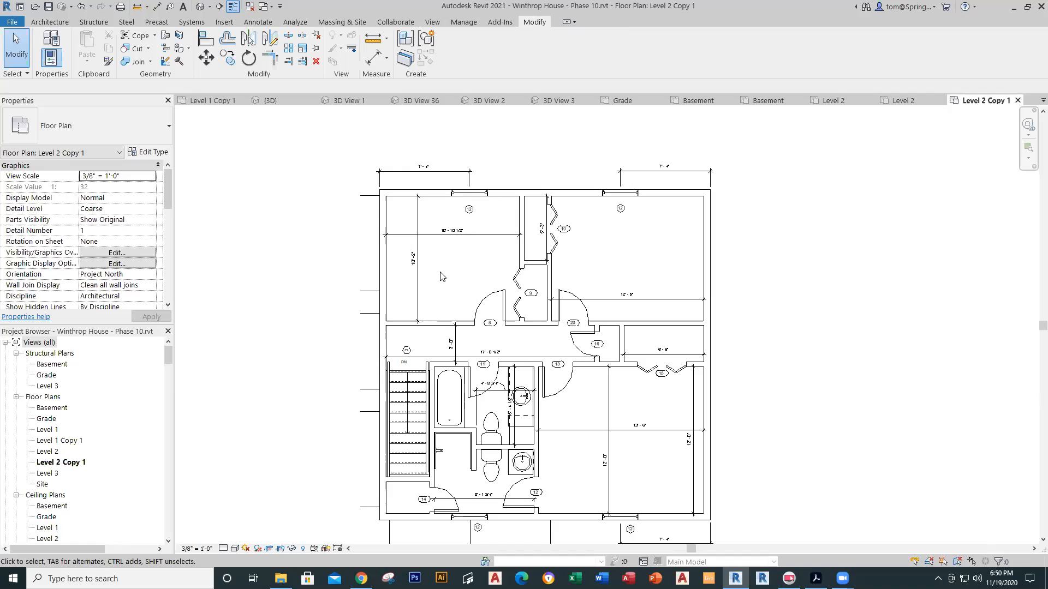
pyautogui.click(907, 100)
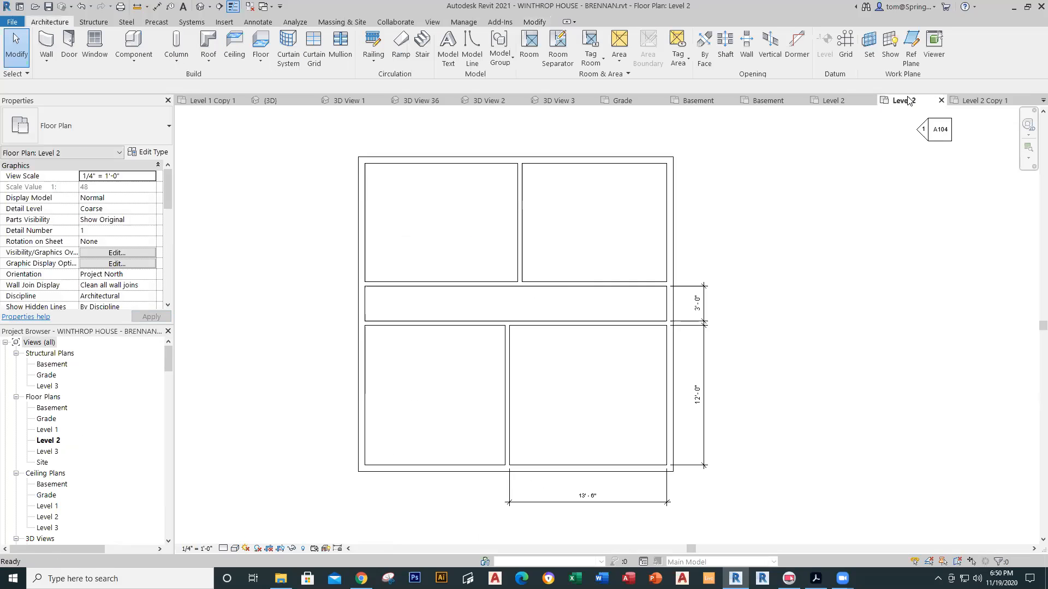
pyautogui.click(47, 49)
pyautogui.click(477, 161)
pyautogui.click(477, 276)
pyautogui.press('Escape')
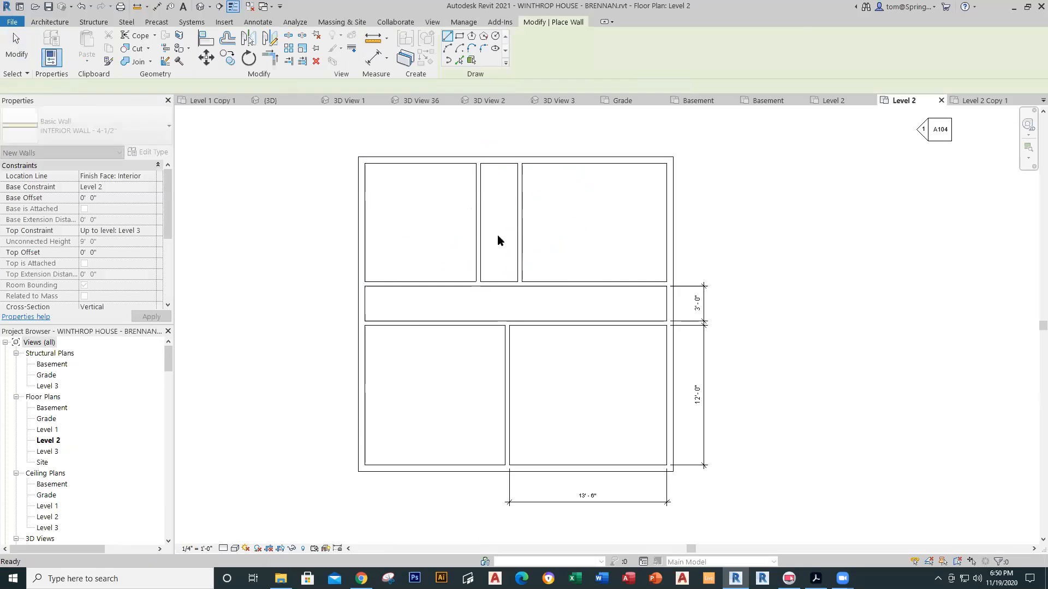
pyautogui.press('Escape')
pyautogui.click(478, 238)
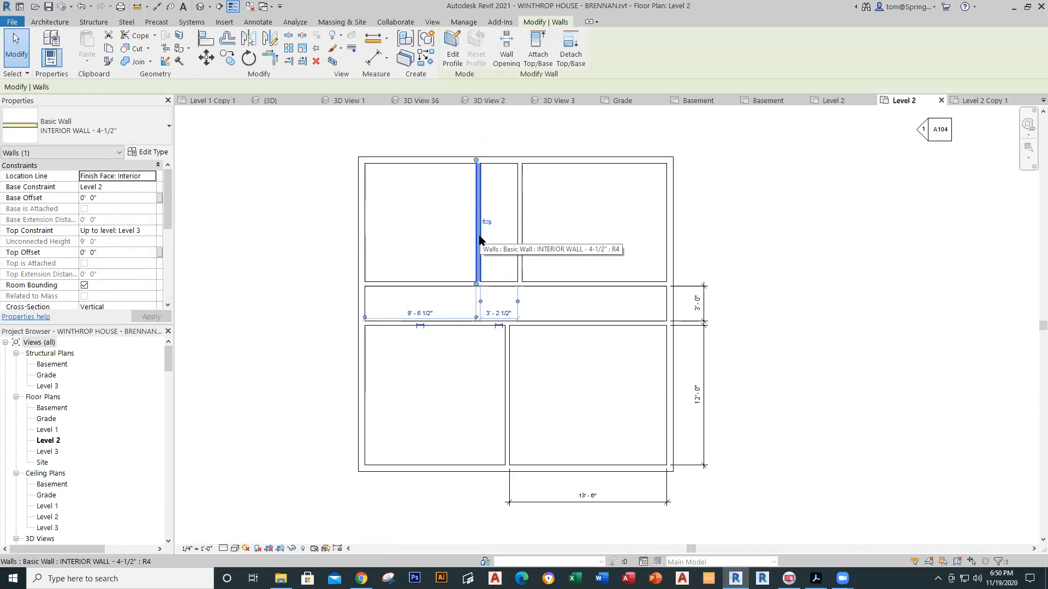
pyautogui.click(413, 314)
pyautogui.write('1')
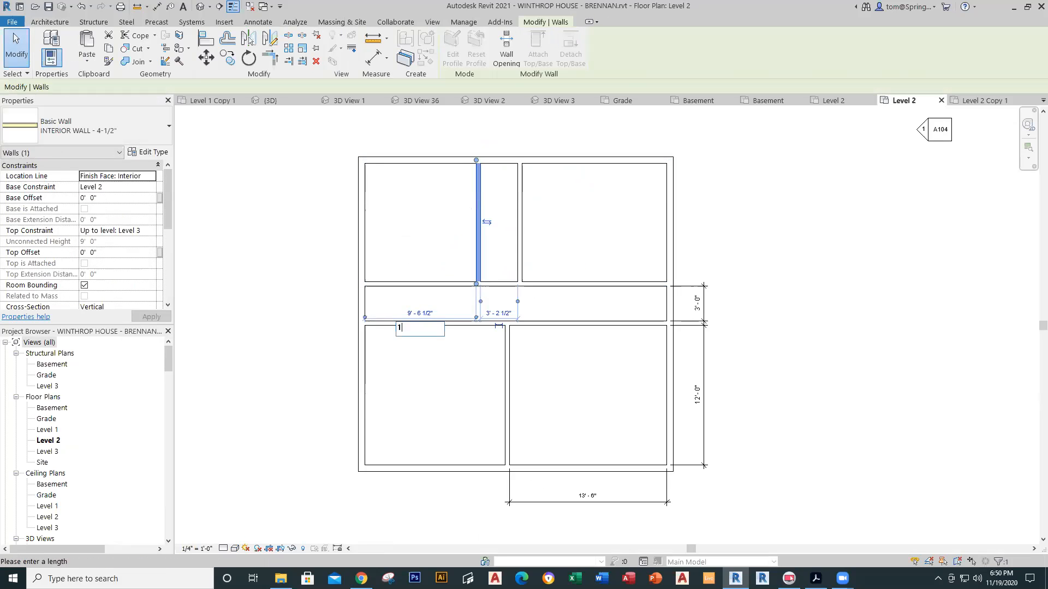
pyautogui.write("0'10.5")
pyautogui.press('Return')
pyautogui.press('Escape')
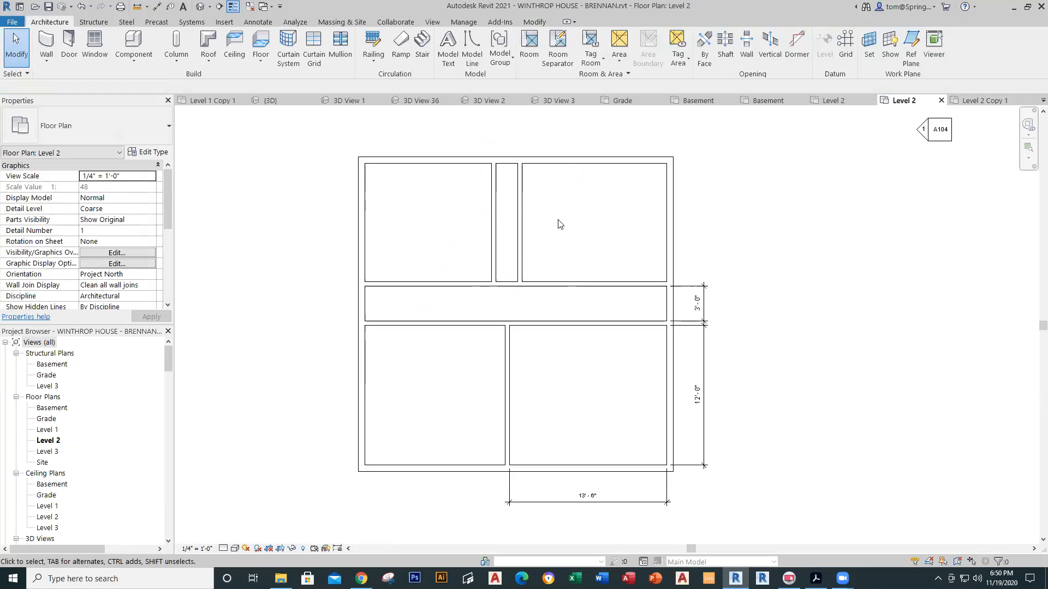
# Step: Save the Winthrop House project and zoom in on door 20 in the Level 2 Copy 1 reference
pyautogui.click(49, 6)
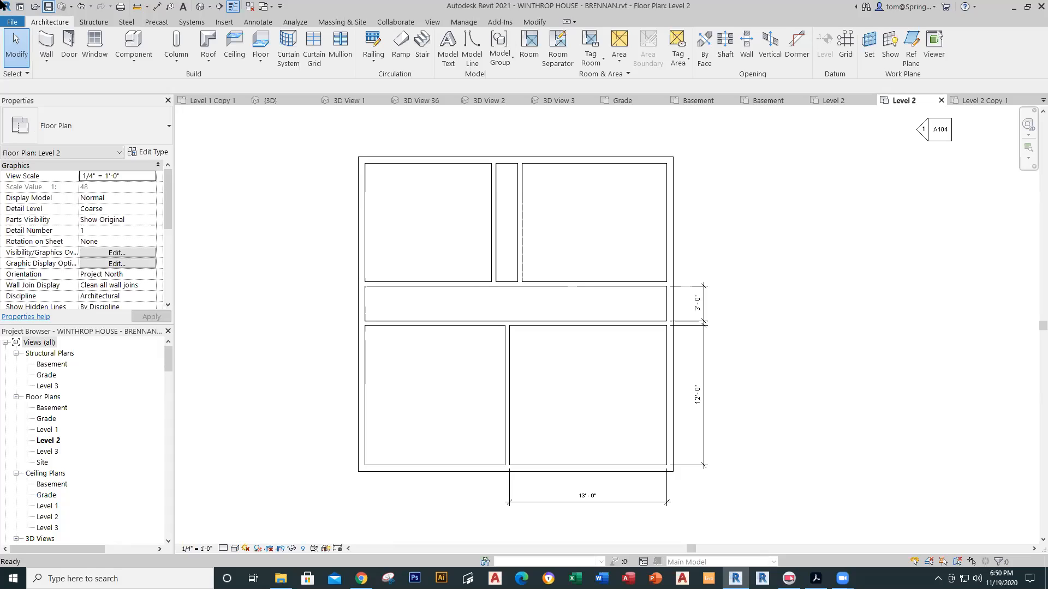
pyautogui.click(994, 104)
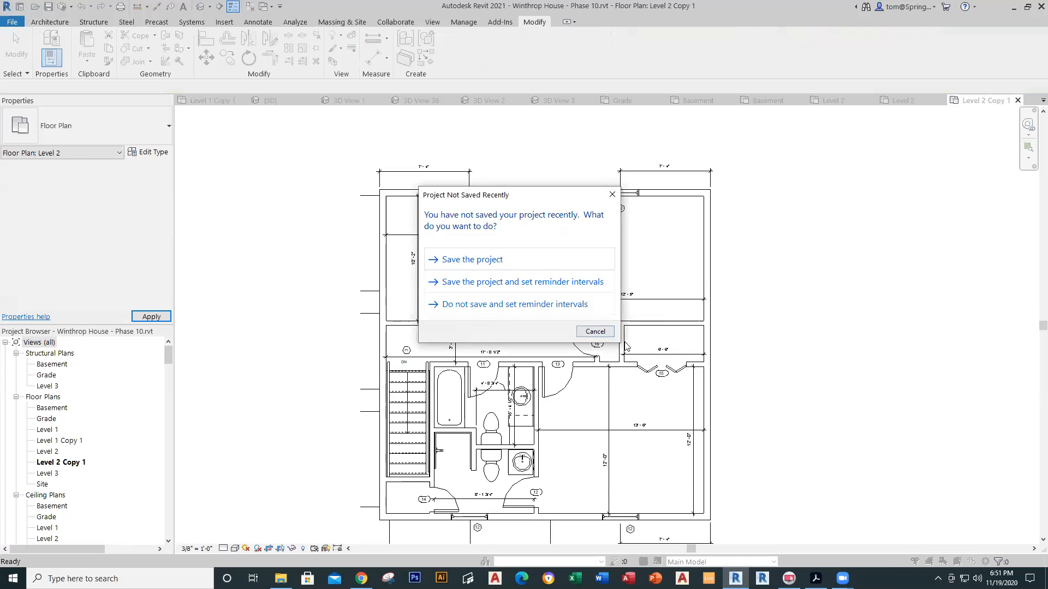
pyautogui.click(594, 331)
pyautogui.scroll(3, 583, 316)
pyautogui.scroll(1, 584, 316)
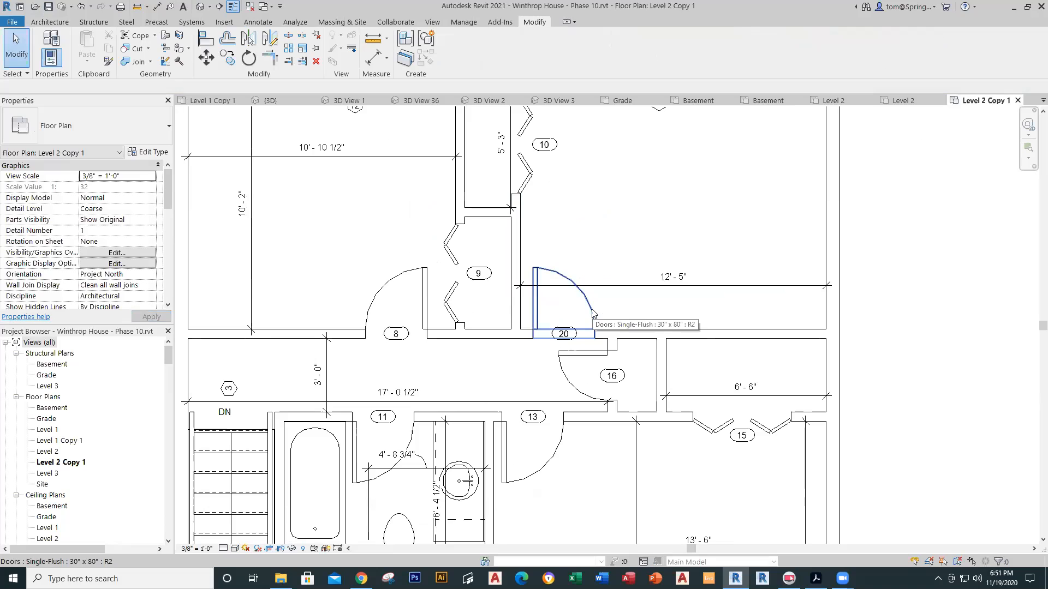
pyautogui.click(894, 97)
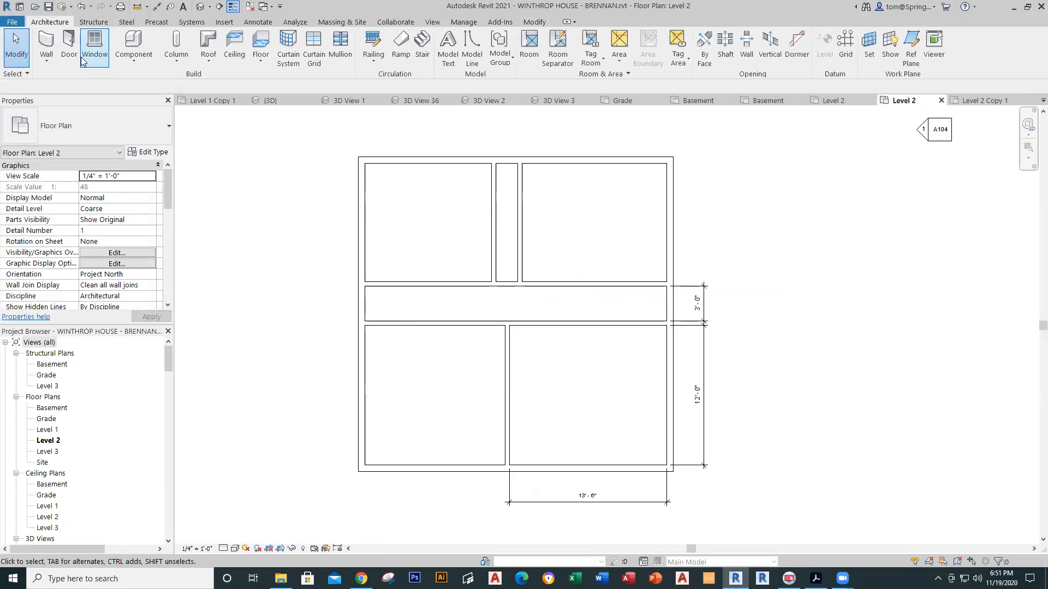
# Step: Place a Single-Flush 30" x 80" door in the hallway's upper wall
pyautogui.click(69, 48)
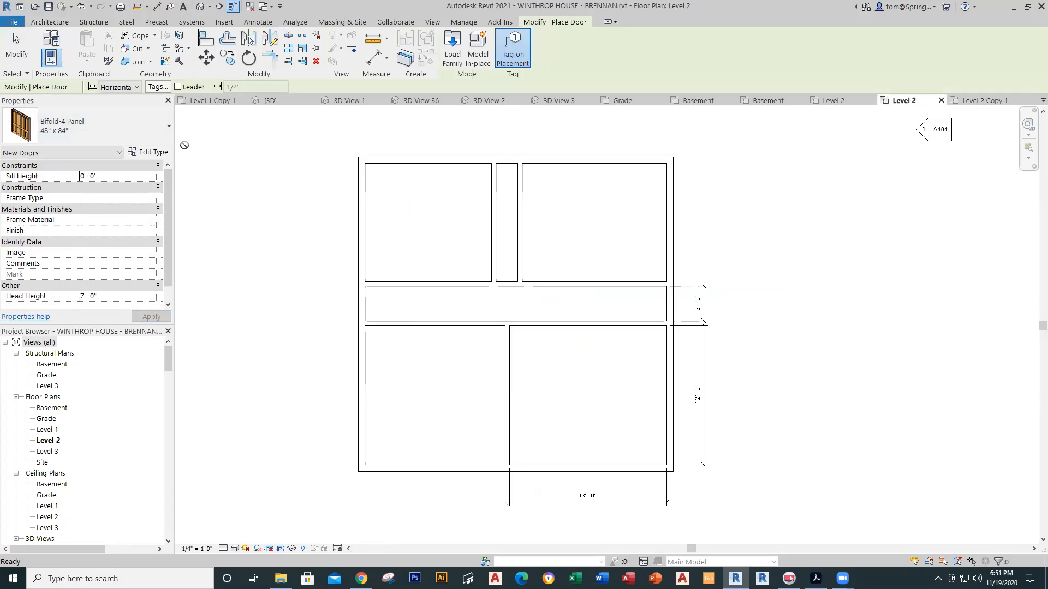
pyautogui.click(165, 126)
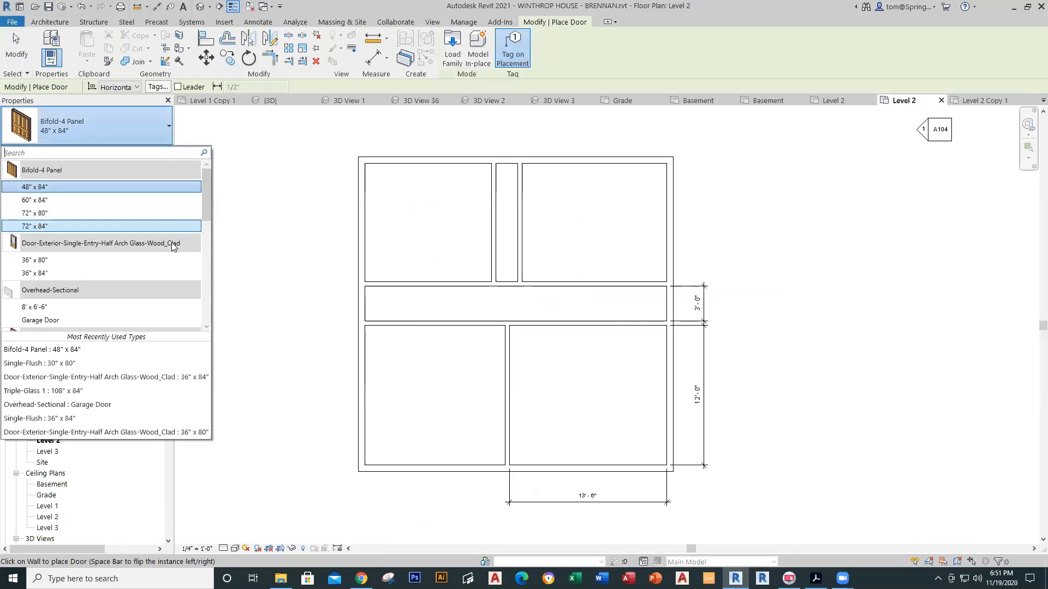
pyautogui.moveTo(209, 221); pyautogui.dragTo(212, 247)
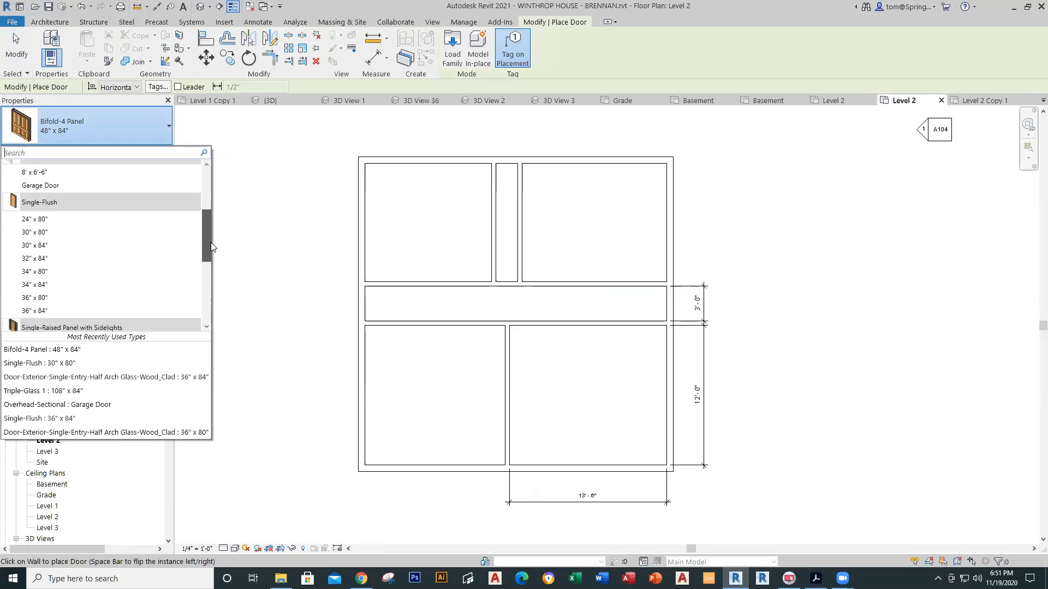
pyautogui.click(86, 232)
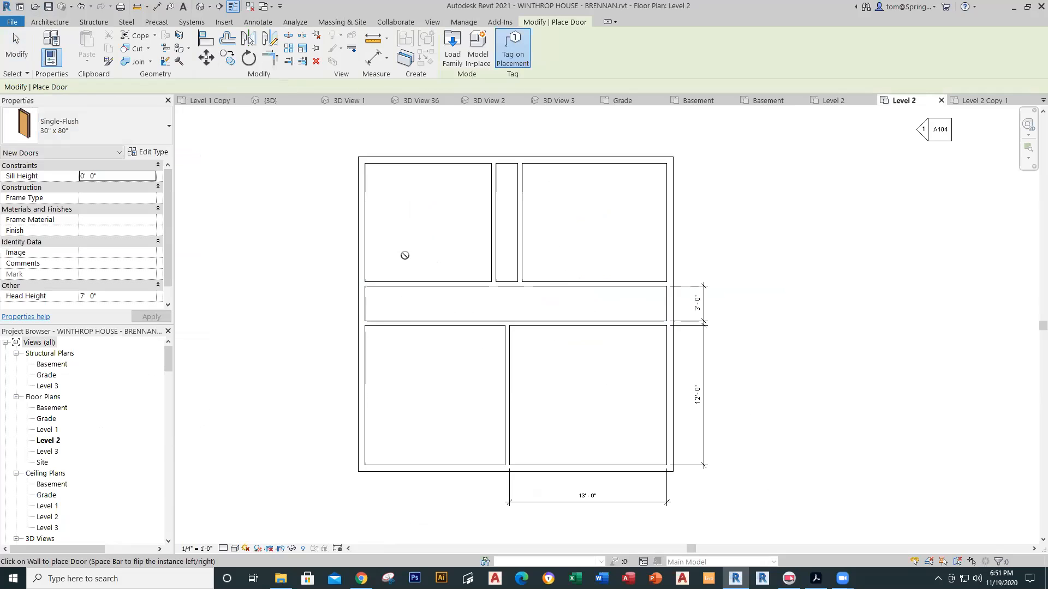
pyautogui.click(548, 279)
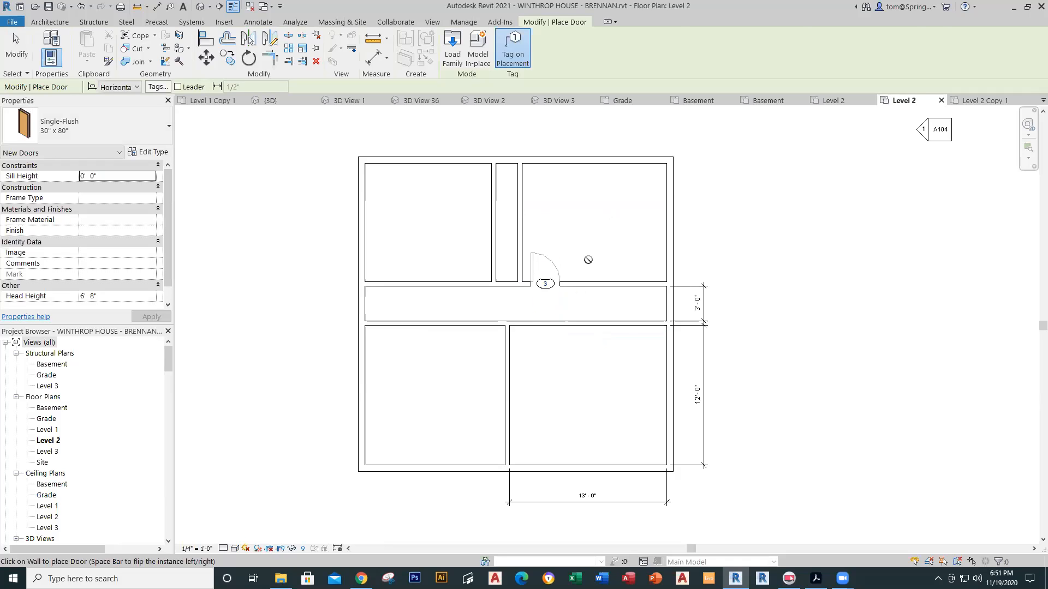
pyautogui.press('Escape')
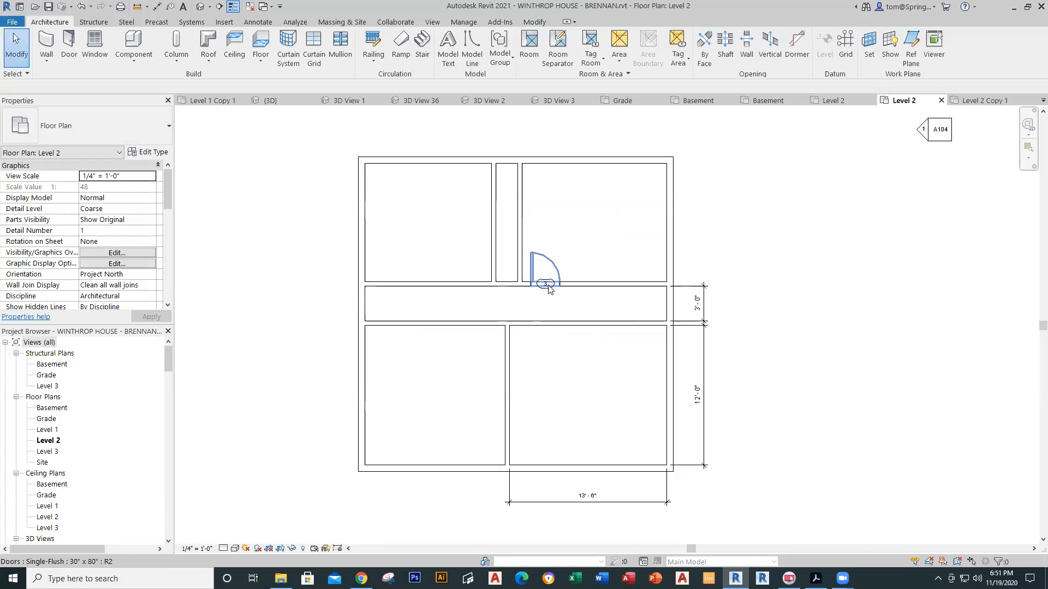
# Step: Change the new door's tag number to 20
pyautogui.scroll(3, 548, 289)
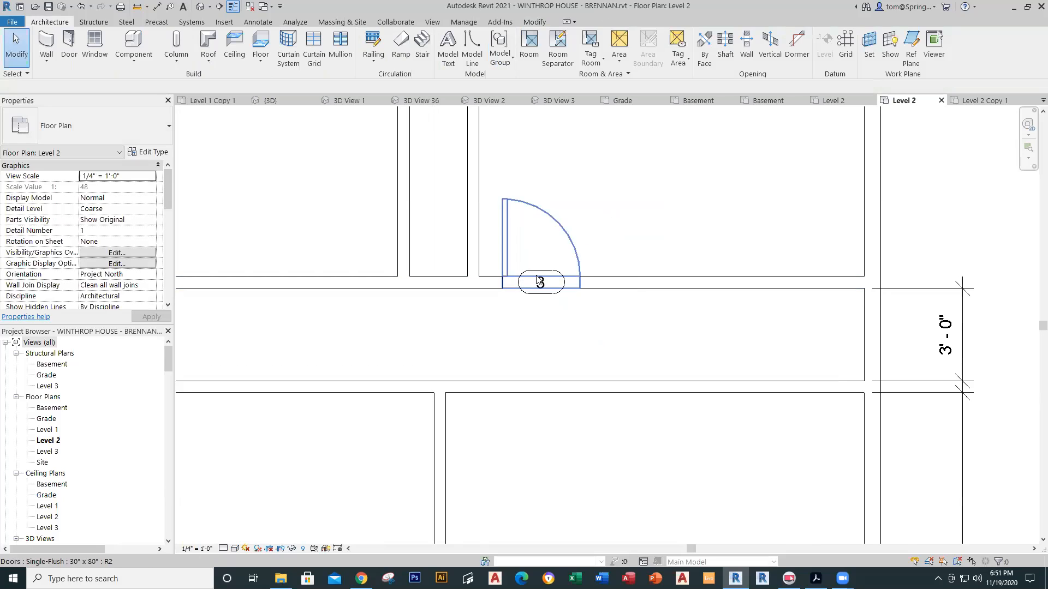
pyautogui.click(541, 294)
pyautogui.click(540, 294)
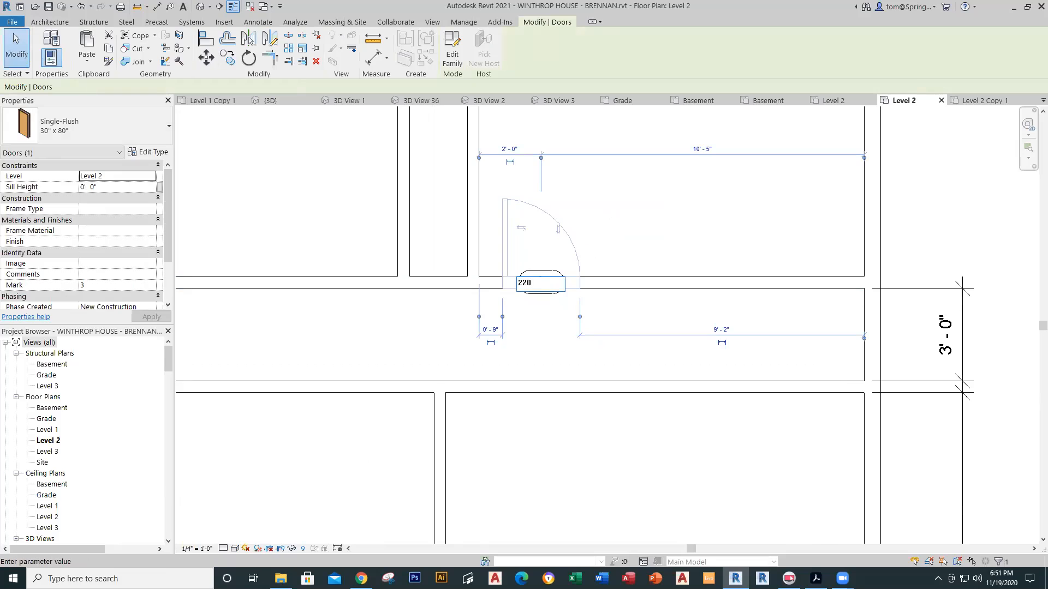
pyautogui.write('20')
pyautogui.press('Return')
pyautogui.click(589, 349)
pyautogui.scroll(-3, 604, 365)
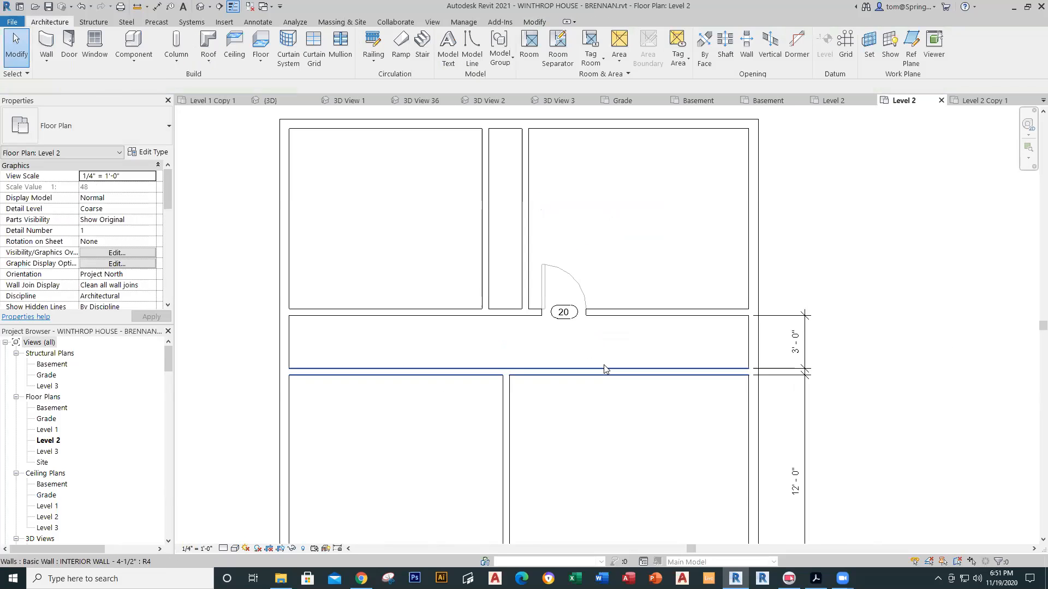
pyautogui.scroll(2, 435, 204)
pyautogui.scroll(-1, 435, 204)
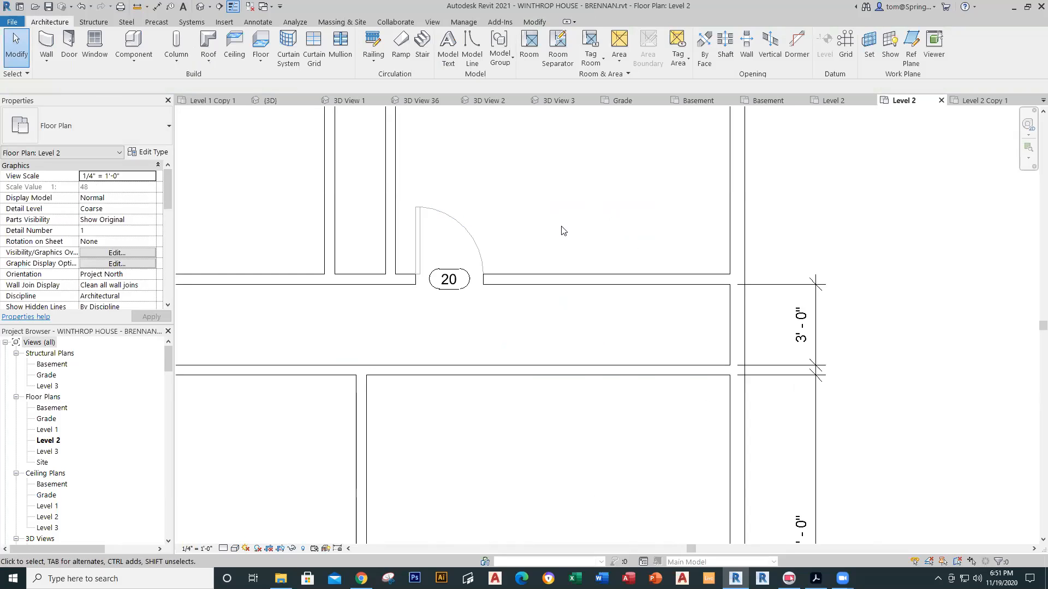
pyautogui.scroll(-2, 519, 366)
pyautogui.moveTo(502, 342); pyautogui.dragTo(541, 316, button='middle')
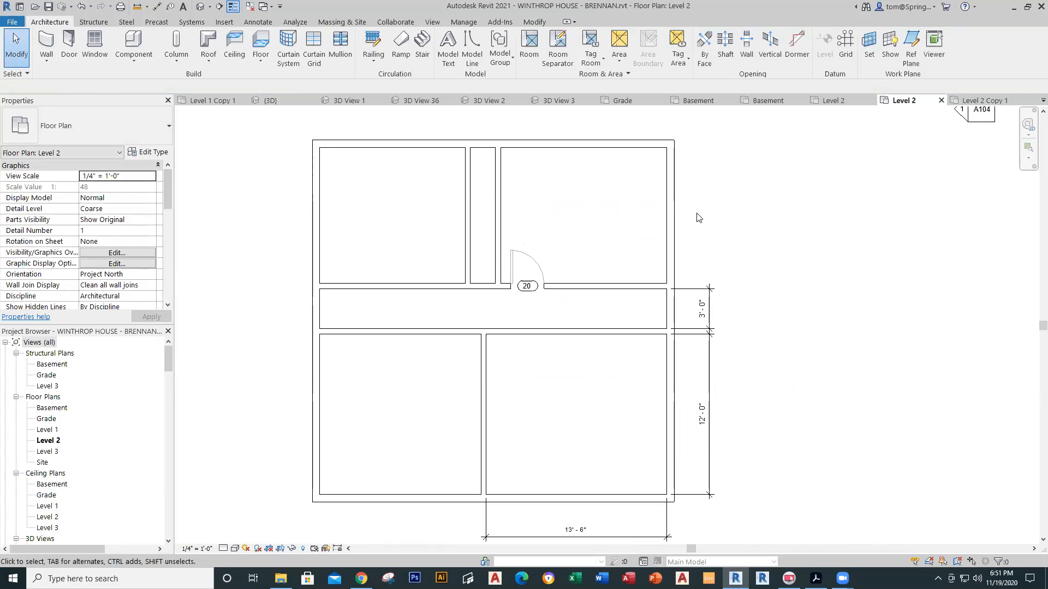
# Step: After checking the Level 2 Copy 1 reference, start a Bifold-4 Panel 48" x 84" door
pyautogui.click(971, 103)
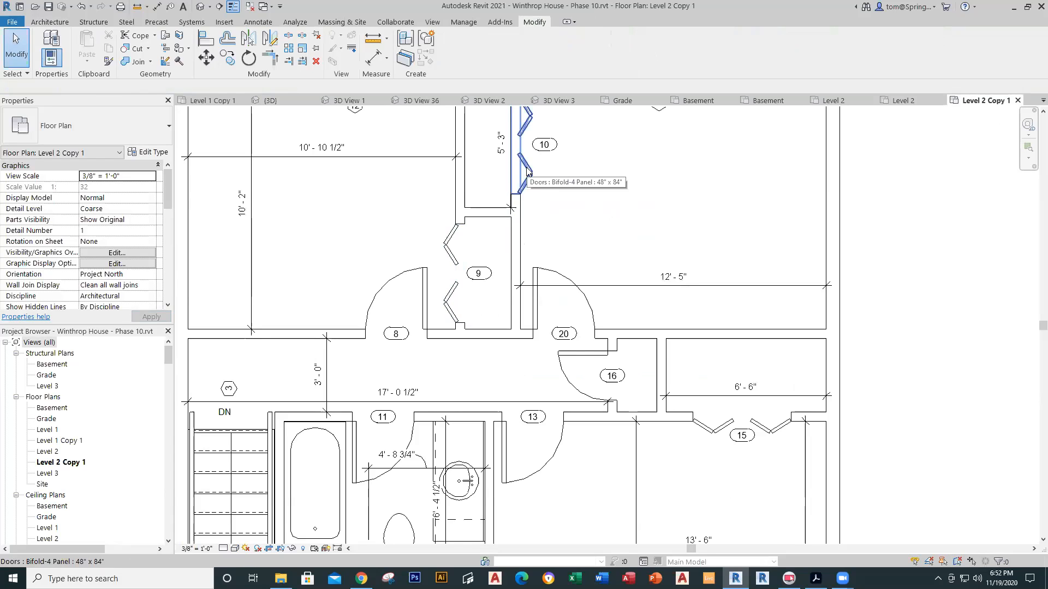
pyautogui.click(911, 104)
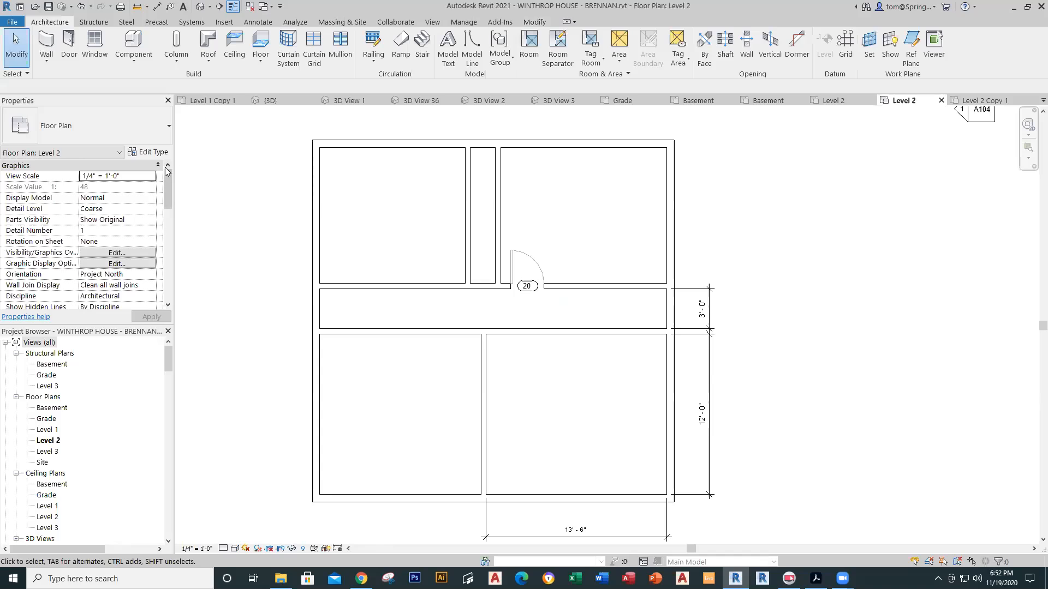
pyautogui.click(68, 55)
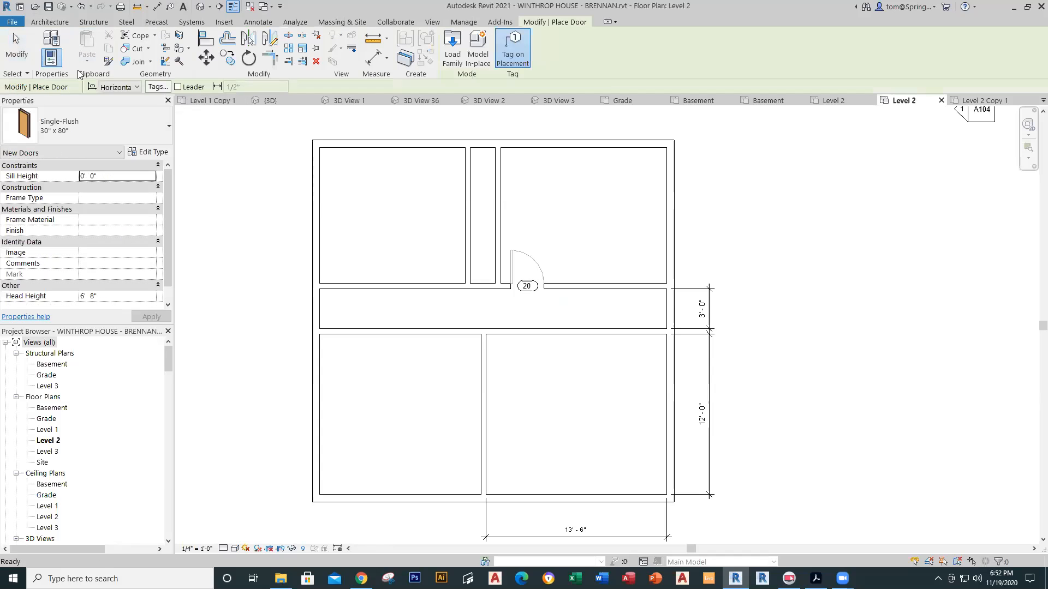
pyautogui.click(169, 128)
pyautogui.moveTo(207, 239); pyautogui.dragTo(221, 131)
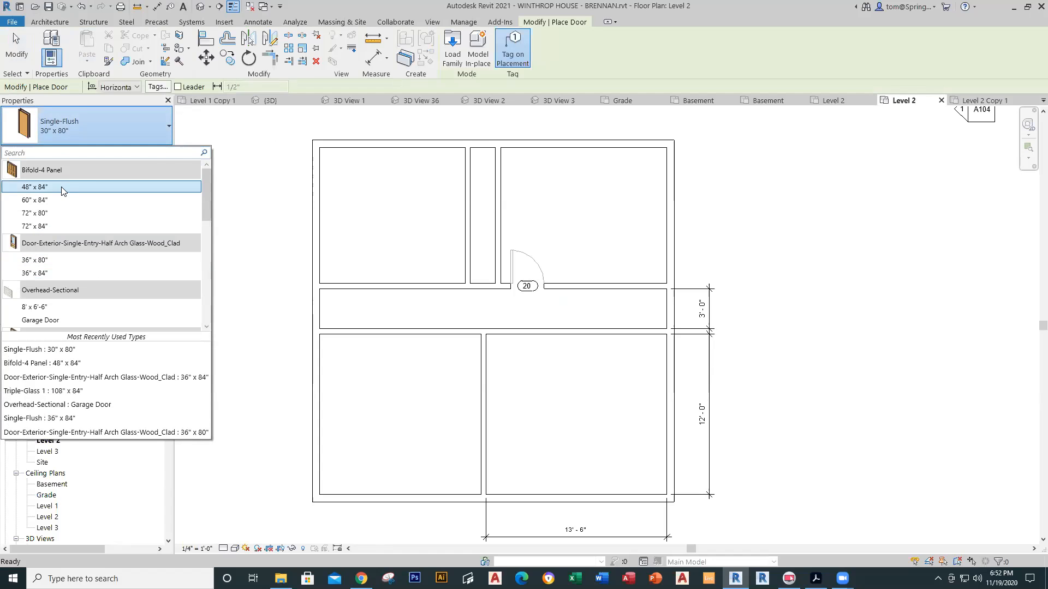
pyautogui.click(63, 187)
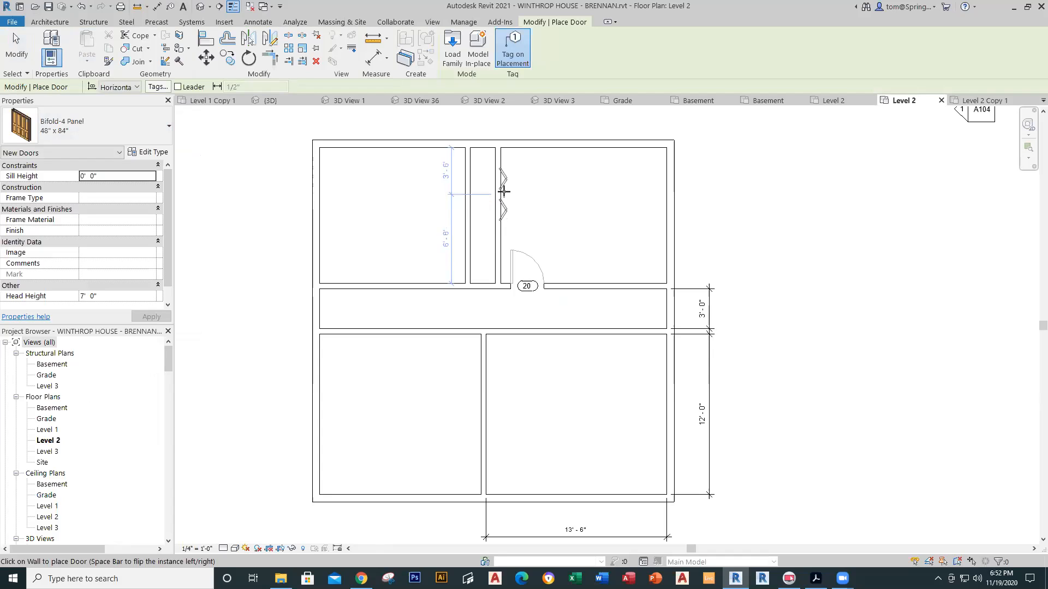
# Step: Place bifold doors 21 and 22 in the closet's right and left walls
pyautogui.click(503, 181)
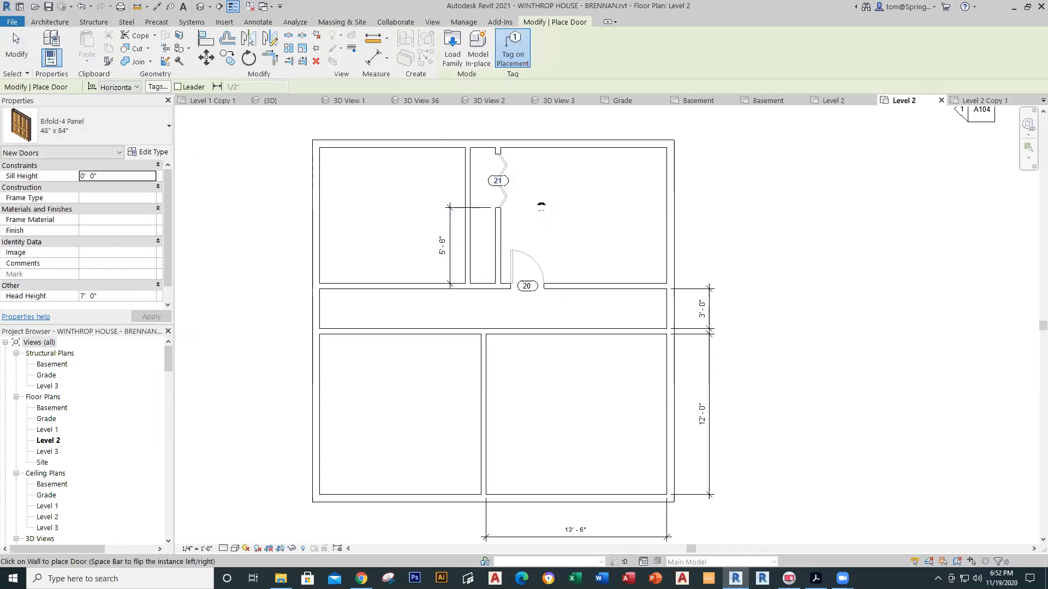
pyautogui.click(467, 244)
pyautogui.press('Escape')
pyautogui.press('Escape')
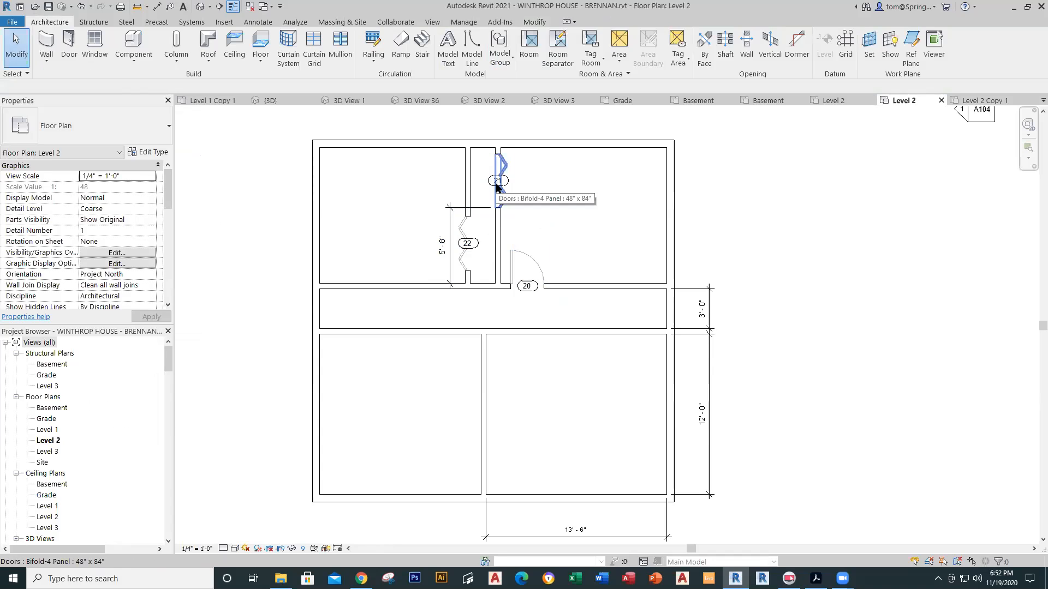
pyautogui.scroll(5, 497, 185)
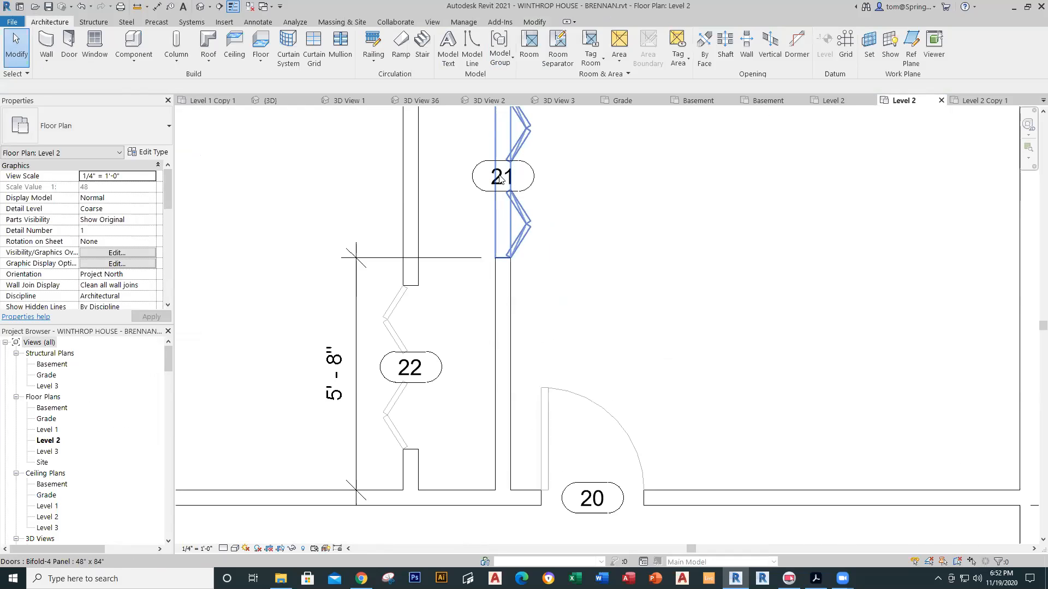
pyautogui.scroll(3, 499, 180)
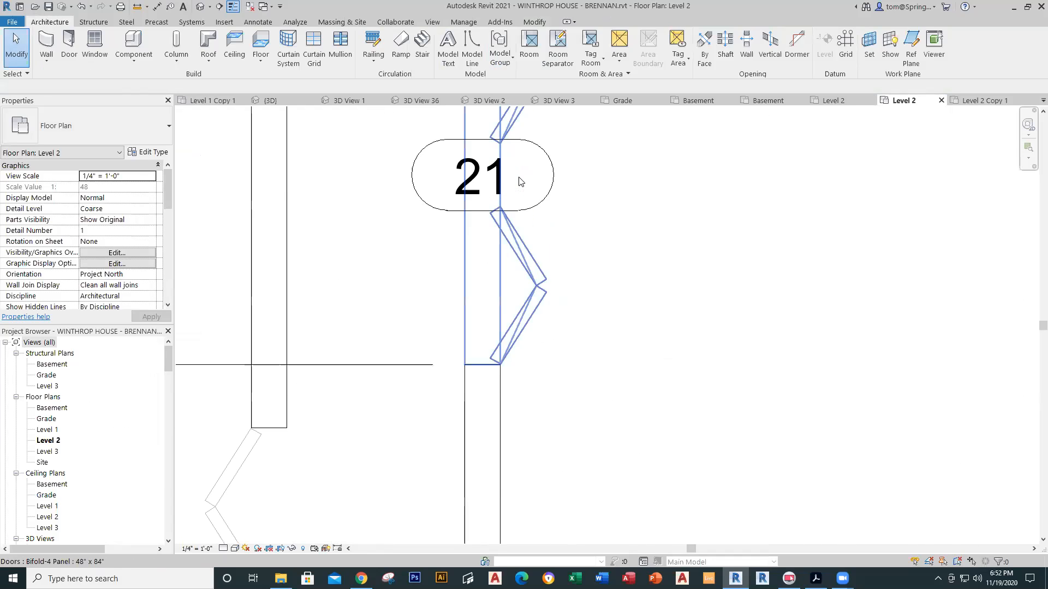
# Step: Renumber door tag 21 to 10
pyautogui.click(451, 198)
pyautogui.click(452, 197)
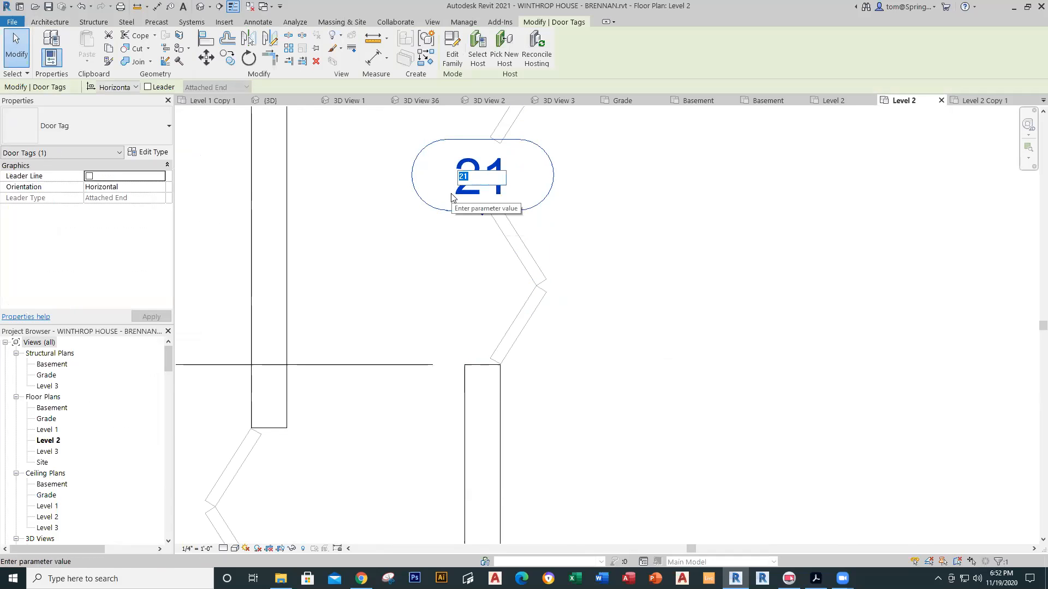
pyautogui.write('10')
pyautogui.press('Return')
pyautogui.press('Escape')
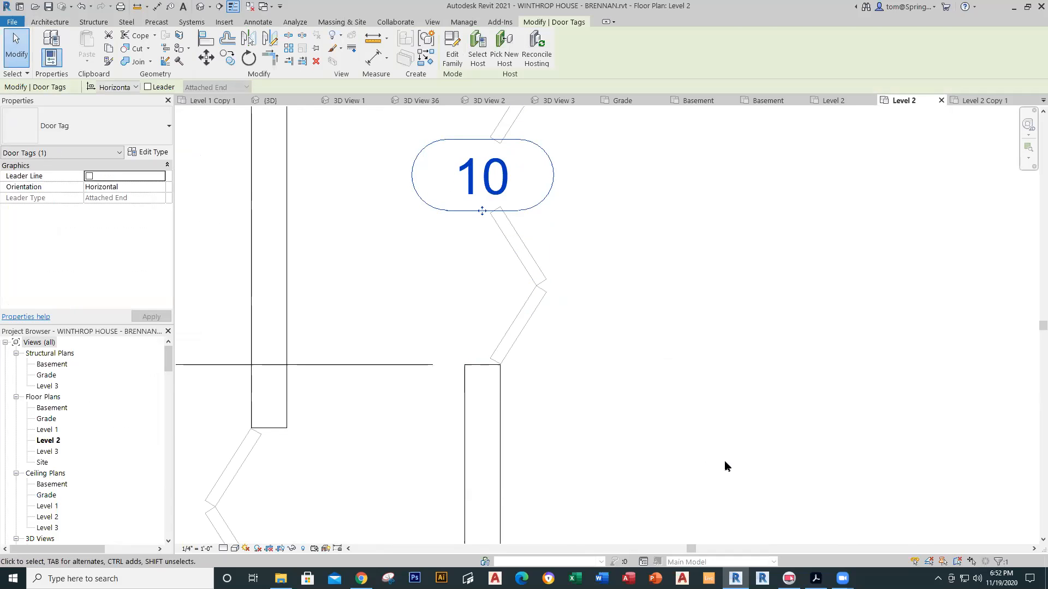
# Step: Renumber door tag 22 to 9
pyautogui.scroll(-3, 357, 409)
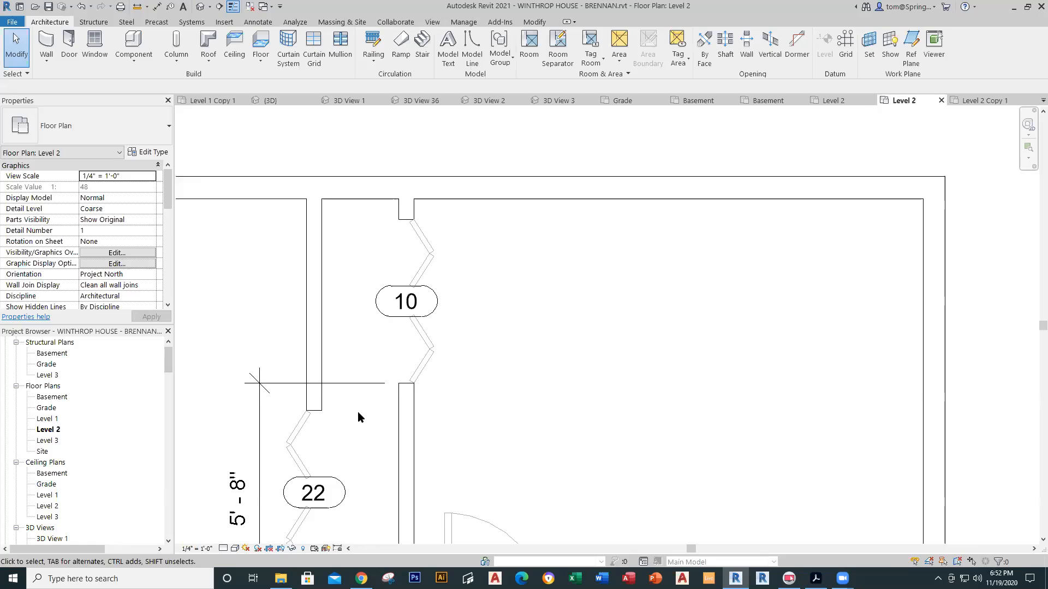
pyautogui.moveTo(358, 415); pyautogui.dragTo(399, 239, button='middle')
pyautogui.scroll(3, 356, 328)
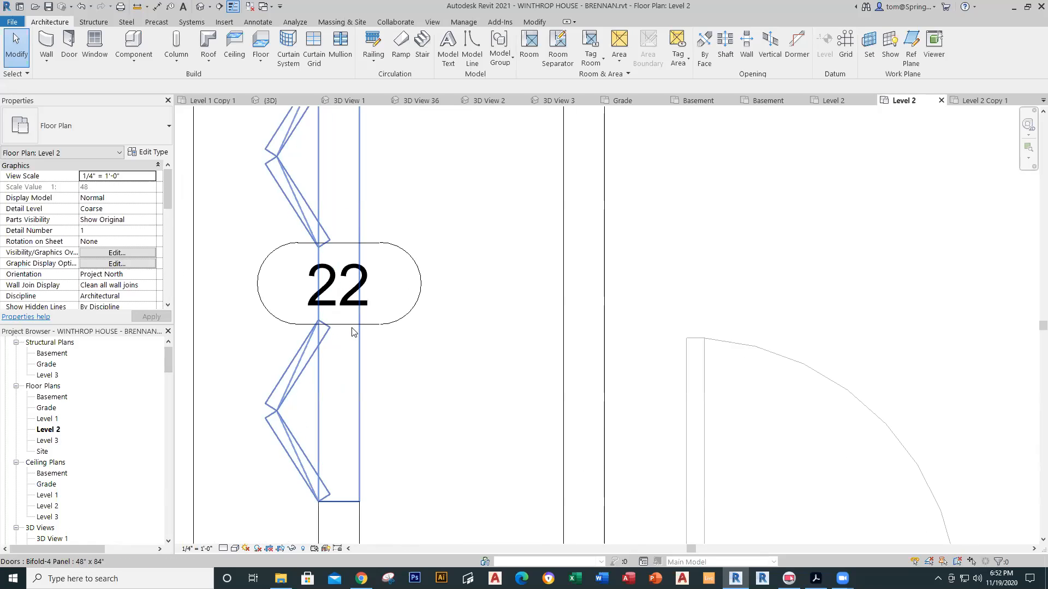
pyautogui.doubleClick(353, 305)
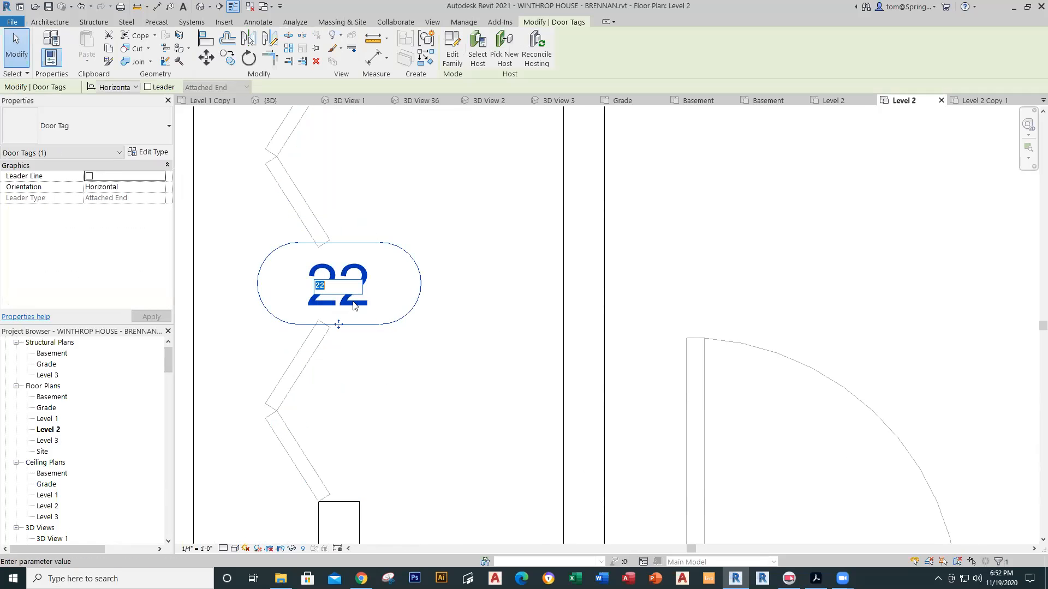
pyautogui.write('9')
pyautogui.press('Return')
pyautogui.click(468, 304)
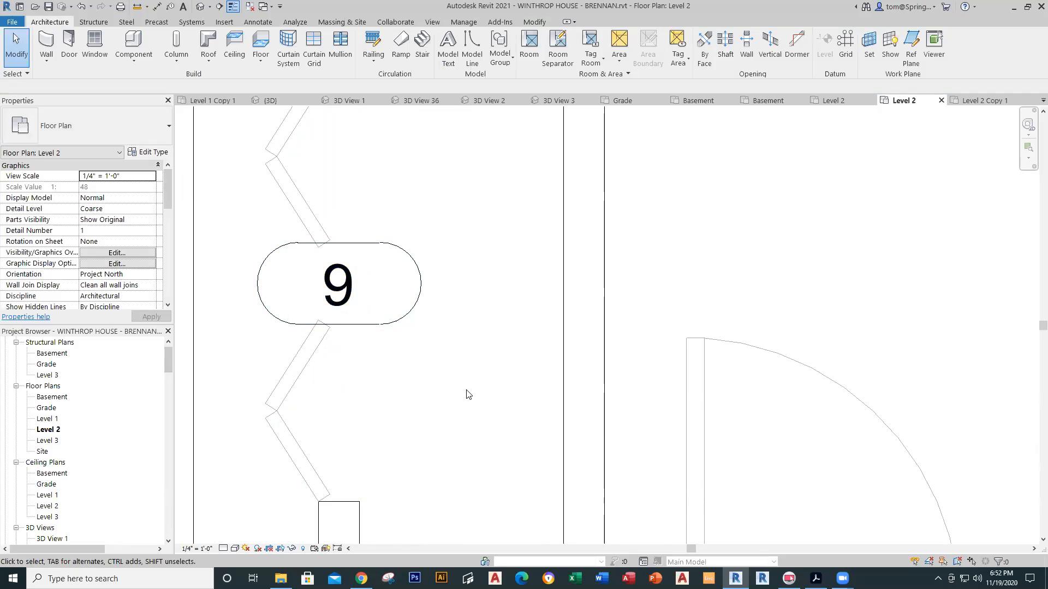
pyautogui.scroll(-5, 466, 393)
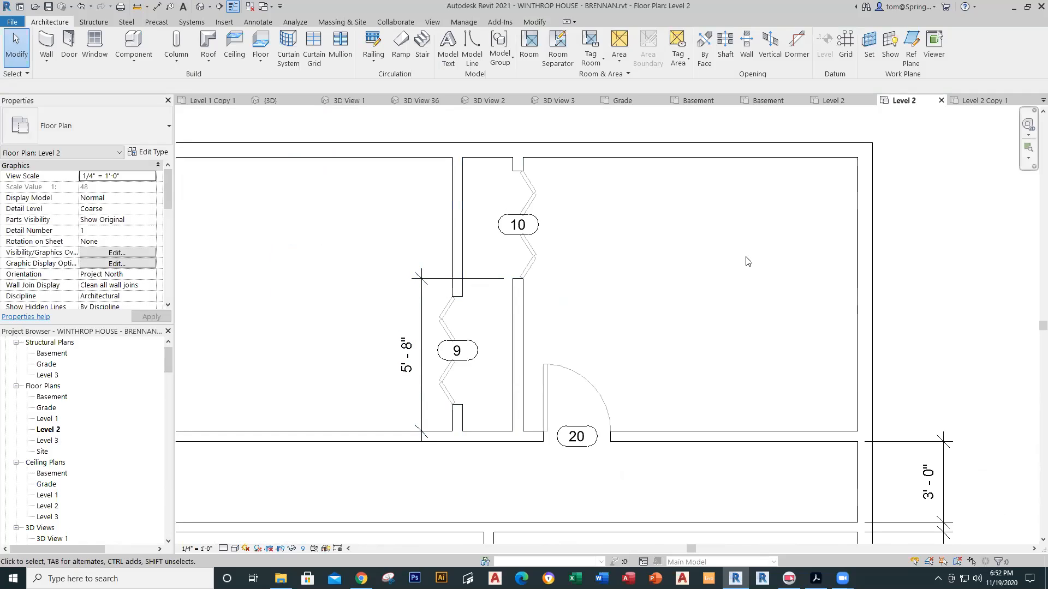
# Step: Bring up the Level 2 Copy 1 reference plan and zoom around the bedrooms
pyautogui.click(975, 100)
pyautogui.scroll(-2, 597, 228)
pyautogui.scroll(3, 578, 262)
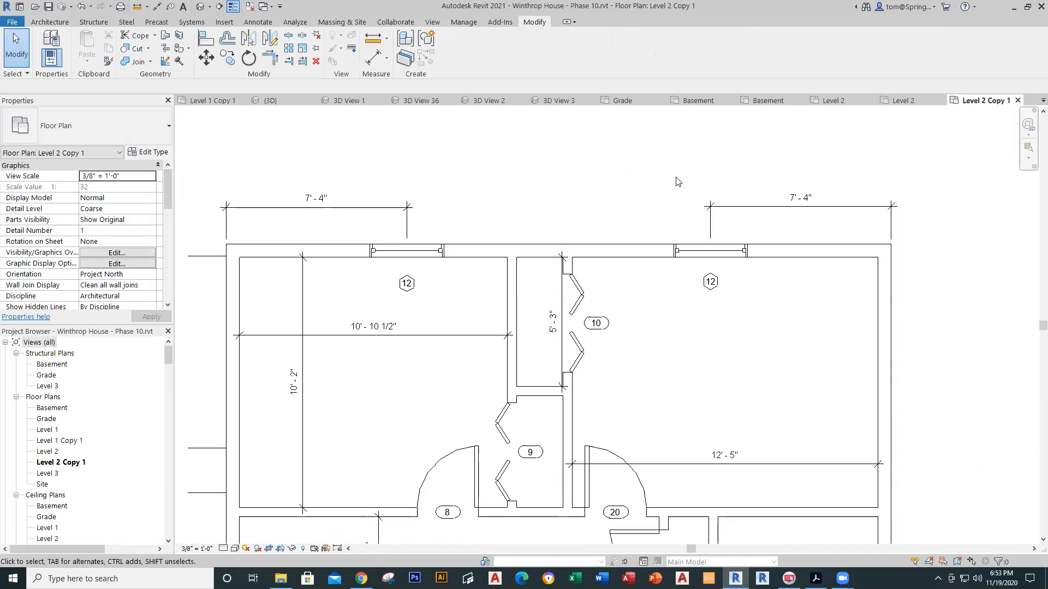
# Step: On the Level 2 plan, draw an architectural wall across the closet
pyautogui.click(903, 101)
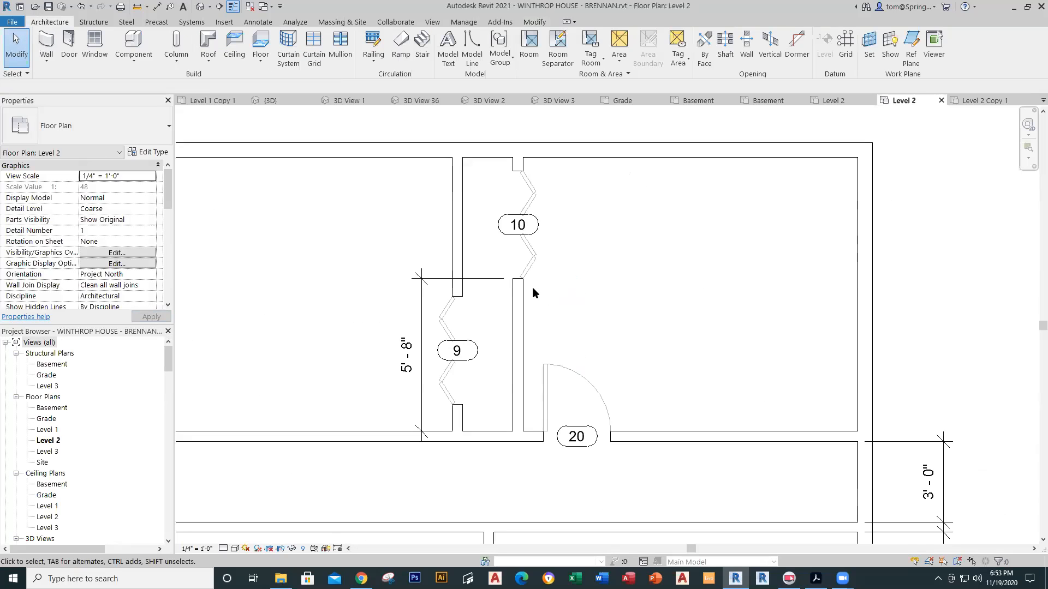
pyautogui.scroll(1, 533, 288)
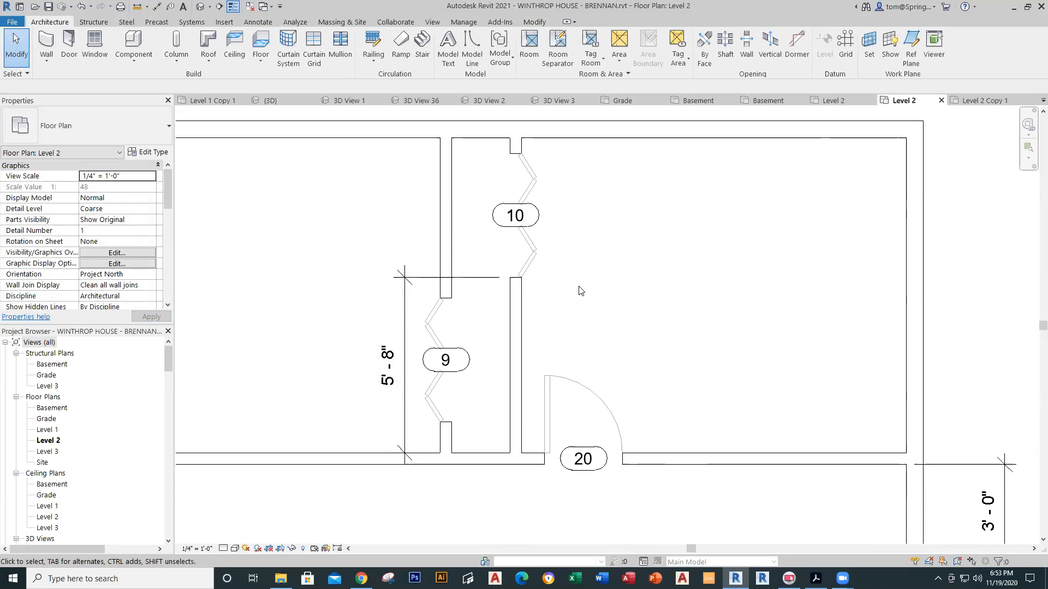
pyautogui.click(46, 57)
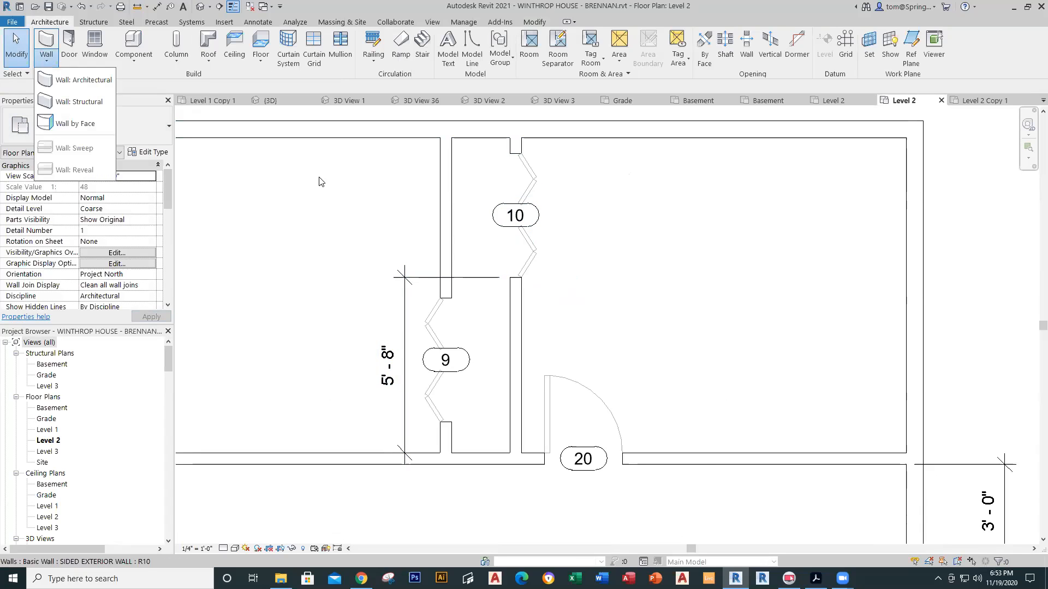
pyautogui.click(82, 79)
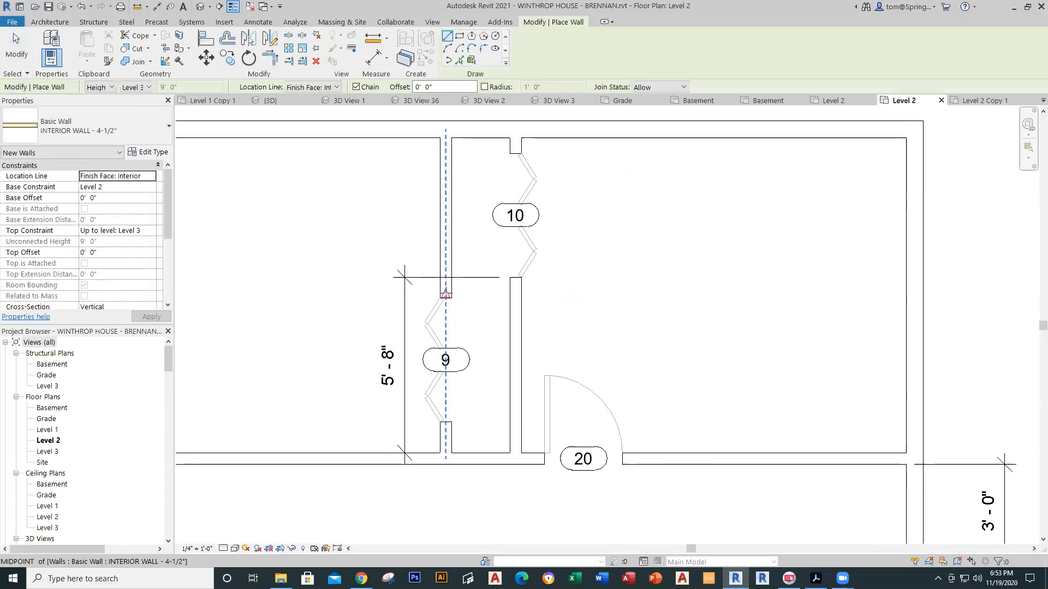
pyautogui.click(451, 281)
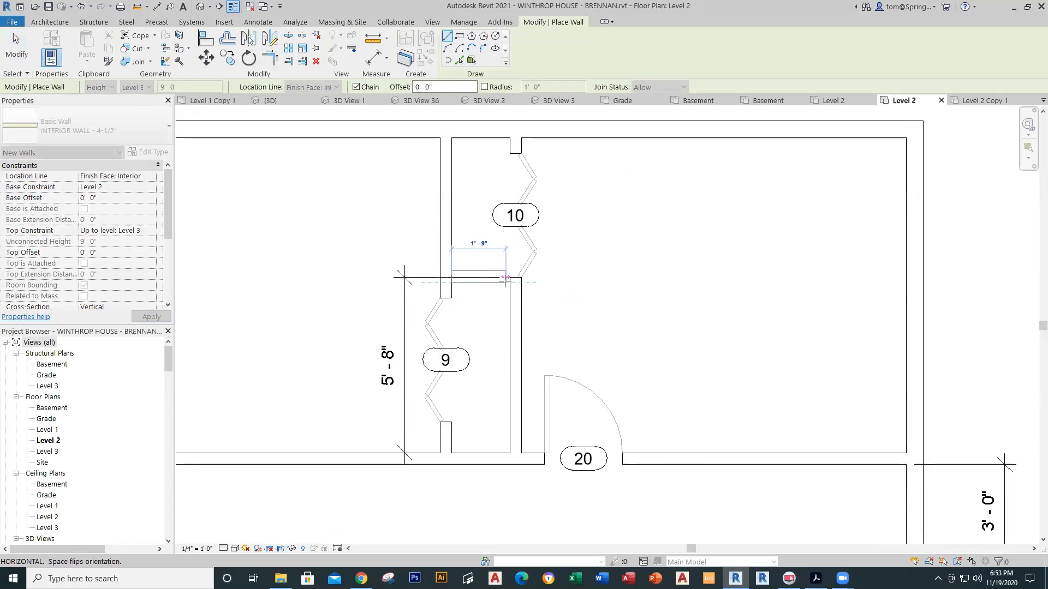
pyautogui.click(510, 279)
pyautogui.press('Escape')
pyautogui.press('Escape')
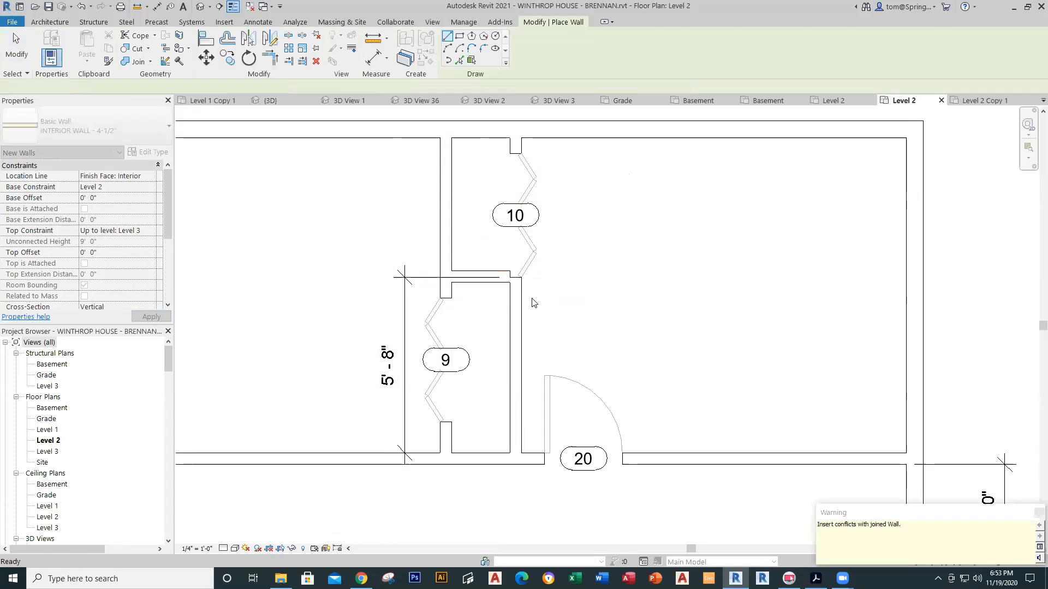
# Step: Set the closet wall's distance from the top wall to 5'-3"
pyautogui.click(493, 281)
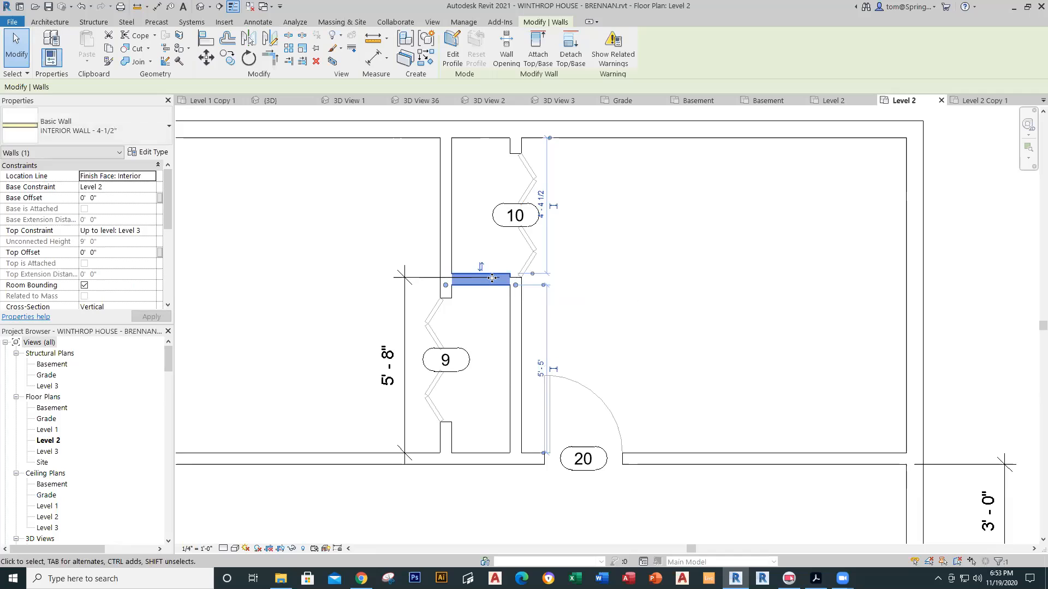
pyautogui.press('Delete')
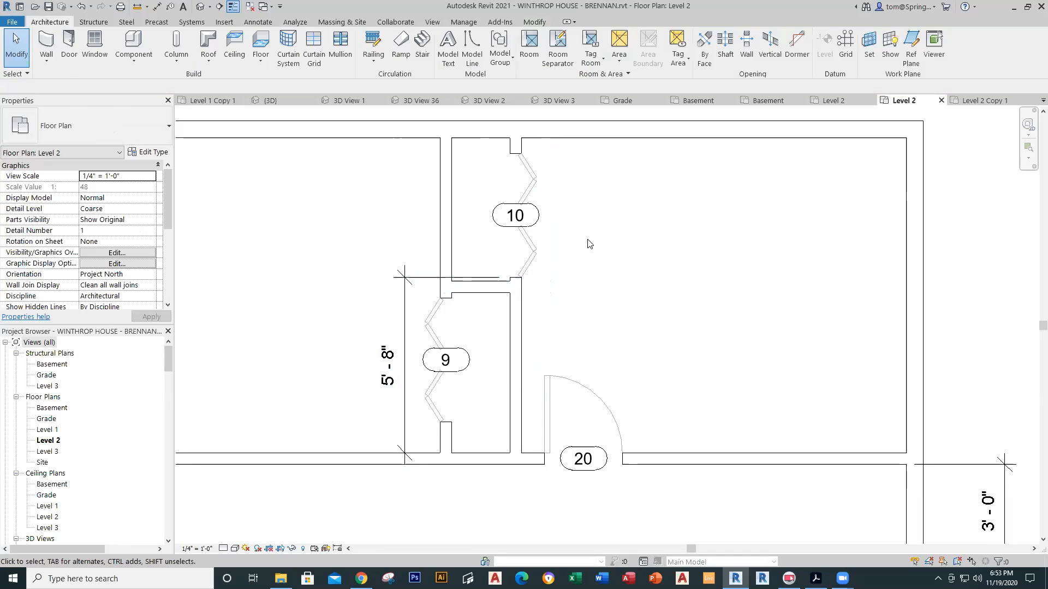
pyautogui.hotkey('ctrl', 'z')
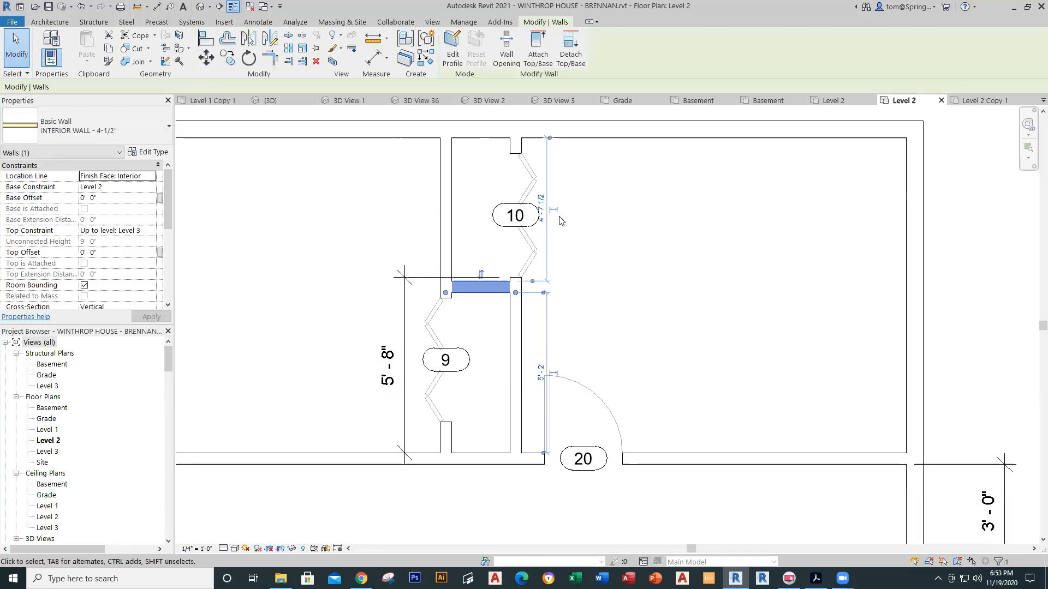
pyautogui.click(539, 214)
pyautogui.write('5')
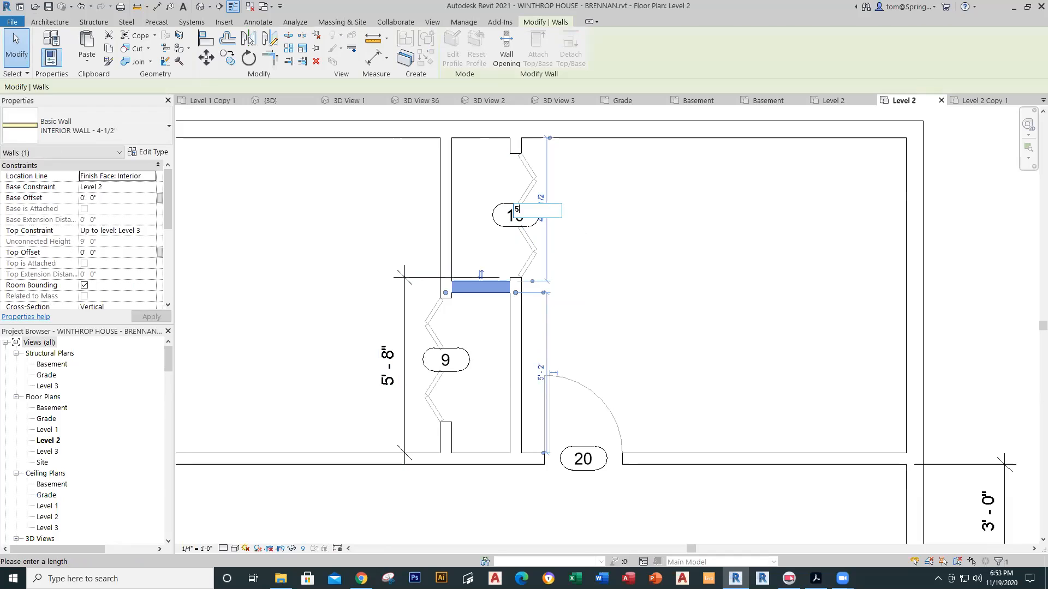
pyautogui.write("'3")
pyautogui.press('Return')
pyautogui.press('Escape')
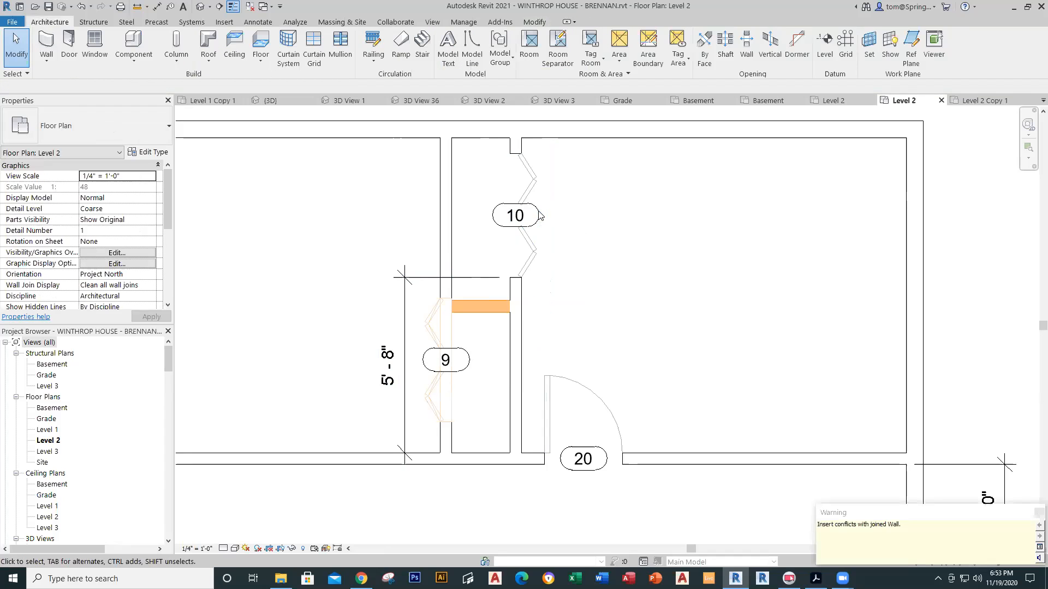
# Step: Nudge bifold door 9 down the wall by 8"
pyautogui.click(441, 316)
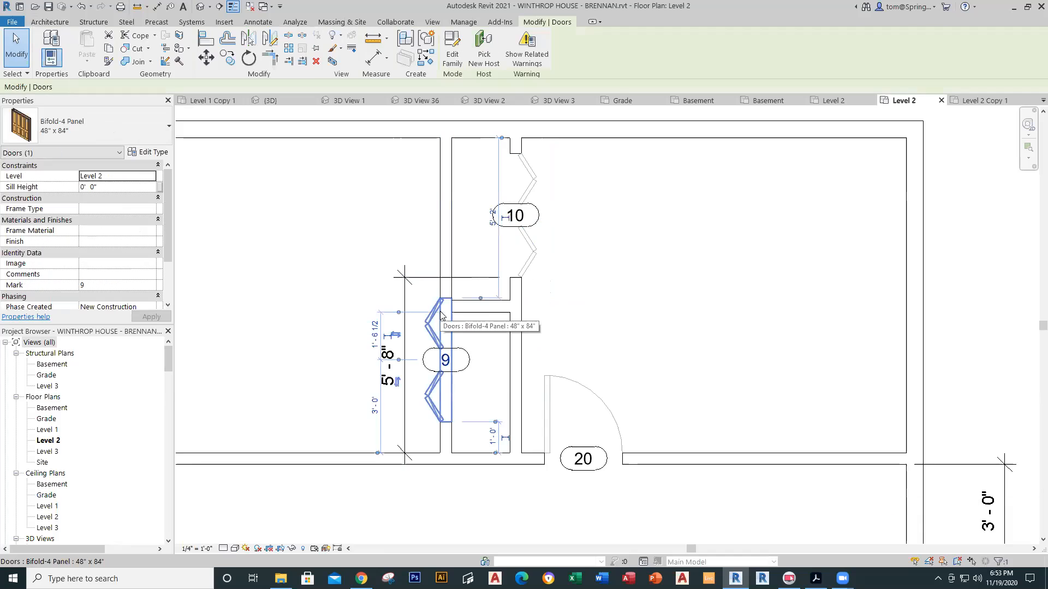
pyautogui.press('Down')
pyautogui.press('Down')
pyautogui.press('Down')
pyautogui.press('Down')
pyautogui.press('Down')
pyautogui.press('Down')
pyautogui.press('Down')
pyautogui.press('Down')
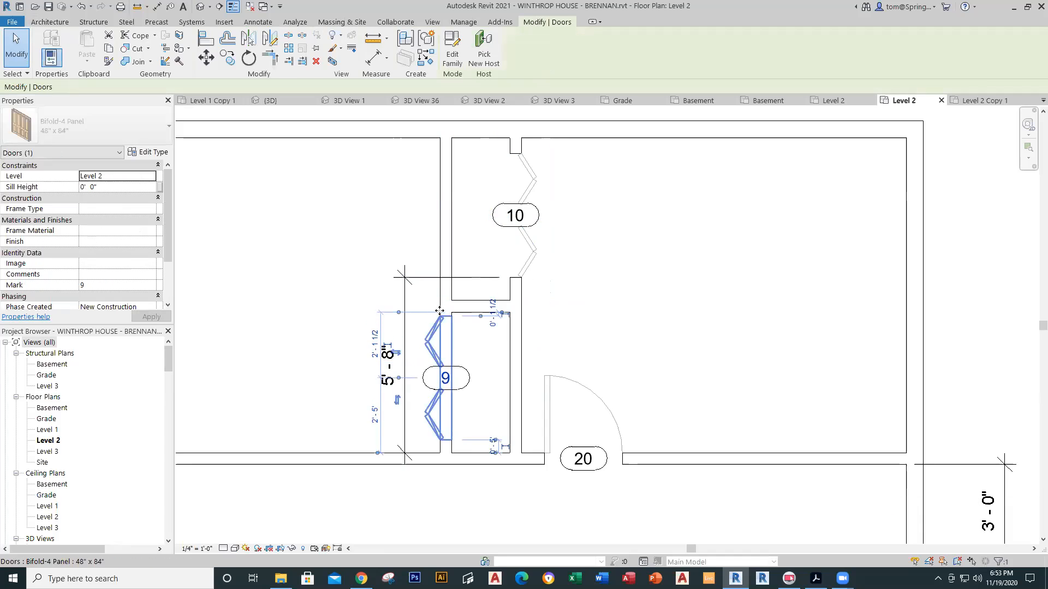
pyautogui.press('Escape')
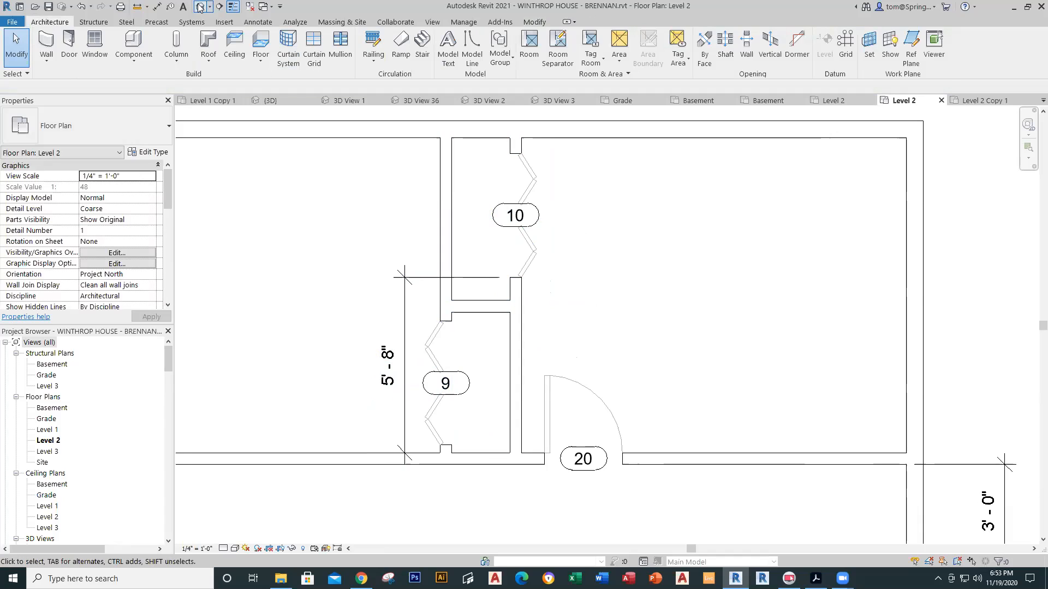
pyautogui.click(156, 6)
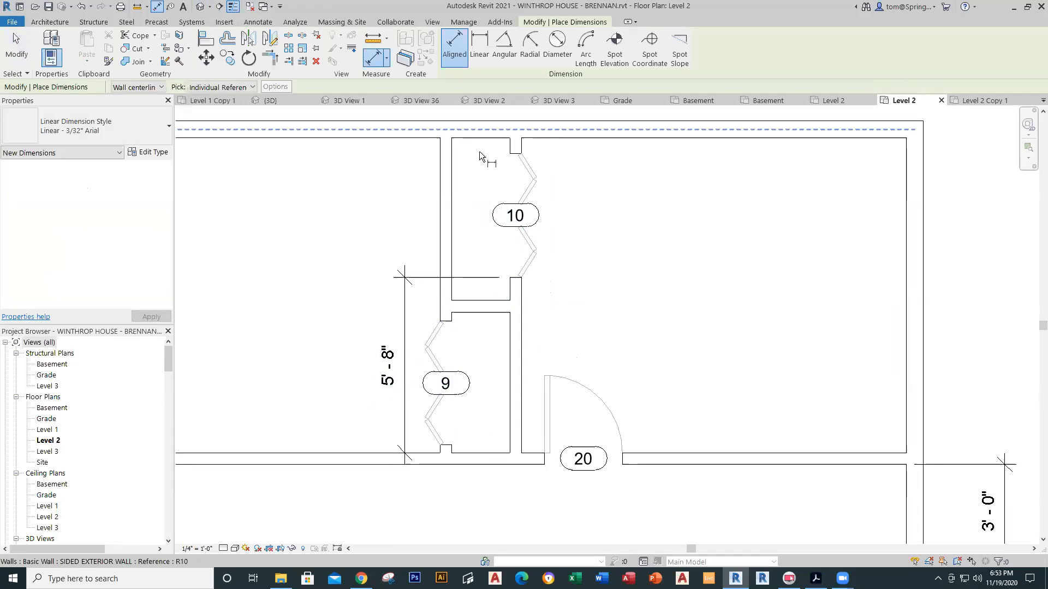
# Step: Add a 5'-3" aligned dimension between the new closet wall and the top wall inside closet 10
pyautogui.press('Escape')
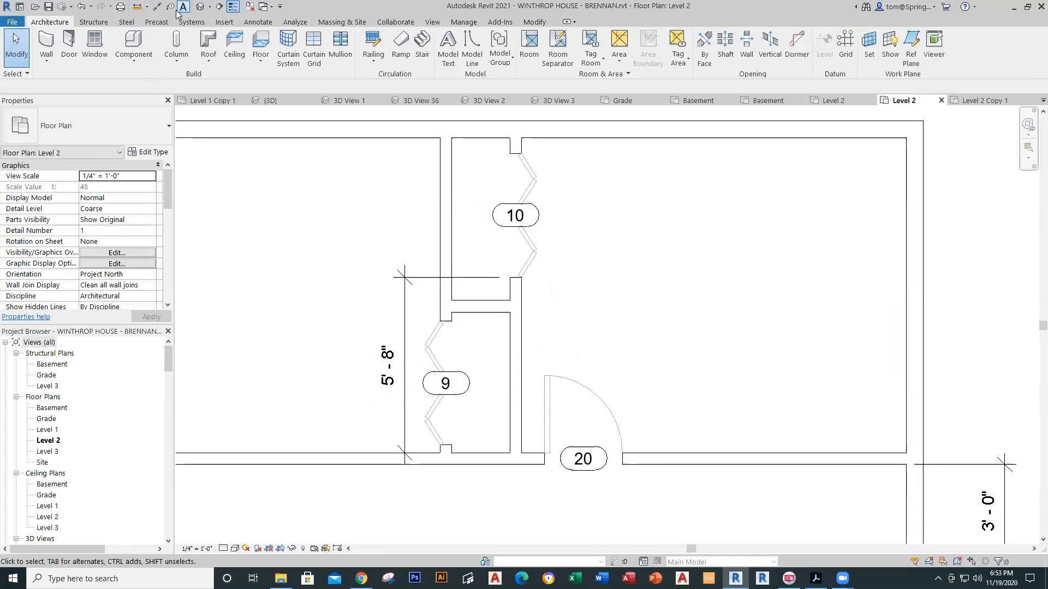
pyautogui.click(157, 7)
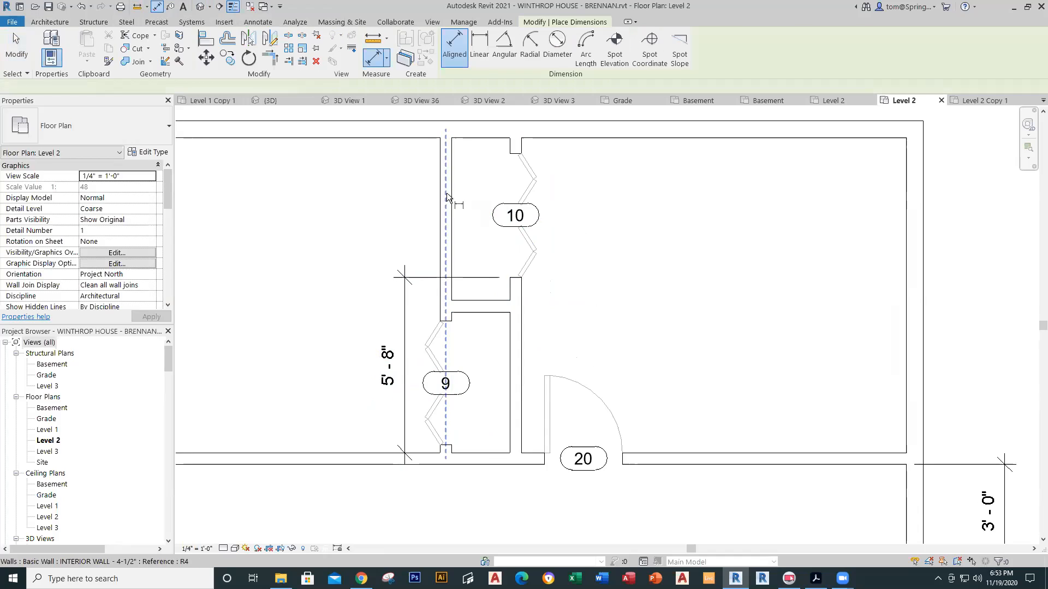
pyautogui.click(460, 155)
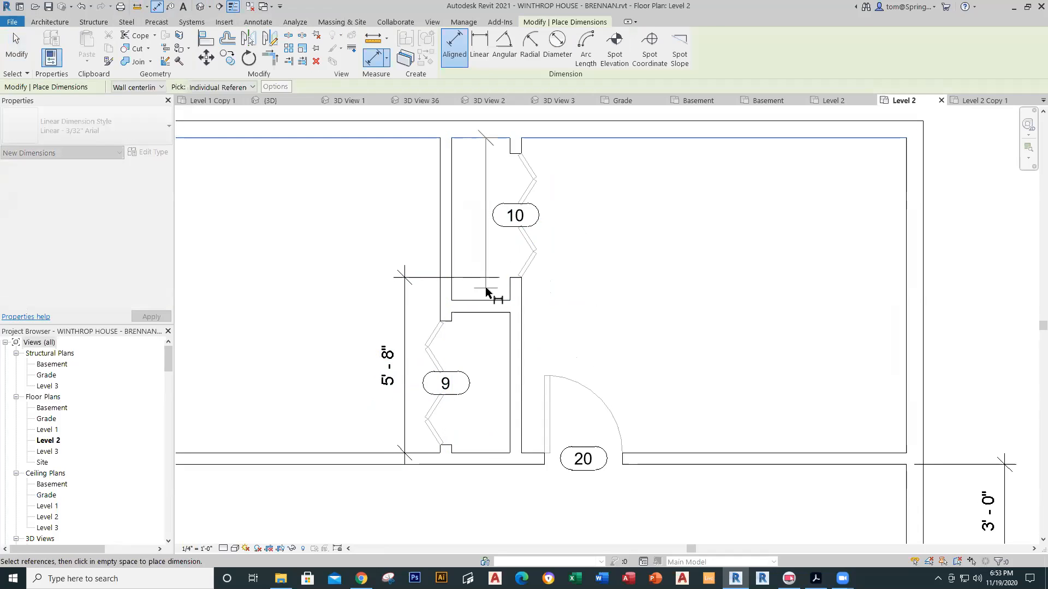
pyautogui.click(484, 305)
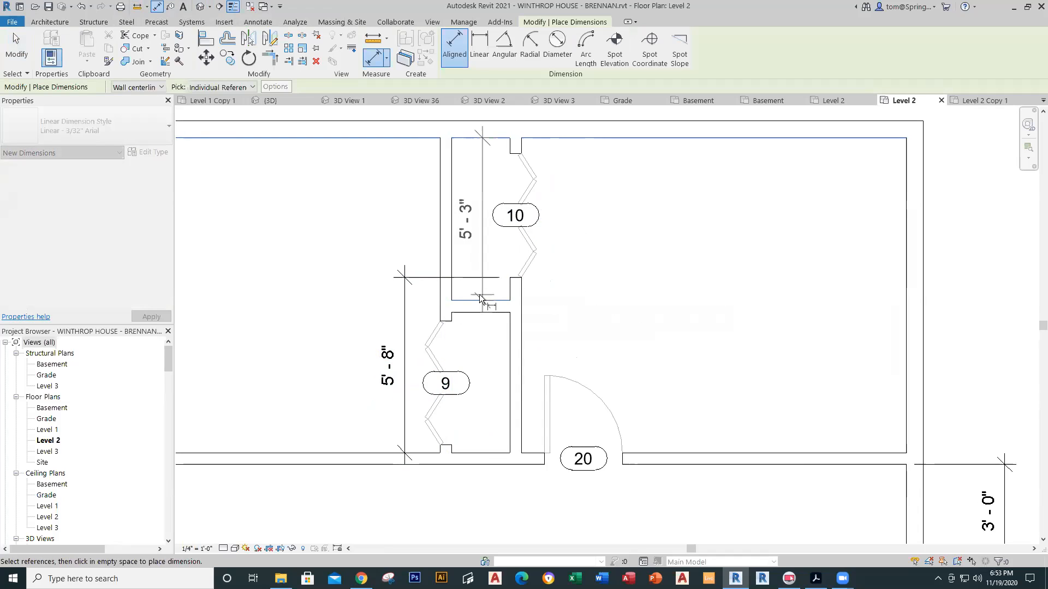
pyautogui.press('Escape')
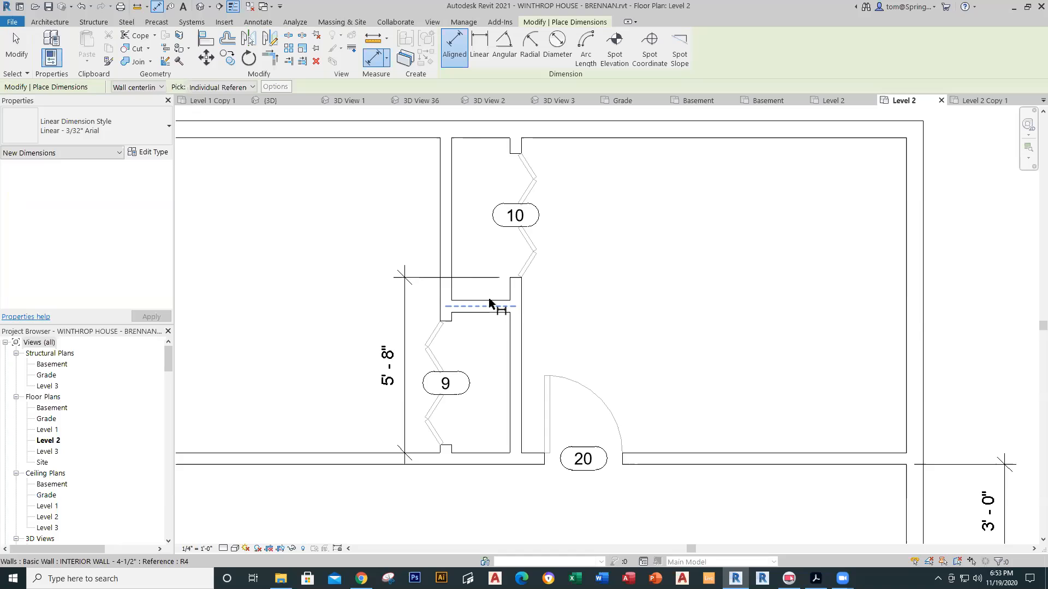
pyautogui.click(489, 298)
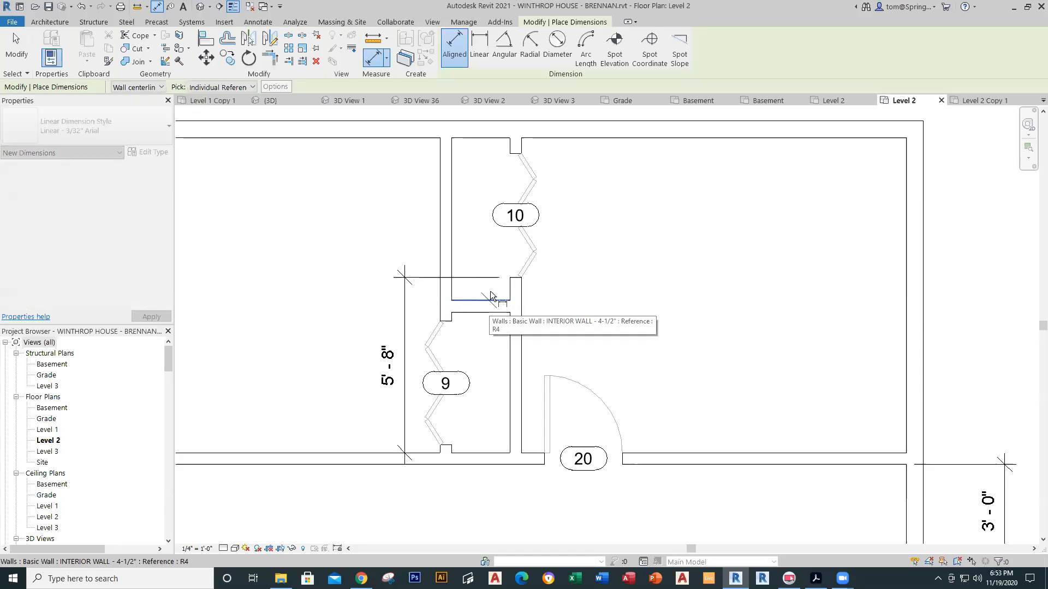
pyautogui.click(487, 159)
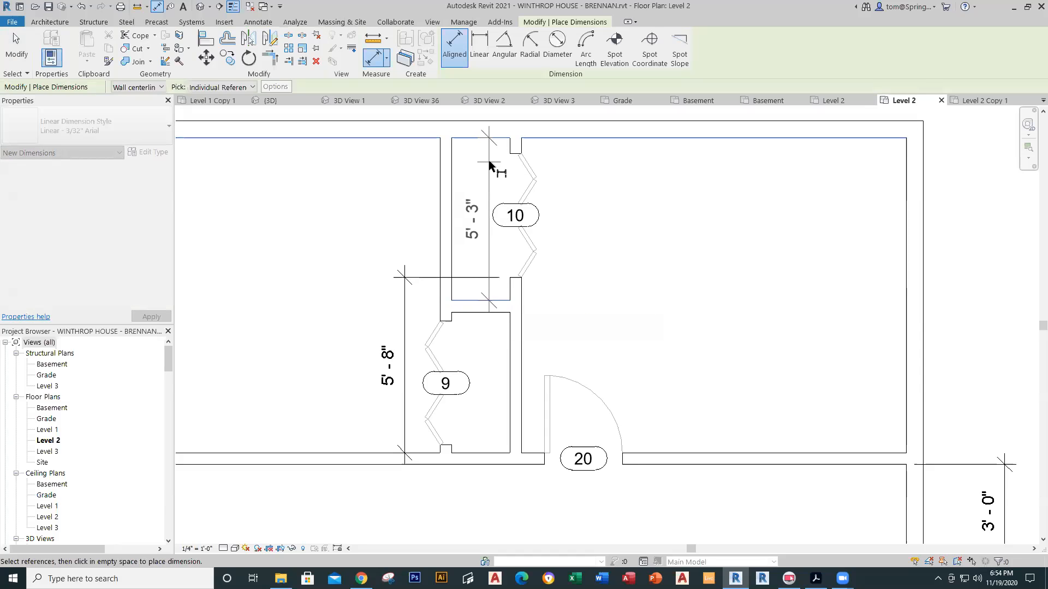
pyautogui.click(489, 159)
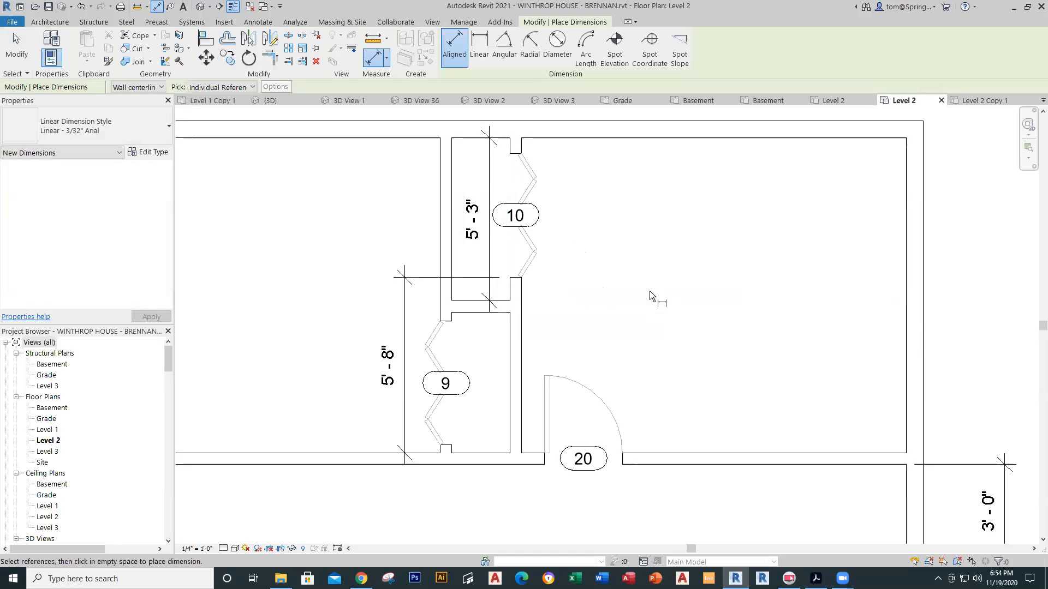
pyautogui.press('Escape')
pyautogui.press('Escape')
pyautogui.scroll(-1, 598, 329)
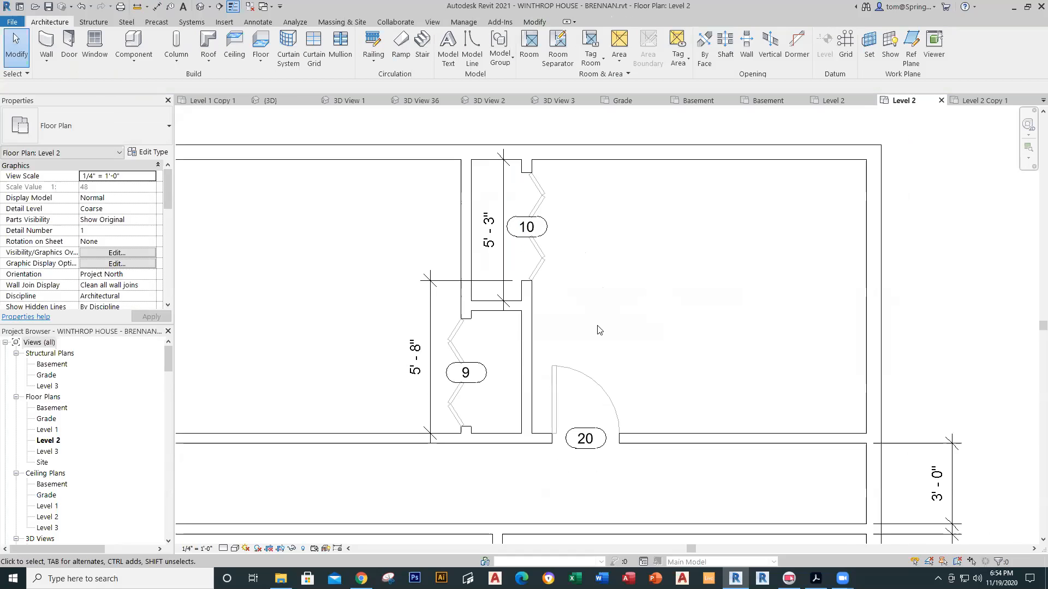
# Step: Delete the 5'-8" dimension beside closet 9
pyautogui.scroll(-1, 598, 329)
pyautogui.click(467, 293)
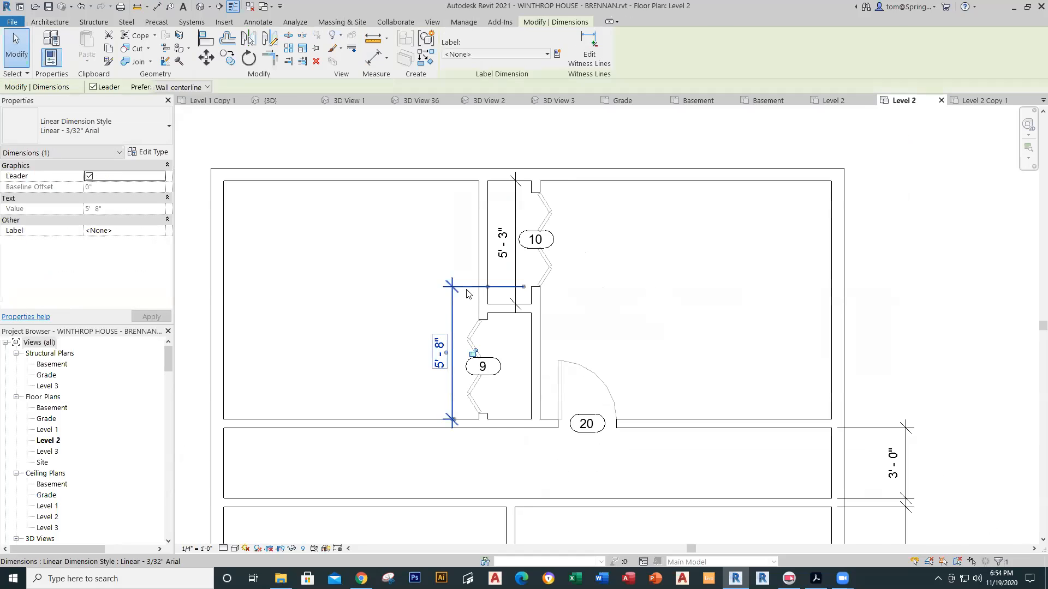
pyautogui.press('Delete')
# Step: Open the default 3D view and orbit to look down into the upper floor
pyautogui.scroll(-2, 466, 293)
pyautogui.moveTo(650, 342); pyautogui.dragTo(615, 355, button='middle')
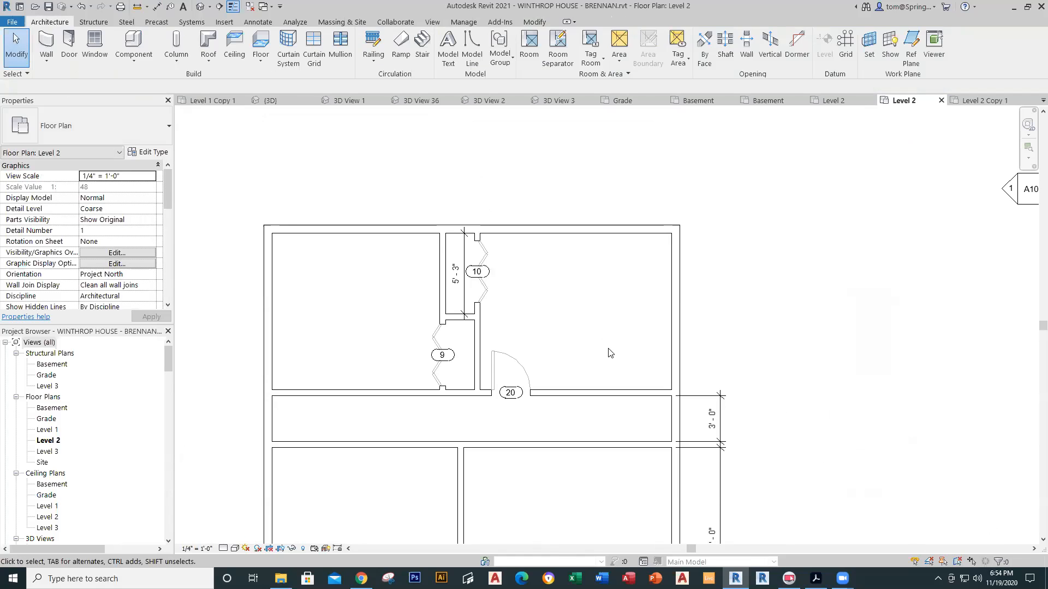
pyautogui.click(206, 5)
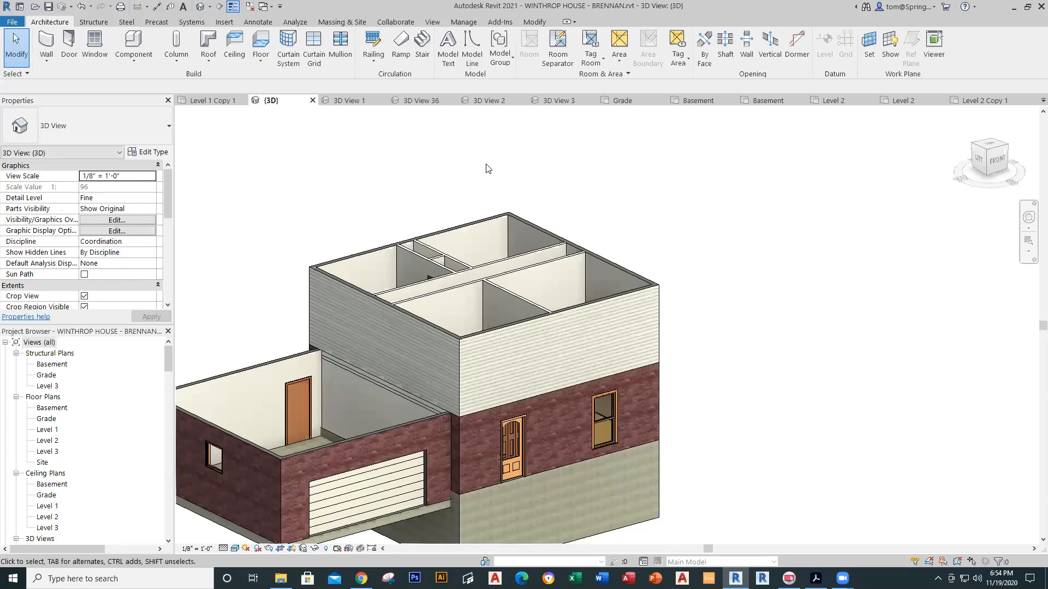
pyautogui.keyDown('shift'); pyautogui.moveTo(676, 205); pyautogui.dragTo(642, 186, button='middle'); pyautogui.keyUp('shift')
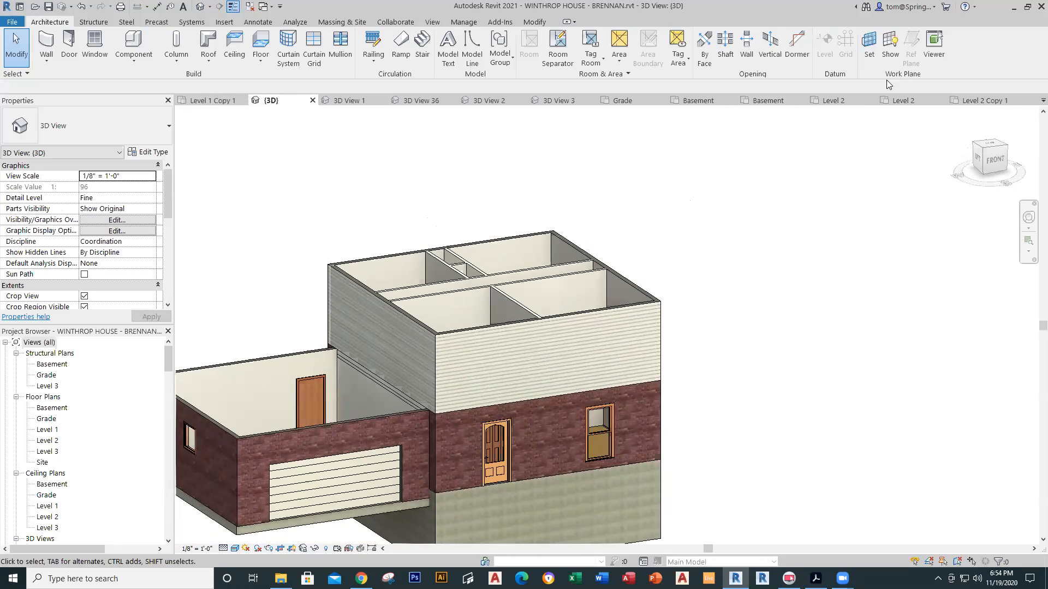
# Step: Save the project from the Level 2 plan, then open the Phase 10 Level 2 Copy 1 plan
pyautogui.click(898, 103)
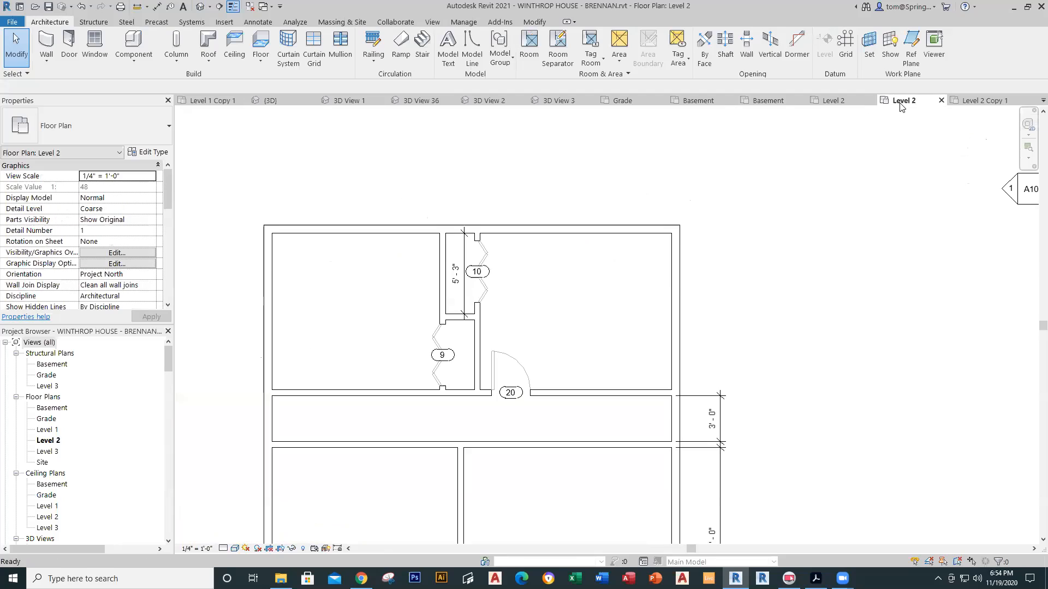
pyautogui.click(48, 7)
pyautogui.scroll(-3, 667, 327)
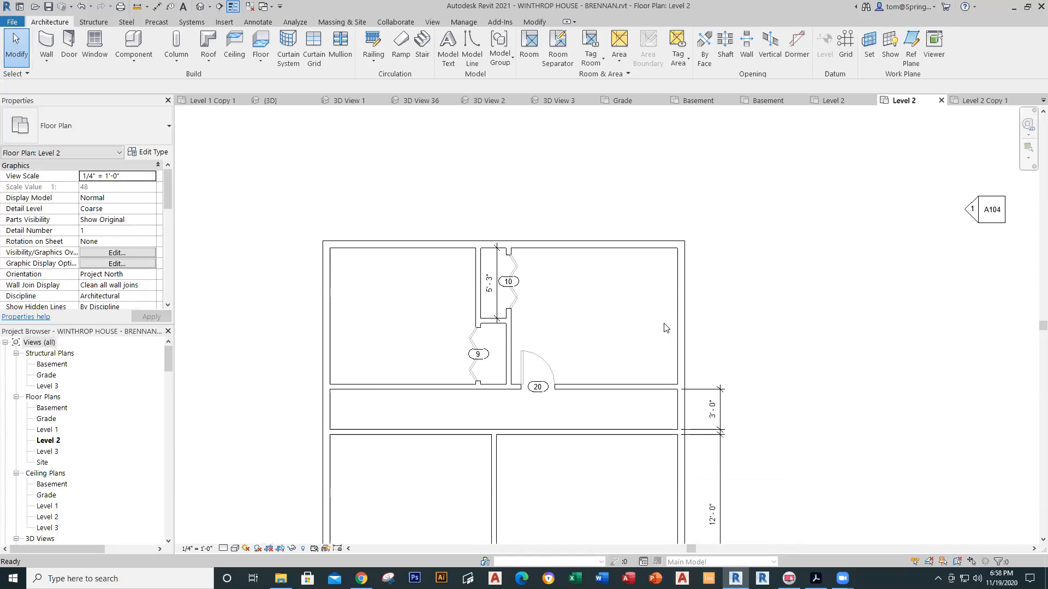
pyautogui.scroll(-1, 699, 303)
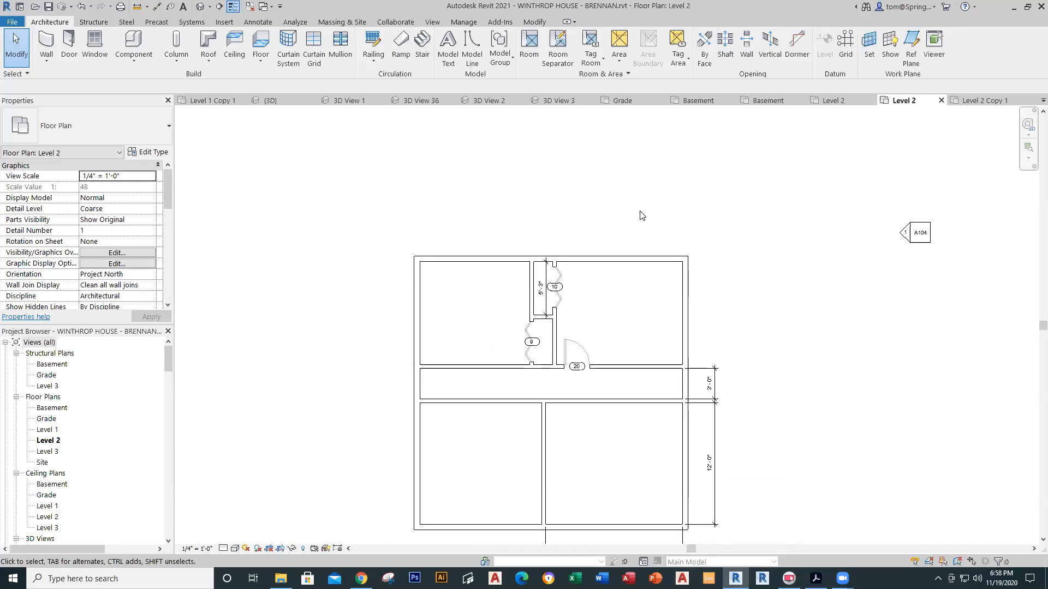
pyautogui.moveTo(739, 293); pyautogui.dragTo(717, 235, button='middle')
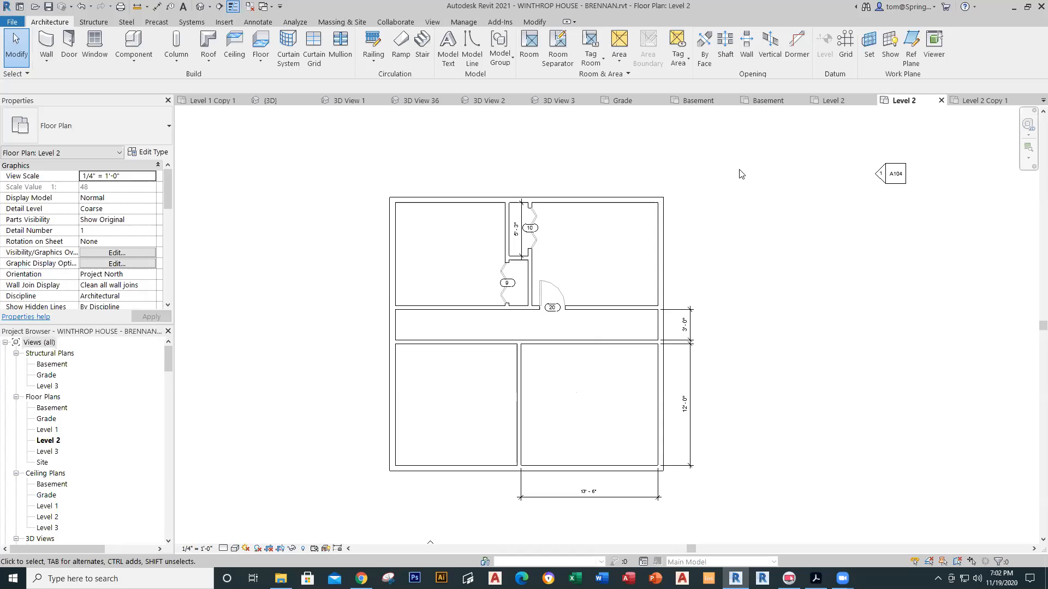
pyautogui.click(983, 101)
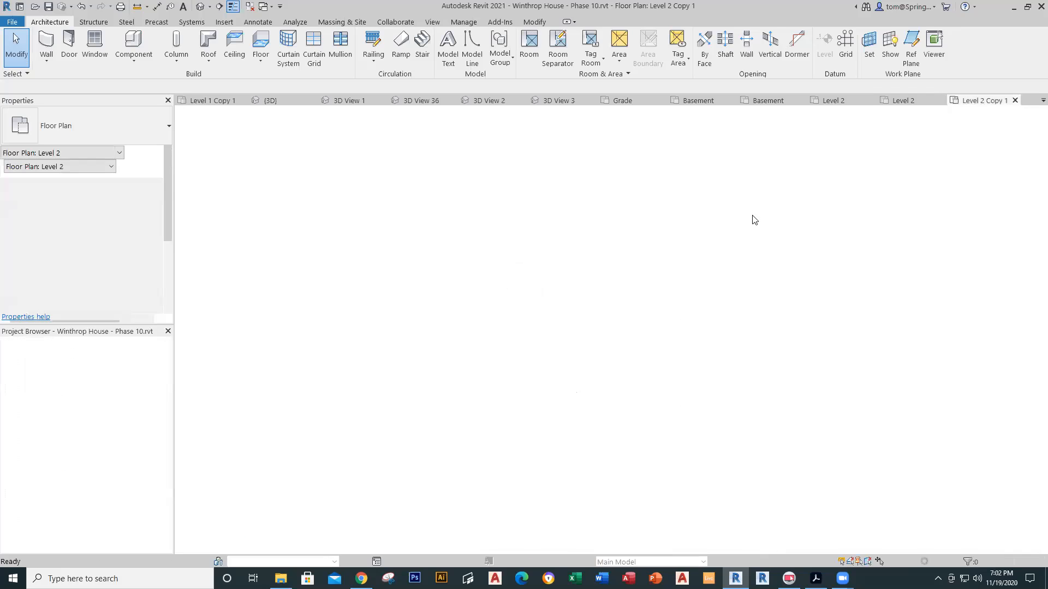
# Step: Pan the Level 2 Copy 1 plan to inspect its windows, then return to the BRENNAN Level 2 plan
pyautogui.scroll(-4, 669, 356)
pyautogui.moveTo(670, 357); pyautogui.dragTo(545, 238, button='middle')
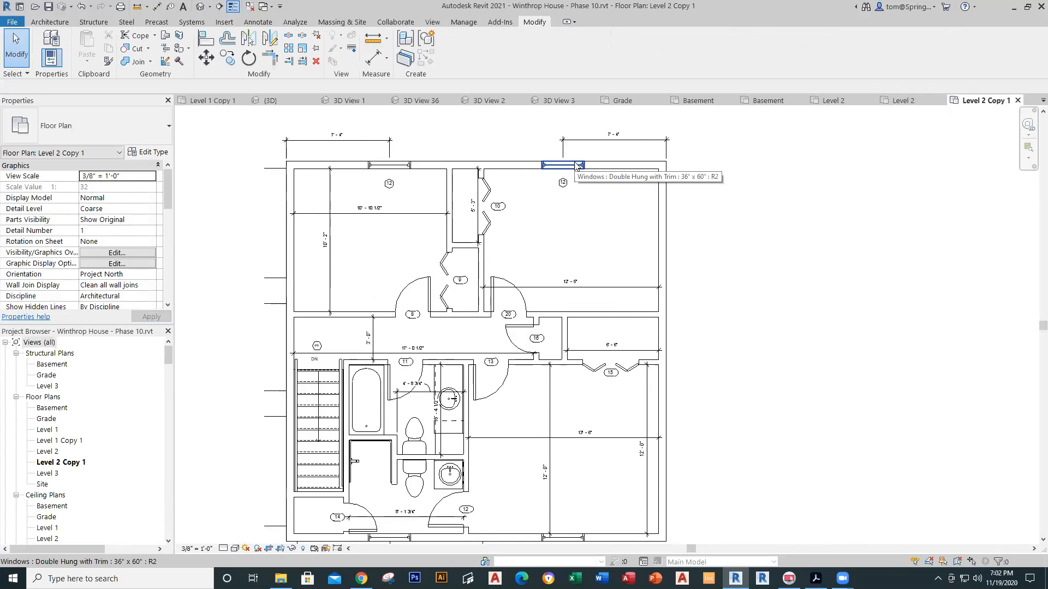
pyautogui.click(887, 101)
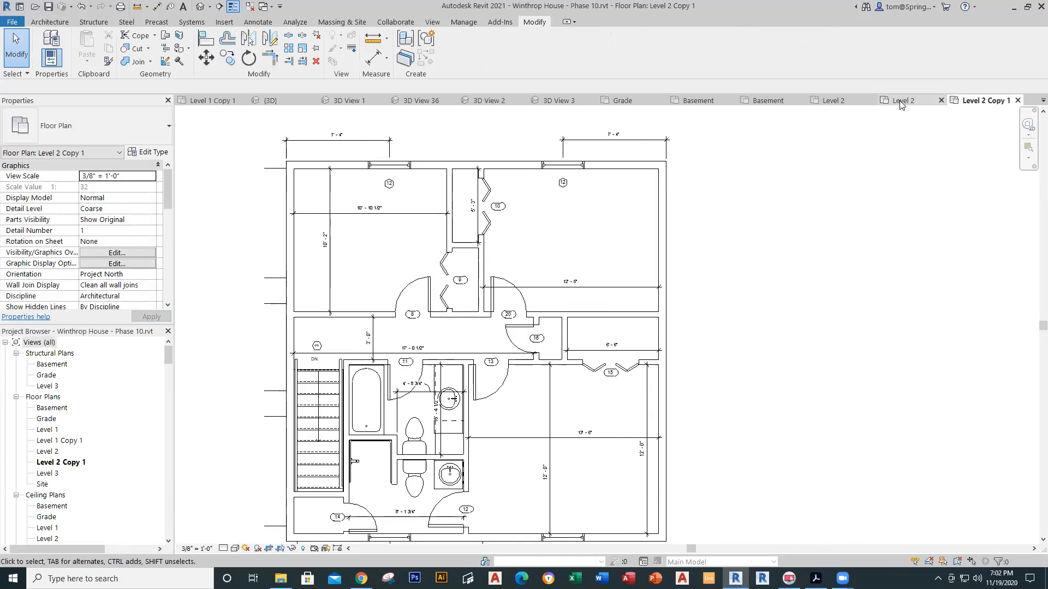
pyautogui.scroll(2, 627, 228)
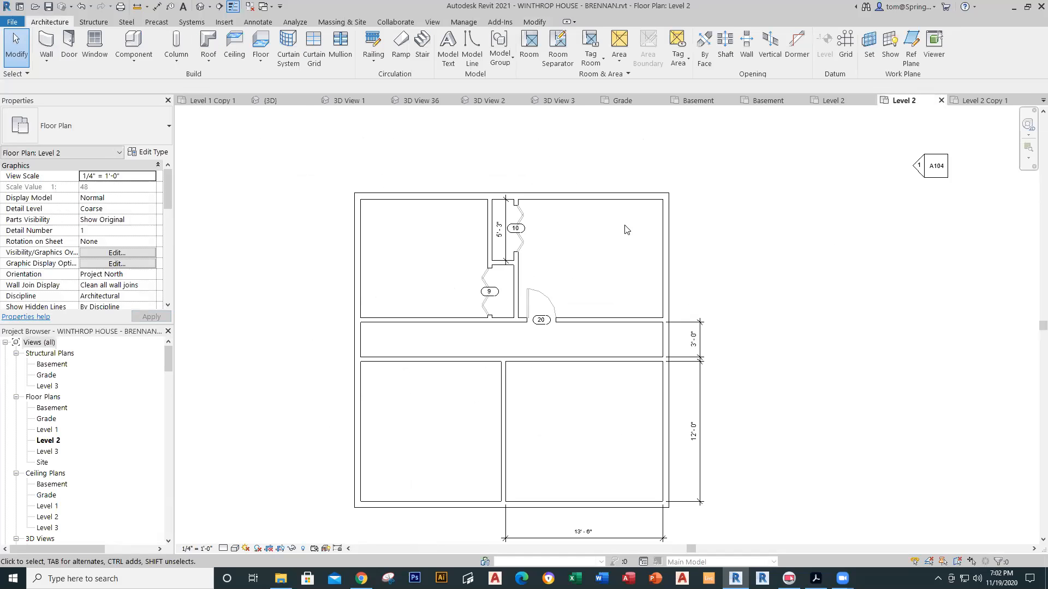
# Step: Place Double Hung with Trim 36" x 60" windows in the top walls of both upper rooms
pyautogui.click(88, 59)
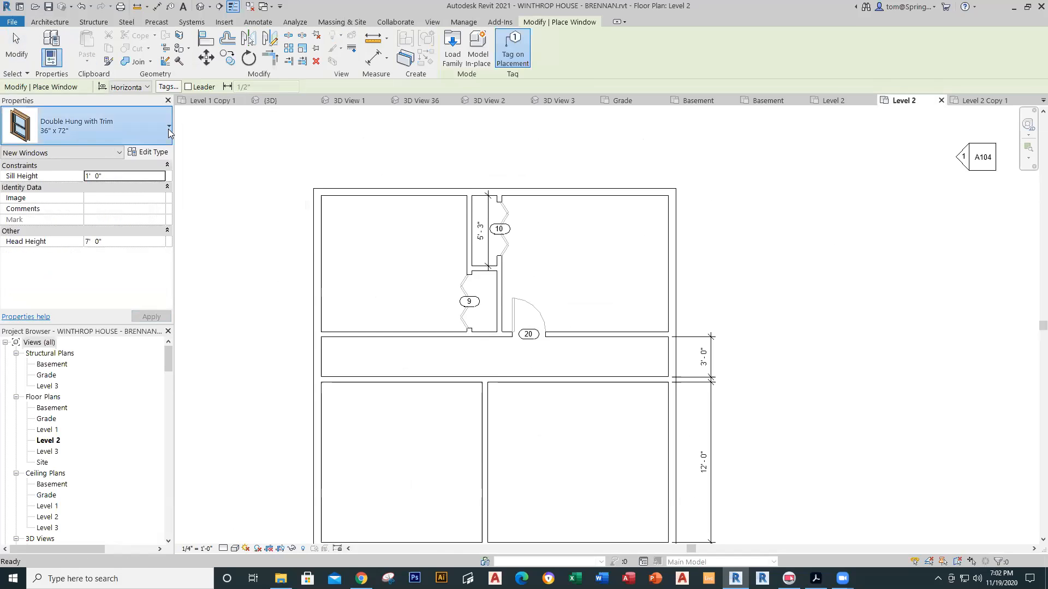
pyautogui.click(169, 127)
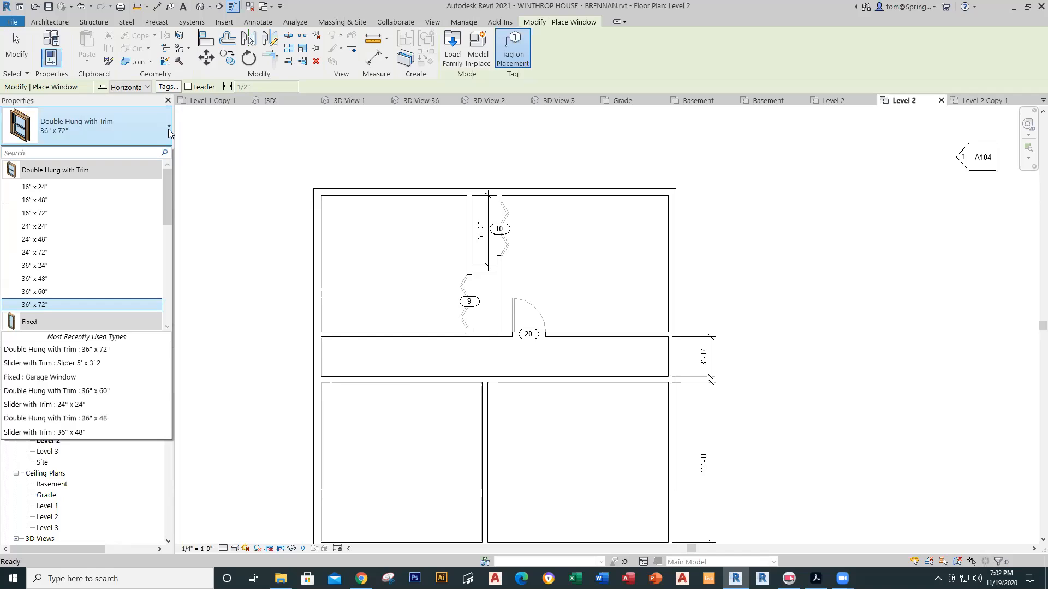
pyautogui.click(79, 293)
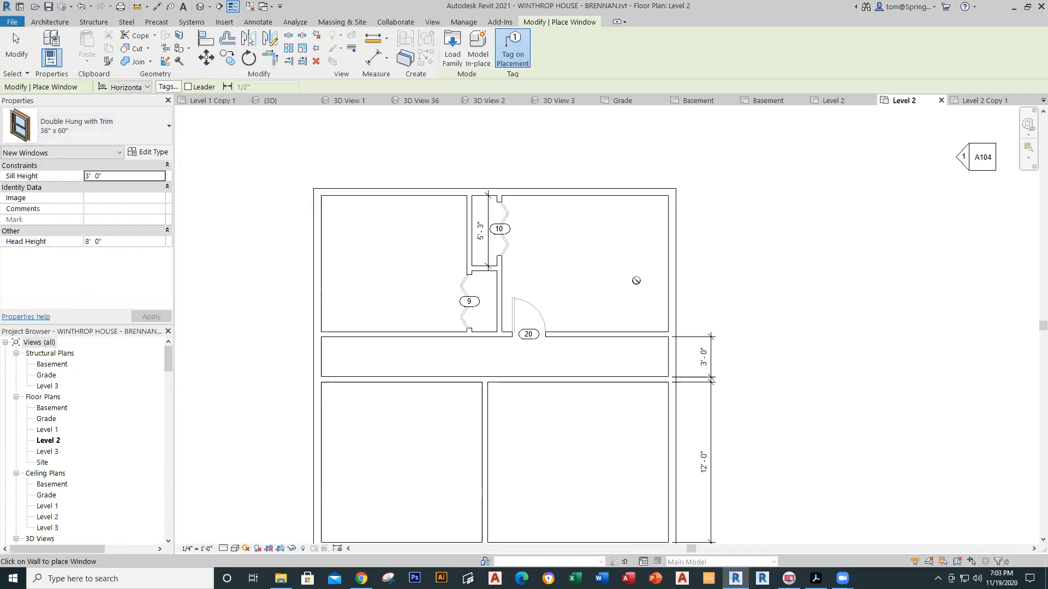
pyautogui.click(623, 191)
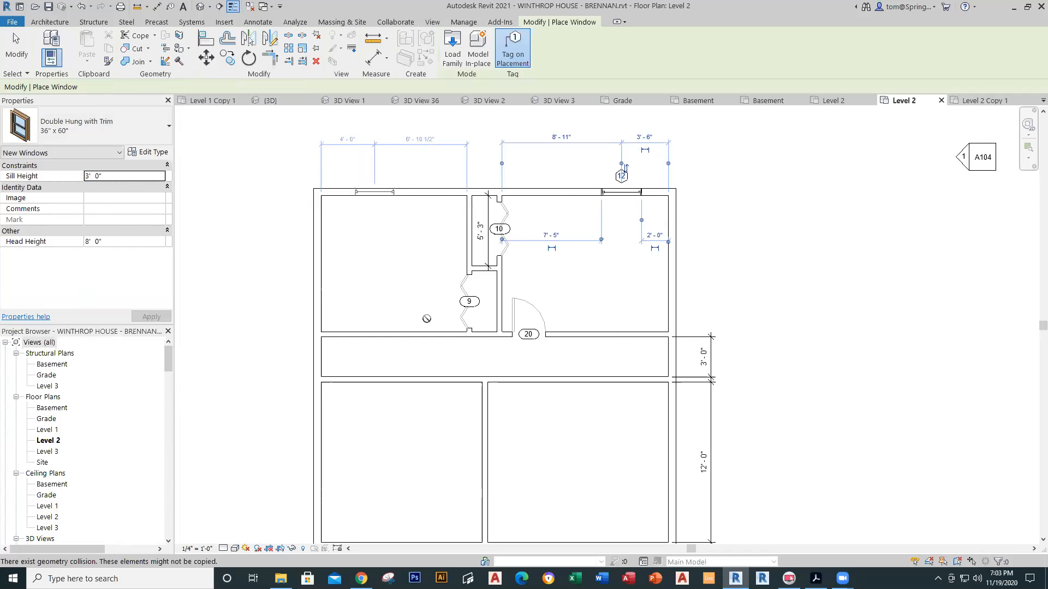
pyautogui.click(377, 194)
# Step: Add matching windows in both lower rooms' bottom walls, then switch to the Phase 10 reference plan
pyautogui.scroll(-2, 445, 500)
pyautogui.moveTo(446, 500); pyautogui.dragTo(399, 331, button='middle')
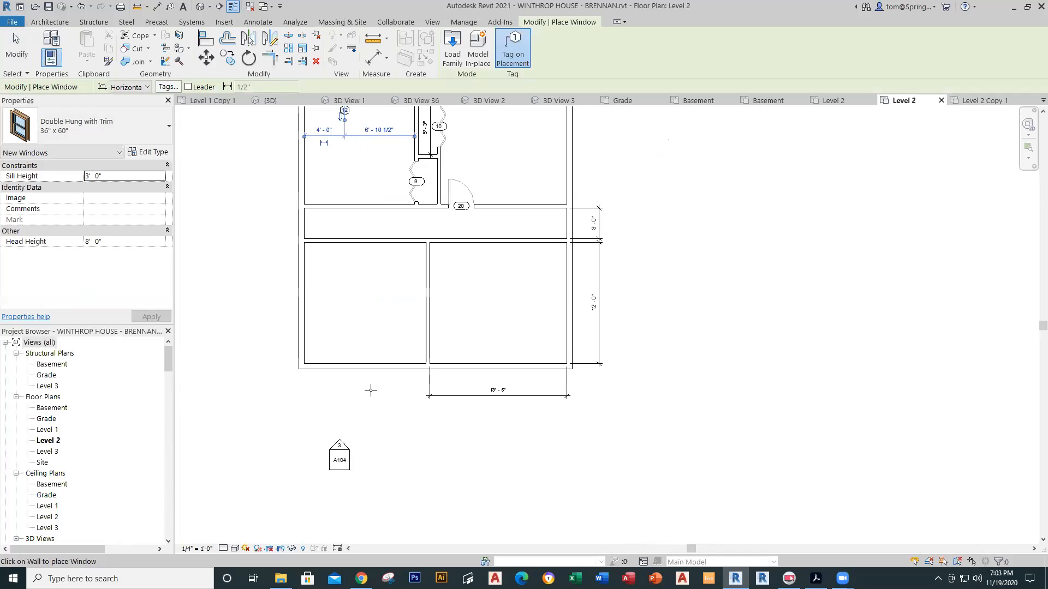
pyautogui.click(344, 364)
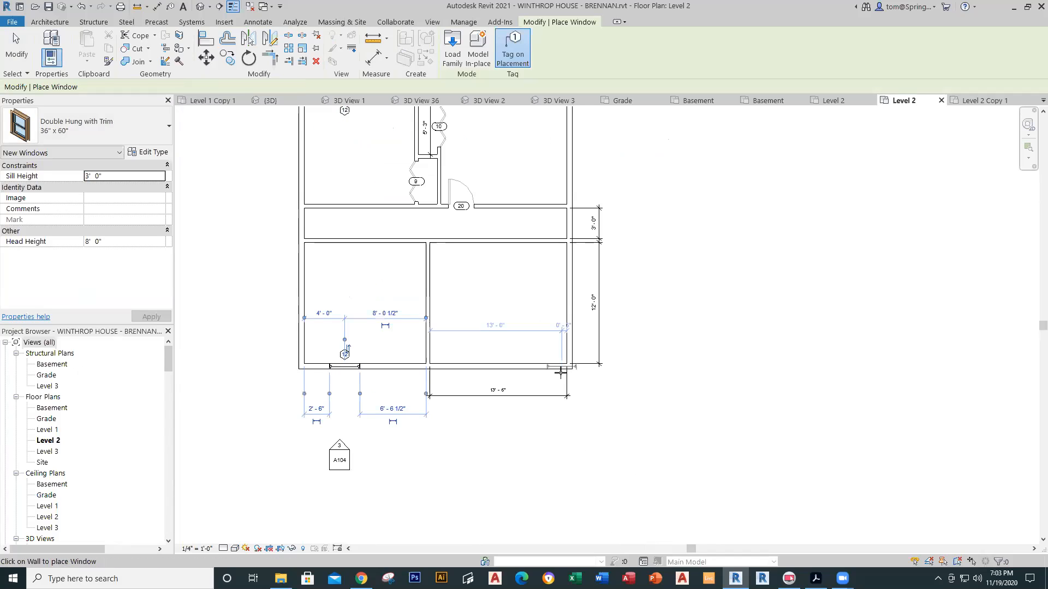
pyautogui.click(540, 368)
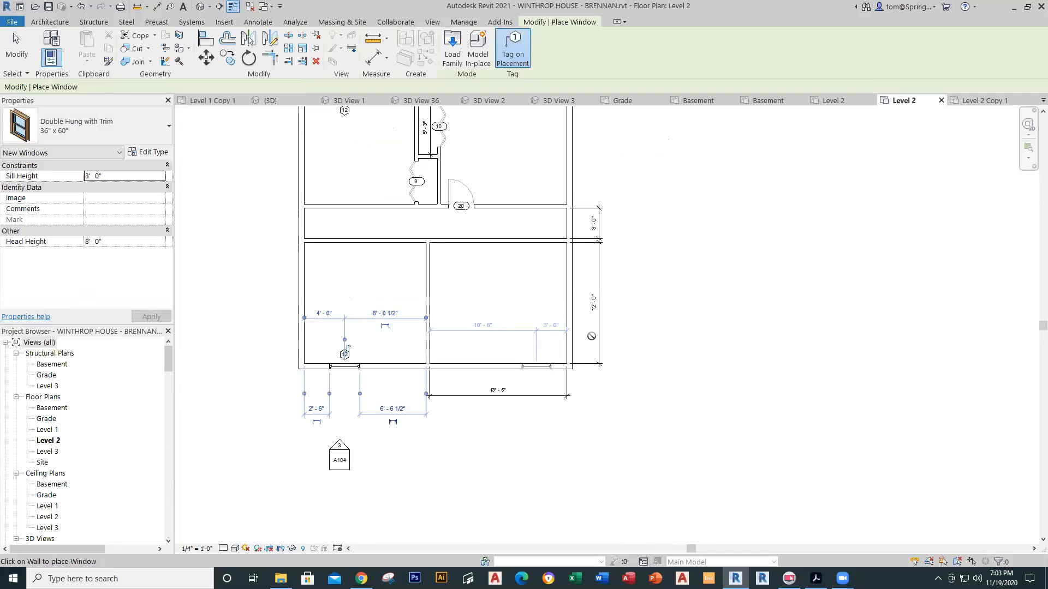
pyautogui.press('Escape')
pyautogui.press('Escape')
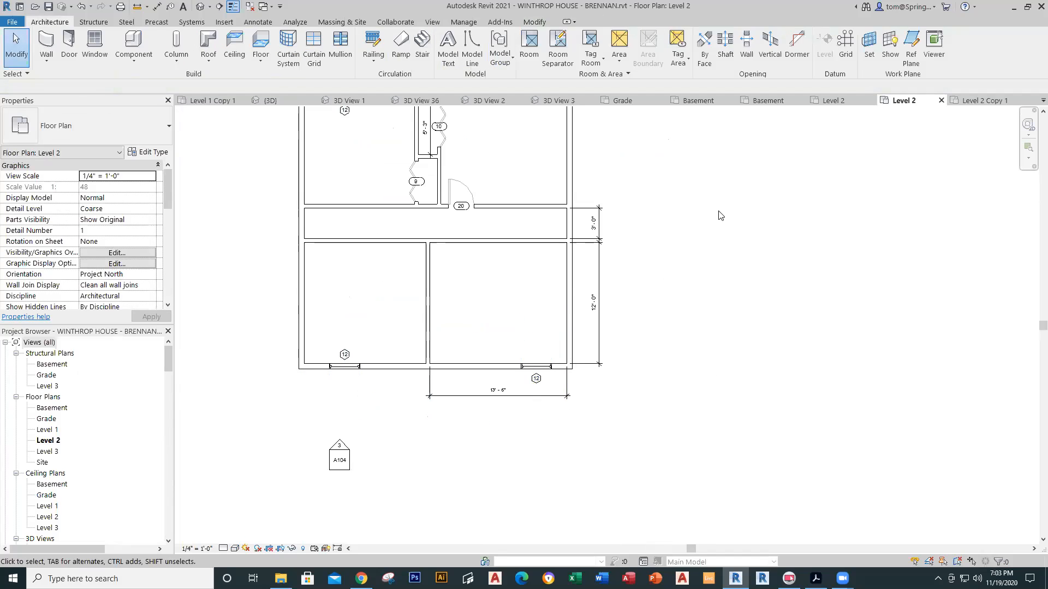
pyautogui.click(980, 101)
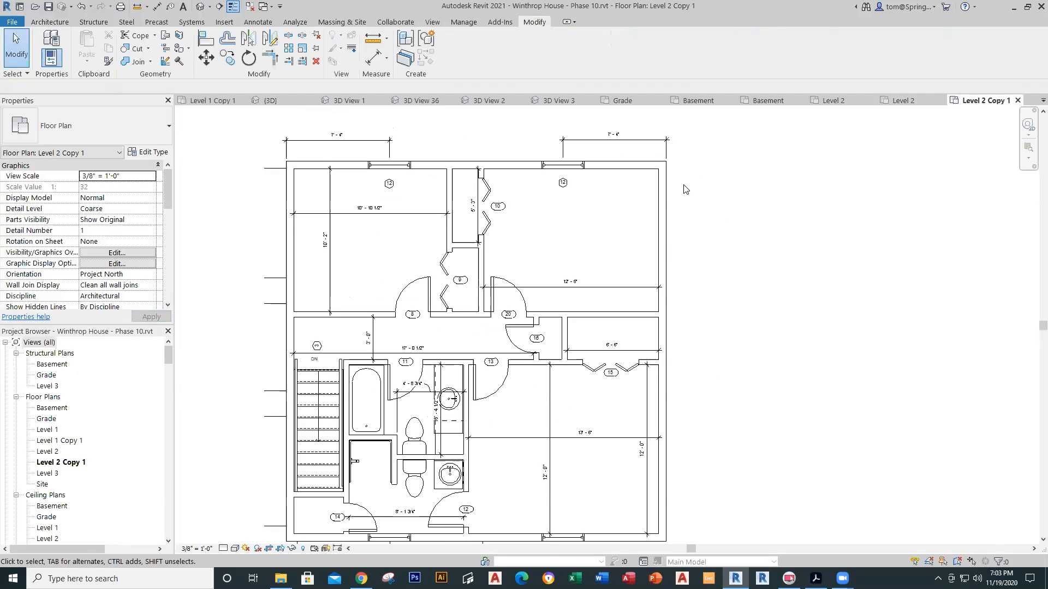
# Step: Zoom and pan around the Phase 10 reference plan to check its window placement
pyautogui.moveTo(686, 190); pyautogui.dragTo(685, 299, button='middle')
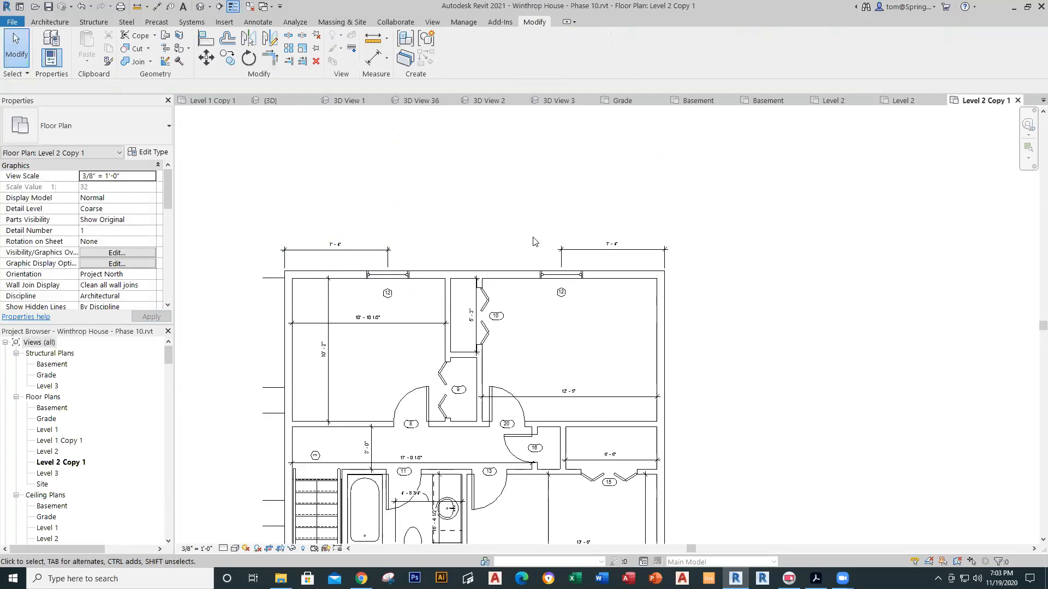
pyautogui.scroll(-2, 538, 288)
pyautogui.moveTo(538, 320); pyautogui.dragTo(533, 254, button='middle')
pyautogui.scroll(1, 476, 371)
pyautogui.scroll(3, 546, 403)
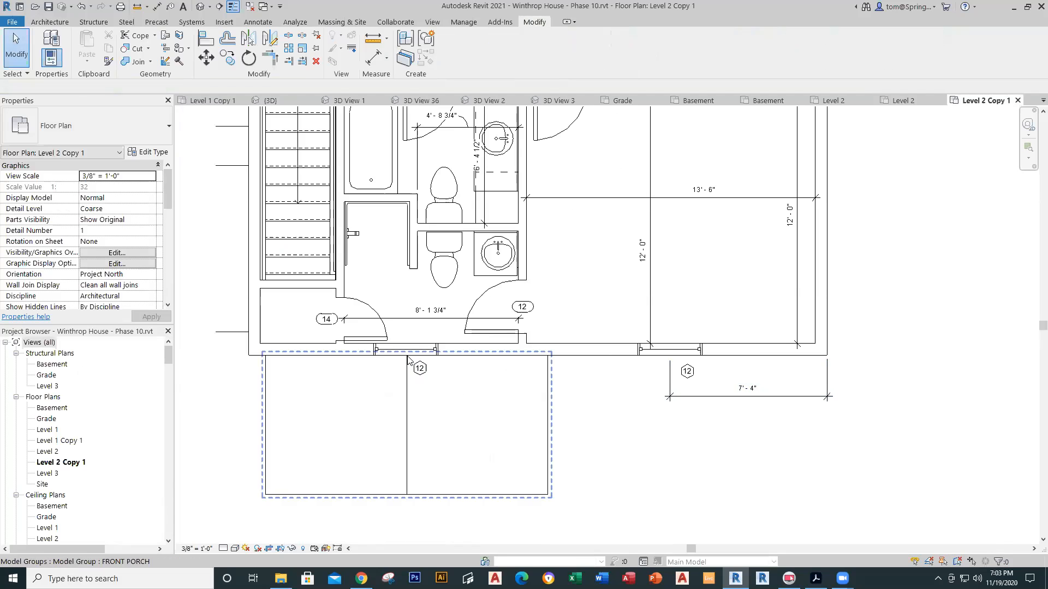
pyautogui.scroll(-1, 633, 403)
pyautogui.scroll(-3, 633, 402)
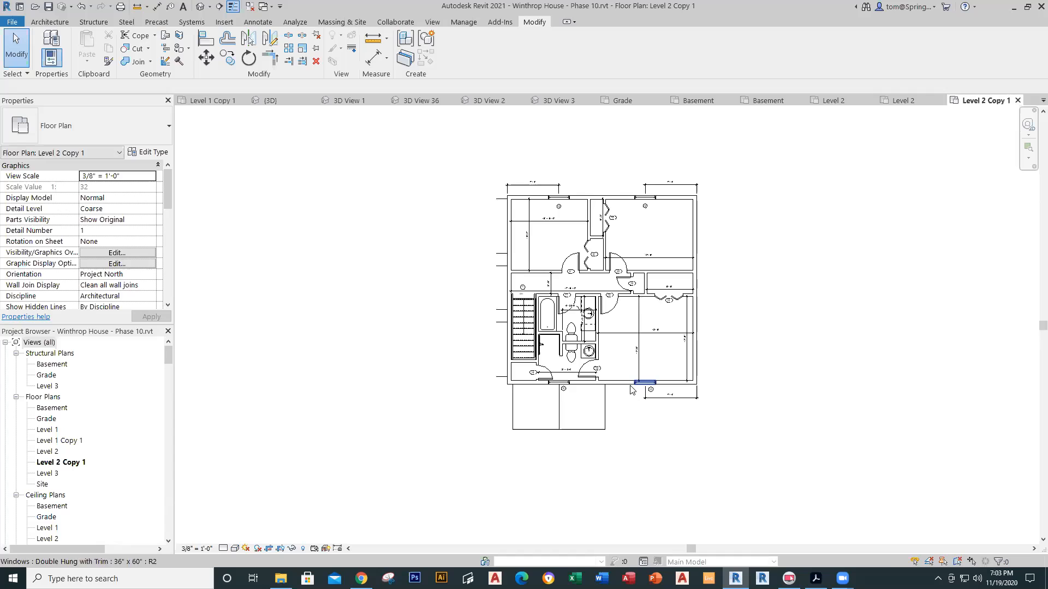
pyautogui.moveTo(608, 394); pyautogui.dragTo(514, 424, button='middle')
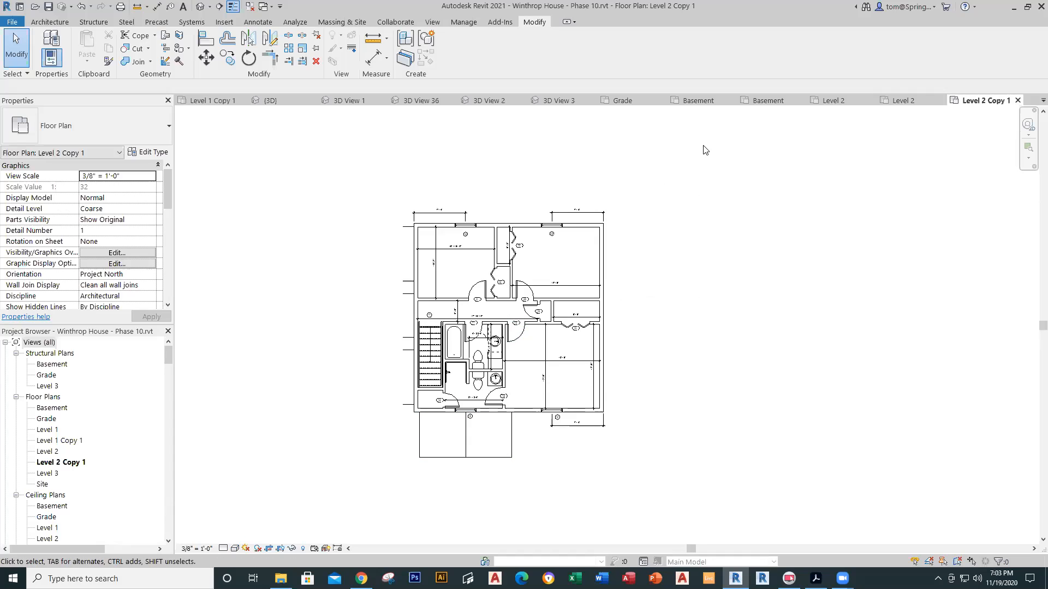
# Step: Back on the BRENNAN Level 2 plan, zoom in on window tag 12 at the top right
pyautogui.click(898, 101)
pyautogui.scroll(-1, 535, 267)
pyautogui.moveTo(540, 282); pyautogui.dragTo(538, 404, button='middle')
pyautogui.scroll(6, 525, 222)
pyautogui.scroll(2, 521, 324)
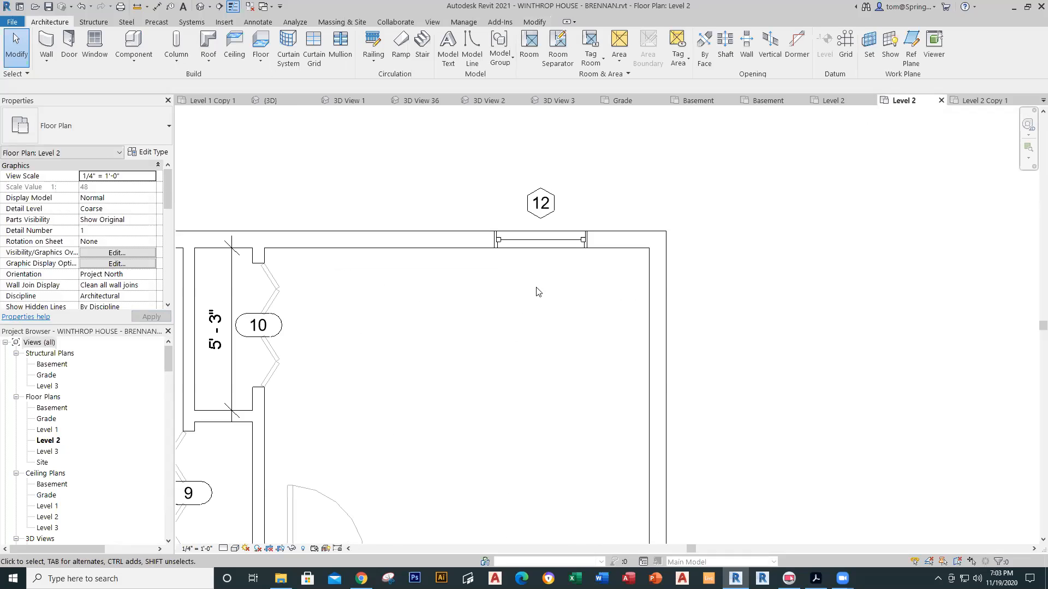
# Step: Set the upper-right window 7' from the wall's outer face
pyautogui.click(542, 250)
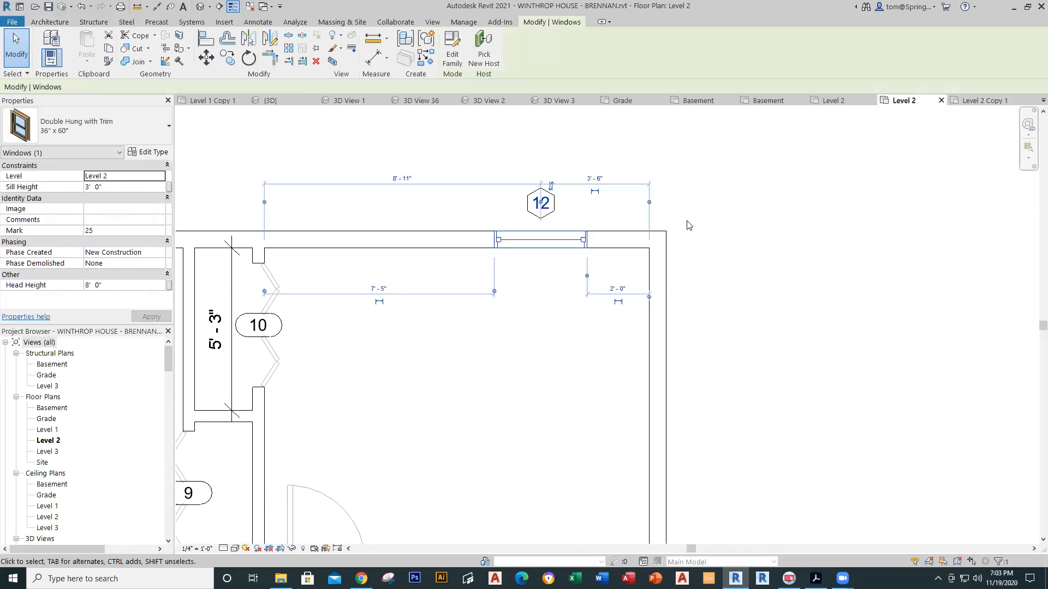
pyautogui.click(650, 203)
pyautogui.click(614, 181)
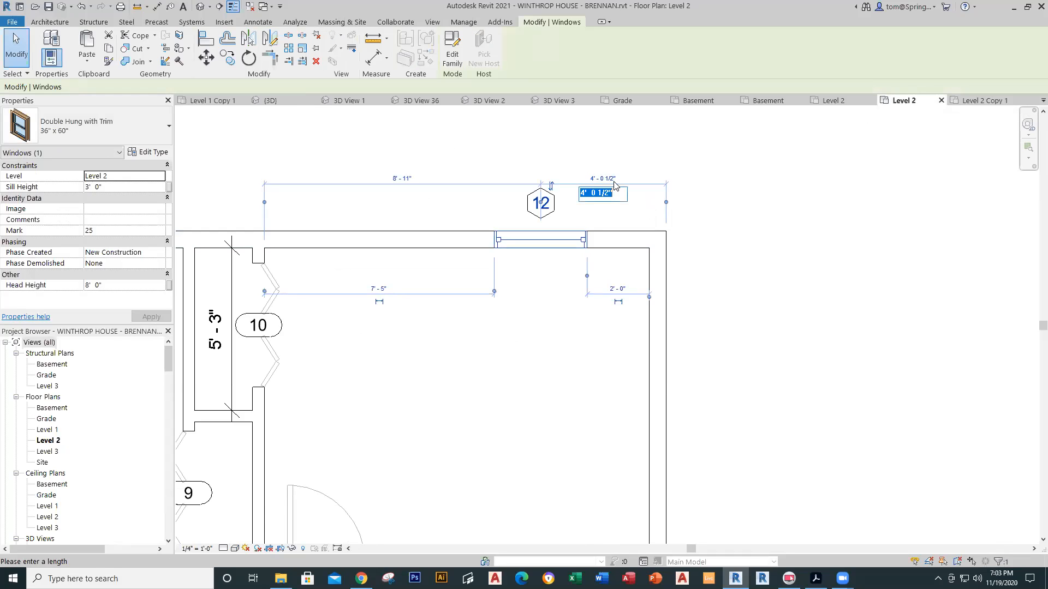
pyautogui.write("7'")
pyautogui.press('Return')
pyautogui.click(474, 353)
# Step: Set the upper-left window 7'-4" from the outer wall face to its centre
pyautogui.scroll(-2, 473, 351)
pyautogui.moveTo(399, 356); pyautogui.dragTo(695, 332, button='middle')
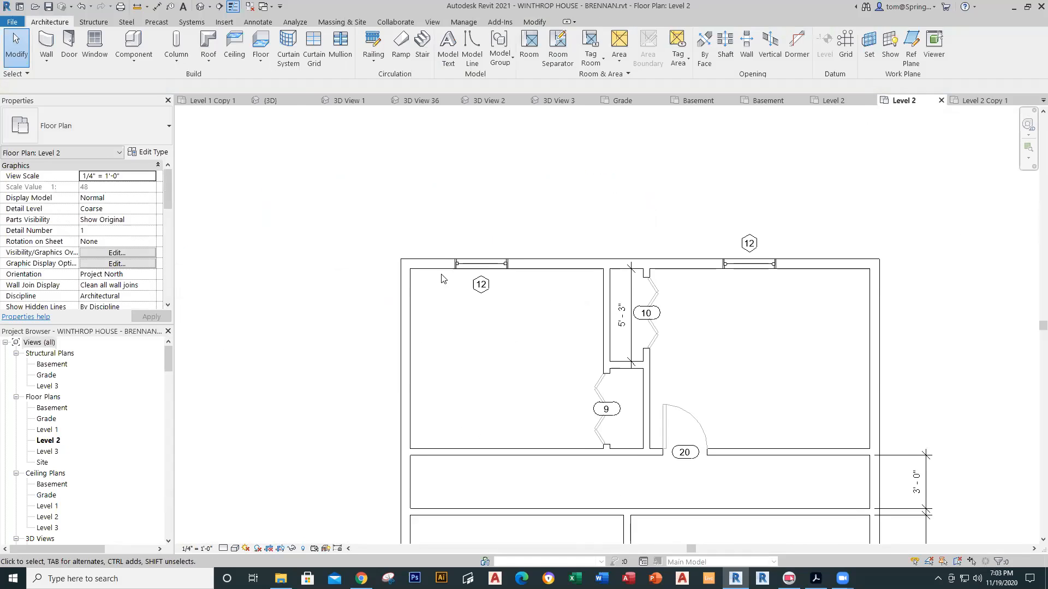
pyautogui.click(499, 263)
pyautogui.click(410, 232)
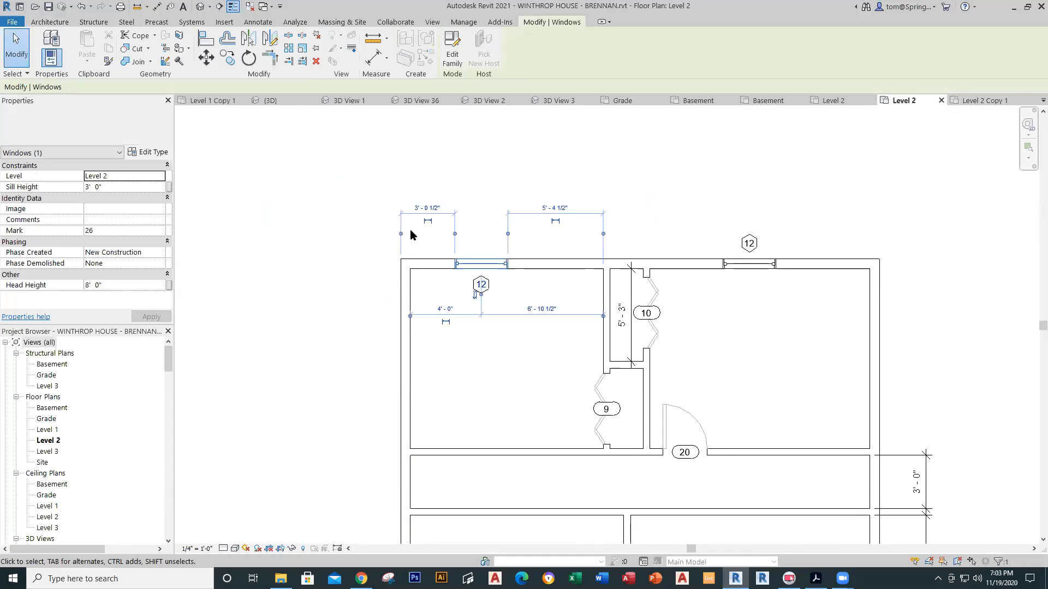
pyautogui.click(455, 234)
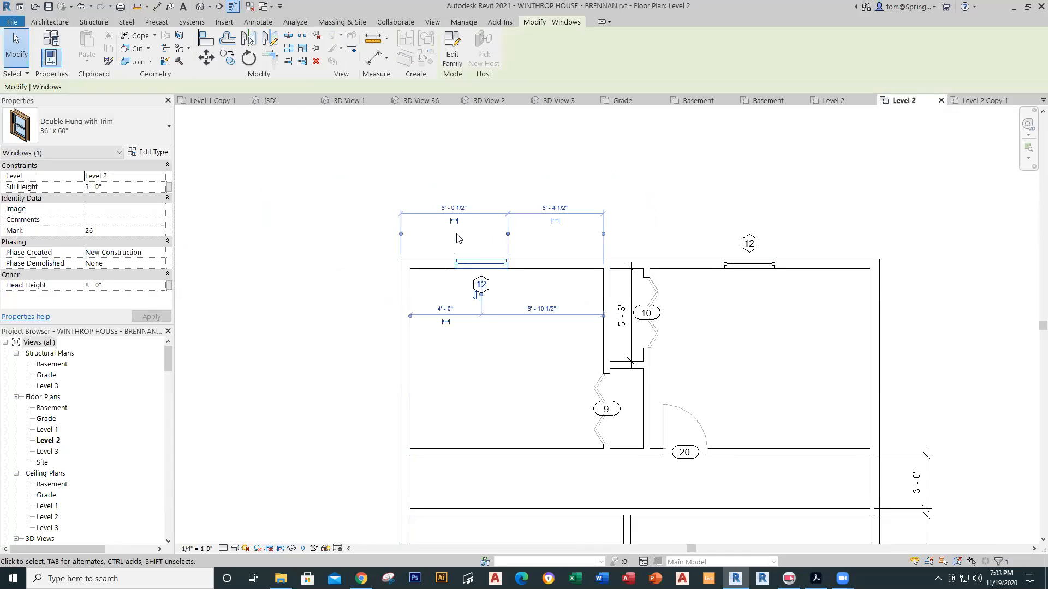
pyautogui.click(506, 234)
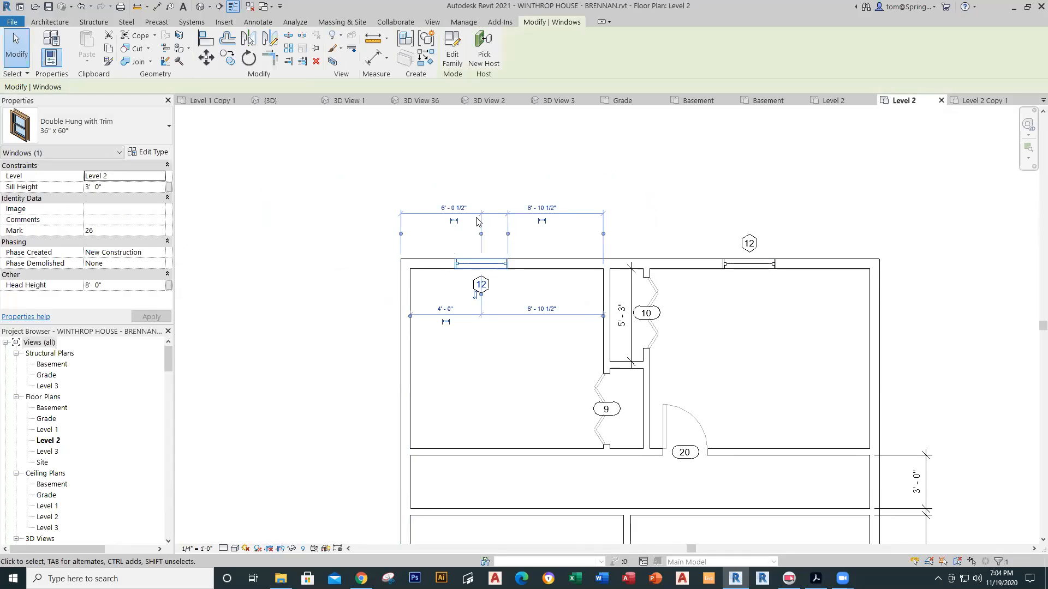
pyautogui.click(508, 234)
pyautogui.click(441, 208)
pyautogui.write("7'4")
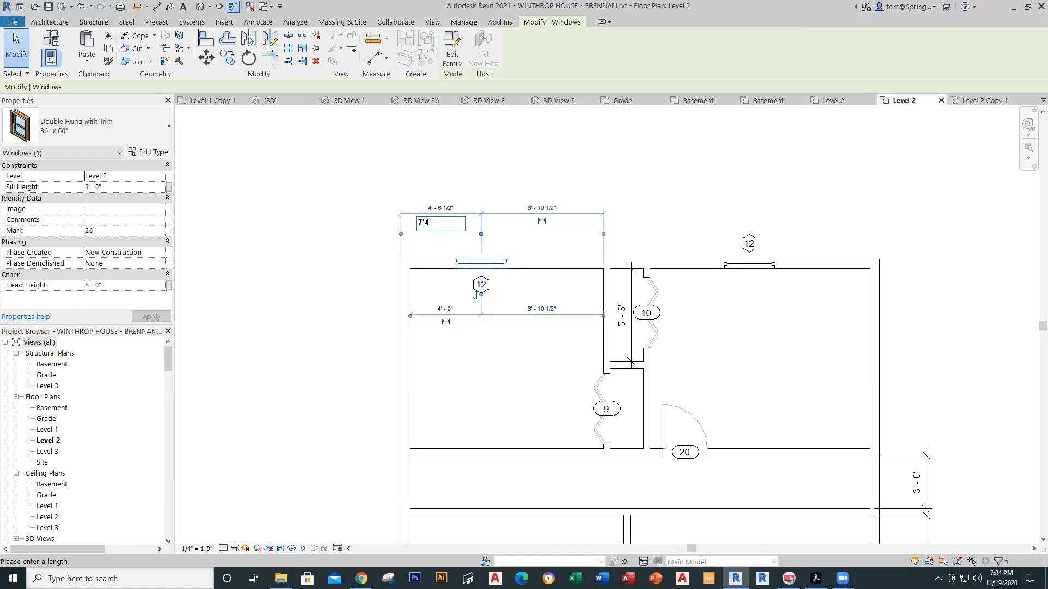
pyautogui.press('Return')
pyautogui.click(575, 246)
# Step: Select the upper-right window again to check its spacing
pyautogui.scroll(-2, 623, 246)
pyautogui.moveTo(684, 280); pyautogui.dragTo(432, 284, button='middle')
pyautogui.scroll(3, 482, 279)
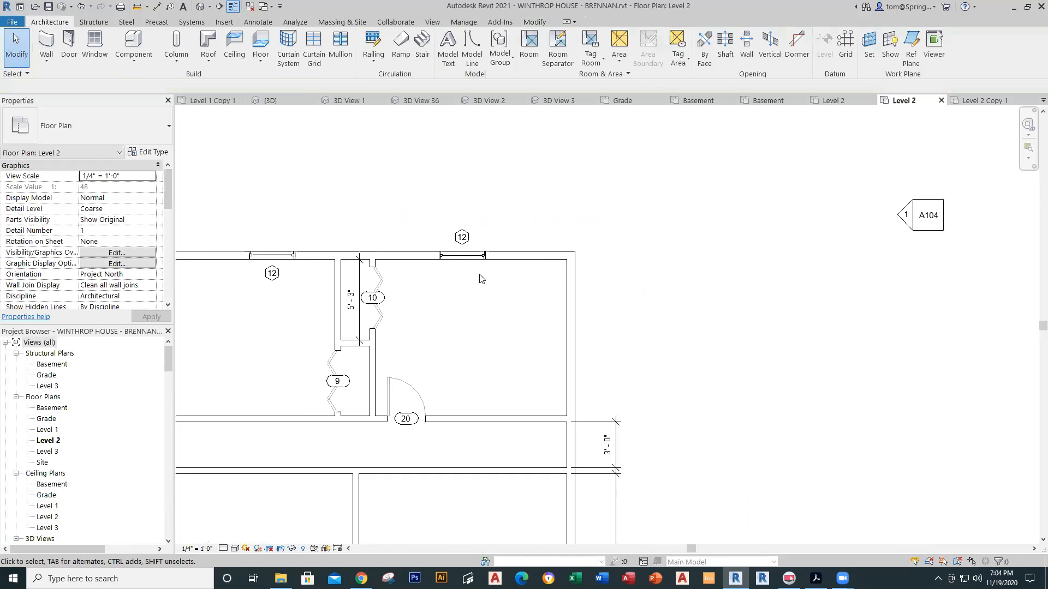
pyautogui.click(462, 254)
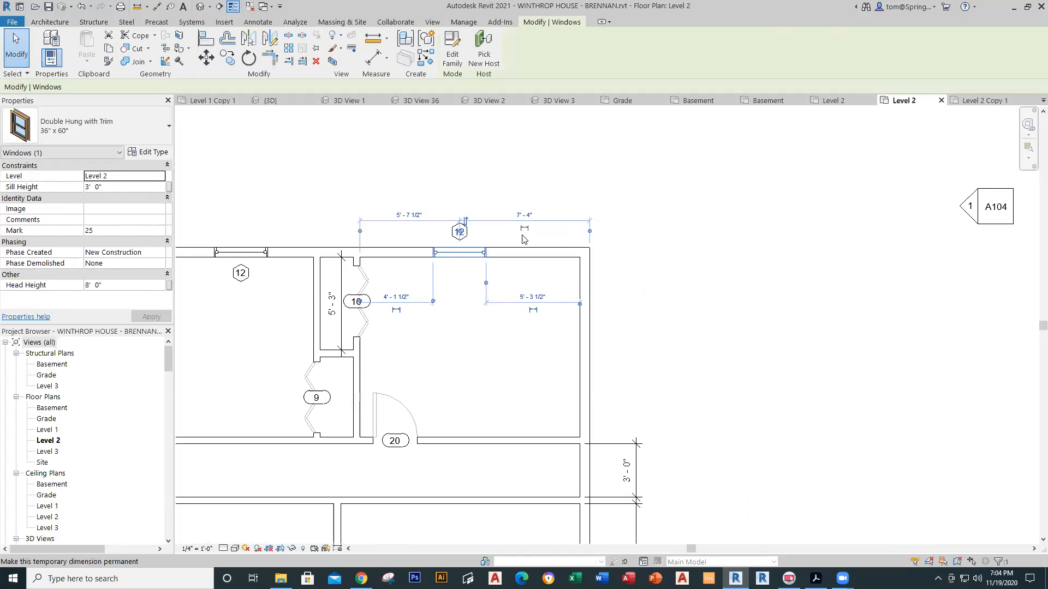
pyautogui.click(497, 396)
# Step: Set the lower-right window 7'-4" from the wall's outer face
pyautogui.scroll(-1, 497, 397)
pyautogui.scroll(-2, 497, 397)
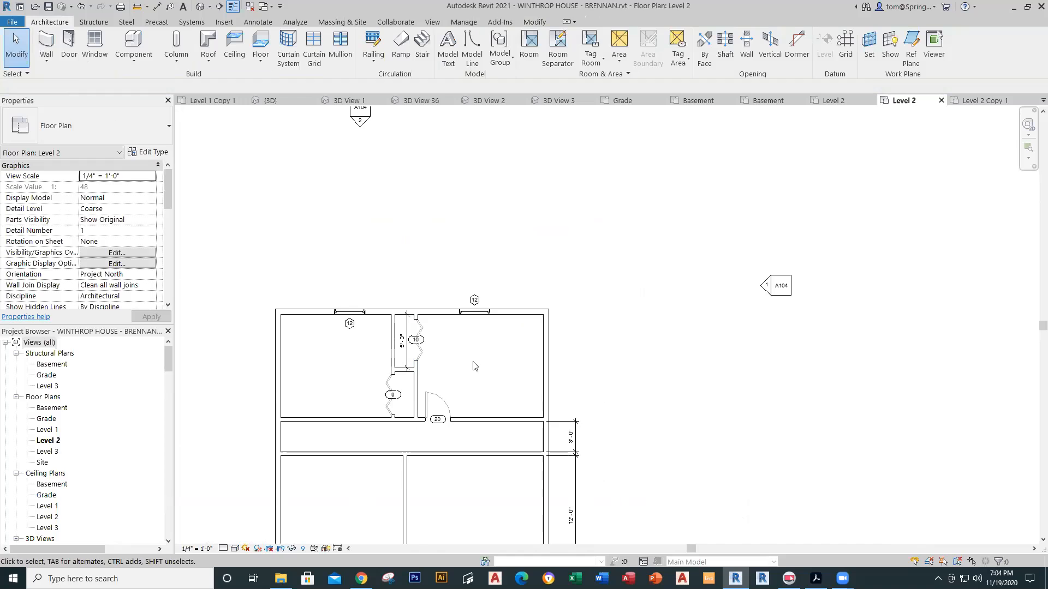
pyautogui.scroll(-1, 473, 375)
pyautogui.moveTo(472, 376); pyautogui.dragTo(450, 255, button='middle')
pyautogui.scroll(5, 503, 451)
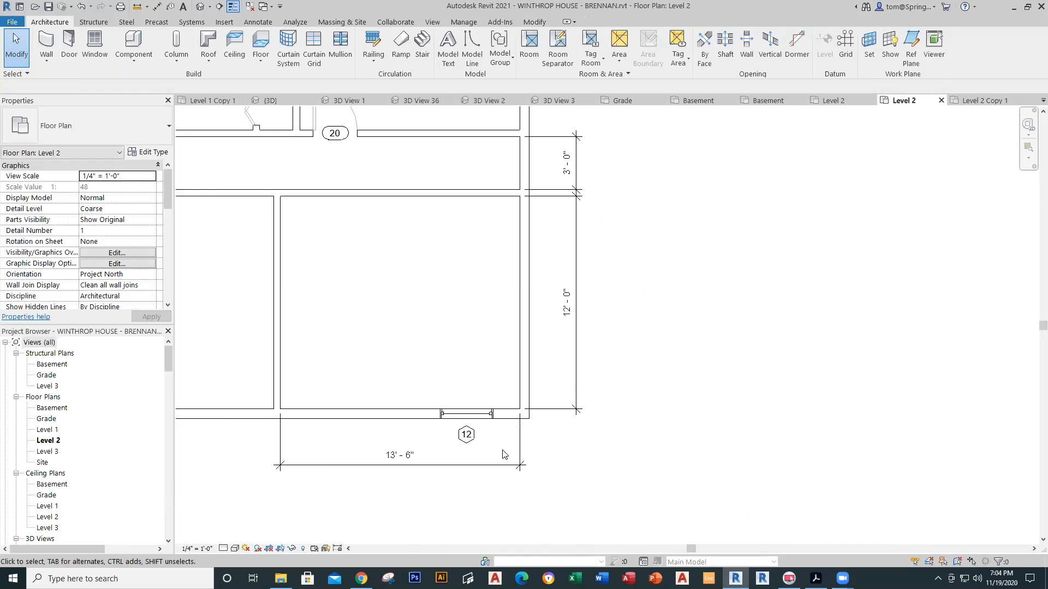
pyautogui.scroll(3, 502, 455)
pyautogui.click(483, 415)
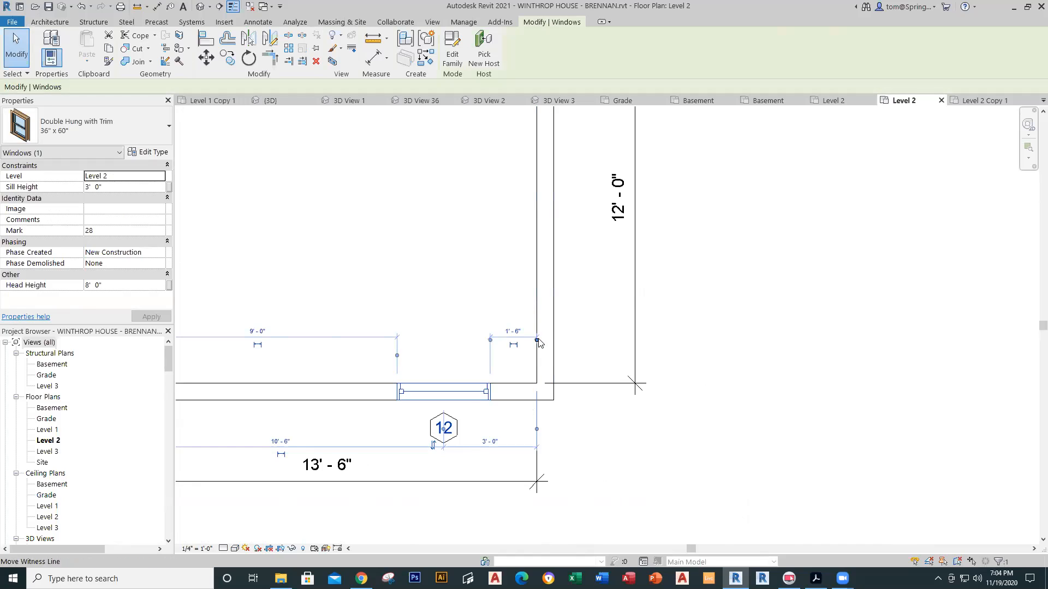
pyautogui.click(537, 430)
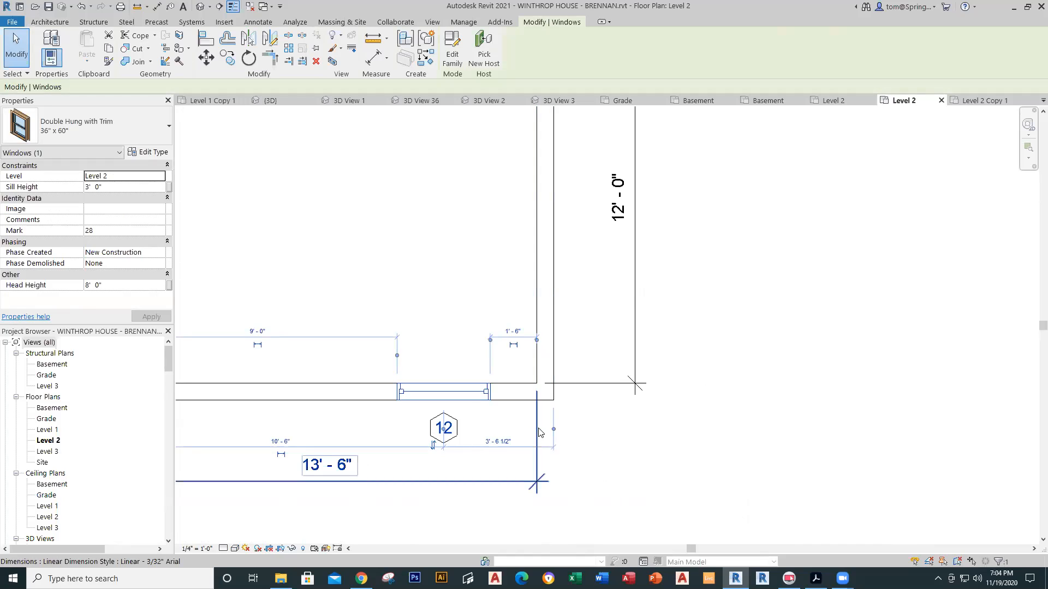
pyautogui.click(503, 444)
pyautogui.write("7'")
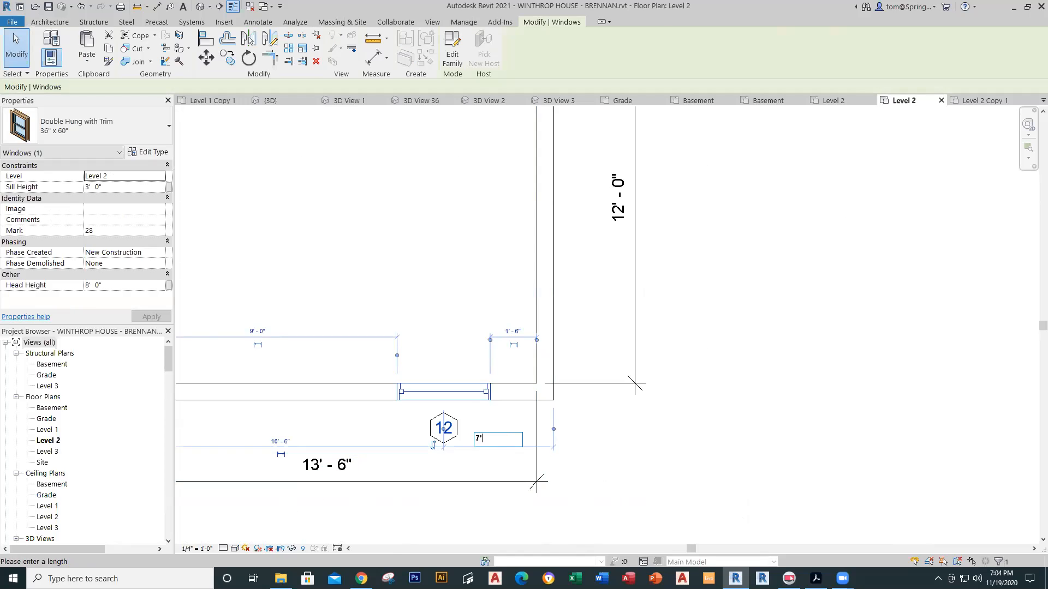
pyautogui.write('4')
pyautogui.press('Return')
pyautogui.press('Escape')
# Step: Set the lower-left window 7' from the outer wall face to its centre
pyautogui.scroll(-5, 221, 497)
pyautogui.moveTo(219, 499); pyautogui.dragTo(615, 403, button='middle')
pyautogui.scroll(4, 470, 374)
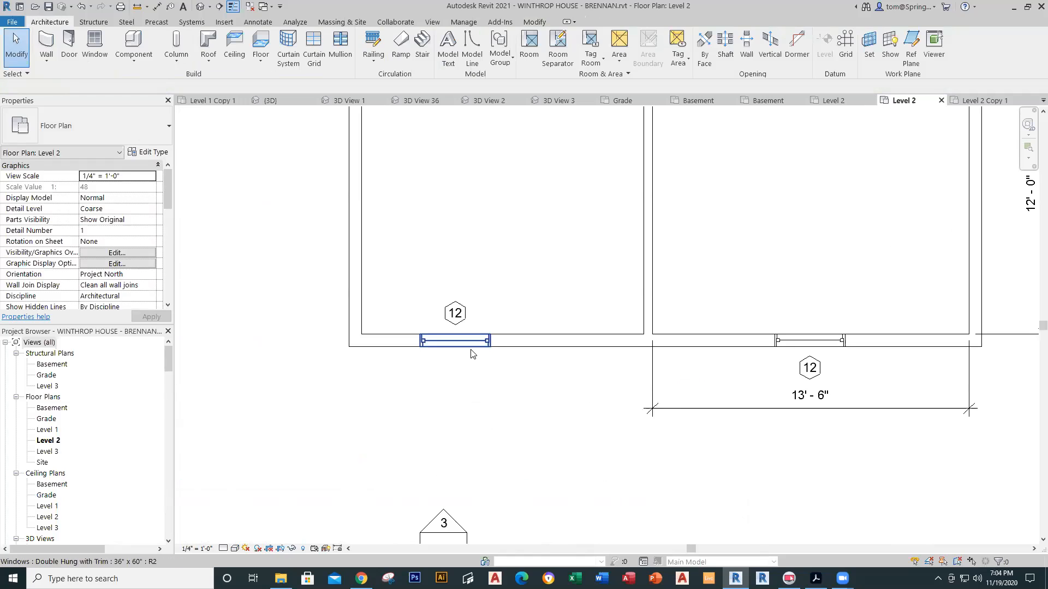
pyautogui.click(472, 353)
pyautogui.click(362, 374)
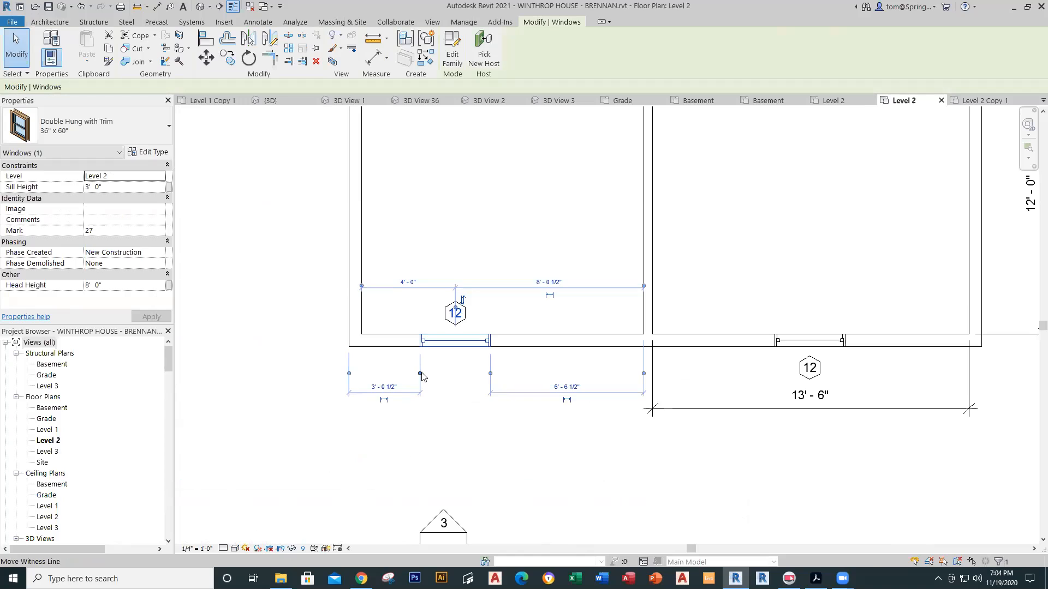
pyautogui.click(420, 374)
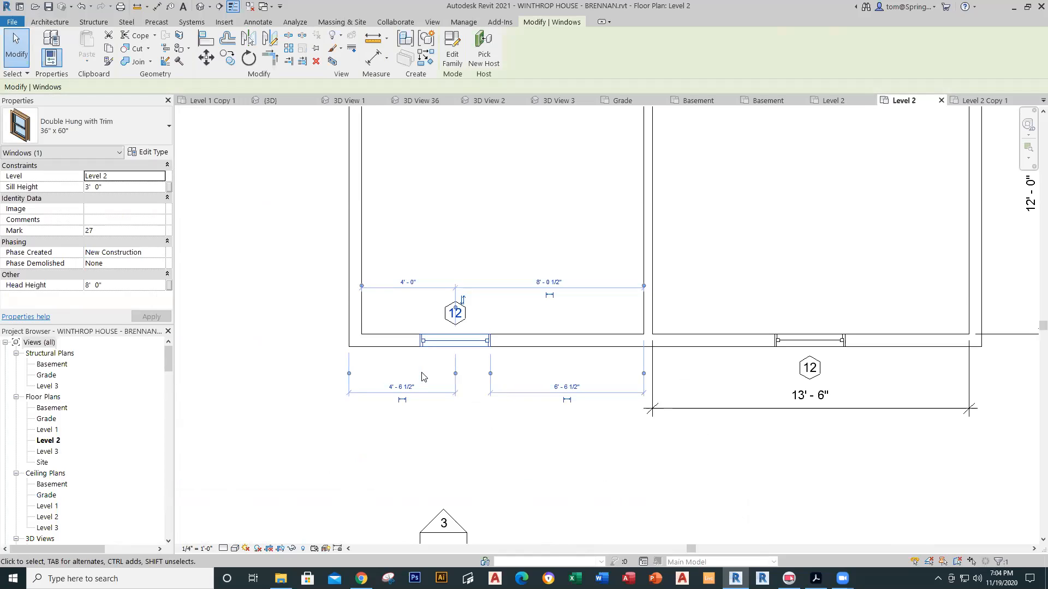
pyautogui.click(401, 392)
pyautogui.write("7'4")
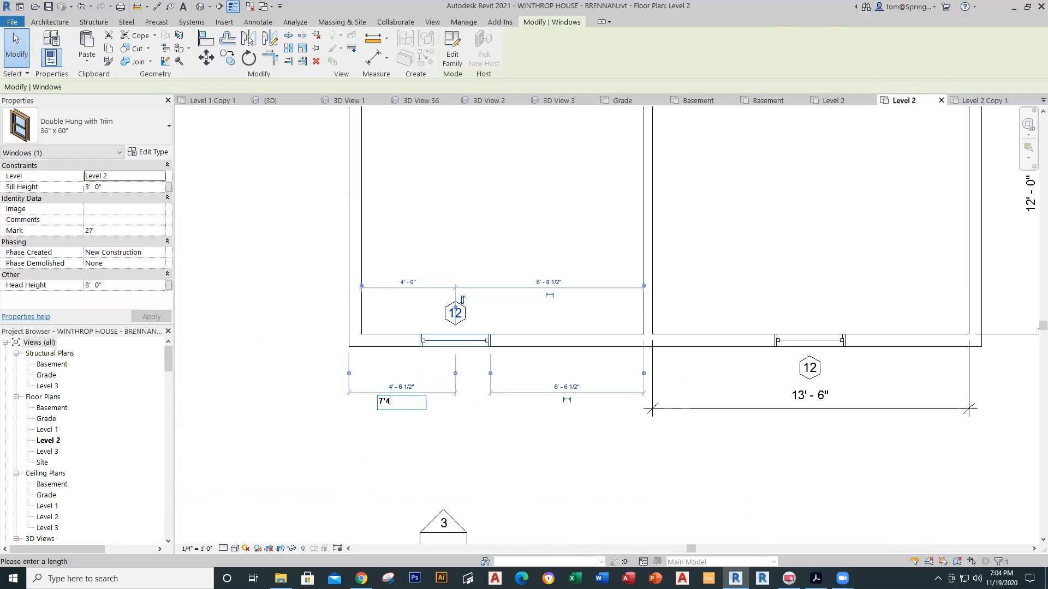
pyautogui.press('Return')
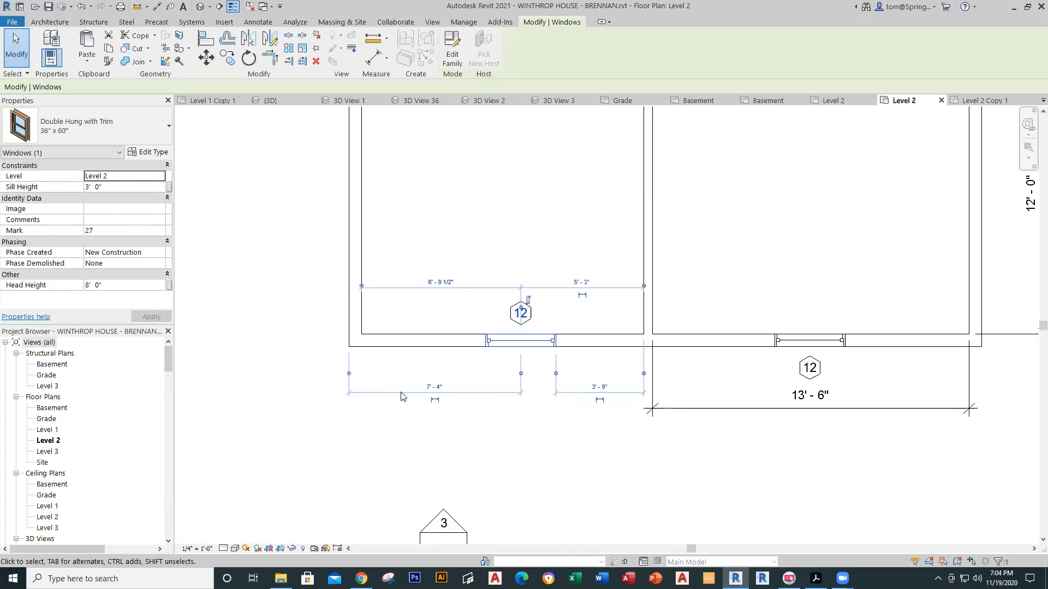
pyautogui.click(519, 472)
# Step: Zoom out to the whole Level 2 plan and open the default 3D view
pyautogui.scroll(-4, 586, 458)
pyautogui.moveTo(571, 410); pyautogui.dragTo(305, 420, button='middle')
pyautogui.click(202, 8)
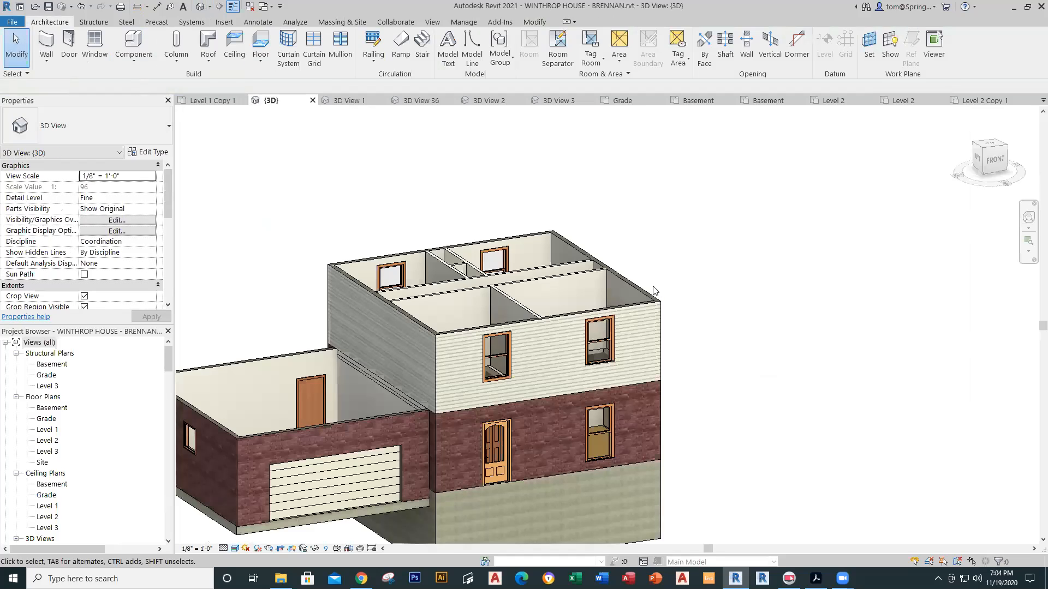
# Step: Pan the 3D model to centre the house and view the new Level 2 windows
pyautogui.moveTo(691, 267); pyautogui.dragTo(714, 235, button='middle')
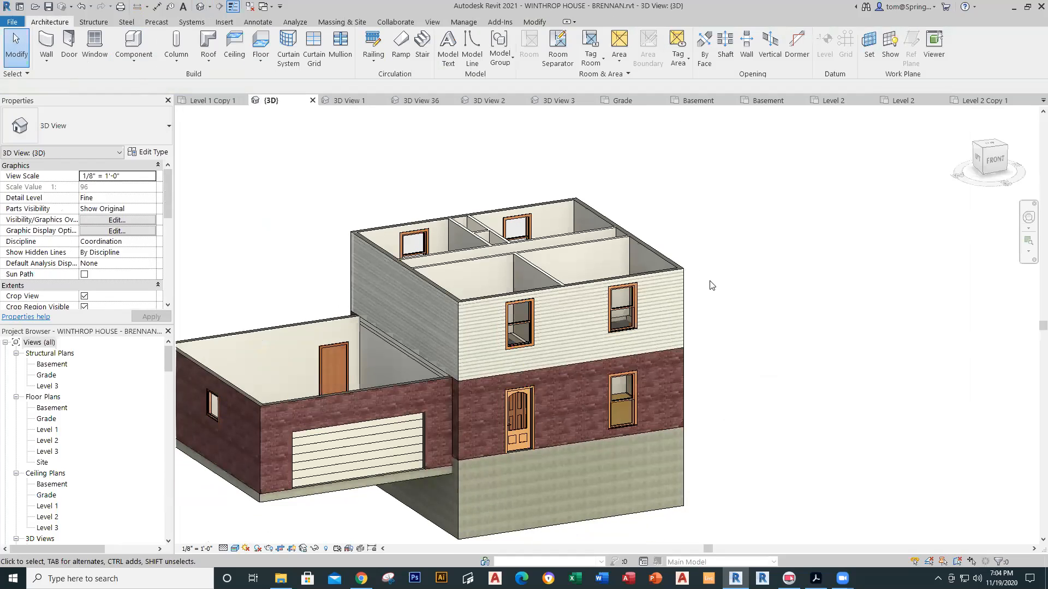
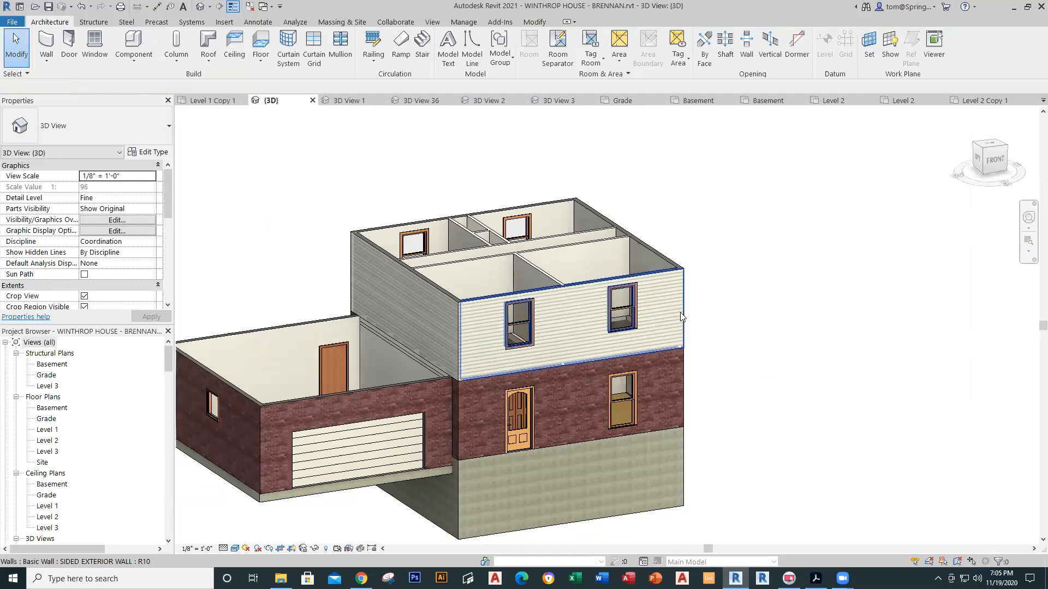
# Step: Orbit the 3D house to view it from the back and above, then switch to Level 2
pyautogui.keyDown('shift'); pyautogui.moveTo(710, 271); pyautogui.dragTo(737, 358, button='middle'); pyautogui.keyUp('shift')
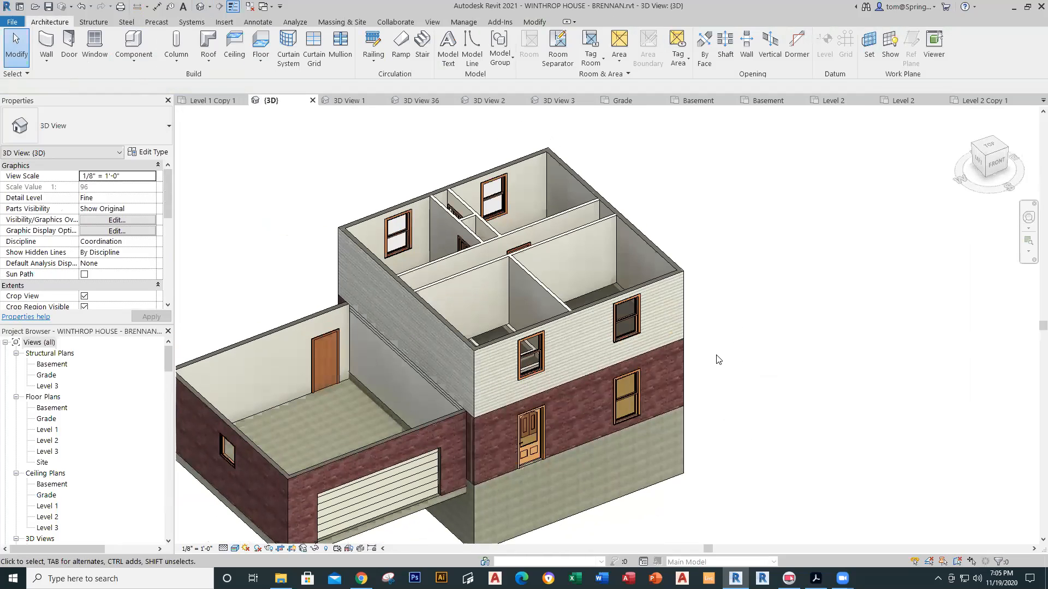
pyautogui.keyDown('shift'); pyautogui.moveTo(692, 240); pyautogui.dragTo(666, 190, button='middle'); pyautogui.keyUp('shift')
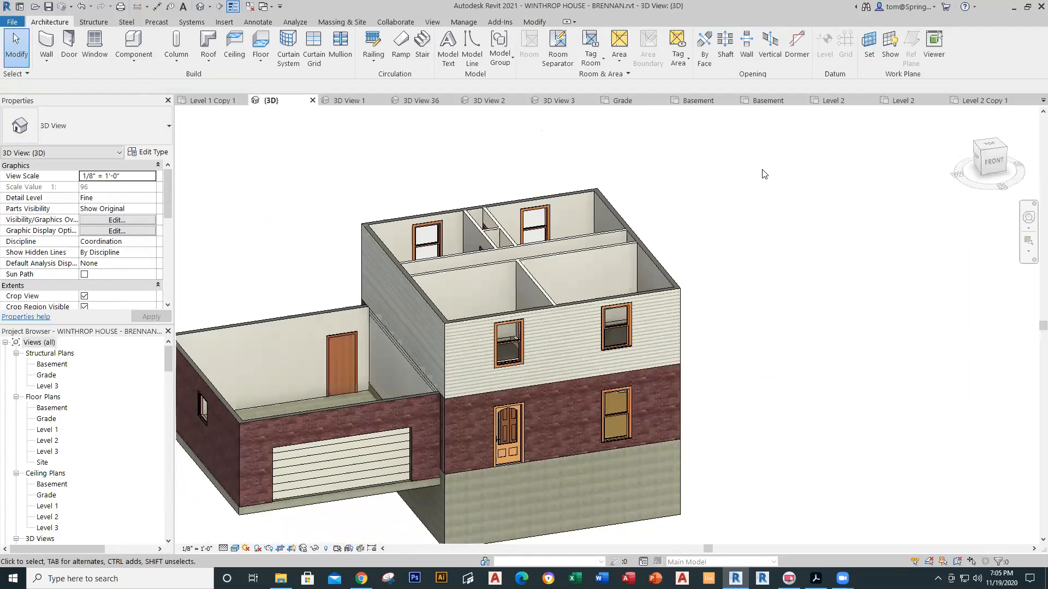
pyautogui.click(896, 102)
# Step: Start an architectural floor on Level 2 using the Wood Truss Joist 12" - Carpet Finish type
pyautogui.moveTo(579, 262); pyautogui.dragTo(662, 243, button='middle')
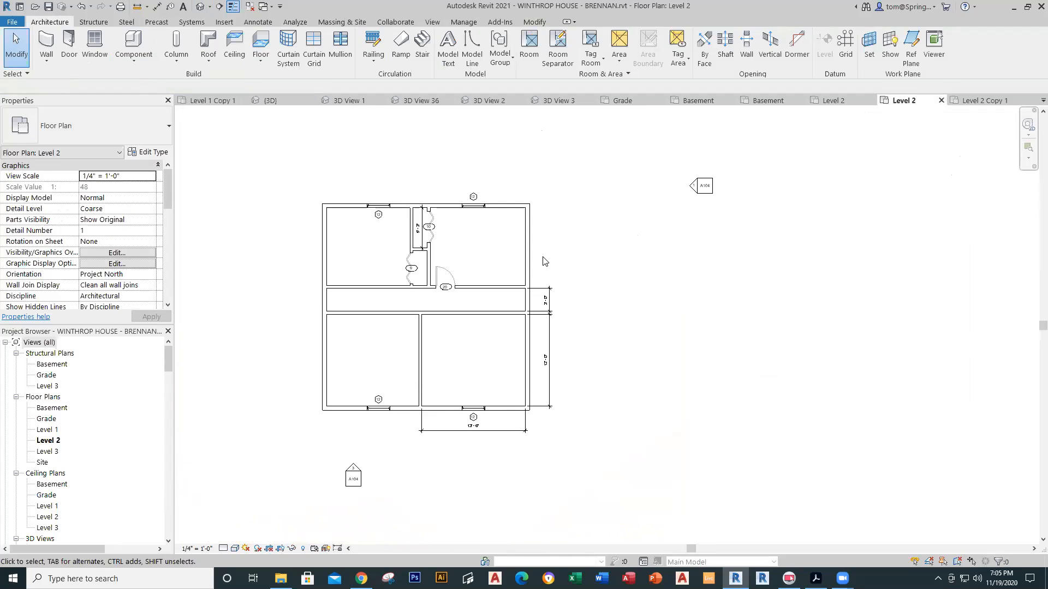
pyautogui.scroll(2, 545, 259)
pyautogui.moveTo(547, 259); pyautogui.dragTo(598, 266, button='middle')
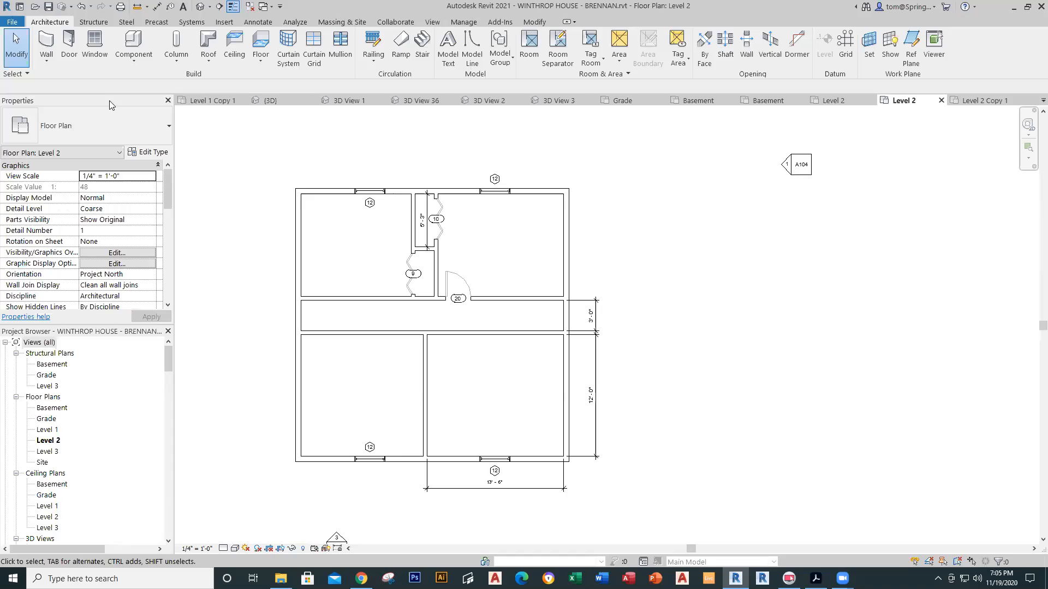
pyautogui.click(261, 63)
pyautogui.click(273, 83)
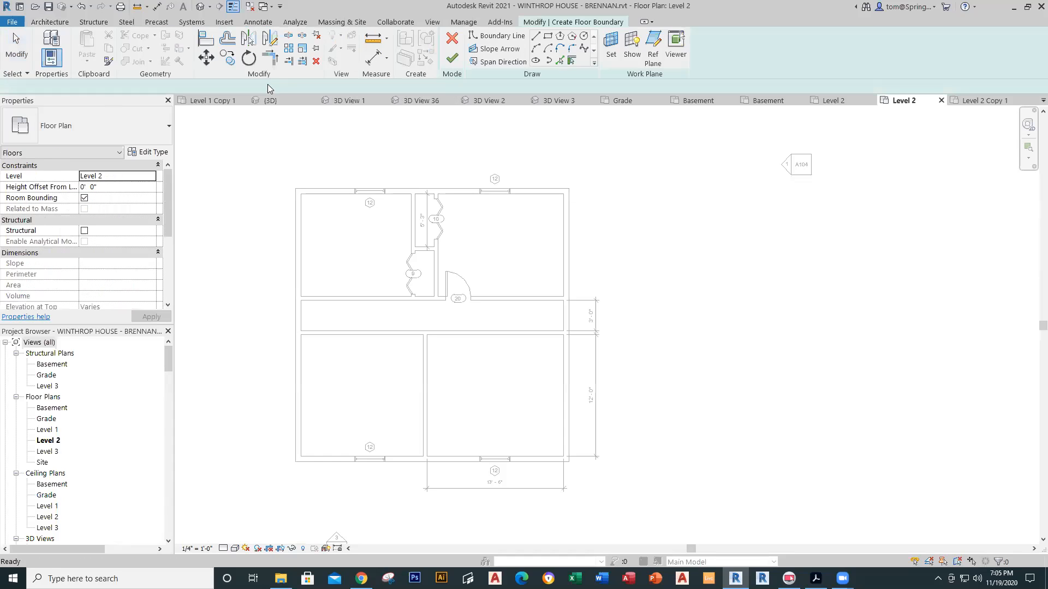
pyautogui.click(169, 127)
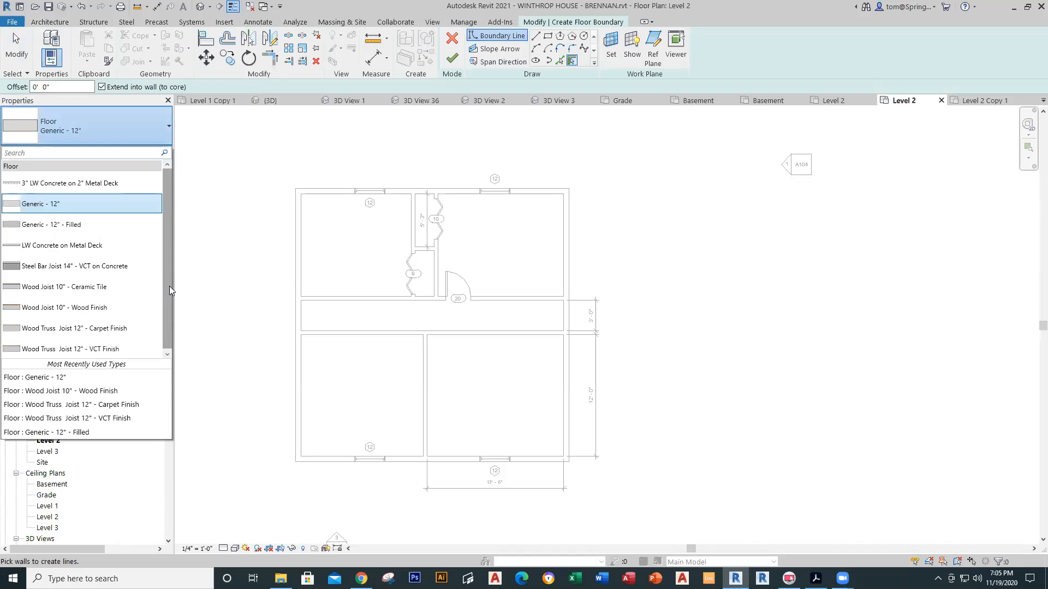
pyautogui.click(109, 328)
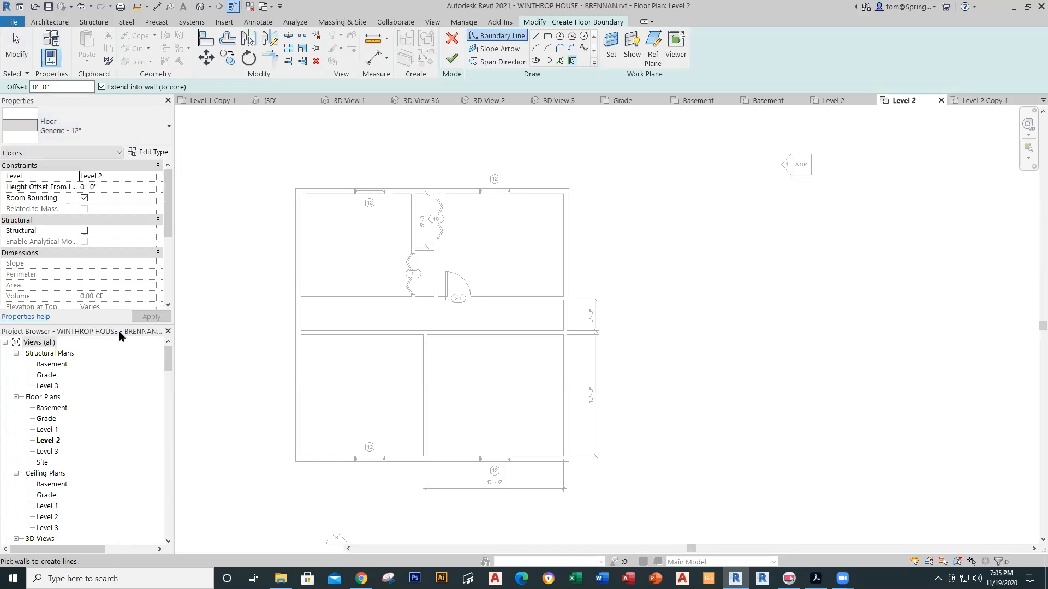
# Step: Sketch a rectangular boundary around the exterior walls and finish without attaching walls
pyautogui.click(548, 35)
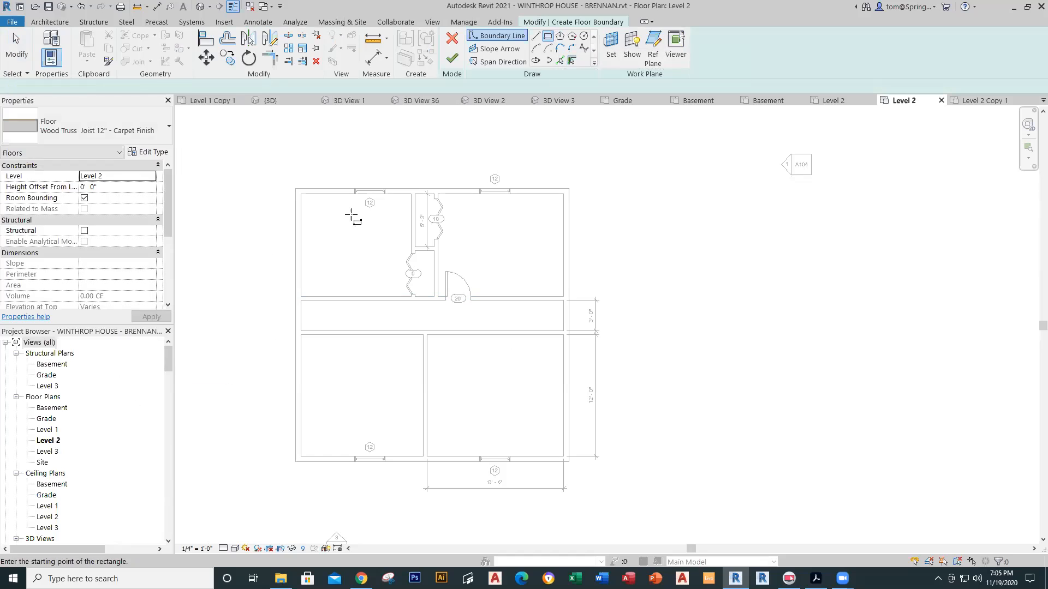
pyautogui.click(303, 195)
pyautogui.click(563, 452)
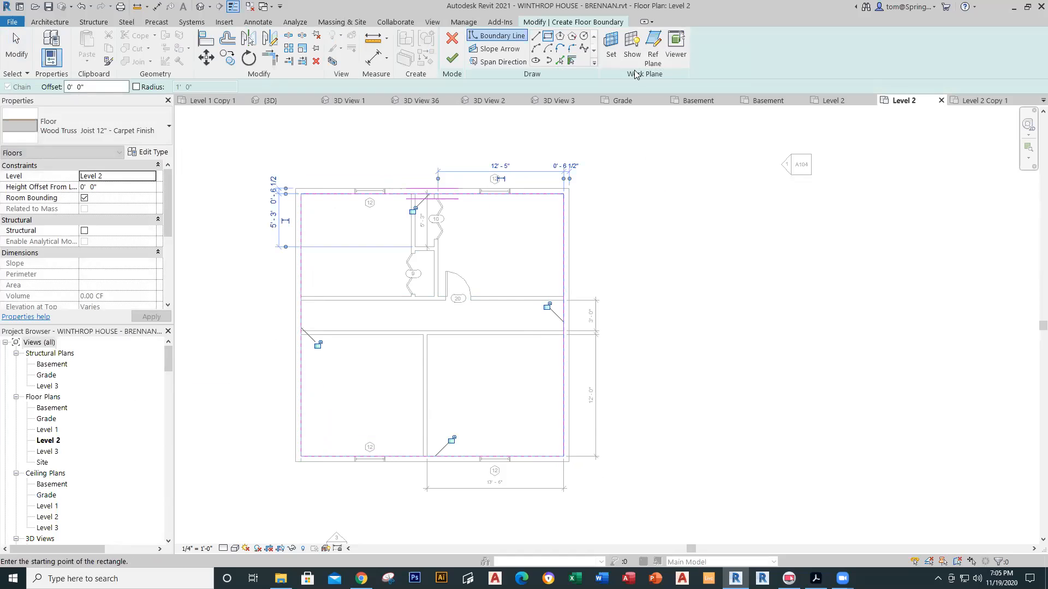
pyautogui.click(452, 58)
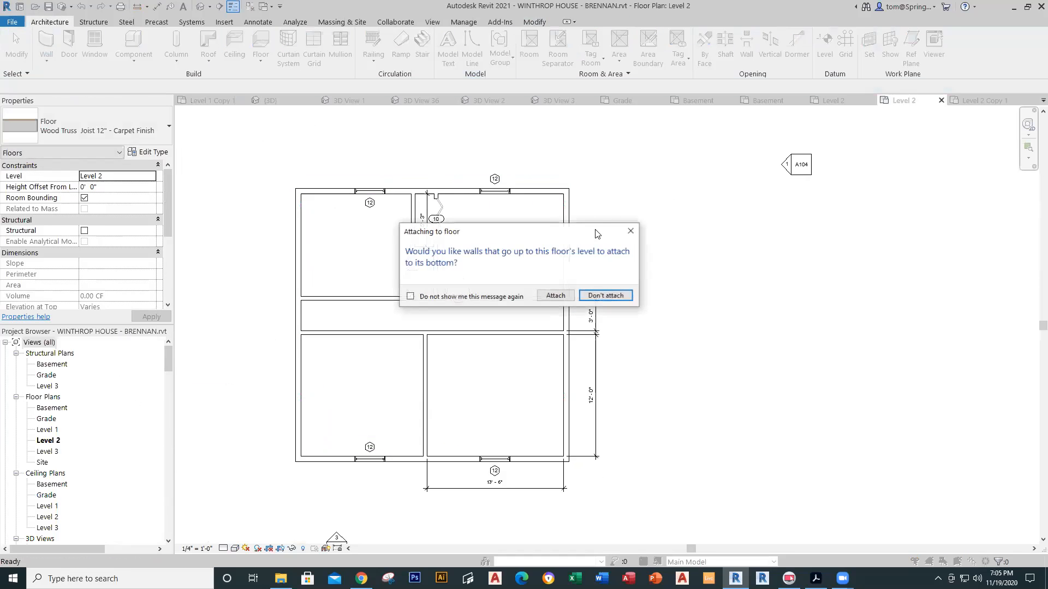
pyautogui.click(603, 296)
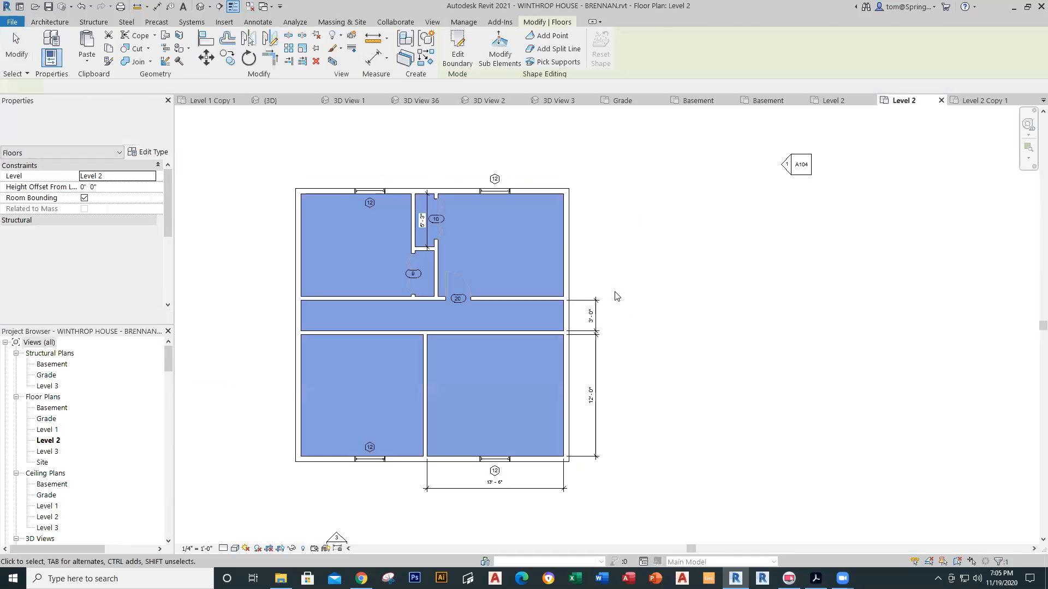
pyautogui.press('Escape')
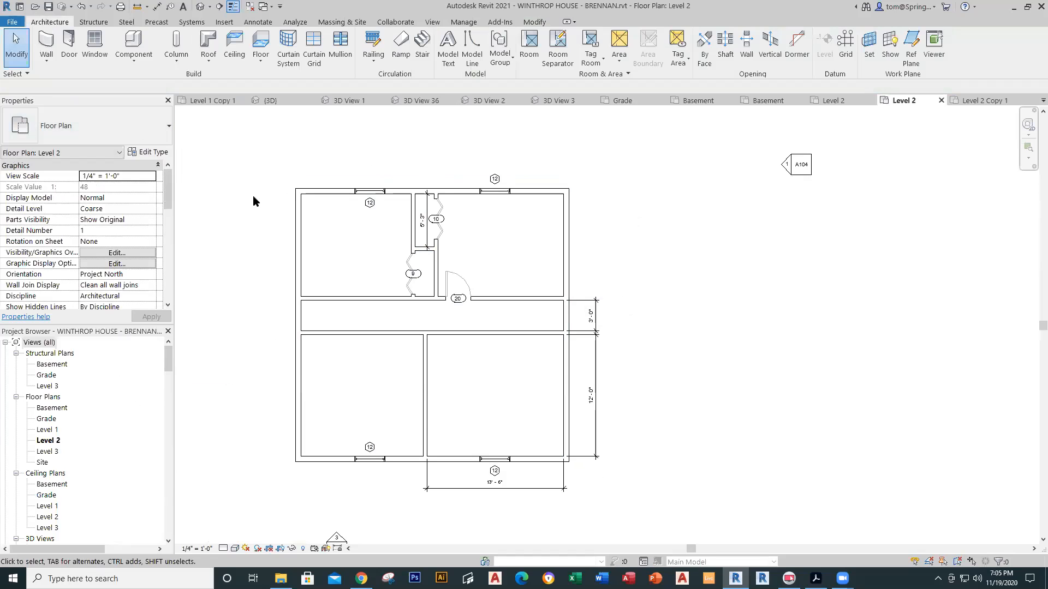
# Step: Open the default 3D view and orbit to locate the 4-1/2" interior partition wall
pyautogui.click(200, 6)
pyautogui.keyDown('shift'); pyautogui.moveTo(688, 241); pyautogui.dragTo(721, 347, button='middle'); pyautogui.keyUp('shift')
pyautogui.keyDown('shift'); pyautogui.moveTo(728, 419); pyautogui.dragTo(680, 243, button='middle'); pyautogui.keyUp('shift')
pyautogui.scroll(-2, 550, 345)
pyautogui.scroll(6, 521, 351)
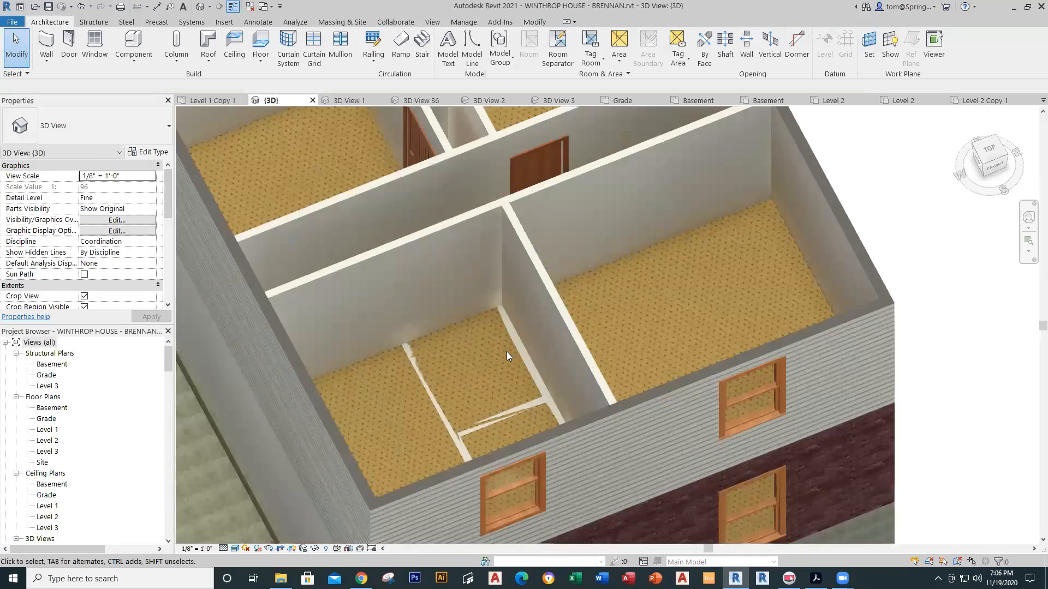
pyautogui.scroll(1, 516, 361)
pyautogui.click(526, 371)
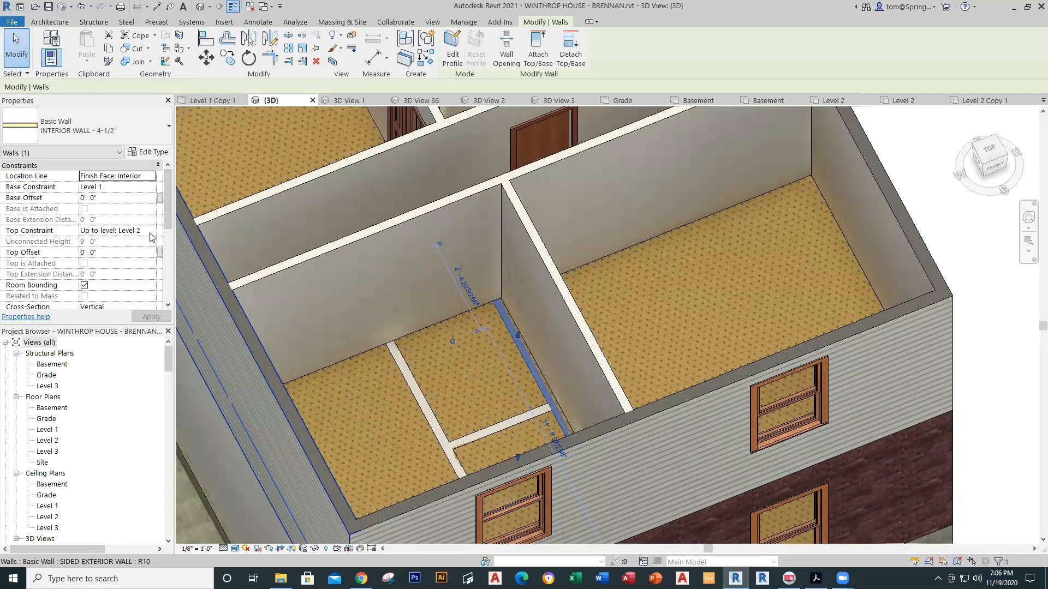
pyautogui.press('Escape')
pyautogui.keyDown('shift'); pyautogui.moveTo(602, 338); pyautogui.dragTo(469, 388, button='middle'); pyautogui.keyUp('shift')
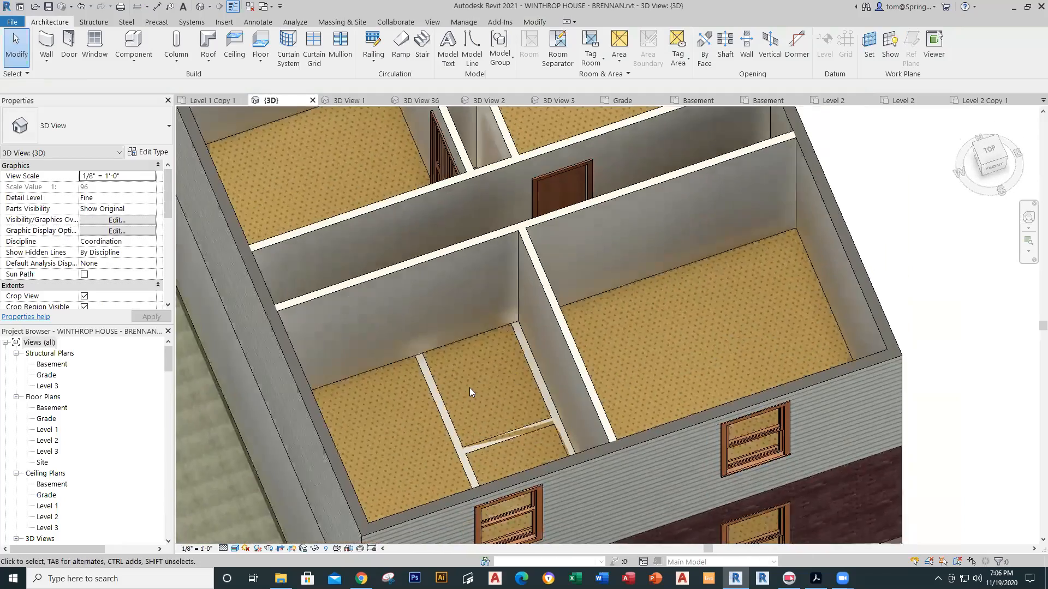
# Step: Try an 8" top offset on the partition wall, undoing the first attempt
pyautogui.click(538, 371)
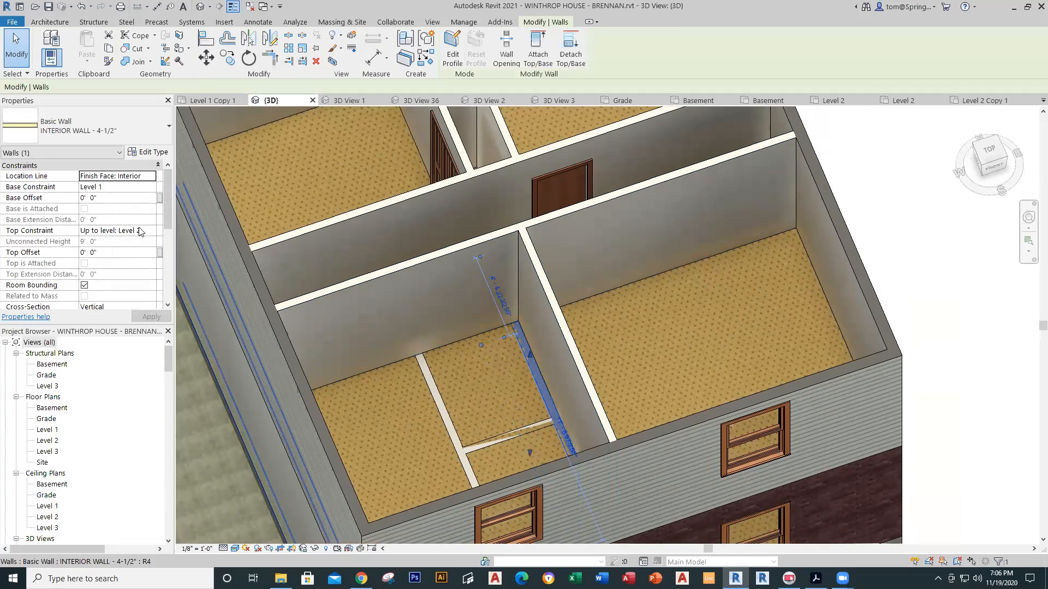
pyautogui.click(141, 254)
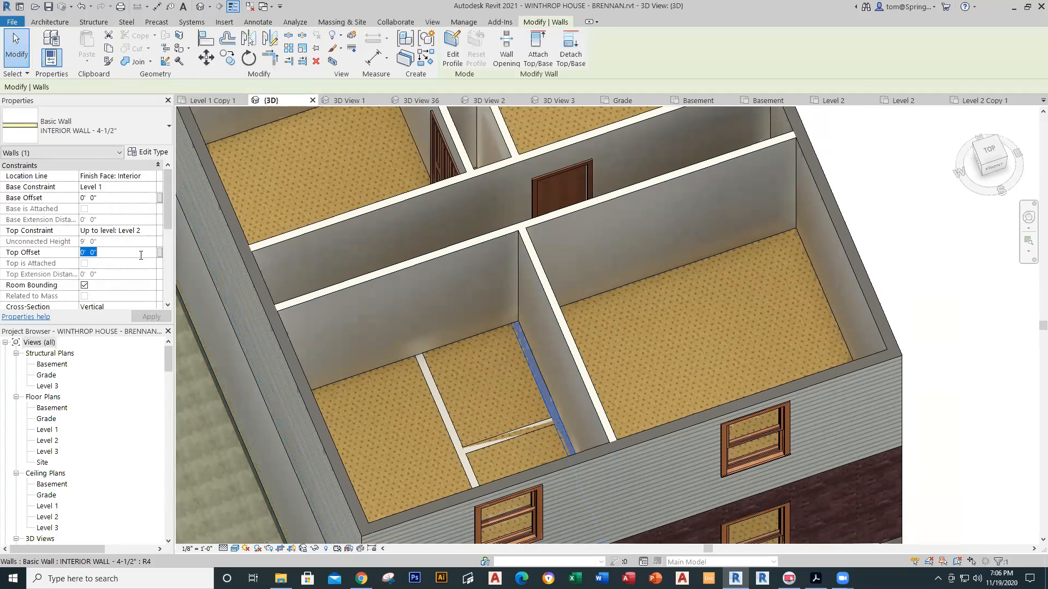
pyautogui.write('8')
pyautogui.press('Return')
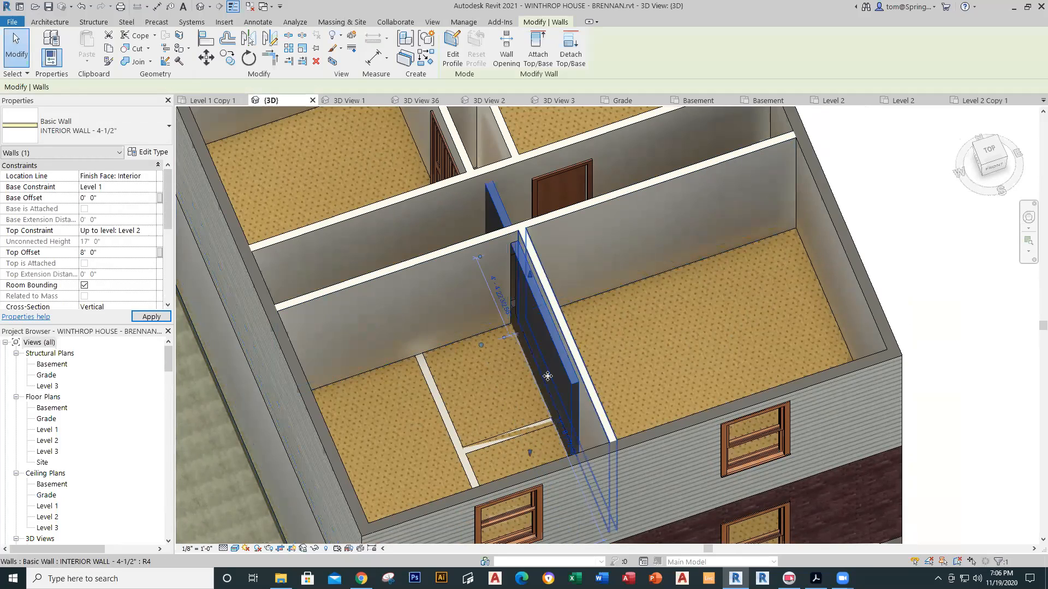
pyautogui.press('Escape')
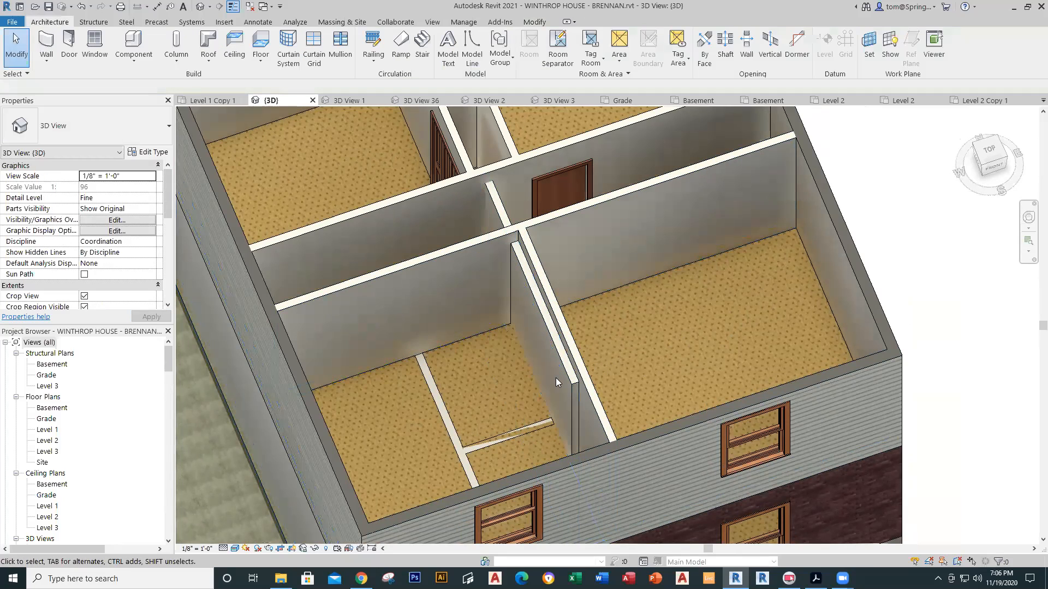
pyautogui.hotkey('ctrl', 'z')
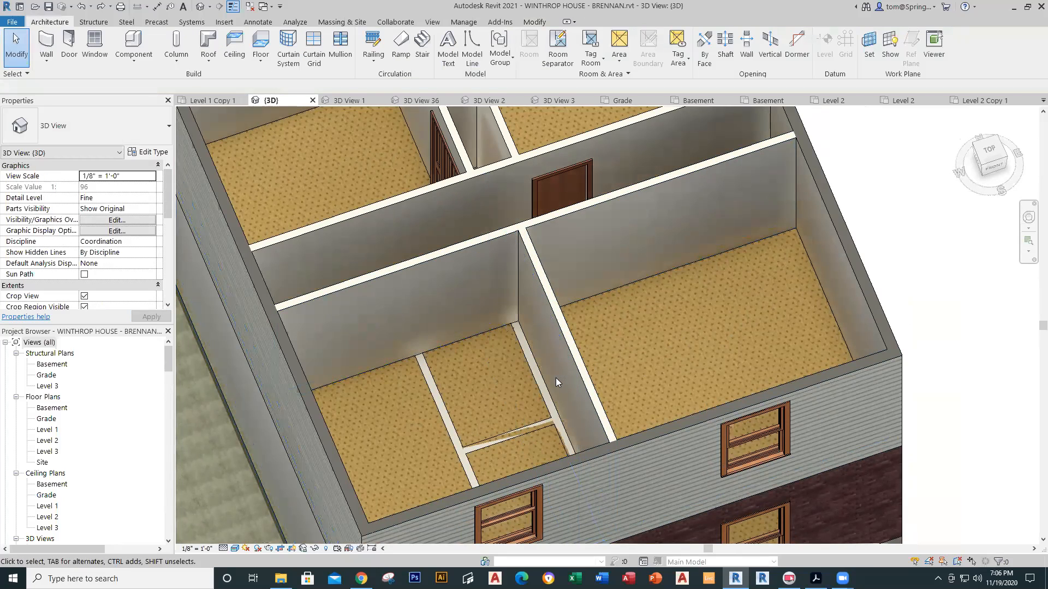
pyautogui.click(527, 378)
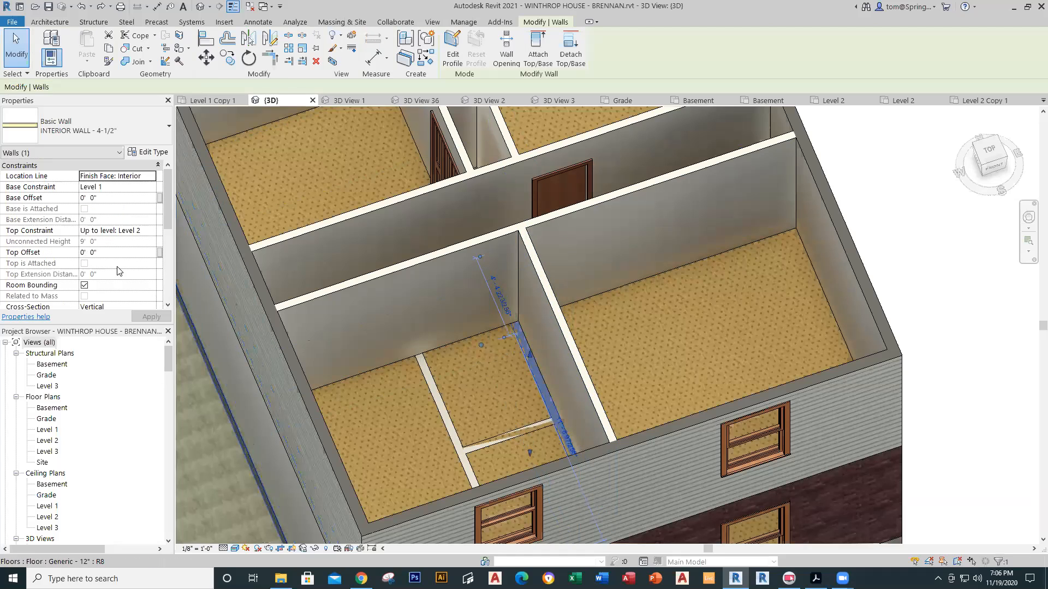
pyautogui.click(120, 252)
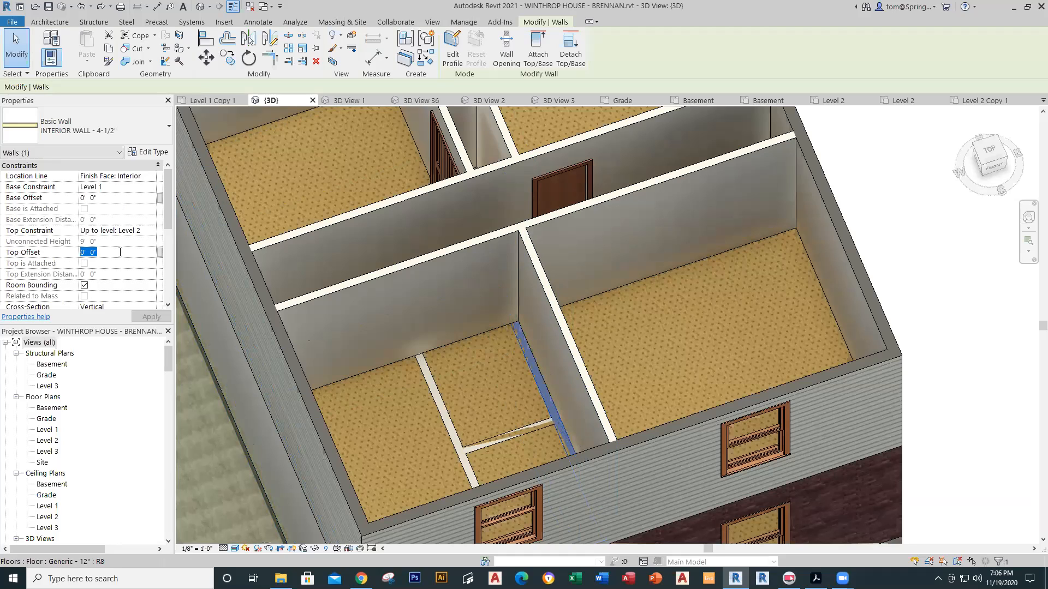
pyautogui.write('8')
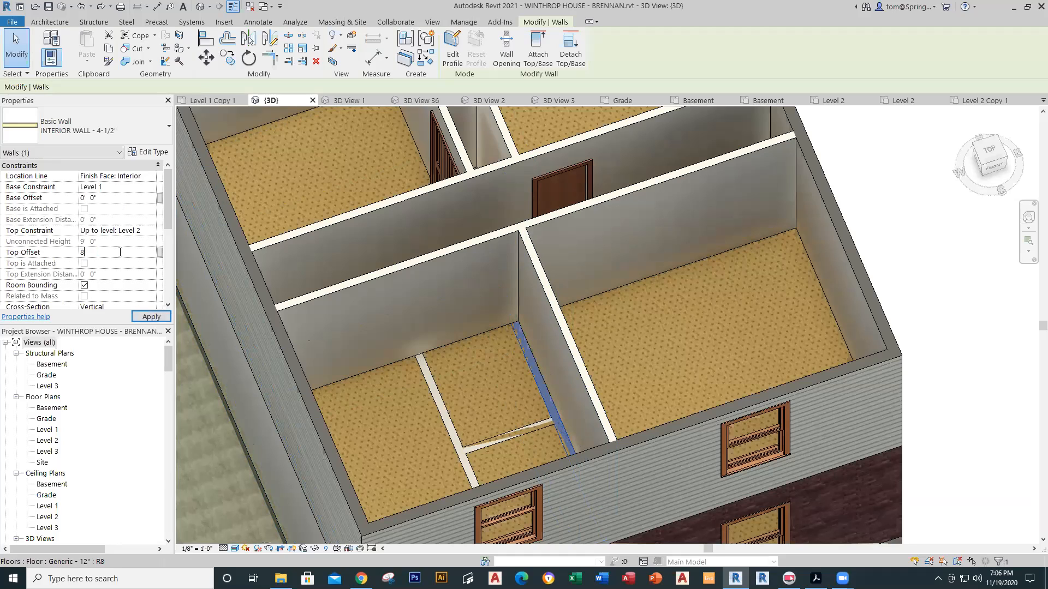
pyautogui.press('Return')
pyautogui.press('Escape')
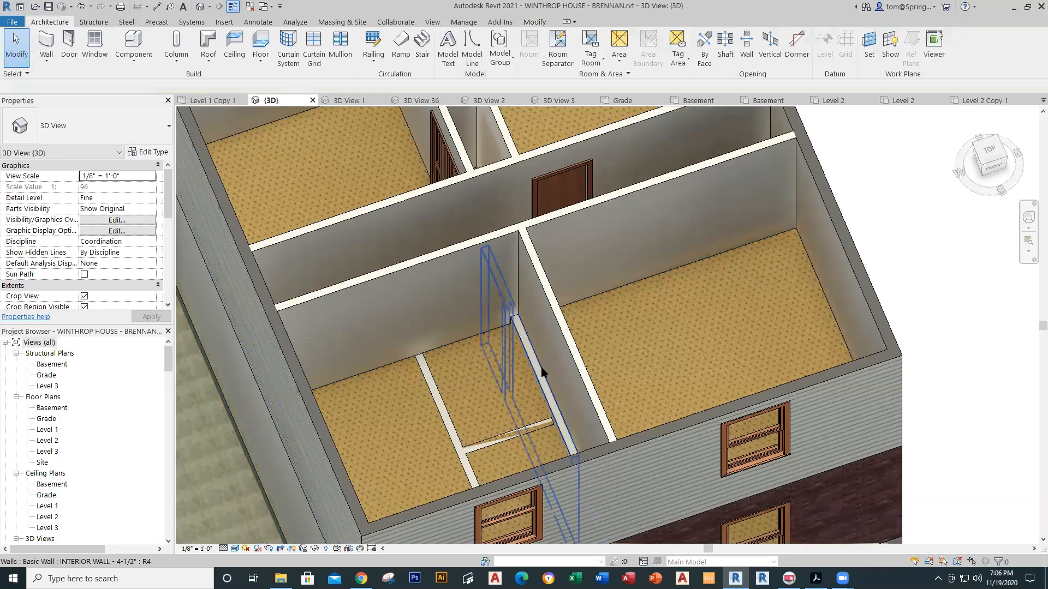
# Step: Set the partition wall's Top Offset to -8" so it sits below the floor
pyautogui.click(533, 380)
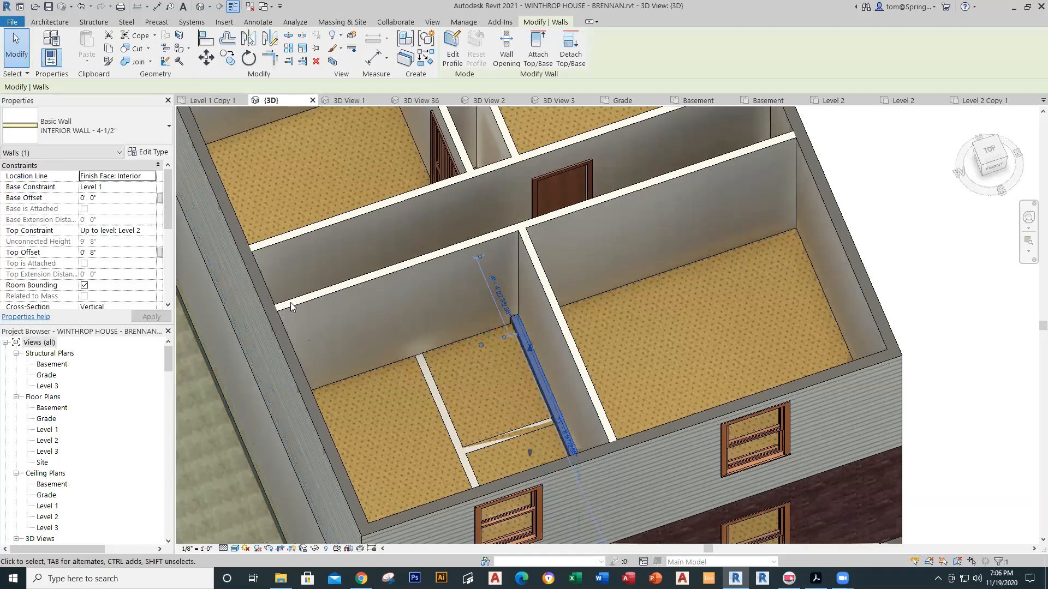
pyautogui.click(122, 251)
pyautogui.write('-8')
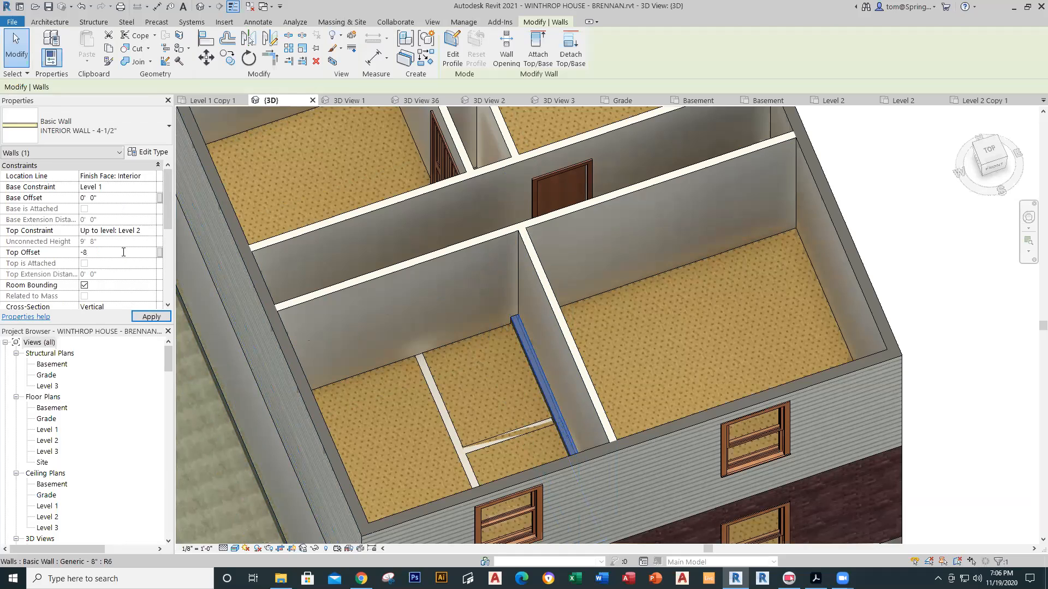
pyautogui.press('Return')
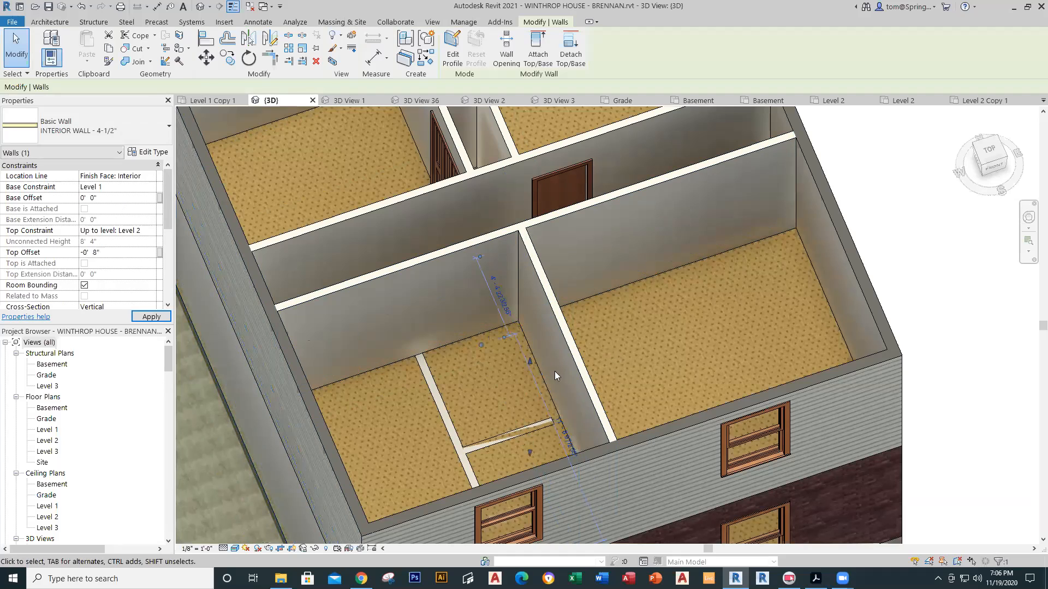
pyautogui.press('Escape')
pyautogui.moveTo(540, 430); pyautogui.dragTo(356, 273, button='middle')
# Step: Give the short interior wall a Top Offset of -0' 8"
pyautogui.click(333, 305)
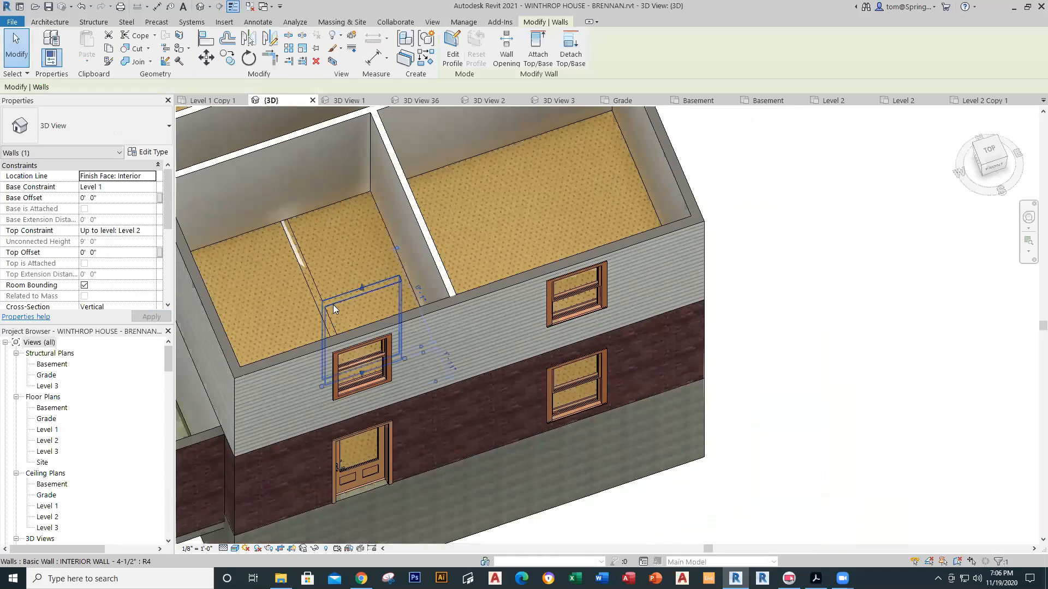
pyautogui.click(114, 254)
pyautogui.write('-8')
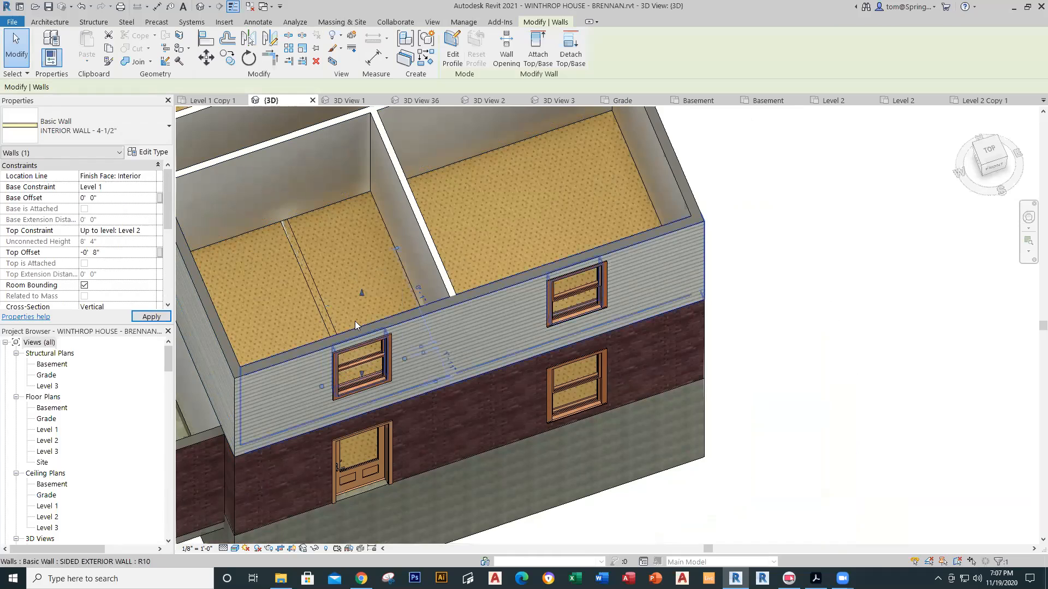
pyautogui.hotkey('ctrl', 'z')
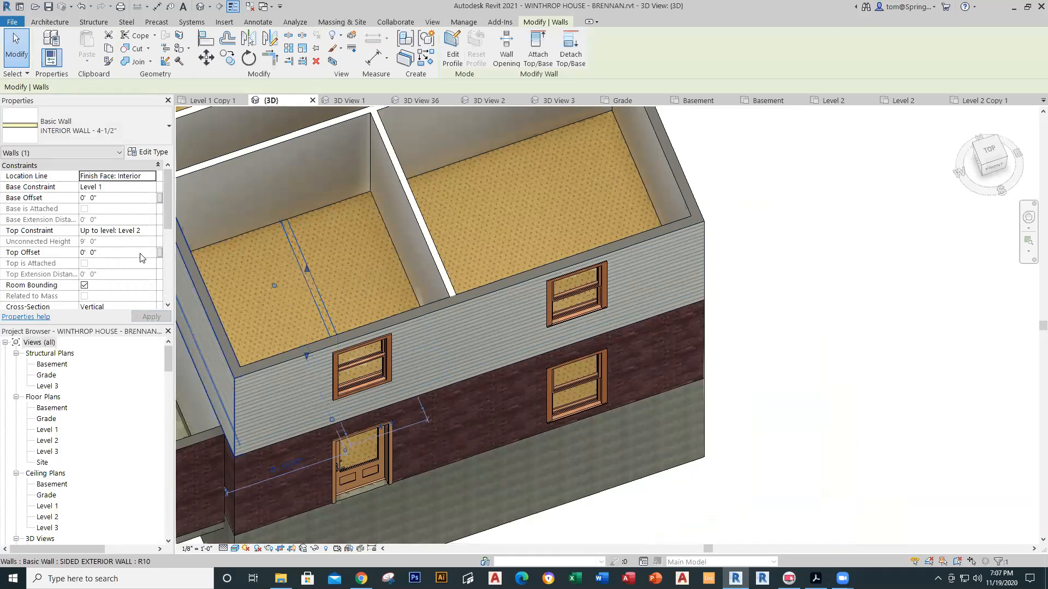
pyautogui.click(135, 253)
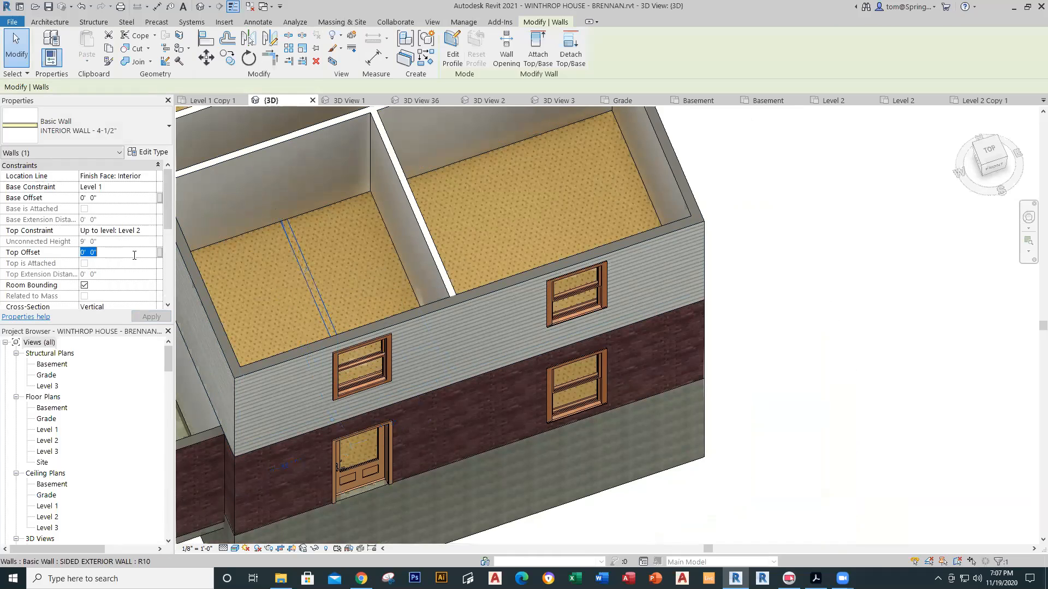
pyautogui.write("-0'  ")
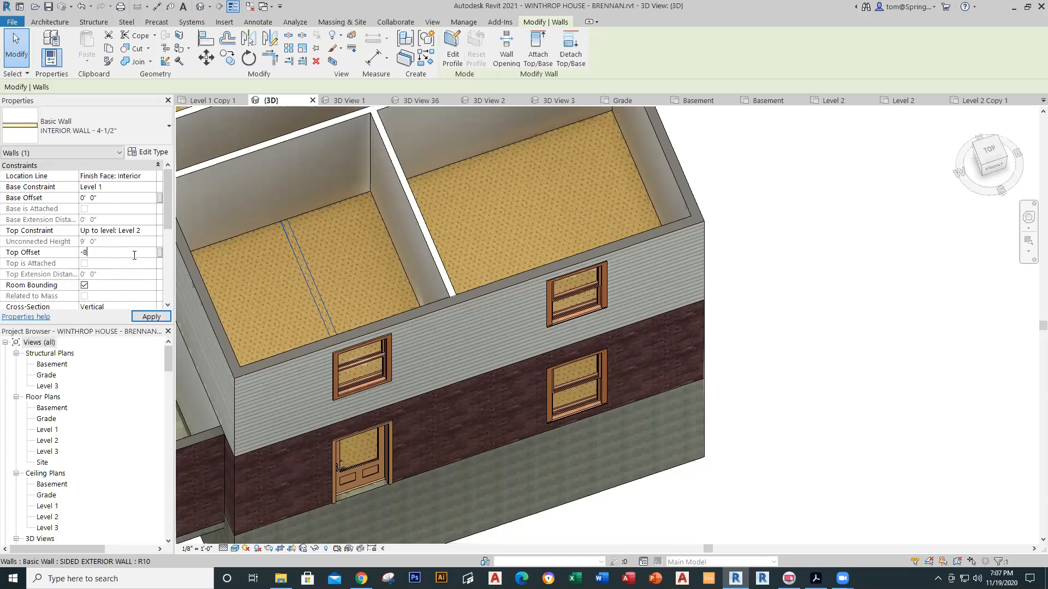
pyautogui.write('8"')
pyautogui.press('Return')
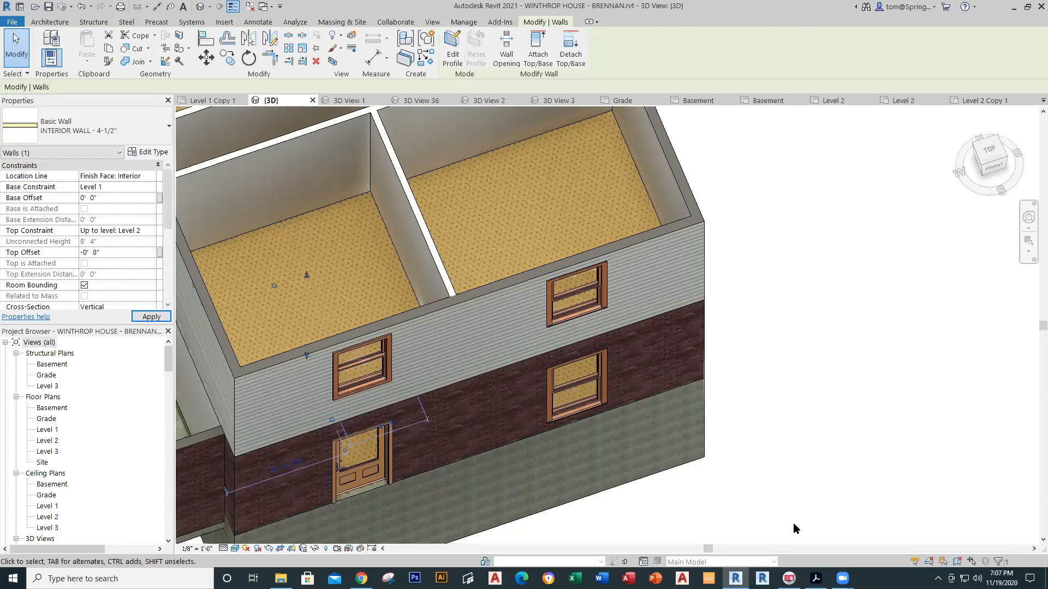
pyautogui.click(765, 489)
# Step: Set a second first-floor interior wall's Top Offset to -8" as well
pyautogui.scroll(-2, 765, 491)
pyautogui.keyDown('shift'); pyautogui.moveTo(484, 282); pyautogui.dragTo(484, 377, button='middle'); pyautogui.keyUp('shift')
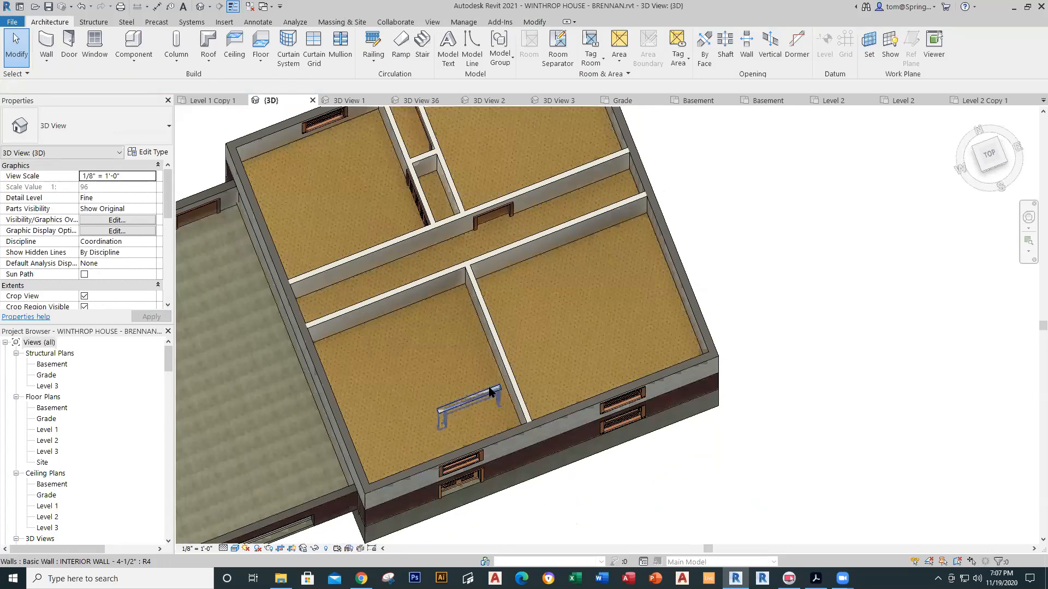
pyautogui.click(488, 390)
pyautogui.click(114, 252)
pyautogui.write('-8')
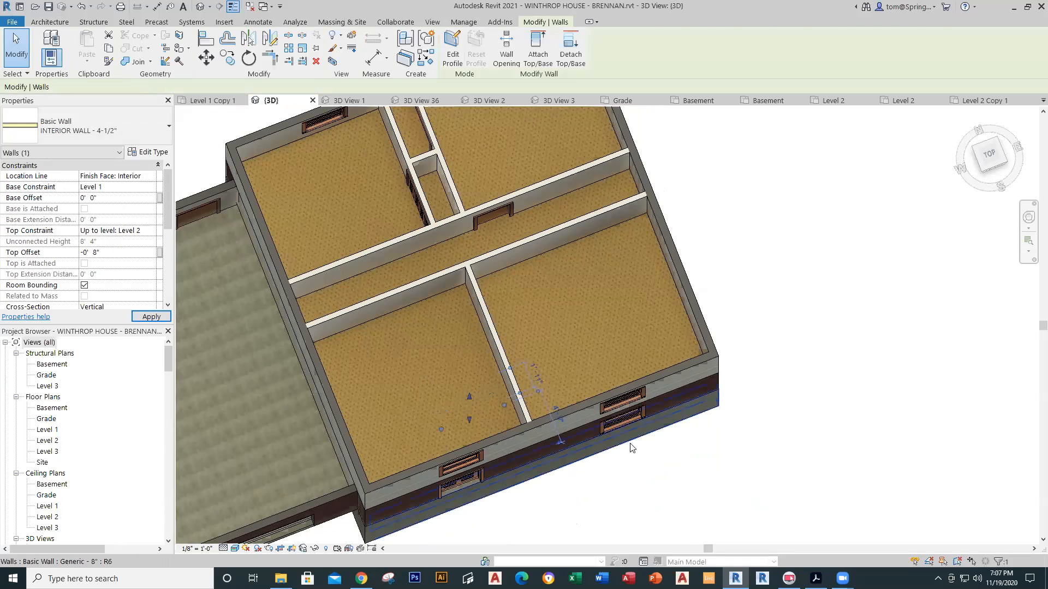
pyautogui.click(699, 441)
pyautogui.keyDown('shift'); pyautogui.moveTo(698, 441); pyautogui.dragTo(551, 224, button='middle'); pyautogui.keyUp('shift')
pyautogui.scroll(-1, 709, 296)
pyautogui.moveTo(709, 298)
pyautogui.mouseDown(button='middle')
pyautogui.moveTo(643, 225)
pyautogui.moveTo(728, 334)
pyautogui.moveTo(726, 307)
pyautogui.mouseUp(button='middle')
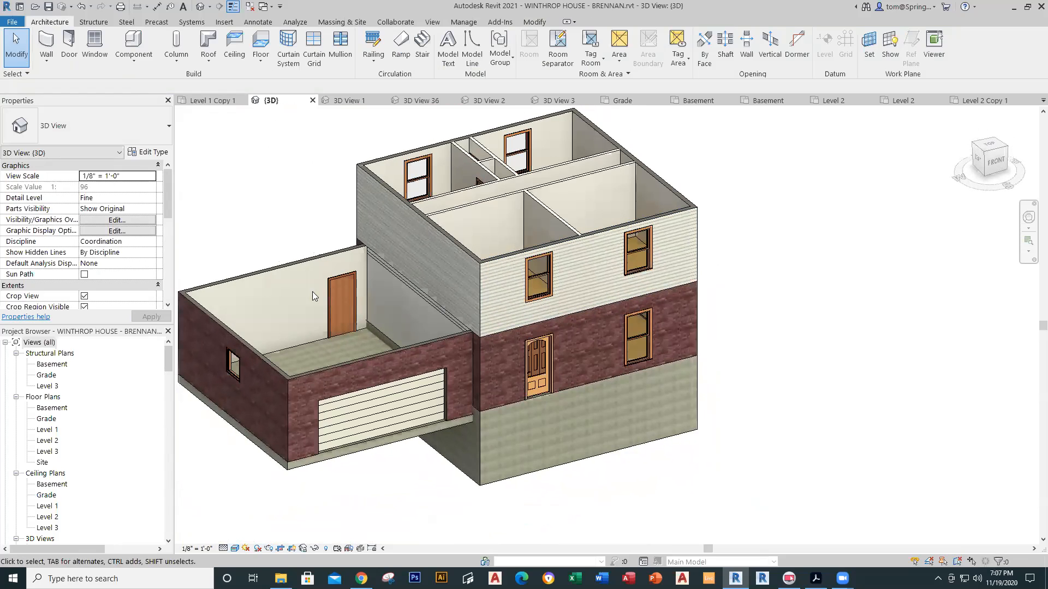
# Step: Enable the 3D view's Section Box and pull it back to cut away the house front
pyautogui.moveTo(167, 204); pyautogui.dragTo(165, 234)
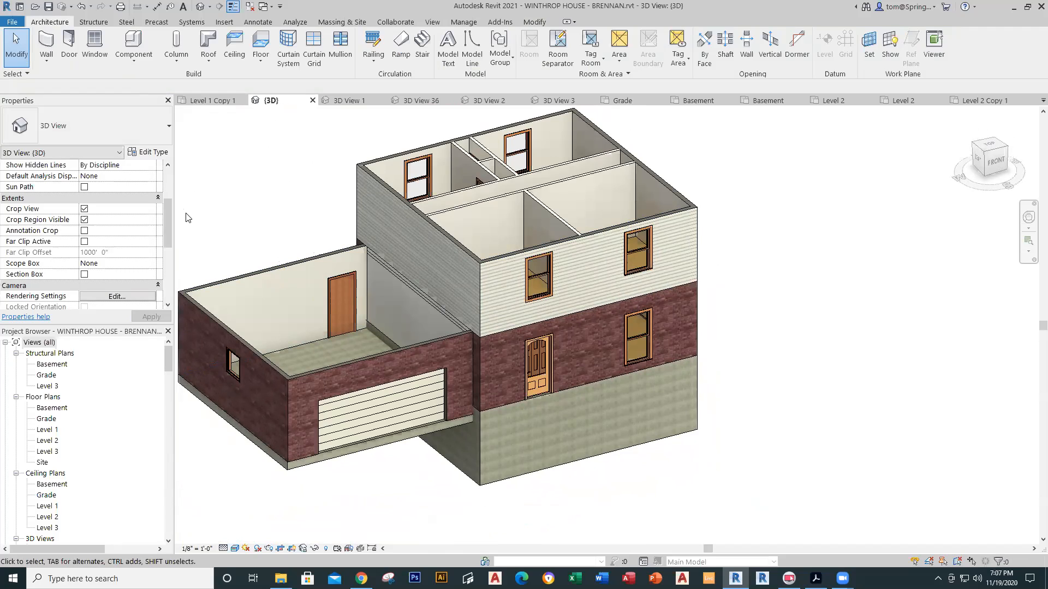
pyautogui.moveTo(169, 220); pyautogui.dragTo(168, 239)
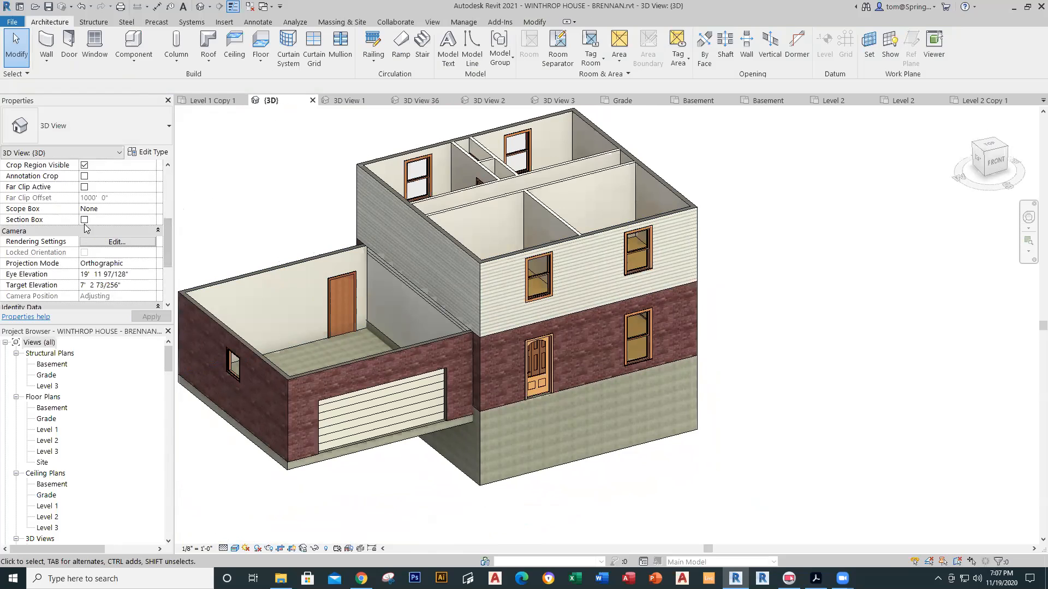
pyautogui.click(85, 221)
pyautogui.scroll(-3, 804, 446)
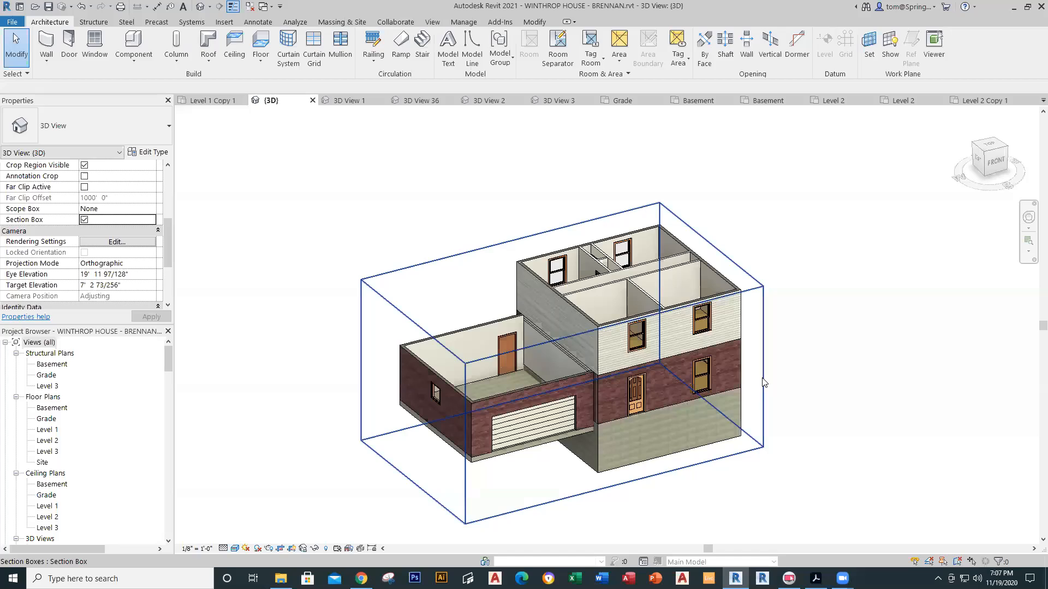
pyautogui.click(763, 382)
pyautogui.scroll(4, 682, 427)
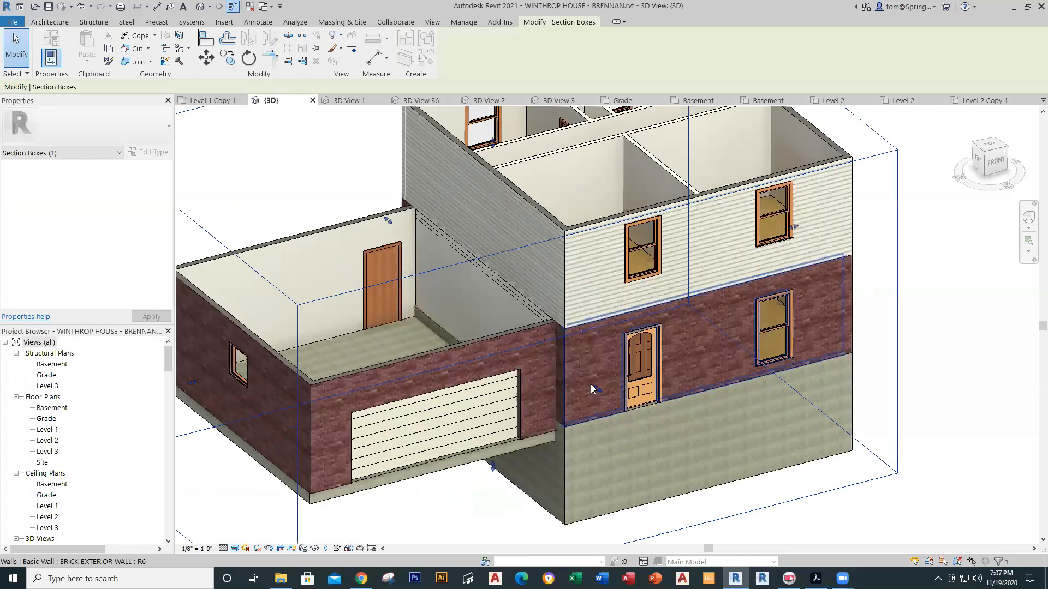
pyautogui.moveTo(593, 388); pyautogui.dragTo(578, 373)
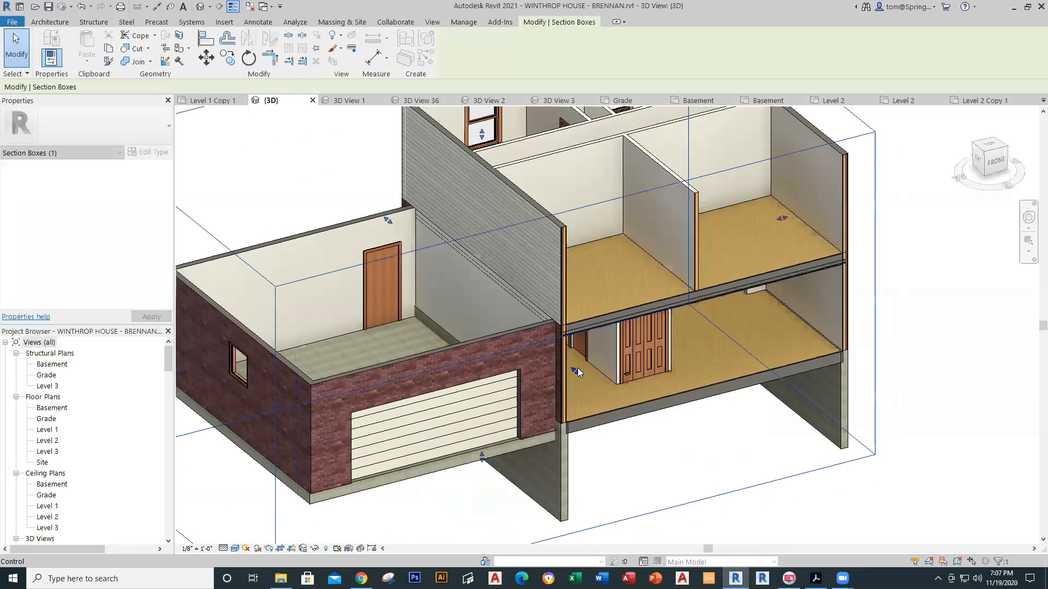
pyautogui.scroll(-2, 686, 480)
pyautogui.moveTo(665, 494); pyautogui.dragTo(588, 397, button='middle')
# Step: Turn the Section Box off and return to the Level 2 floor plan near the A104 marker
pyautogui.scroll(5, 523, 331)
pyautogui.scroll(-3, 522, 331)
pyautogui.scroll(-1, 603, 429)
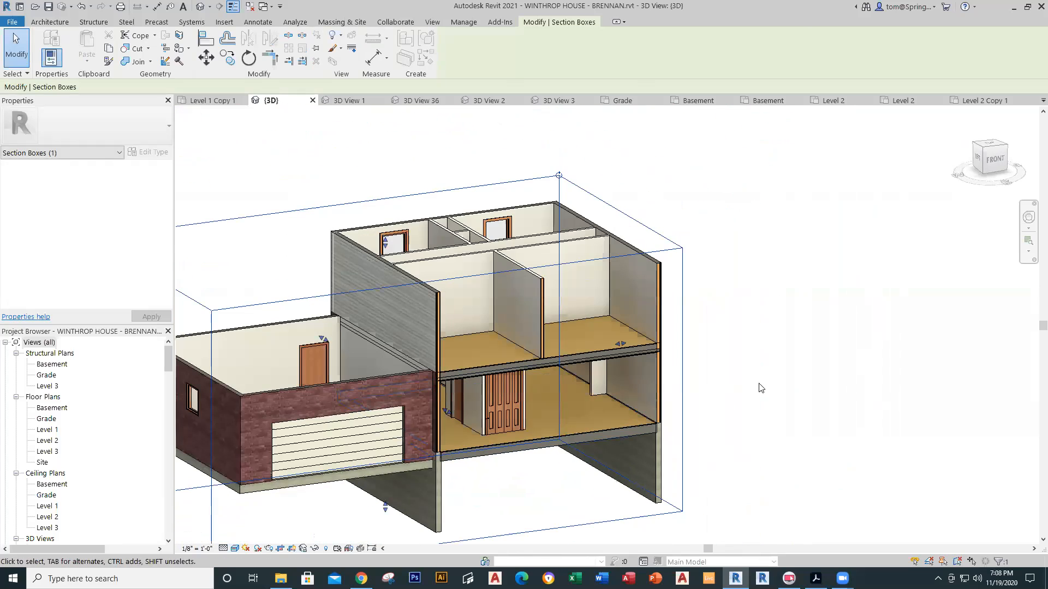
pyautogui.click(752, 416)
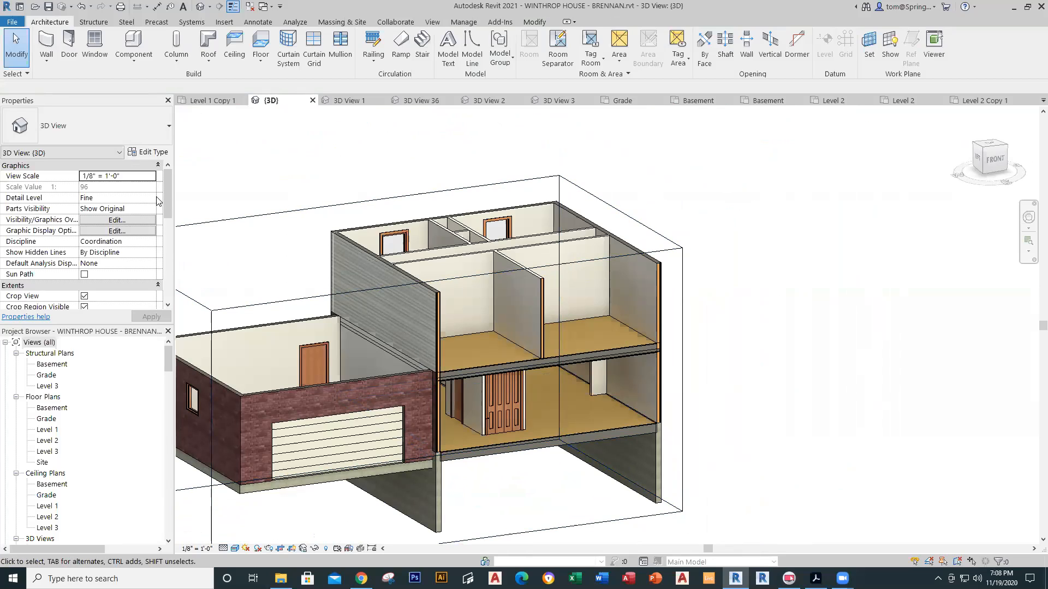
pyautogui.scroll(-3, 168, 196)
pyautogui.scroll(4, 166, 232)
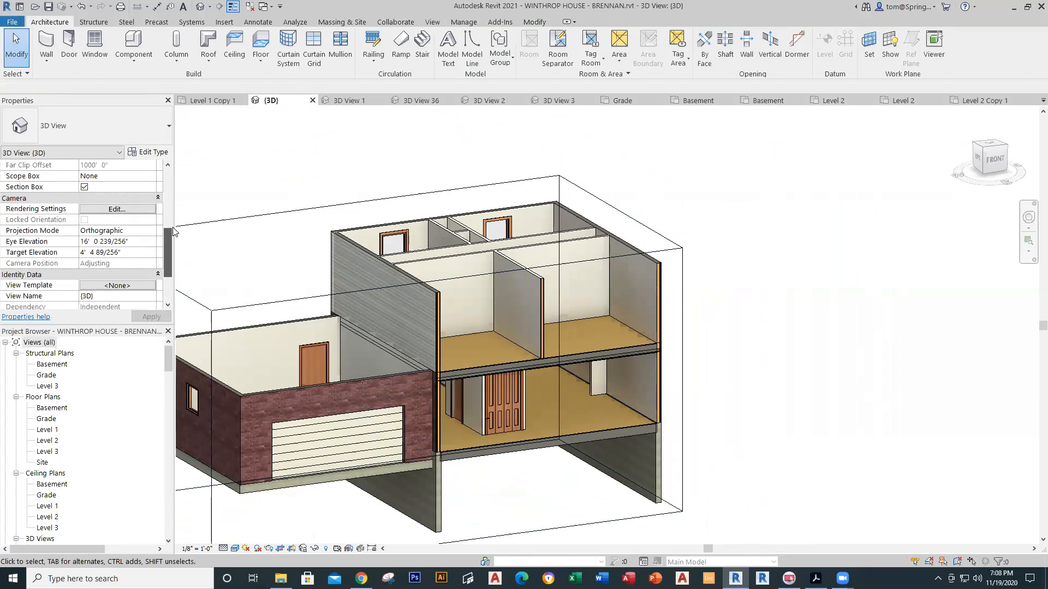
pyautogui.click(84, 230)
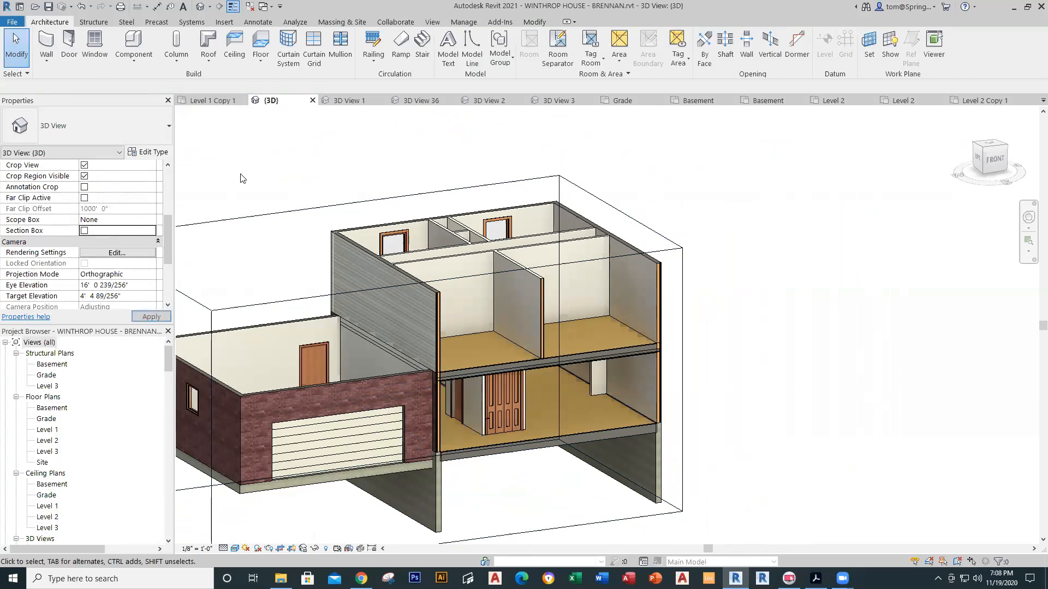
pyautogui.scroll(-2, 430, 213)
pyautogui.moveTo(635, 232); pyautogui.dragTo(636, 313, button='middle')
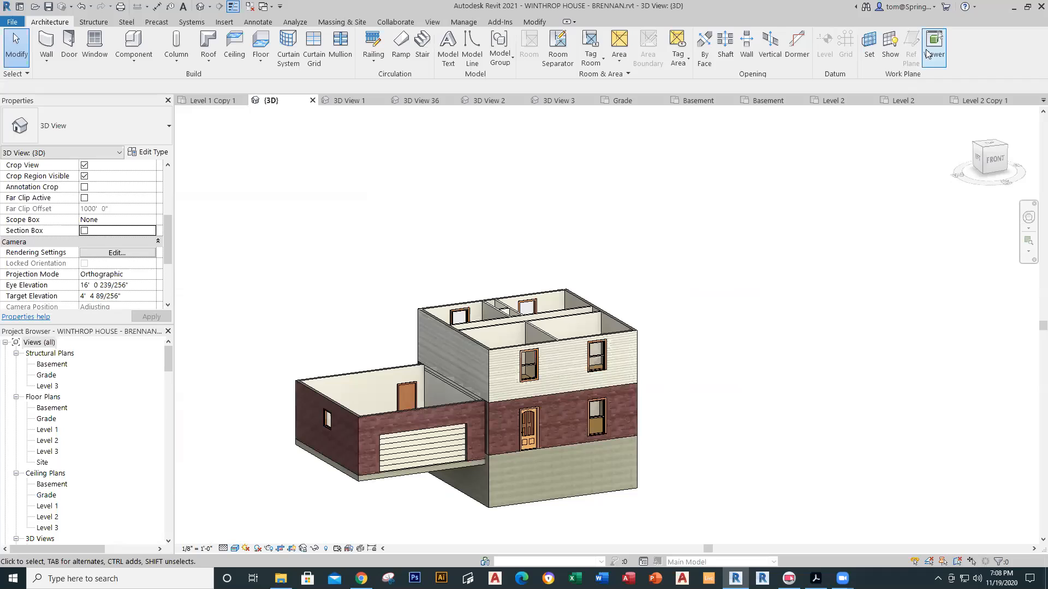
pyautogui.click(905, 100)
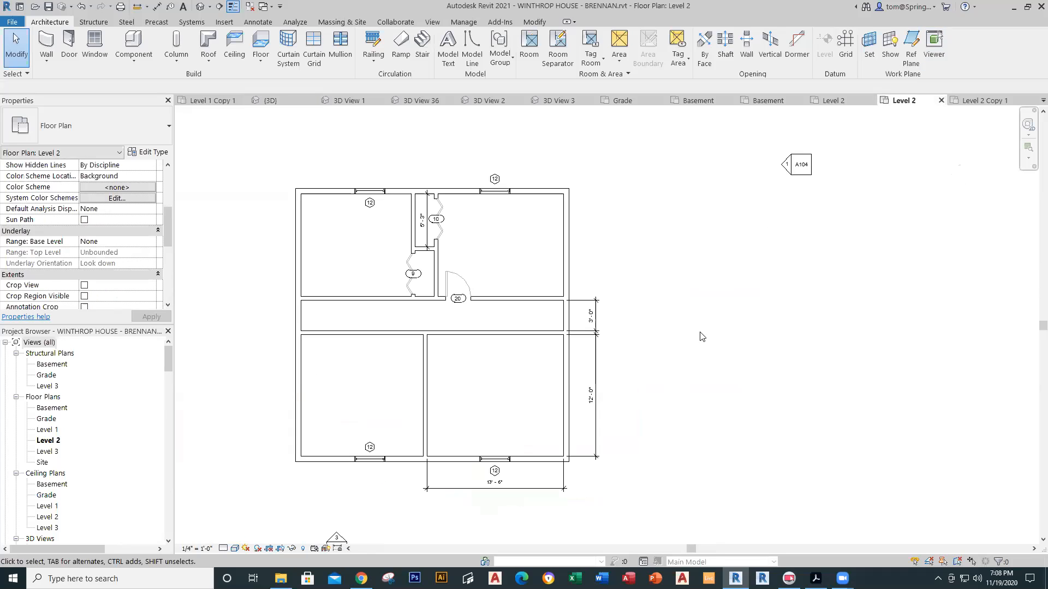
pyautogui.moveTo(646, 301); pyautogui.dragTo(706, 252, button='middle')
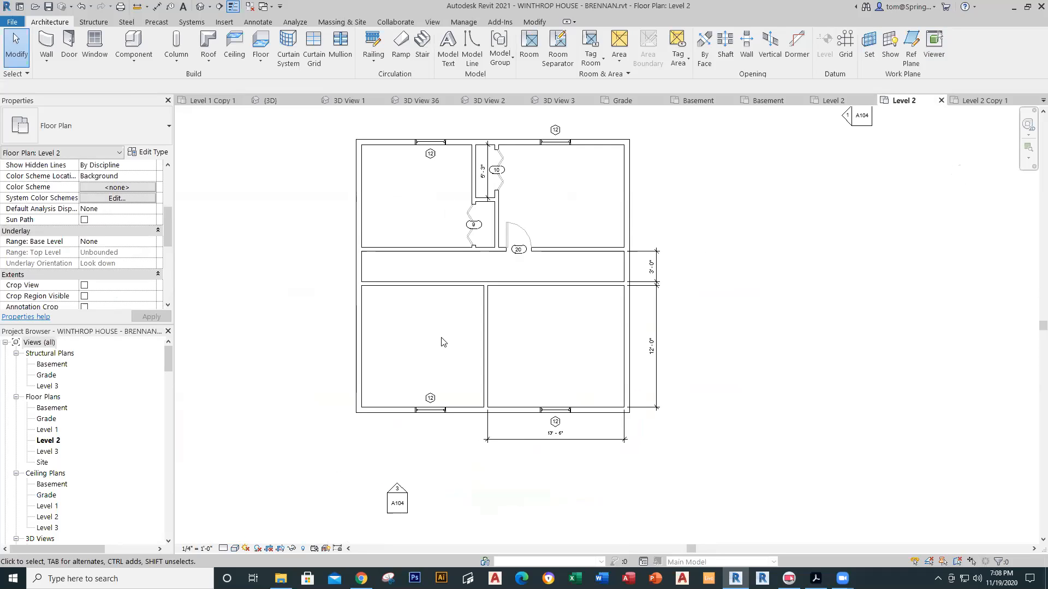
pyautogui.click(981, 101)
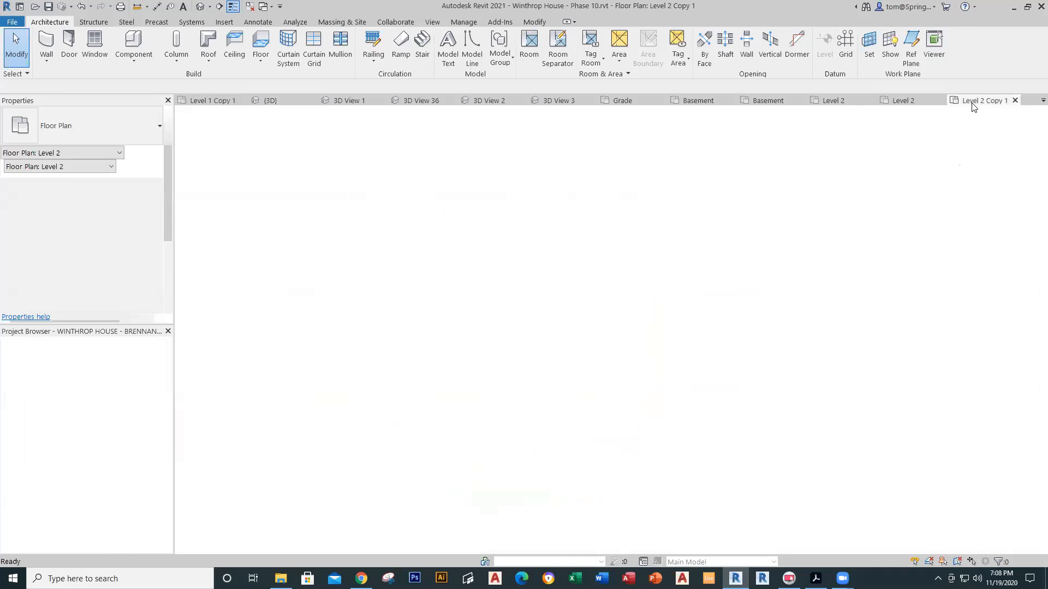
pyautogui.scroll(5, 617, 333)
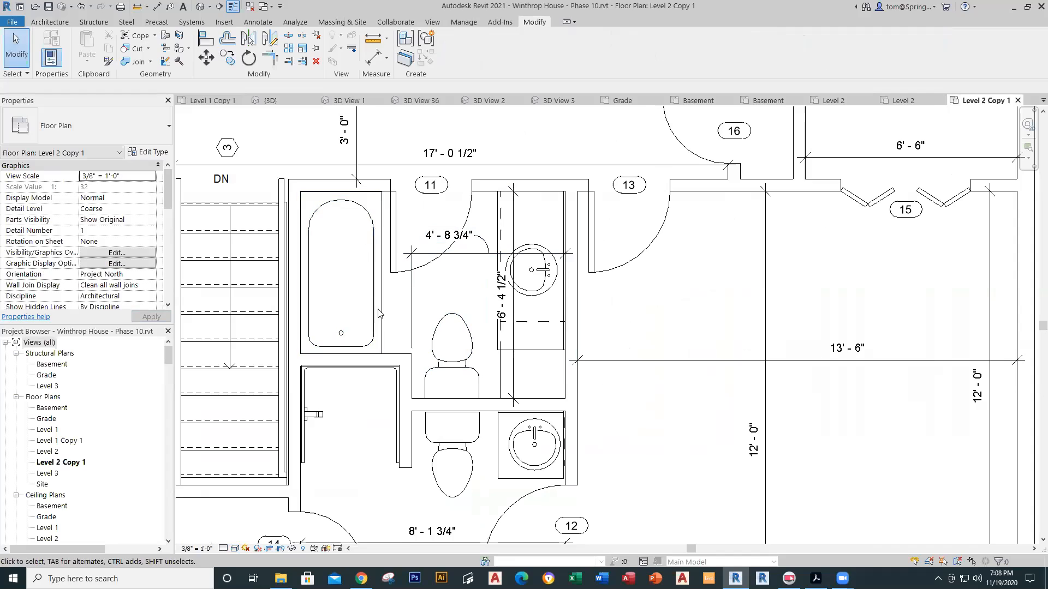
pyautogui.scroll(-3, 398, 349)
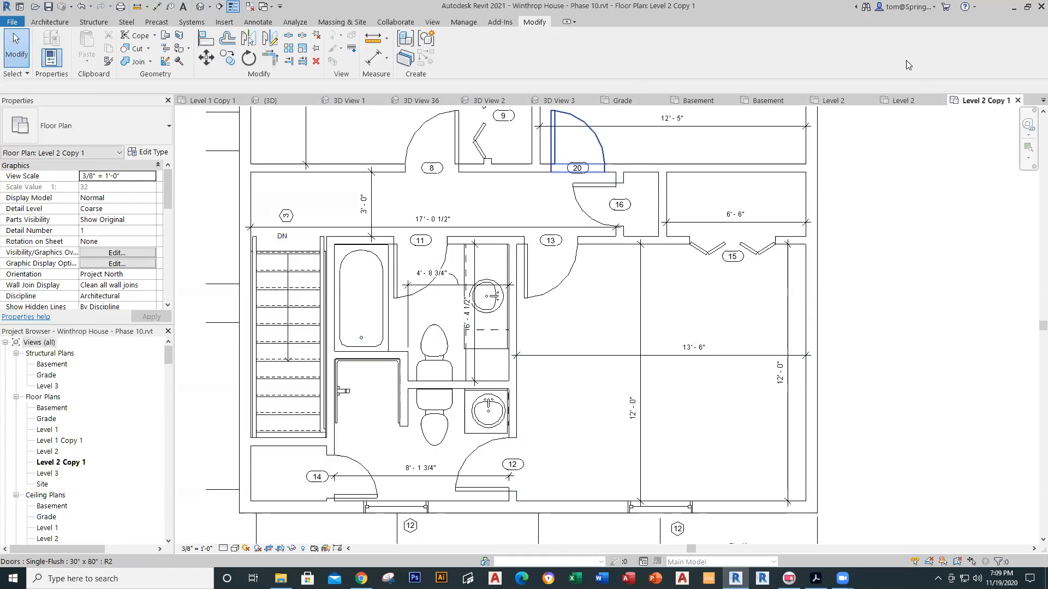
pyautogui.click(898, 102)
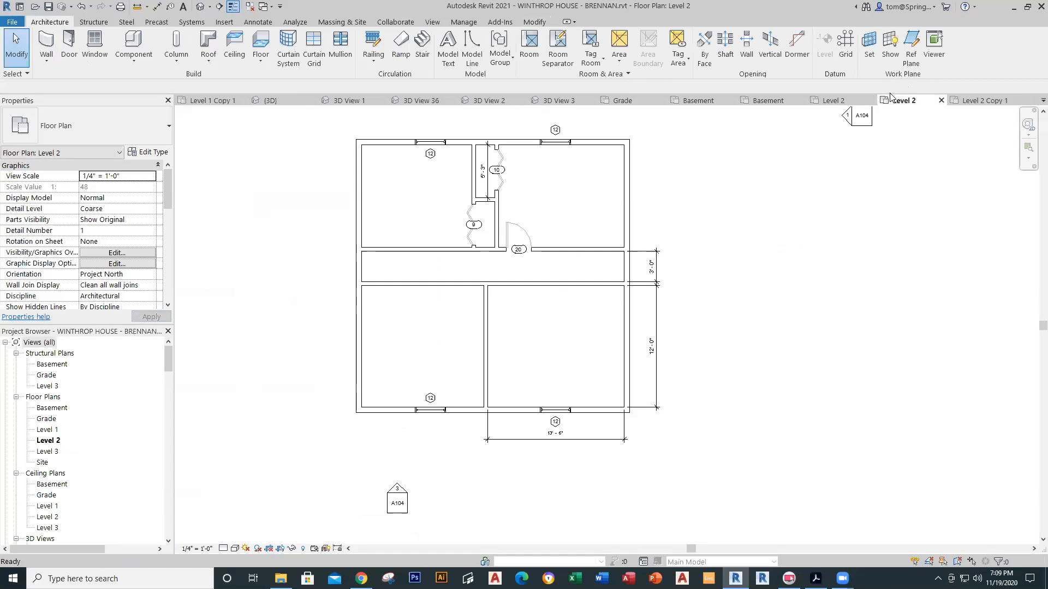
# Step: Draw a horizontal interior wall from the lower middle wall to the left exterior wall
pyautogui.click(46, 60)
pyautogui.click(65, 80)
pyautogui.click(485, 366)
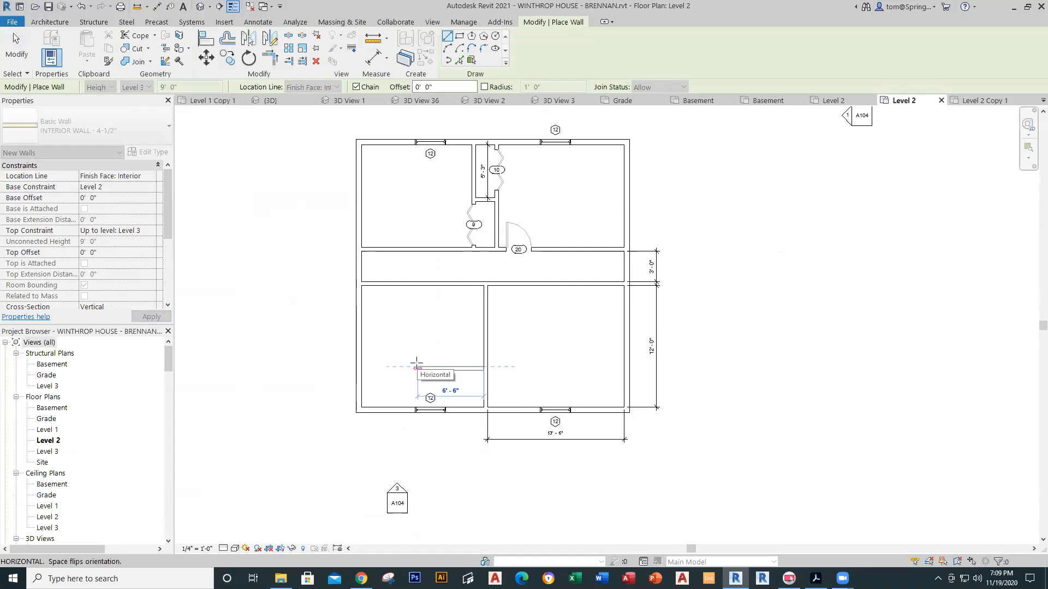
pyautogui.click(361, 366)
pyautogui.press('Escape')
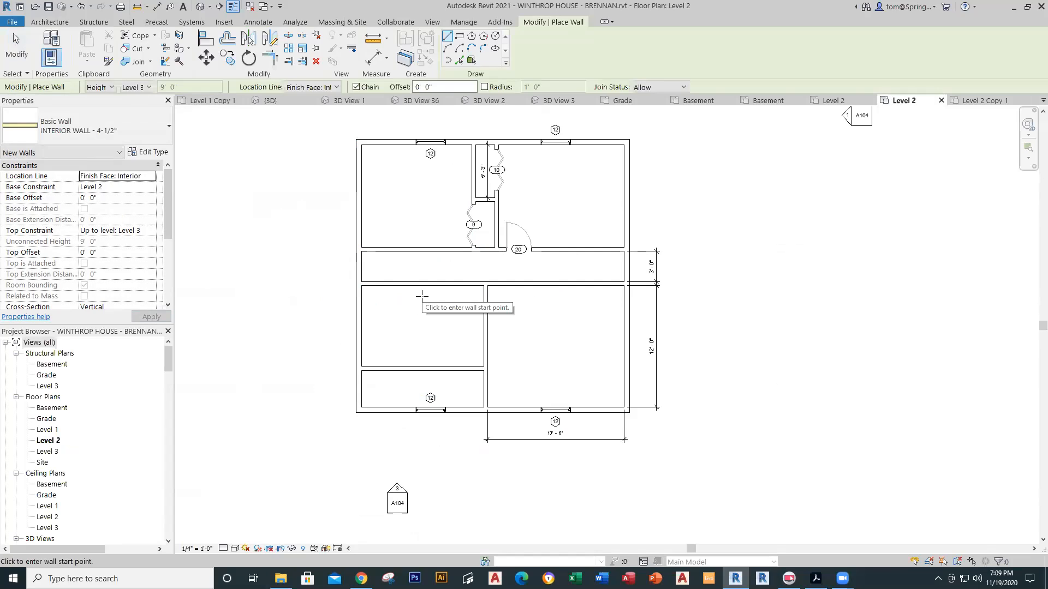
# Step: Add a vertical wall to the bottom exterior wall, setting the room width to 8' - 1 3/4"
pyautogui.click(396, 285)
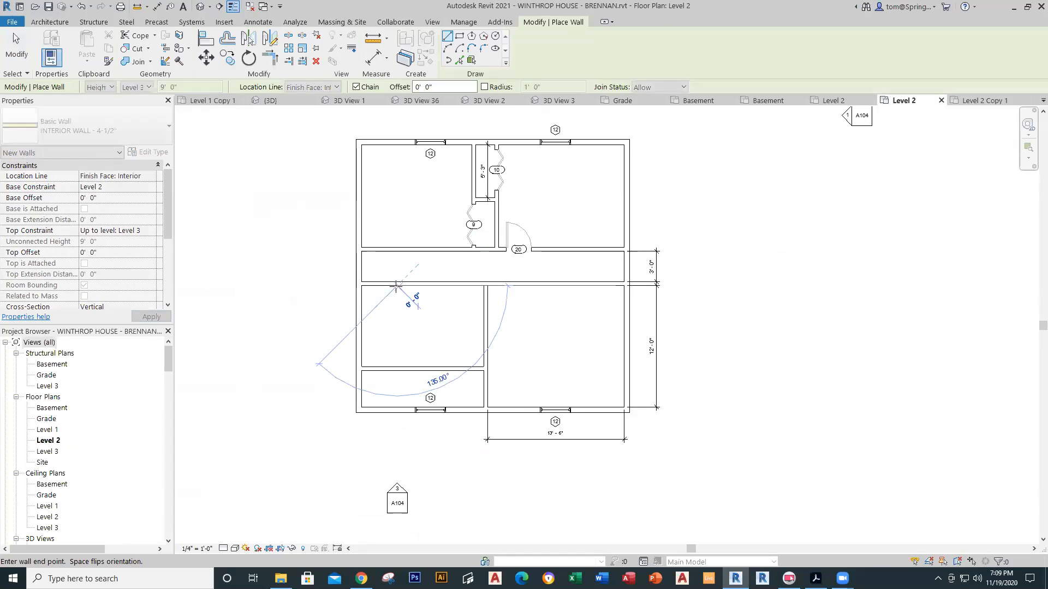
pyautogui.click(398, 413)
pyautogui.press('Escape')
pyautogui.press('Escape')
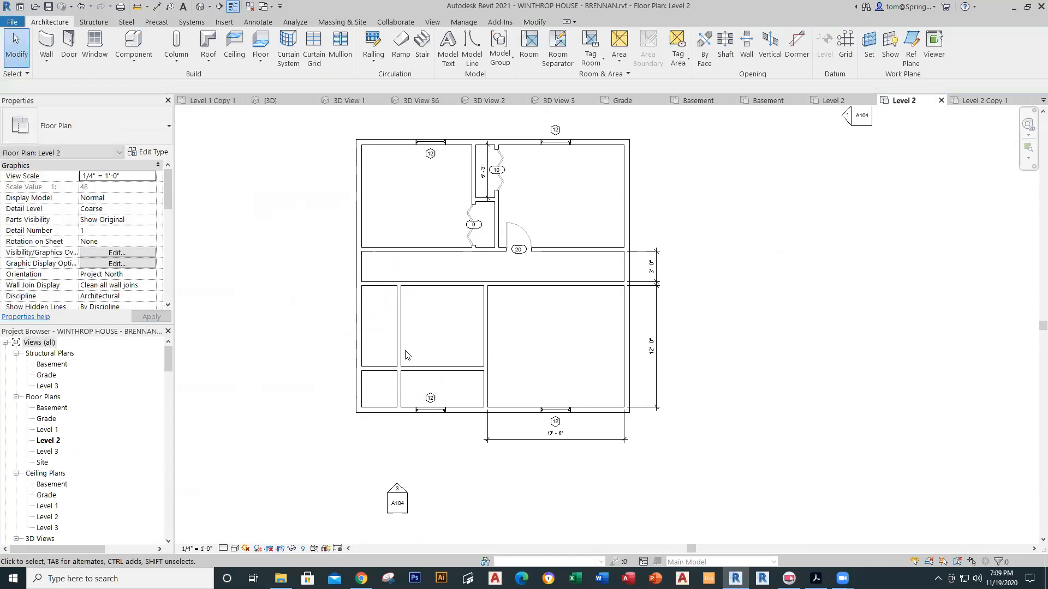
pyautogui.click(404, 356)
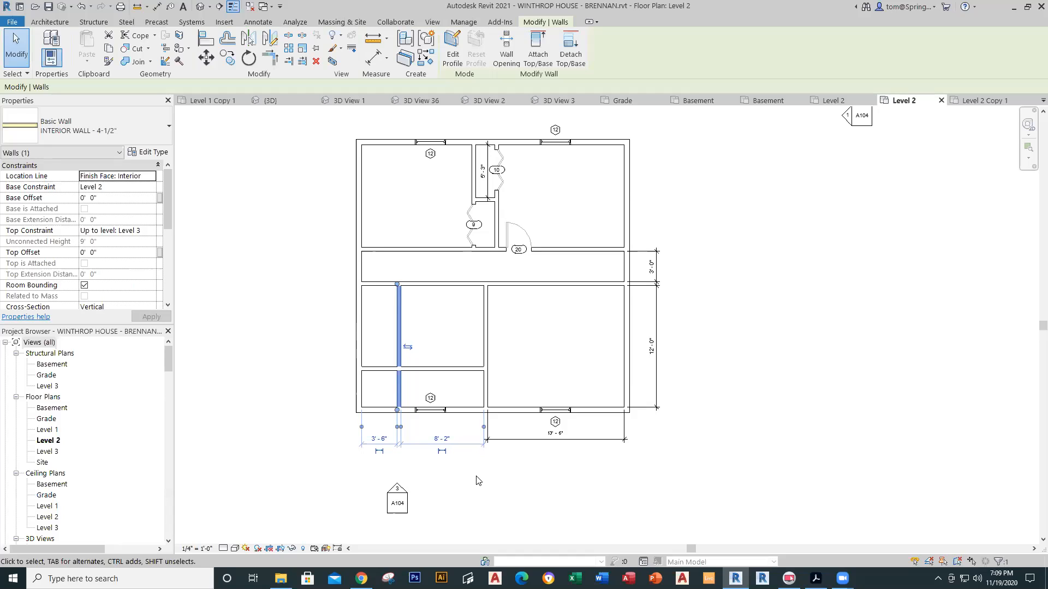
pyautogui.scroll(1, 476, 480)
pyautogui.click(436, 432)
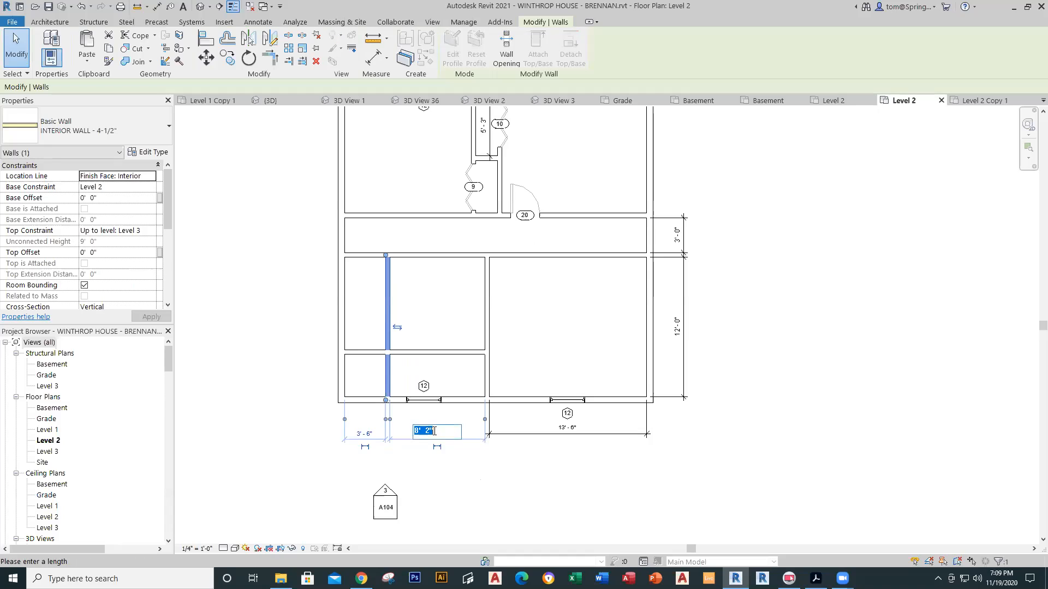
pyautogui.write("8'1.75")
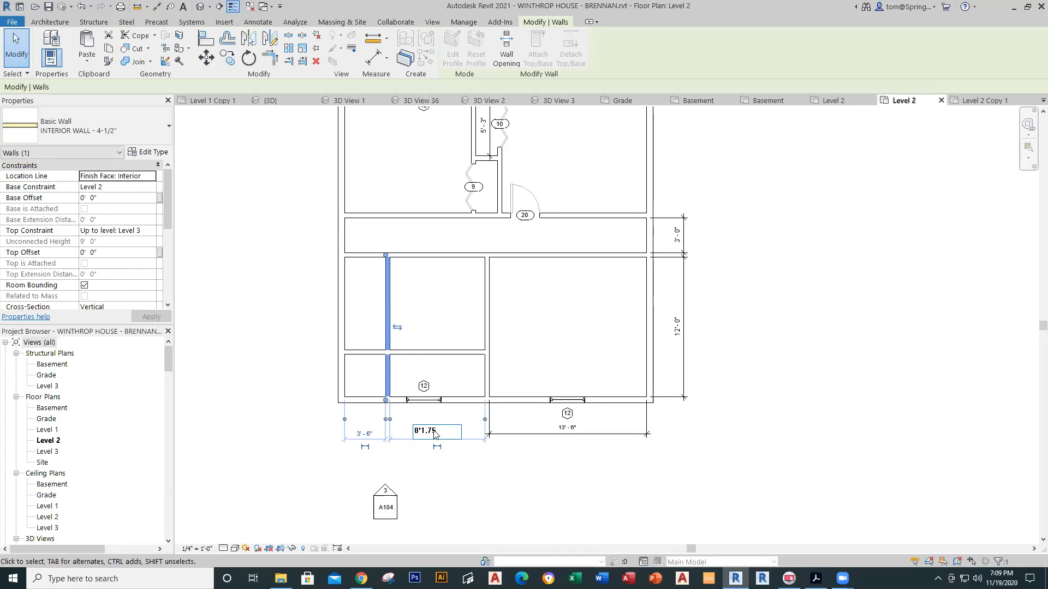
pyautogui.press('Return')
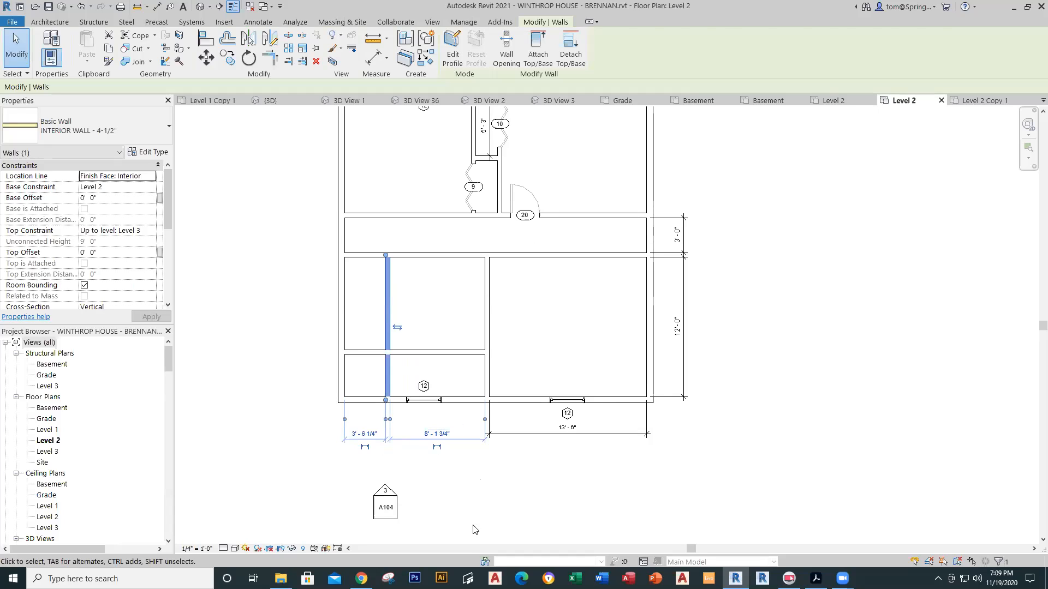
pyautogui.click(474, 492)
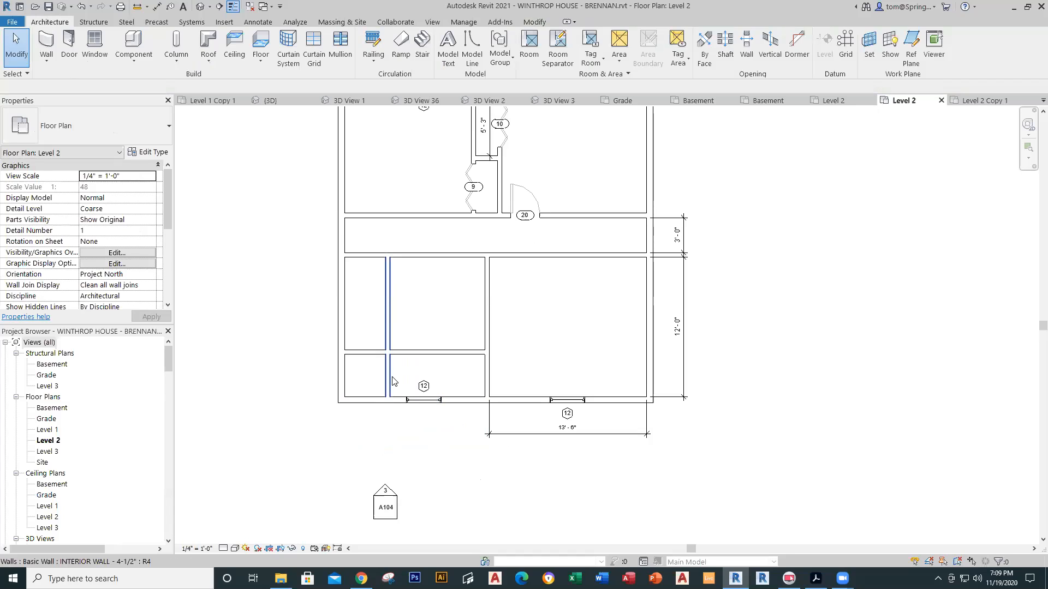
pyautogui.scroll(4, 393, 381)
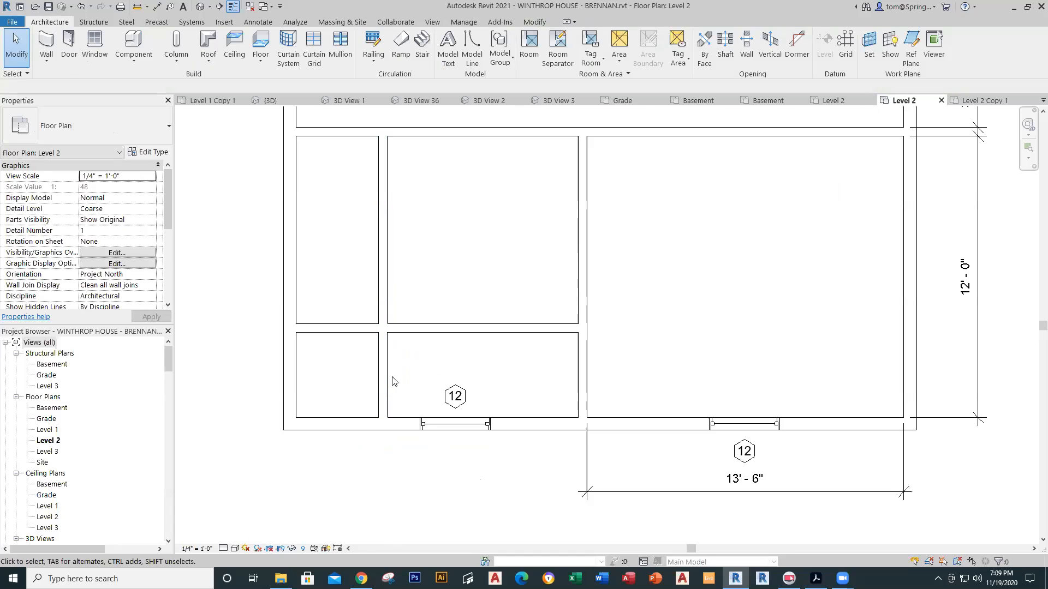
pyautogui.scroll(-3, 469, 358)
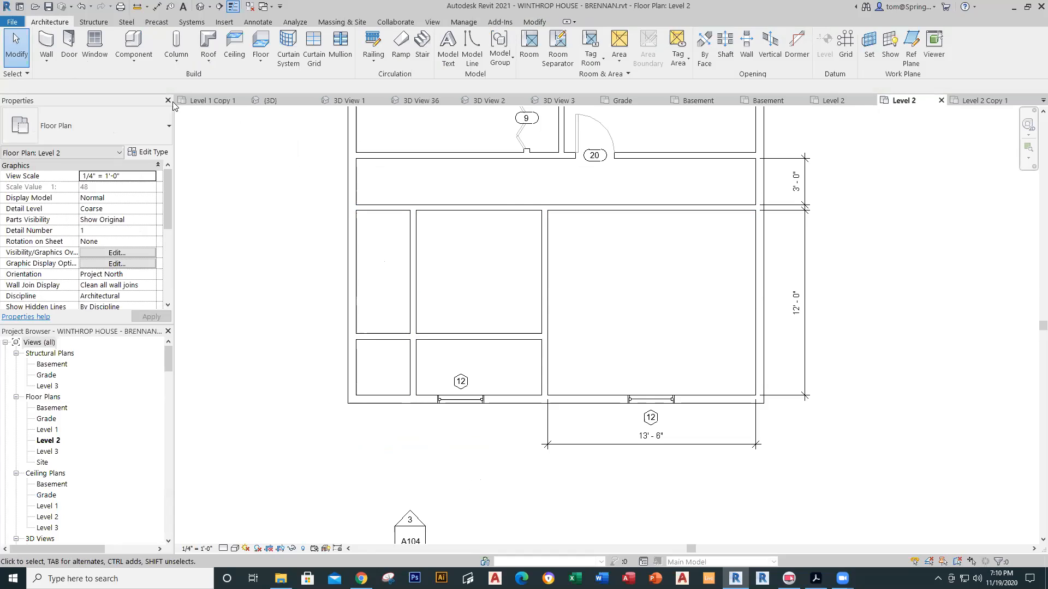
# Step: Draw a horizontal wall across the middle room, placed 5'-0" below the wall above
pyautogui.click(46, 60)
pyautogui.click(75, 77)
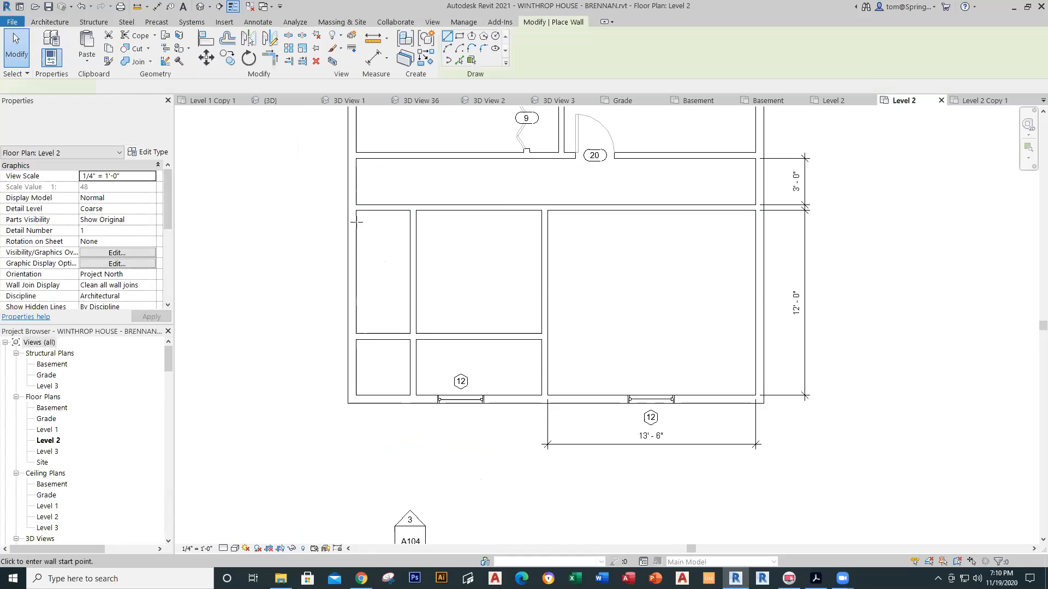
pyautogui.click(417, 308)
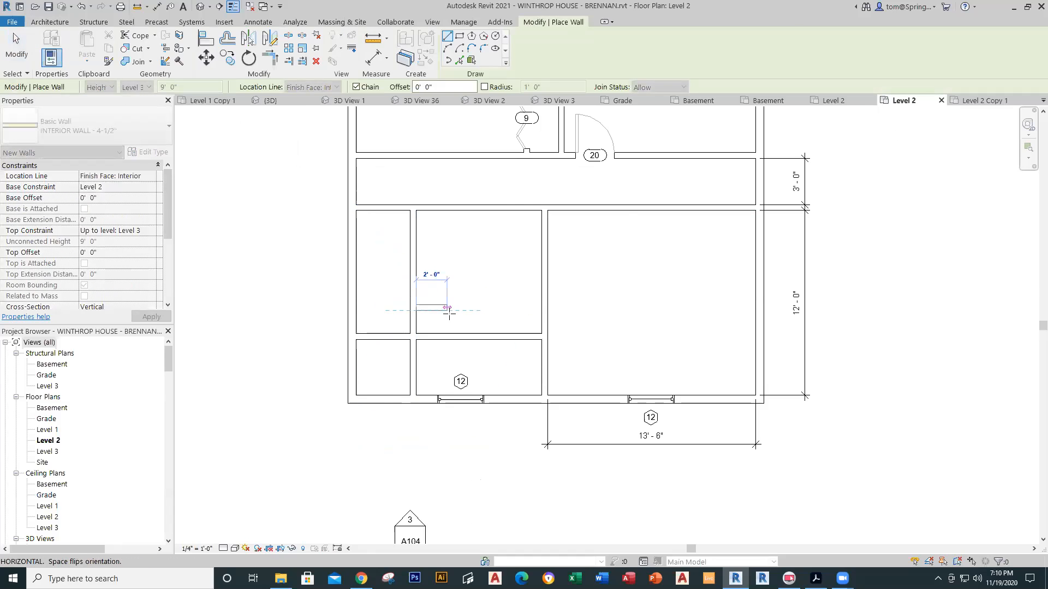
pyautogui.click(540, 310)
pyautogui.press('Escape')
pyautogui.press('Escape')
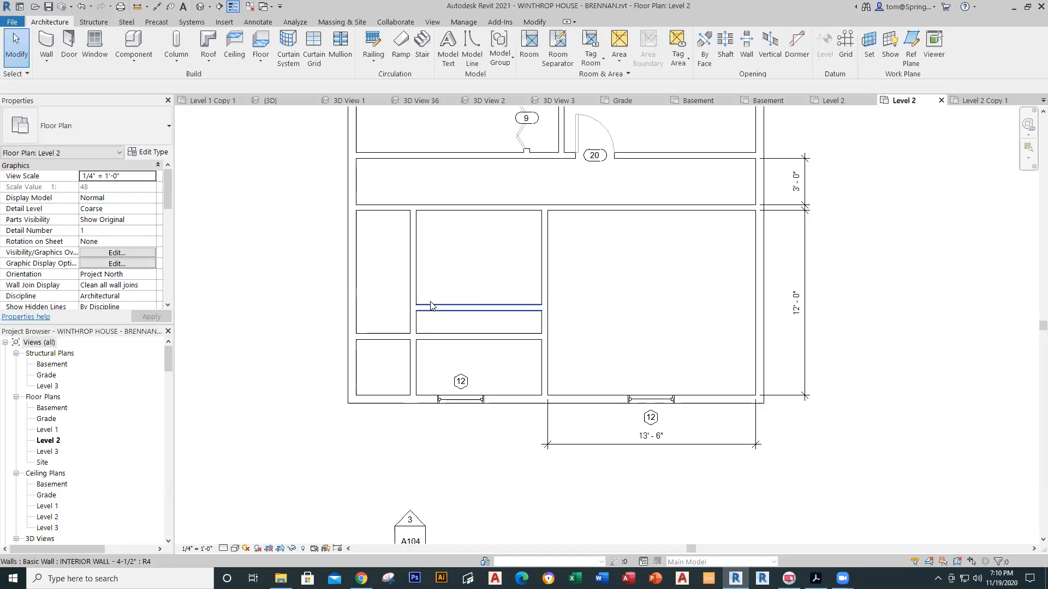
pyautogui.click(431, 305)
pyautogui.click(578, 272)
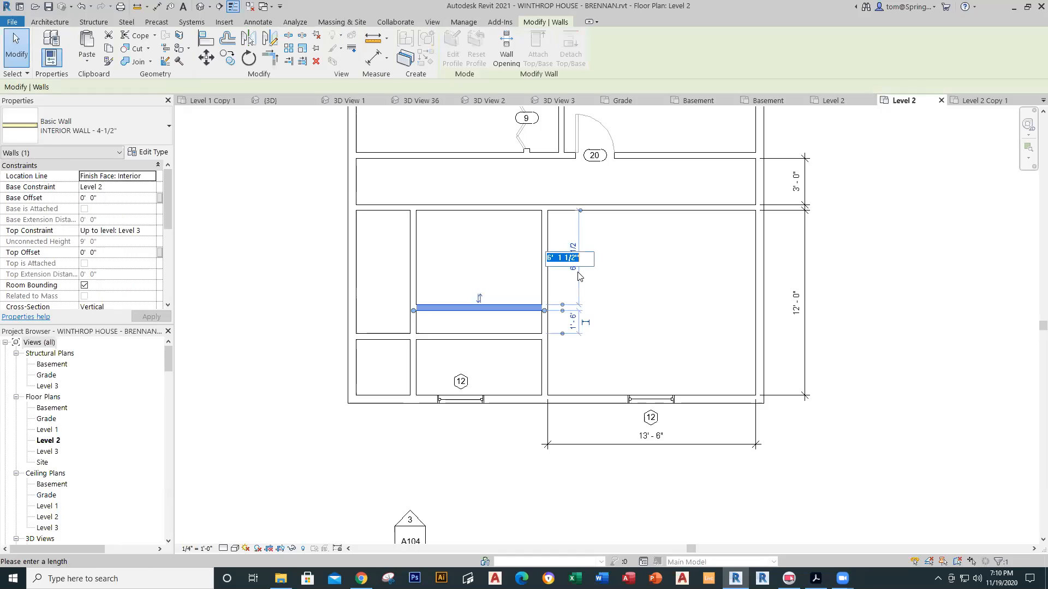
pyautogui.write('5')
pyautogui.press('Return')
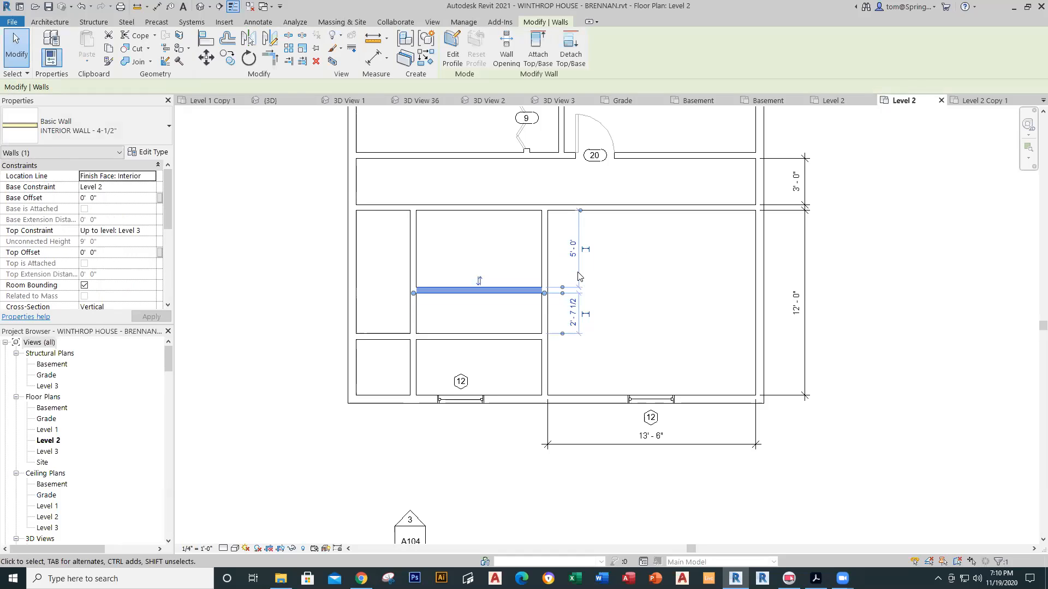
pyautogui.press('Escape')
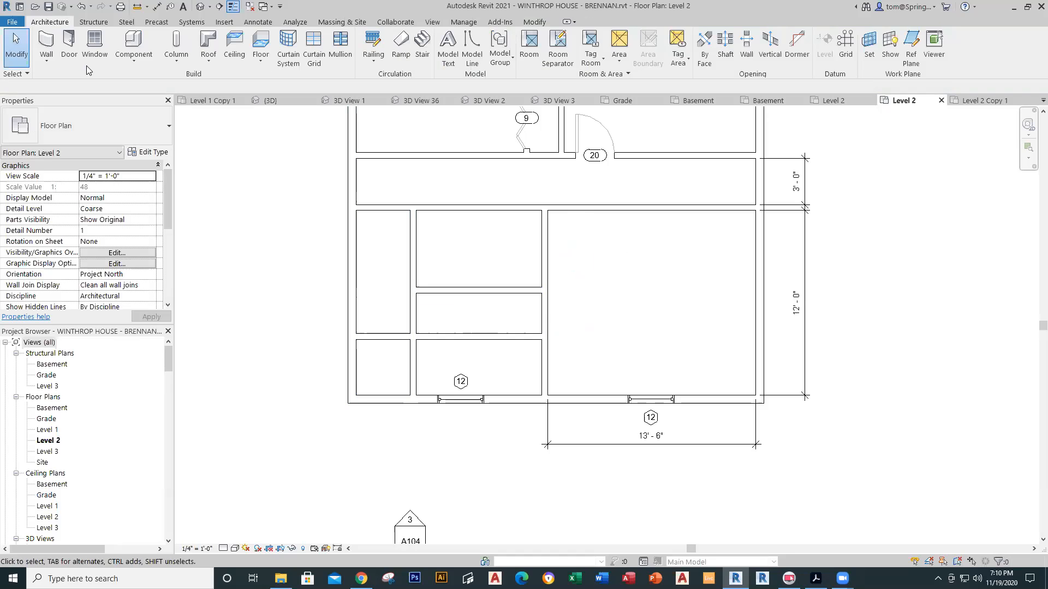
# Step: Add a vertical wall below it, 4'-8 3/4" from the right wall
pyautogui.click(42, 60)
pyautogui.click(65, 81)
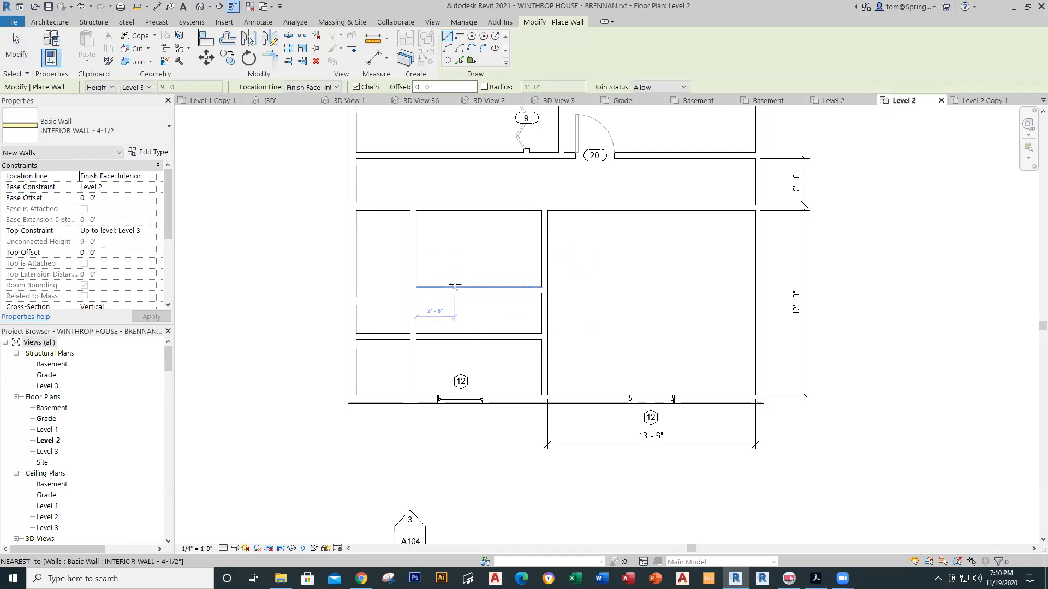
pyautogui.click(465, 279)
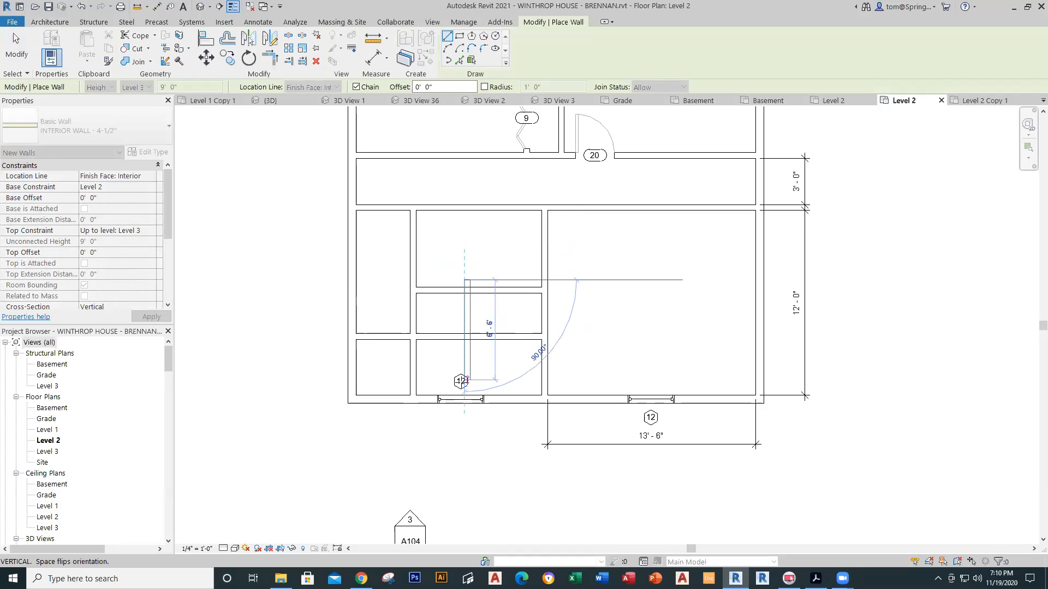
pyautogui.click(465, 381)
pyautogui.press('Escape')
pyautogui.press('Escape')
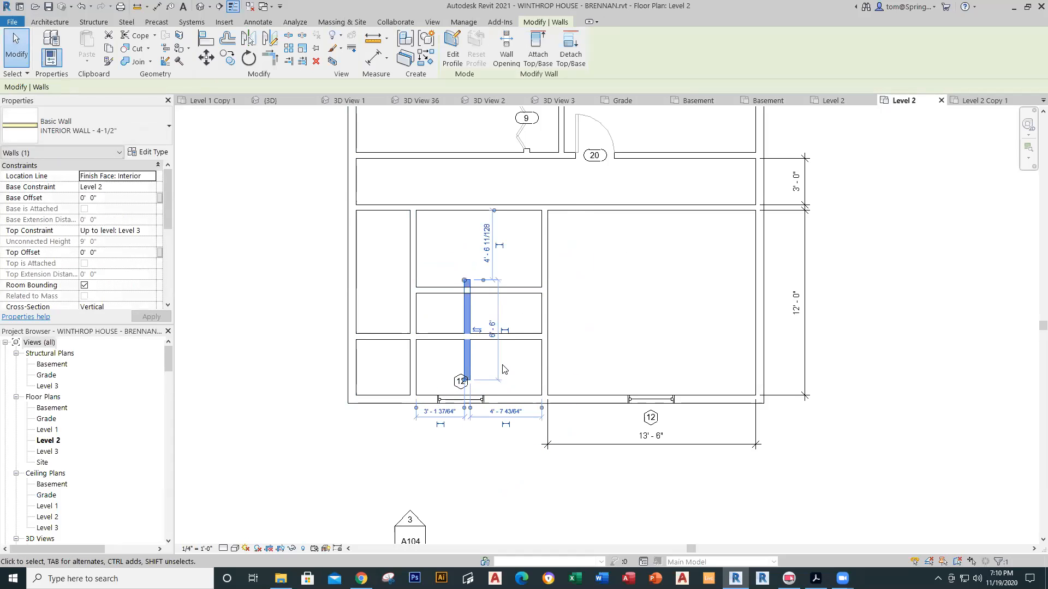
pyautogui.click(506, 412)
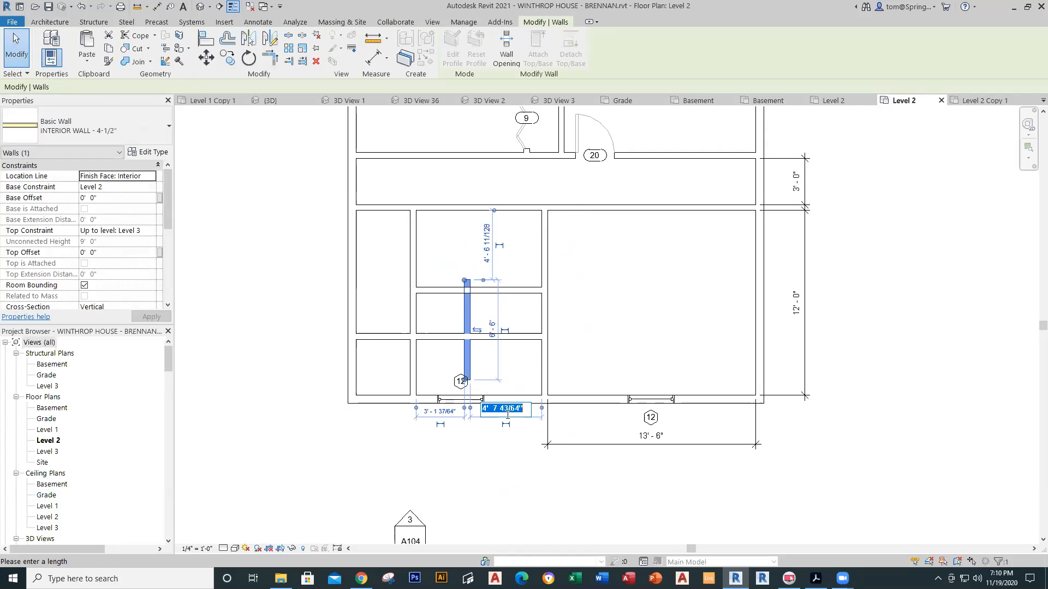
pyautogui.write("4'8.75")
pyautogui.press('Return')
pyautogui.click(497, 478)
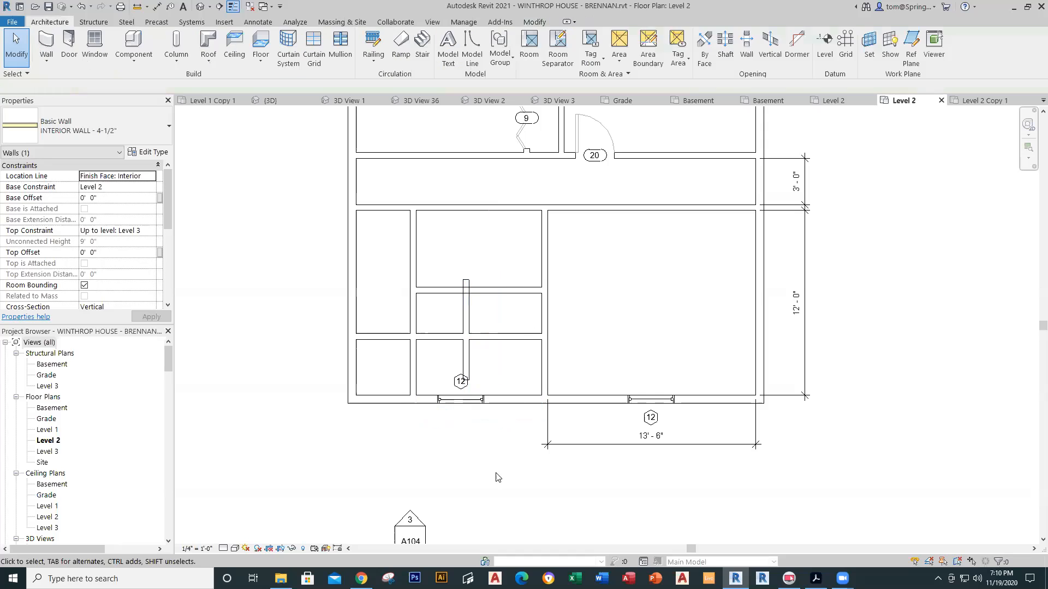
pyautogui.click(467, 294)
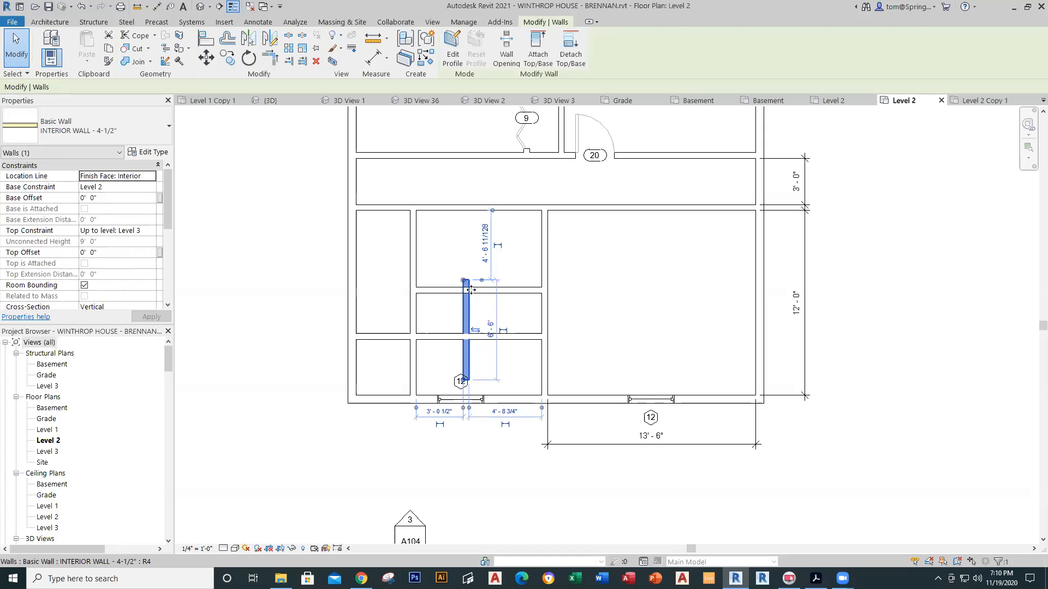
pyautogui.press('Escape')
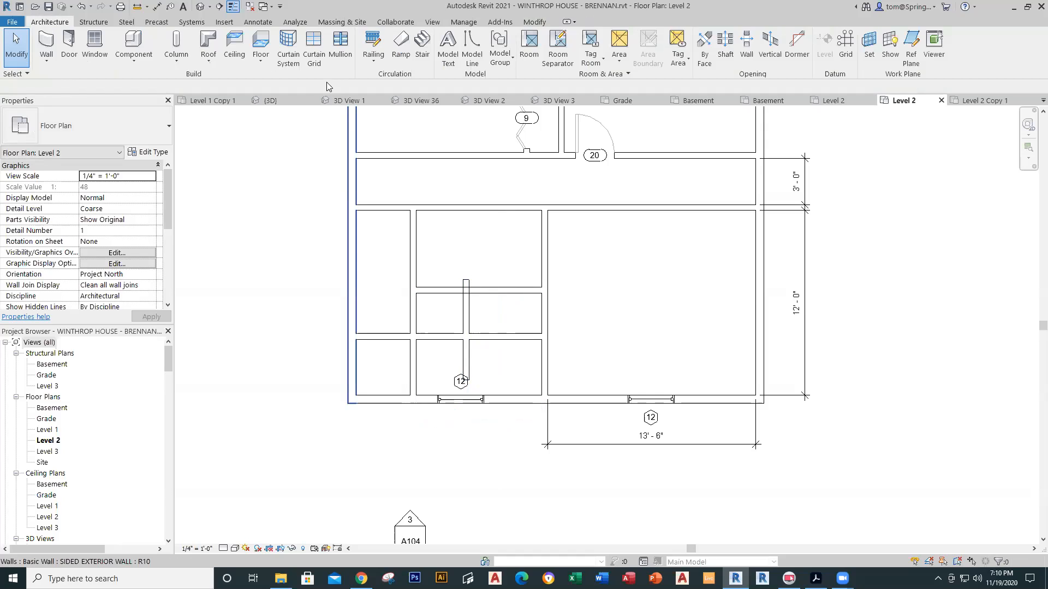
pyautogui.click(533, 22)
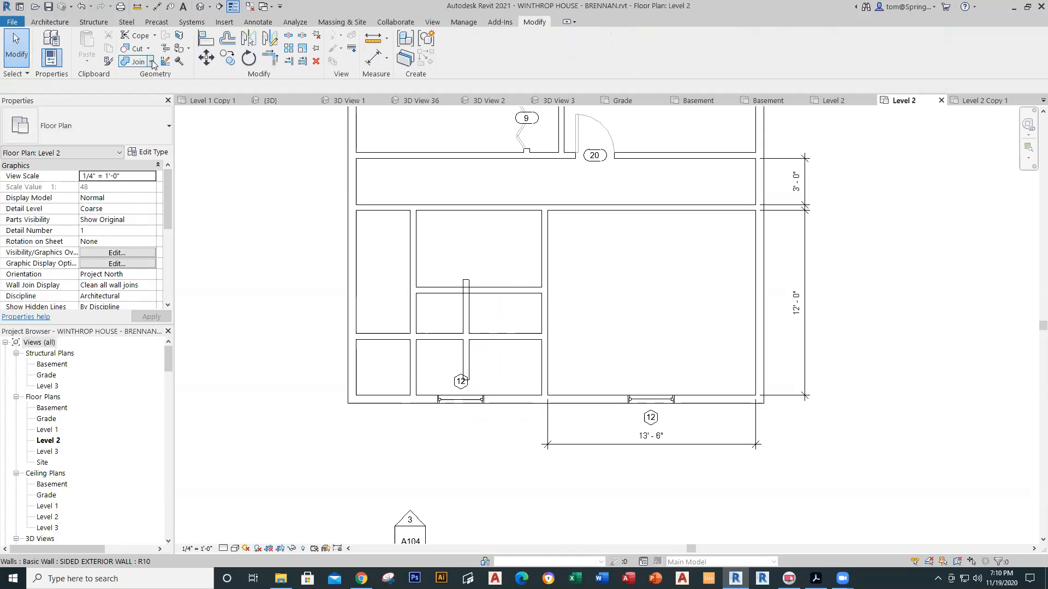
# Step: Trim the new horizontal and vertical walls into an L corner
pyautogui.click(269, 57)
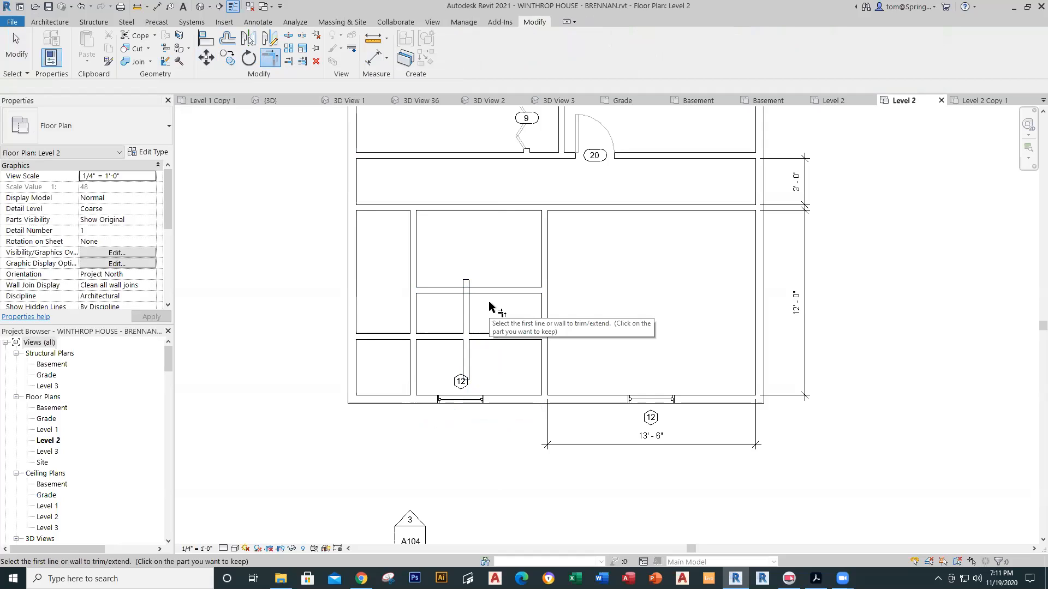
pyautogui.click(446, 290)
pyautogui.click(469, 316)
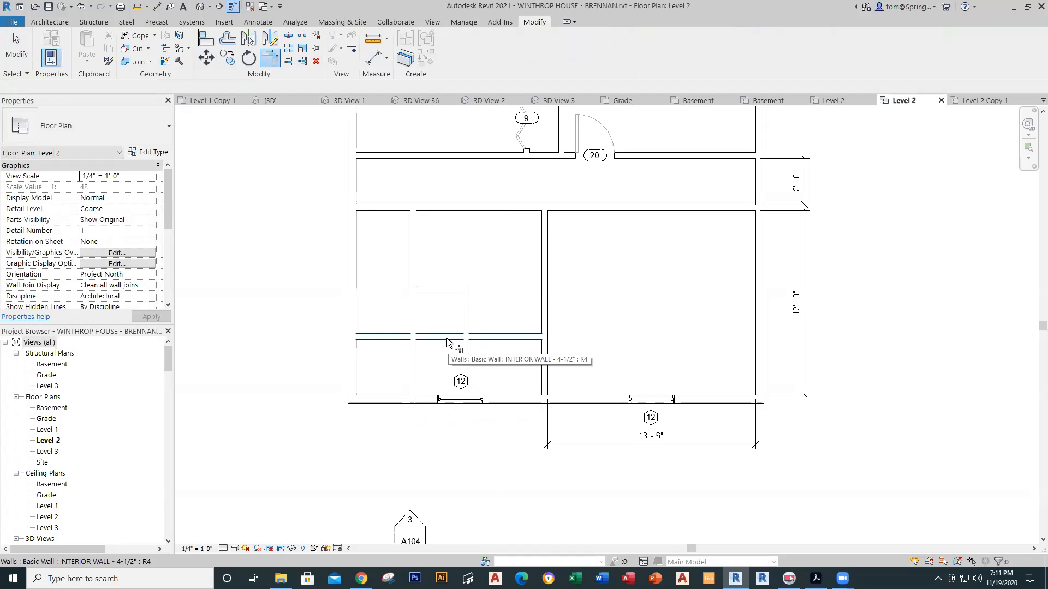
pyautogui.press('Escape')
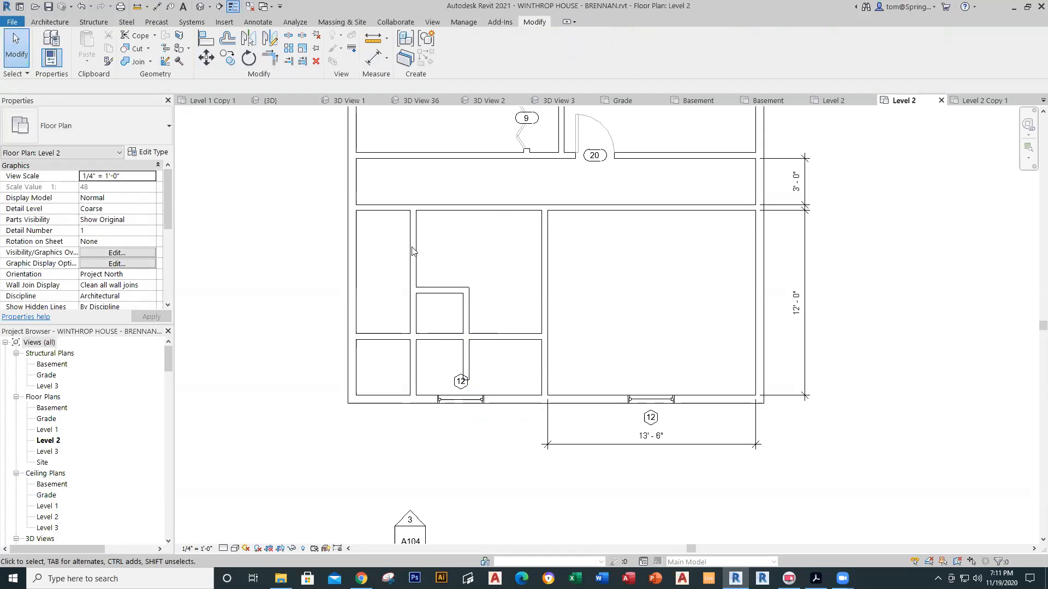
# Step: Cut two wall pieces out with Split Element and Delete Inner Segment to open the room
pyautogui.click(294, 38)
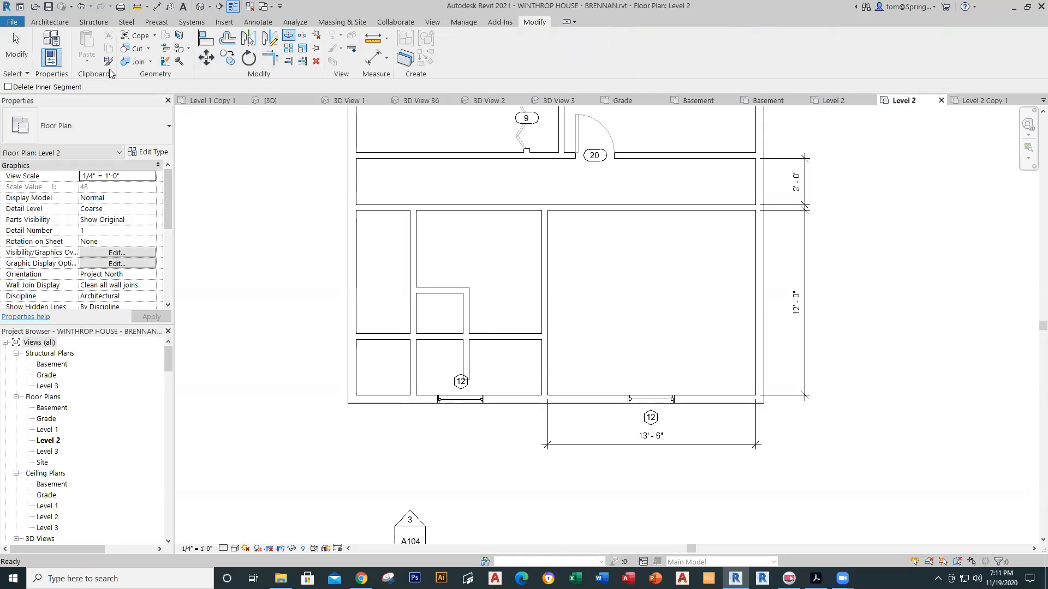
pyautogui.click(9, 87)
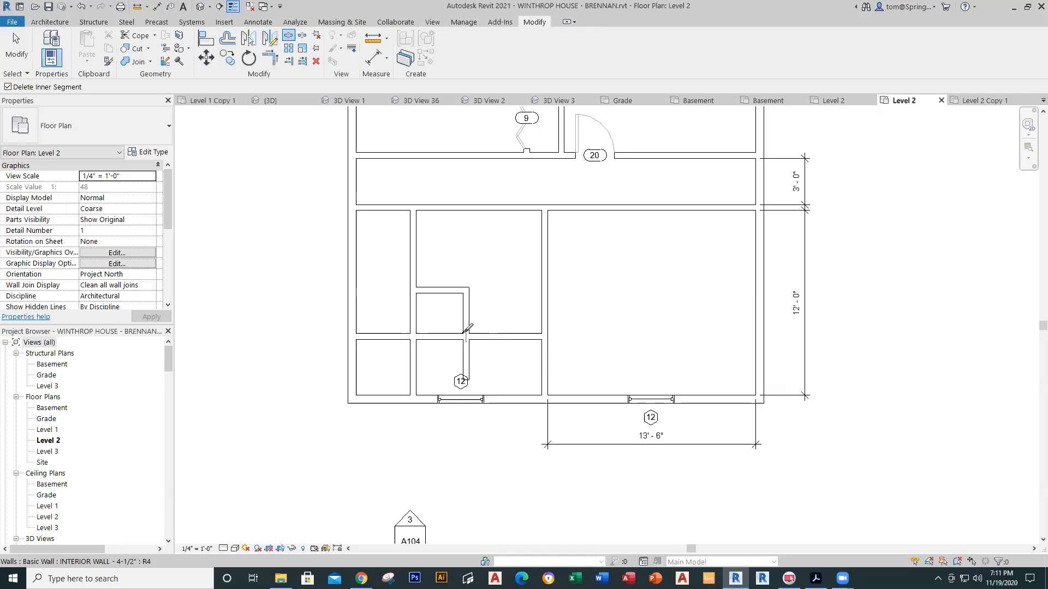
pyautogui.click(465, 335)
pyautogui.click(420, 335)
pyautogui.press('Escape')
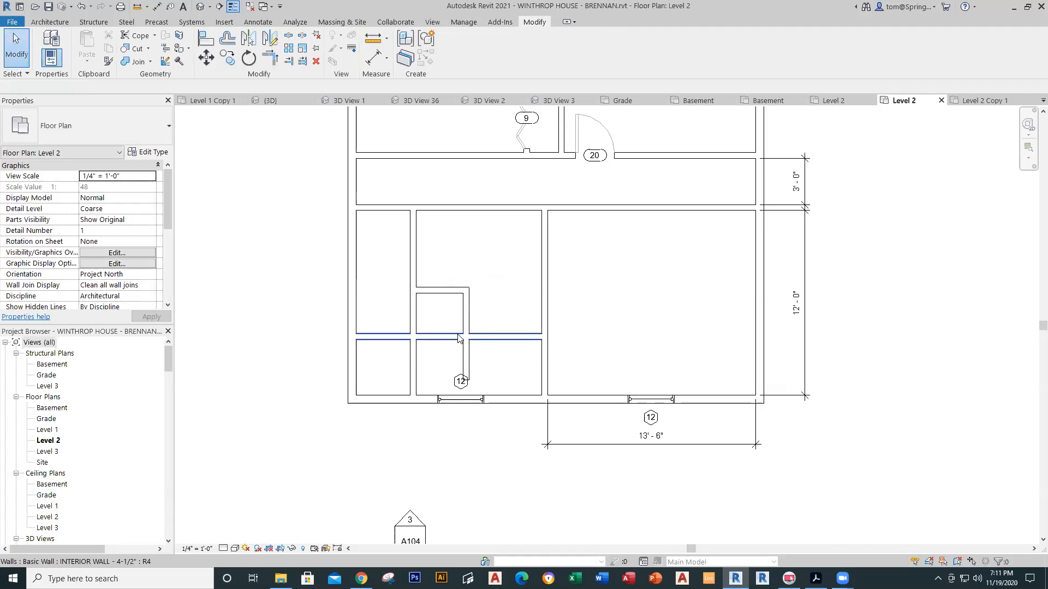
pyautogui.scroll(3, 457, 337)
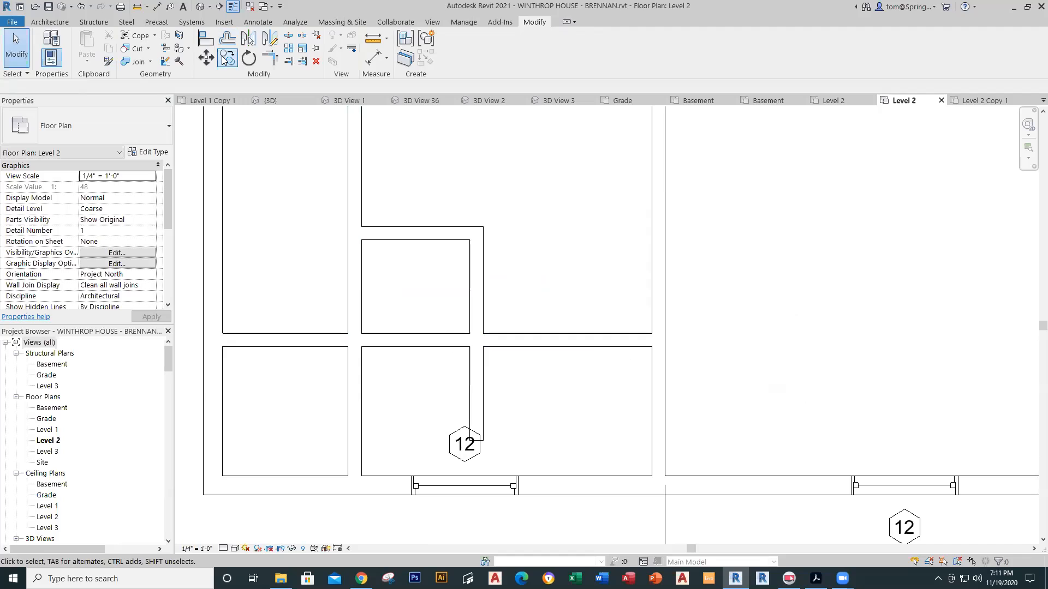
pyautogui.click(288, 36)
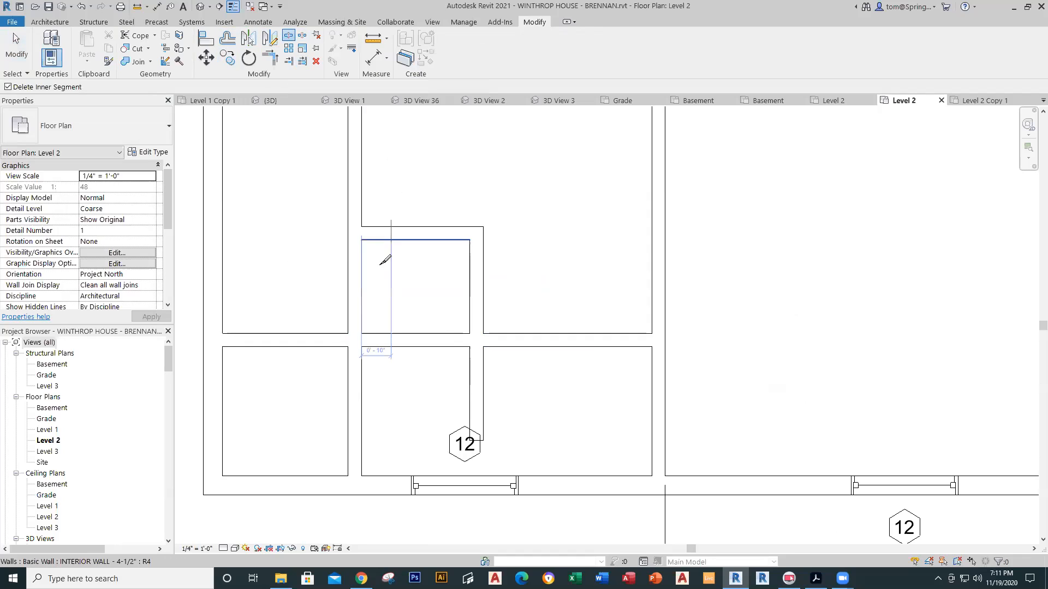
pyautogui.click(362, 339)
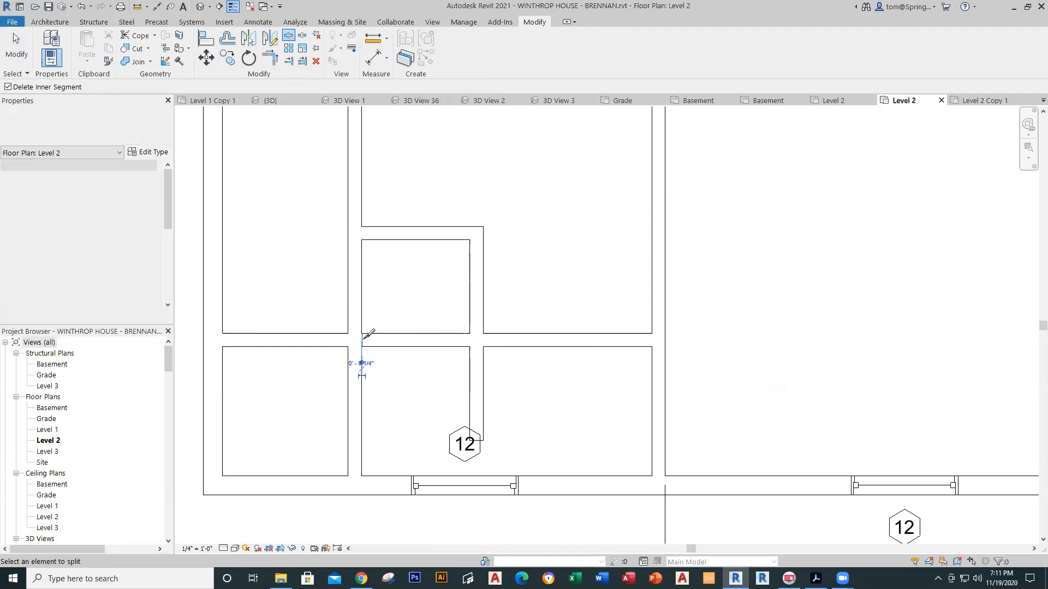
pyautogui.click(470, 338)
pyautogui.press('Escape')
pyautogui.scroll(5, 358, 344)
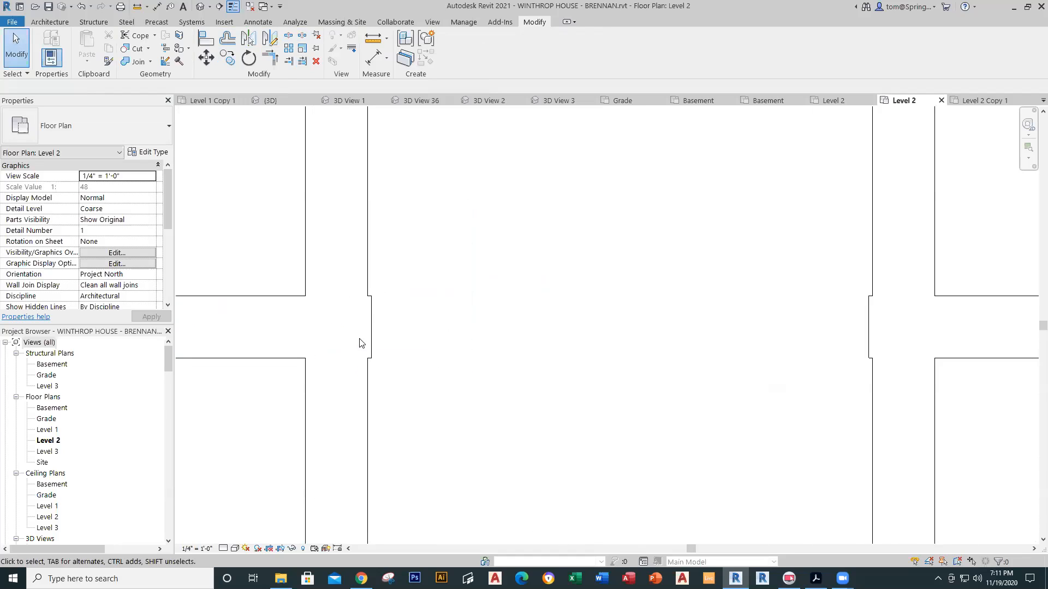
# Step: Attempt a room separation line along the walls beside the opening, then cancel it
pyautogui.click(370, 328)
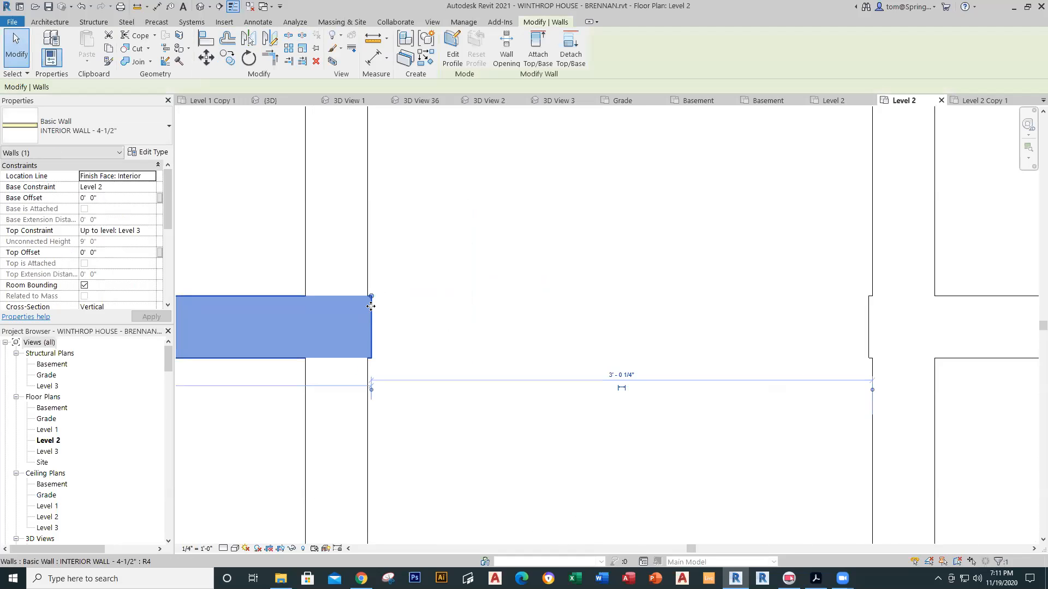
pyautogui.press('r')
pyautogui.press('s')
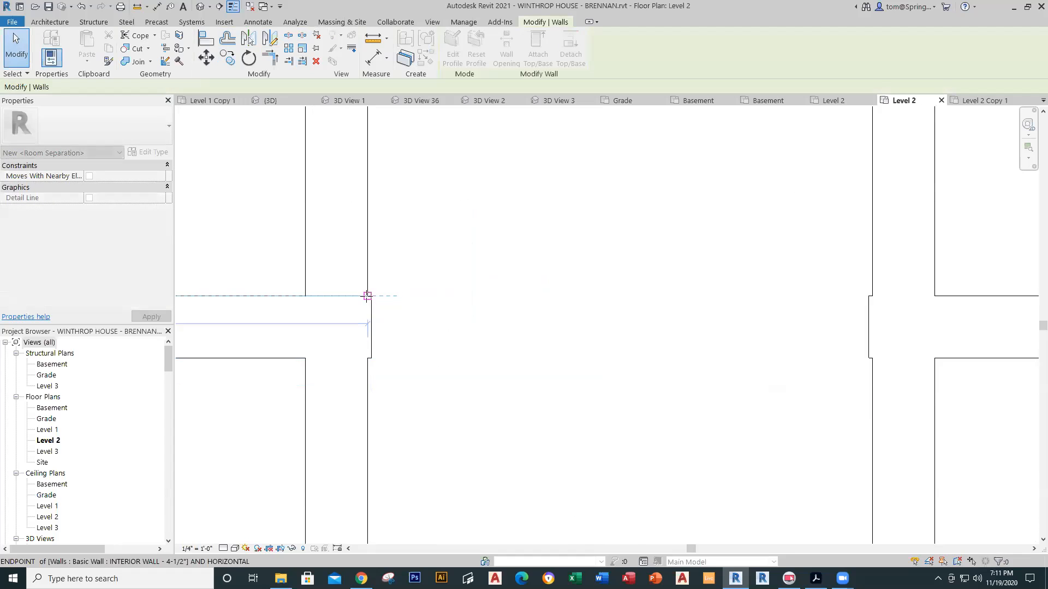
pyautogui.moveTo(365, 296); pyautogui.dragTo(367, 298)
pyautogui.click(415, 326)
pyautogui.scroll(-4, 417, 327)
pyautogui.moveTo(616, 312); pyautogui.dragTo(520, 365, button='middle')
pyautogui.scroll(4, 523, 356)
pyautogui.scroll(4, 520, 352)
pyautogui.click(510, 350)
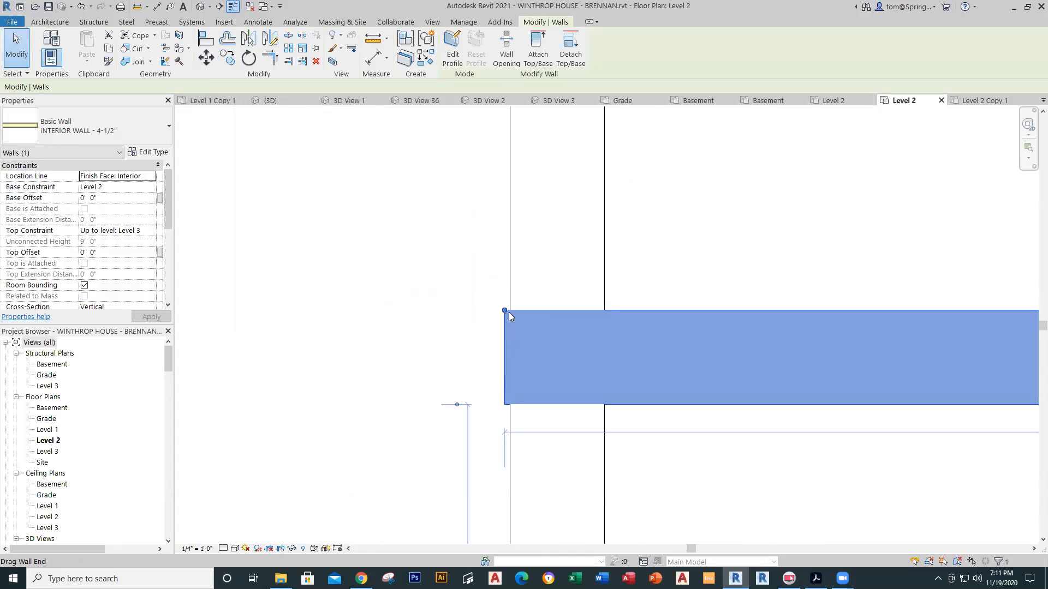
pyautogui.press('r')
pyautogui.press('s')
pyautogui.press('Escape')
# Step: Undo an accidental bathroom wall move and nudge the window 12 tag down onto its window
pyautogui.click(510, 313)
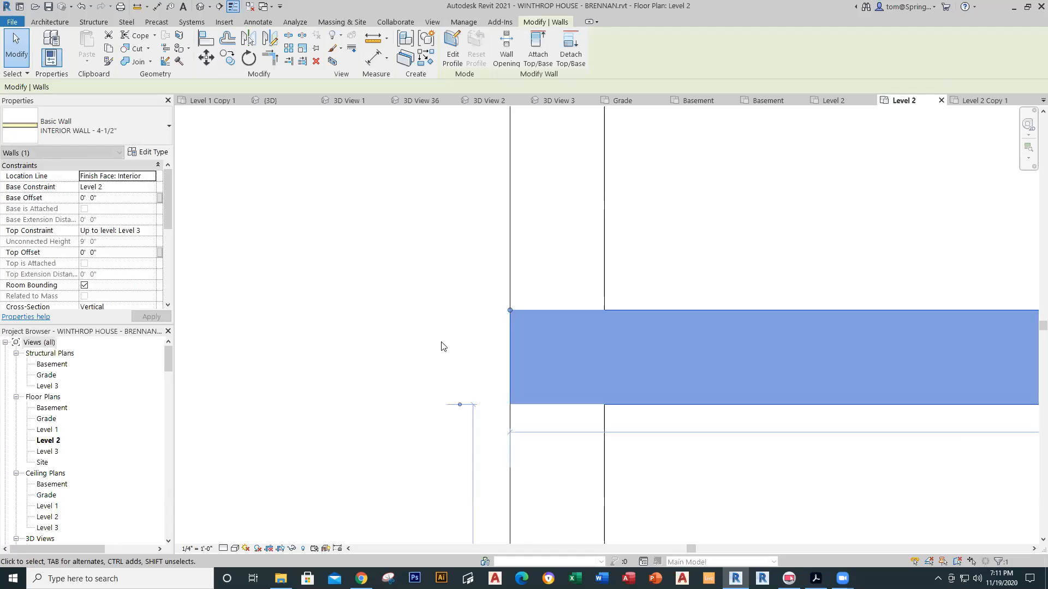
pyautogui.click(419, 347)
pyautogui.scroll(-8, 407, 348)
pyautogui.moveTo(408, 346); pyautogui.dragTo(431, 309, button='middle')
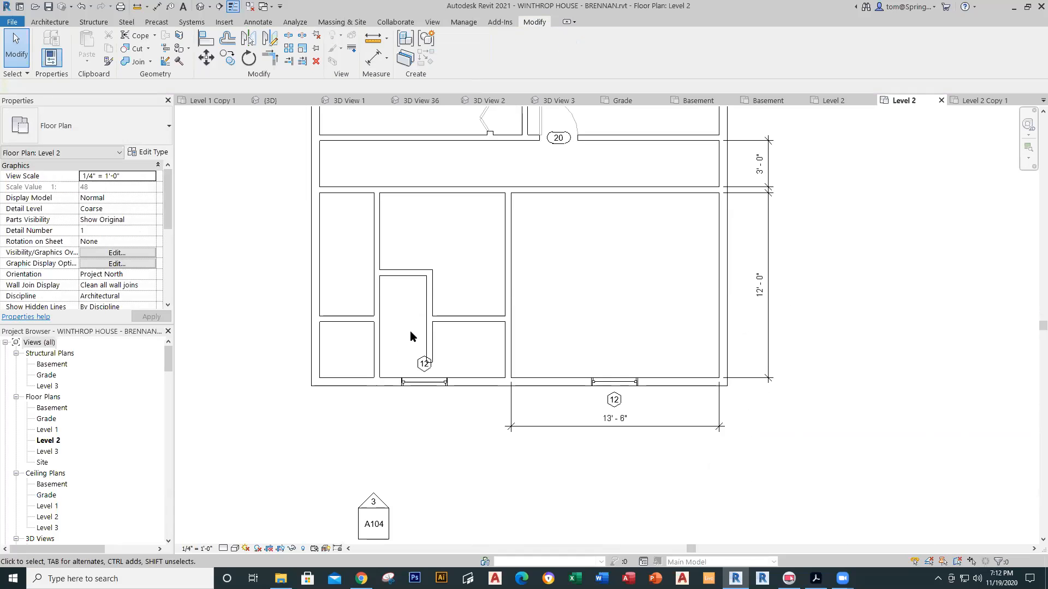
pyautogui.moveTo(426, 364); pyautogui.dragTo(430, 394)
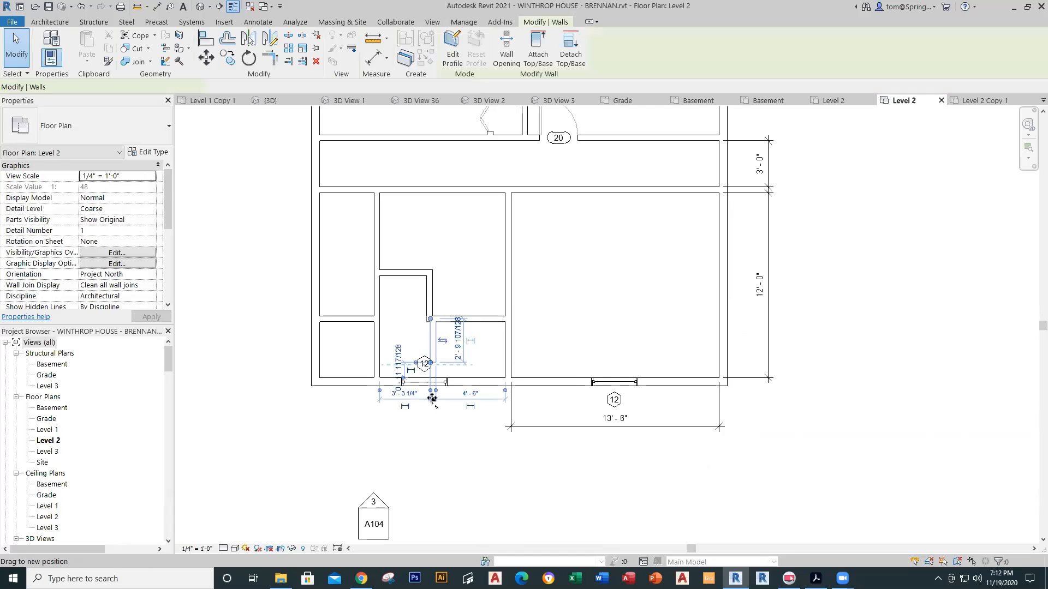
pyautogui.click(449, 327)
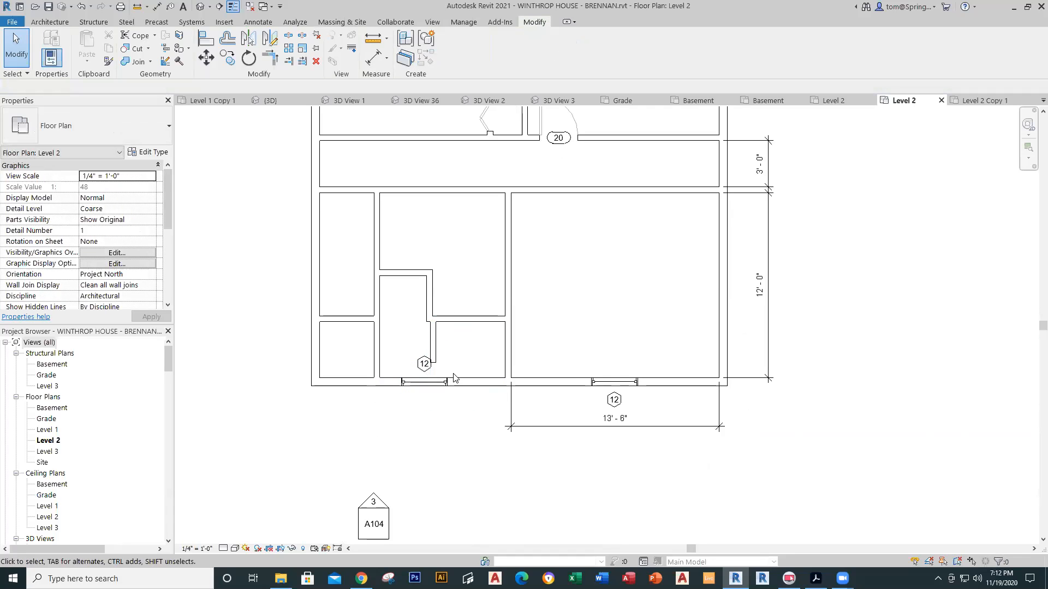
pyautogui.hotkey('ctrl', 'z')
pyautogui.click(416, 366)
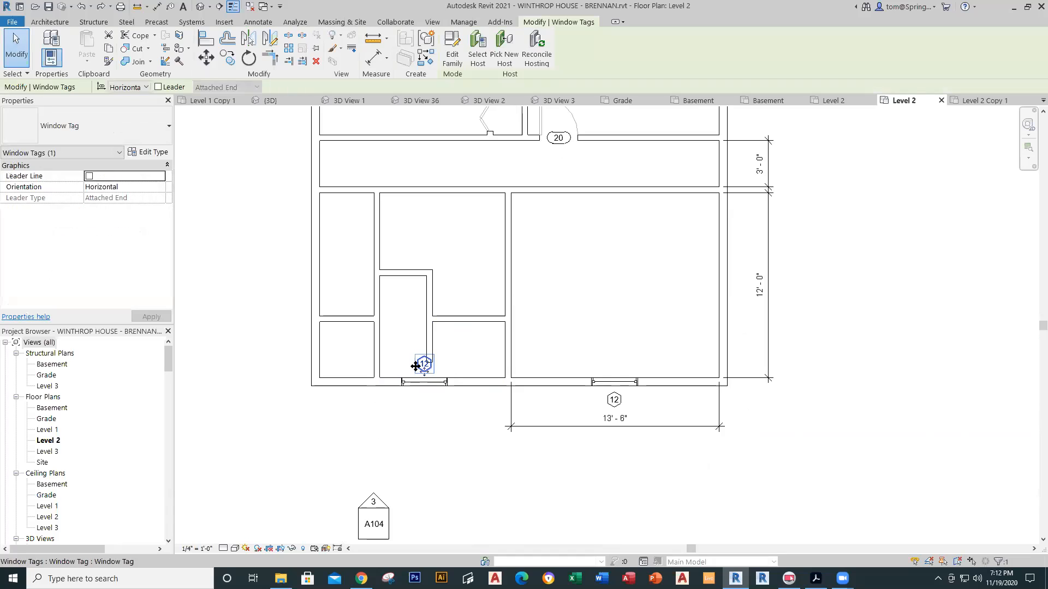
pyautogui.press('Down')
pyautogui.press('Down')
pyautogui.press('Down')
pyautogui.press('Down')
pyautogui.press('Down')
pyautogui.press('Down')
pyautogui.press('Down')
pyautogui.press('Down')
pyautogui.press('Down')
pyautogui.press('Down')
pyautogui.press('Down')
pyautogui.press('Down')
pyautogui.press('Down')
pyautogui.press('Down')
pyautogui.press('Down')
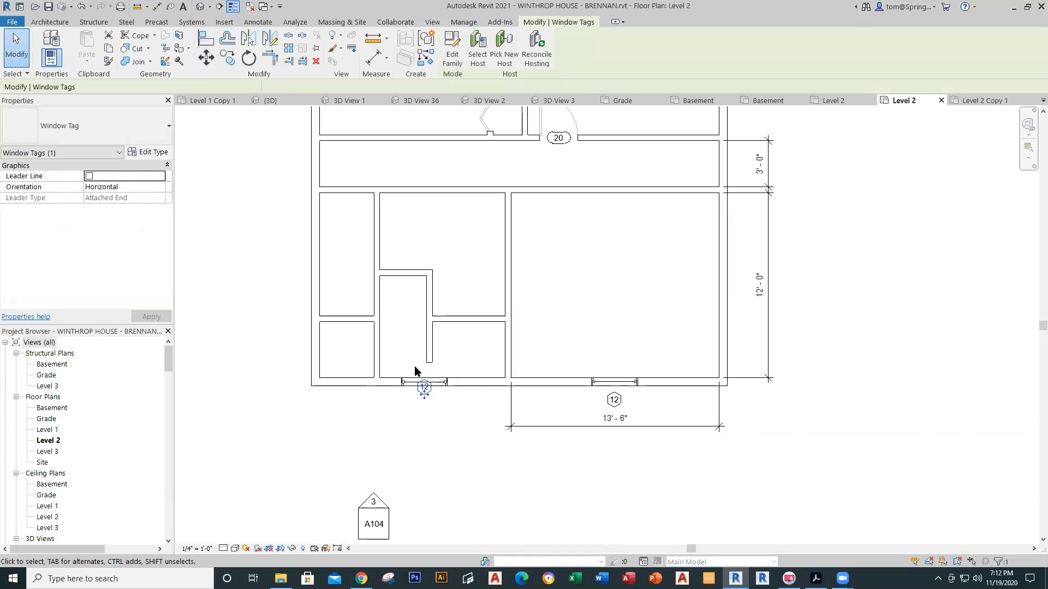
# Step: Place a Tub-Rectangular-3D bathtub against the left wall of the small Level 2 room
pyautogui.press('Escape')
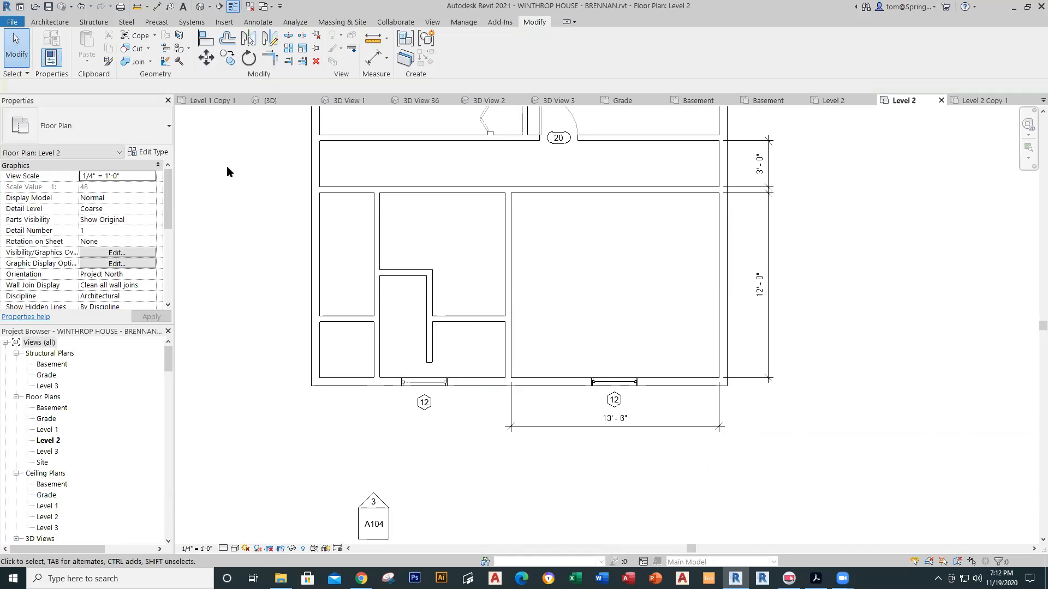
pyautogui.click(55, 23)
pyautogui.click(136, 59)
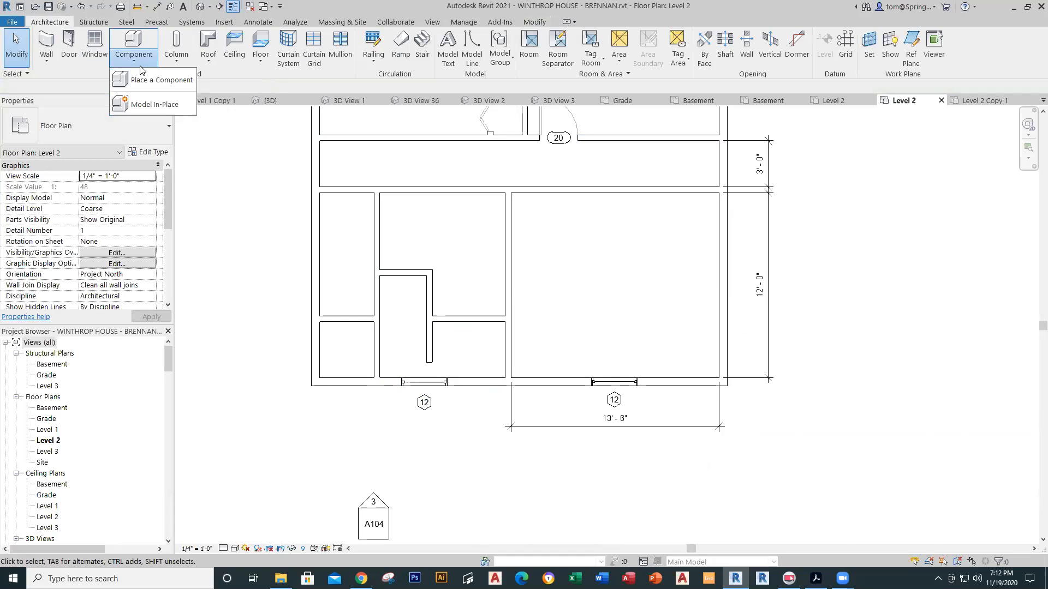
pyautogui.click(152, 80)
pyautogui.moveTo(169, 360); pyautogui.dragTo(169, 502)
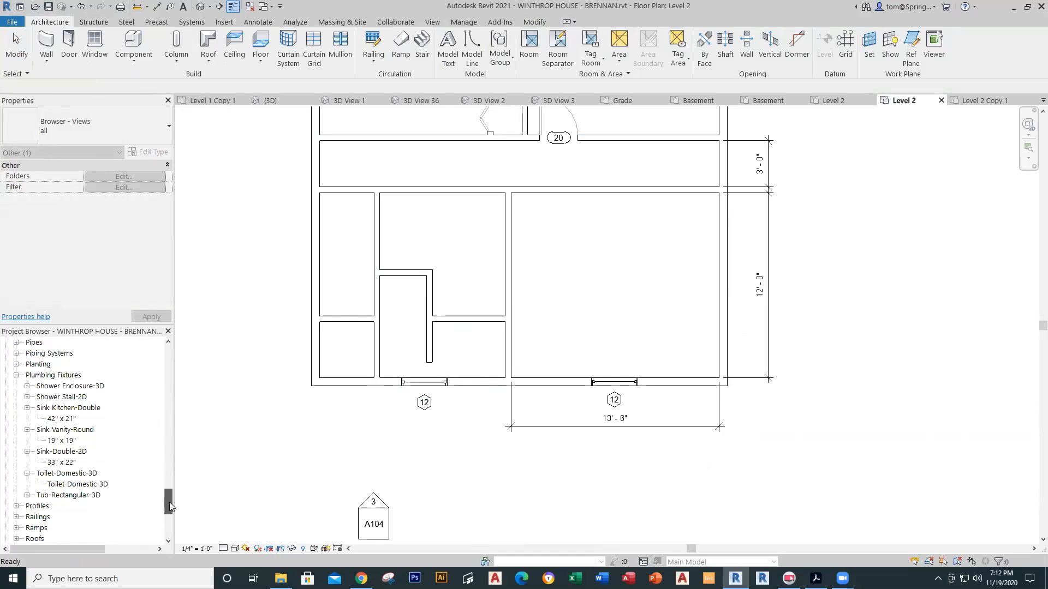
pyautogui.click(27, 495)
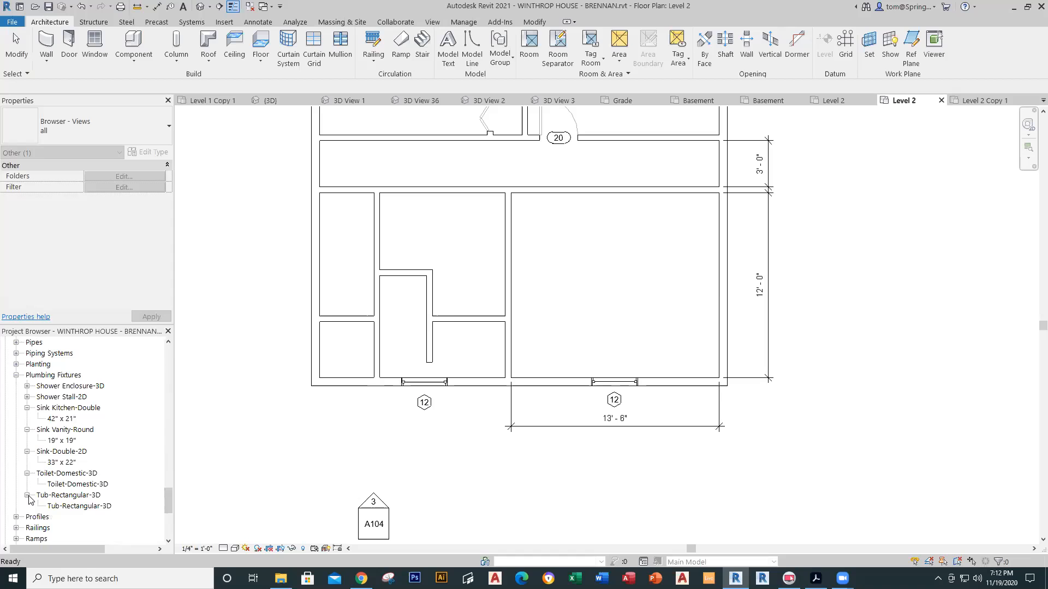
pyautogui.moveTo(55, 505); pyautogui.dragTo(420, 239)
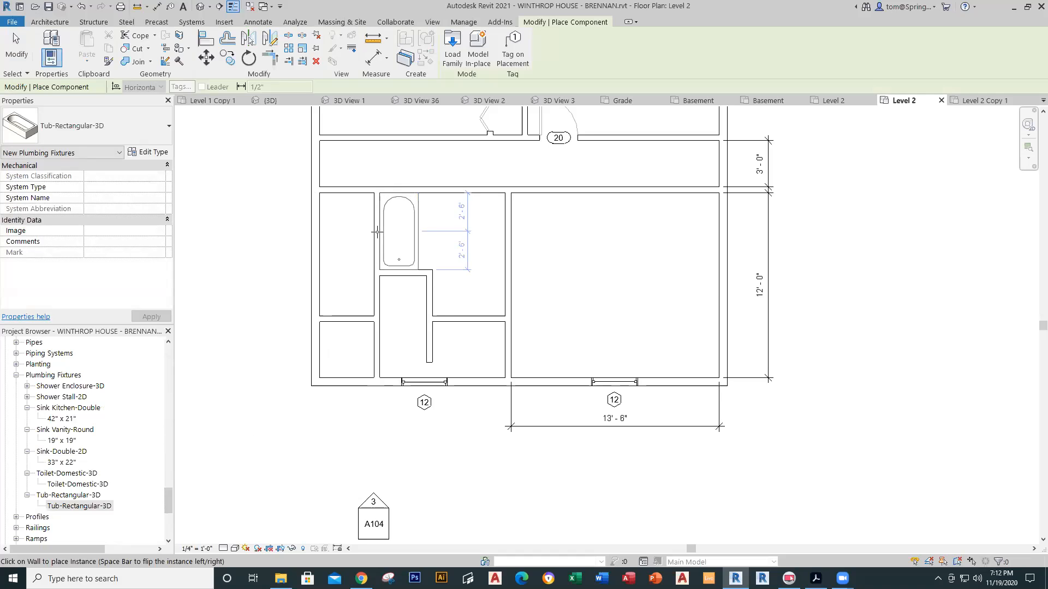
pyautogui.click(376, 232)
pyautogui.press('Escape')
pyautogui.press('Escape')
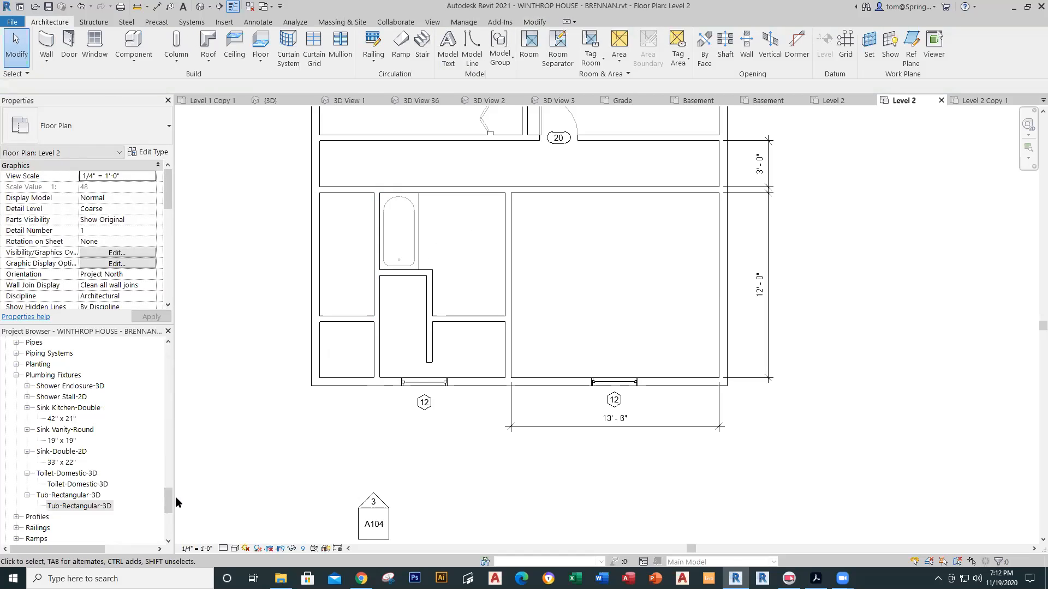
# Step: Drop the LARGE 2ND FLOOR BATHROOM model group beside the tub and shift it slightly left
pyautogui.moveTo(169, 499); pyautogui.dragTo(174, 522)
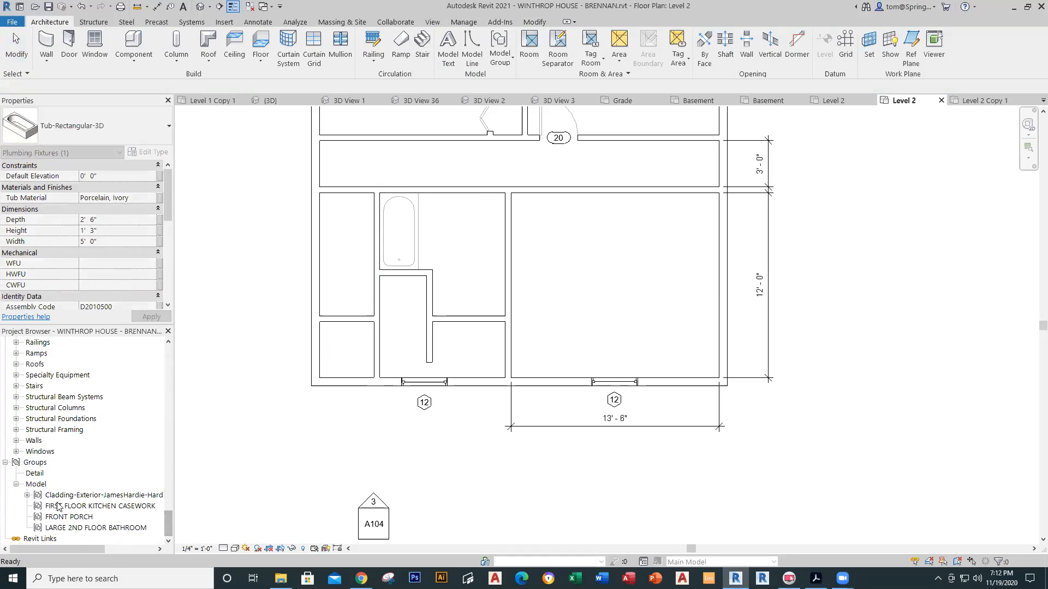
pyautogui.click(61, 528)
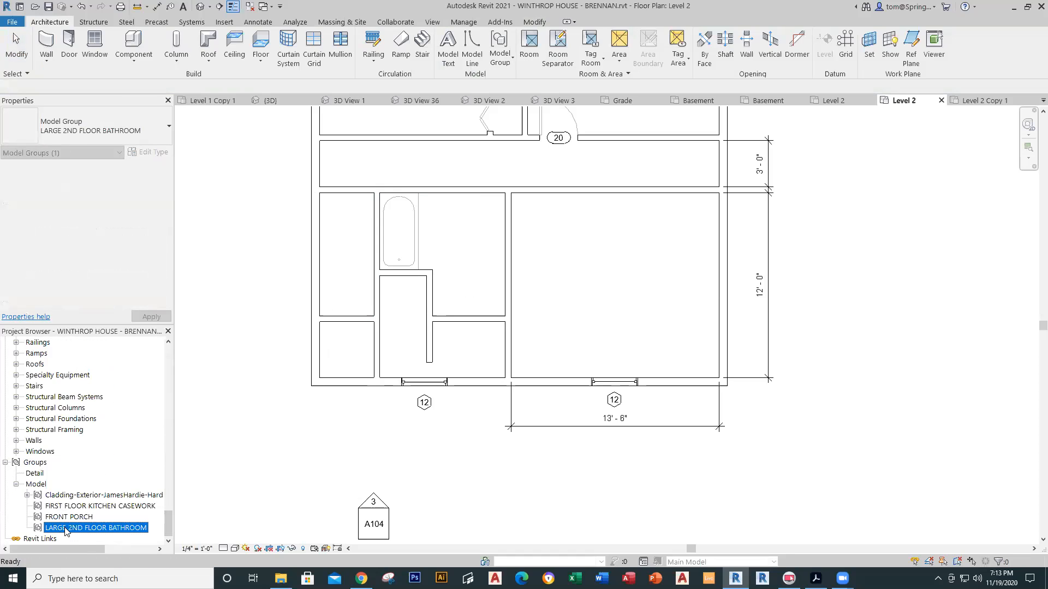
pyautogui.moveTo(473, 254); pyautogui.dragTo(475, 256)
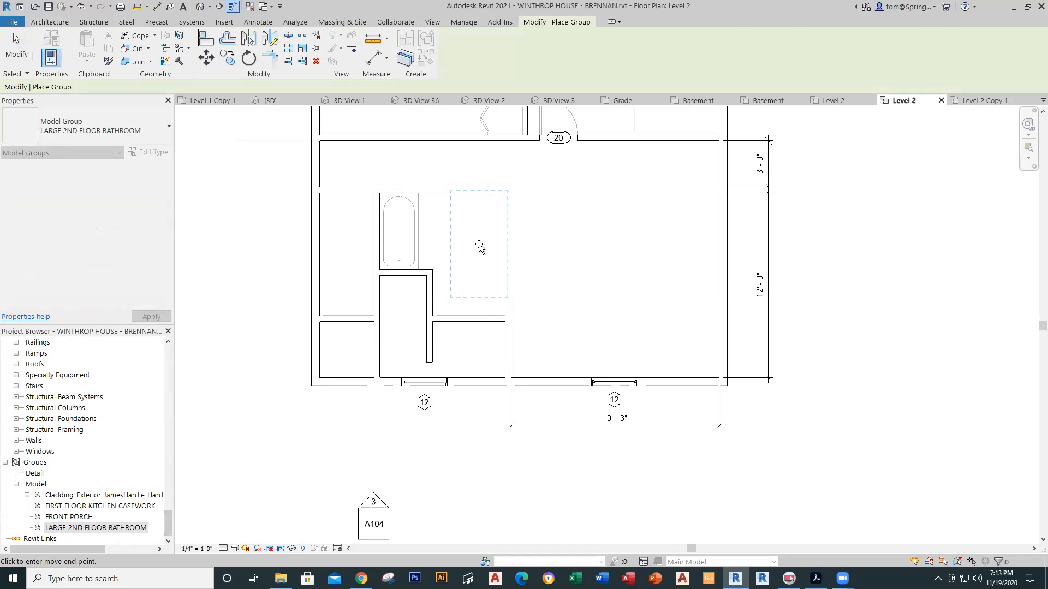
pyautogui.click(479, 248)
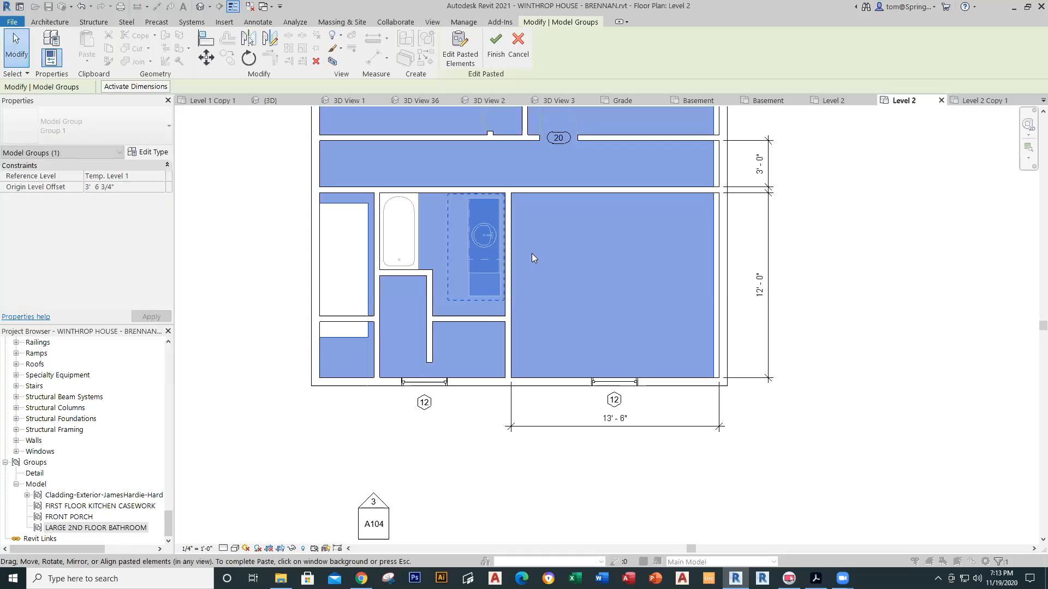
pyautogui.click(529, 270)
pyautogui.click(490, 285)
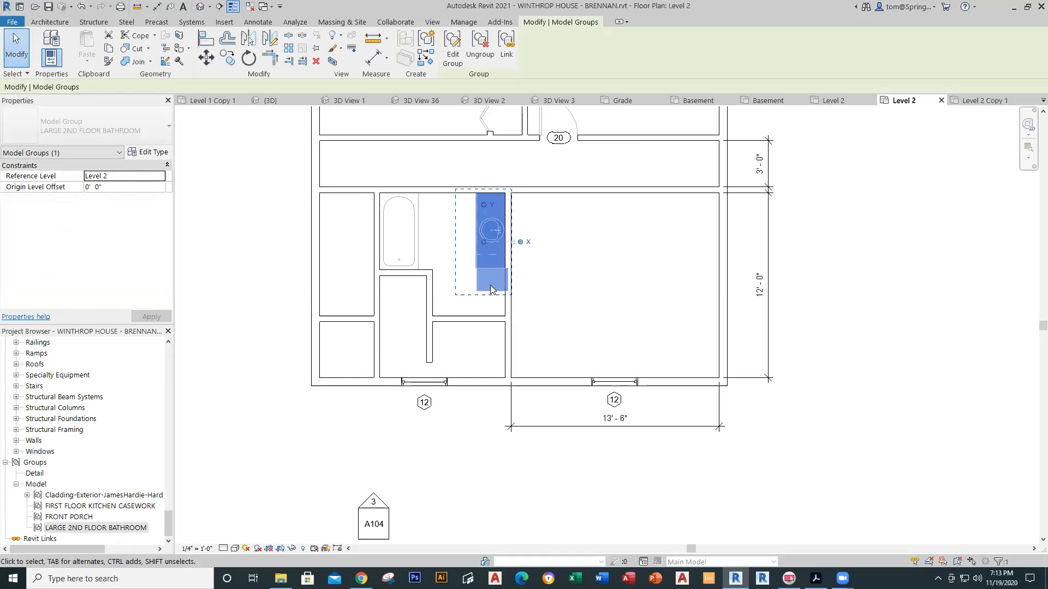
pyautogui.press('Escape')
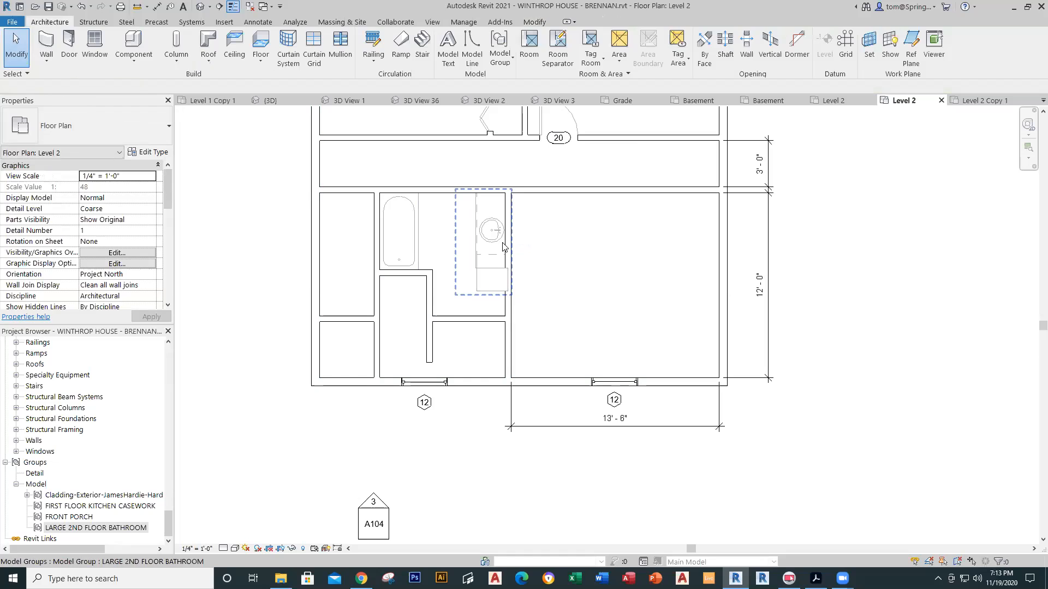
pyautogui.click(502, 247)
pyautogui.moveTo(503, 248); pyautogui.dragTo(501, 241)
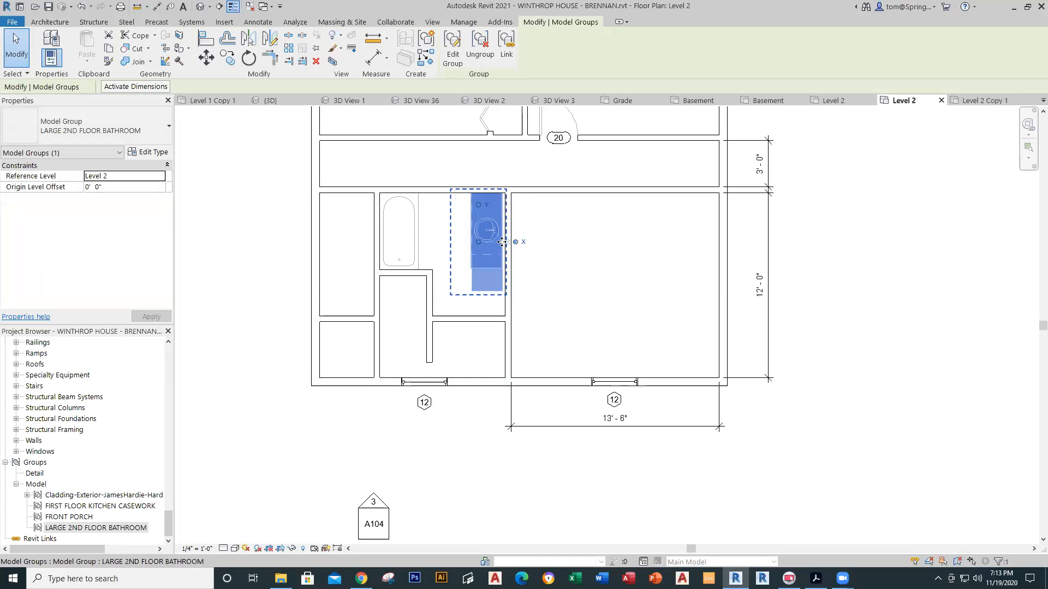
pyautogui.press('Escape')
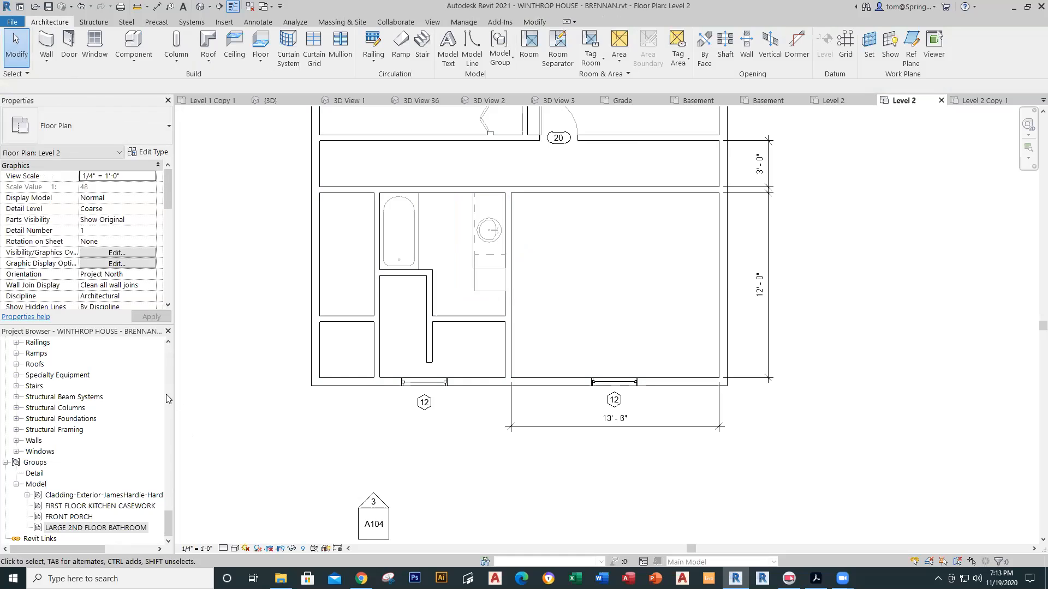
pyautogui.moveTo(169, 523); pyautogui.dragTo(168, 491)
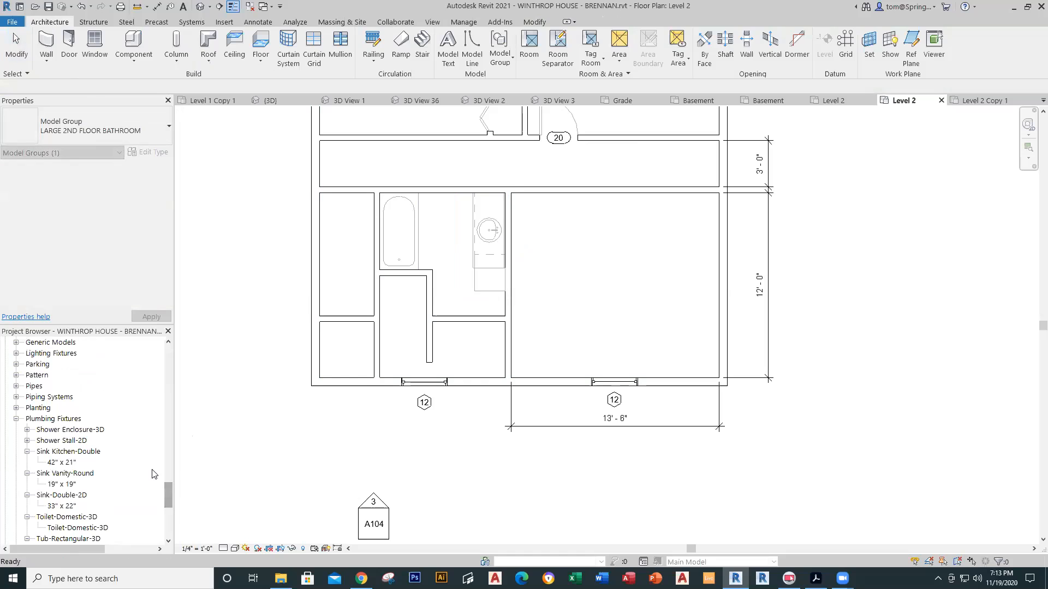
# Step: Place a Toilet-Domestic-3D turned 180° below the vanity, then open the Level 2 Copy 1 plan
pyautogui.moveTo(89, 532); pyautogui.dragTo(456, 316)
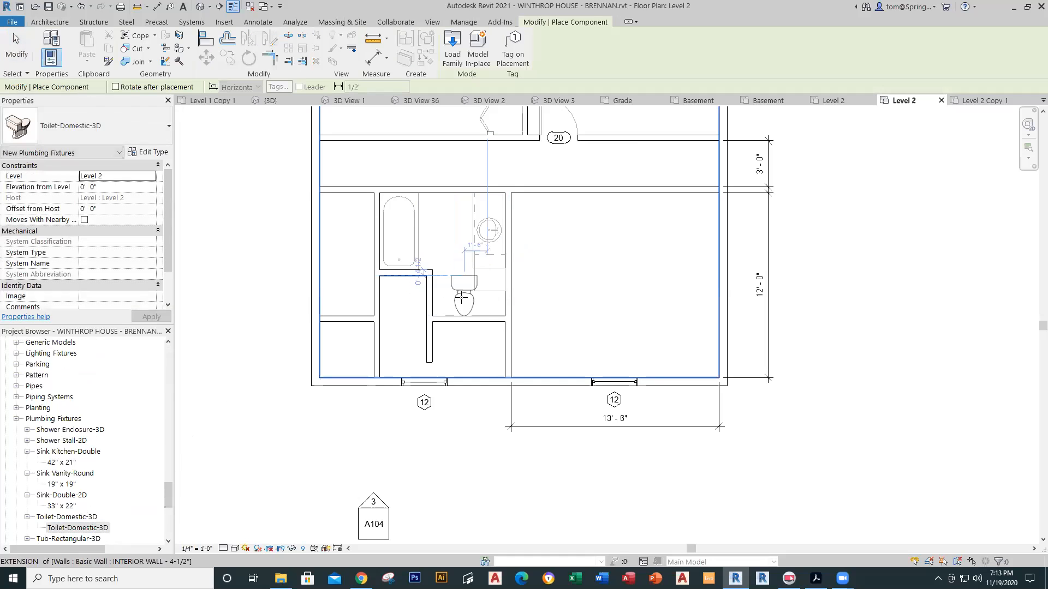
pyautogui.press('space')
pyautogui.press('space')
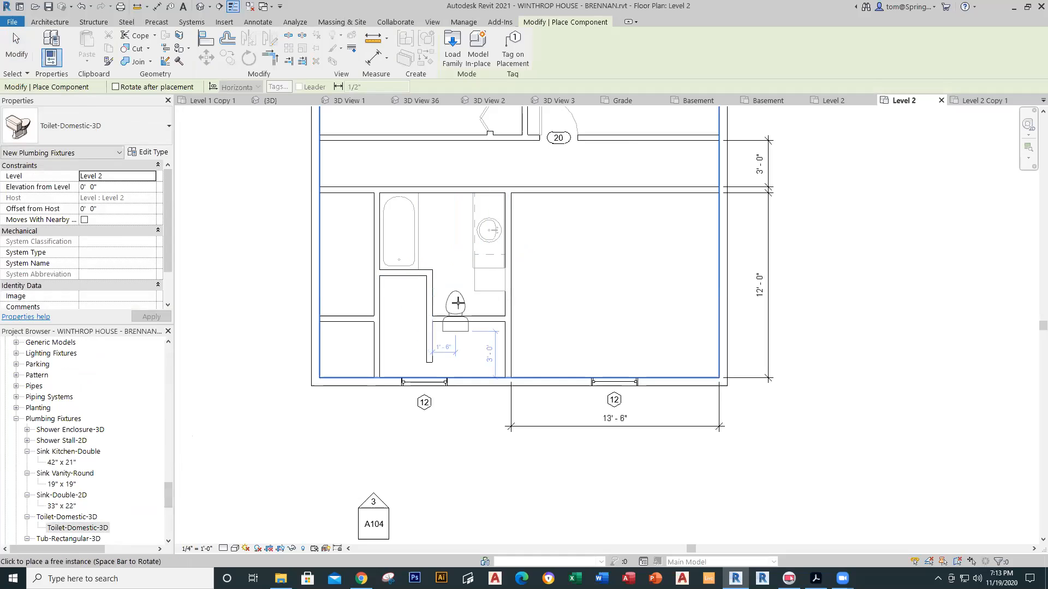
pyautogui.click(457, 291)
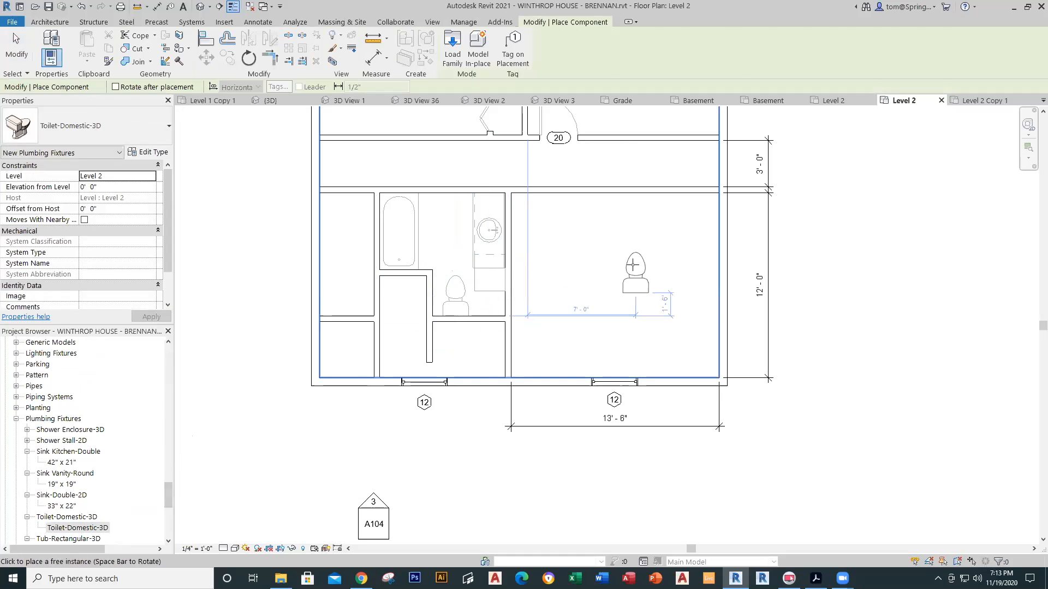
pyautogui.press('Escape')
pyautogui.press('Escape')
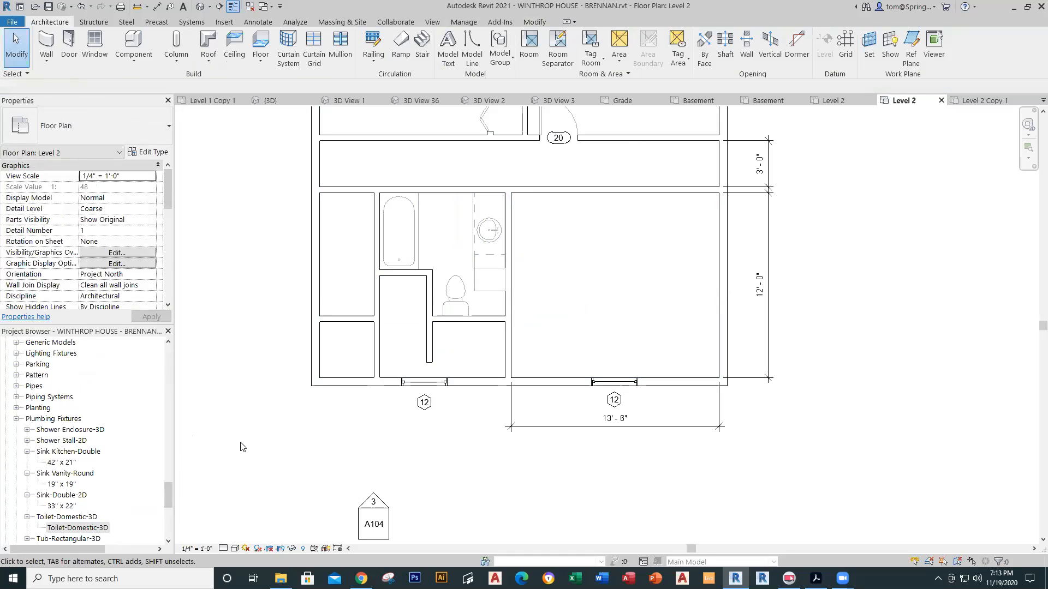
pyautogui.moveTo(168, 498); pyautogui.dragTo(165, 451)
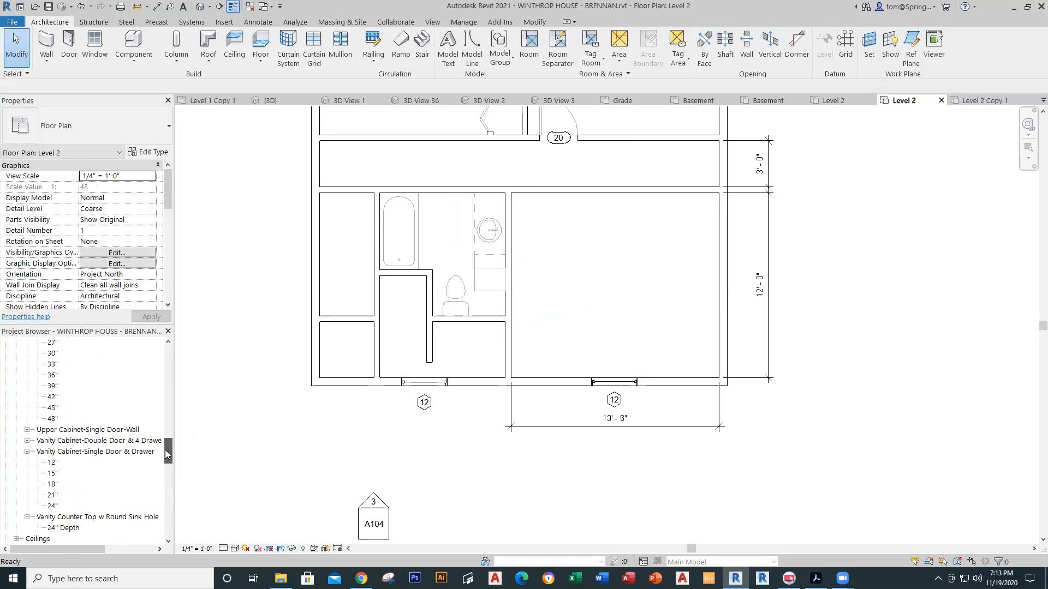
pyautogui.click(983, 100)
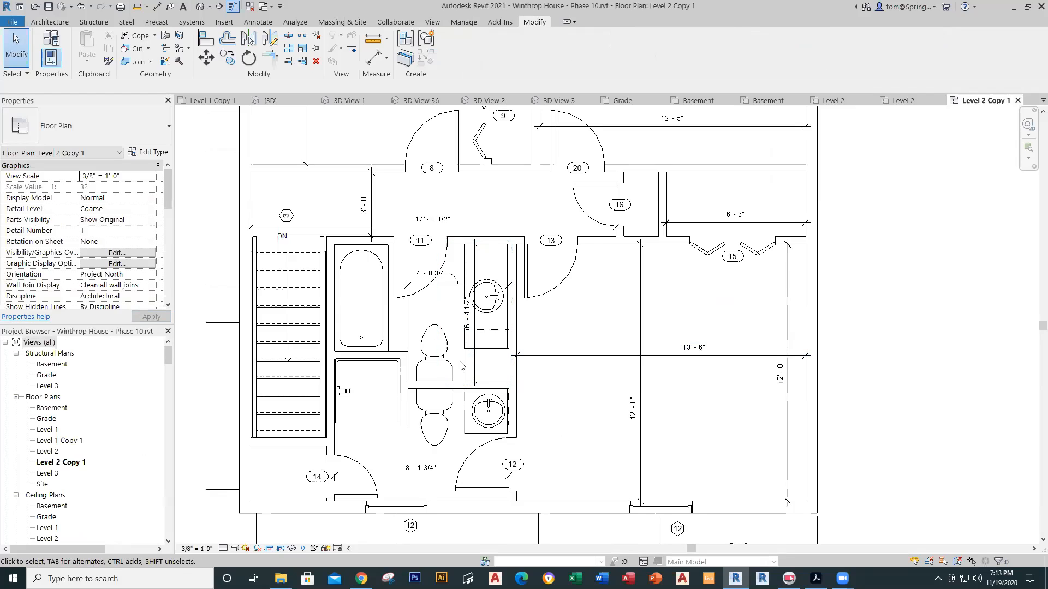
# Step: Identify the reference bathroom's 18" Tall Cabinet-Single Door(2), then return to the Level 2 plan
pyautogui.press('Tab')
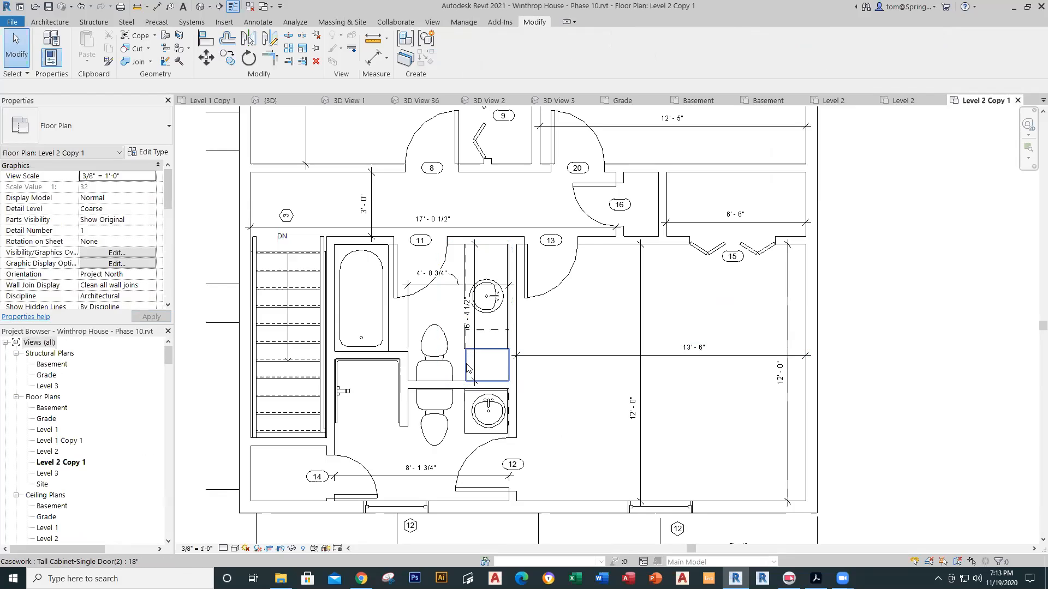
pyautogui.click(468, 370)
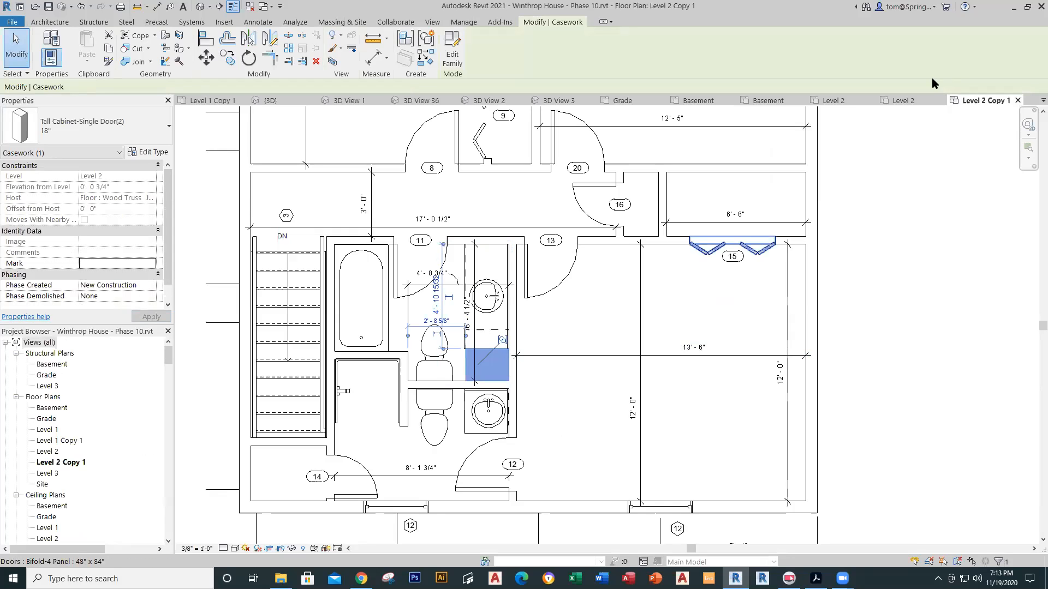
pyautogui.click(897, 101)
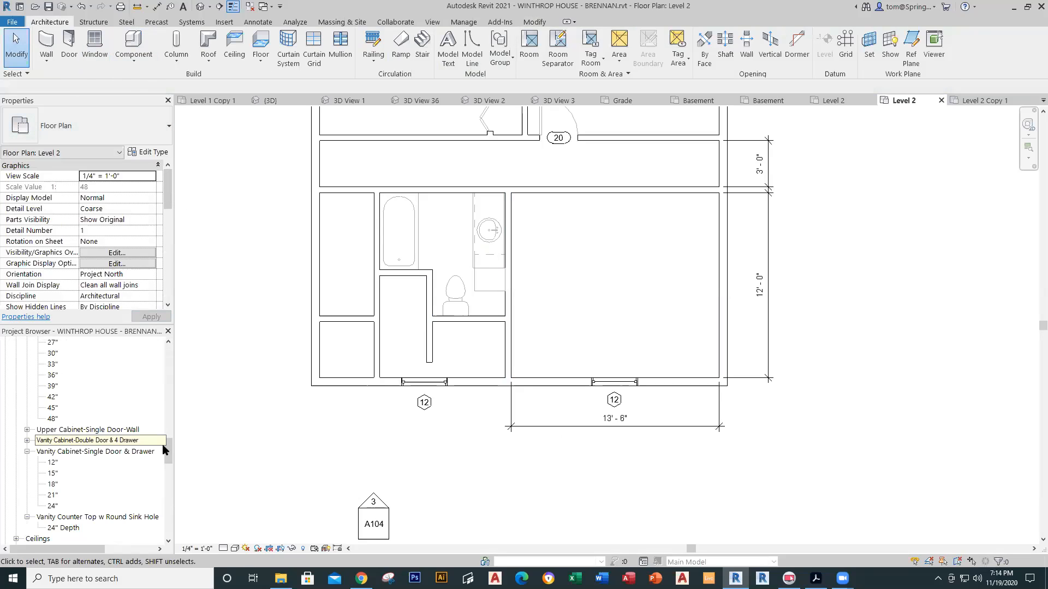
# Step: Place an 18" Tall Cabinet-Single Door(2) beside the toilet, below the vanity
pyautogui.moveTo(168, 443); pyautogui.dragTo(168, 418)
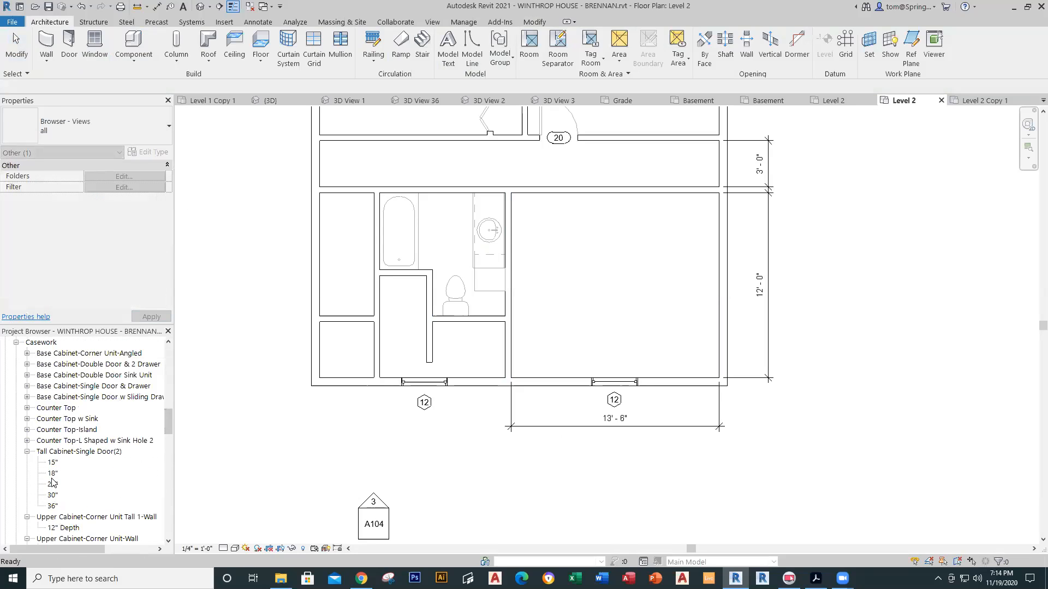
pyautogui.moveTo(52, 474); pyautogui.dragTo(476, 301)
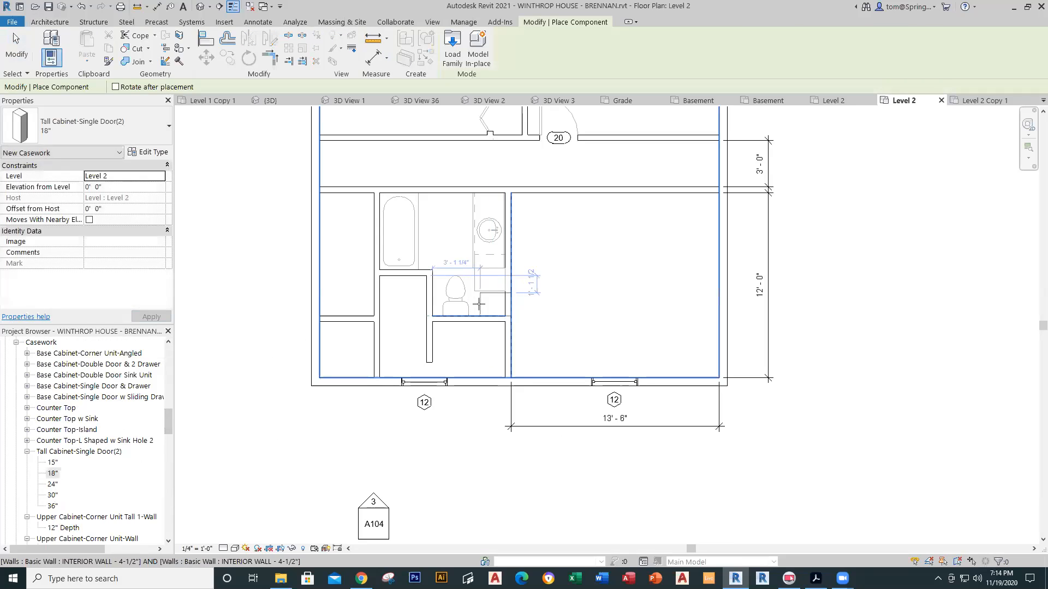
pyautogui.press('space')
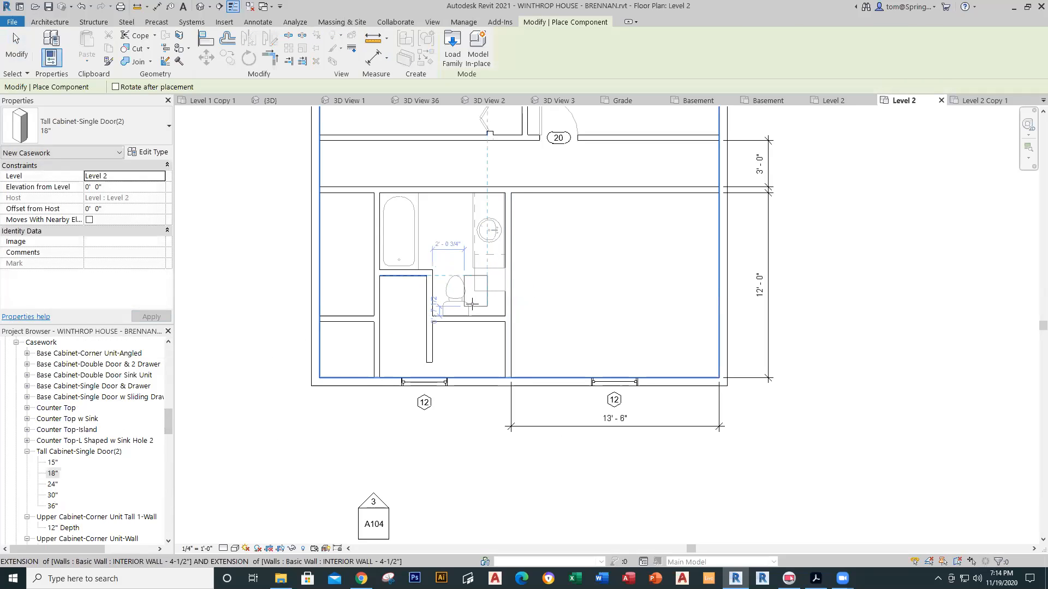
pyautogui.press('space')
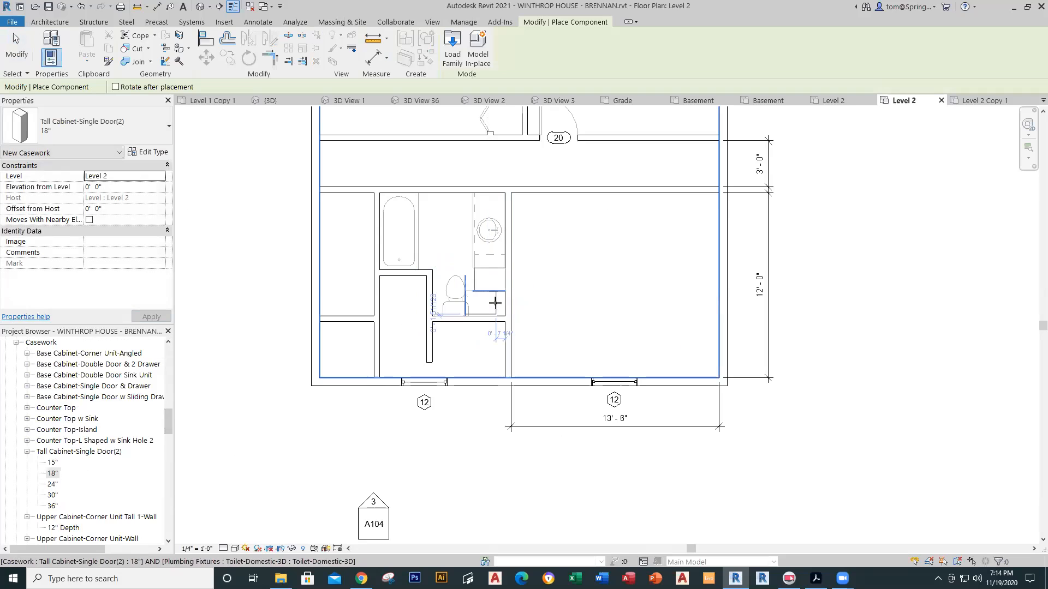
pyautogui.click(505, 304)
pyautogui.press('Escape')
pyautogui.press('Escape')
# Step: Nudge the tall cabinet so it sits flush with the bathroom's right wall
pyautogui.click(503, 312)
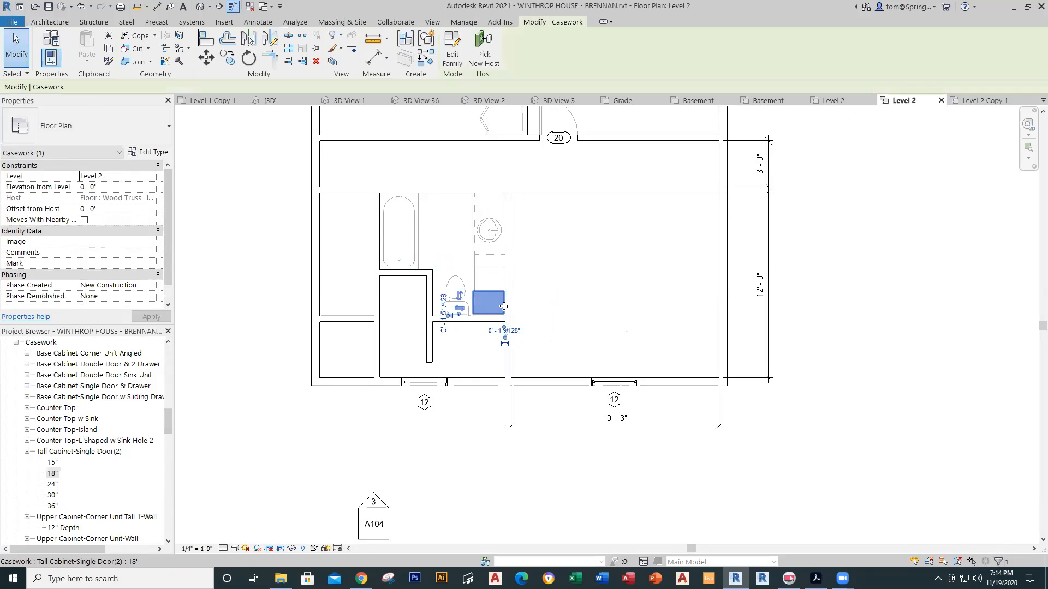
pyautogui.scroll(6, 504, 309)
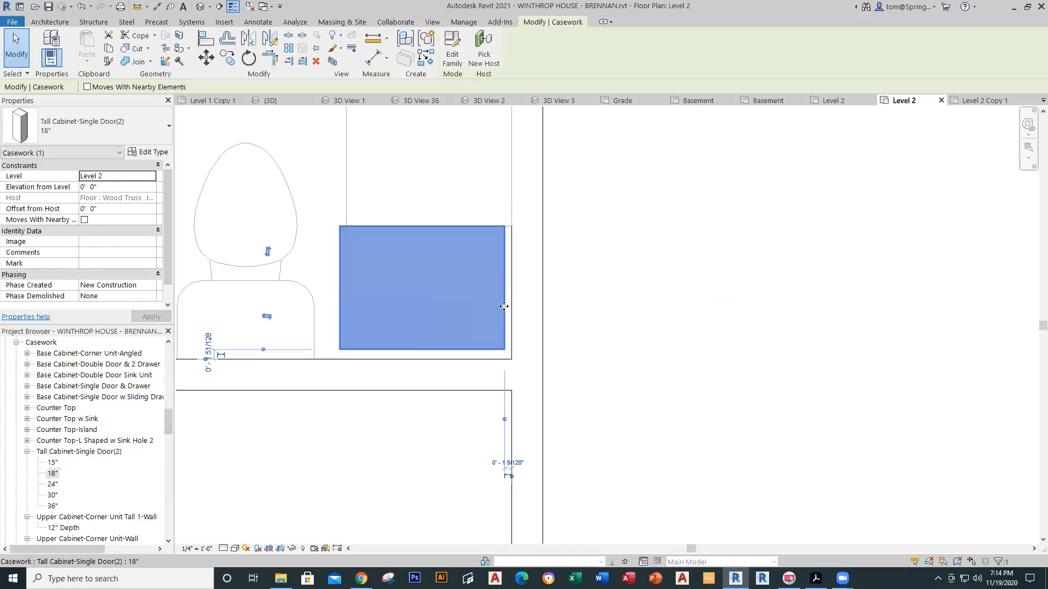
pyautogui.press('Right')
pyautogui.press('Right')
pyautogui.press('Right')
pyautogui.press('Right')
pyautogui.press('Right')
pyautogui.press('Left')
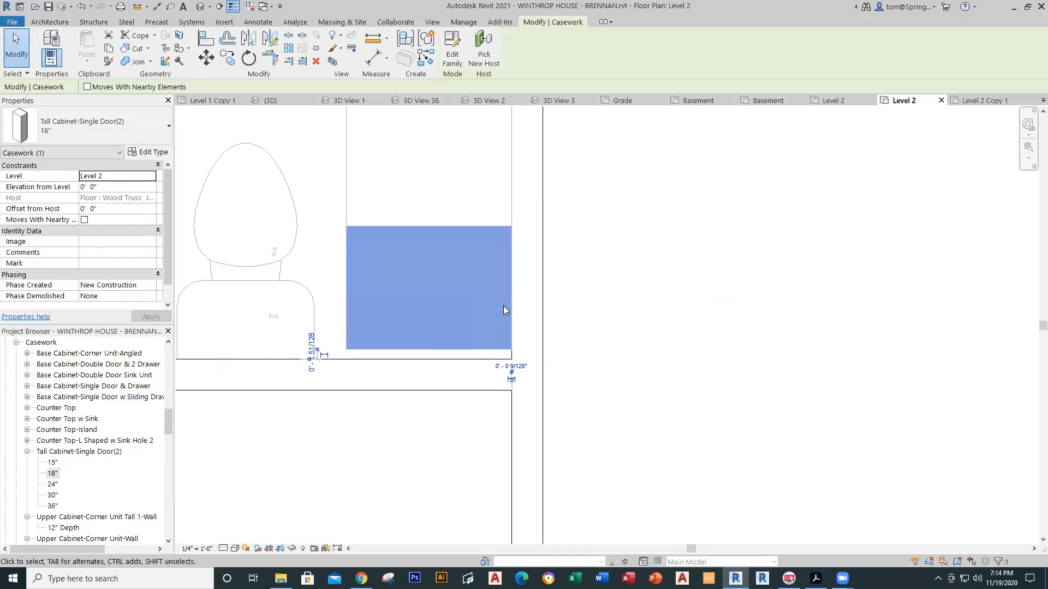
pyautogui.press('Escape')
pyautogui.scroll(-5, 503, 322)
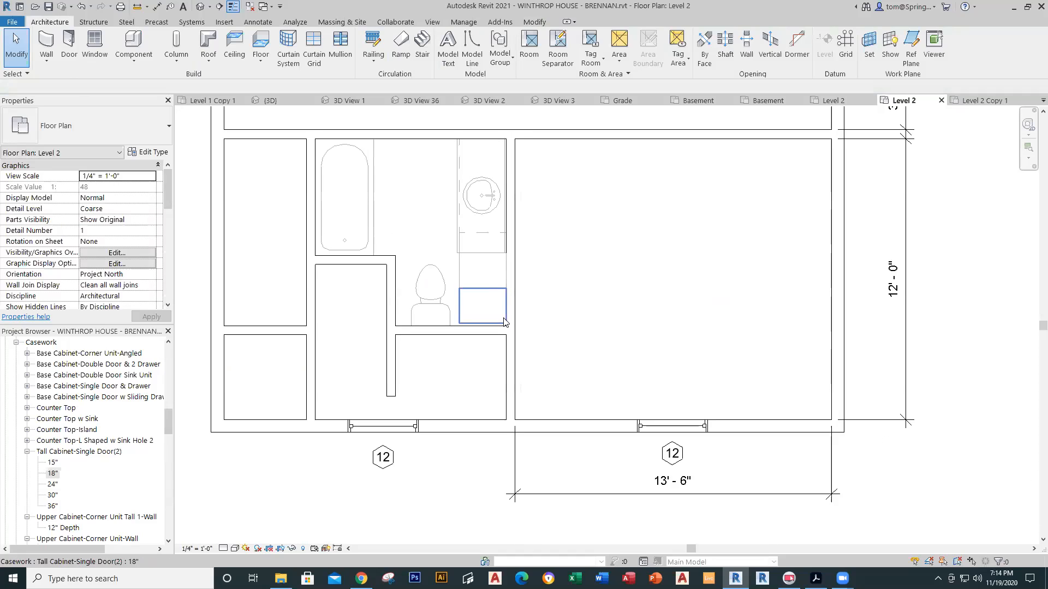
pyautogui.click(529, 308)
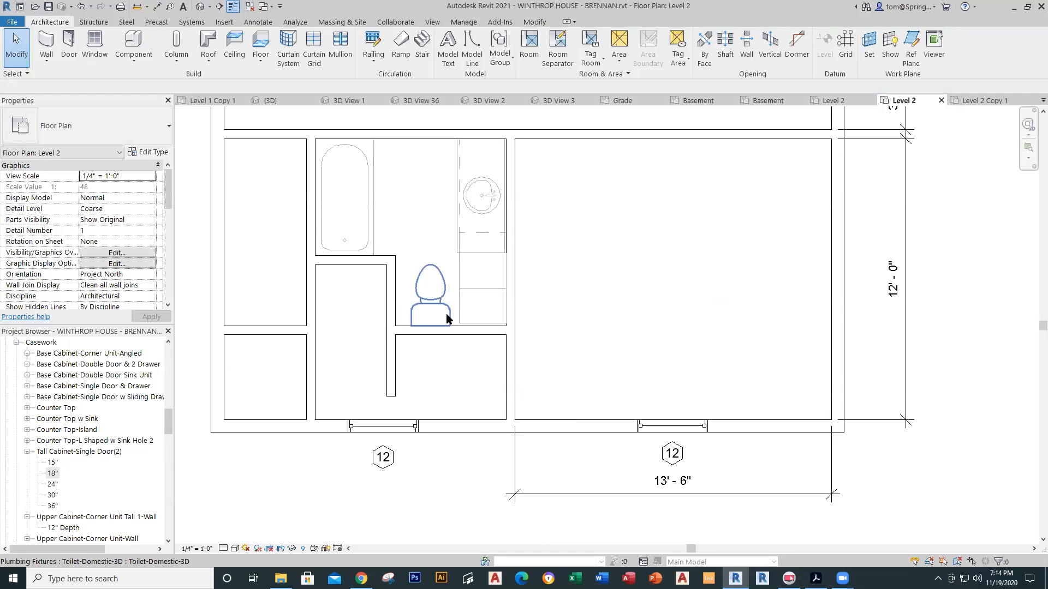
pyautogui.moveTo(168, 420); pyautogui.dragTo(168, 458)
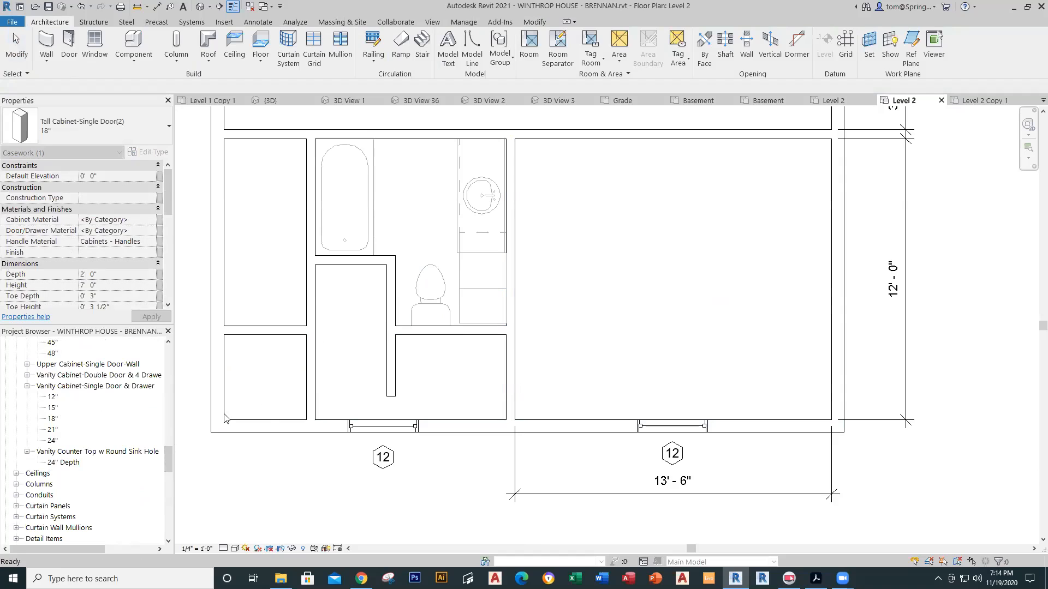
# Step: Place a rotated 36" x 36" Shower Enclosure-3D in the space left of the toilet
pyautogui.moveTo(169, 460); pyautogui.dragTo(176, 490)
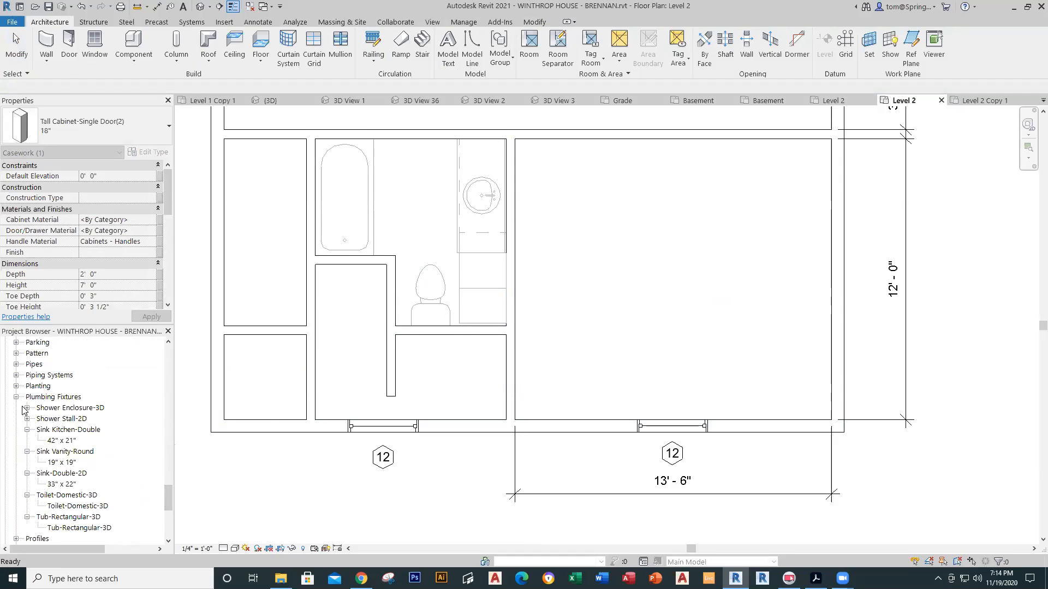
pyautogui.click(26, 409)
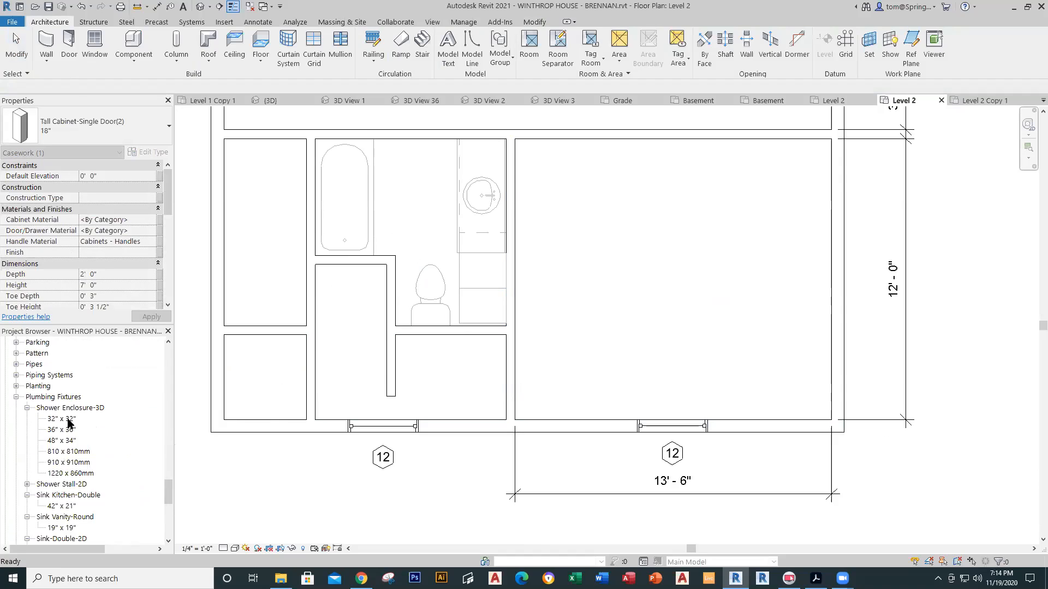
pyautogui.moveTo(61, 430); pyautogui.dragTo(341, 351)
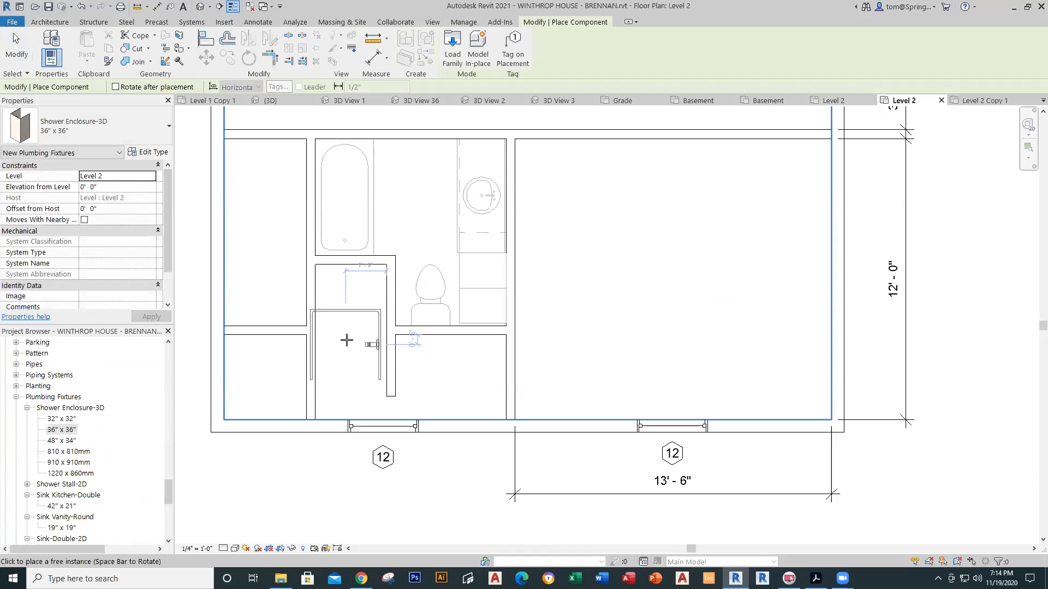
pyautogui.press('space')
pyautogui.press('space')
pyautogui.press('space')
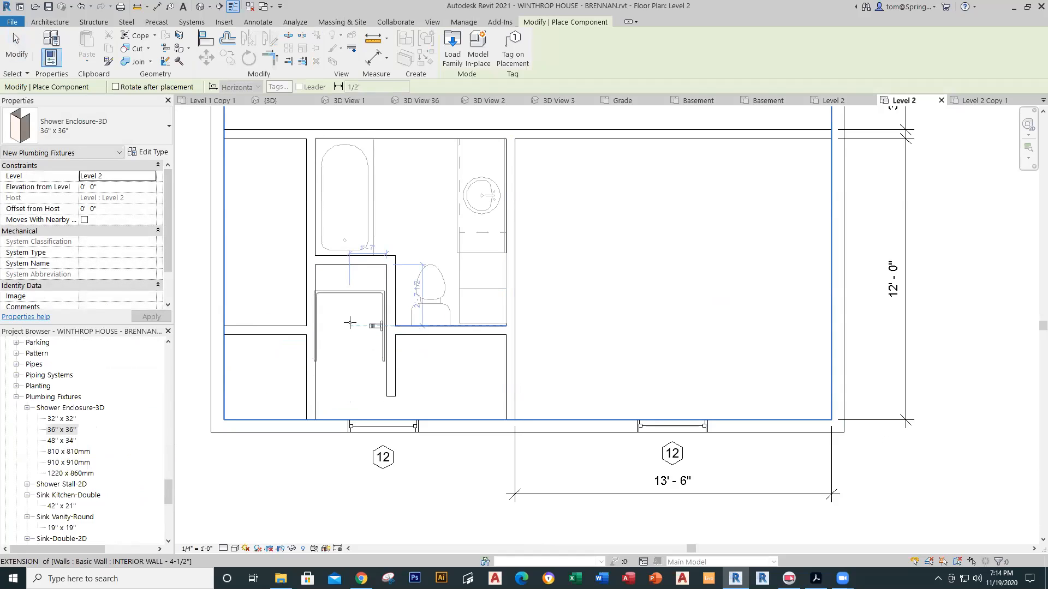
pyautogui.press('space')
pyautogui.press('space')
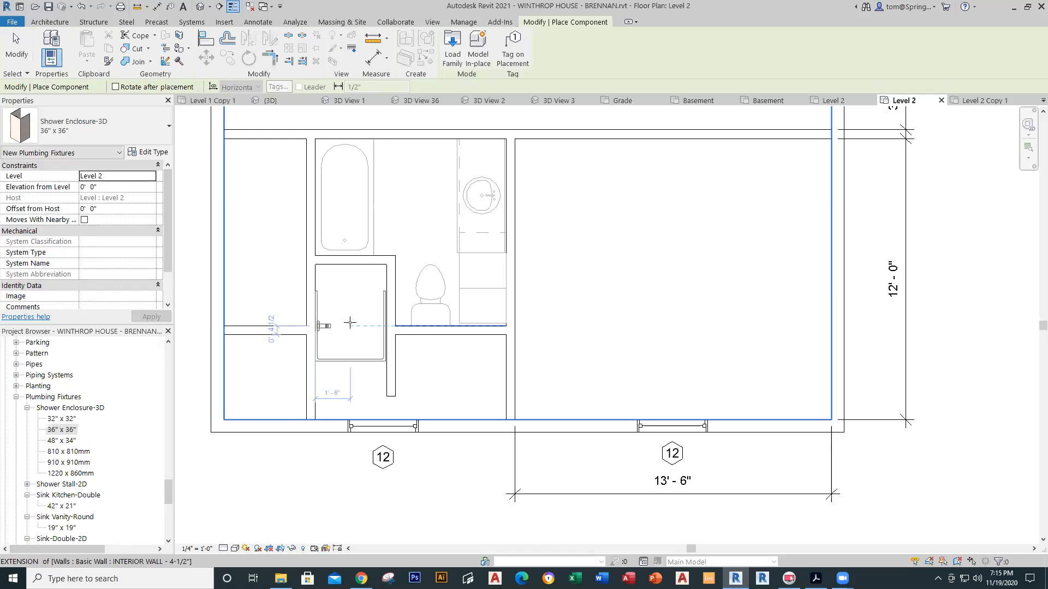
pyautogui.press('space')
pyautogui.press('space')
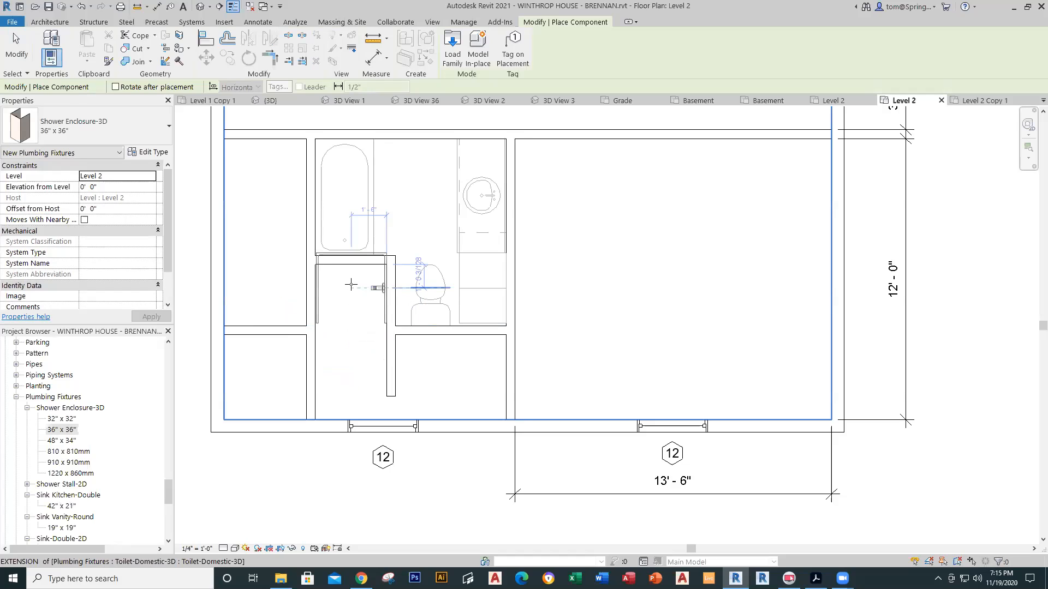
pyautogui.press('space')
pyautogui.press('space')
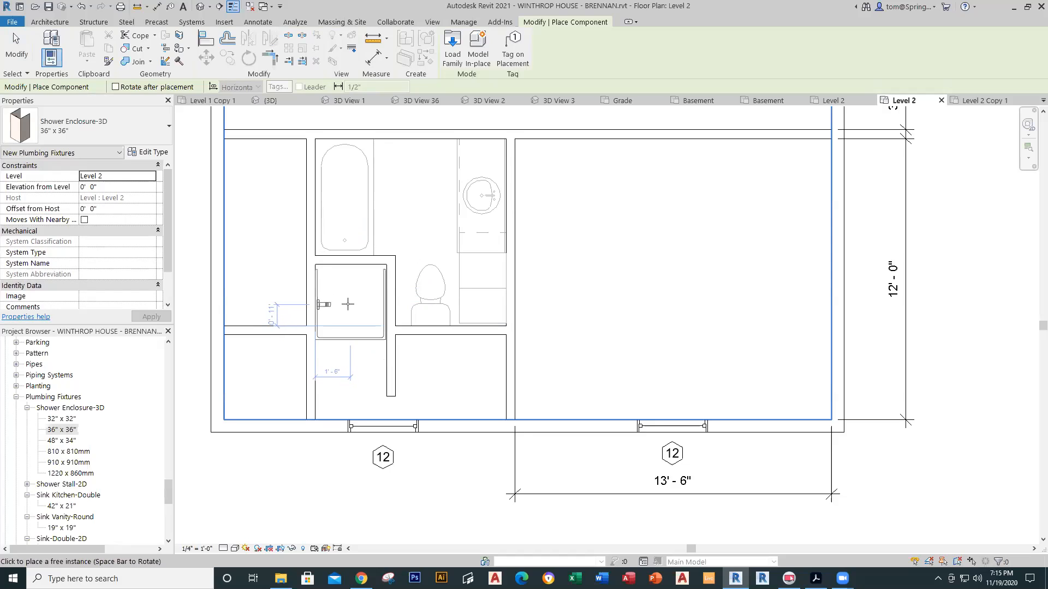
pyautogui.scroll(2, 349, 301)
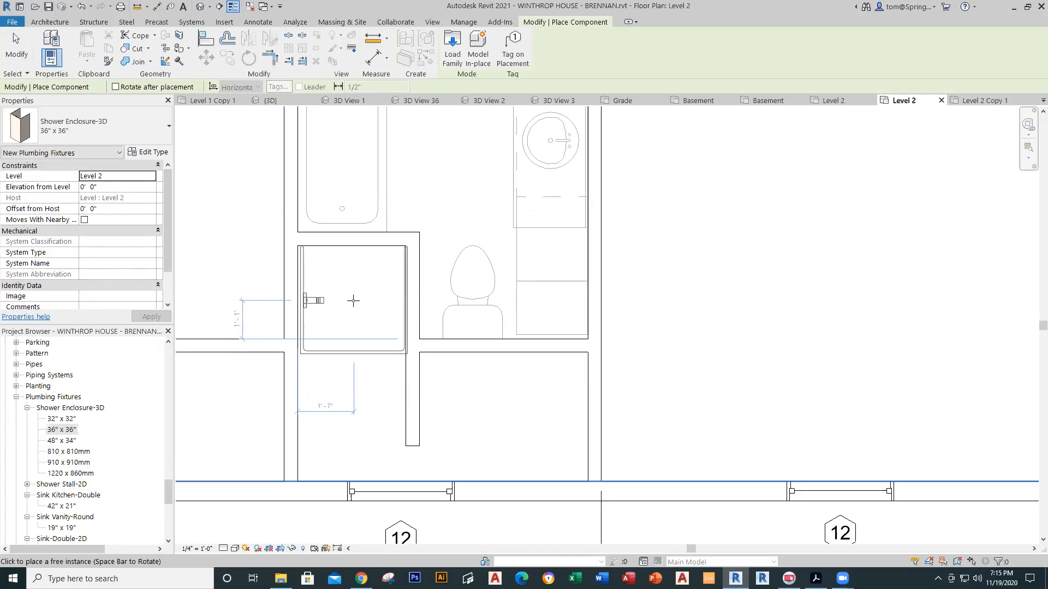
pyautogui.click(349, 302)
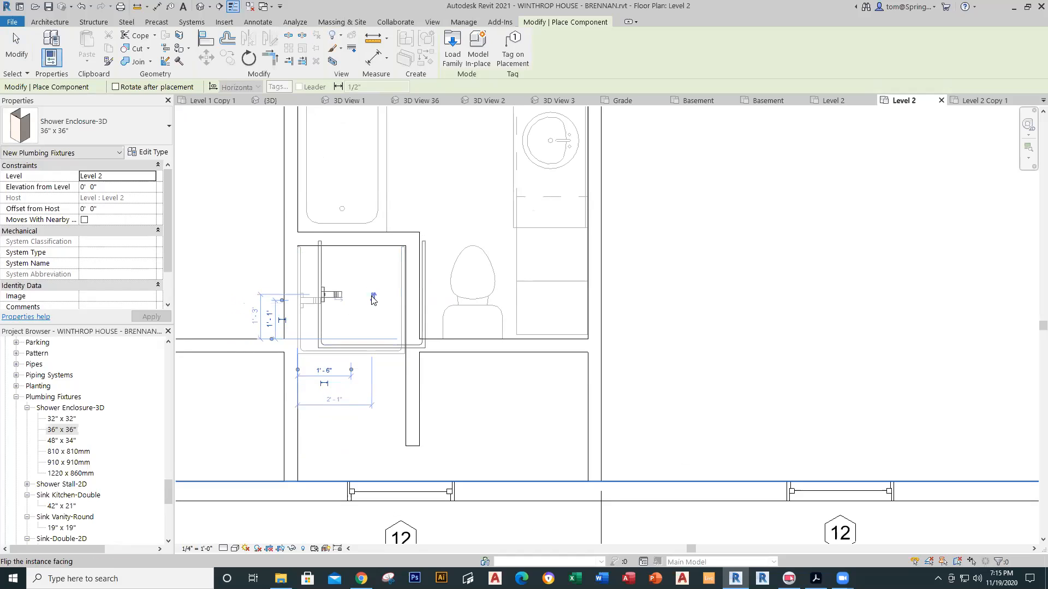
pyautogui.press('Escape')
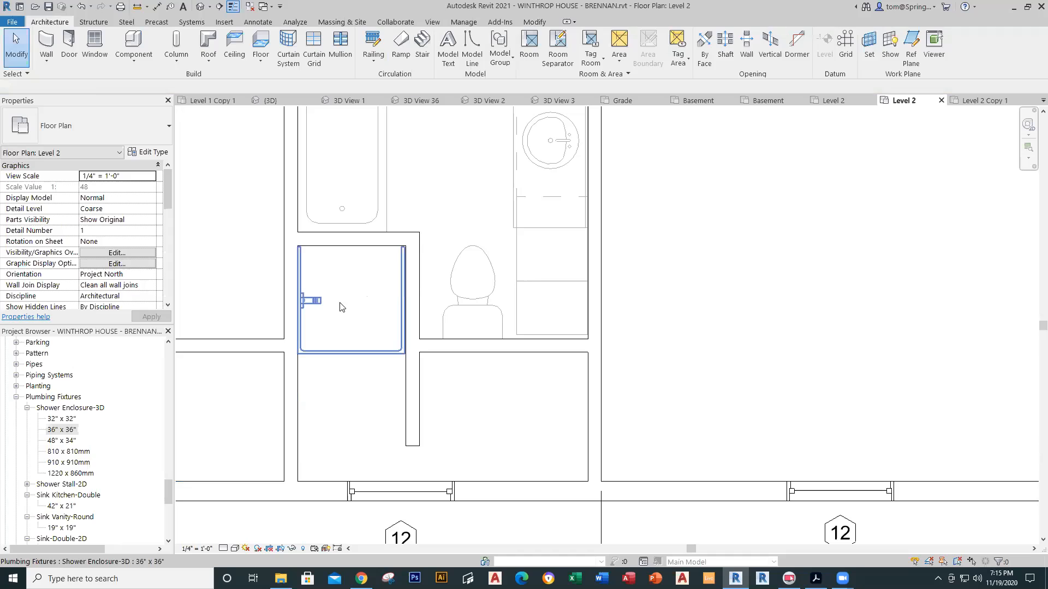
# Step: Flip the shower enclosure so it opens toward the bottom
pyautogui.click(300, 316)
pyautogui.click(374, 299)
pyautogui.press('Escape')
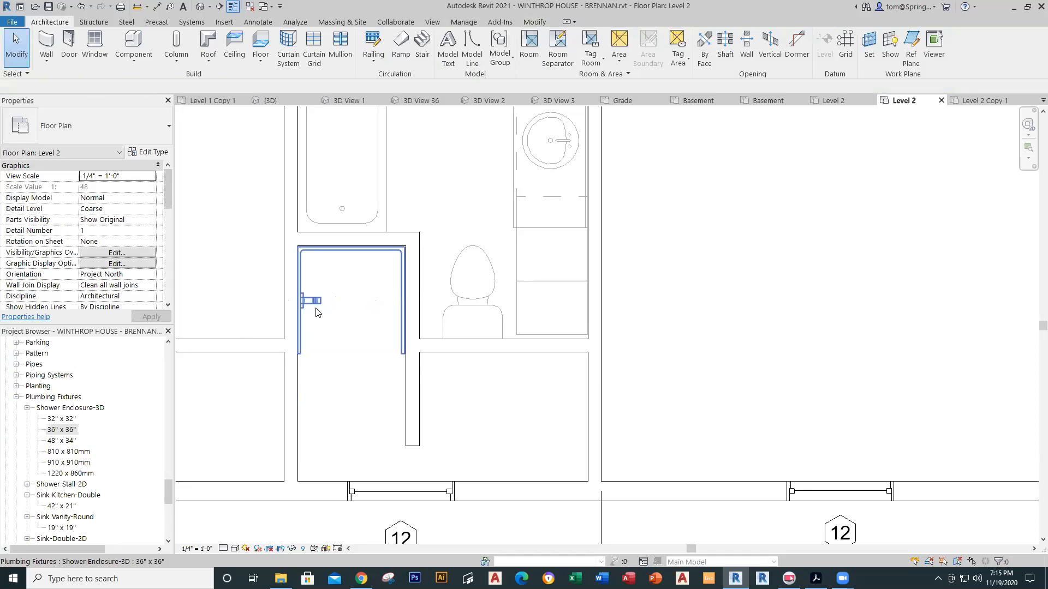
pyautogui.scroll(-2, 356, 360)
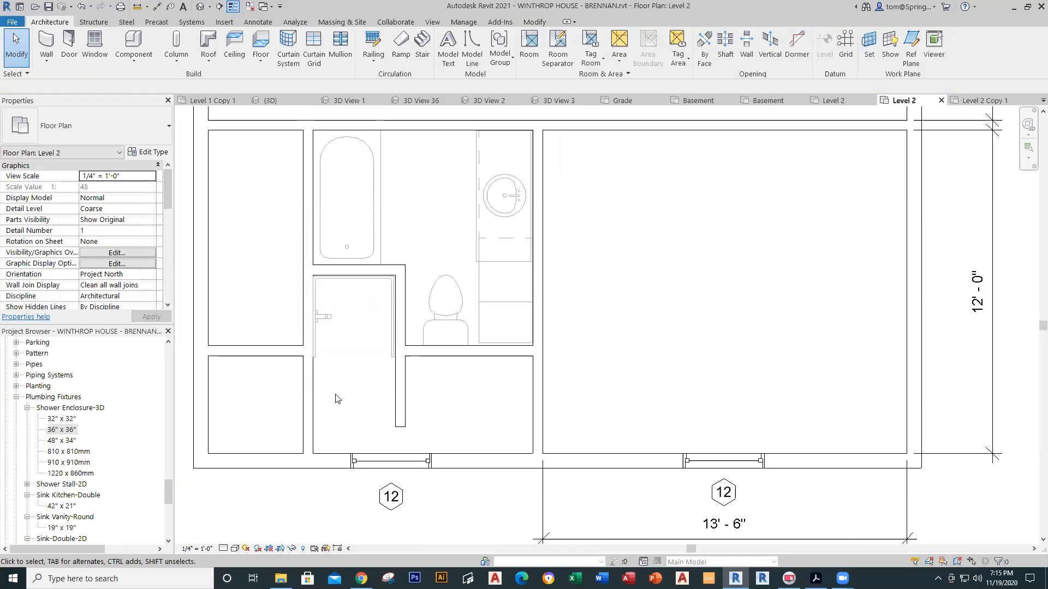
pyautogui.click(400, 419)
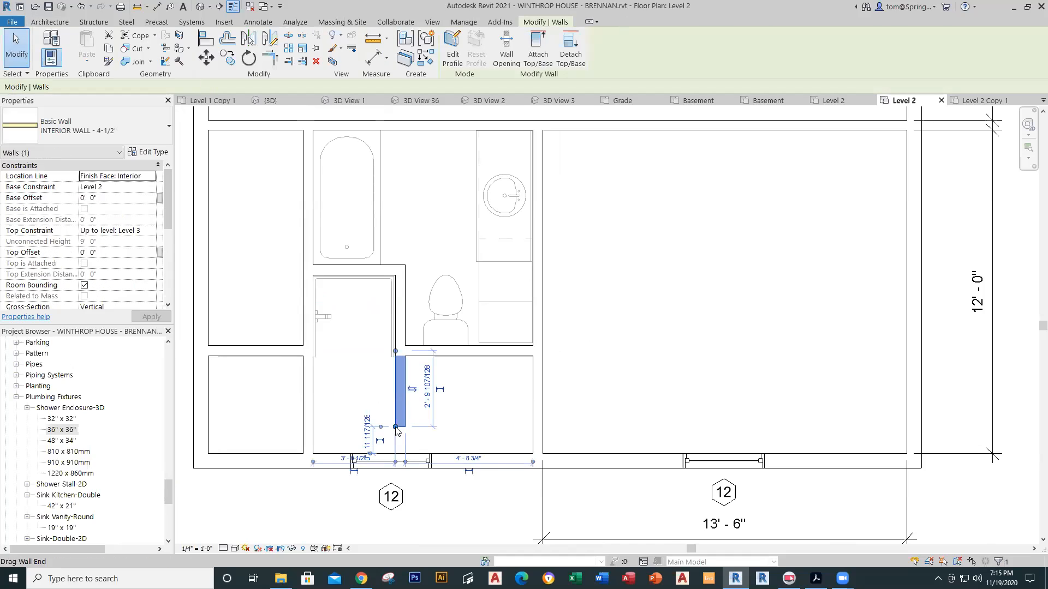
# Step: Shorten the stub wall below the shower by dragging its end up
pyautogui.press('r')
pyautogui.press('s')
pyautogui.click(395, 351)
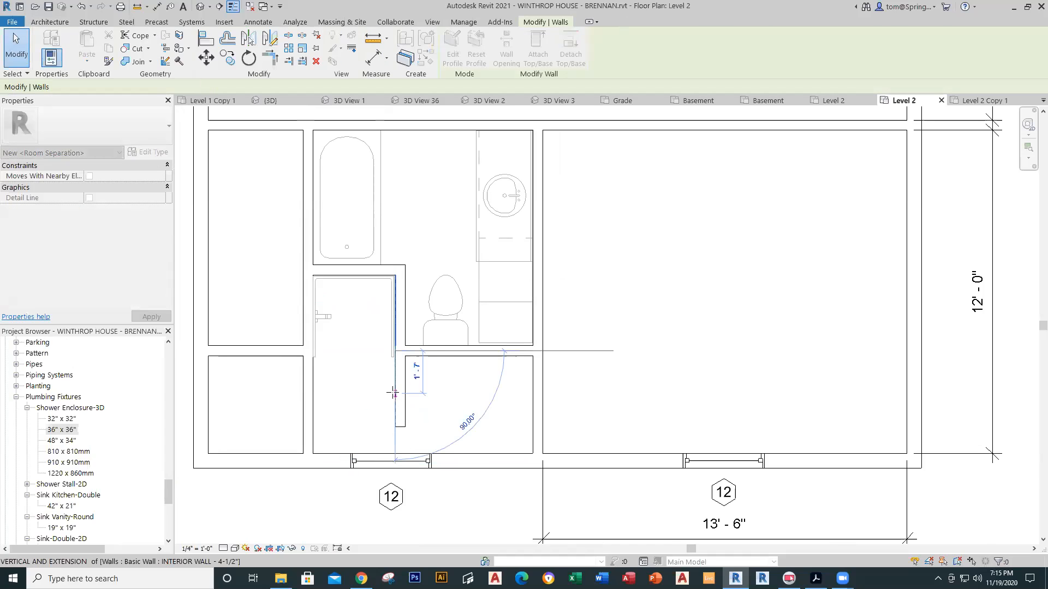
pyautogui.moveTo(393, 389); pyautogui.dragTo(393, 389)
pyautogui.click(451, 386)
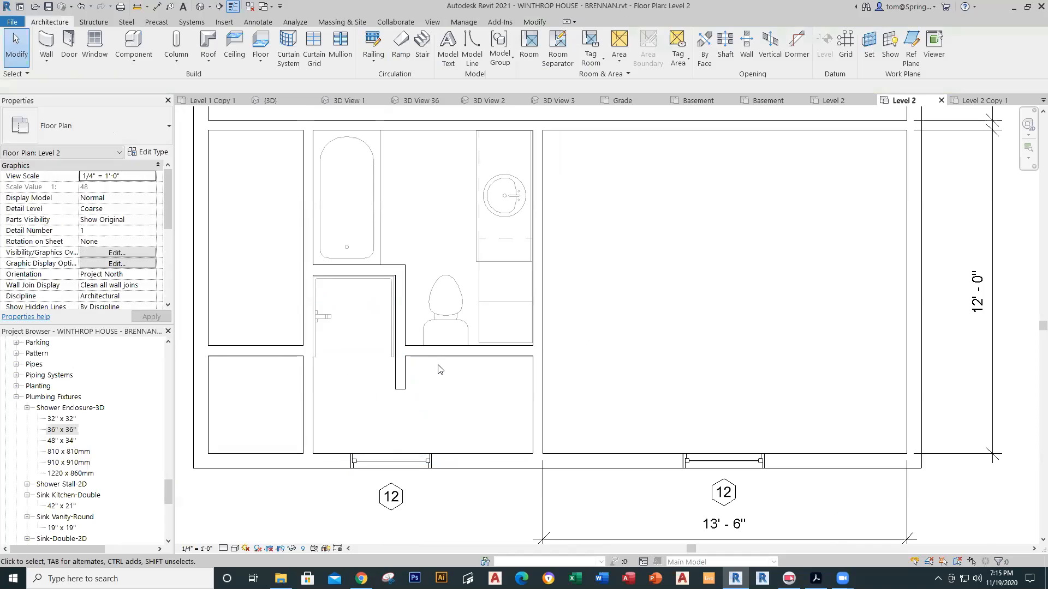
# Step: Mirror the toilet across the wall below it to make a back-to-back copy
pyautogui.click(454, 321)
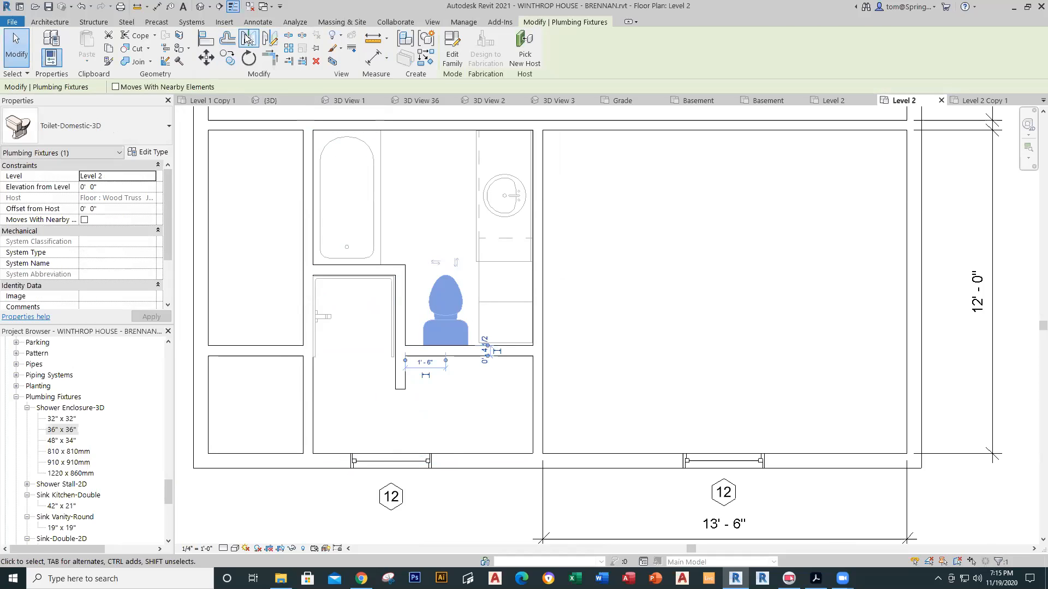
pyautogui.click(247, 38)
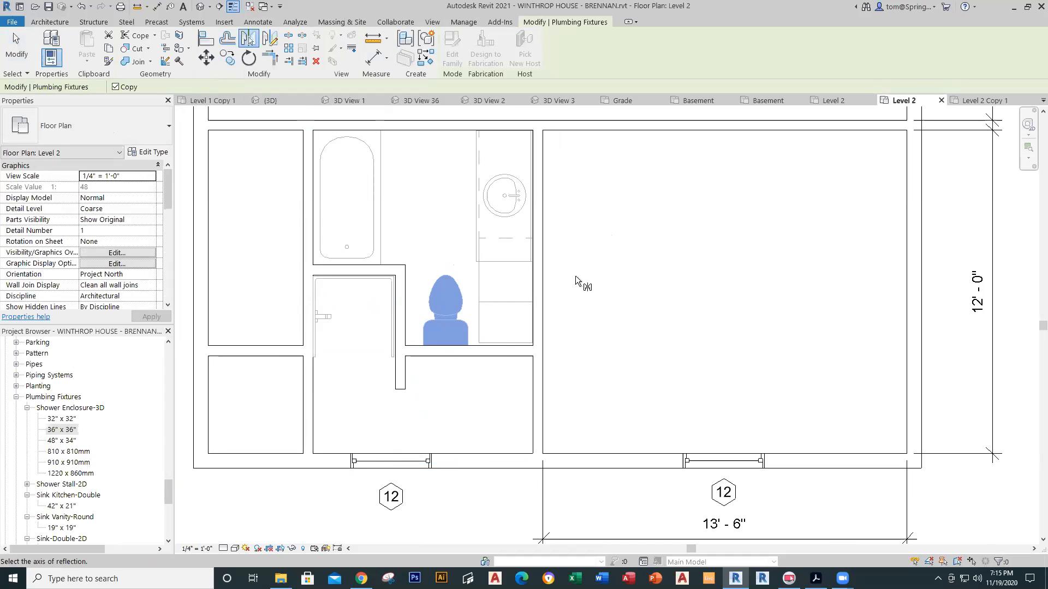
pyautogui.click(528, 355)
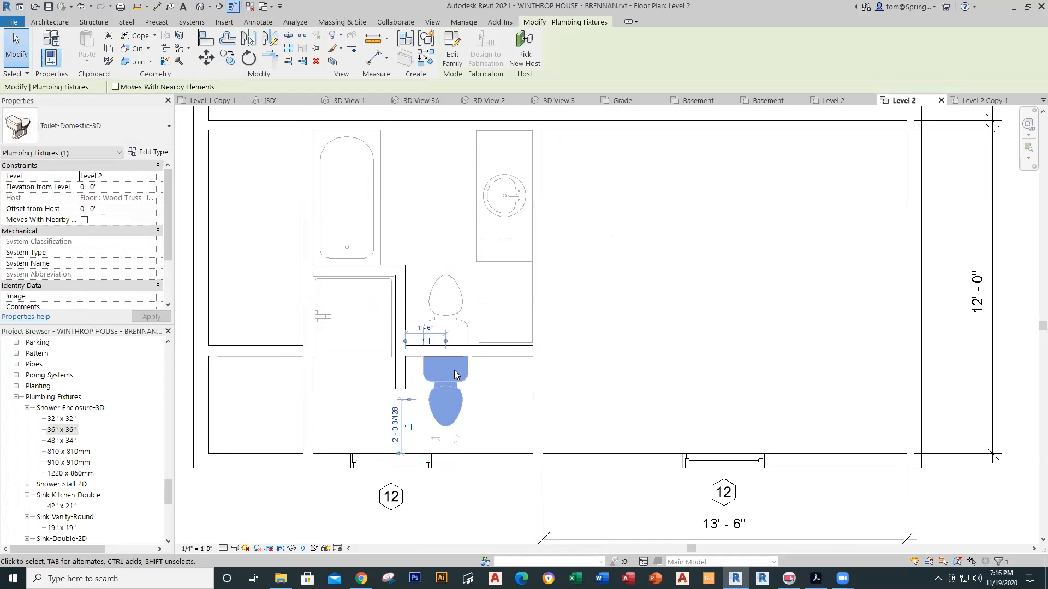
pyautogui.click(489, 378)
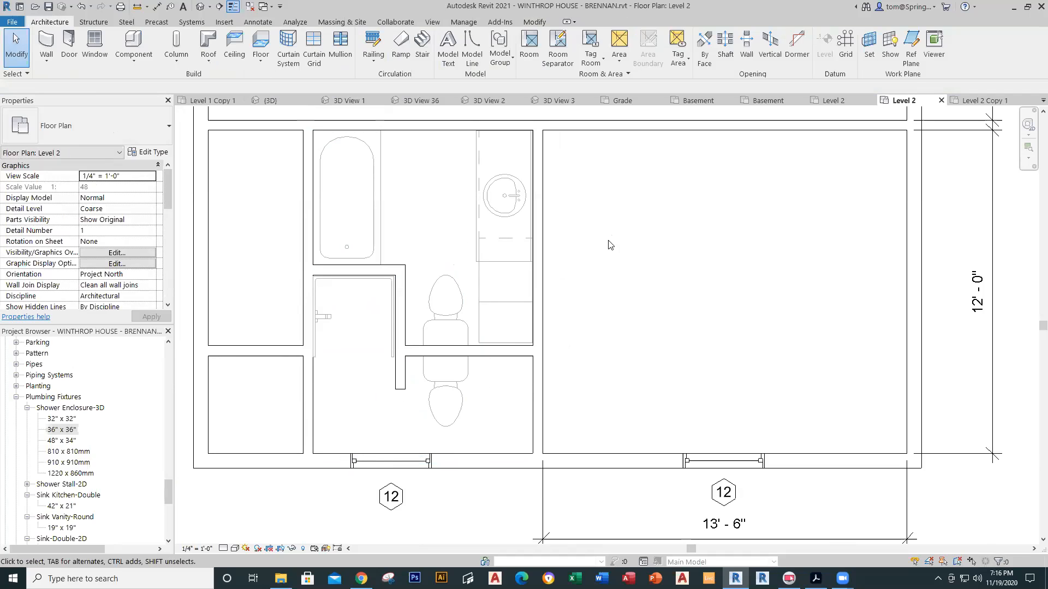
pyautogui.click(985, 102)
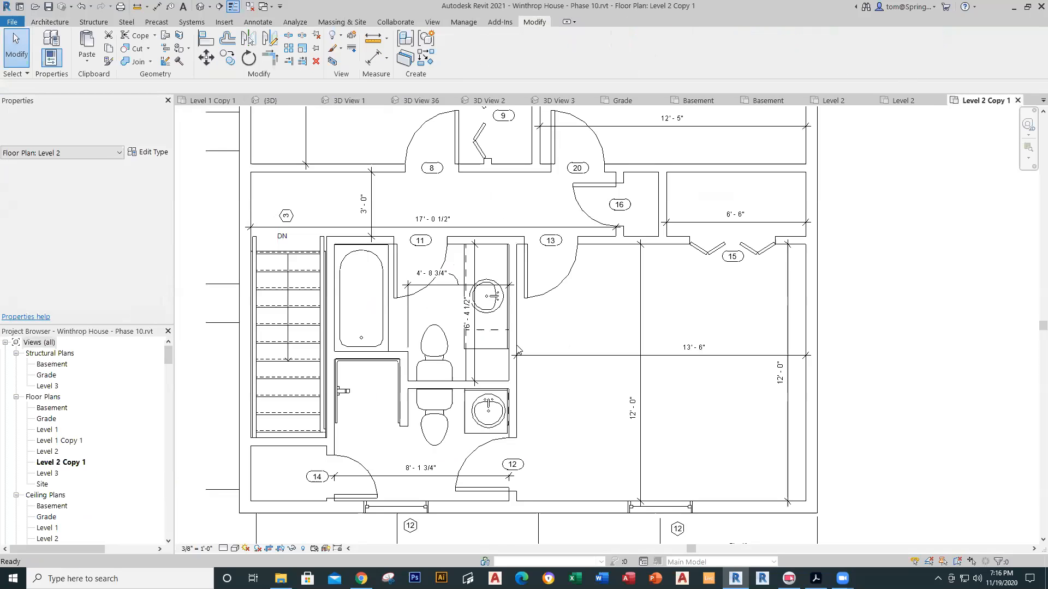
# Step: Inspect the reference vanity counter and its 24" Vanity Cabinet-Single Door & Drawer, then return to BRENNAN's Level 2
pyautogui.click(466, 424)
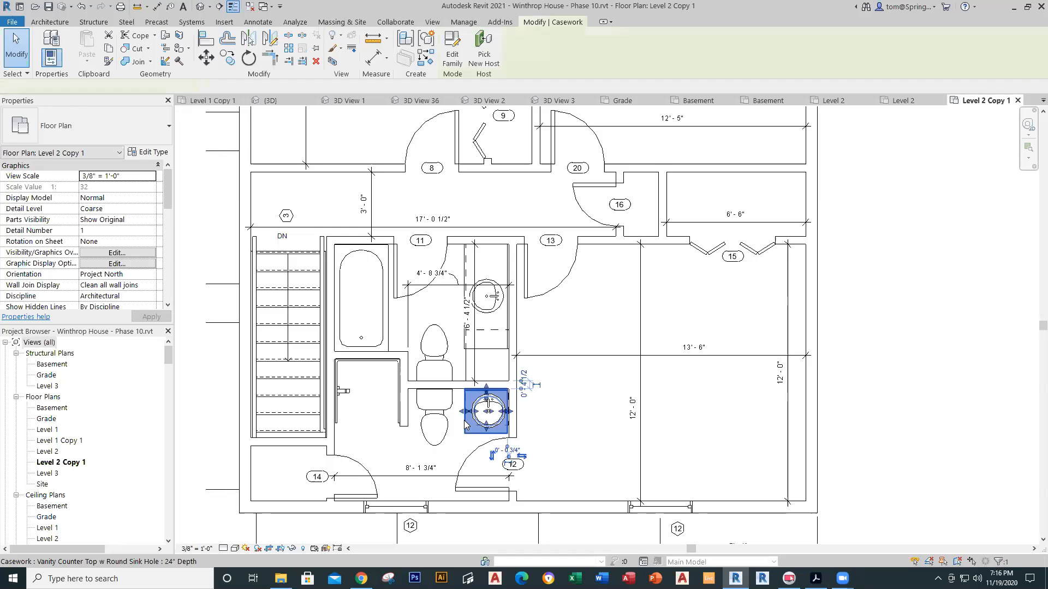
pyautogui.press('Escape')
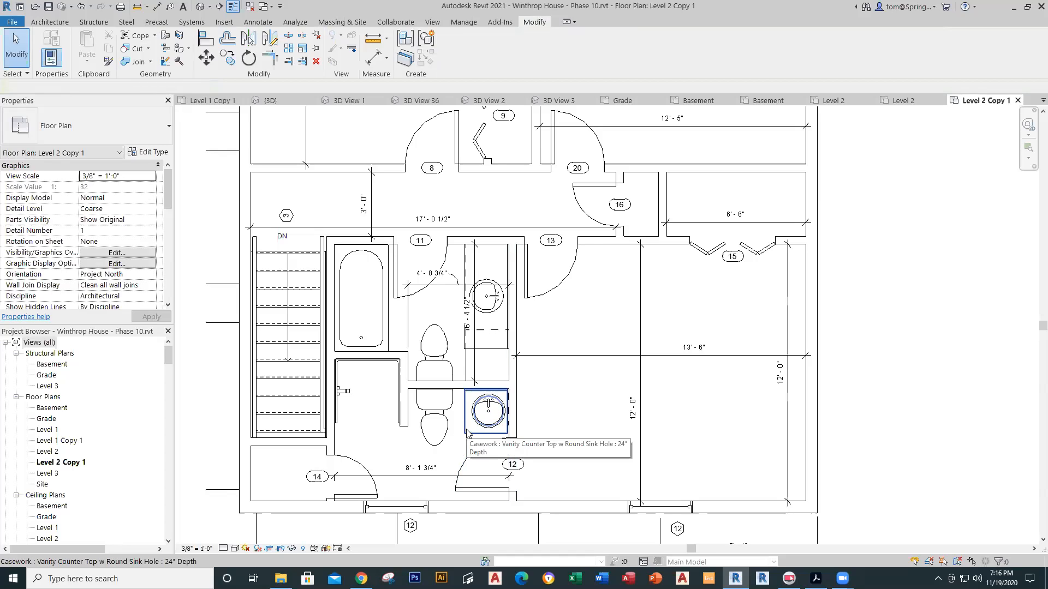
pyautogui.press('Tab')
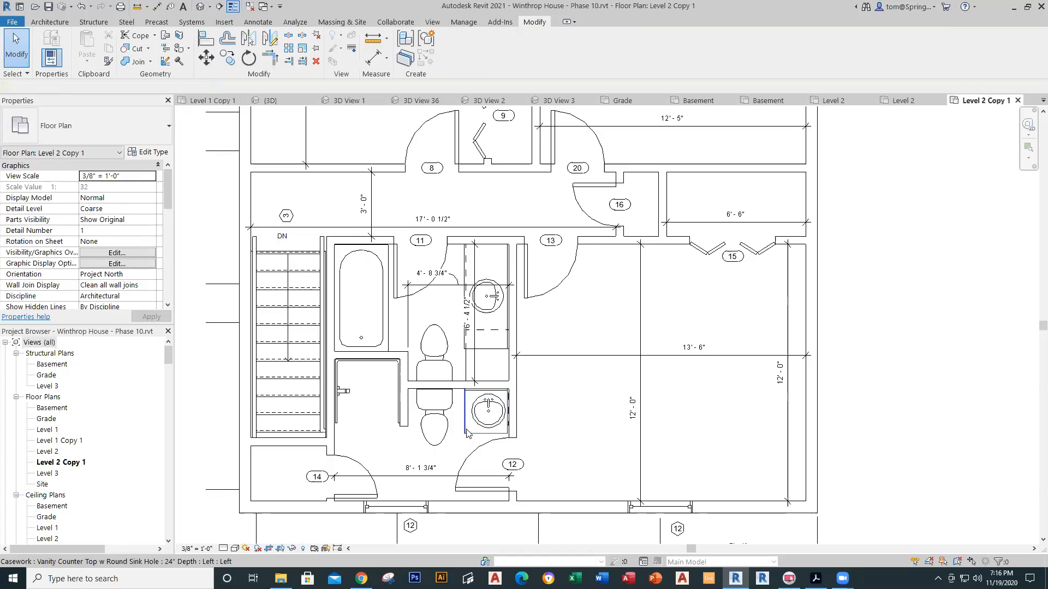
pyautogui.press('Tab')
pyautogui.press('Tab')
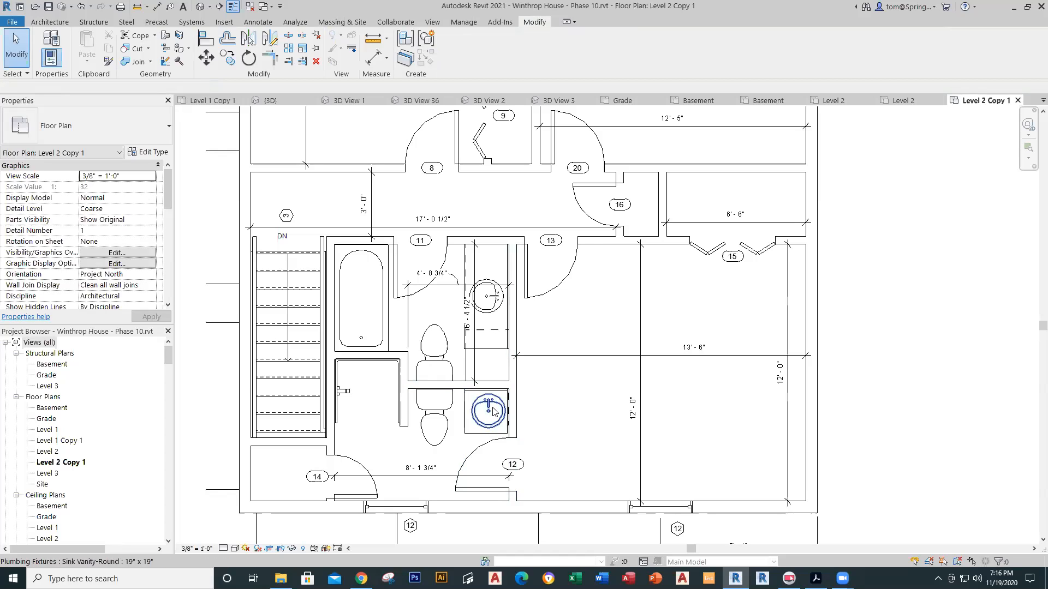
pyautogui.scroll(3, 512, 417)
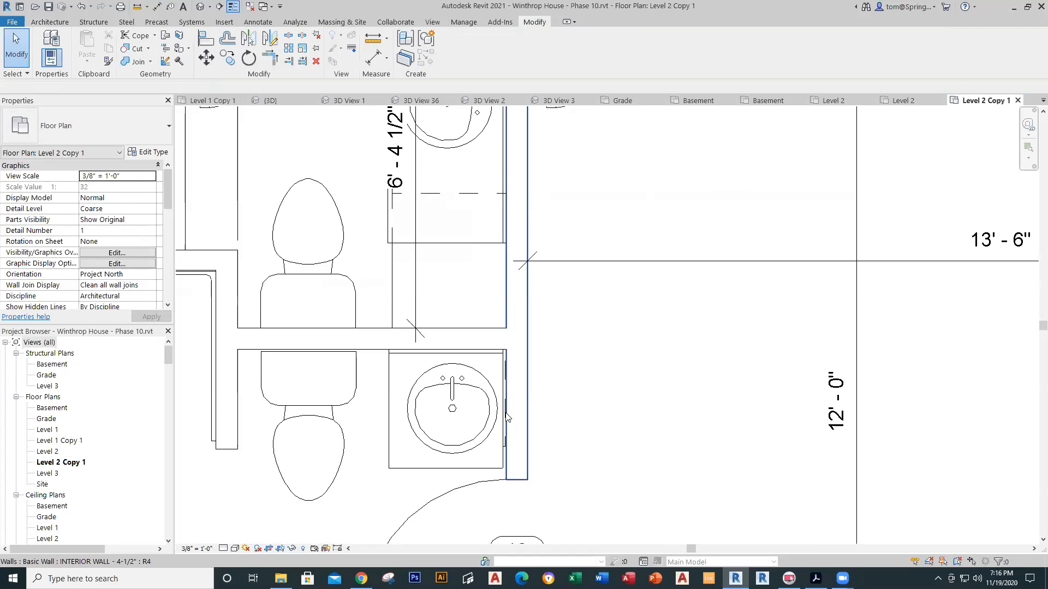
pyautogui.scroll(3, 503, 420)
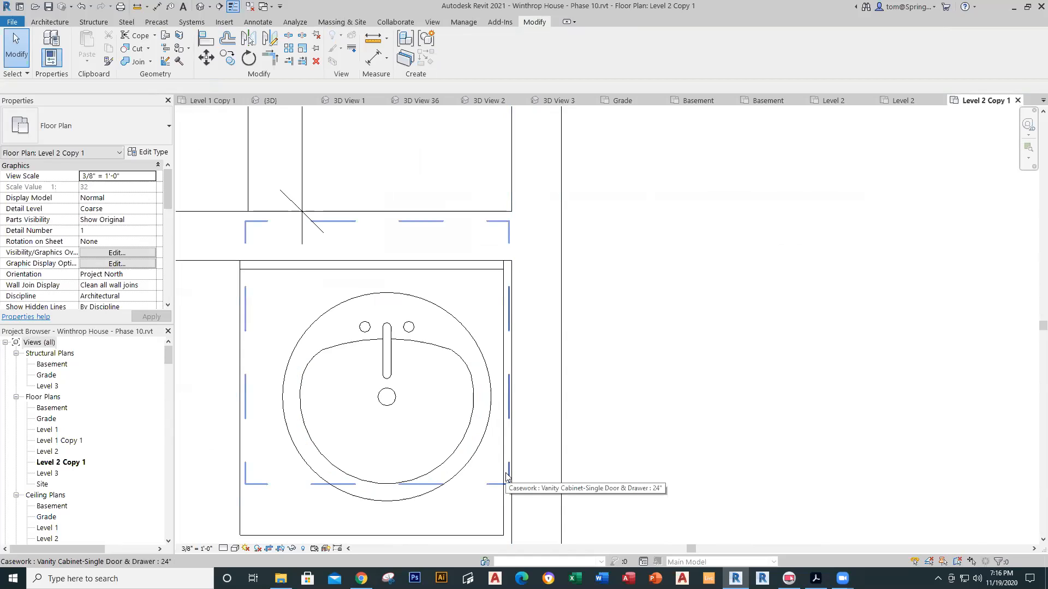
pyautogui.click(506, 476)
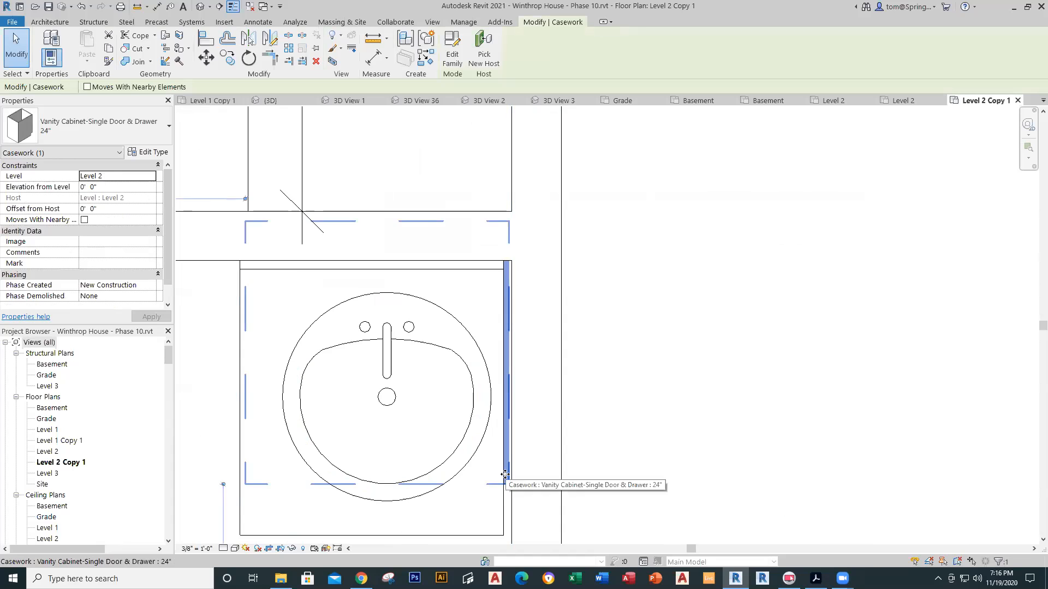
pyautogui.click(896, 103)
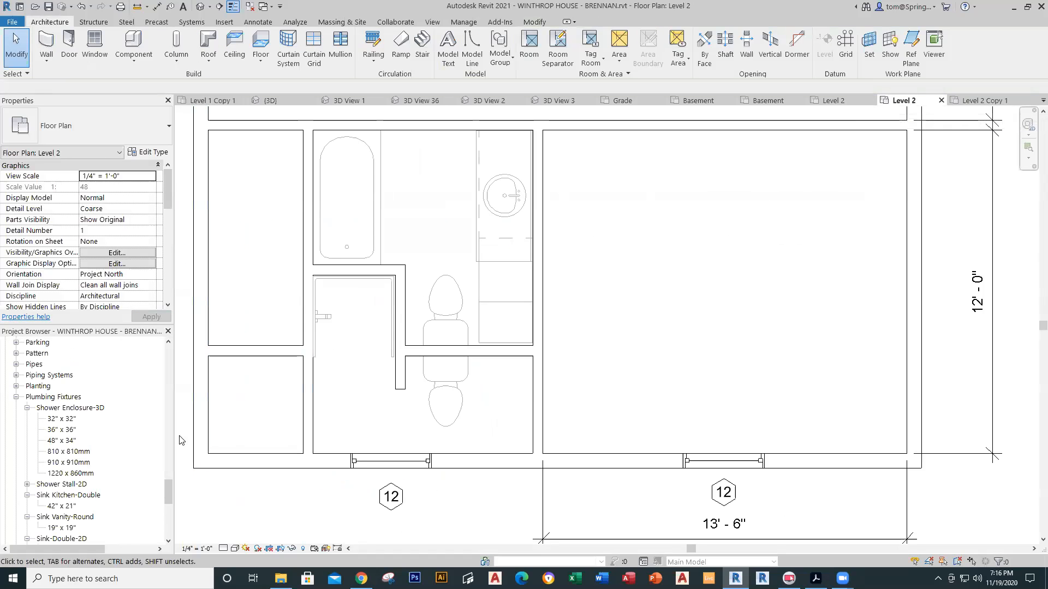
# Step: Place a 24" Depth Vanity Counter Top w Round Sink Hole beside the lower toilet
pyautogui.moveTo(167, 494); pyautogui.dragTo(168, 427)
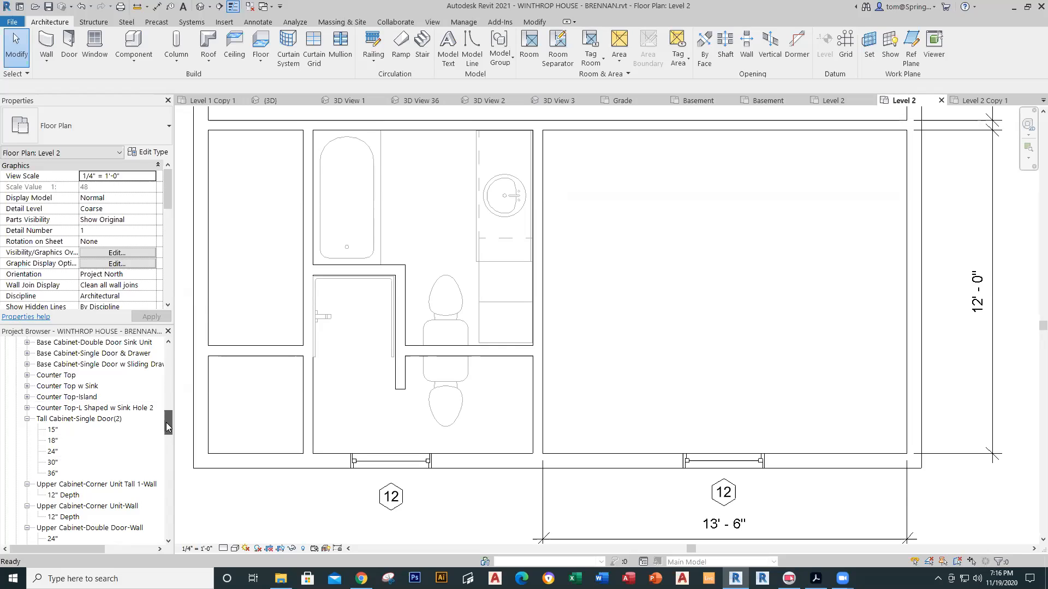
pyautogui.moveTo(167, 427); pyautogui.dragTo(168, 455)
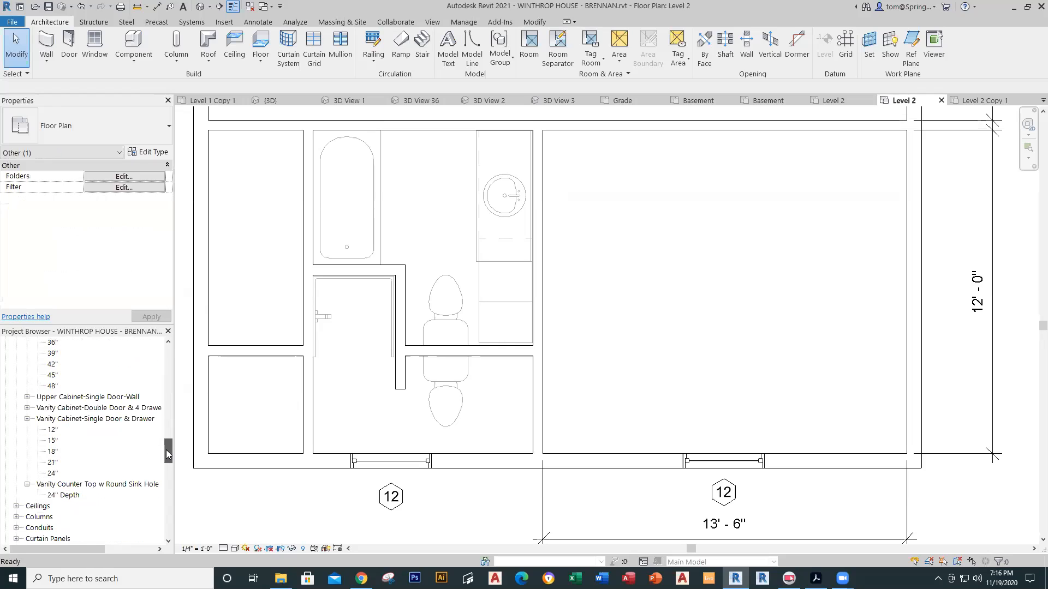
pyautogui.click(27, 408)
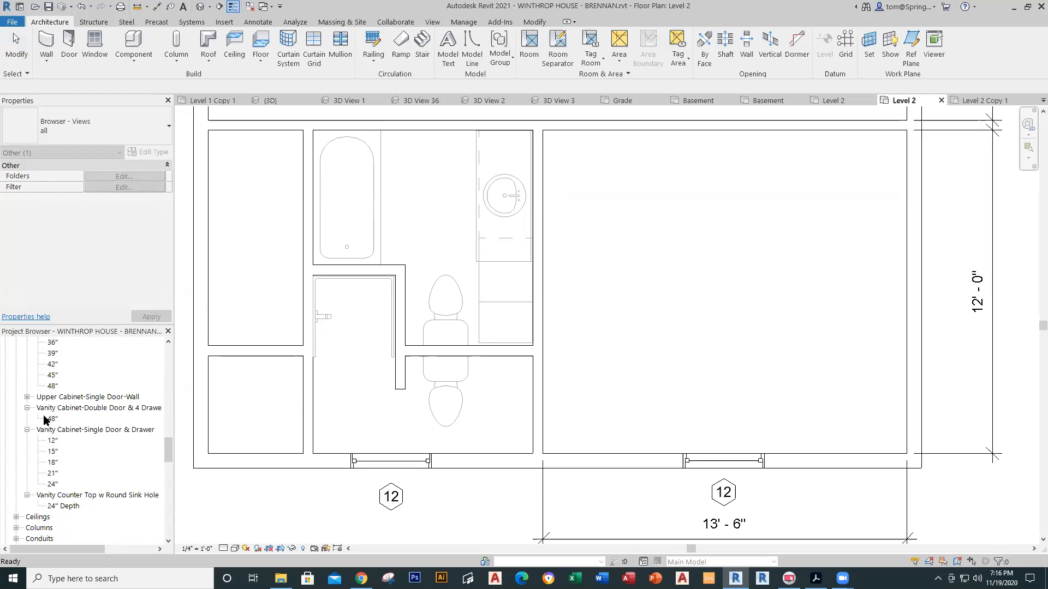
pyautogui.click(52, 484)
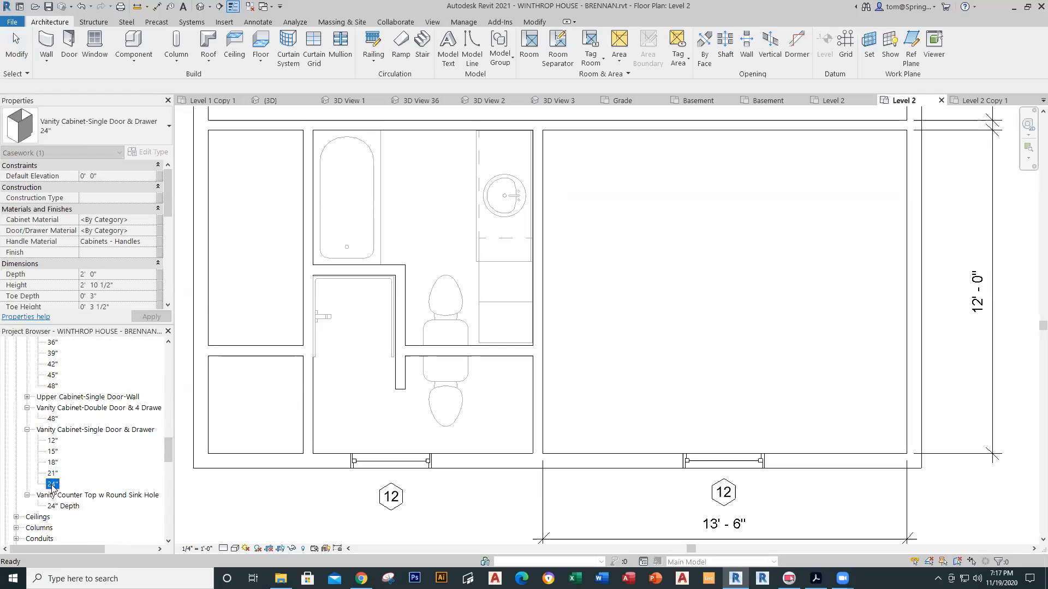
pyautogui.moveTo(59, 508); pyautogui.dragTo(484, 402)
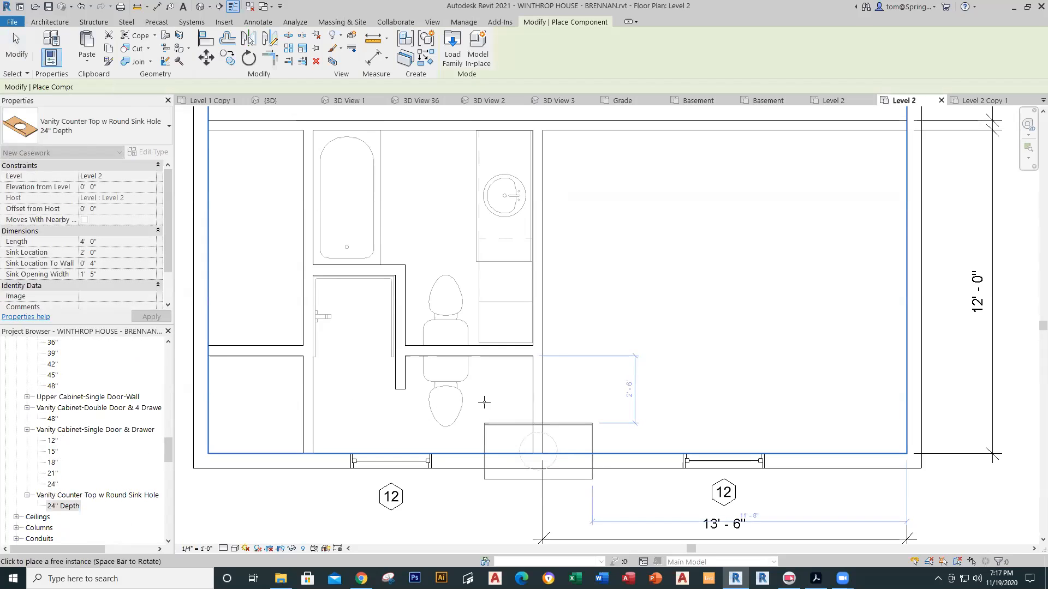
pyautogui.click(474, 357)
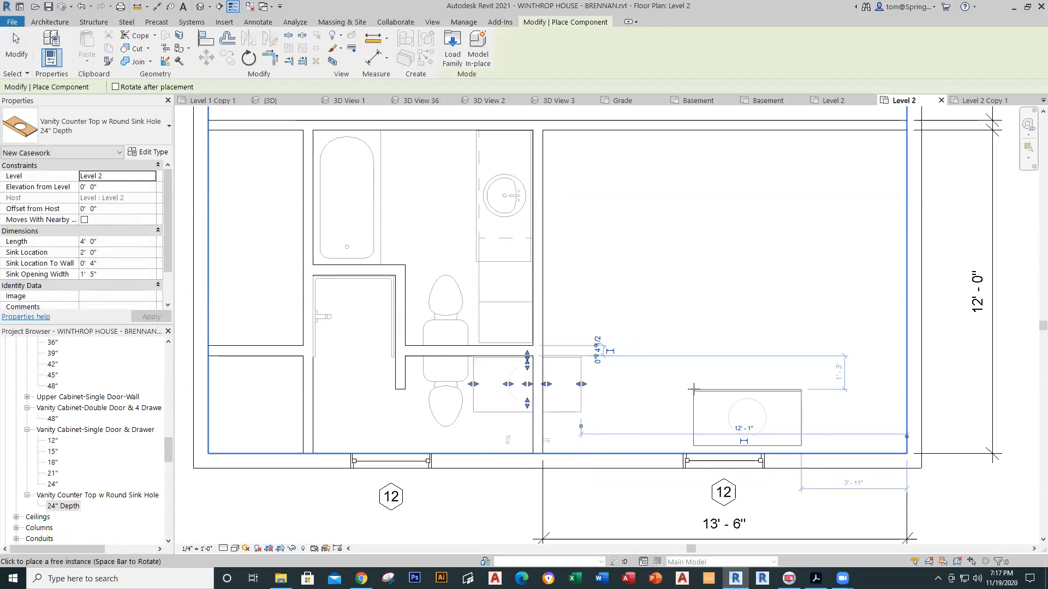
pyautogui.press('Escape')
pyautogui.press('Escape')
# Step: Trim the counter top to end at the wall, 2' 2 1/2" long
pyautogui.scroll(3, 576, 386)
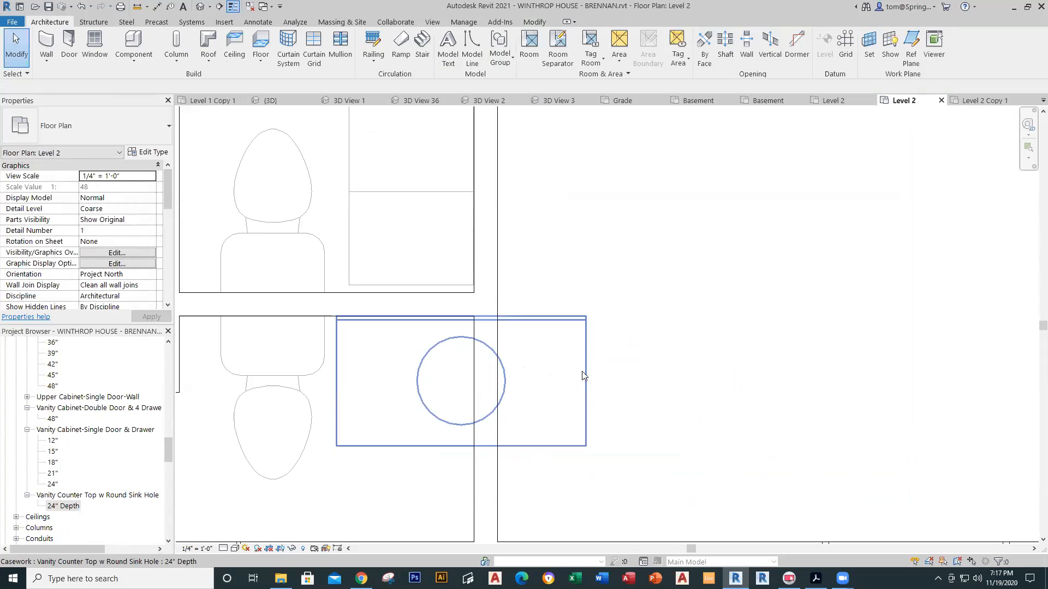
pyautogui.click(592, 384)
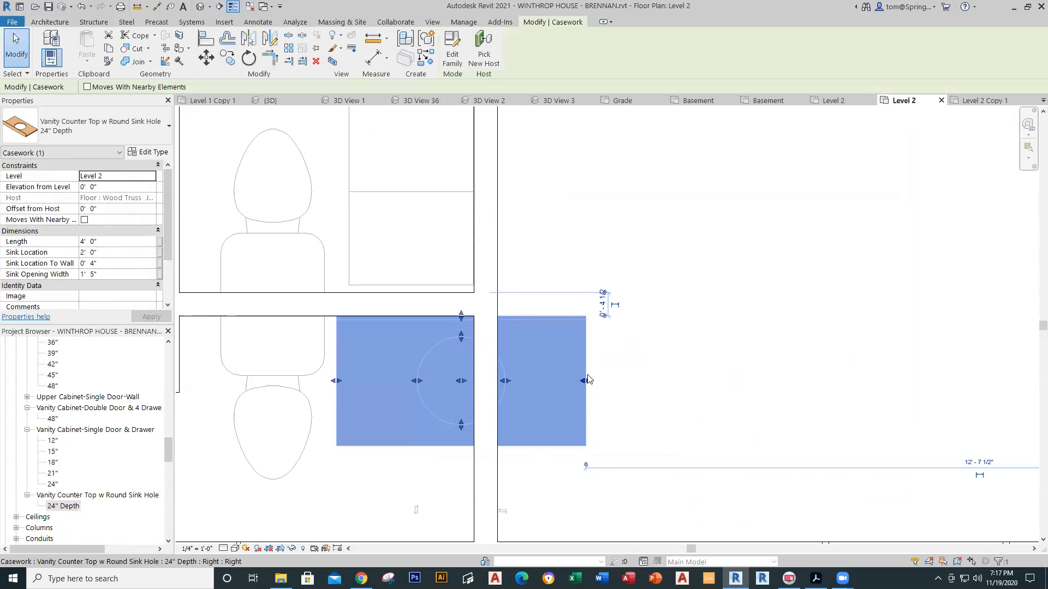
pyautogui.moveTo(586, 381); pyautogui.dragTo(475, 377)
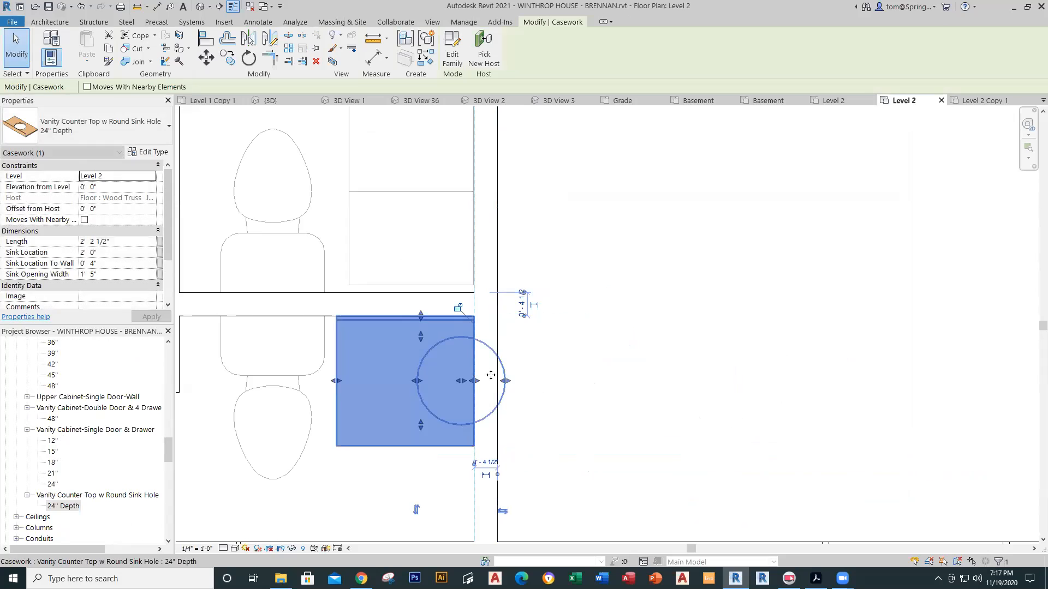
pyautogui.click(540, 387)
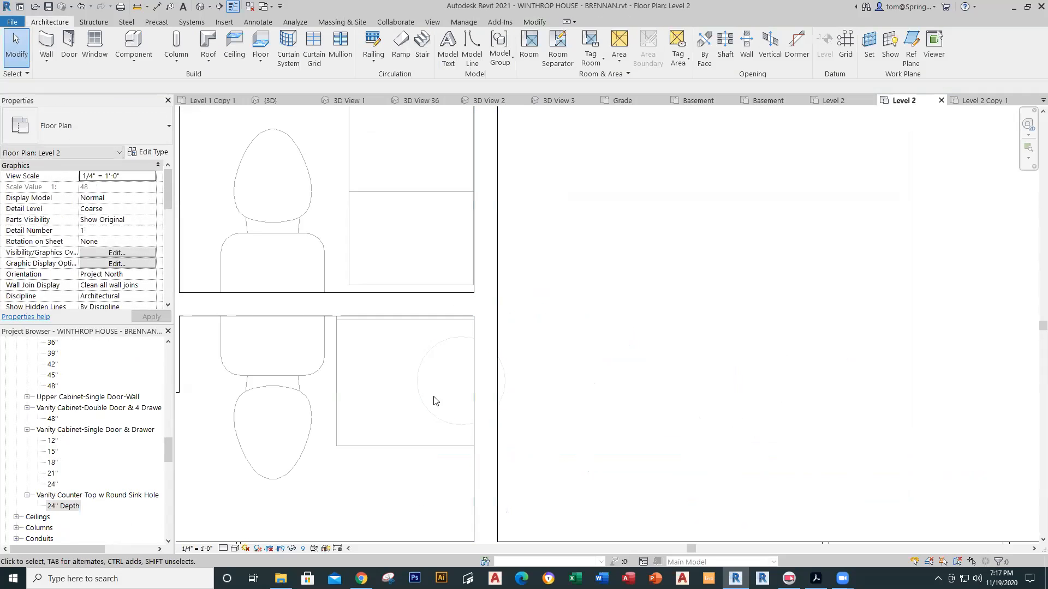
pyautogui.click(410, 441)
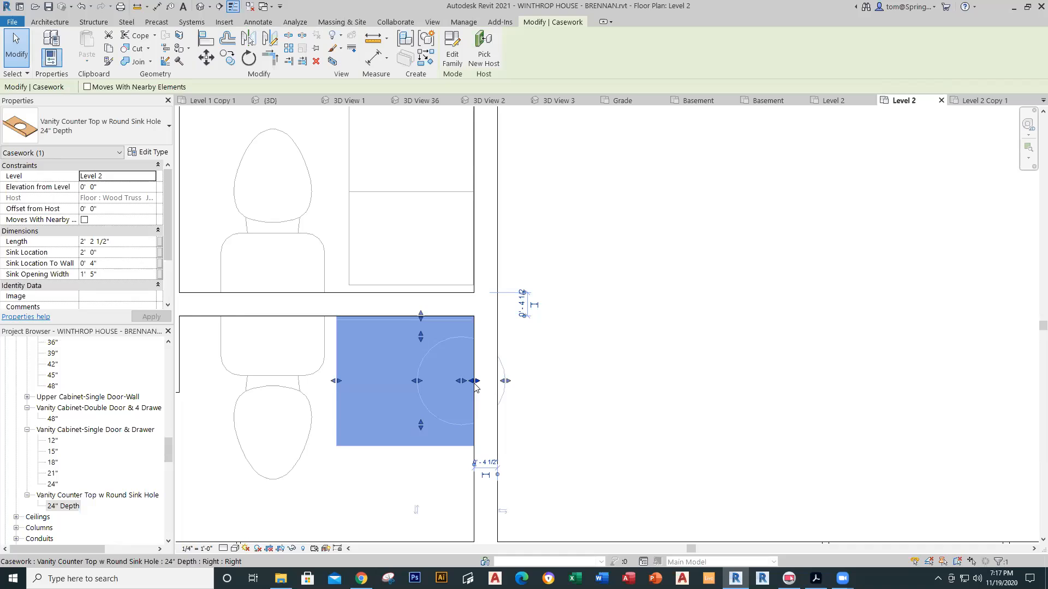
pyautogui.moveTo(473, 381); pyautogui.dragTo(456, 381)
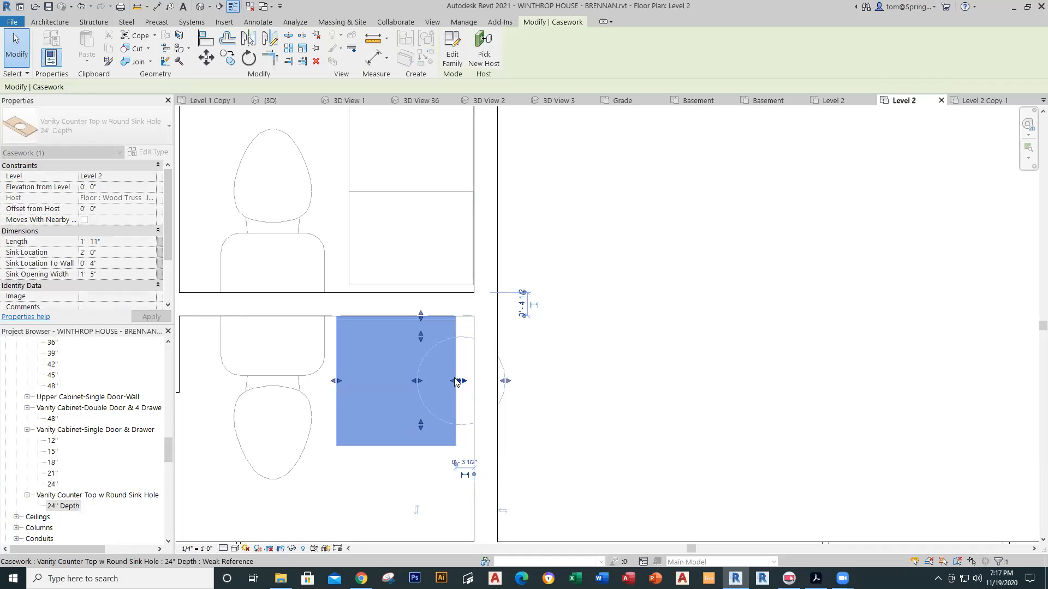
pyautogui.hotkey('ctrl', 'z')
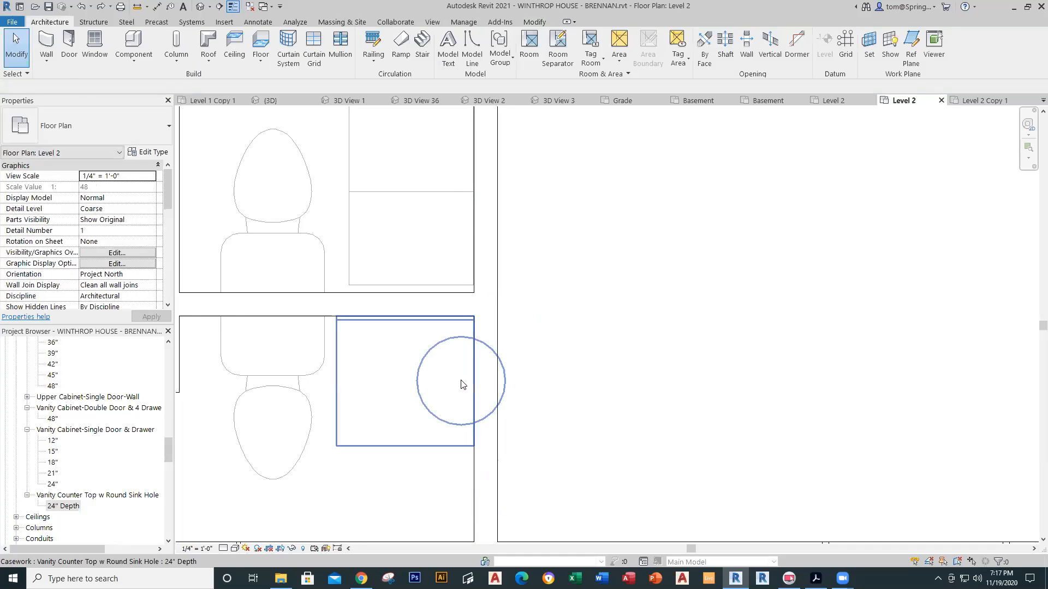
# Step: Move the round sink opening to the centre of the counter top
pyautogui.click(506, 376)
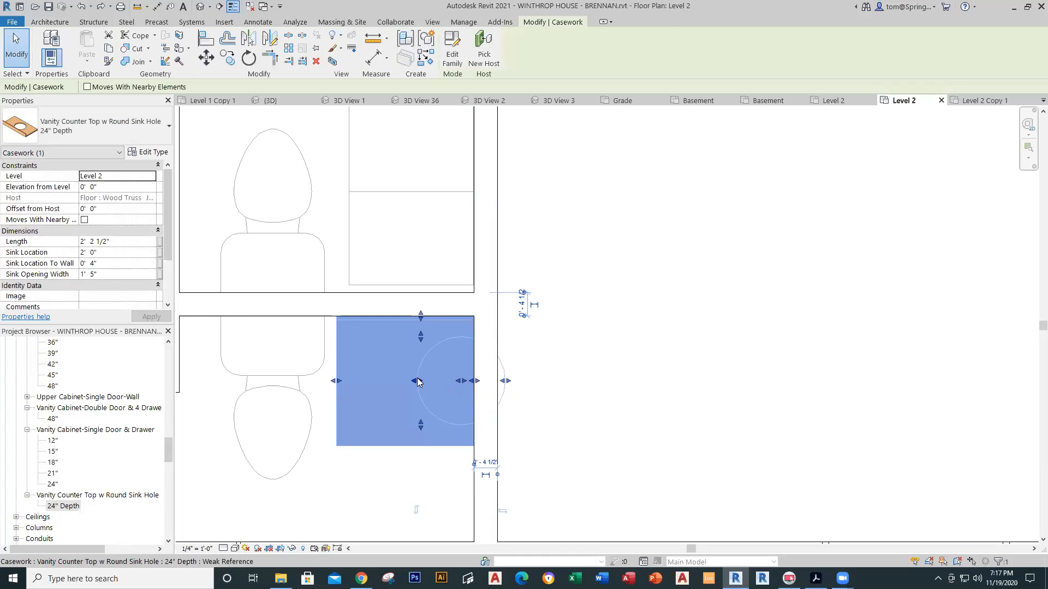
pyautogui.moveTo(417, 382); pyautogui.dragTo(423, 382)
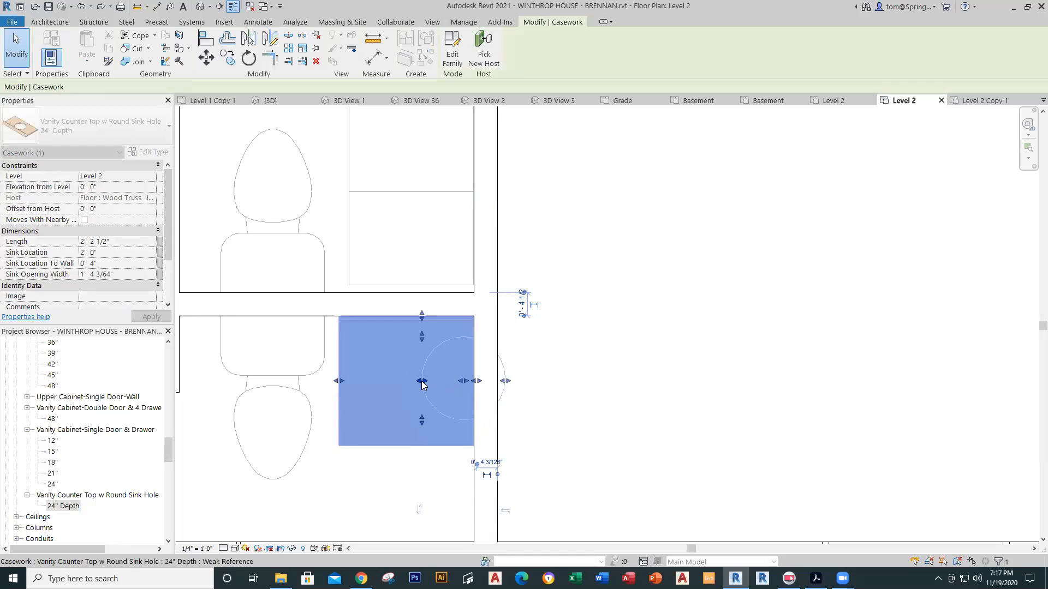
pyautogui.hotkey('ctrl', 'z')
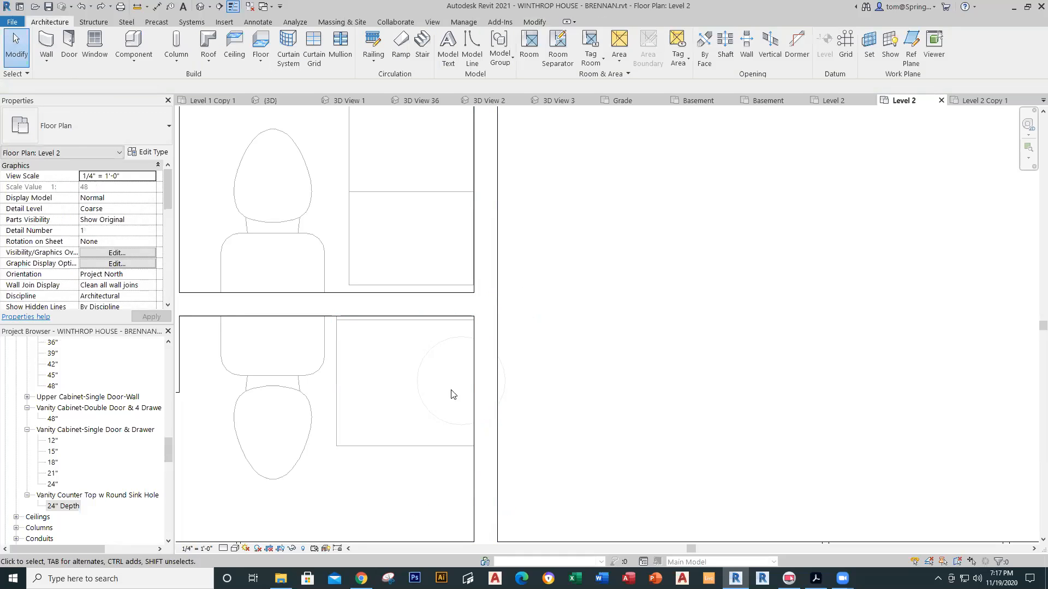
pyautogui.click(428, 409)
pyautogui.moveTo(473, 383); pyautogui.dragTo(410, 378)
pyautogui.click(564, 376)
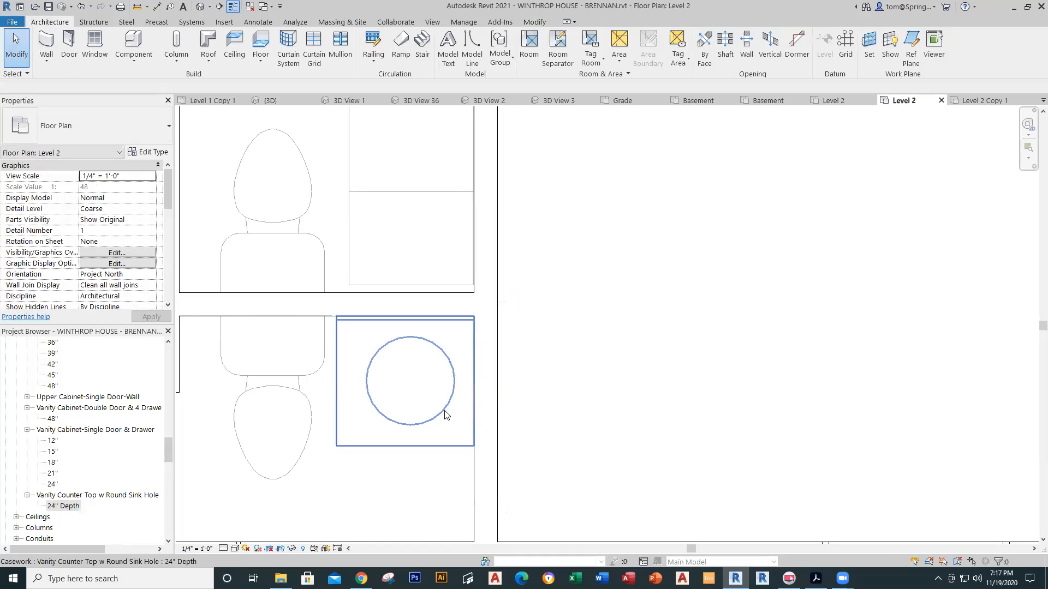
pyautogui.scroll(-2, 561, 404)
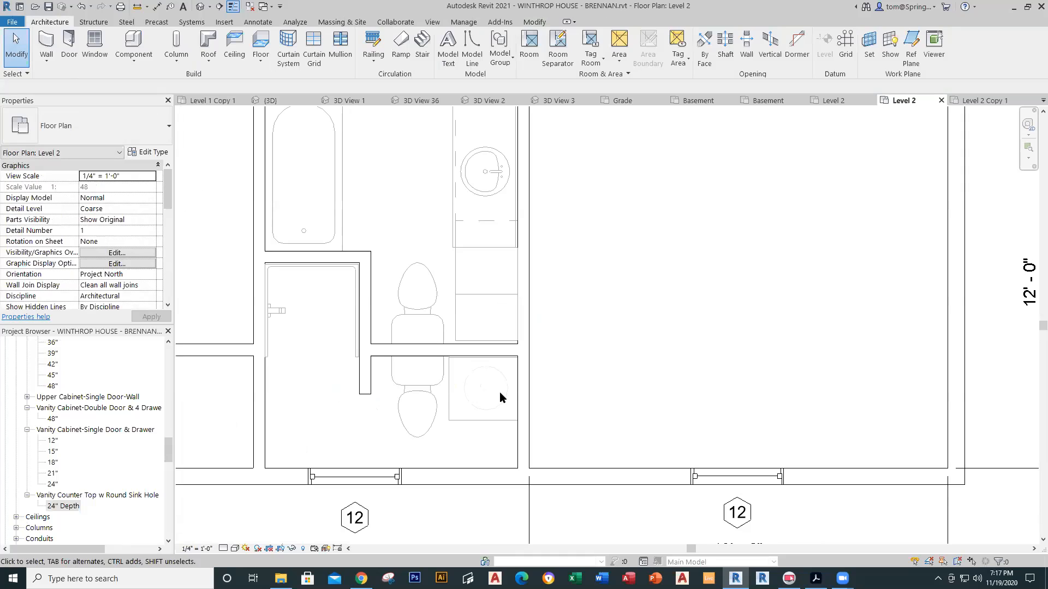
# Step: Place a Sink Vanity-Round 19" x 19" on the lower bathroom vanity counter
pyautogui.scroll(-1, 554, 379)
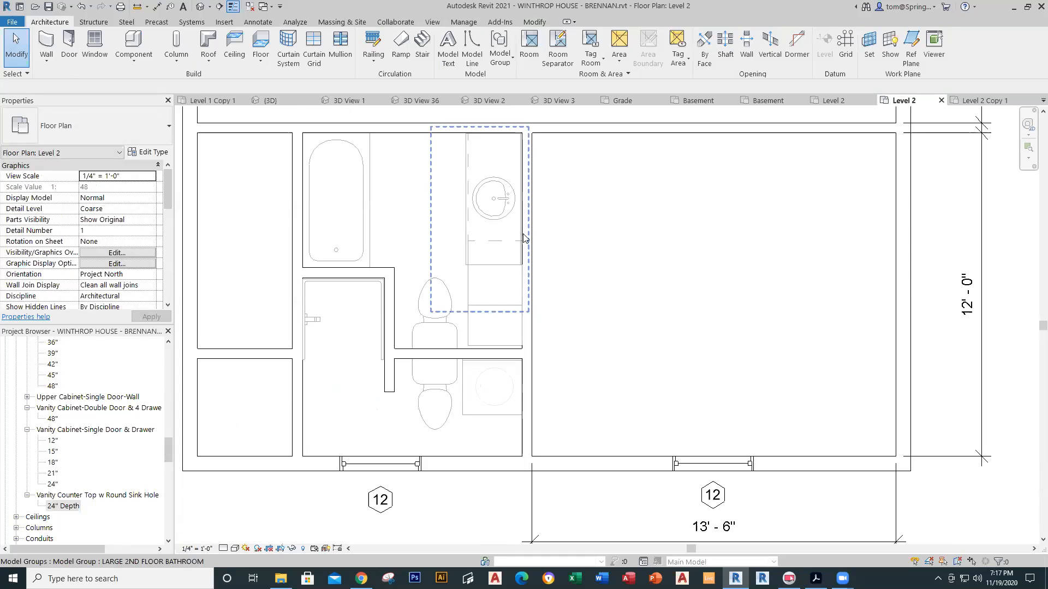
pyautogui.moveTo(167, 448); pyautogui.dragTo(163, 500)
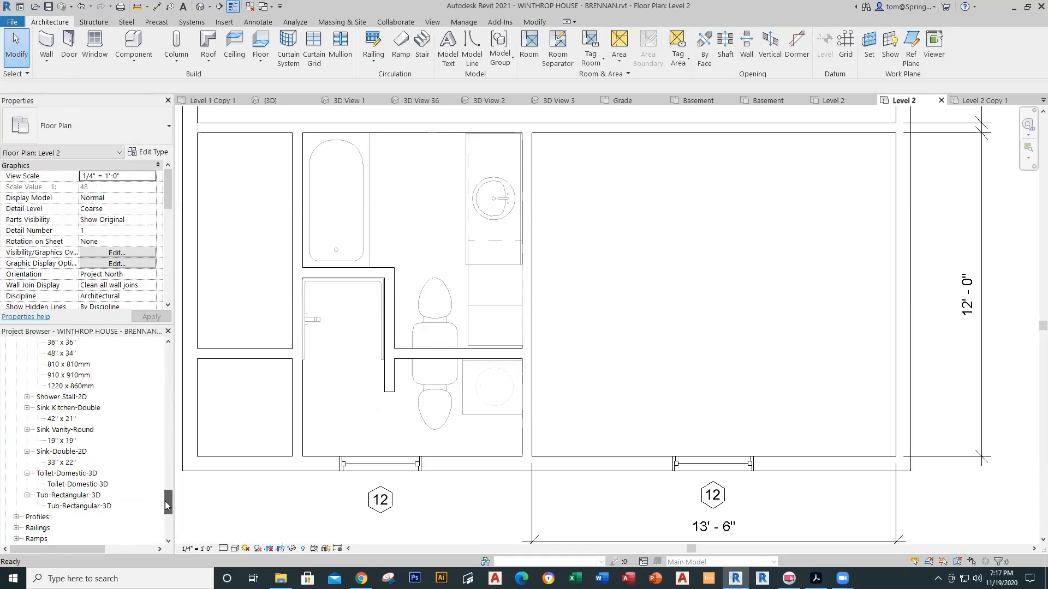
pyautogui.click(59, 441)
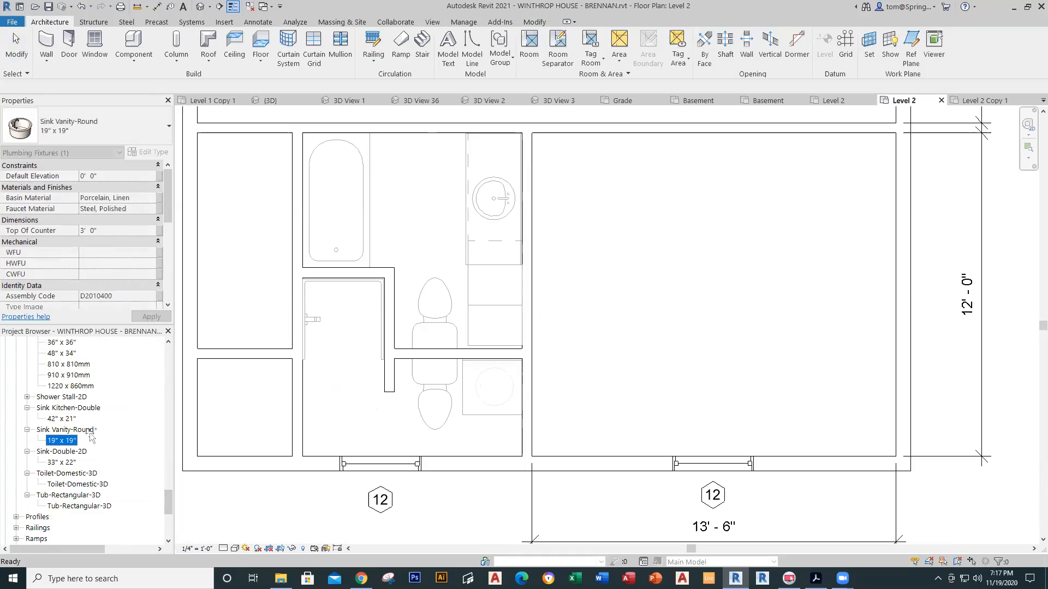
pyautogui.moveTo(495, 390); pyautogui.dragTo(495, 391)
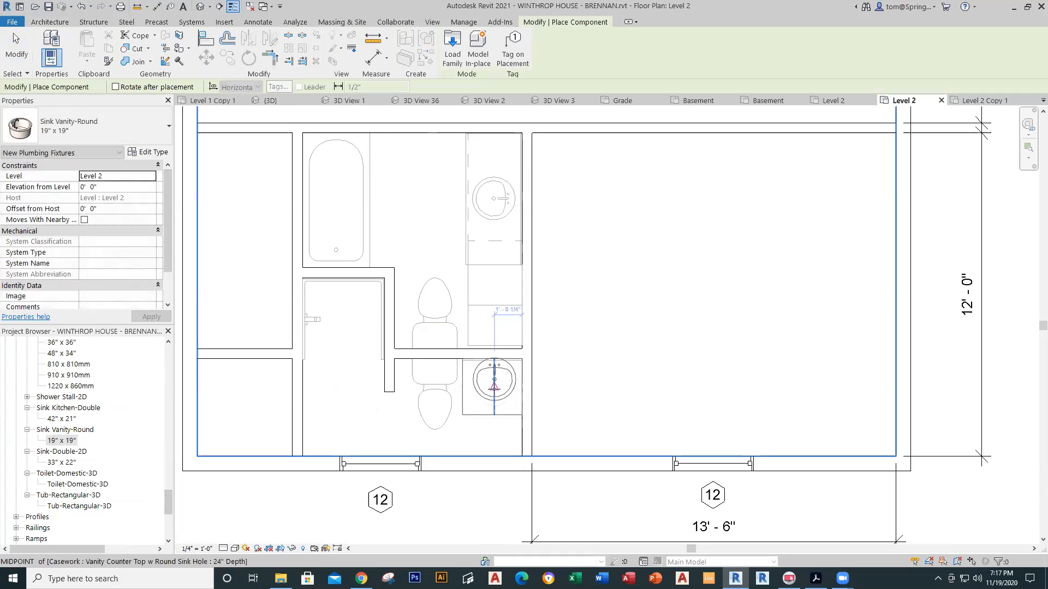
pyautogui.click(495, 391)
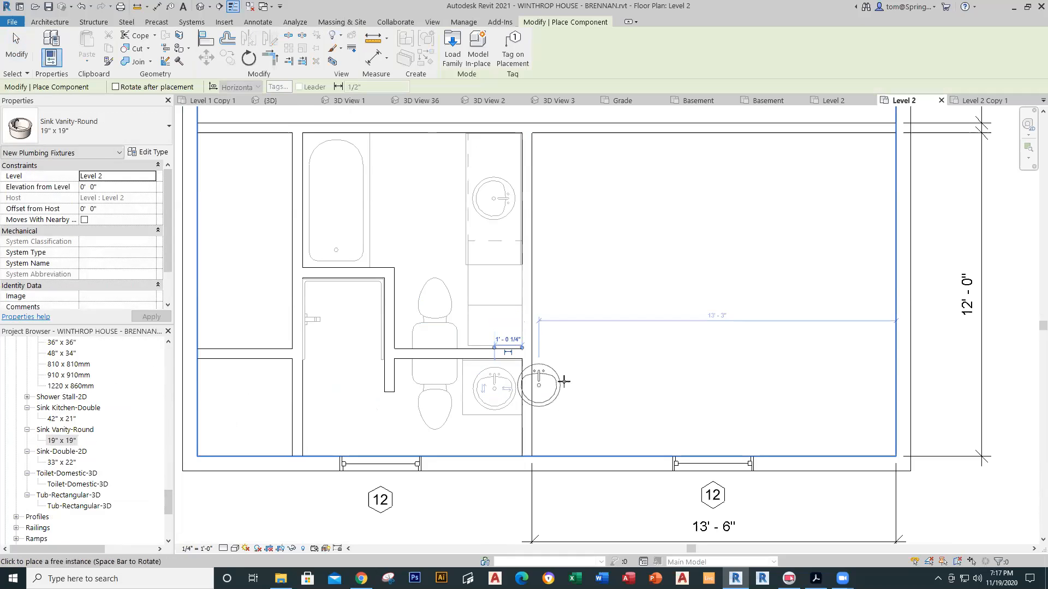
pyautogui.press('Escape')
pyautogui.press('Escape')
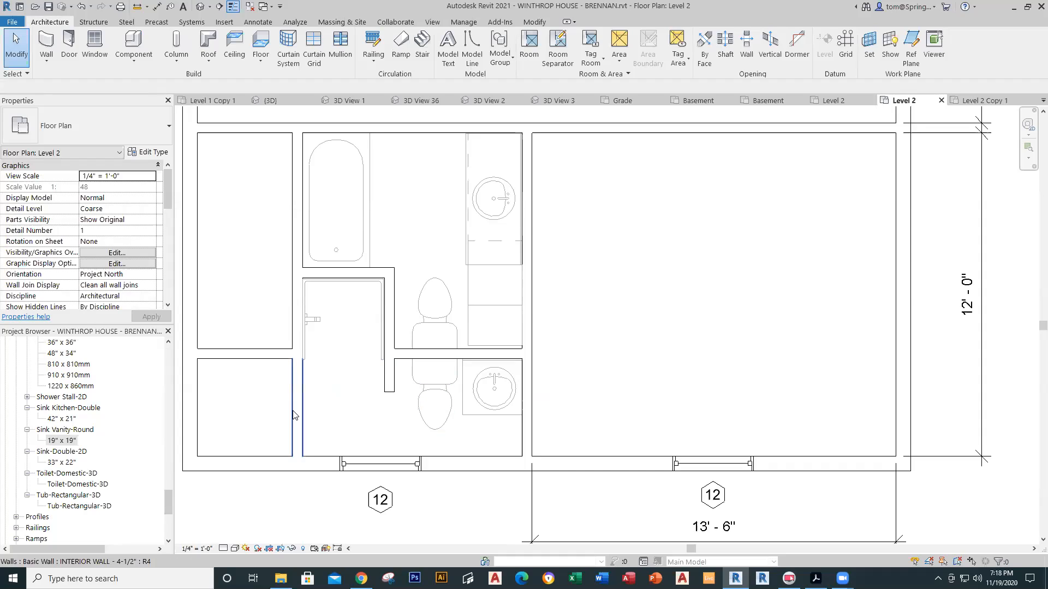
# Step: Check the bathroom door type on the Level 2 Copy 1 reference plan, then return to Level 2
pyautogui.click(982, 100)
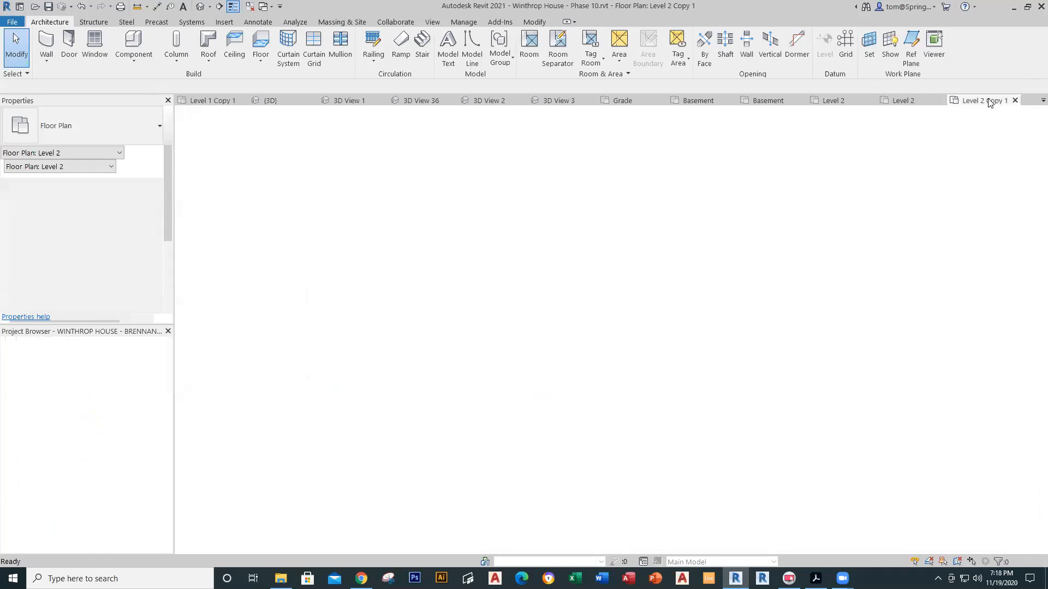
pyautogui.scroll(-8, 365, 441)
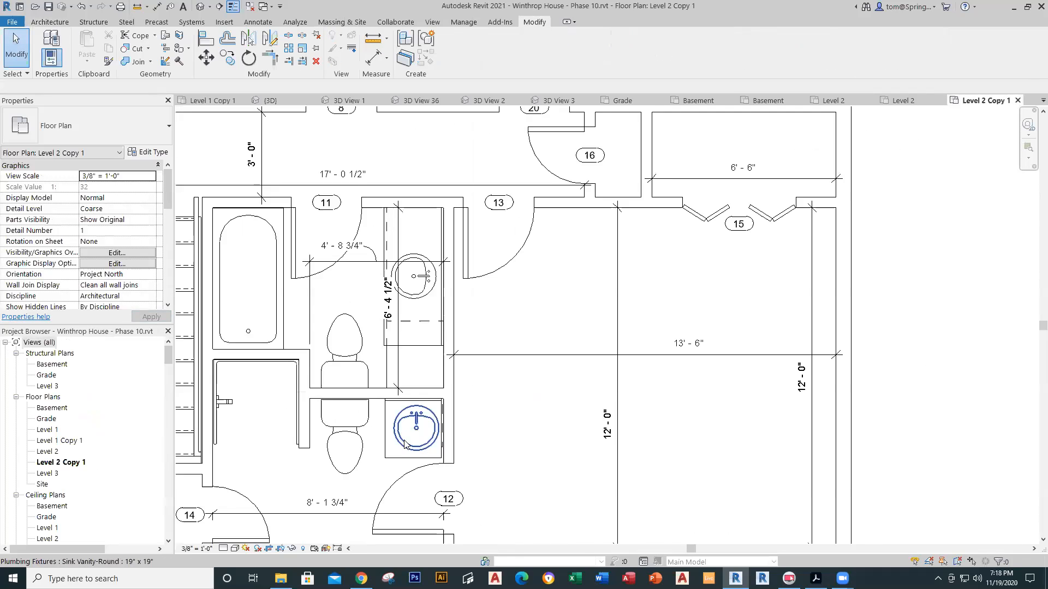
pyautogui.moveTo(296, 495); pyautogui.dragTo(402, 400, button='middle')
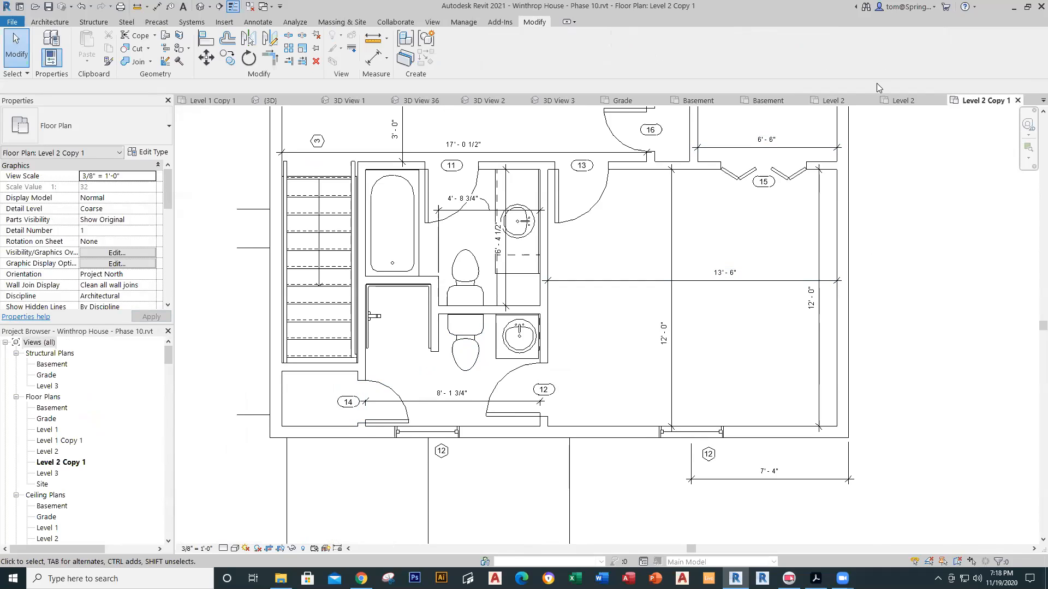
pyautogui.click(886, 102)
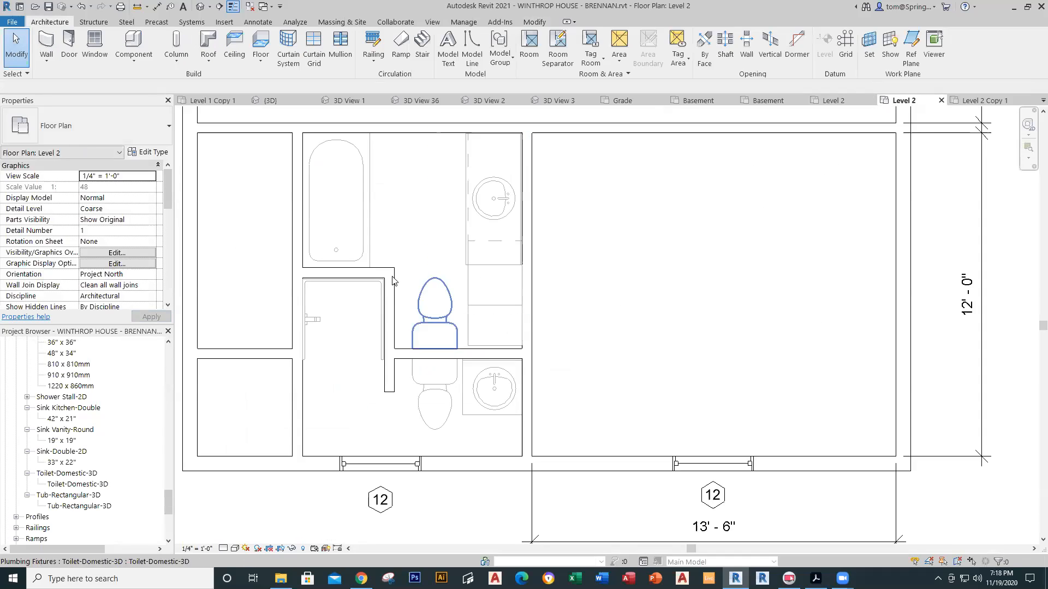
# Step: Place a Single-Flush 24" x 80" door in the wall beside the bathroom and open its tag family
pyautogui.click(70, 50)
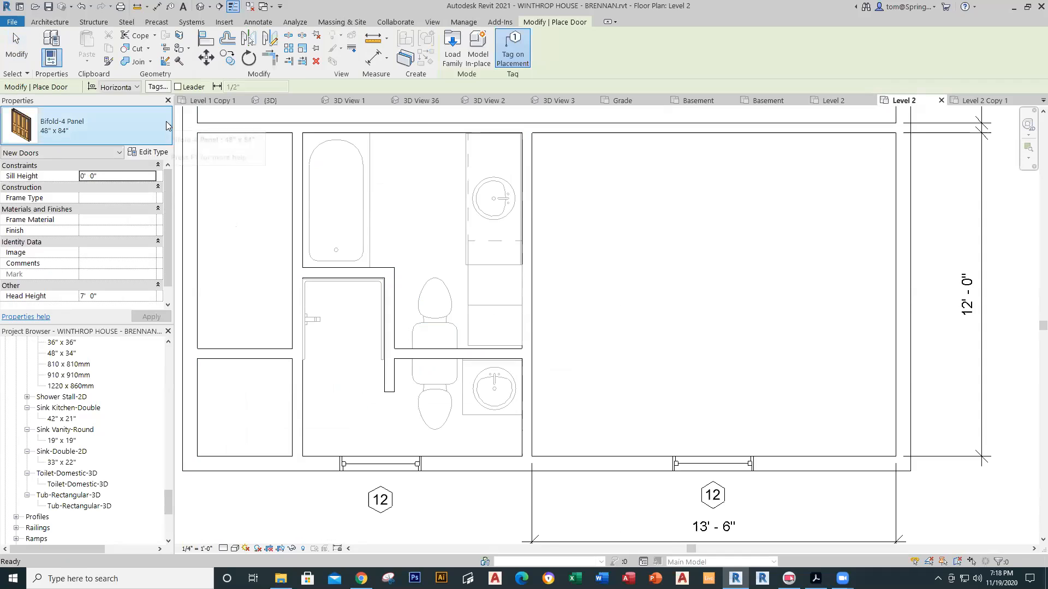
pyautogui.click(167, 139)
pyautogui.moveTo(208, 188); pyautogui.dragTo(206, 230)
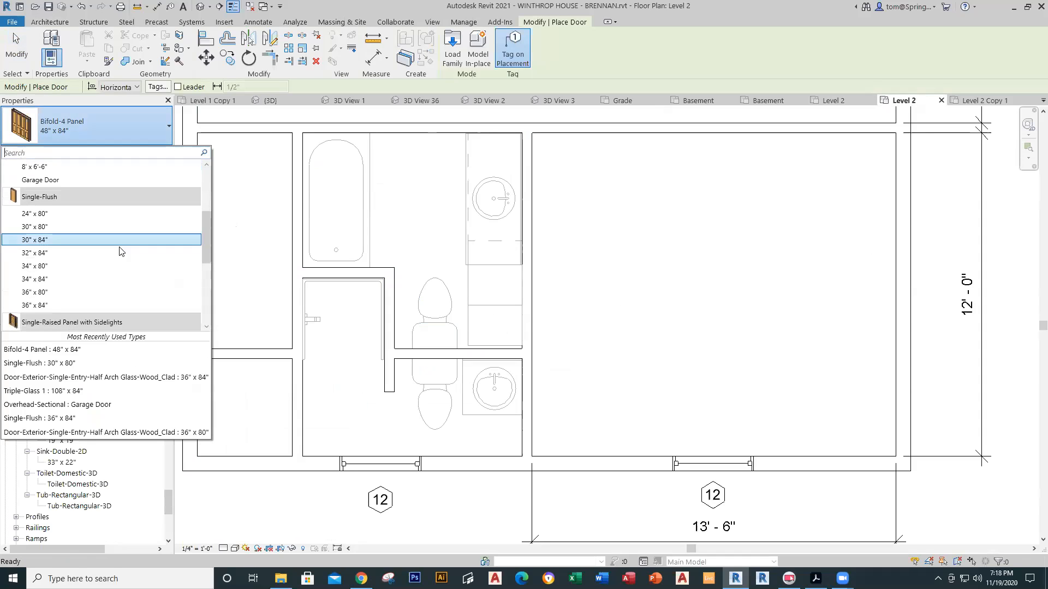
pyautogui.click(54, 212)
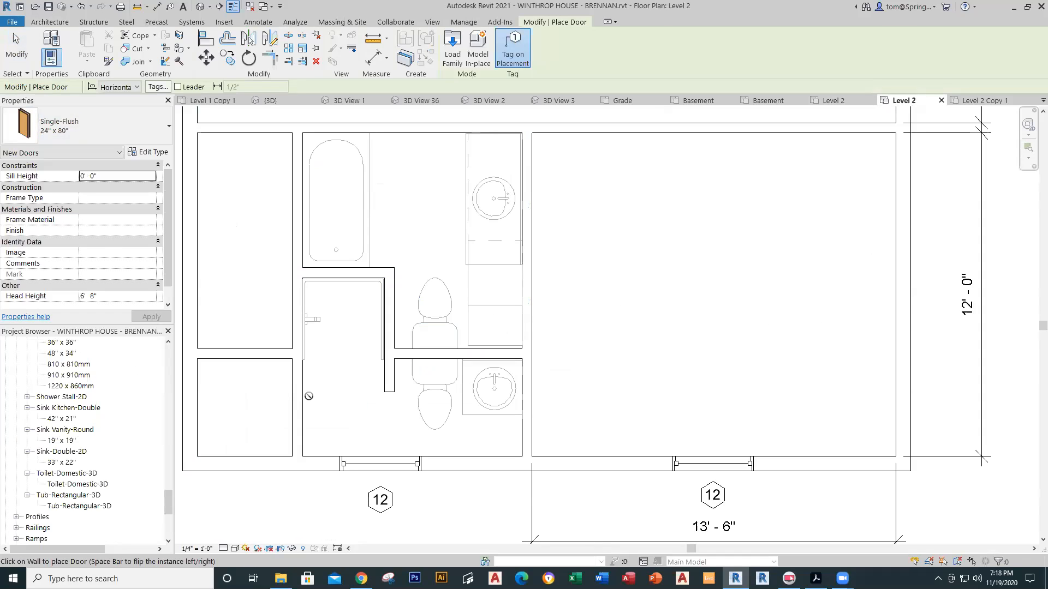
pyautogui.click(300, 425)
pyautogui.press('Escape')
pyautogui.press('Escape')
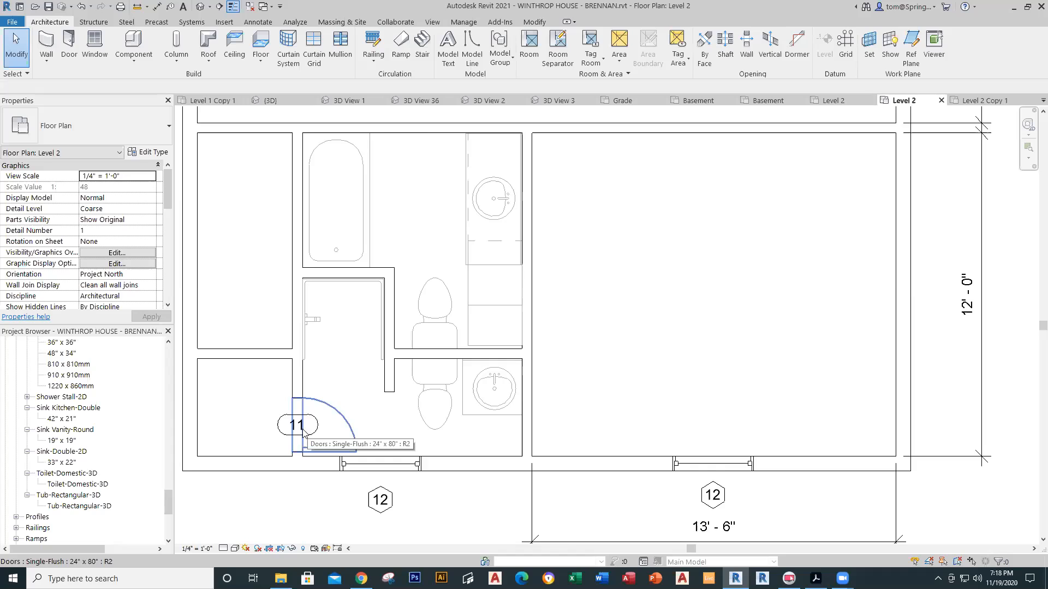
pyautogui.scroll(4, 307, 433)
pyautogui.doubleClick(271, 447)
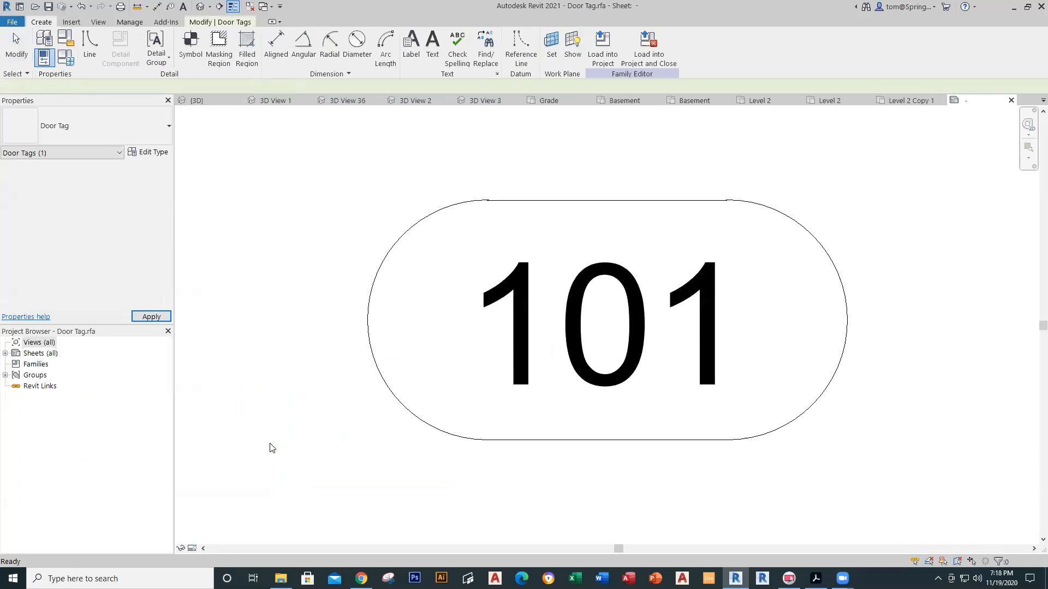
# Step: Close the Door Tag family without saving, reopening and closing it unsaved a second time
pyautogui.click(1010, 101)
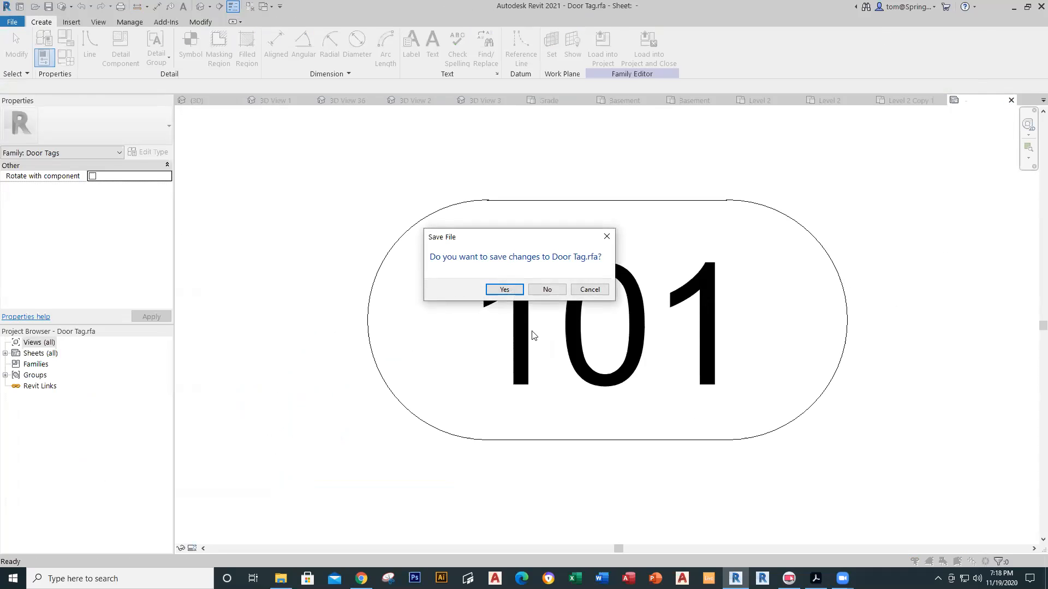
pyautogui.click(551, 290)
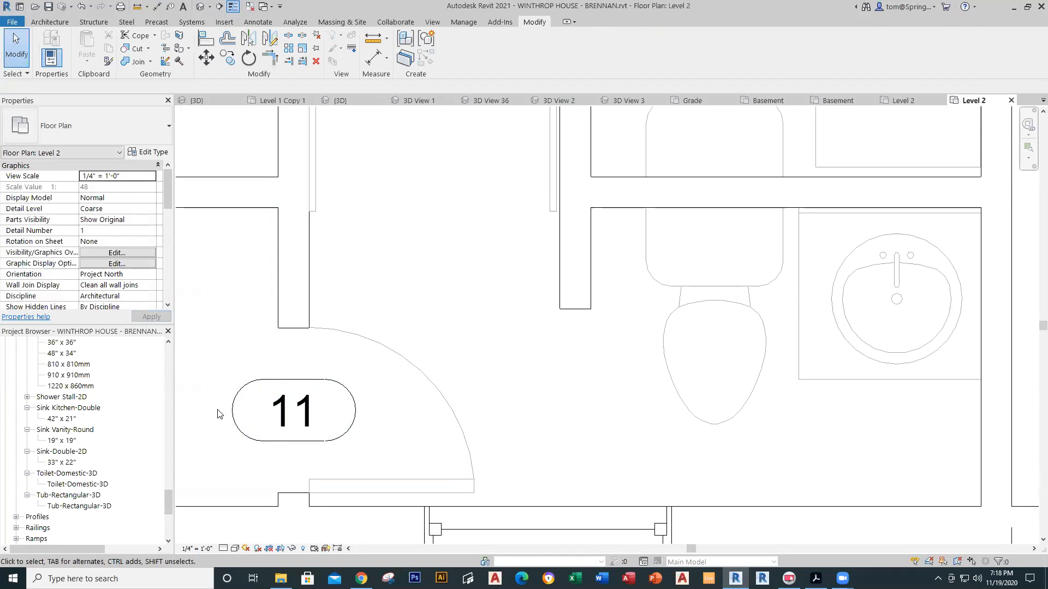
pyautogui.doubleClick(235, 407)
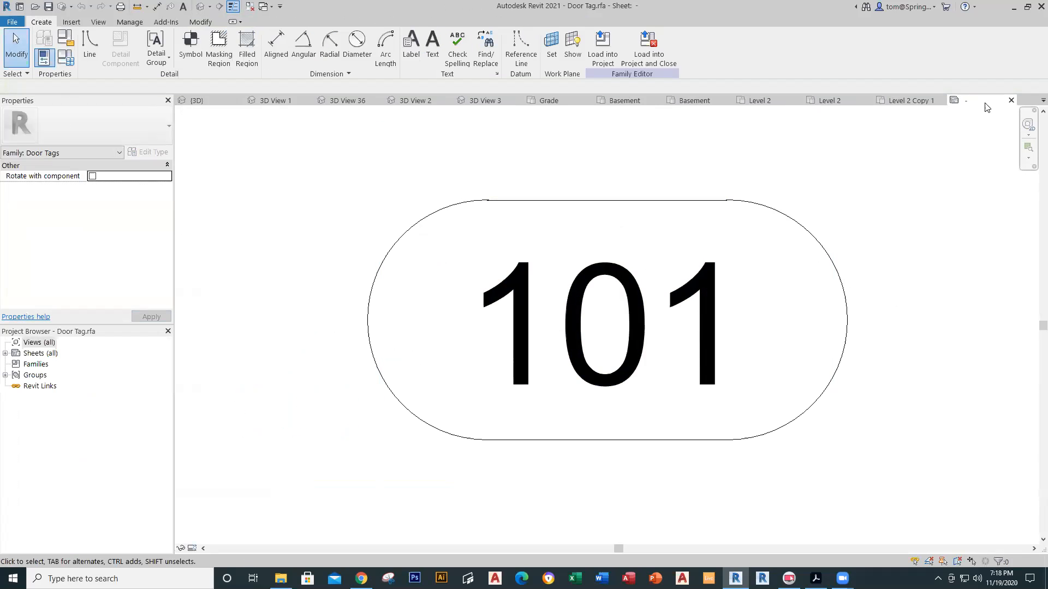
pyautogui.click(1010, 100)
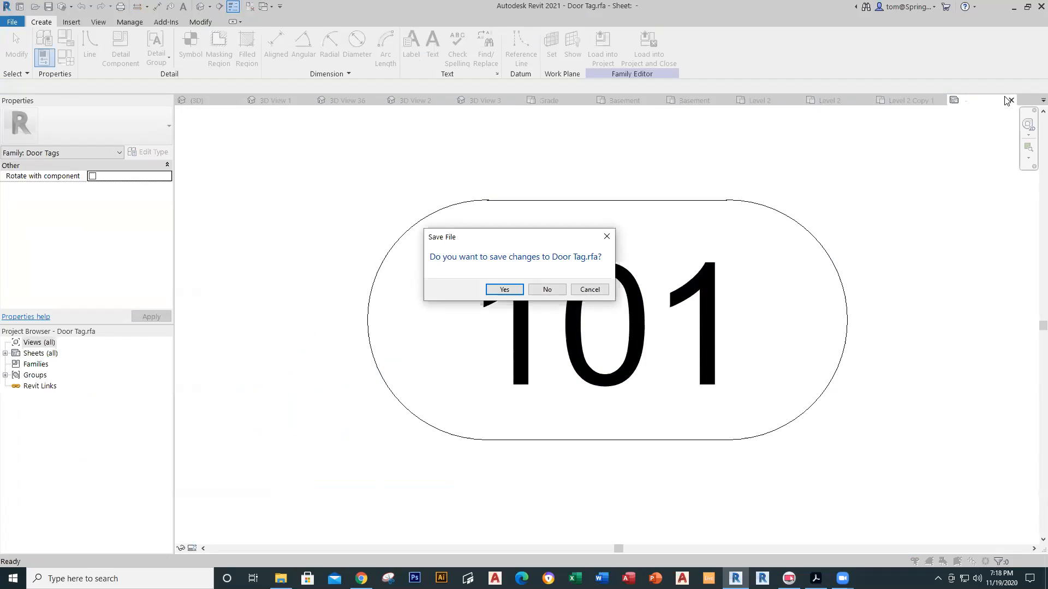
pyautogui.click(557, 293)
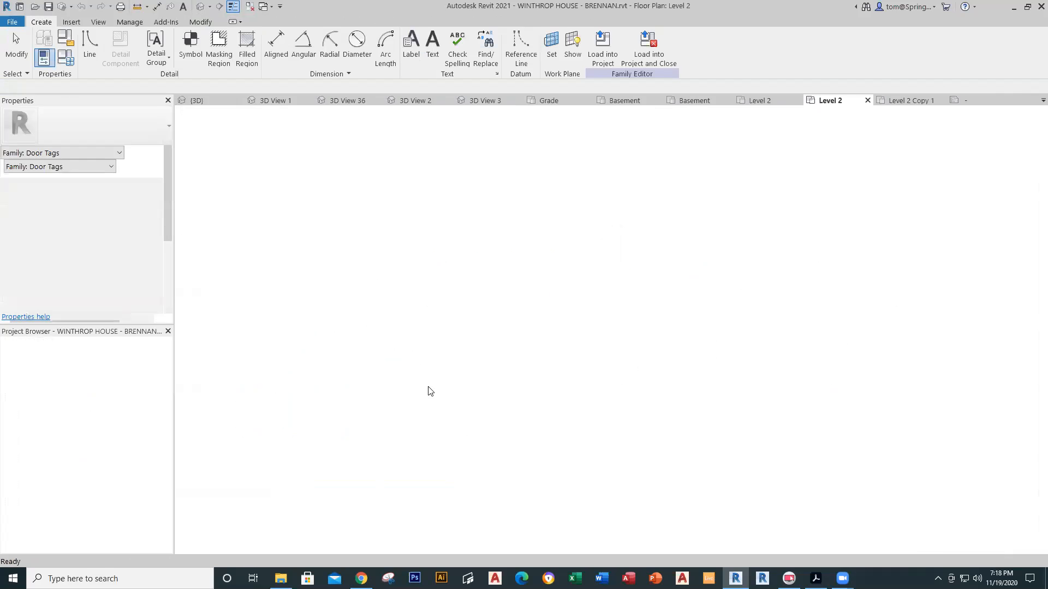
pyautogui.scroll(4, 288, 405)
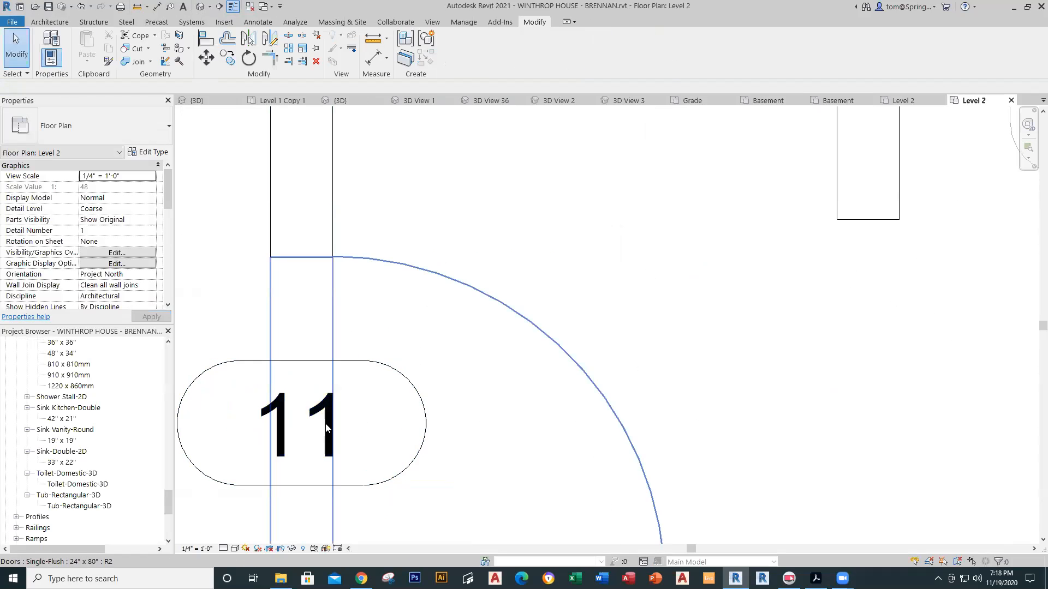
# Step: Renumber the new door's tag from 11 to 14
pyautogui.click(278, 434)
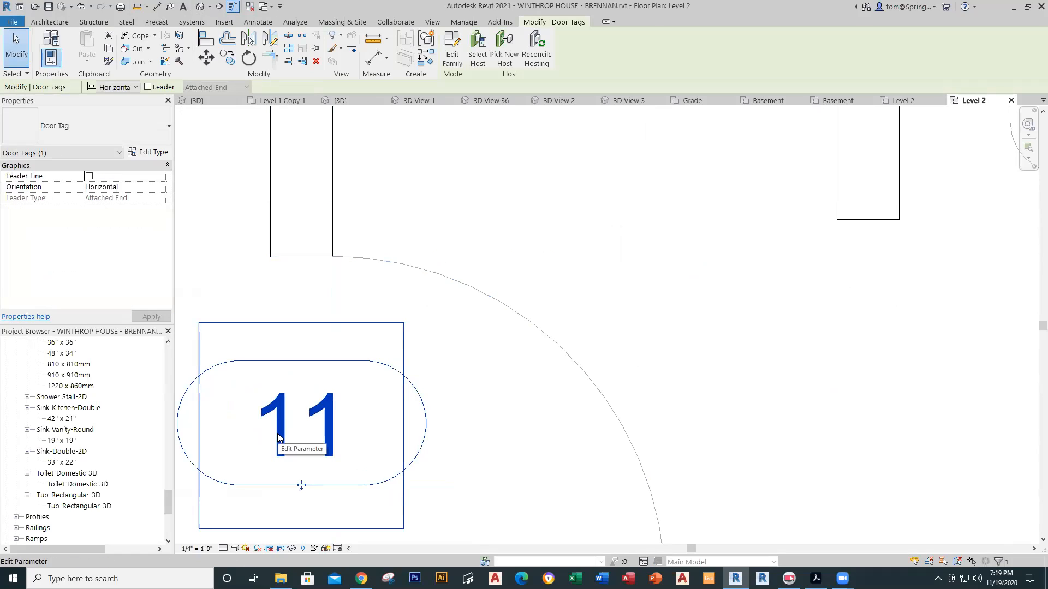
pyautogui.click(277, 433)
pyautogui.write('14')
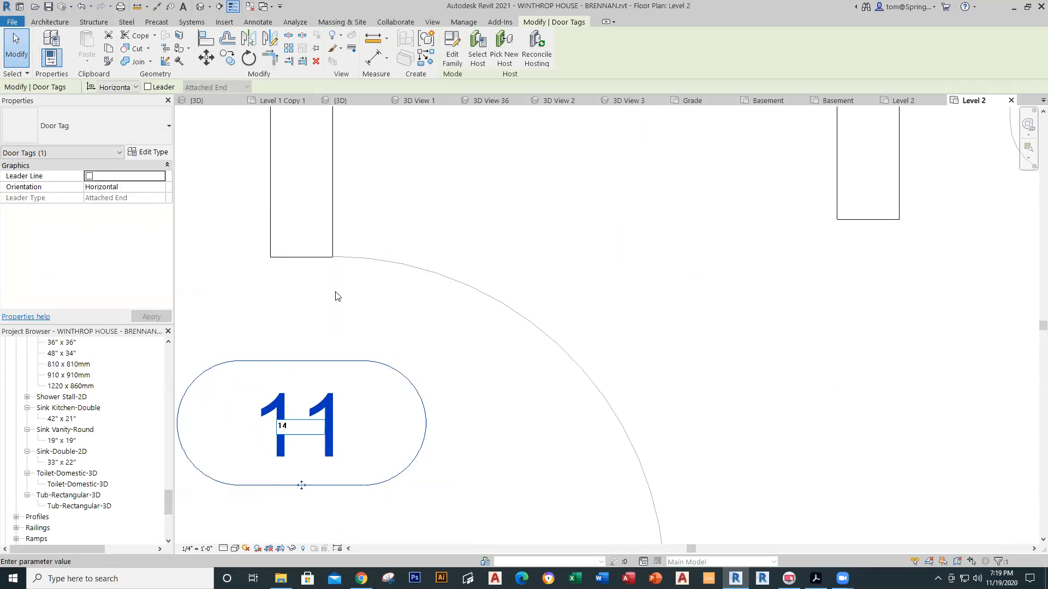
pyautogui.click(337, 292)
pyautogui.click(443, 254)
# Step: Trim the left room's vertical wall and top wall into a clean corner with Trim/Extend to Corner
pyautogui.scroll(-5, 454, 255)
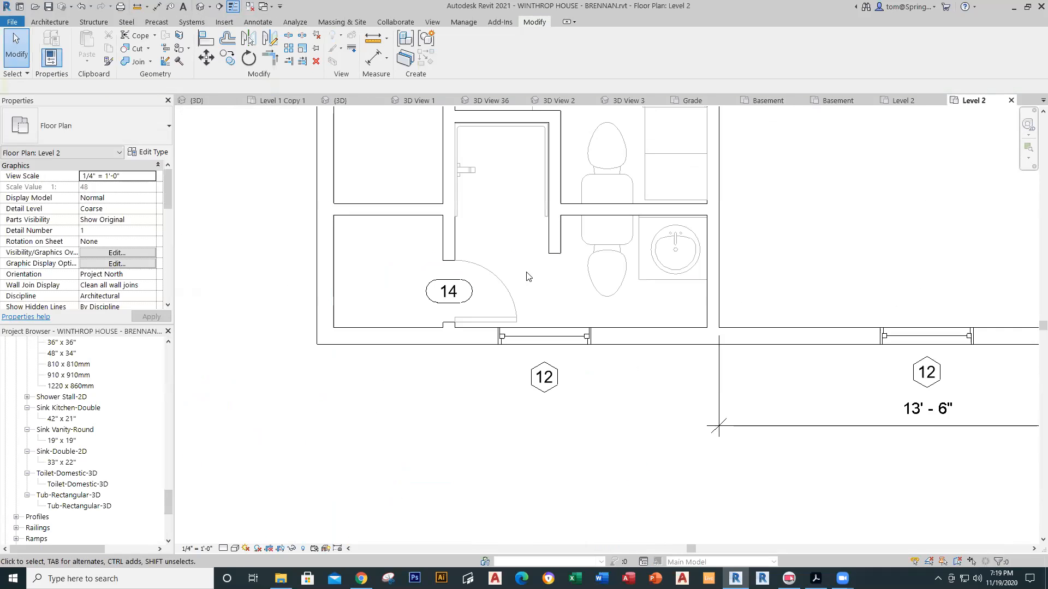
pyautogui.scroll(-1, 491, 294)
pyautogui.scroll(-3, 457, 319)
pyautogui.moveTo(458, 319); pyautogui.dragTo(419, 363, button='middle')
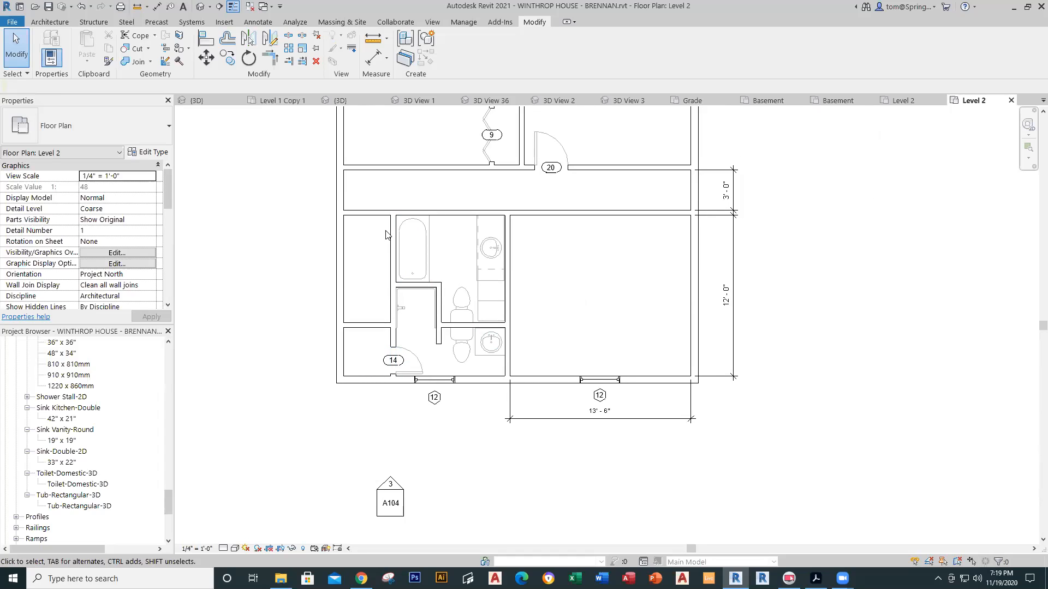
pyautogui.scroll(3, 371, 233)
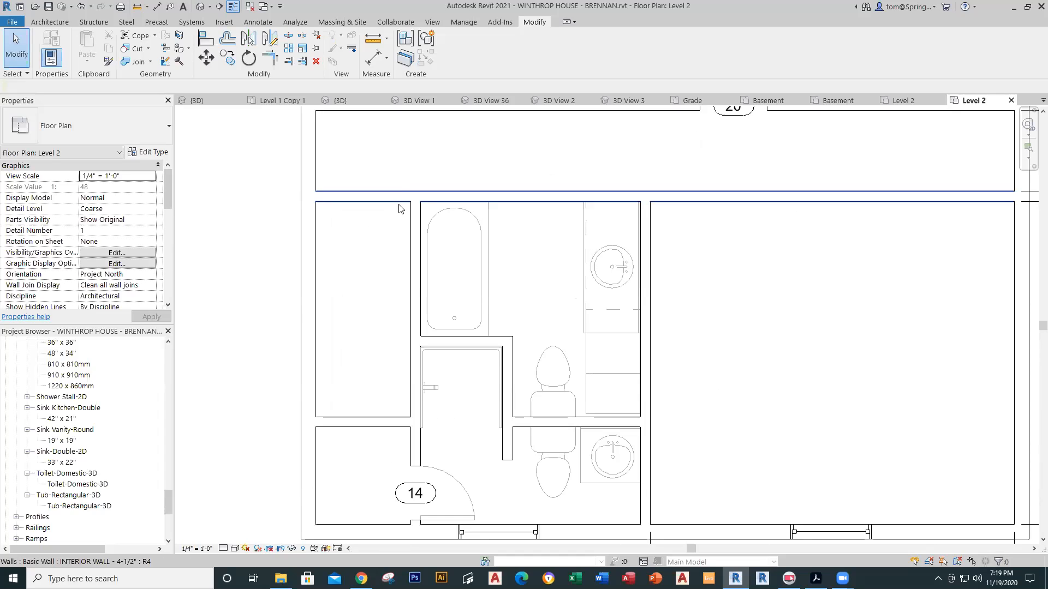
pyautogui.click(277, 58)
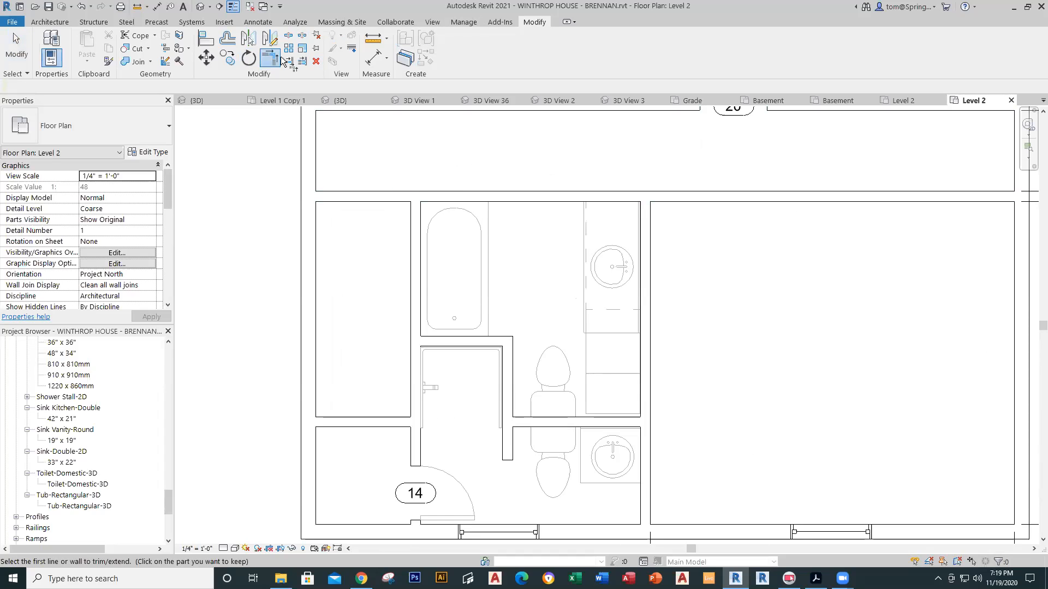
pyautogui.click(418, 217)
pyautogui.click(430, 194)
pyautogui.press('Escape')
pyautogui.scroll(-5, 382, 225)
pyautogui.moveTo(464, 217); pyautogui.dragTo(513, 319, button='middle')
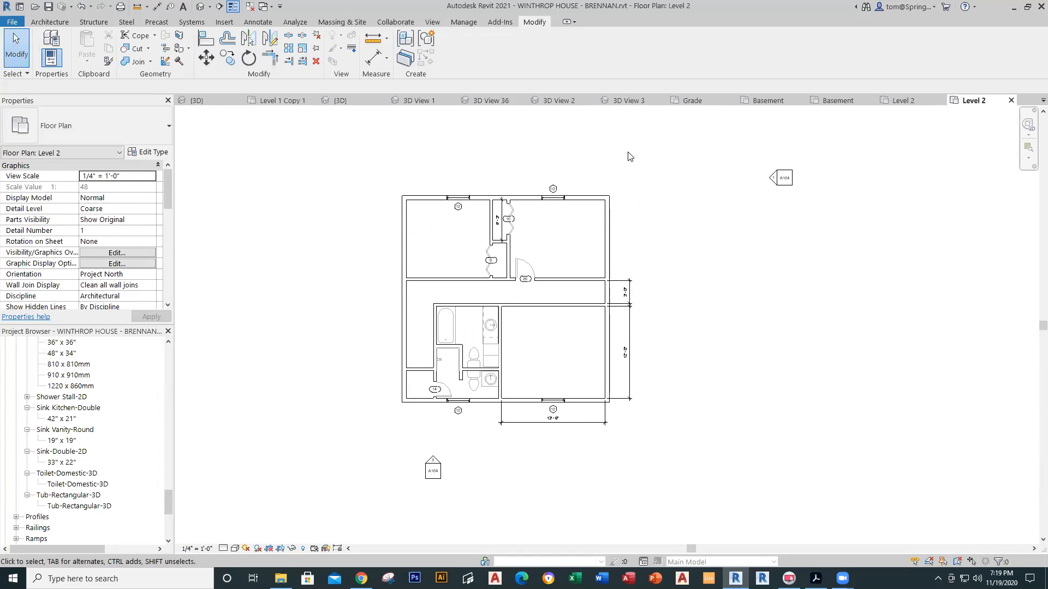
# Step: Inspect the bathroom fixtures in the default 3D view from above and front isometric
pyautogui.click(203, 7)
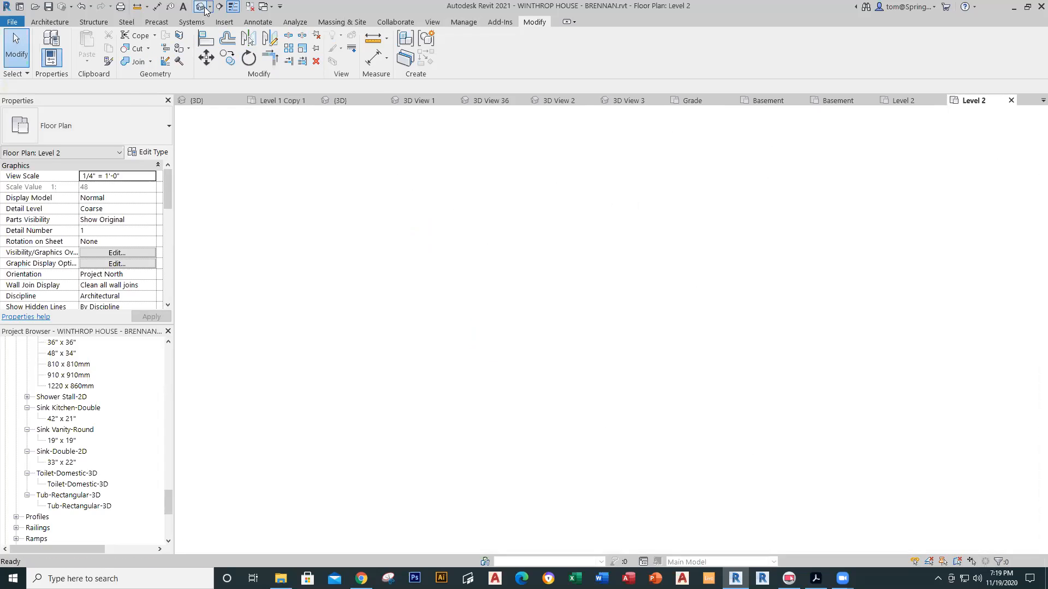
pyautogui.scroll(3, 633, 289)
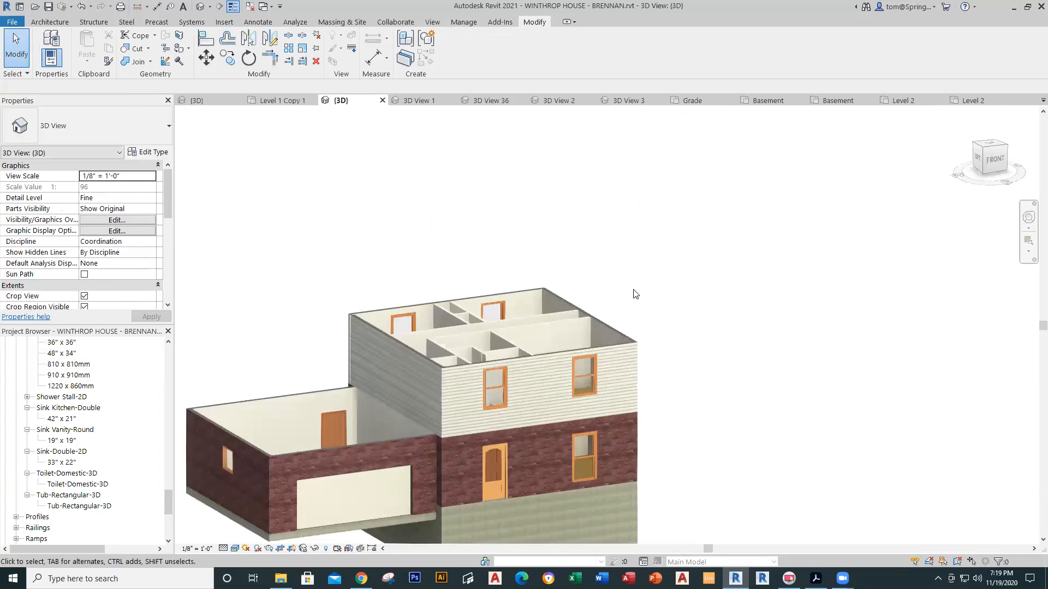
pyautogui.keyDown('shift'); pyautogui.moveTo(633, 290); pyautogui.dragTo(682, 576, button='middle'); pyautogui.keyUp('shift')
pyautogui.scroll(5, 539, 456)
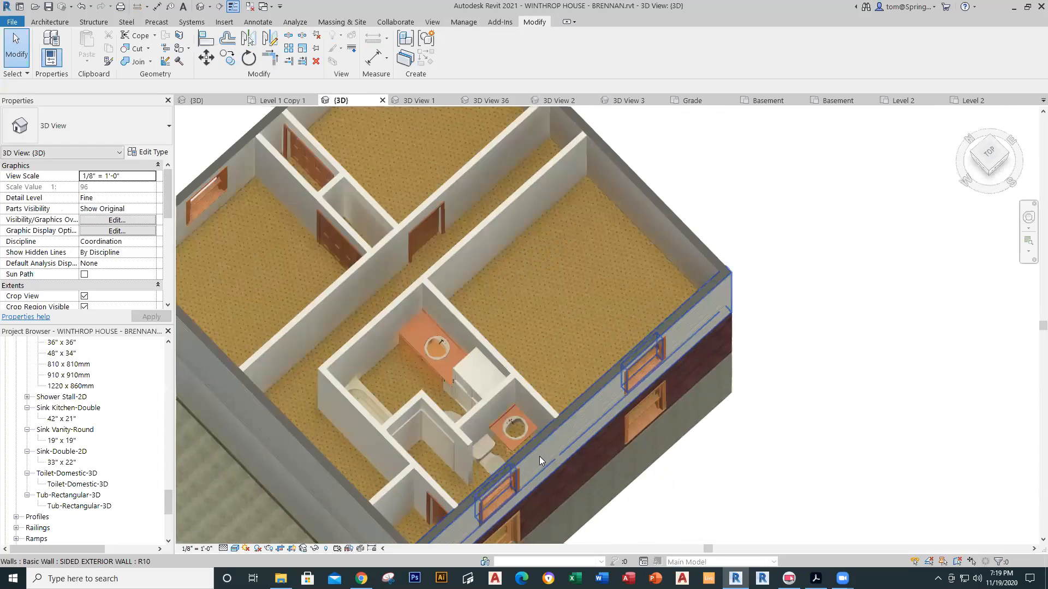
pyautogui.keyDown('shift'); pyautogui.moveTo(620, 431); pyautogui.dragTo(628, 347, button='middle'); pyautogui.keyUp('shift')
pyautogui.scroll(-2, 627, 347)
pyautogui.moveTo(688, 330); pyautogui.dragTo(693, 295, button='middle')
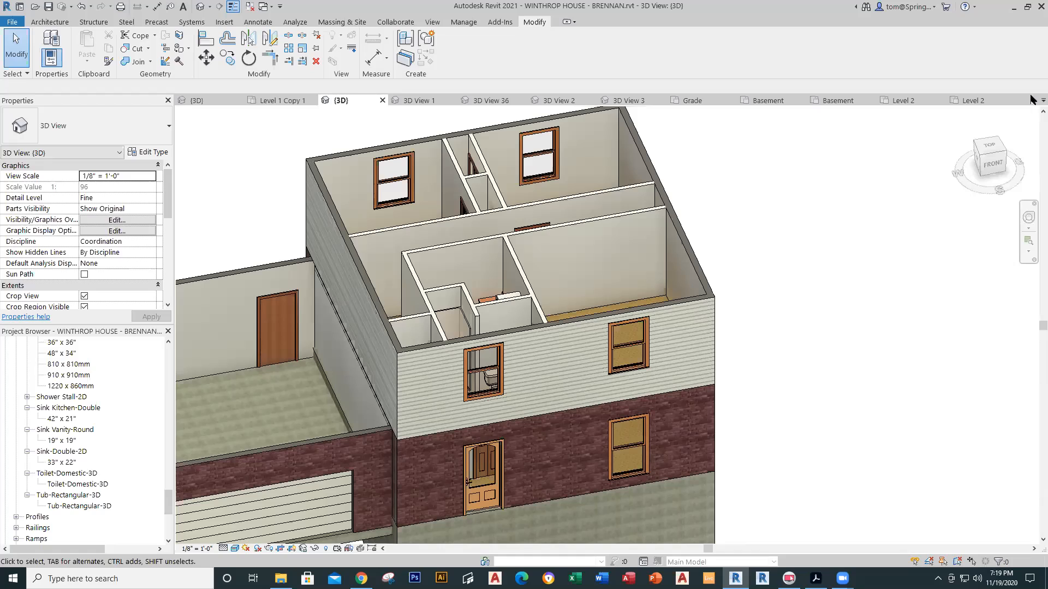
pyautogui.click(283, 103)
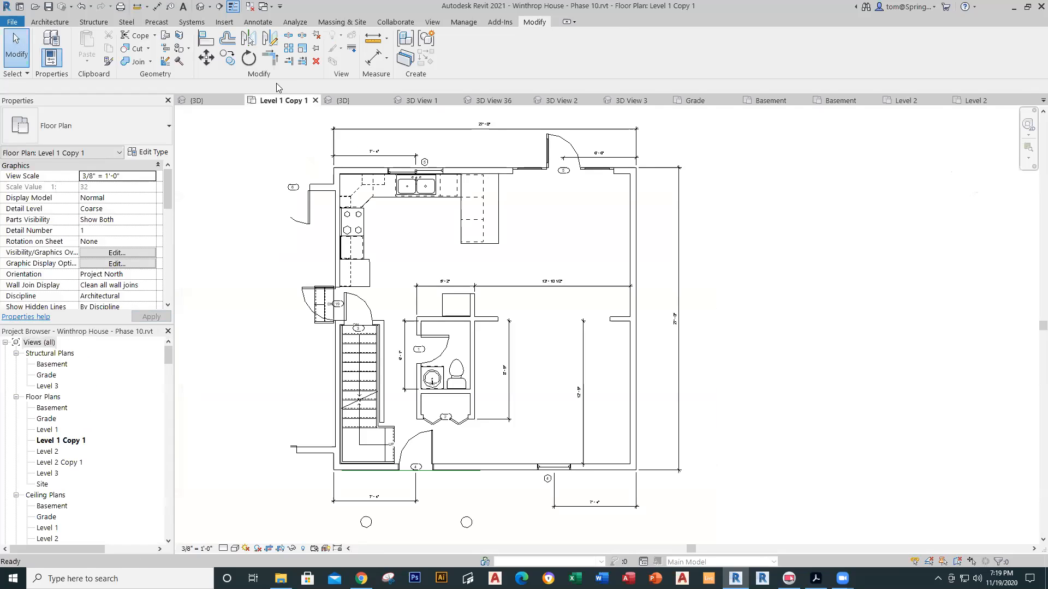
# Step: Check the reference roof in 3D: Wood Rafter 8" type at 5"/12" slope
pyautogui.click(201, 6)
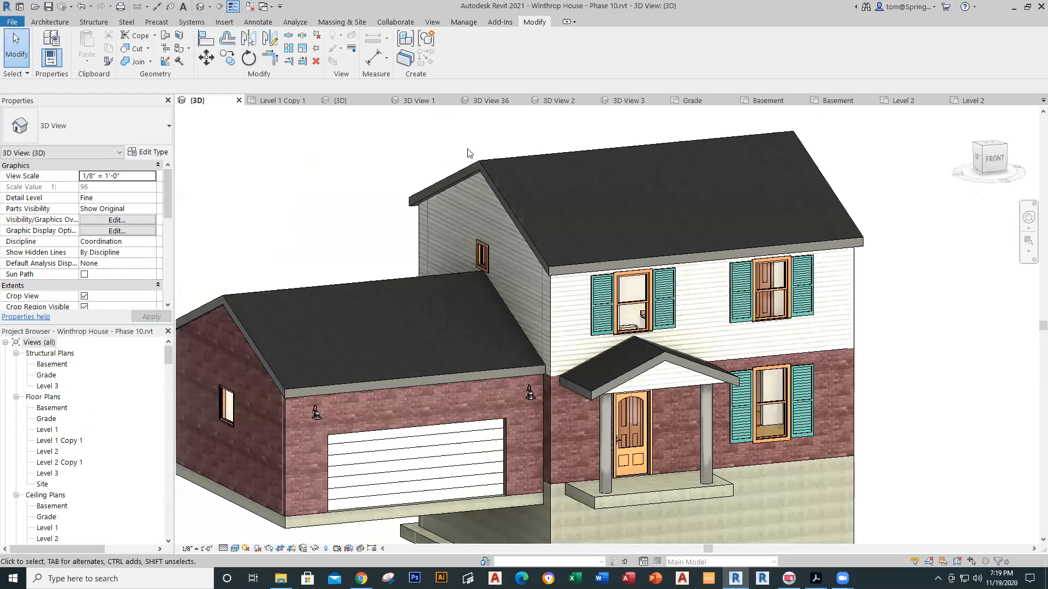
pyautogui.click(502, 196)
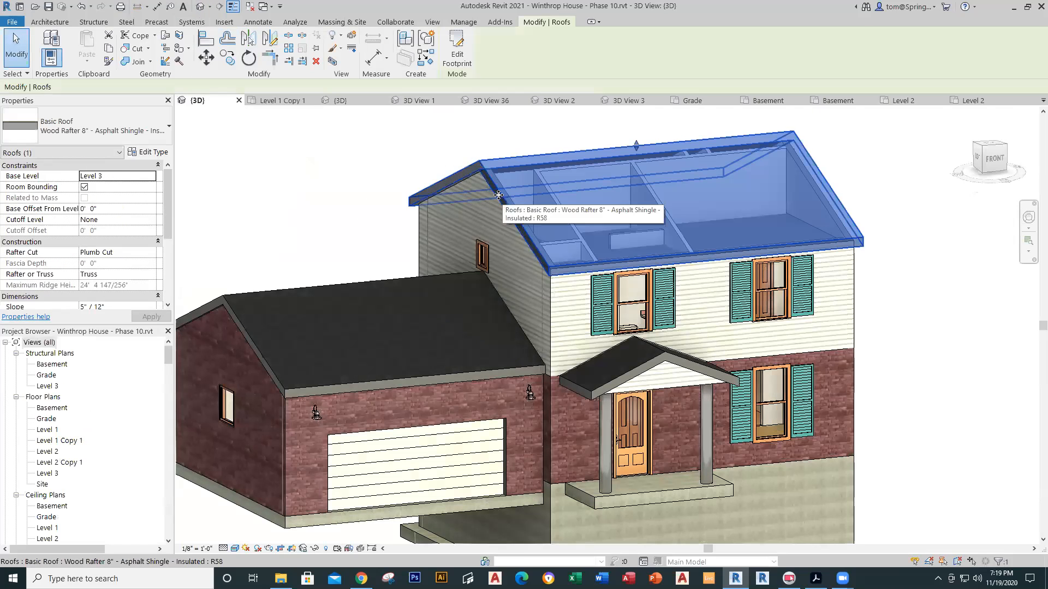
pyautogui.click(373, 202)
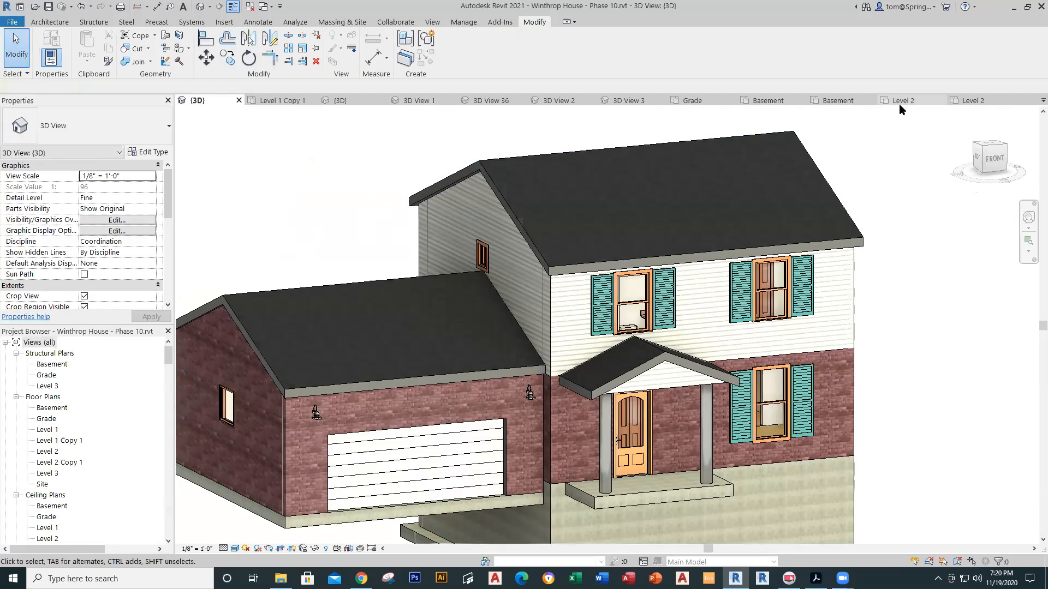
# Step: Return to the Level 2 floor plan and centre it in the view
pyautogui.click(974, 100)
pyautogui.scroll(-1, 650, 262)
pyautogui.moveTo(655, 267); pyautogui.dragTo(608, 283, button='middle')
pyautogui.scroll(1, 603, 276)
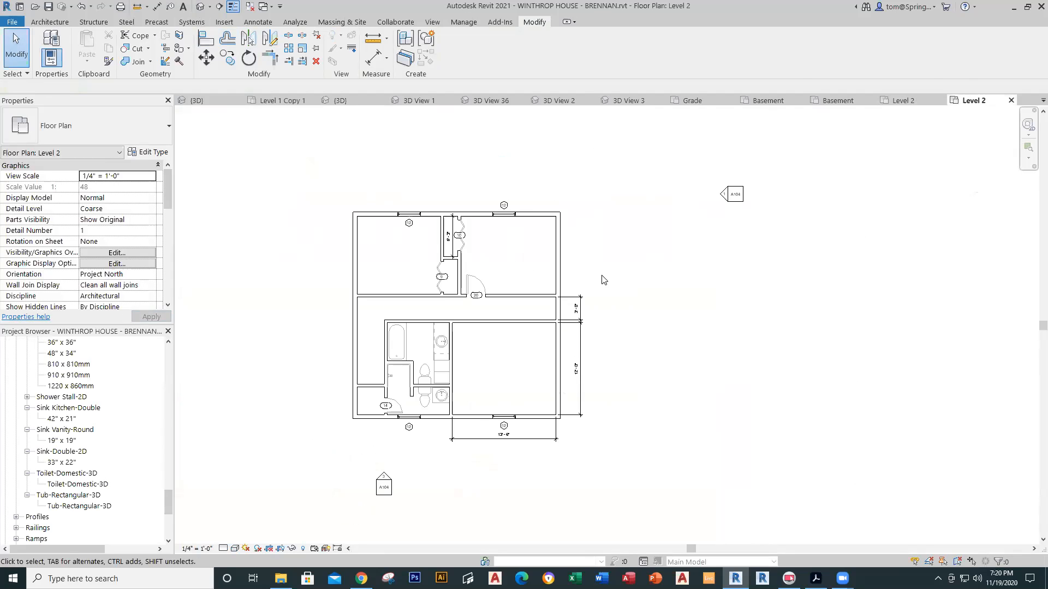
# Step: Start a roof by footprint using the Wood Rafter 8" - Asphalt Shingle type
pyautogui.scroll(1, 602, 279)
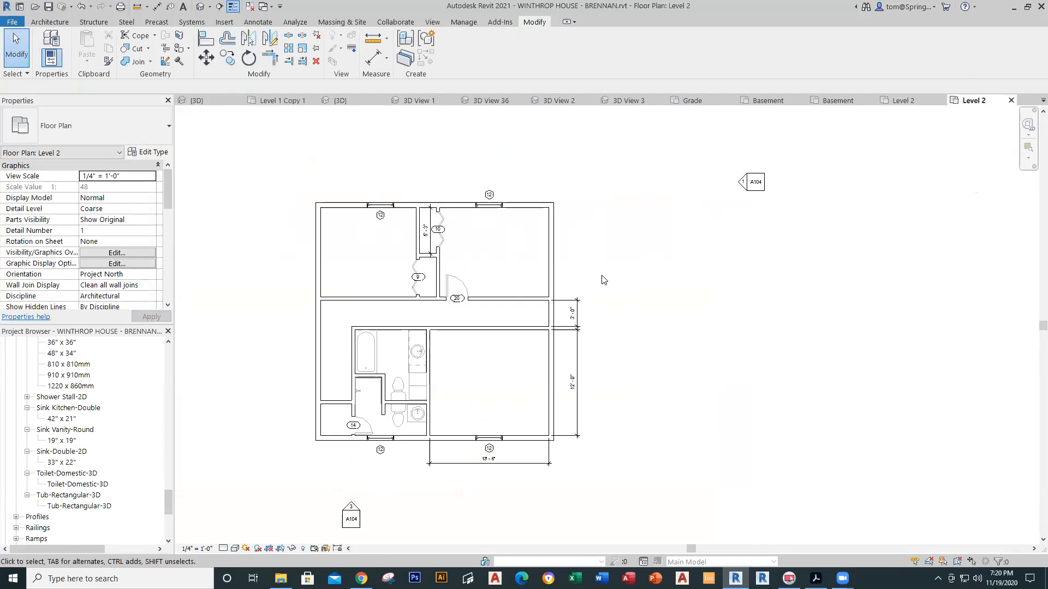
pyautogui.click(45, 23)
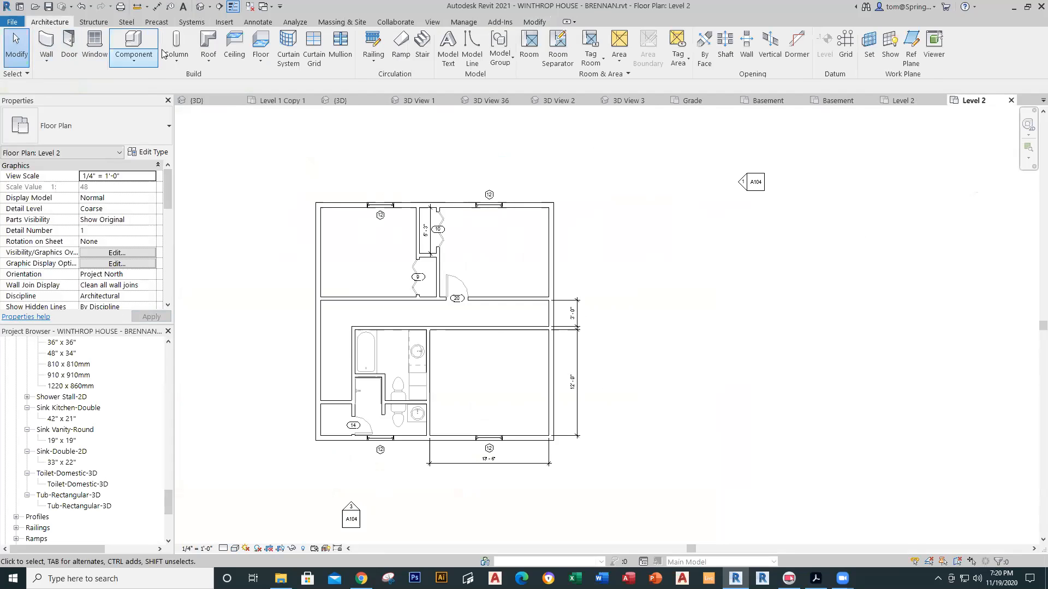
pyautogui.click(215, 60)
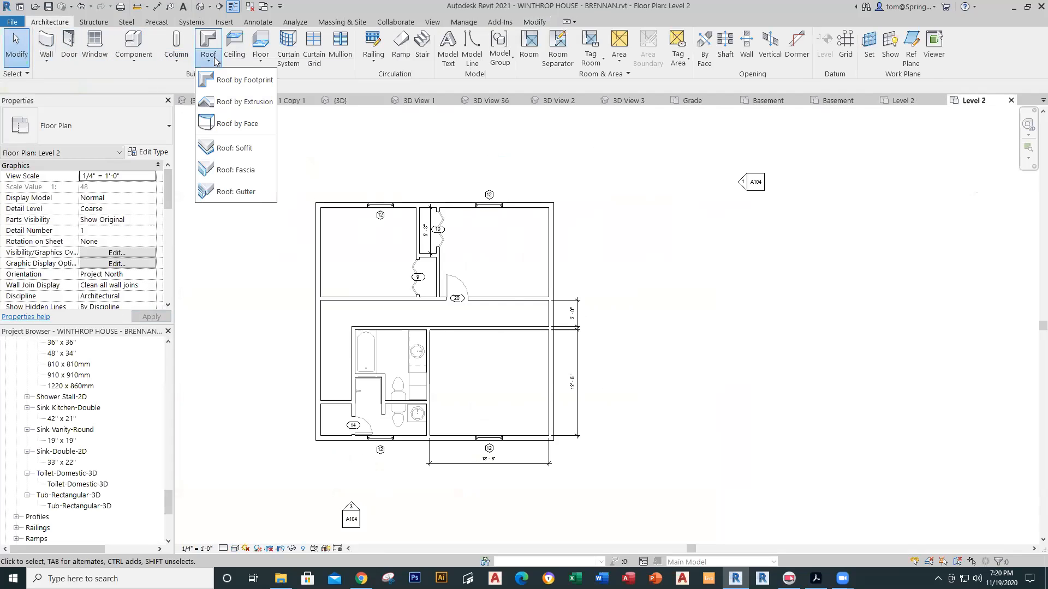
pyautogui.click(222, 80)
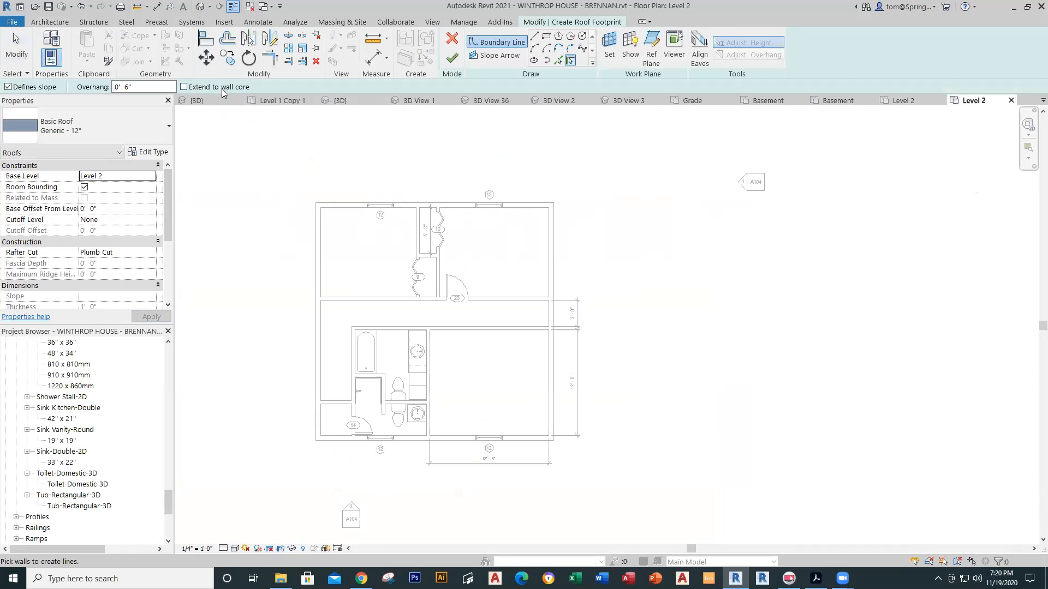
pyautogui.click(170, 132)
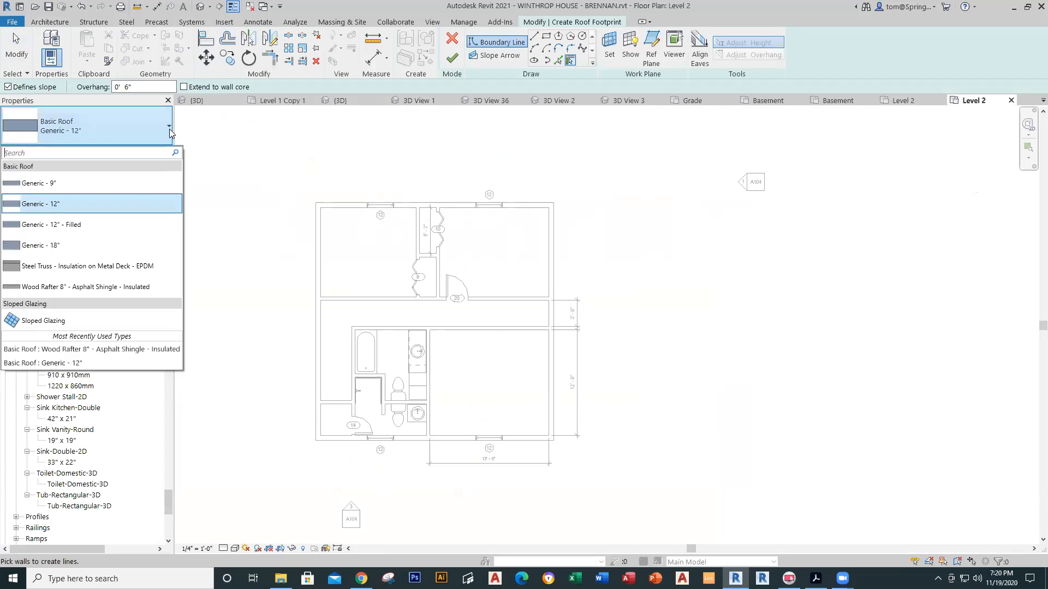
pyautogui.click(124, 287)
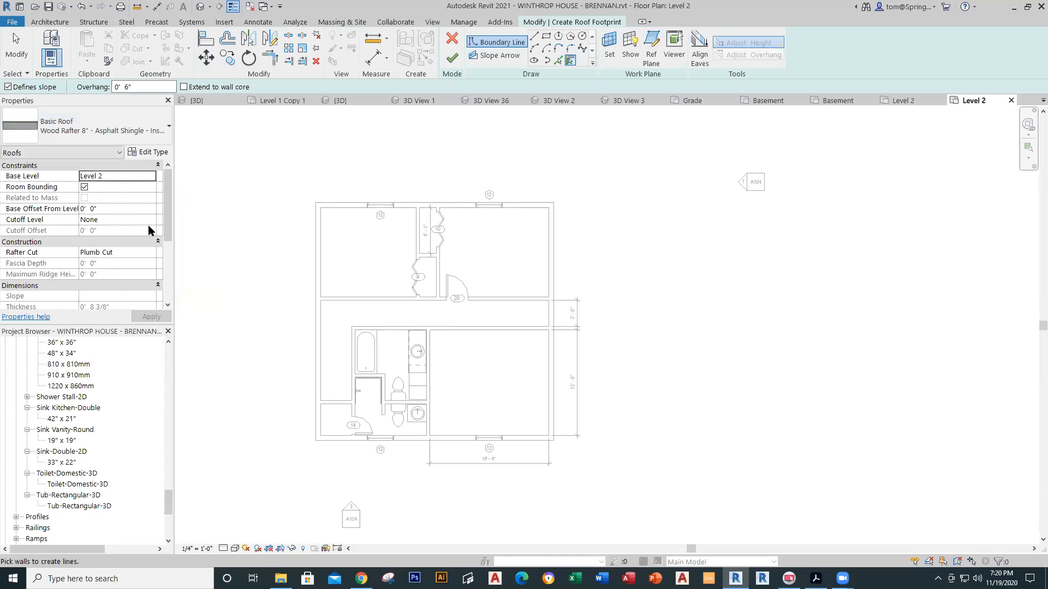
# Step: Pick the walls as roof edges: sloped top and bottom, non-sloping gable left and right
pyautogui.click(329, 208)
pyautogui.click(551, 254)
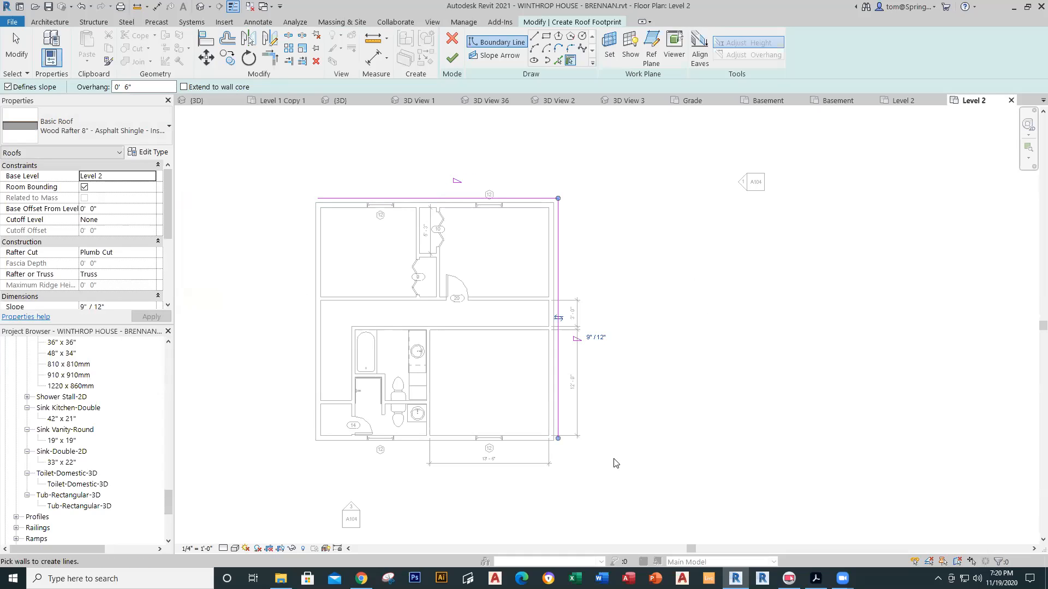
pyautogui.hotkey('ctrl', 'z')
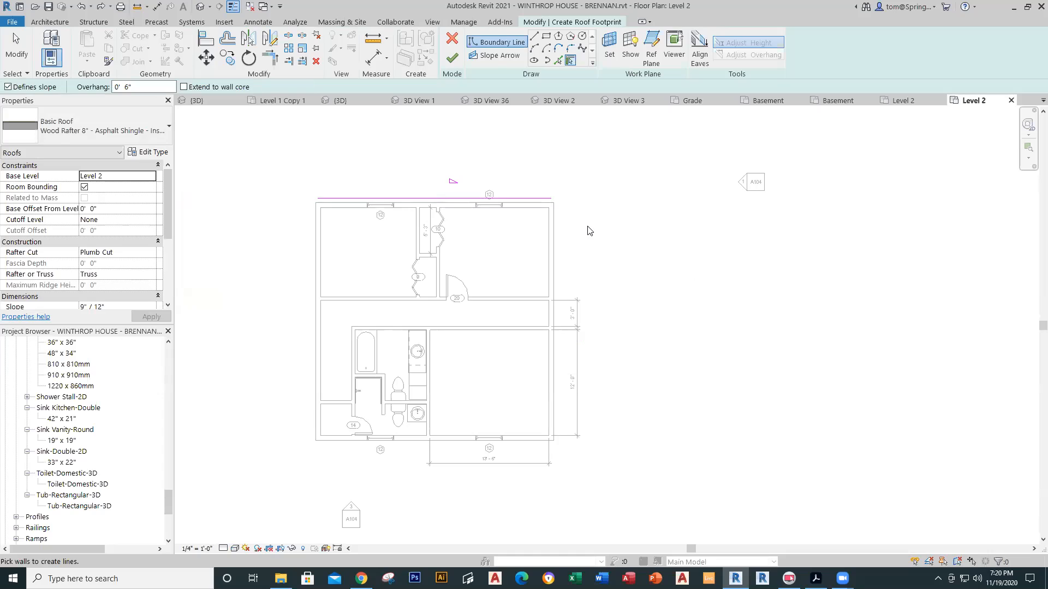
pyautogui.click(9, 87)
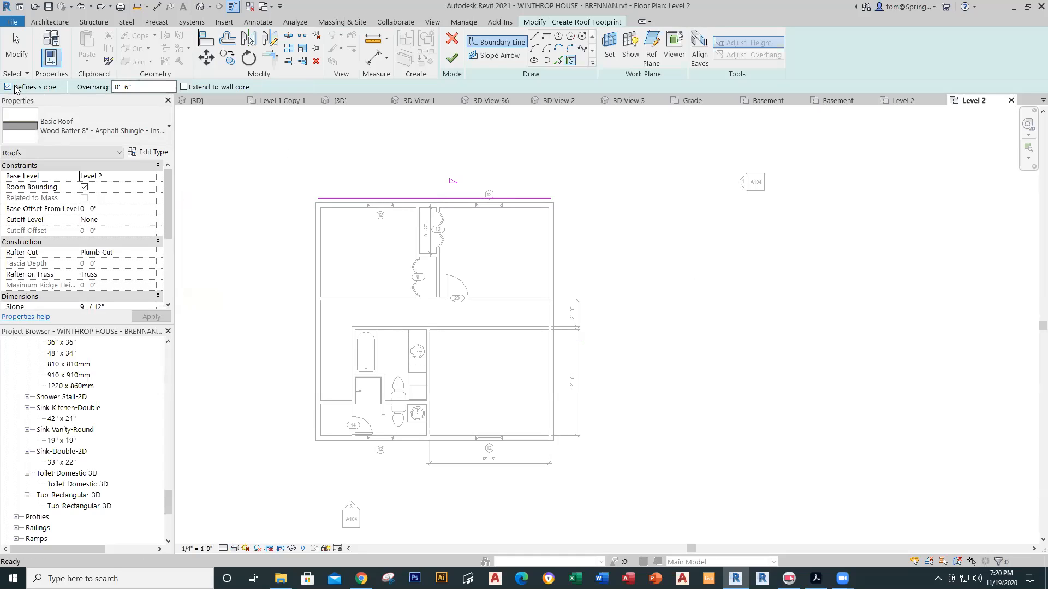
pyautogui.click(553, 277)
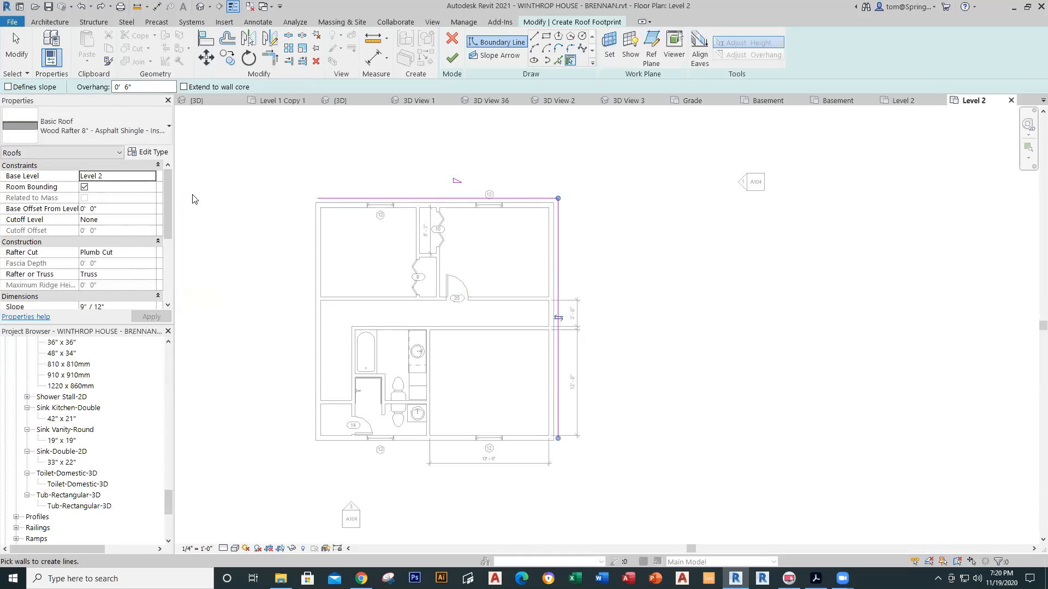
pyautogui.click(8, 87)
pyautogui.click(539, 439)
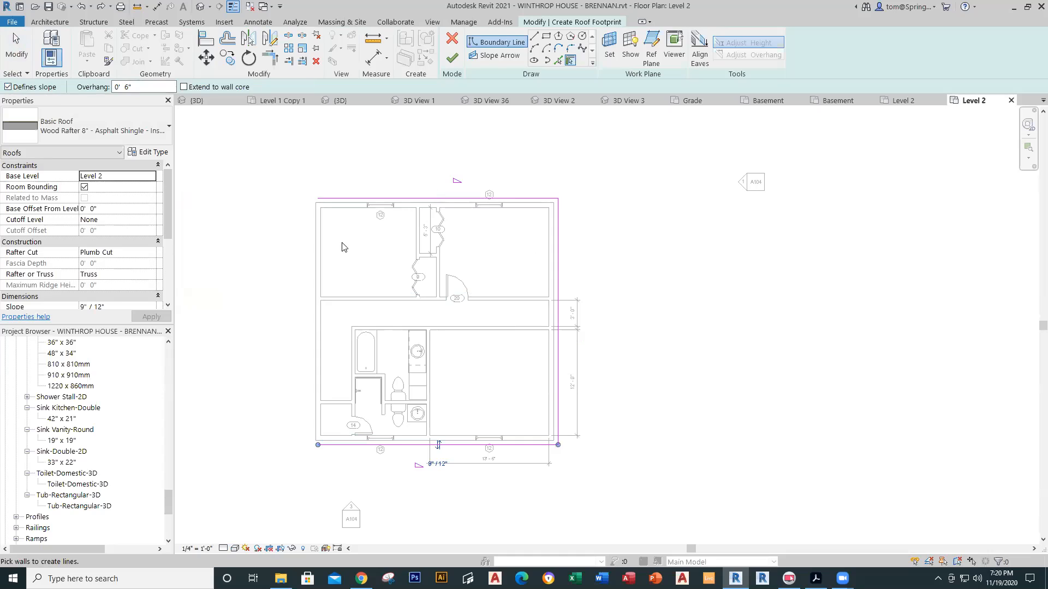
pyautogui.click(8, 87)
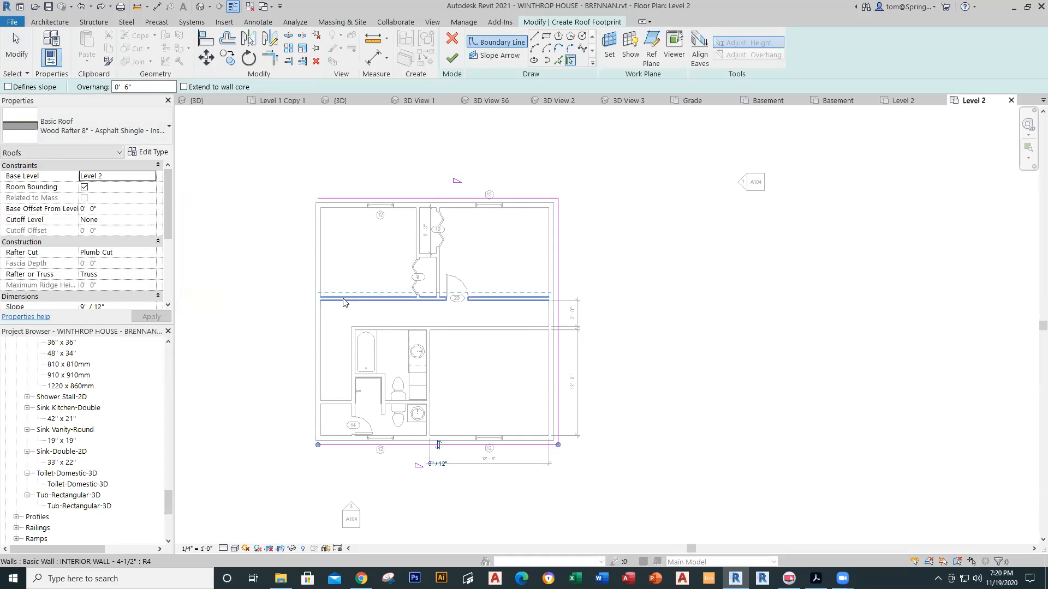
pyautogui.click(315, 314)
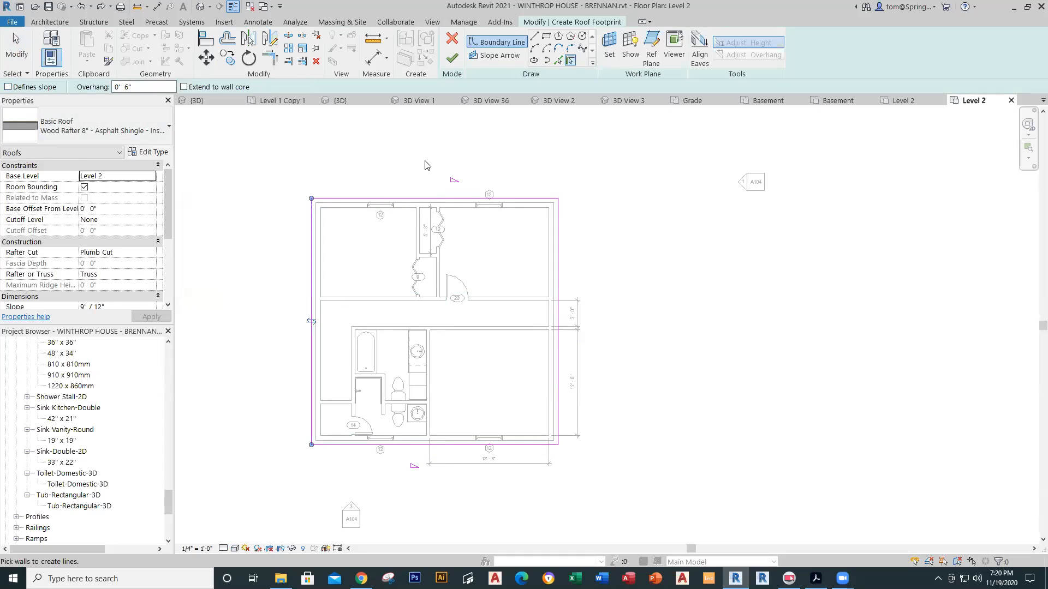
# Step: Set the roof slope to 6"/12" and finish the footprint roof
pyautogui.click(86, 307)
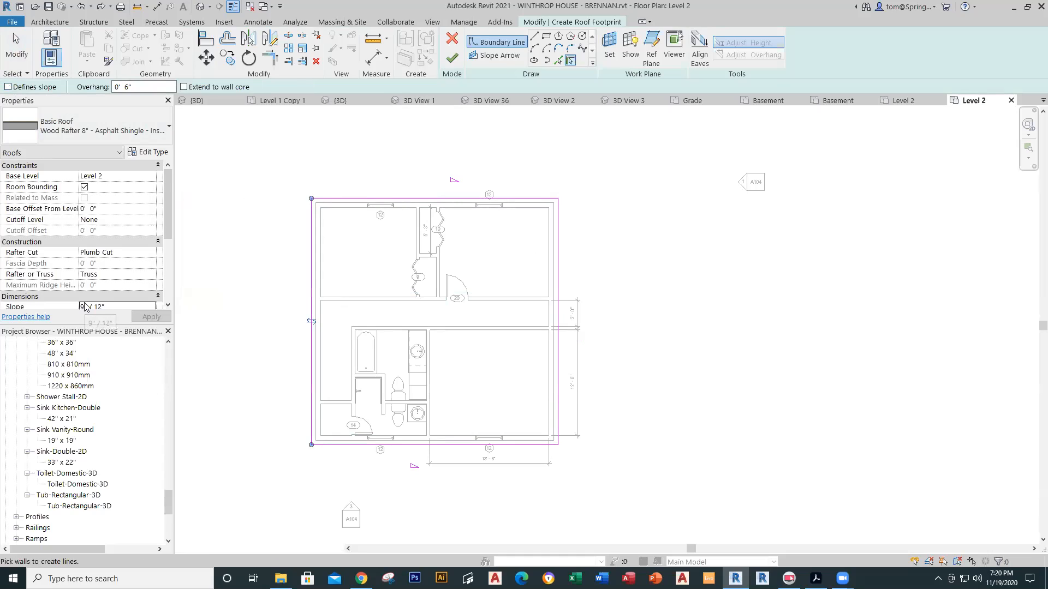
pyautogui.press('BackSpace')
pyautogui.write('6')
pyautogui.click(151, 317)
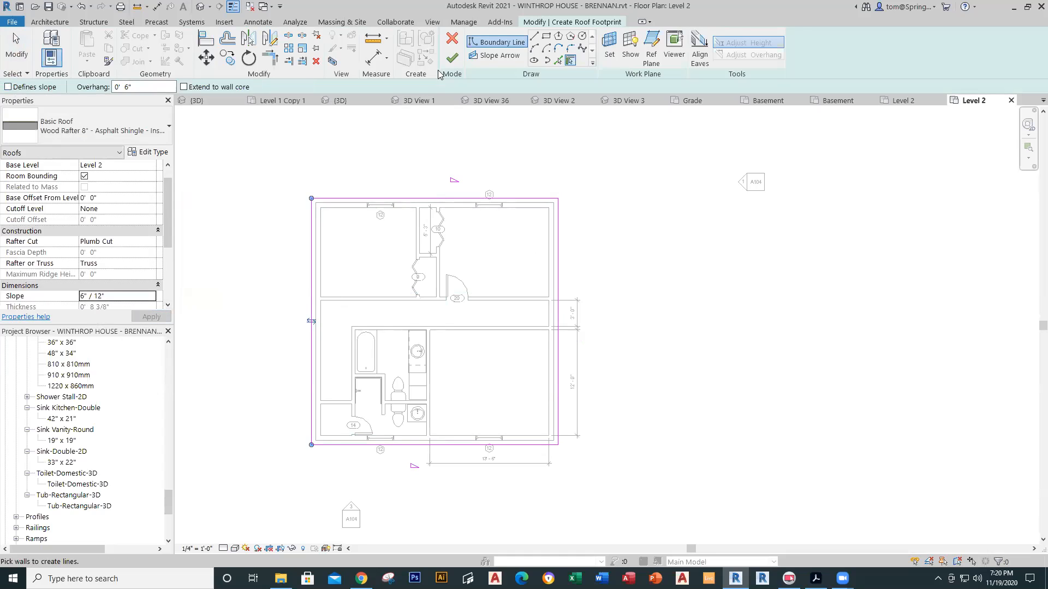
pyautogui.click(452, 58)
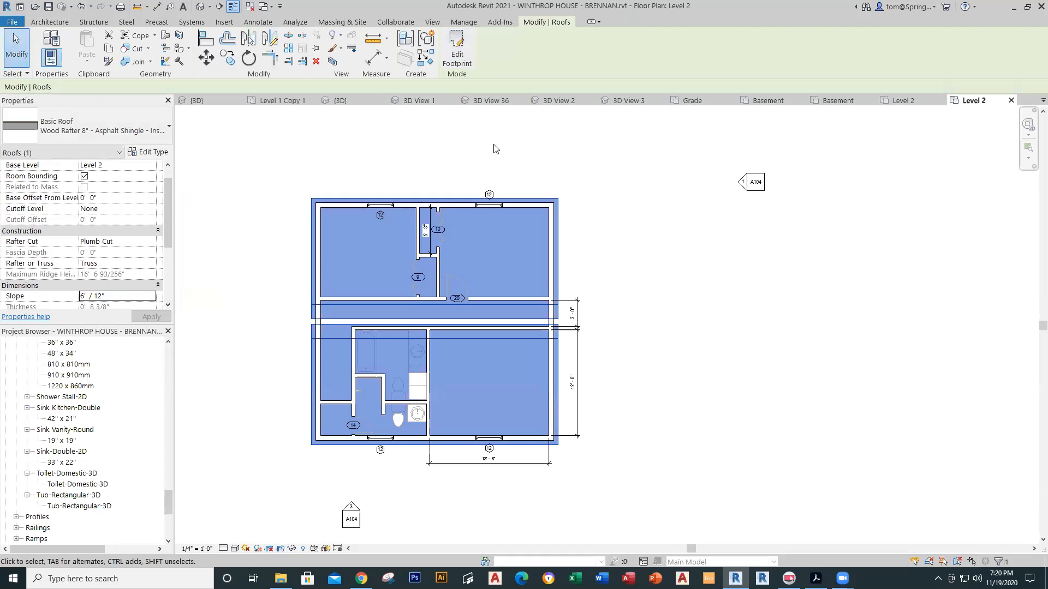
# Step: In the 3D view, set the new roof's Base Level to Level 3
pyautogui.click(201, 6)
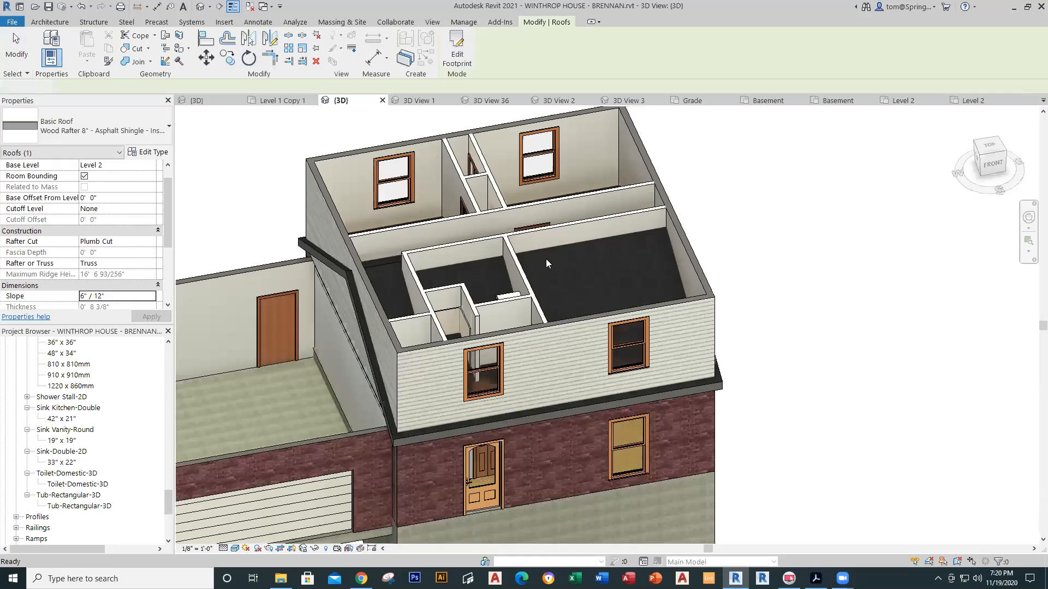
pyautogui.scroll(-3, 727, 321)
pyautogui.moveTo(727, 341); pyautogui.dragTo(581, 323, button='middle')
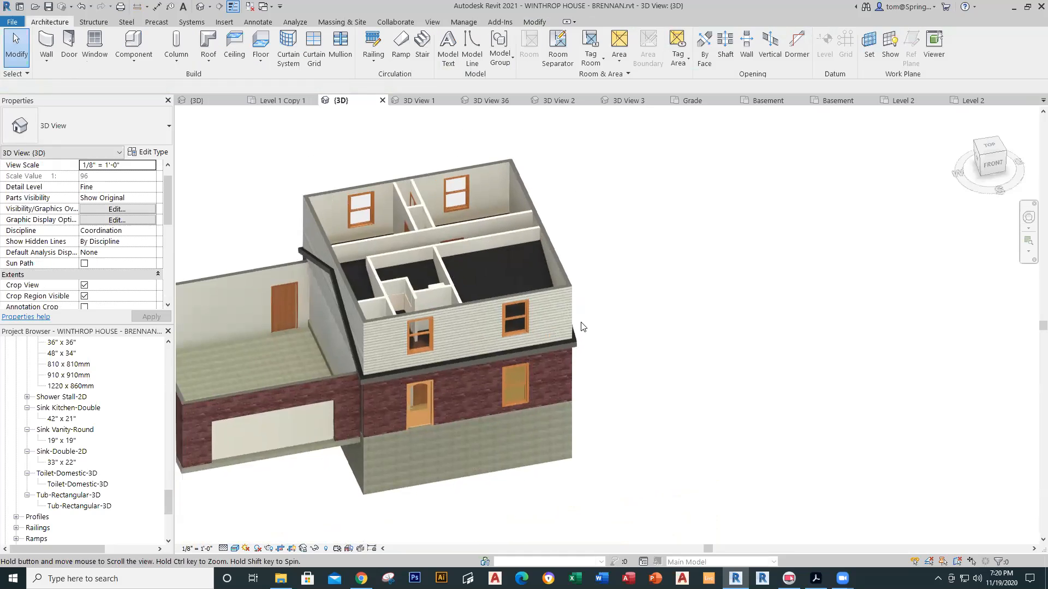
pyautogui.click(577, 346)
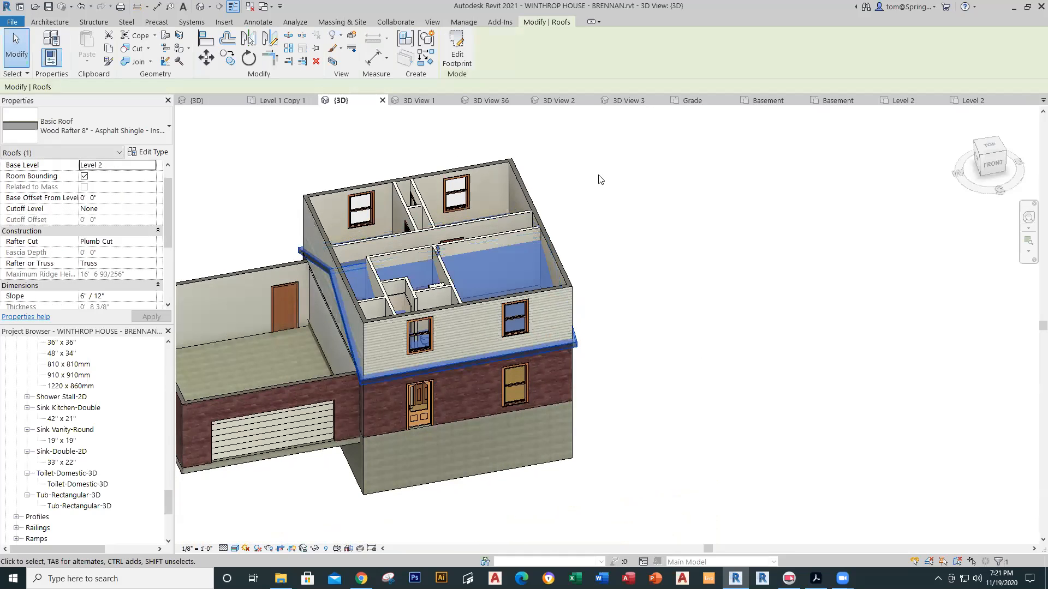
pyautogui.click(142, 166)
pyautogui.click(152, 166)
pyautogui.click(101, 213)
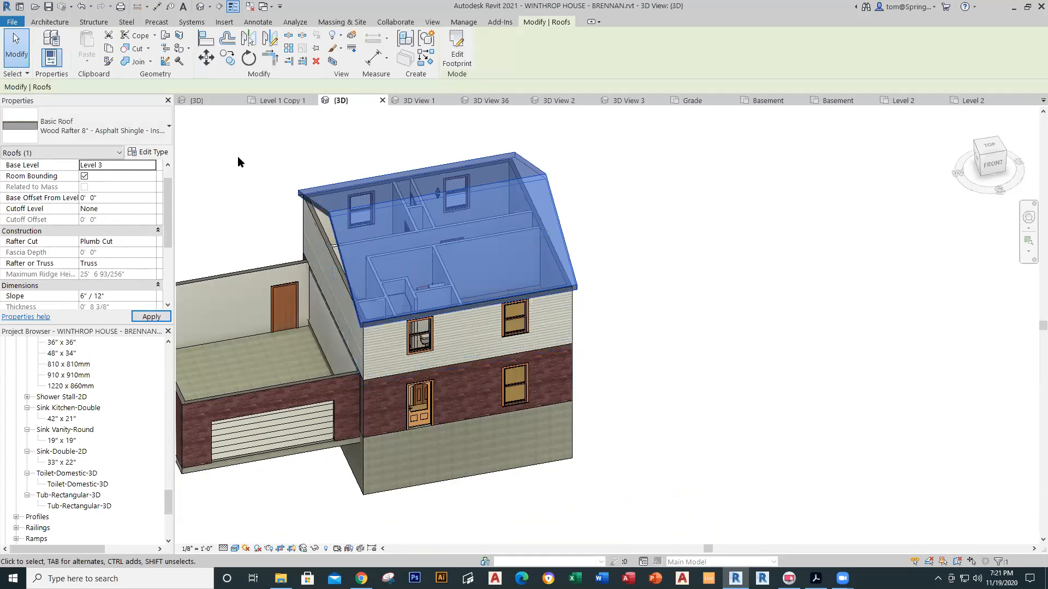
pyautogui.click(238, 157)
# Step: Orbit to the roof's gable end and select the bare upper gable wall
pyautogui.keyDown('shift'); pyautogui.moveTo(622, 416); pyautogui.dragTo(94, 274, button='middle'); pyautogui.keyUp('shift')
pyautogui.scroll(2, 449, 313)
pyautogui.keyDown('shift'); pyautogui.moveTo(689, 285); pyautogui.dragTo(583, 326, button='middle'); pyautogui.keyUp('shift')
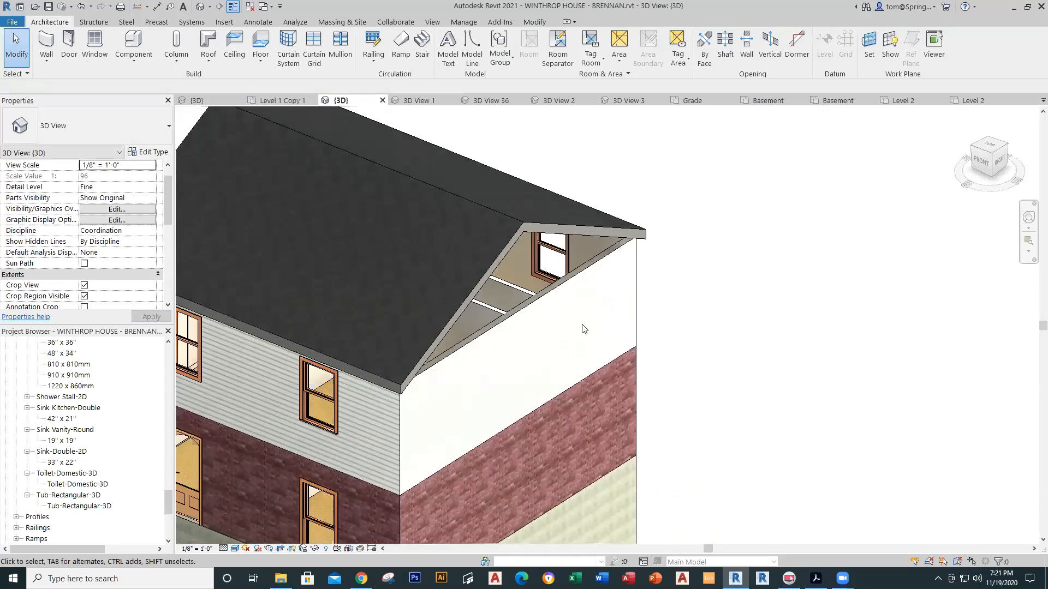
pyautogui.click(570, 286)
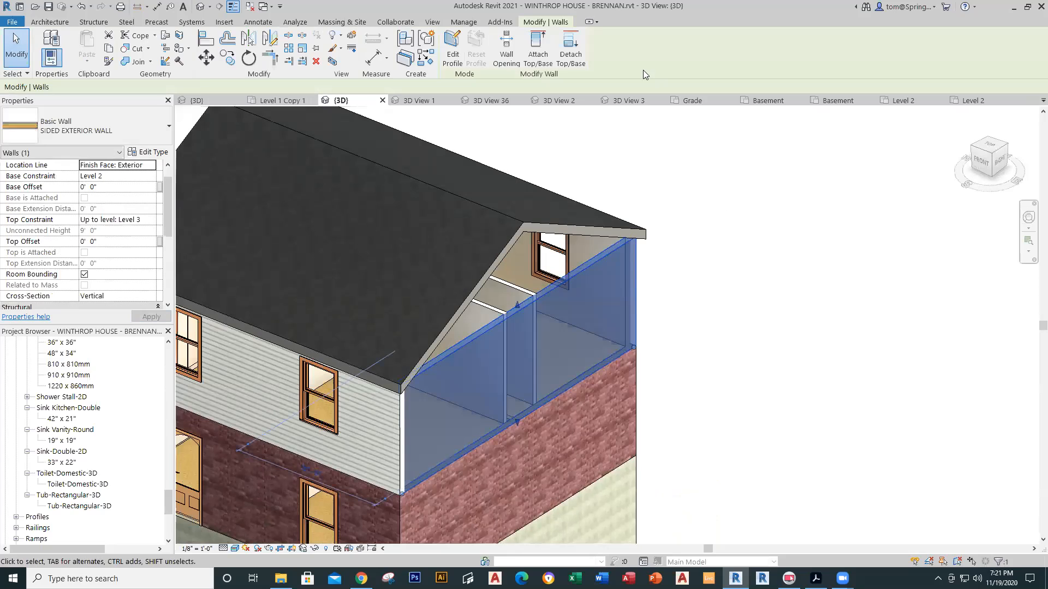
# Step: Attach the selected upper gable walls up to the roof
pyautogui.click(548, 57)
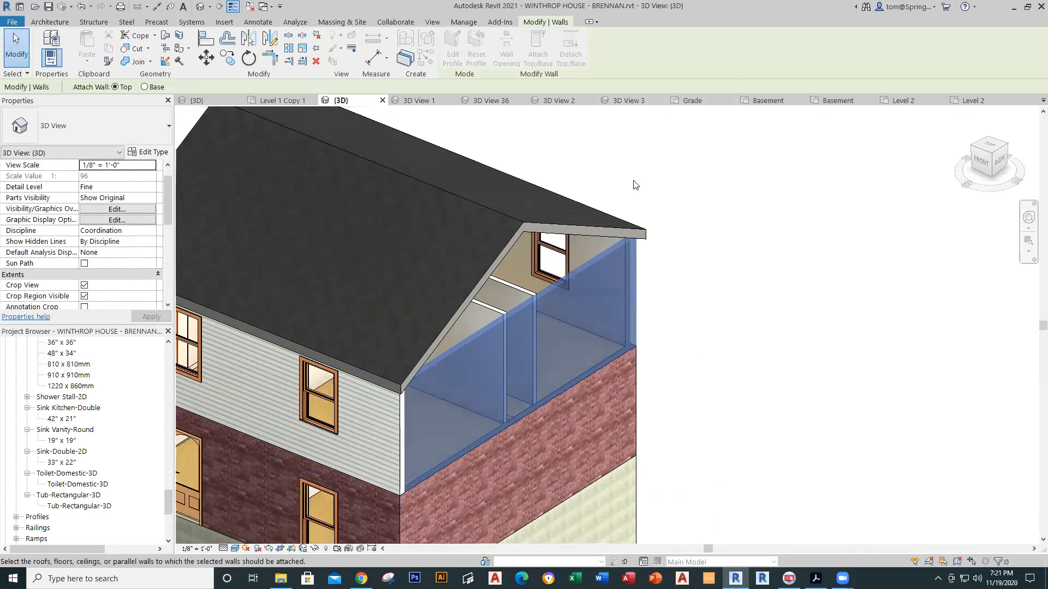
pyautogui.click(597, 224)
pyautogui.click(704, 328)
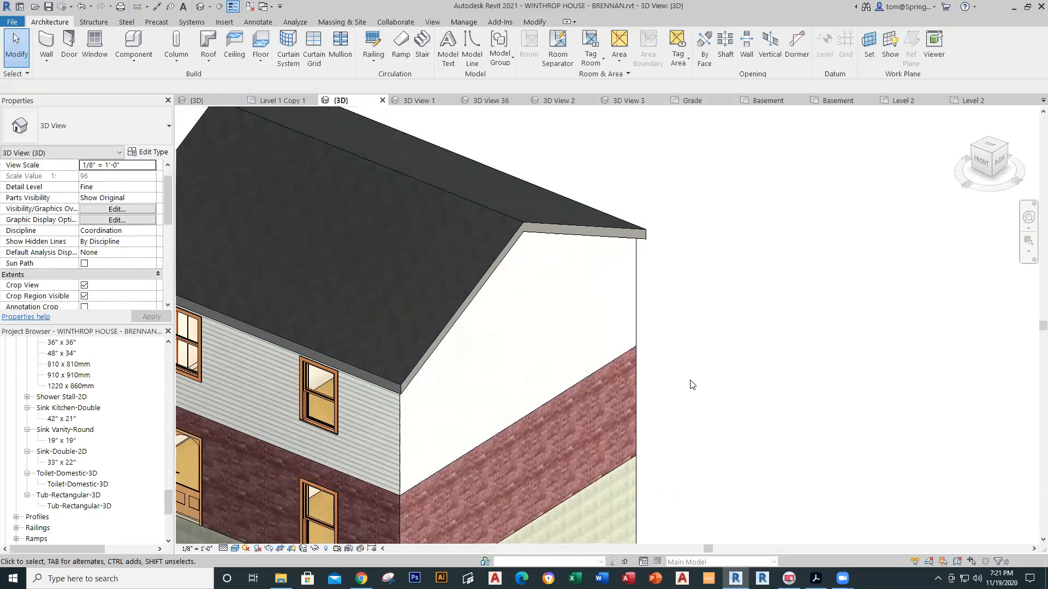
pyautogui.scroll(-3, 578, 363)
pyautogui.scroll(5, 559, 342)
pyautogui.scroll(-4, 558, 335)
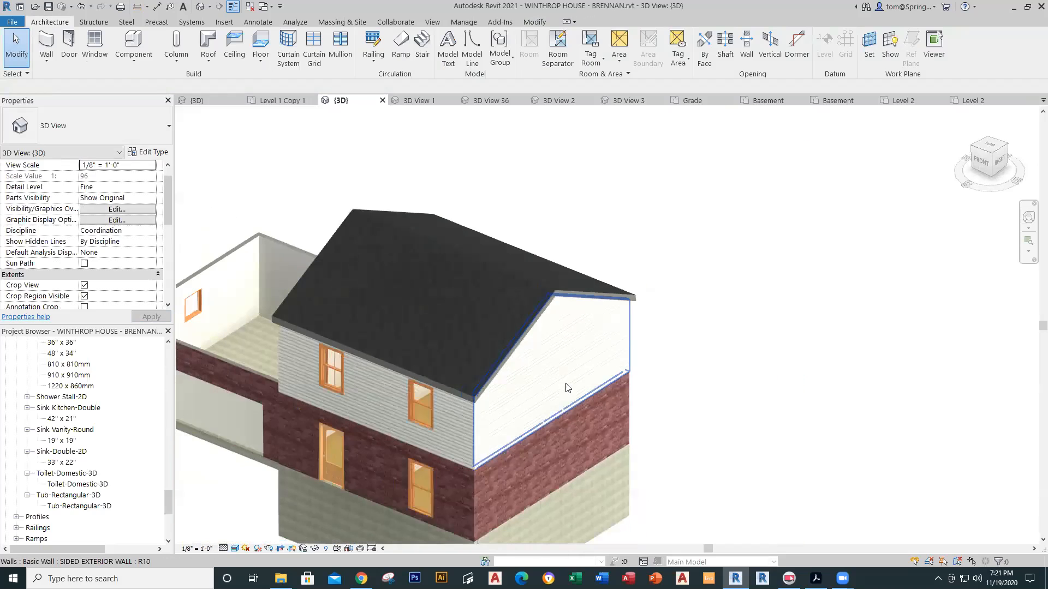
# Step: Attach the wall beneath the garage-side gable up to the roof
pyautogui.keyDown('shift'); pyautogui.moveTo(562, 393); pyautogui.dragTo(803, 431, button='middle'); pyautogui.keyUp('shift')
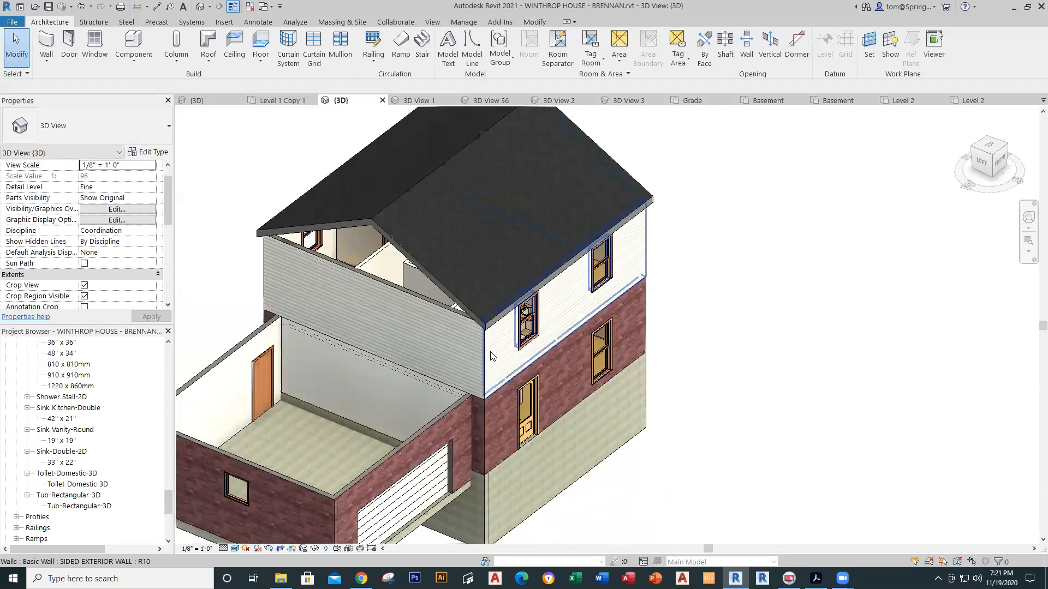
pyautogui.click(427, 305)
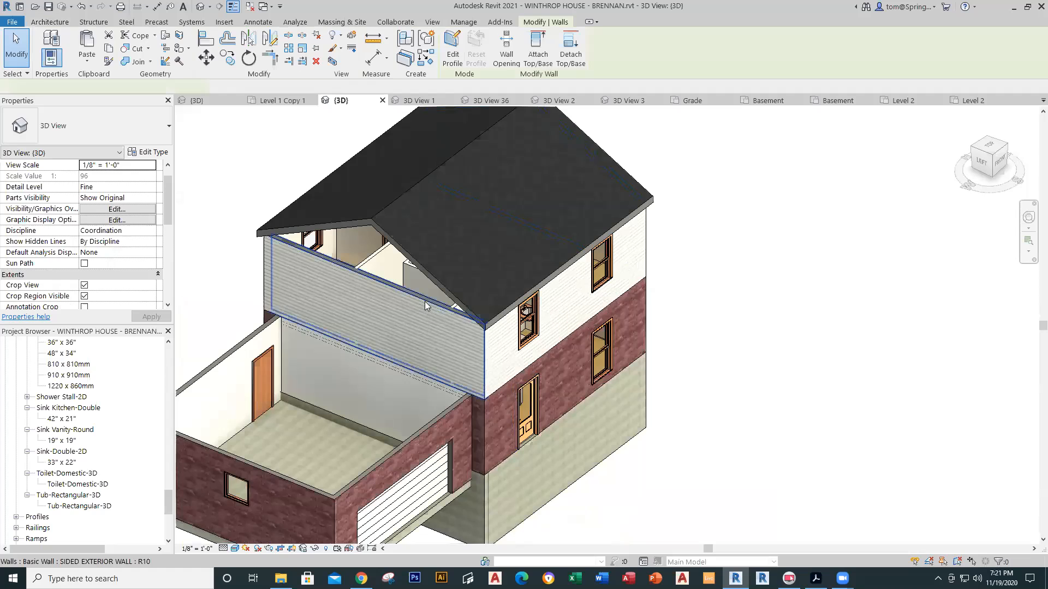
pyautogui.click(538, 48)
pyautogui.click(401, 244)
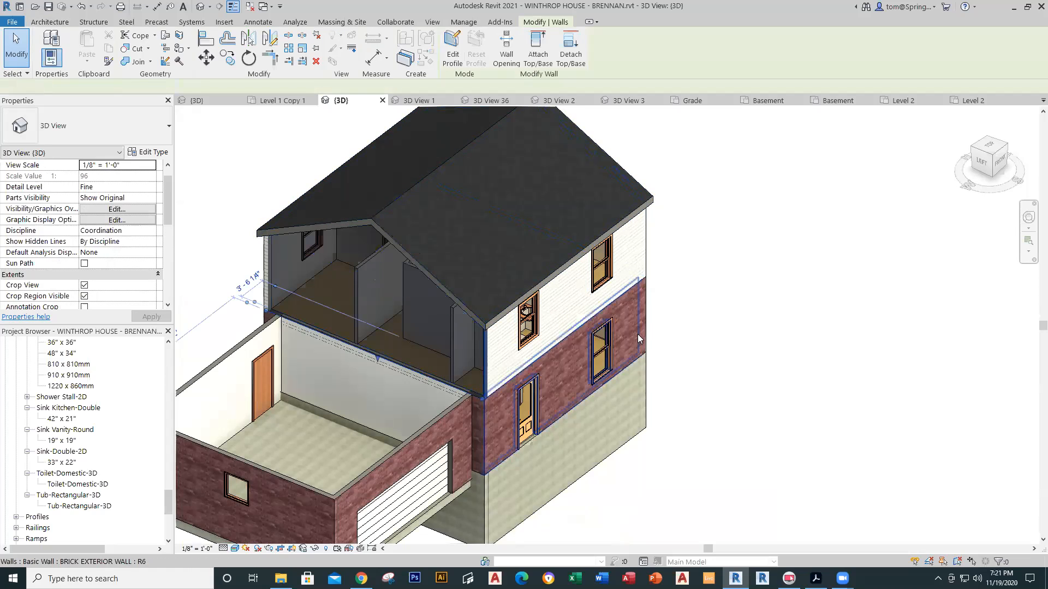
pyautogui.click(684, 401)
# Step: Orbit around to check the filled gables, then switch to the Level 2 plan
pyautogui.scroll(-2, 714, 458)
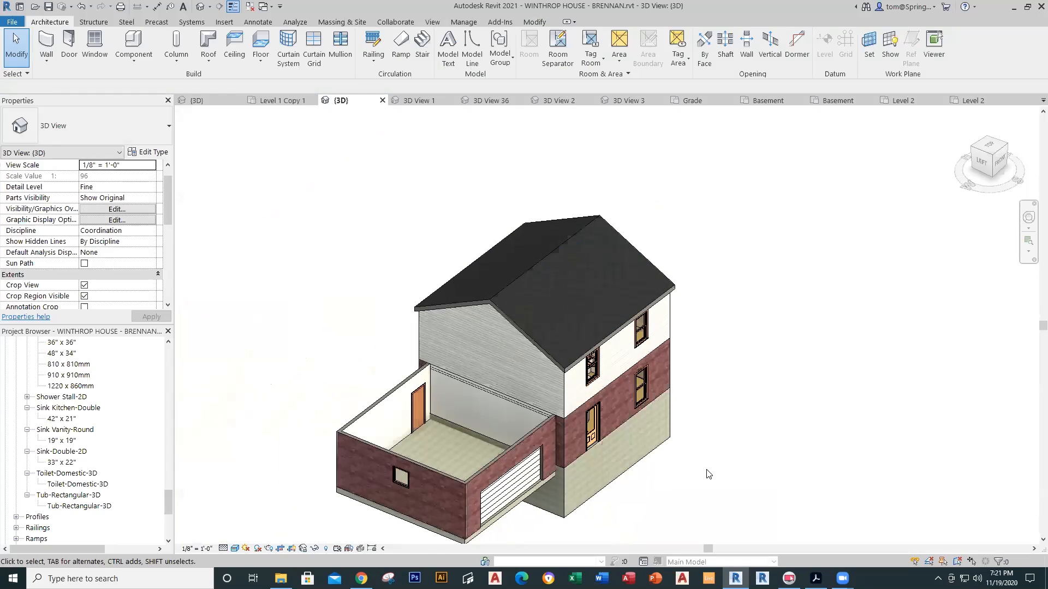
pyautogui.keyDown('shift'); pyautogui.moveTo(706, 470); pyautogui.dragTo(578, 314, button='middle'); pyautogui.keyUp('shift')
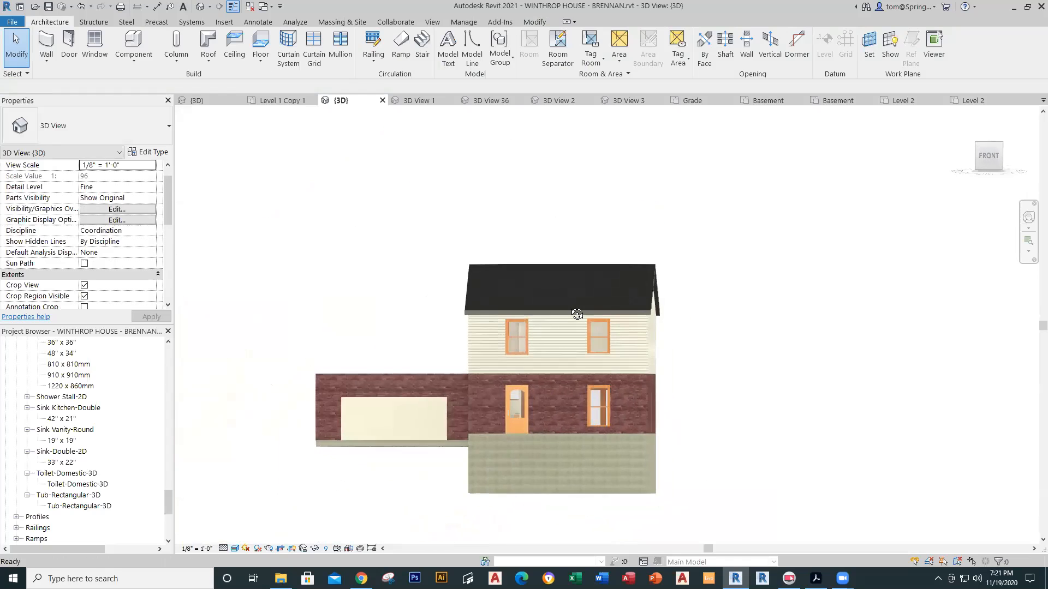
pyautogui.keyDown('shift'); pyautogui.moveTo(681, 346); pyautogui.dragTo(709, 502, button='middle'); pyautogui.keyUp('shift')
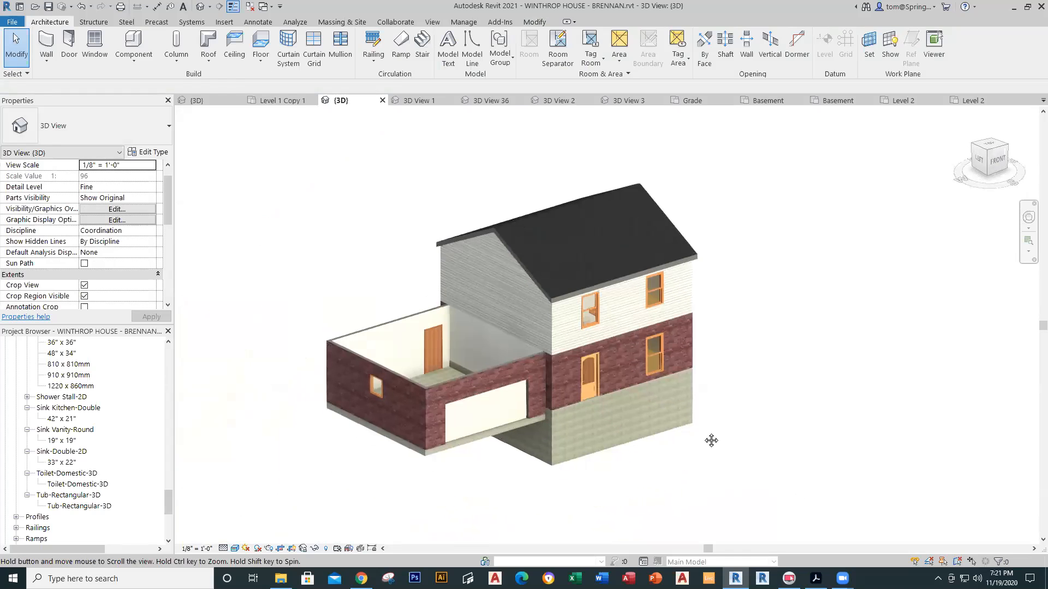
pyautogui.scroll(5, 519, 417)
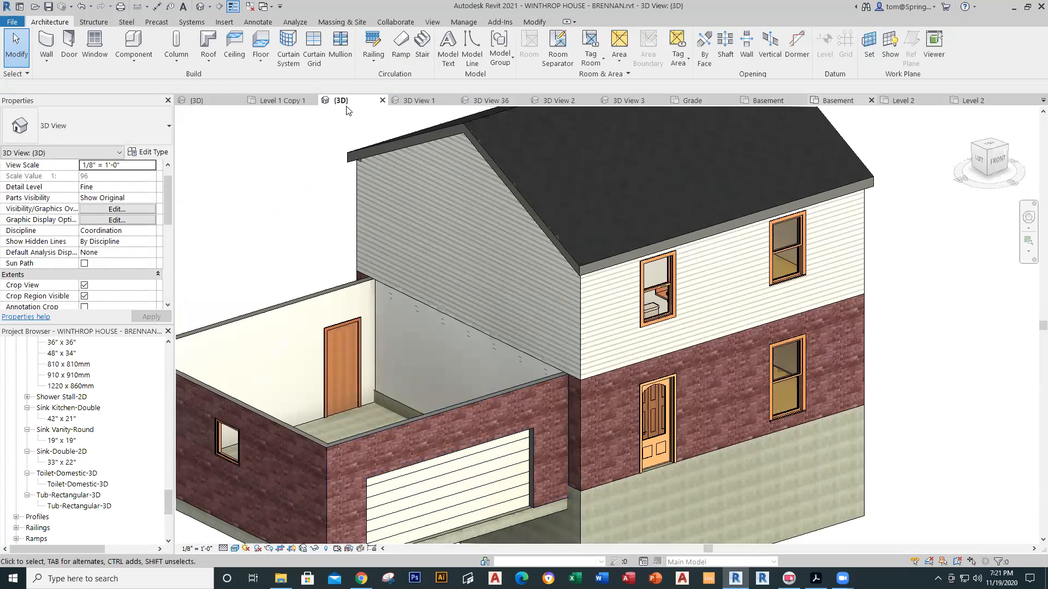
pyautogui.click(956, 104)
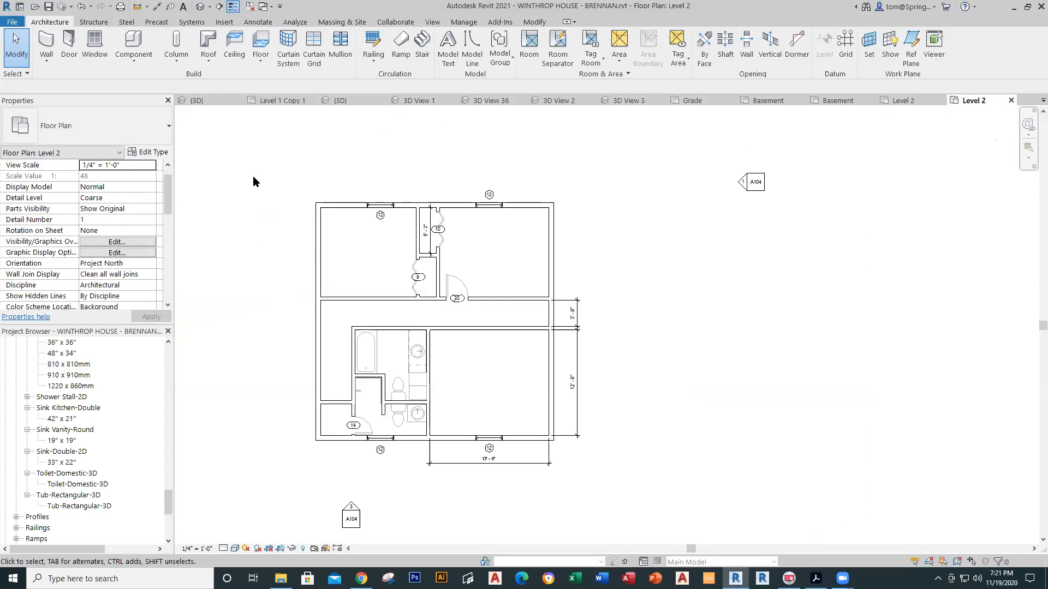
# Step: On Level 1, start a roof by footprint with its base level set to Level 2
pyautogui.moveTo(277, 182); pyautogui.dragTo(367, 168, button='middle')
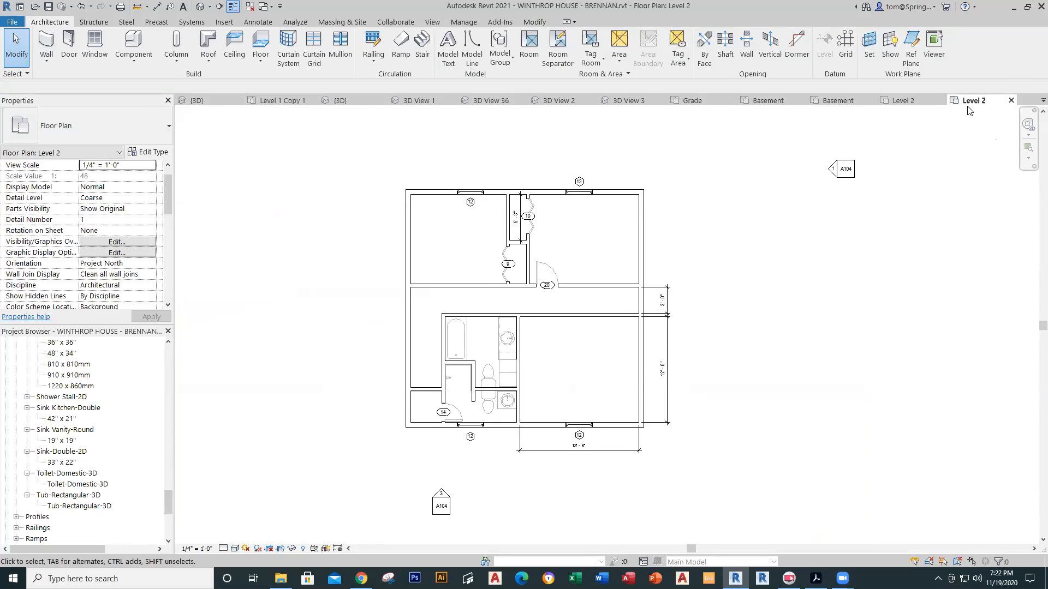
pyautogui.moveTo(169, 509); pyautogui.dragTo(153, 365)
pyautogui.doubleClick(48, 430)
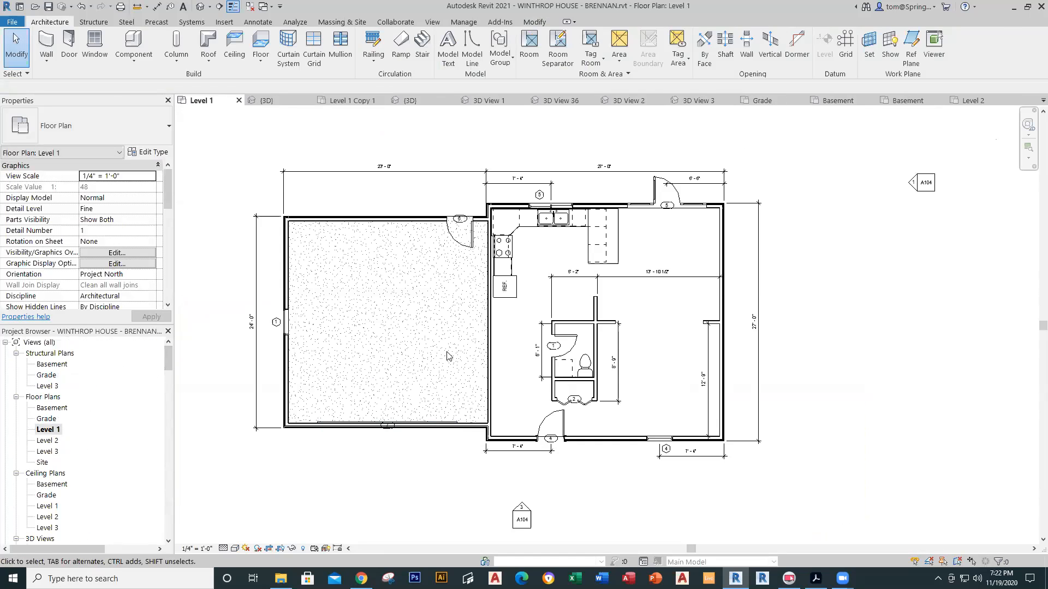
pyautogui.click(210, 47)
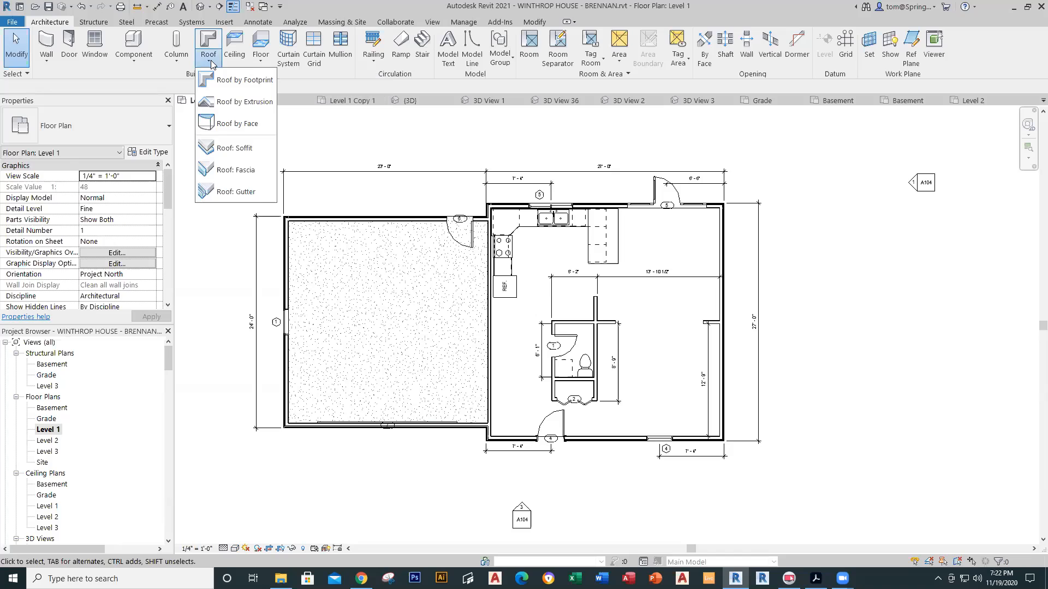
pyautogui.click(215, 77)
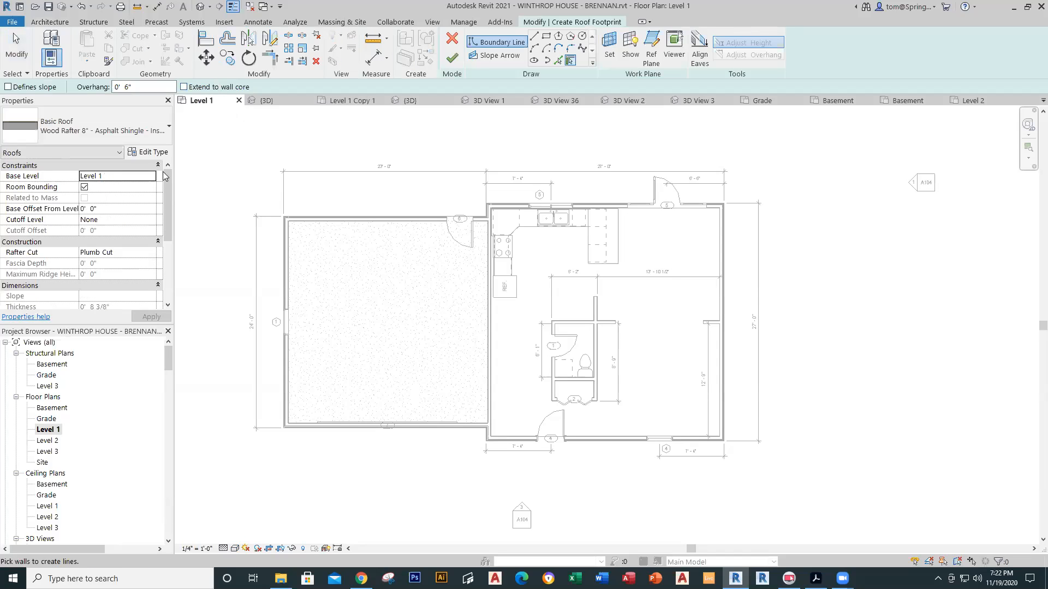
pyautogui.click(151, 176)
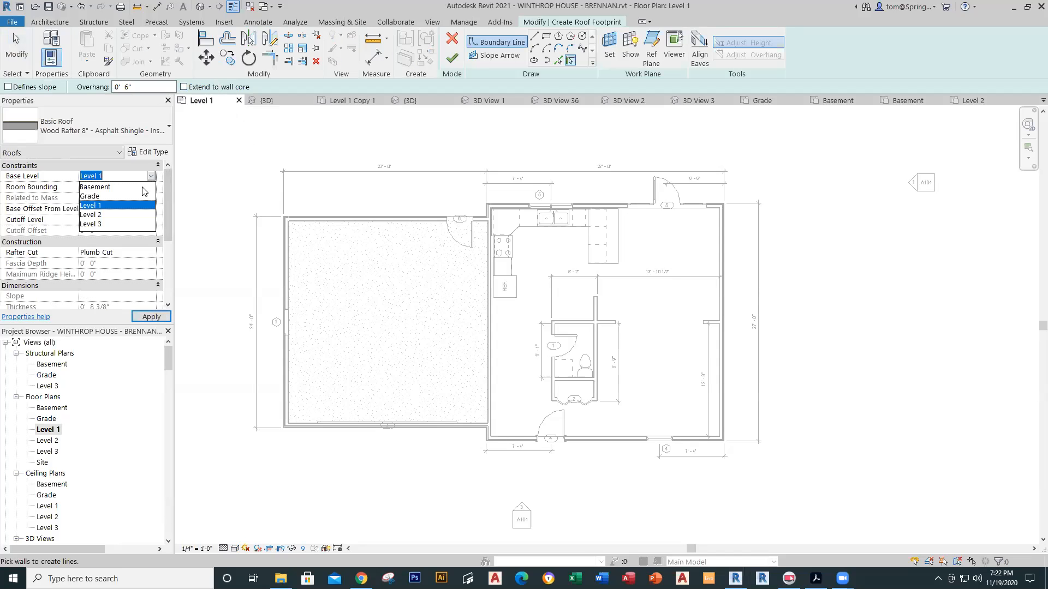
pyautogui.click(90, 215)
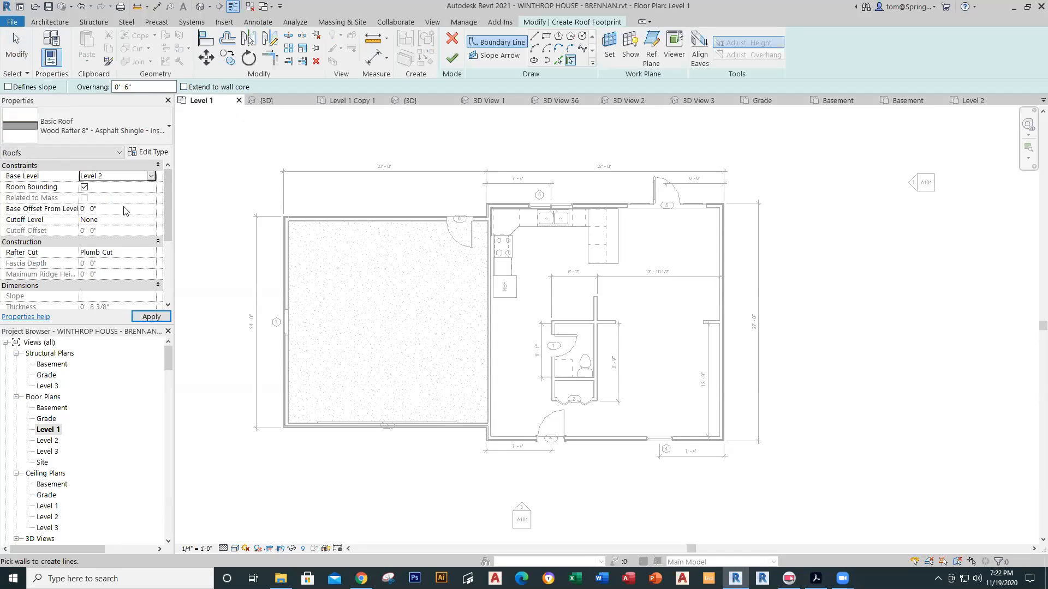
# Step: Pick the garage's top, left and bottom walls as roof edges, only the left sloped, and try finishing
pyautogui.moveTo(167, 219); pyautogui.dragTo(158, 188)
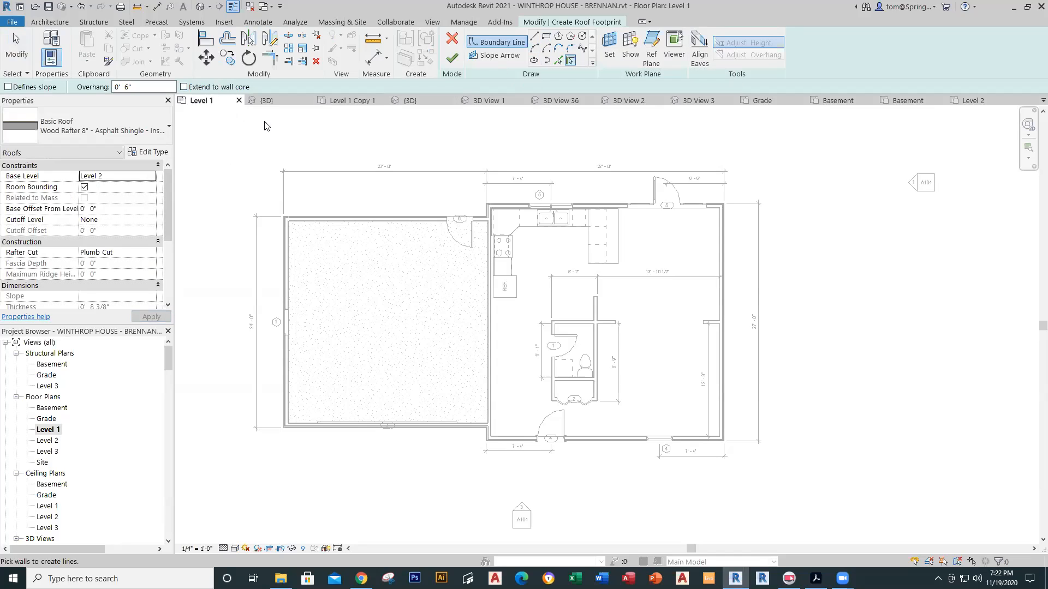
pyautogui.click(353, 221)
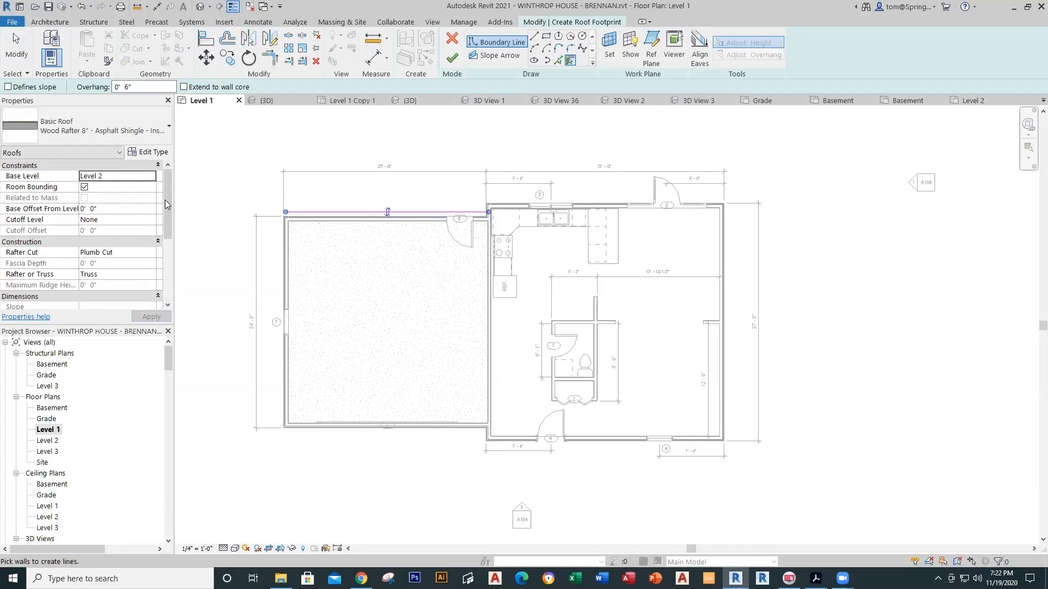
pyautogui.click(7, 87)
pyautogui.click(284, 280)
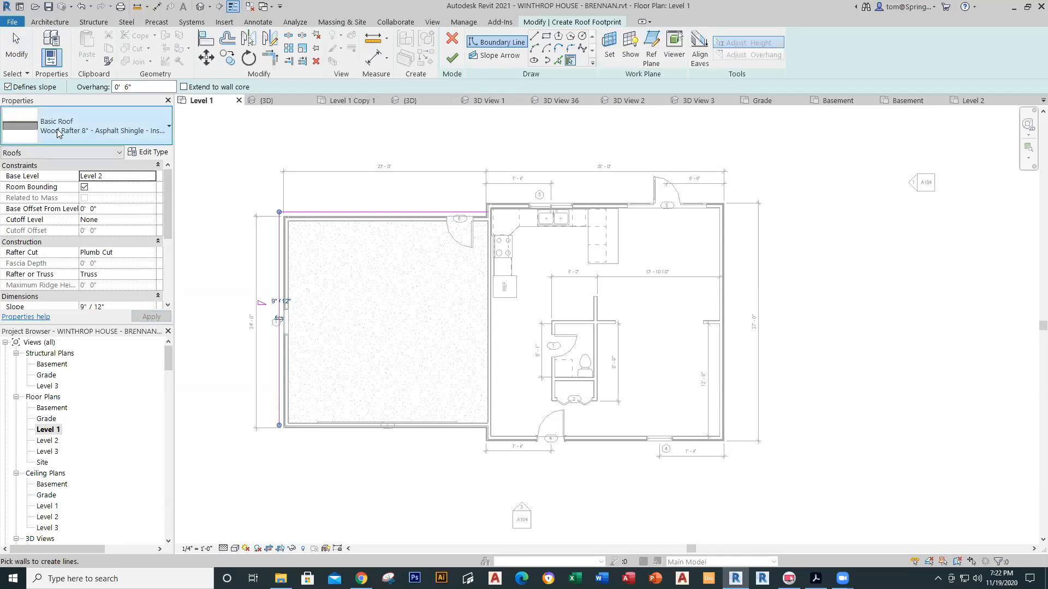
pyautogui.click(8, 88)
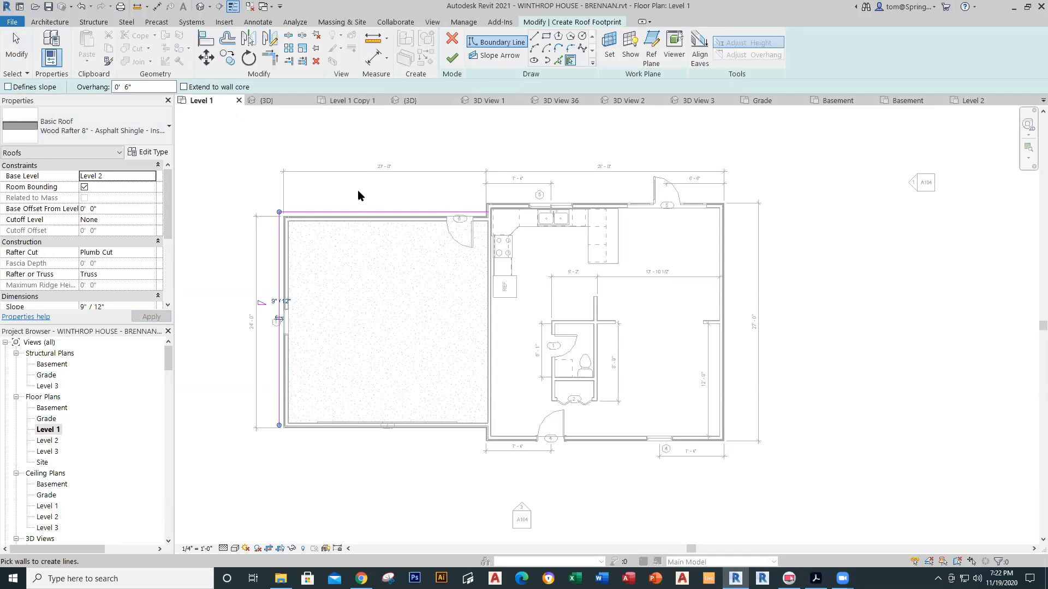
pyautogui.click(367, 429)
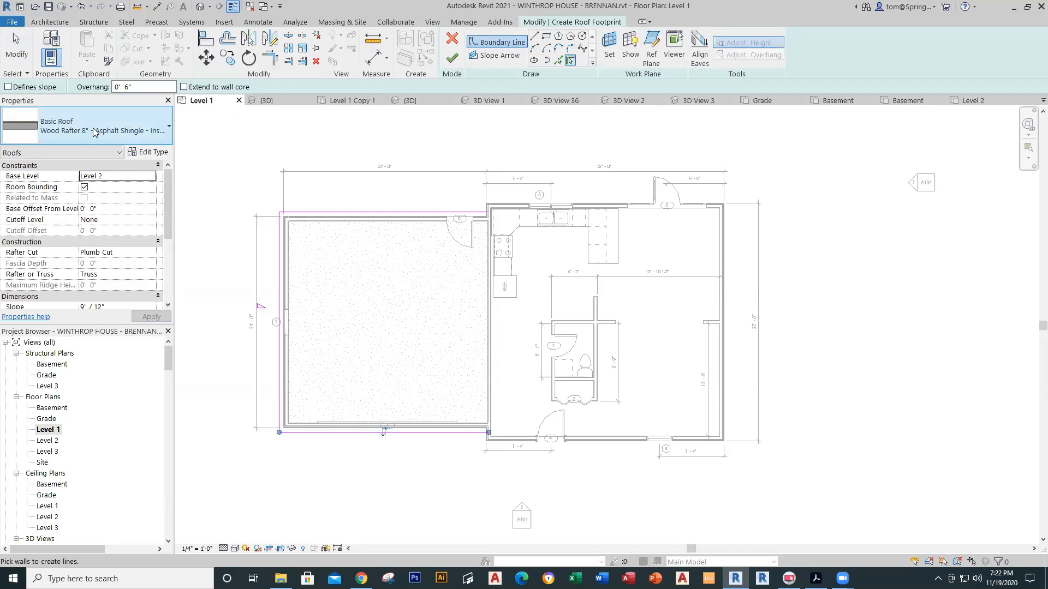
pyautogui.click(7, 87)
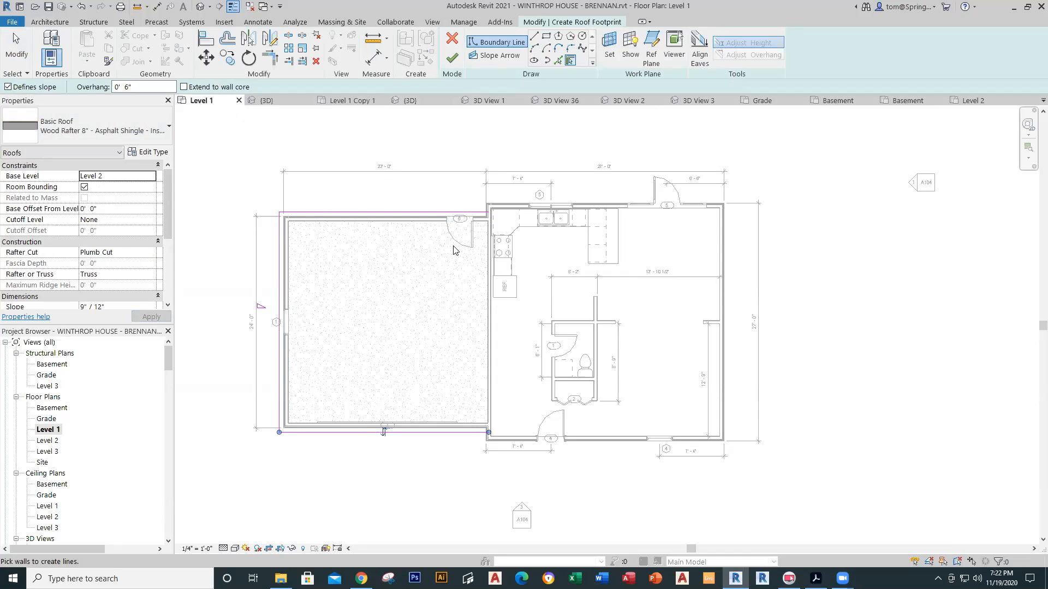
pyautogui.click(452, 59)
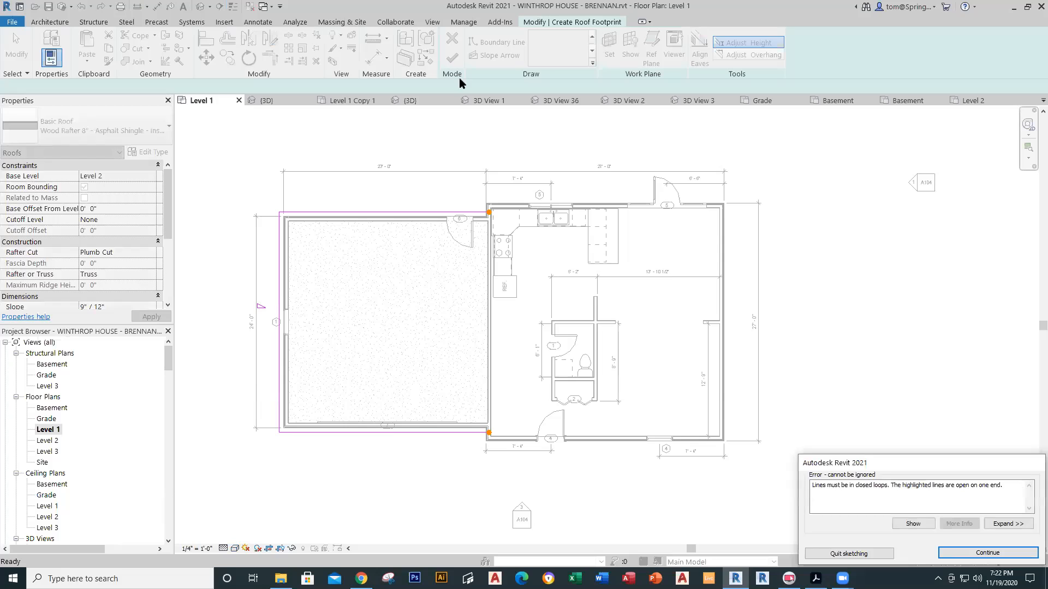
# Step: Dismiss the open-loop error and add a sloped edge along the garage's right wall
pyautogui.click(988, 553)
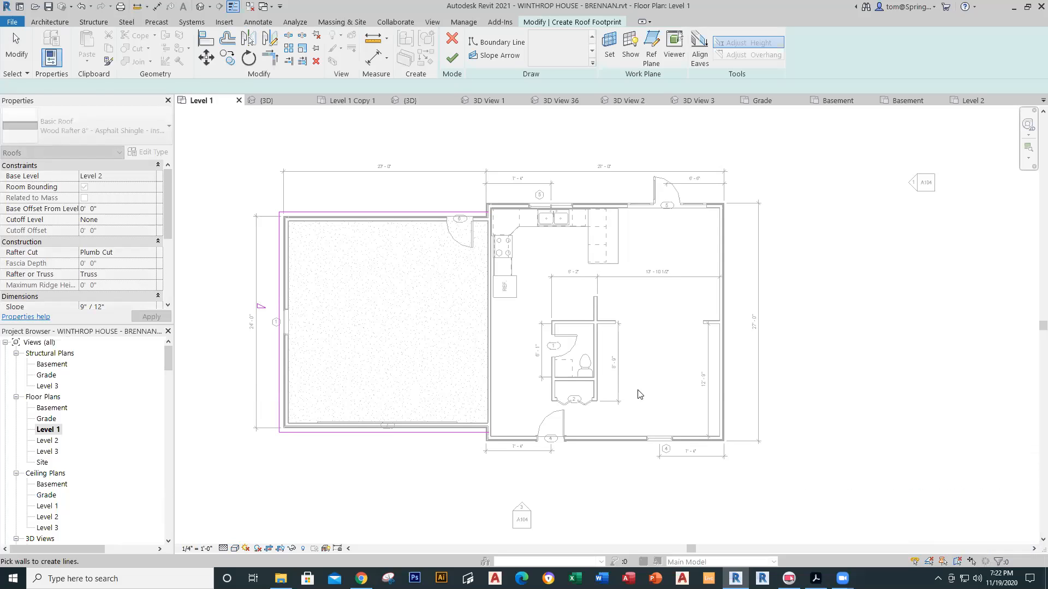
pyautogui.click(490, 334)
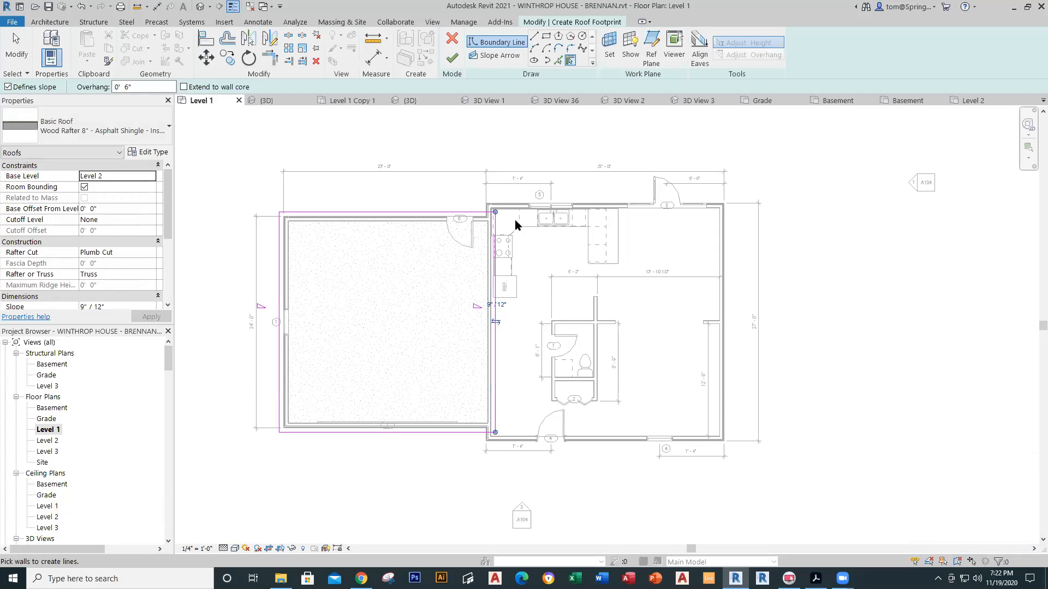
pyautogui.click(535, 36)
pyautogui.scroll(4, 520, 255)
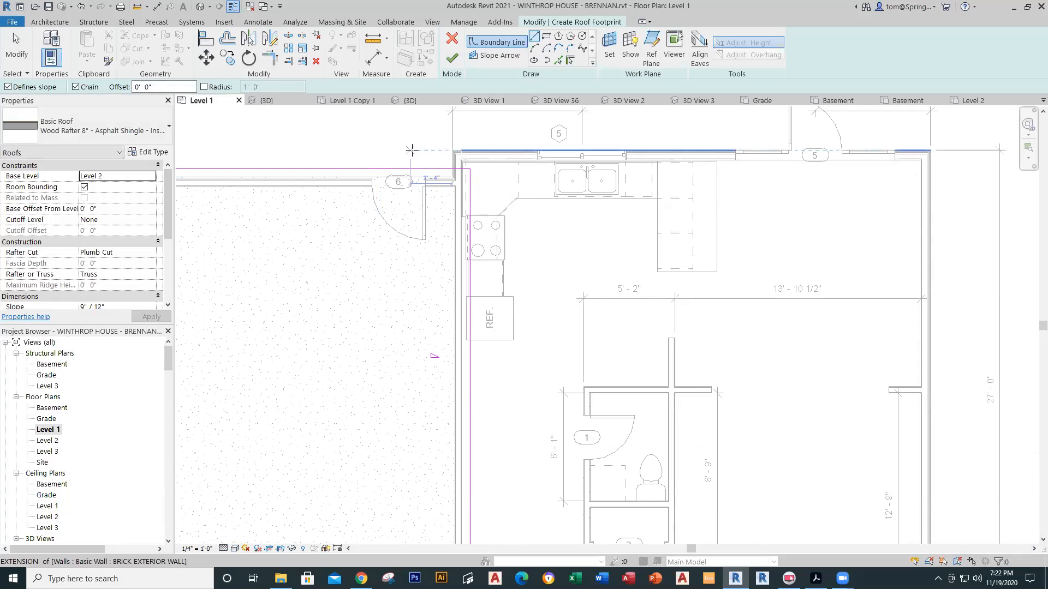
# Step: Nudge the garage's left roof boundary line twice to the left, then reselect it
pyautogui.press('Escape')
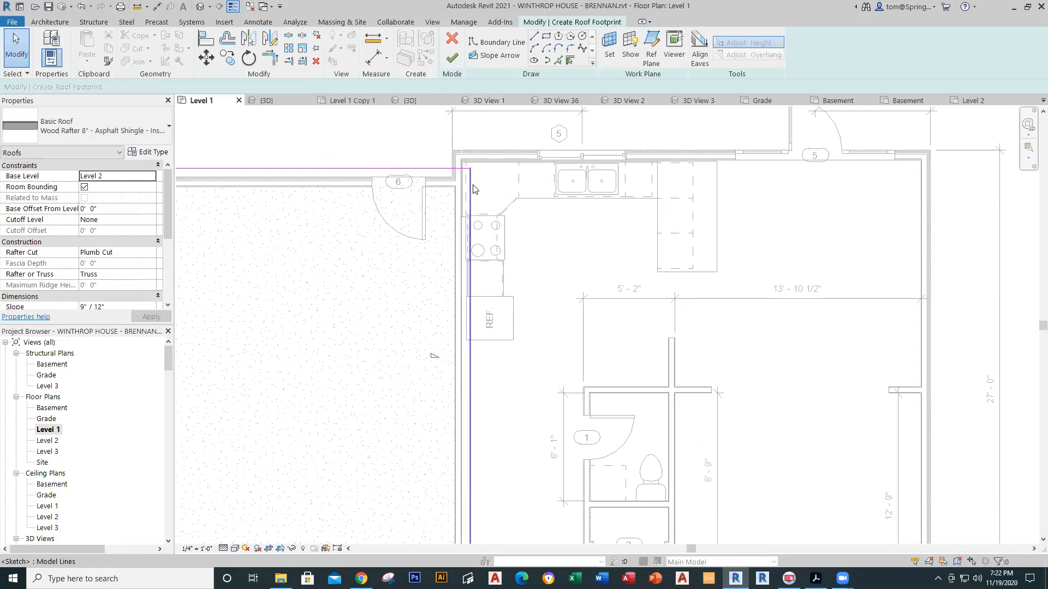
pyautogui.click(470, 184)
pyautogui.press('Left')
pyautogui.press('Left')
pyautogui.press('Left')
pyautogui.press('Left')
pyautogui.press('Left')
pyautogui.press('Left')
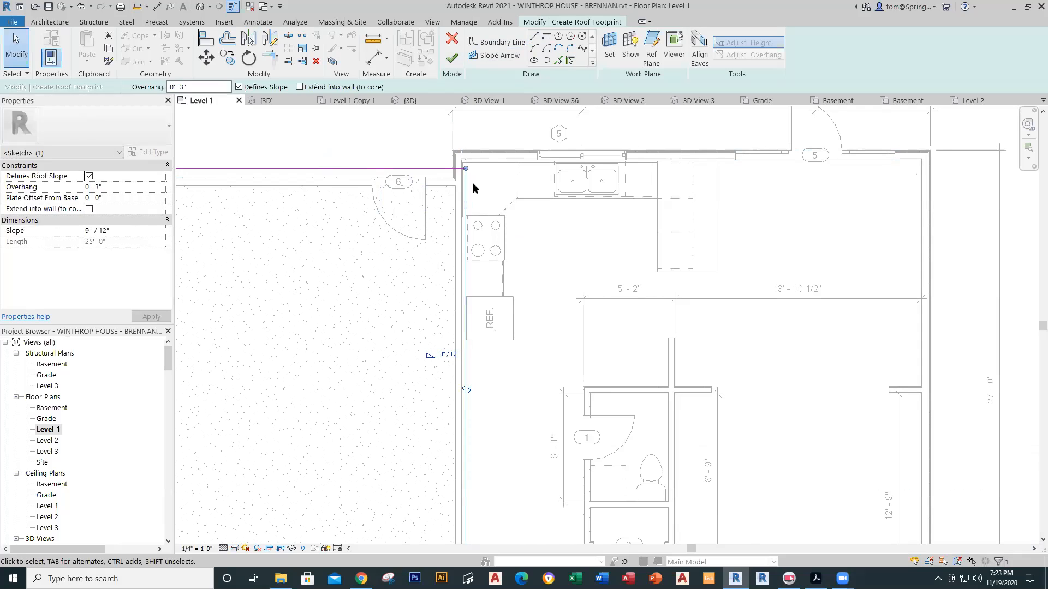
pyautogui.press('Left')
pyautogui.press('Left')
pyautogui.press('Left')
pyautogui.press('Left')
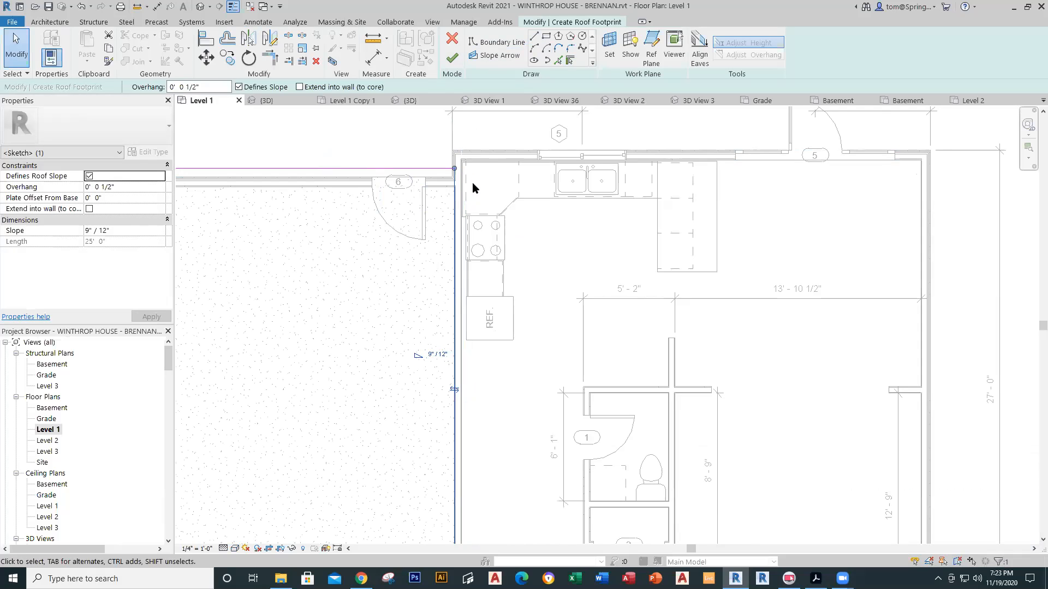
pyautogui.press('Escape')
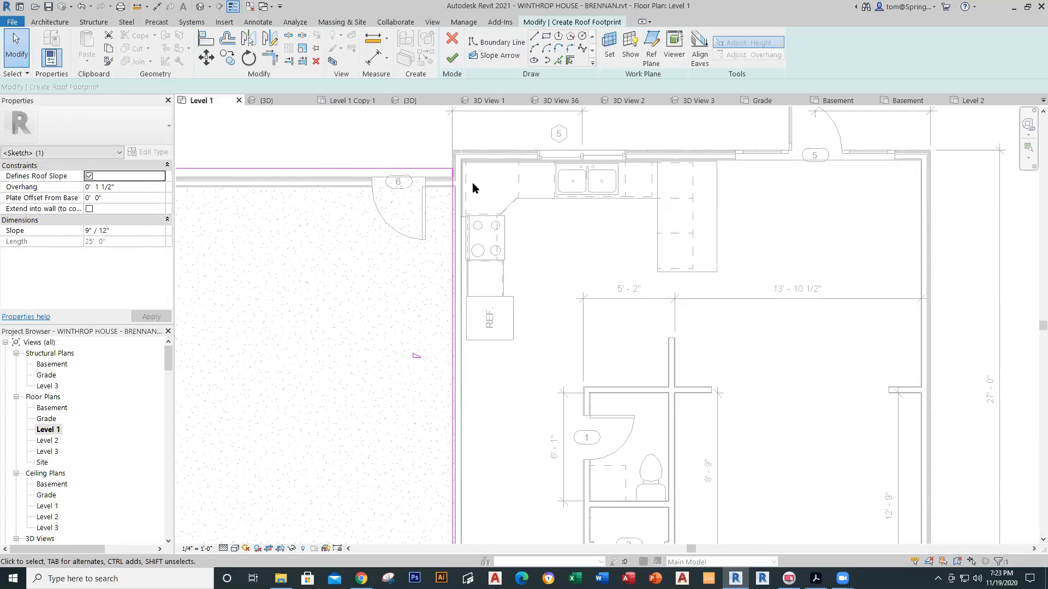
pyautogui.scroll(-3, 360, 305)
pyautogui.moveTo(342, 362); pyautogui.dragTo(444, 333, button='middle')
pyautogui.click(316, 306)
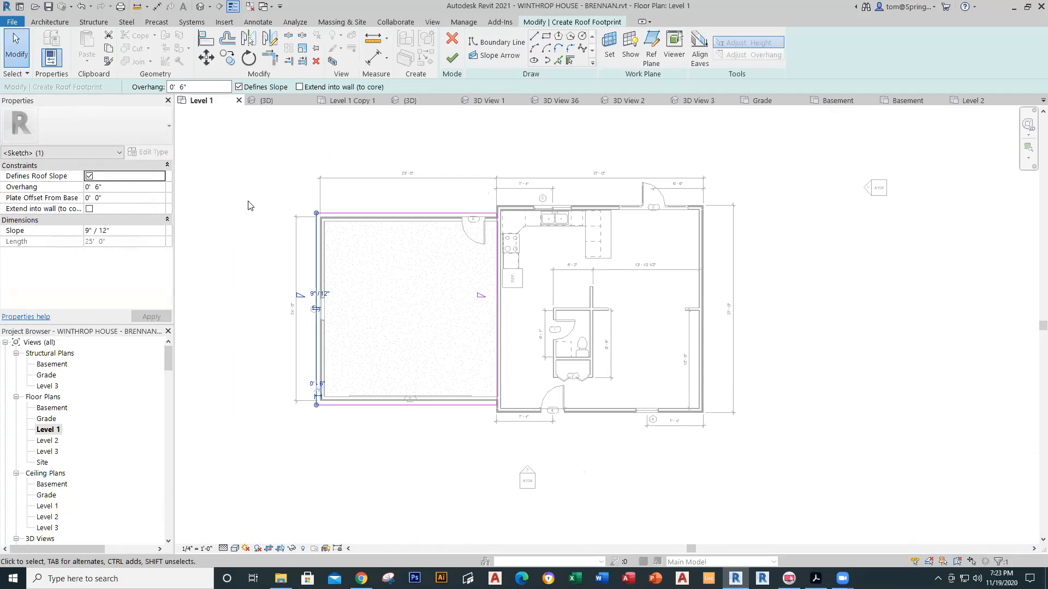
# Step: Make only the top and bottom garage roof edges define slope, clearing the left edge
pyautogui.scroll(-1, 249, 205)
pyautogui.click(239, 87)
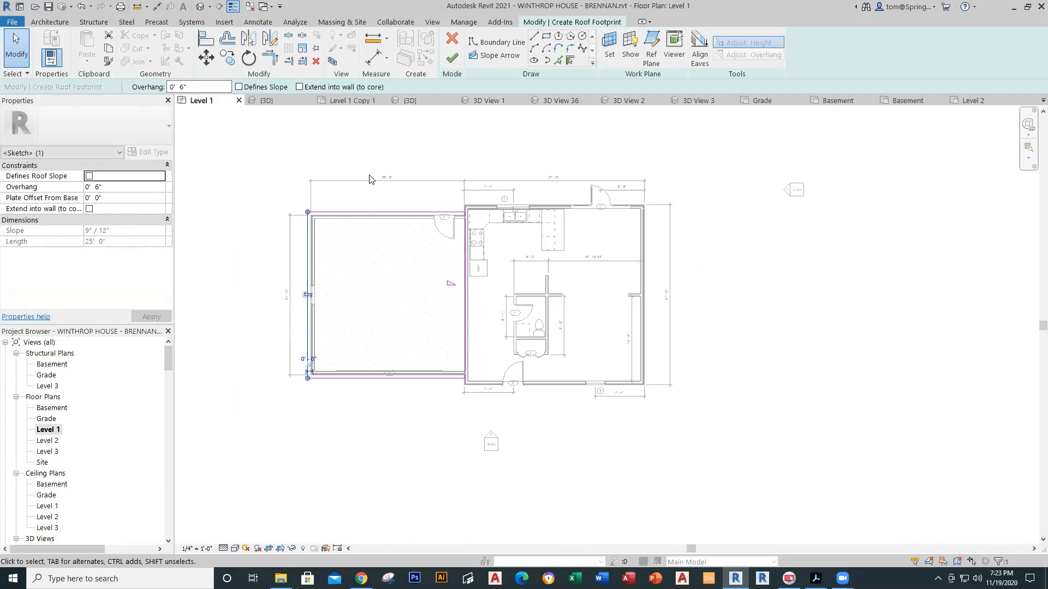
pyautogui.click(370, 215)
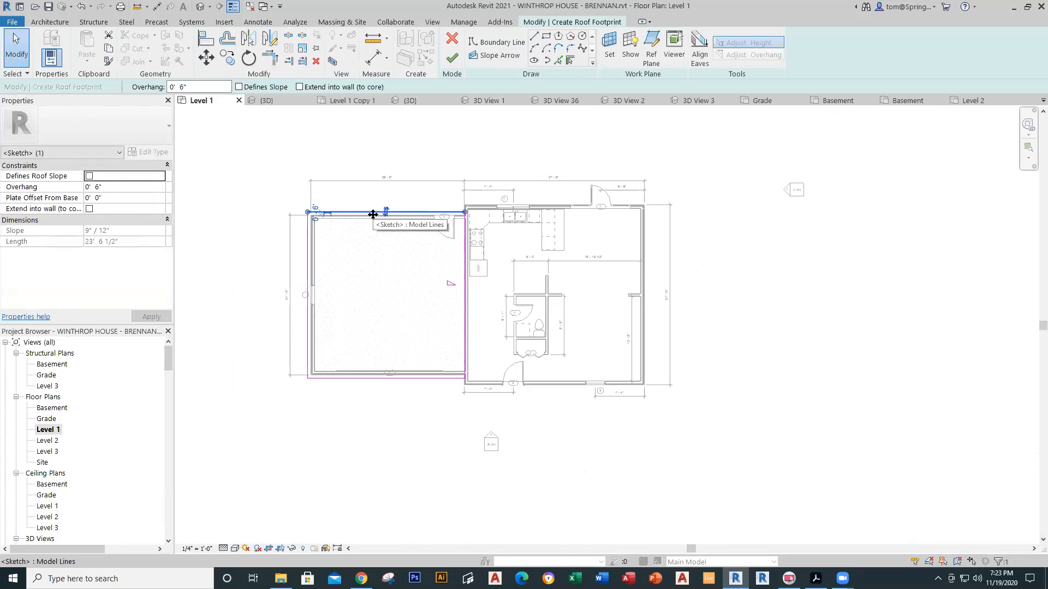
pyautogui.click(238, 87)
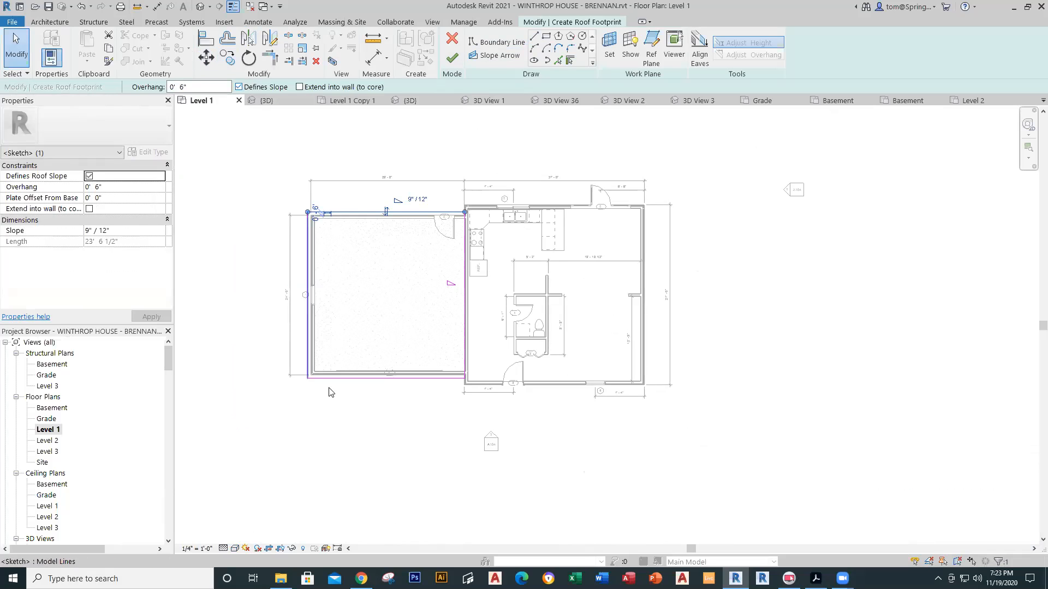
pyautogui.click(358, 428)
pyautogui.click(368, 377)
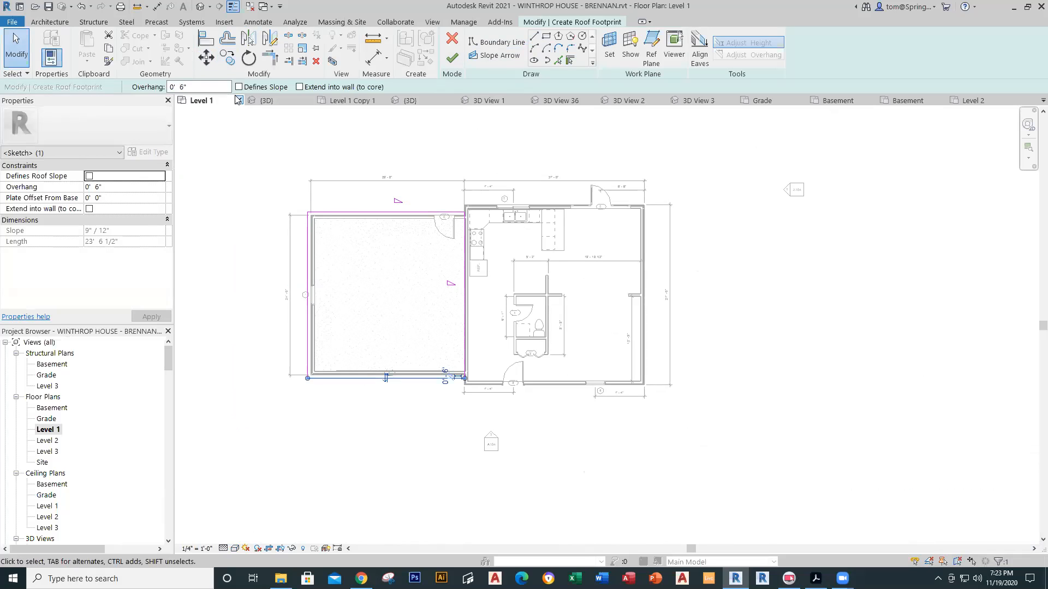
pyautogui.click(243, 88)
# Step: Set the bottom edge slope to 6"/12", finish the roof and view it in 3D
pyautogui.click(90, 231)
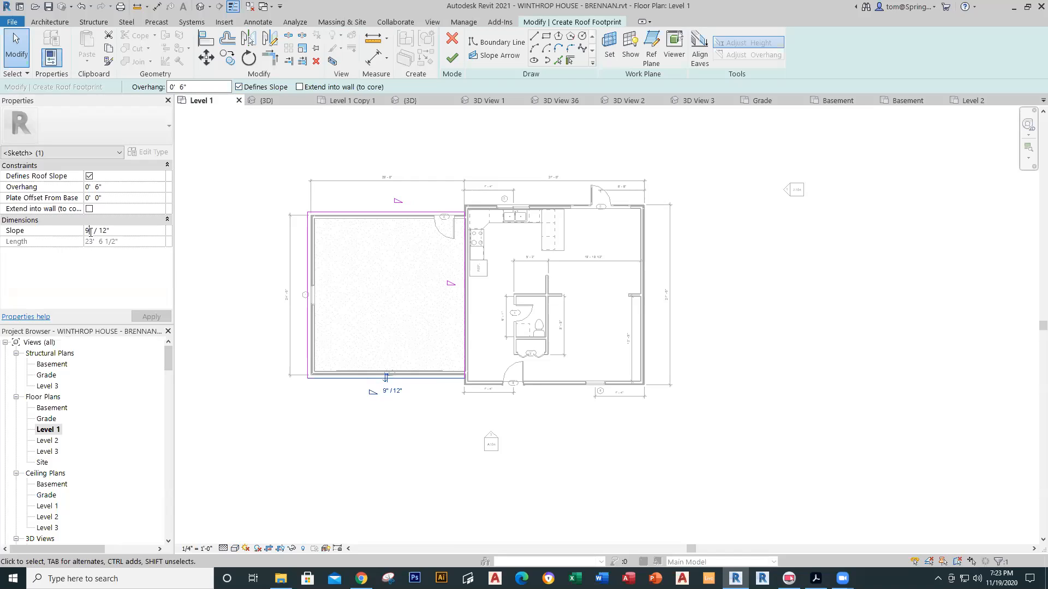
pyautogui.press('BackSpace')
pyautogui.click(152, 317)
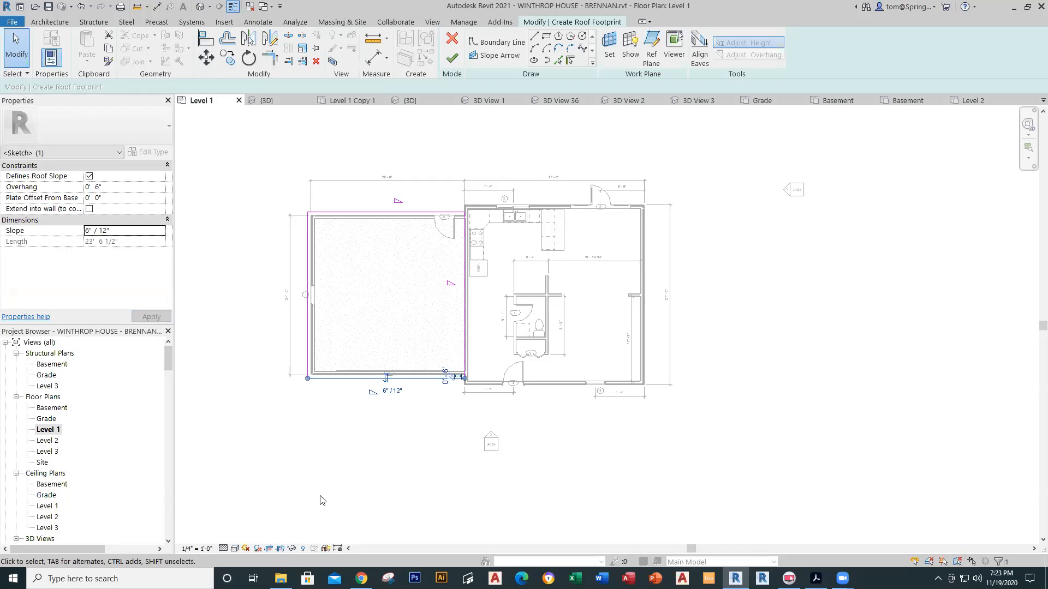
pyautogui.click(452, 61)
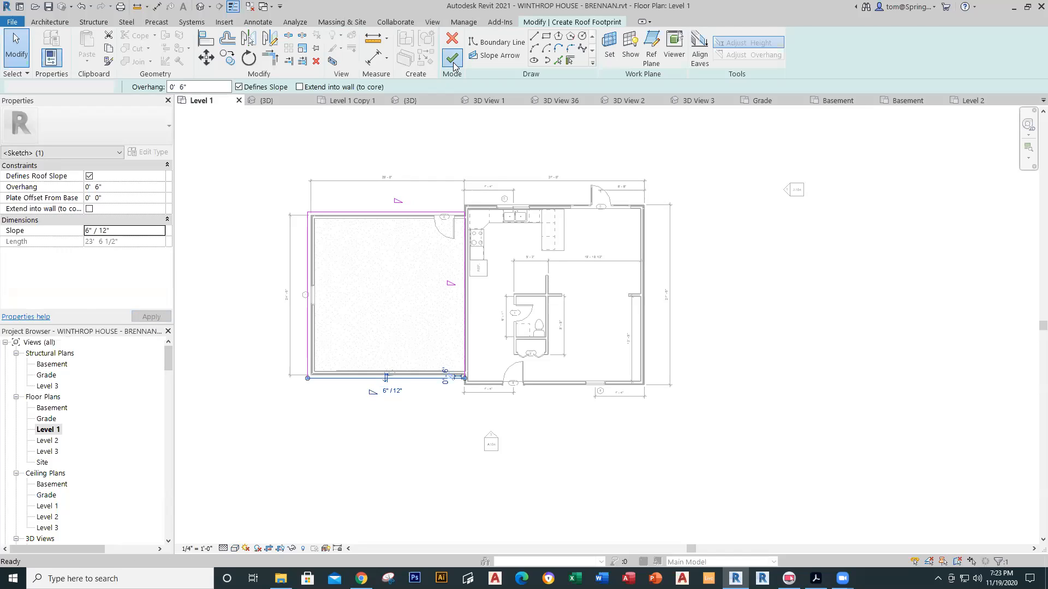
pyautogui.click(200, 6)
pyautogui.scroll(-1, 378, 392)
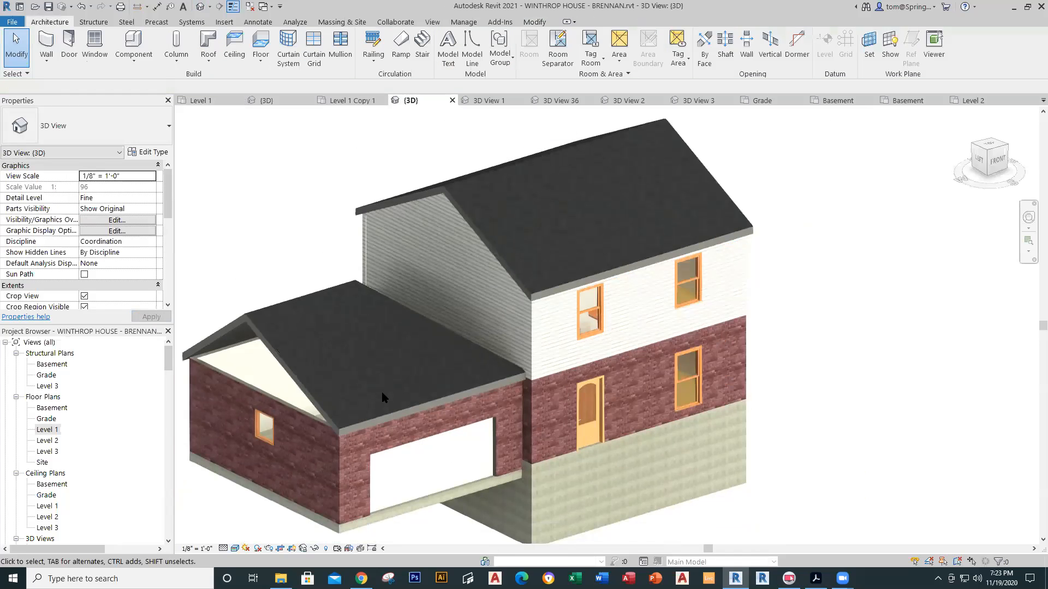
pyautogui.moveTo(375, 392); pyautogui.dragTo(441, 348, button='middle')
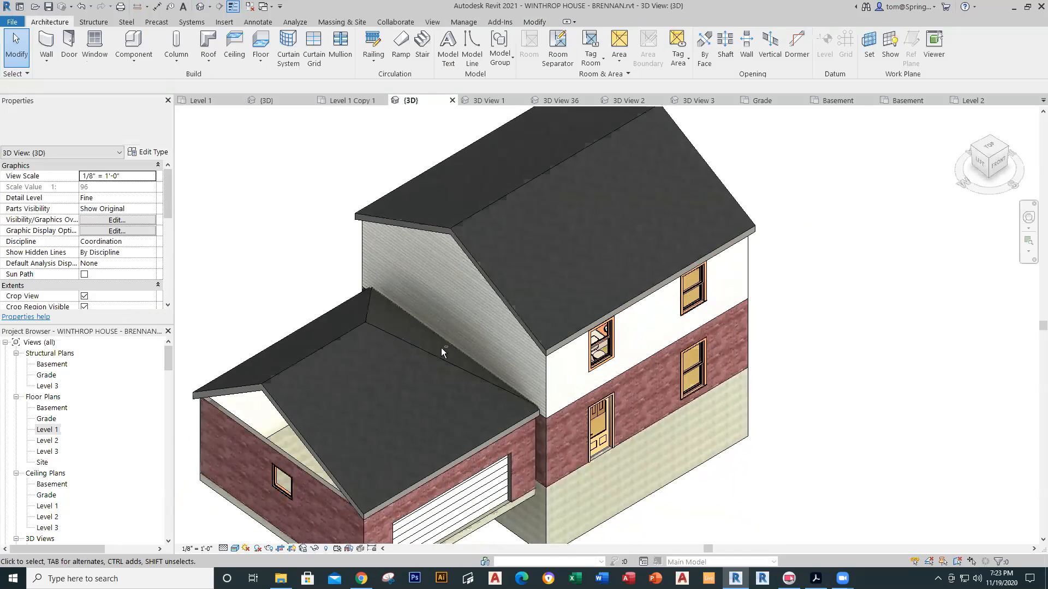
# Step: Edit the garage roof footprint and clear Defines Slope on the edge against the house wall
pyautogui.click(358, 321)
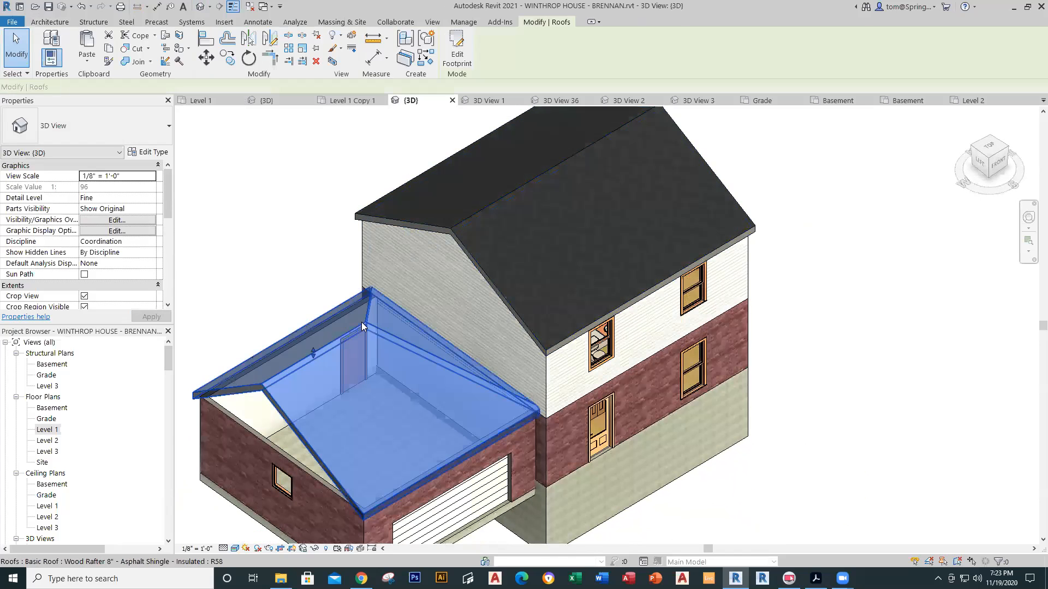
pyautogui.click(453, 43)
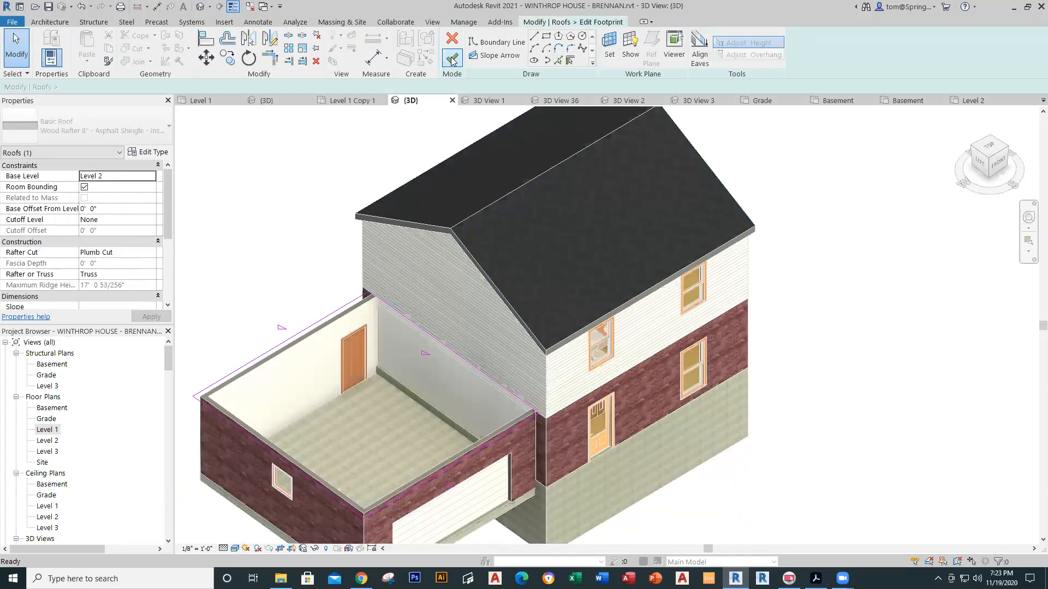
pyautogui.click(425, 336)
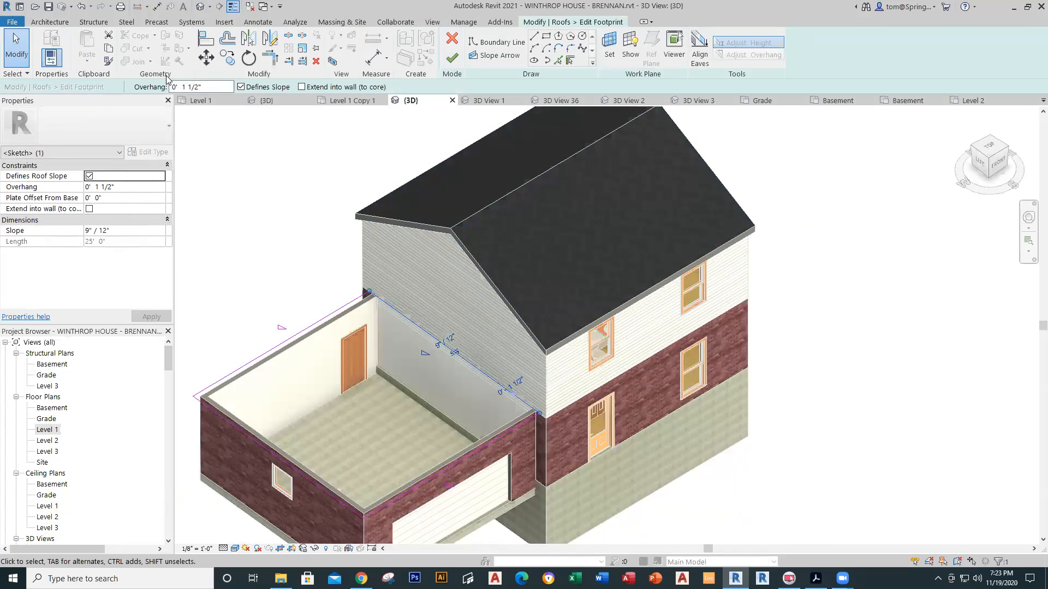
pyautogui.click(240, 87)
pyautogui.click(451, 57)
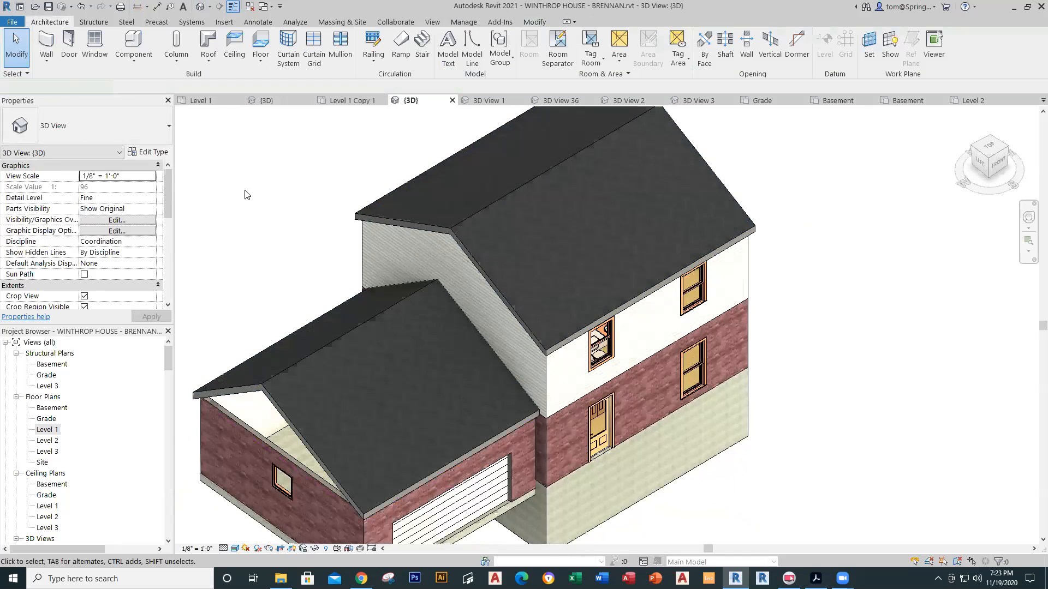
# Step: Orbit to the left side and select the garage roof to inspect its properties
pyautogui.keyDown('shift'); pyautogui.moveTo(299, 379); pyautogui.dragTo(405, 319, button='middle'); pyautogui.keyUp('shift')
pyautogui.click(405, 298)
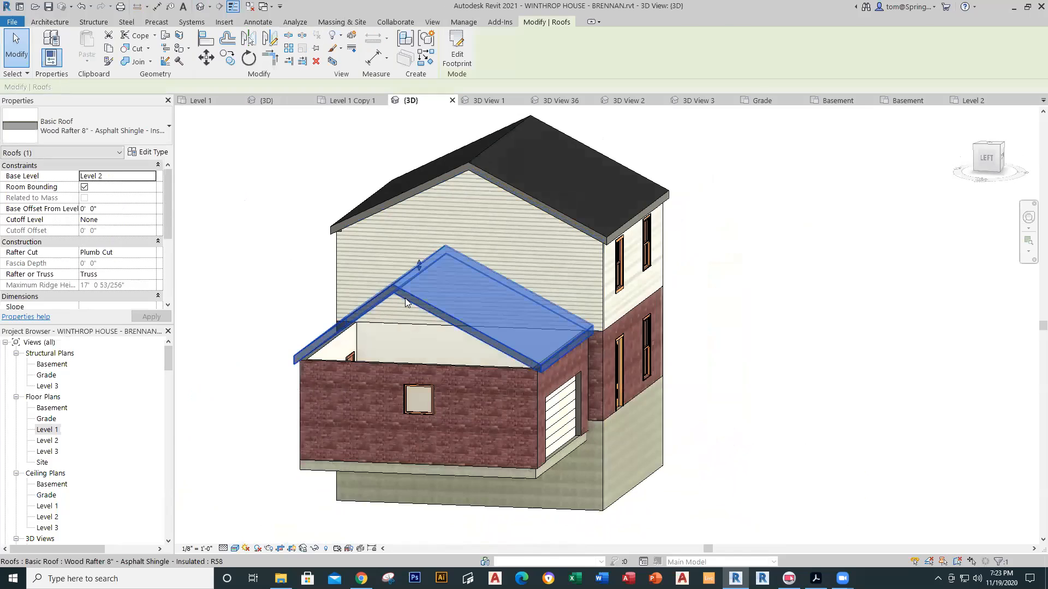
pyautogui.scroll(-5, 165, 205)
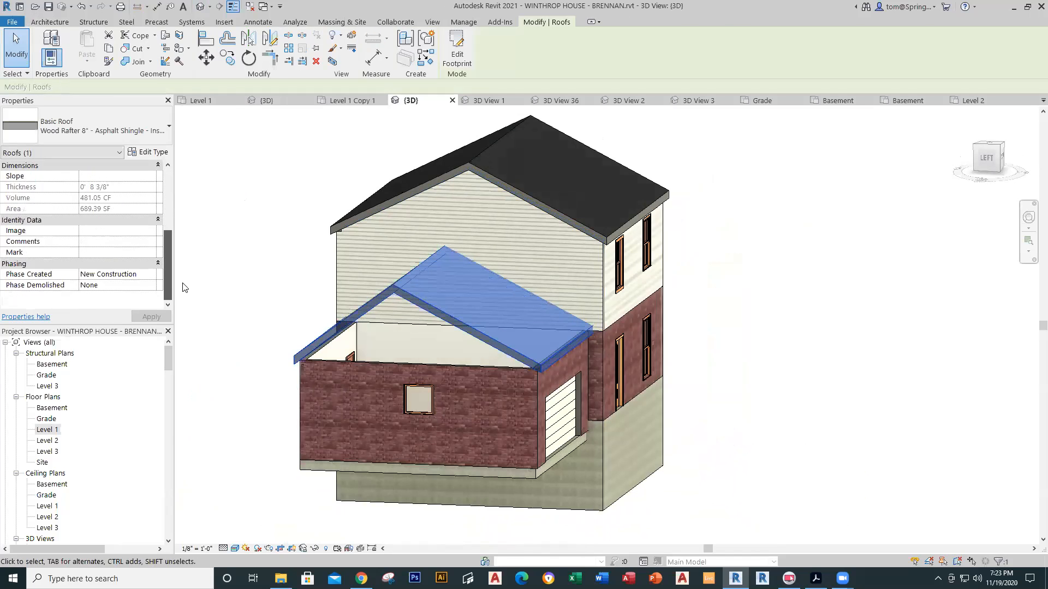
pyautogui.scroll(5, 162, 180)
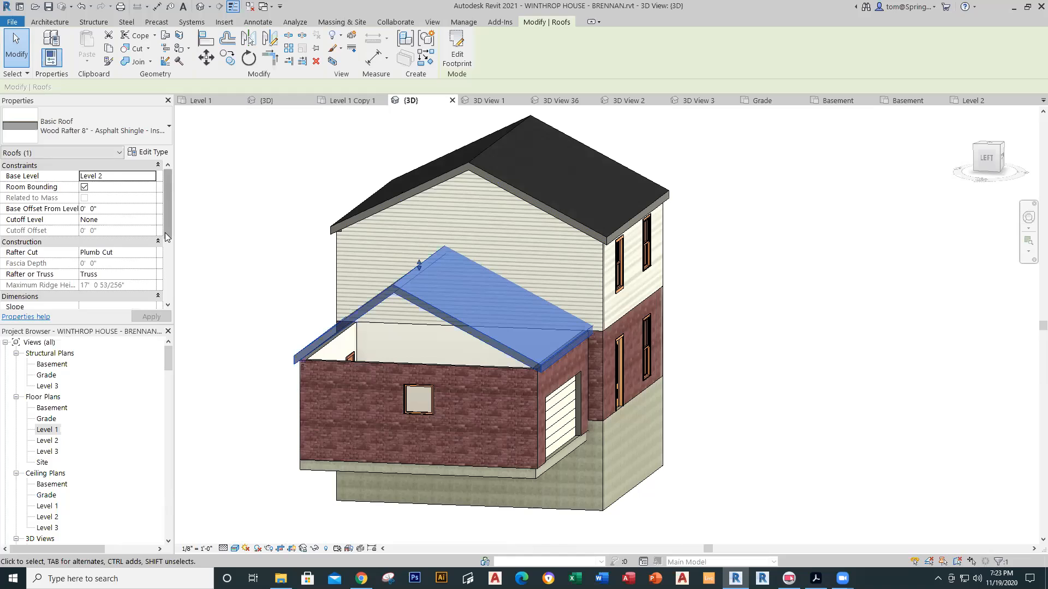
pyautogui.scroll(-5, 165, 233)
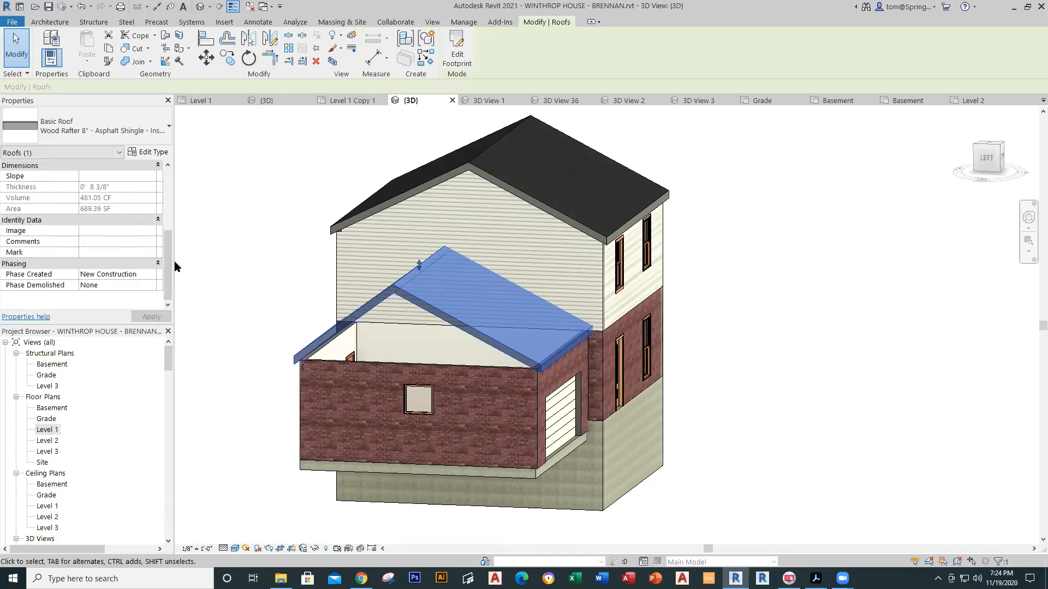
pyautogui.moveTo(166, 272); pyautogui.dragTo(161, 158)
pyautogui.press('Escape')
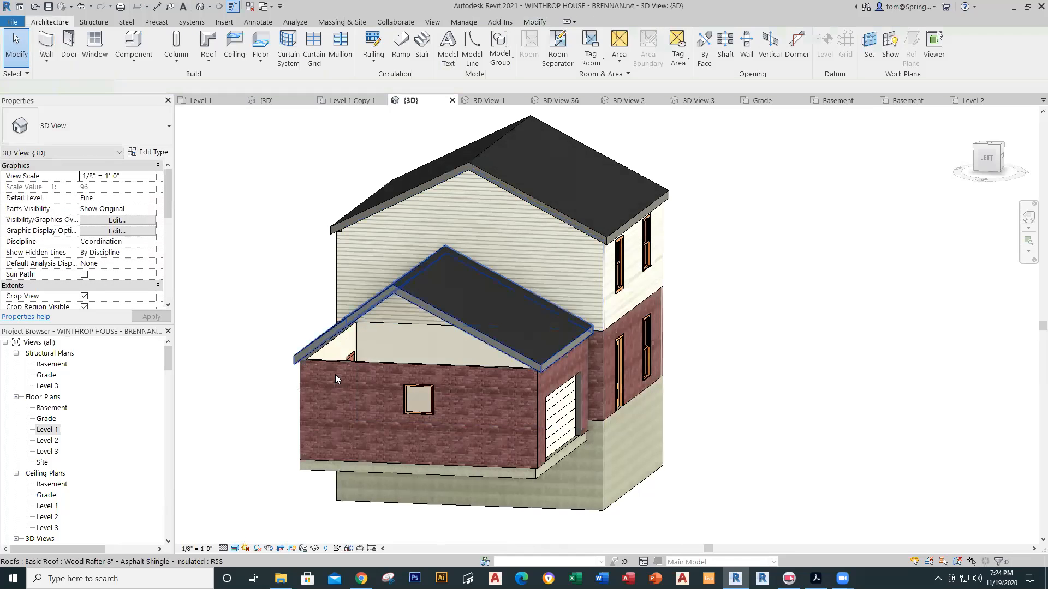
# Step: From a near-elevation view, select the lower garage roof and delete it
pyautogui.keyDown('shift'); pyautogui.moveTo(720, 445); pyautogui.dragTo(755, 412, button='middle'); pyautogui.keyUp('shift')
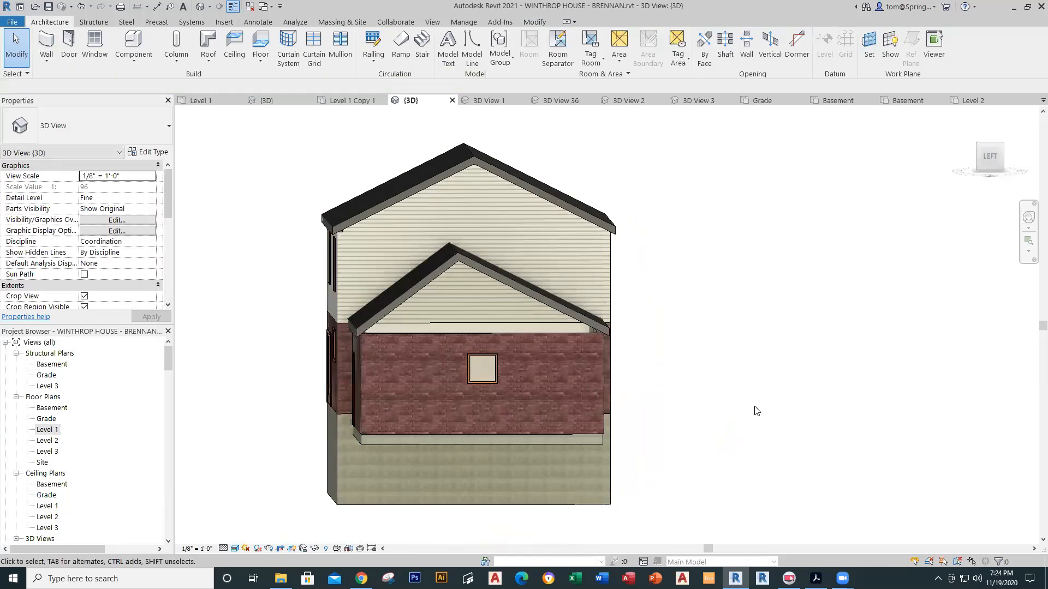
pyautogui.click(539, 295)
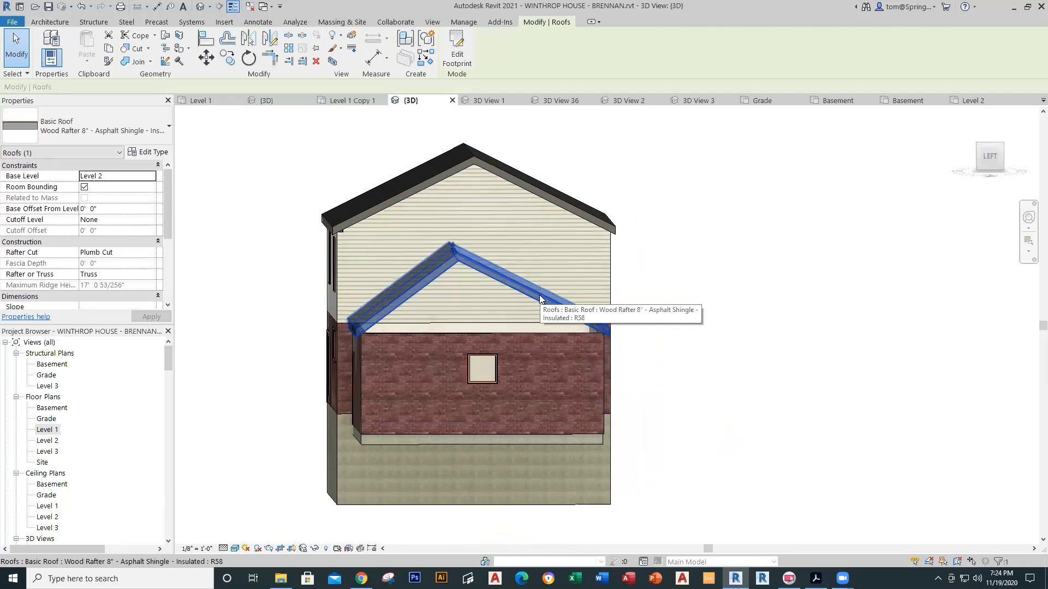
pyautogui.press('Delete')
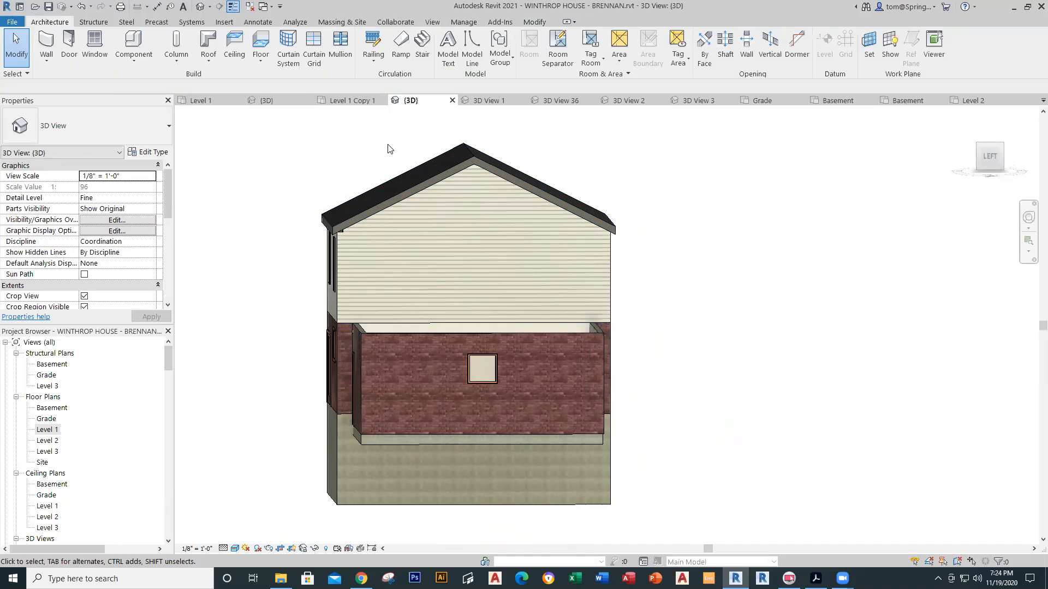
# Step: Leave the first project without saving and open the BRENNAN project's Level 1 floor plan
pyautogui.click(981, 100)
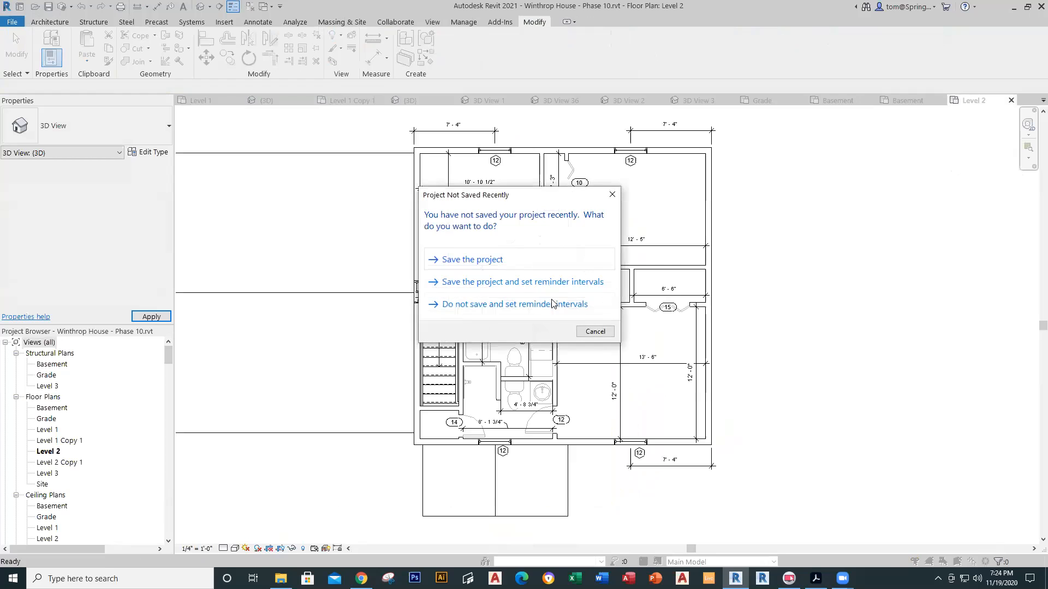
pyautogui.click(611, 194)
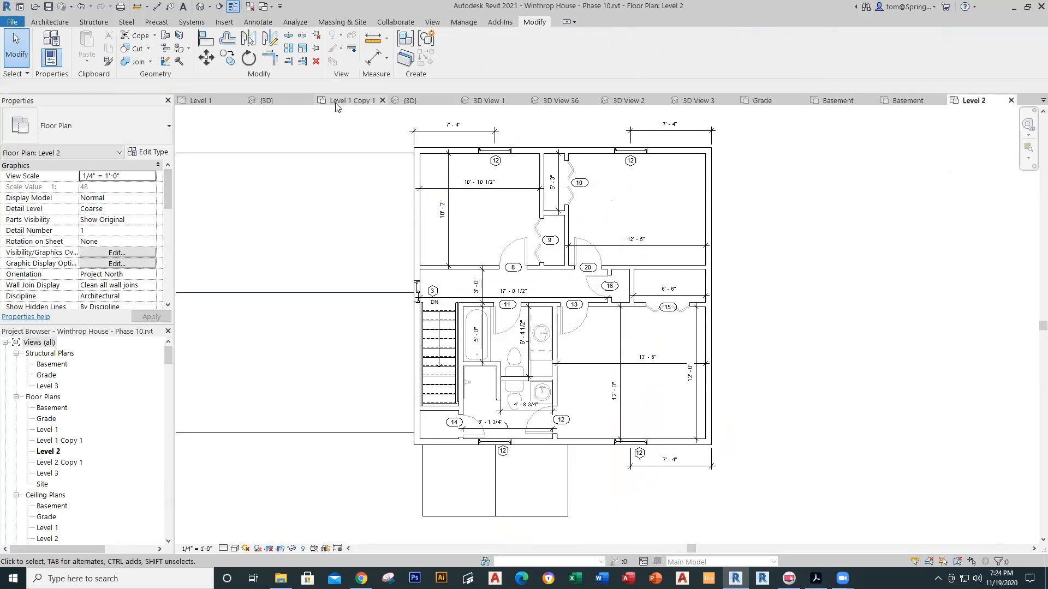
pyautogui.click(197, 100)
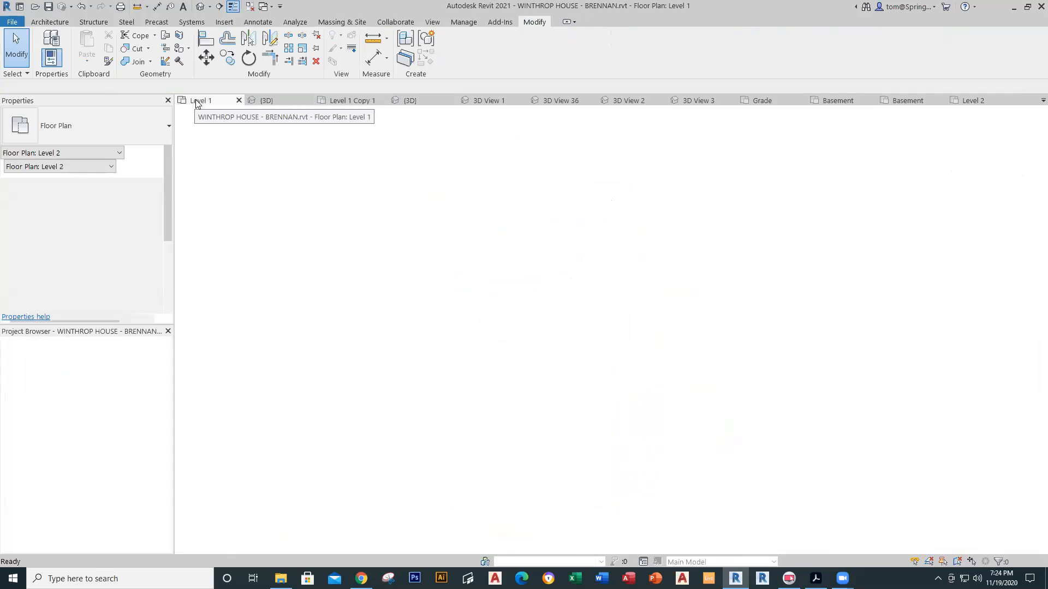
pyautogui.scroll(2, 397, 287)
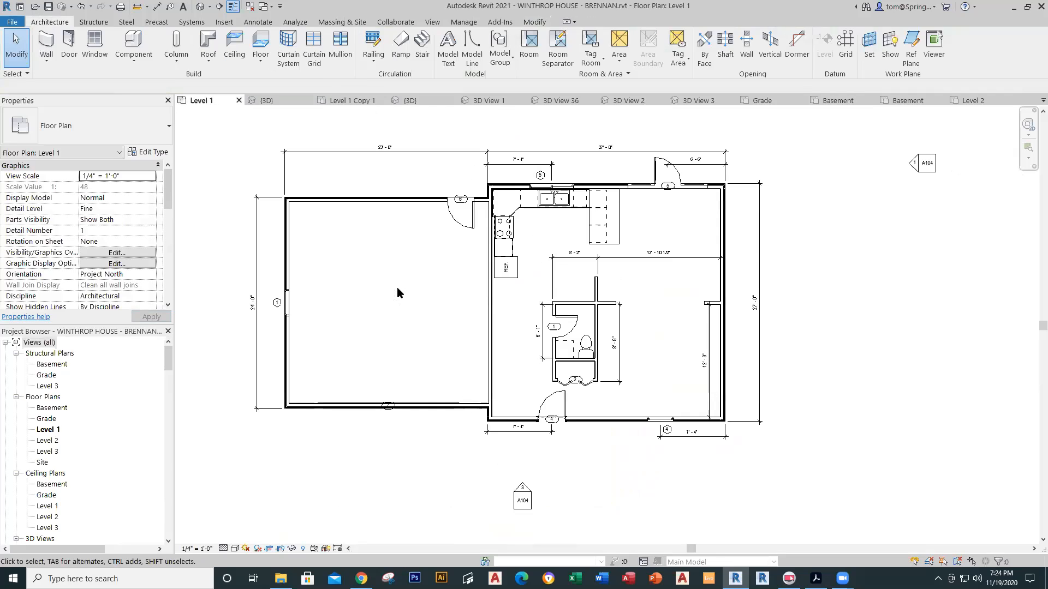
pyautogui.doubleClick(54, 441)
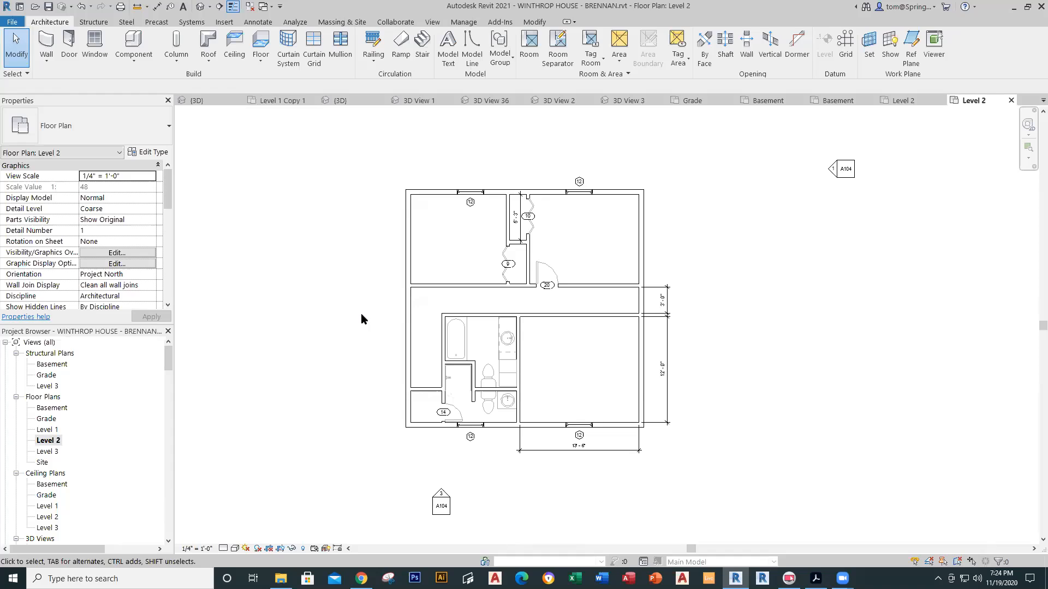
pyautogui.doubleClick(49, 430)
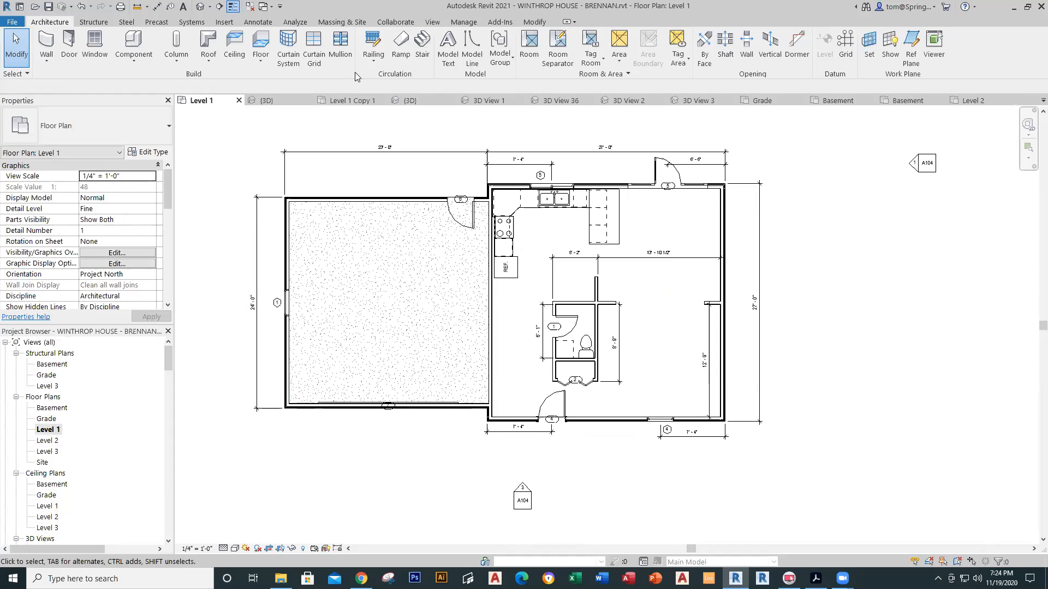
# Step: Start a roof by footprint, picking the garage's top, left, bottom and right walls
pyautogui.click(209, 63)
pyautogui.click(218, 87)
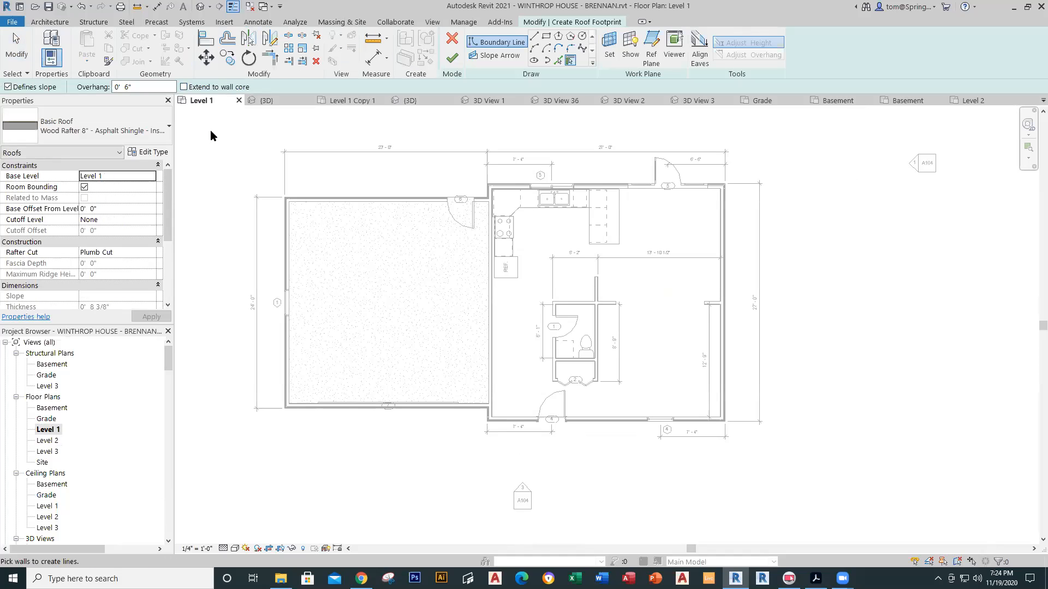
pyautogui.click(384, 200)
pyautogui.click(288, 258)
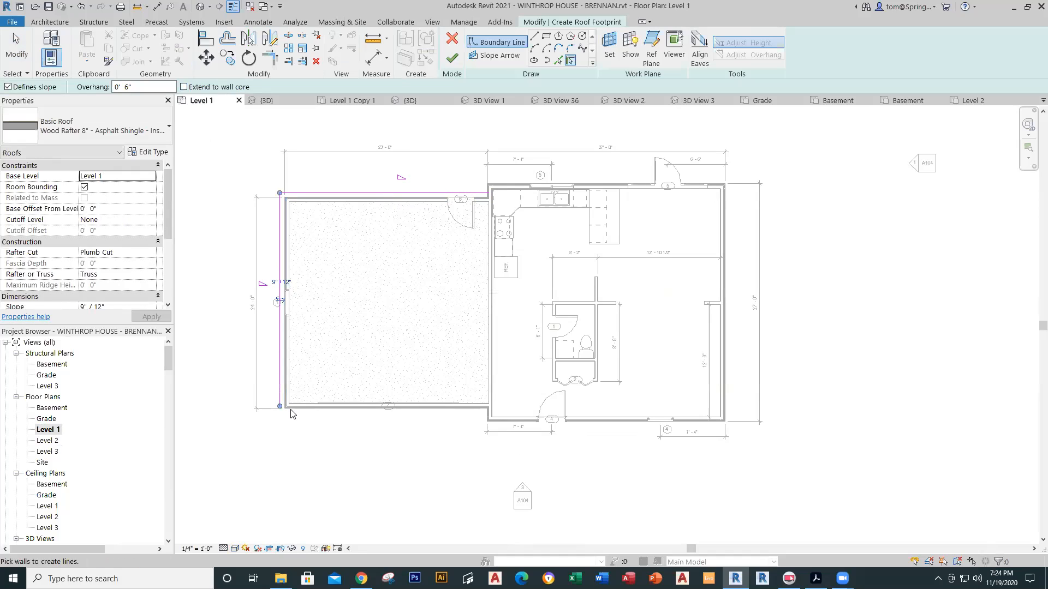
pyautogui.click(377, 417)
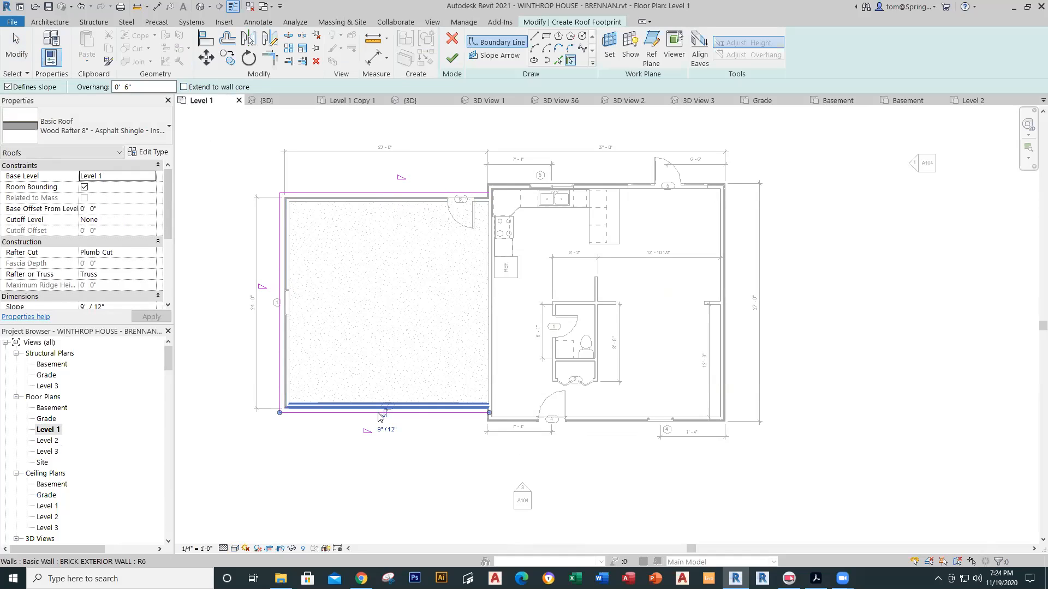
pyautogui.click(489, 375)
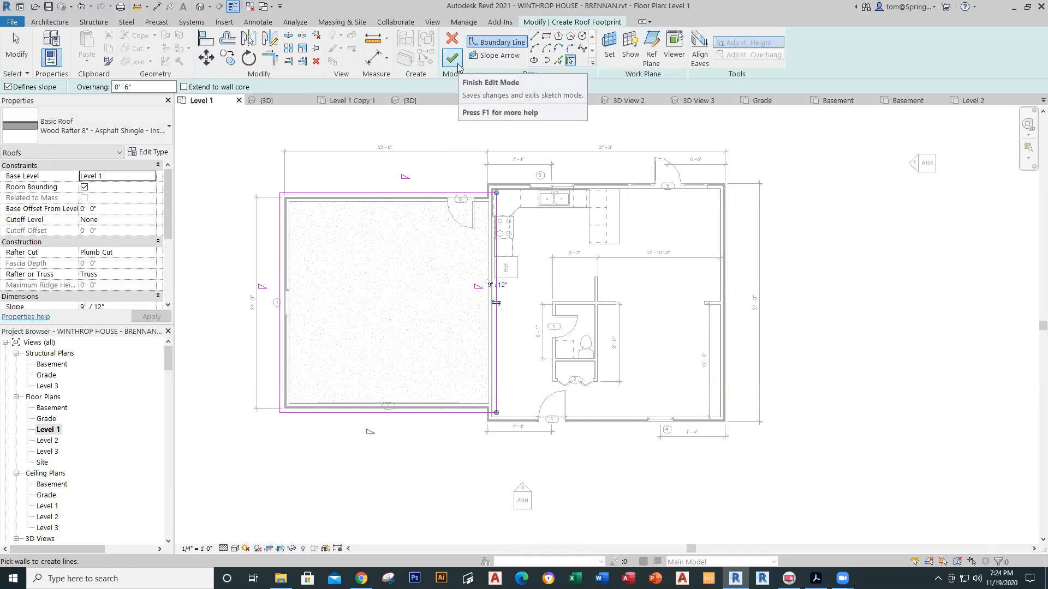
# Step: Drag the right-hand roof boundary line onto the garage wall face
pyautogui.click(535, 36)
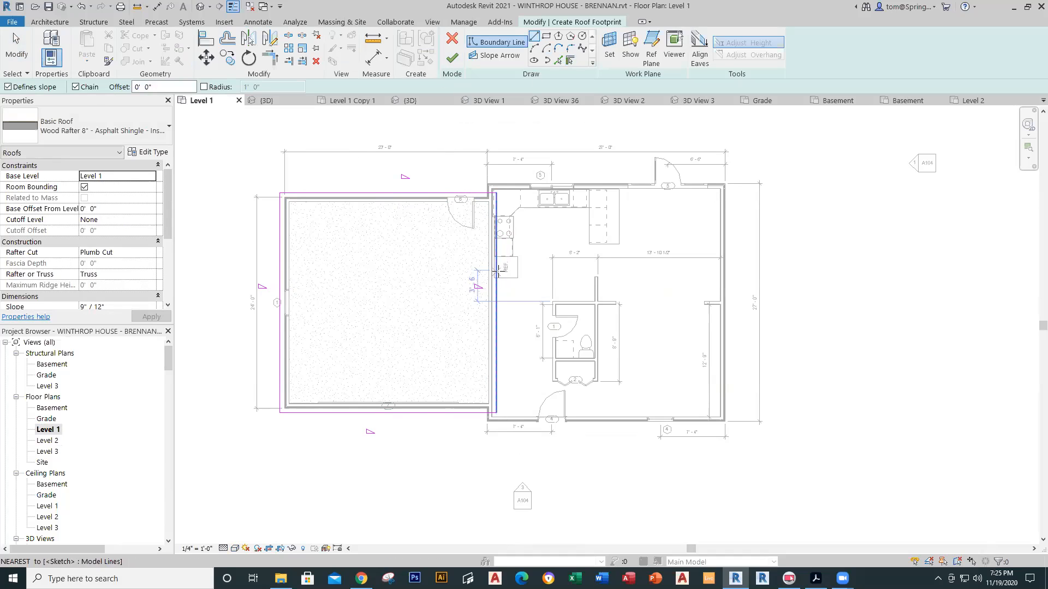
pyautogui.press('Escape')
pyautogui.press('Escape')
pyautogui.click(496, 295)
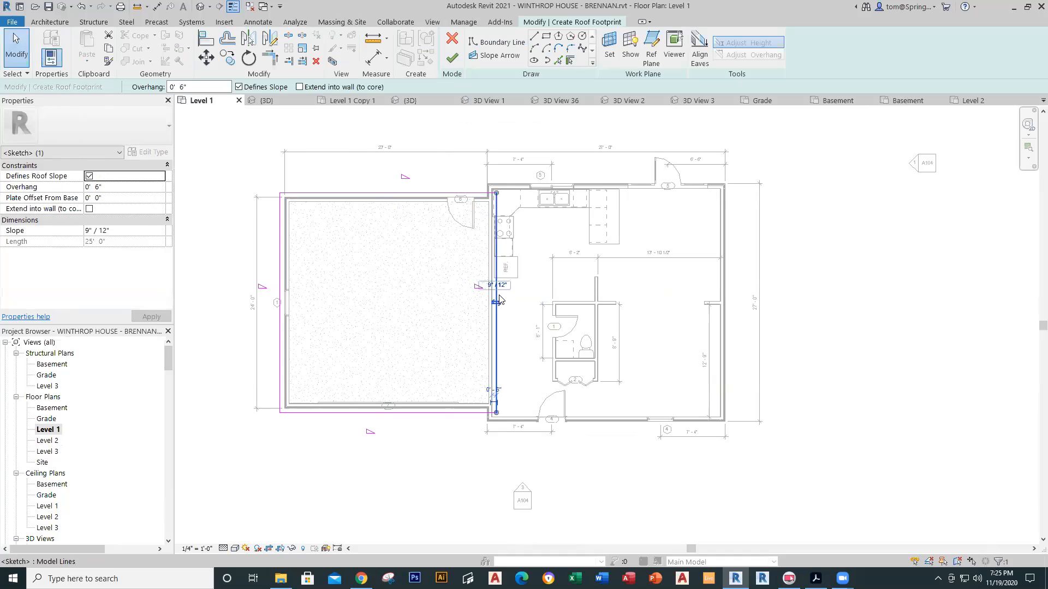
pyautogui.moveTo(499, 299); pyautogui.dragTo(484, 296)
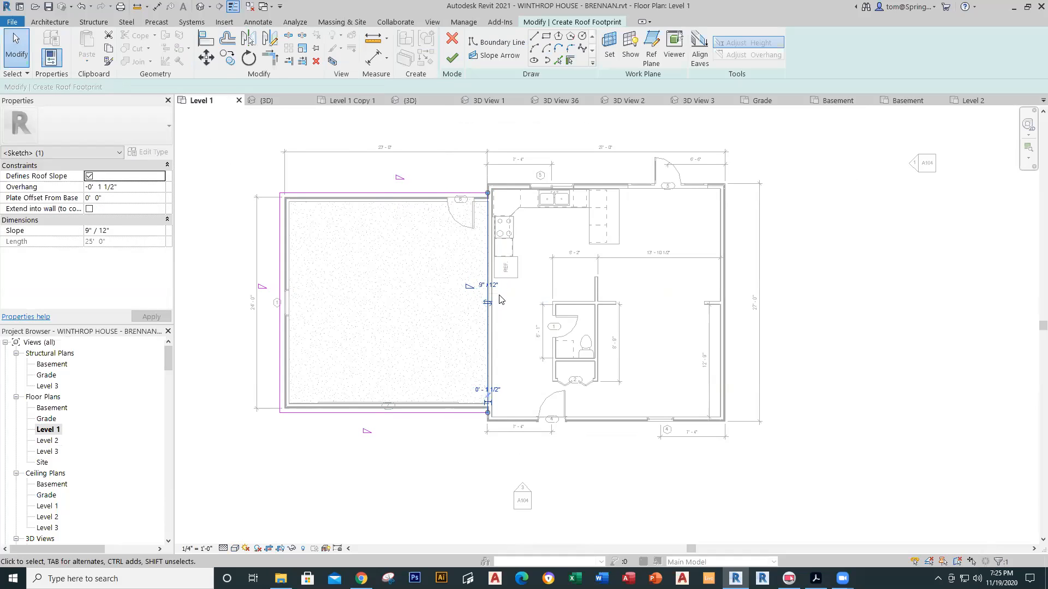
pyautogui.scroll(5, 483, 345)
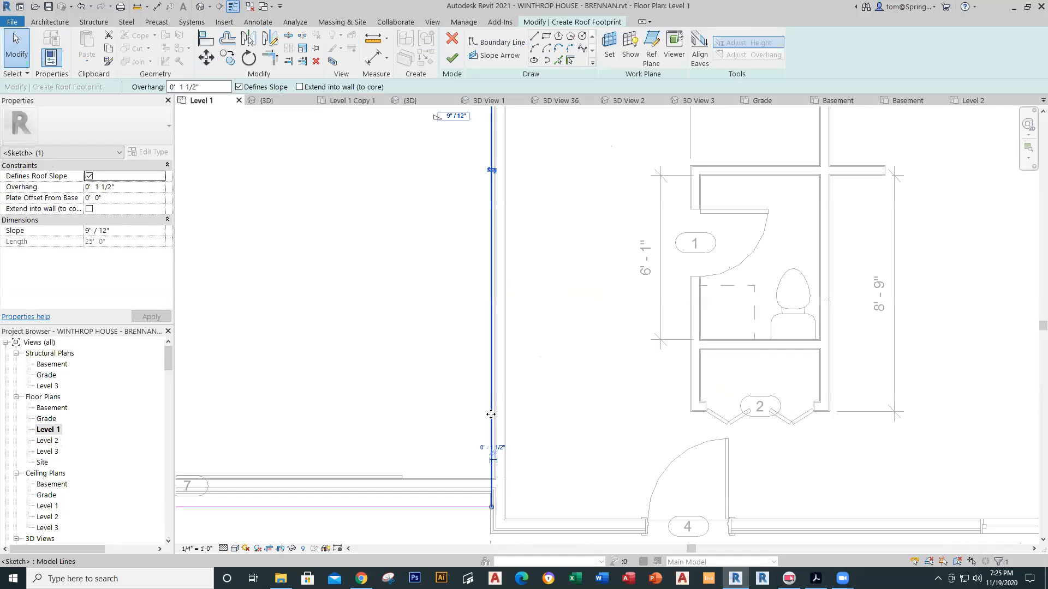
pyautogui.scroll(-4, 515, 382)
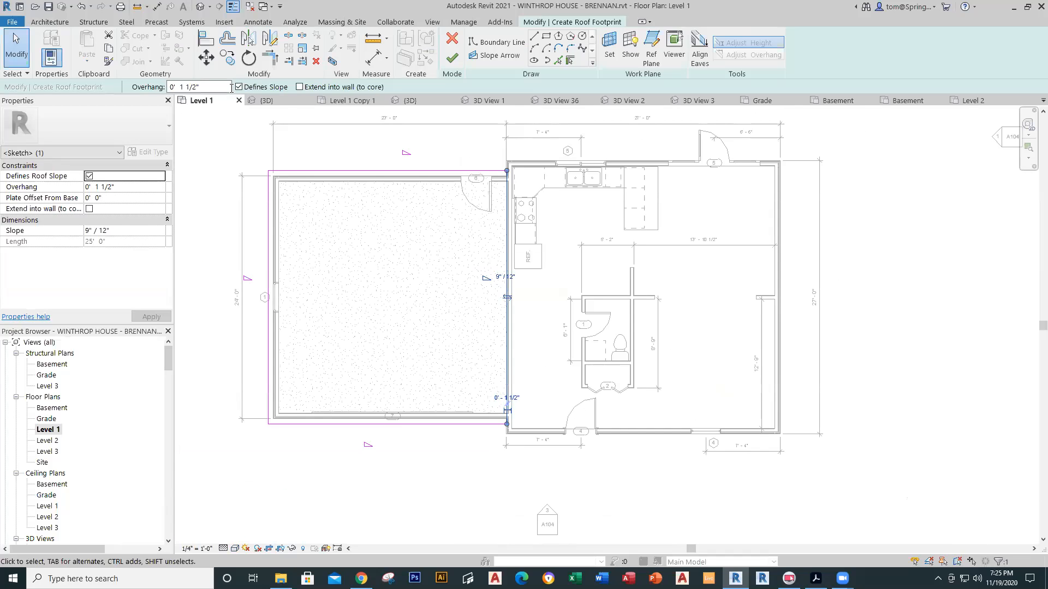
# Step: Clear Defines Slope on the left boundary line and finish the garage roof
pyautogui.click(265, 270)
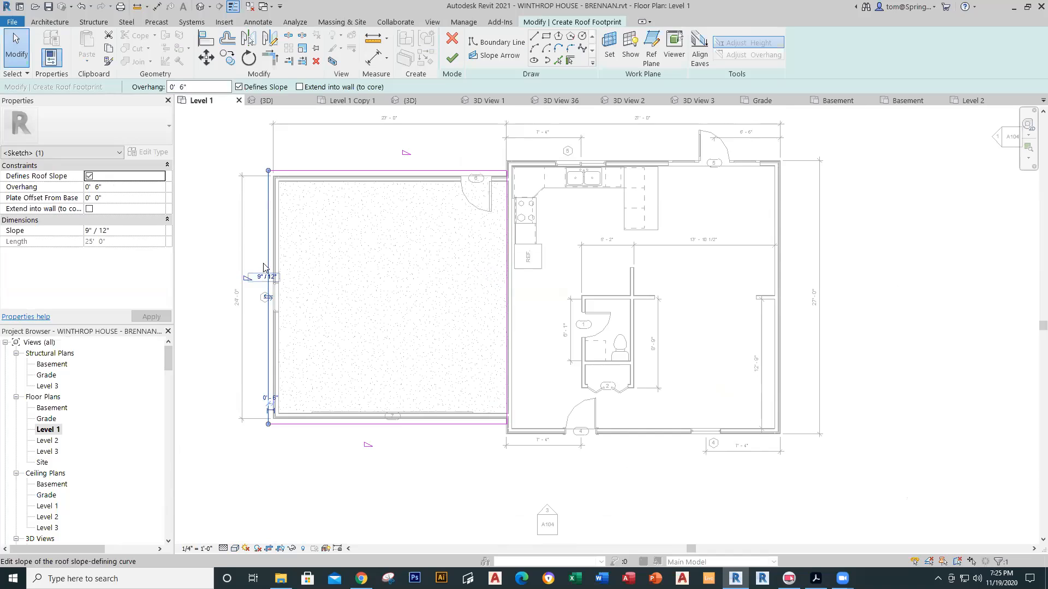
pyautogui.click(240, 88)
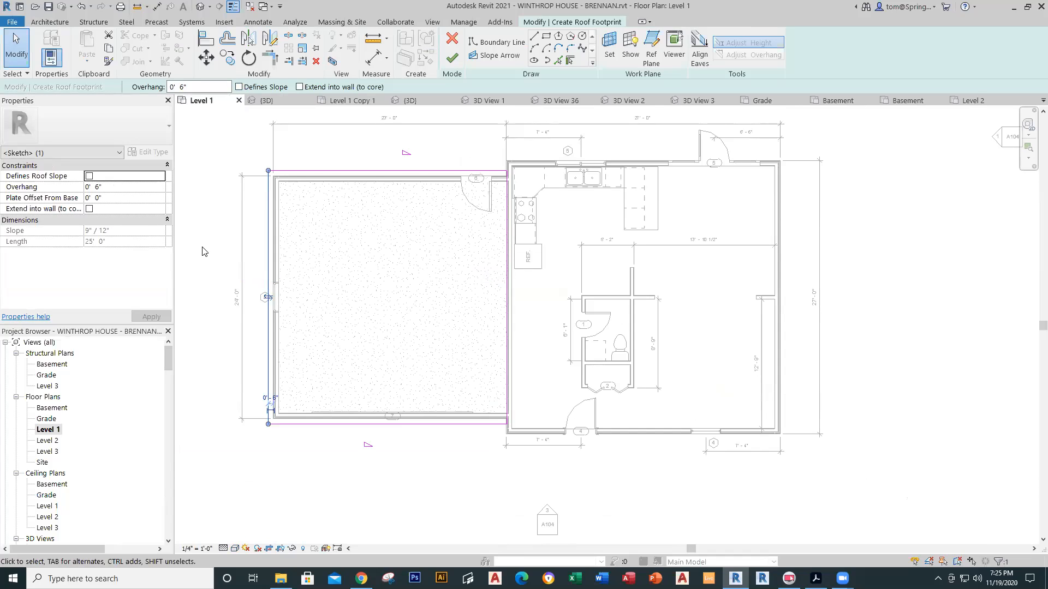
pyautogui.click(452, 58)
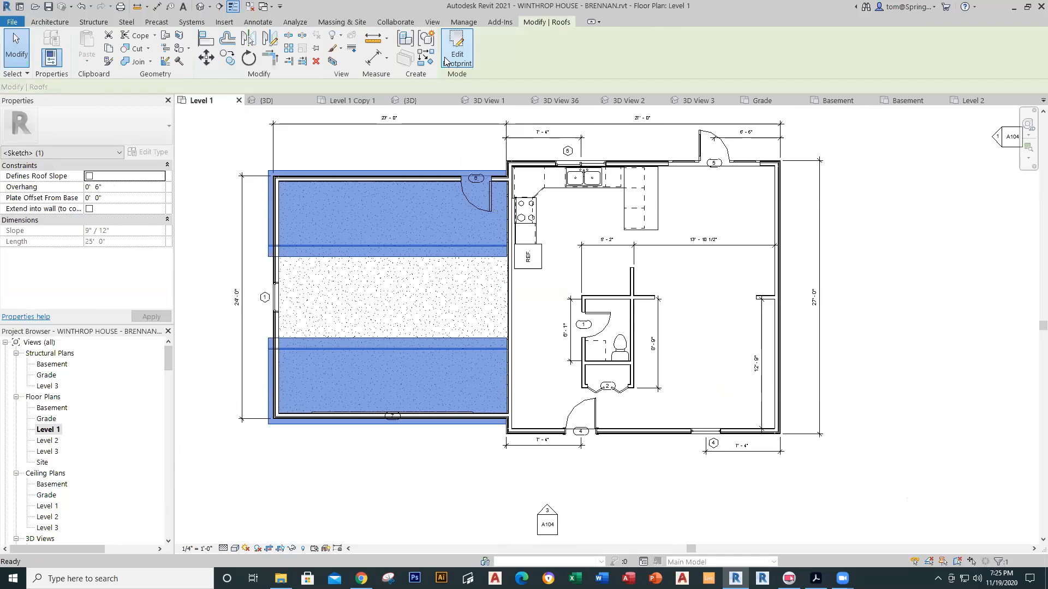
pyautogui.click(202, 218)
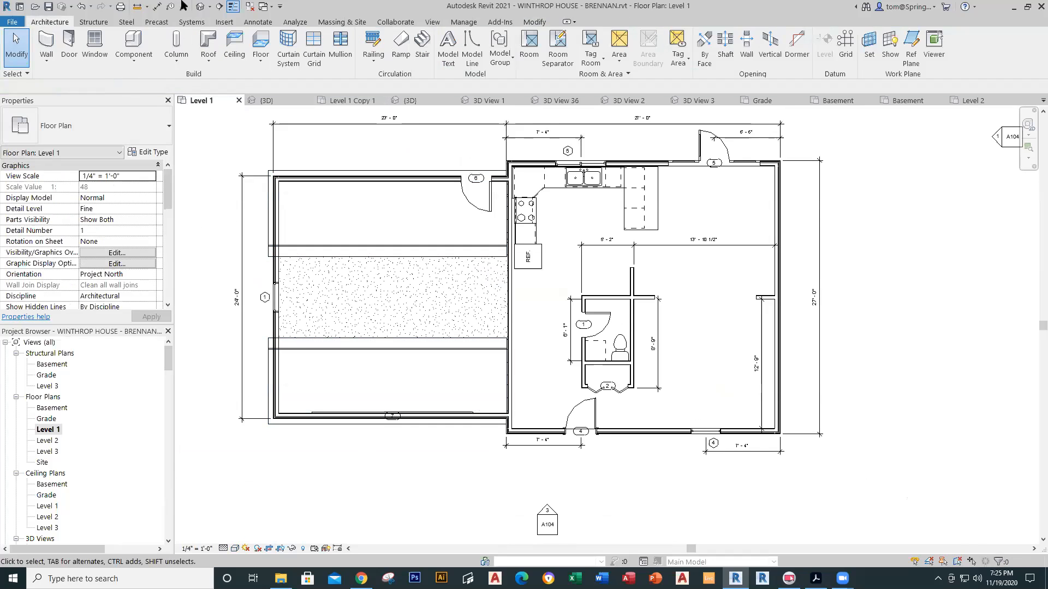
# Step: In the default 3D view, set the garage roof slope to 6"/12" and base level to Level 2
pyautogui.click(202, 7)
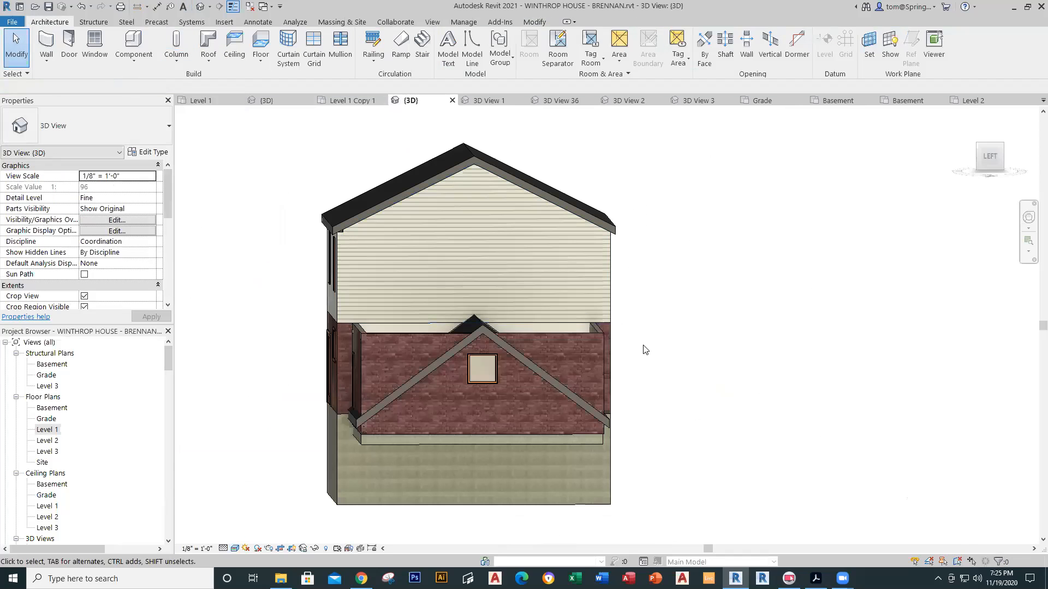
pyautogui.click(554, 379)
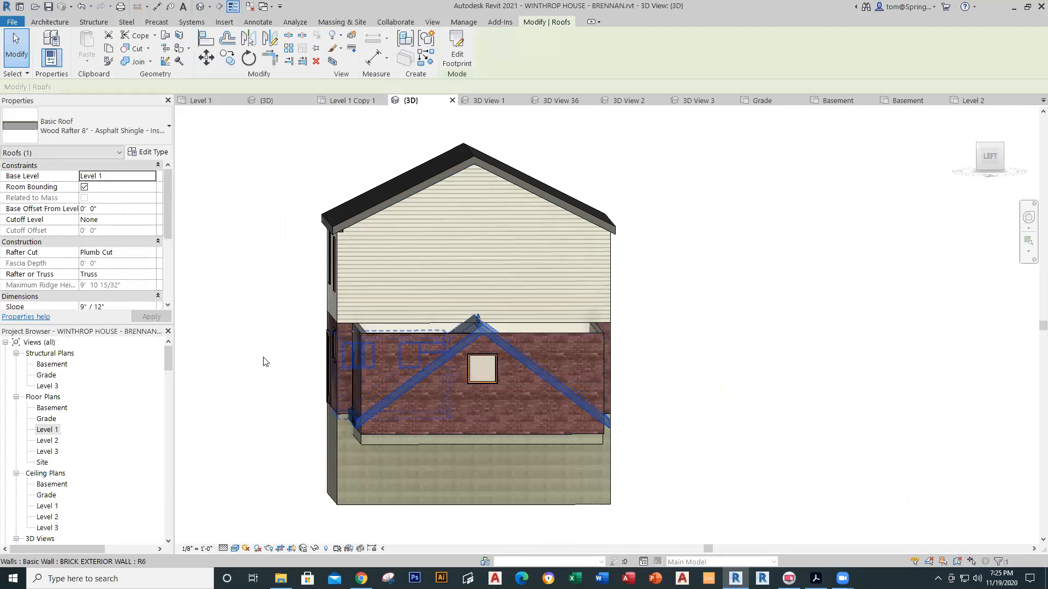
pyautogui.click(88, 308)
pyautogui.press('BackSpace')
pyautogui.write('6')
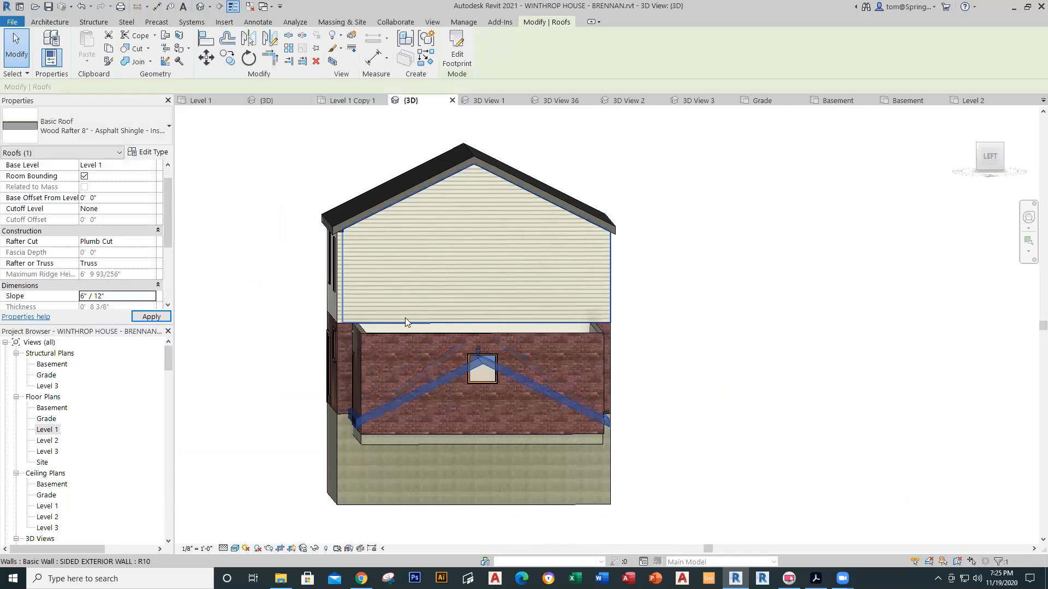
pyautogui.click(152, 165)
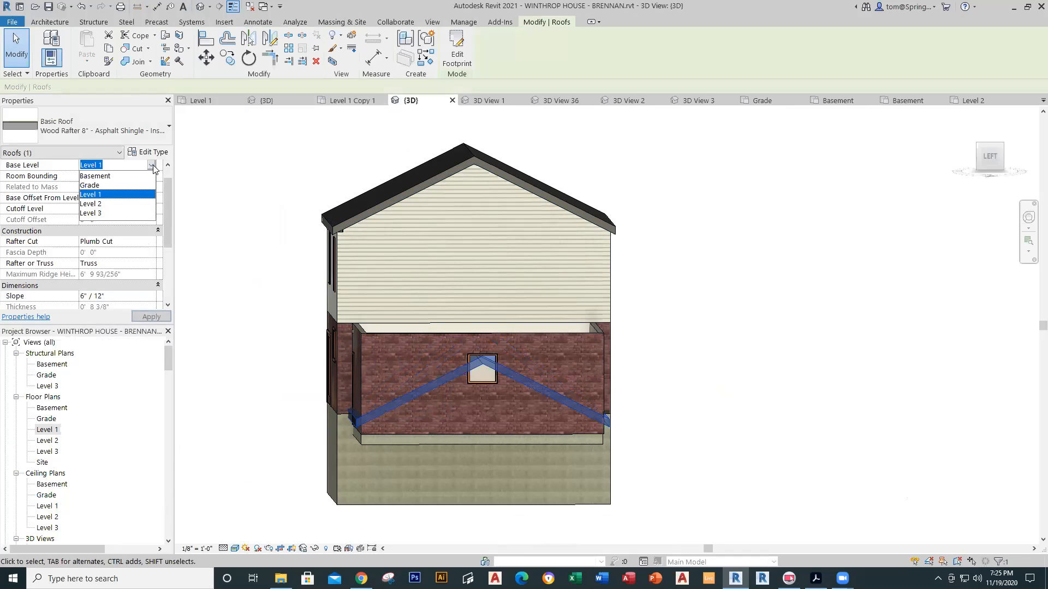
pyautogui.click(95, 204)
pyautogui.click(725, 296)
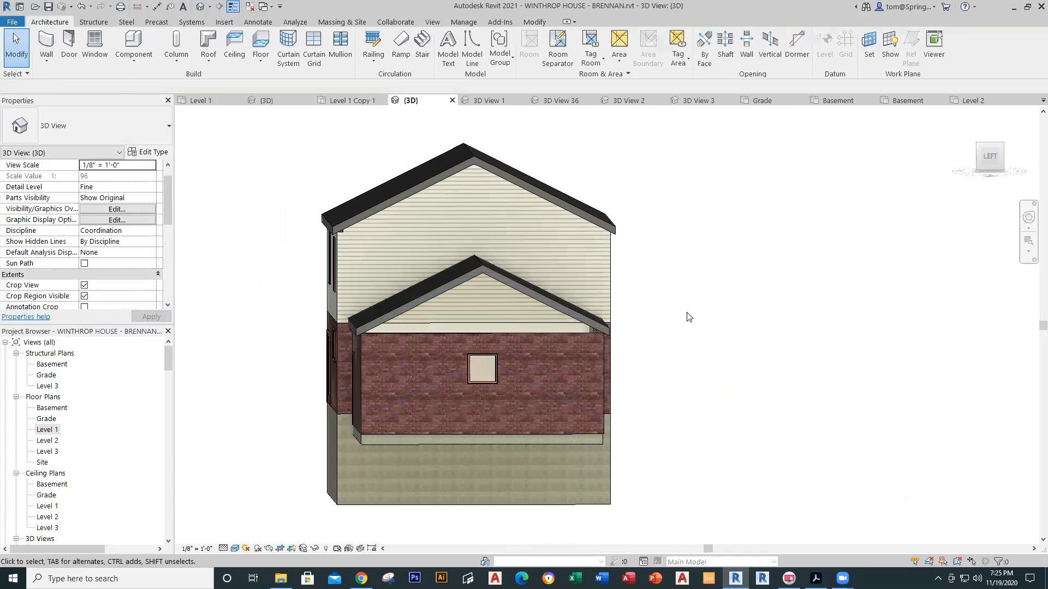
# Step: Attach the brick gable wall's top to the garage roof and orbit to check the corner
pyautogui.click(565, 334)
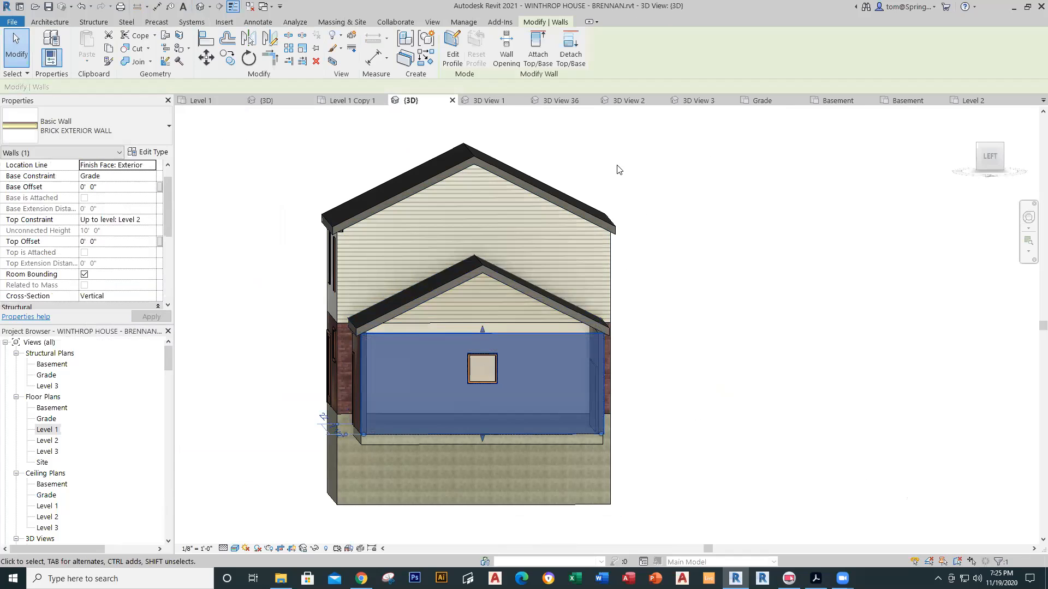
pyautogui.click(538, 52)
pyautogui.click(538, 301)
pyautogui.click(653, 319)
pyautogui.keyDown('shift'); pyautogui.moveTo(667, 331); pyautogui.dragTo(574, 406, button='middle'); pyautogui.keyUp('shift')
pyautogui.scroll(-3, 641, 401)
pyautogui.scroll(4, 655, 395)
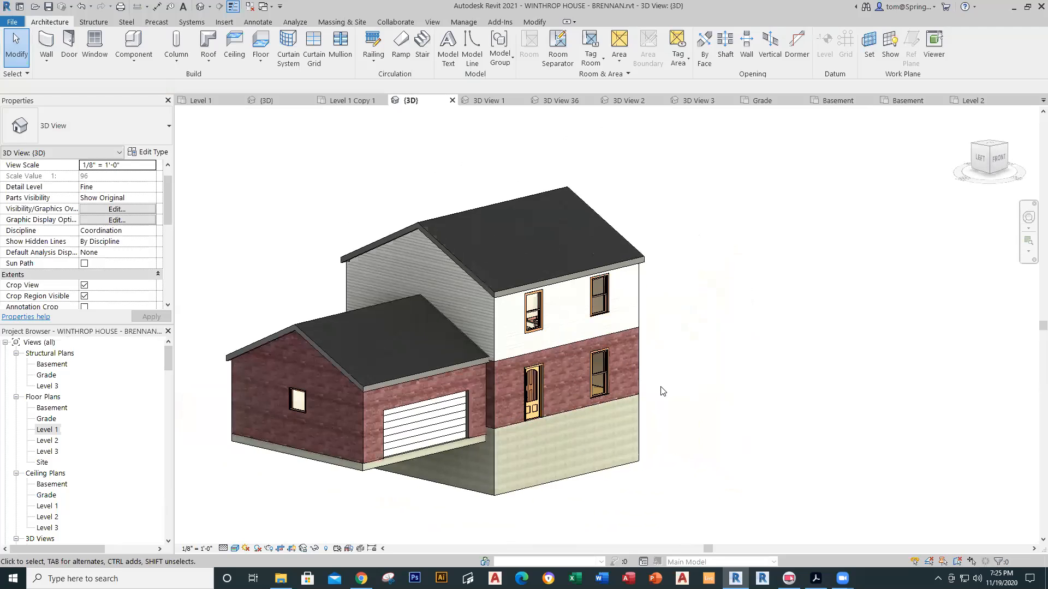
pyautogui.moveTo(660, 391); pyautogui.dragTo(703, 383, button='middle')
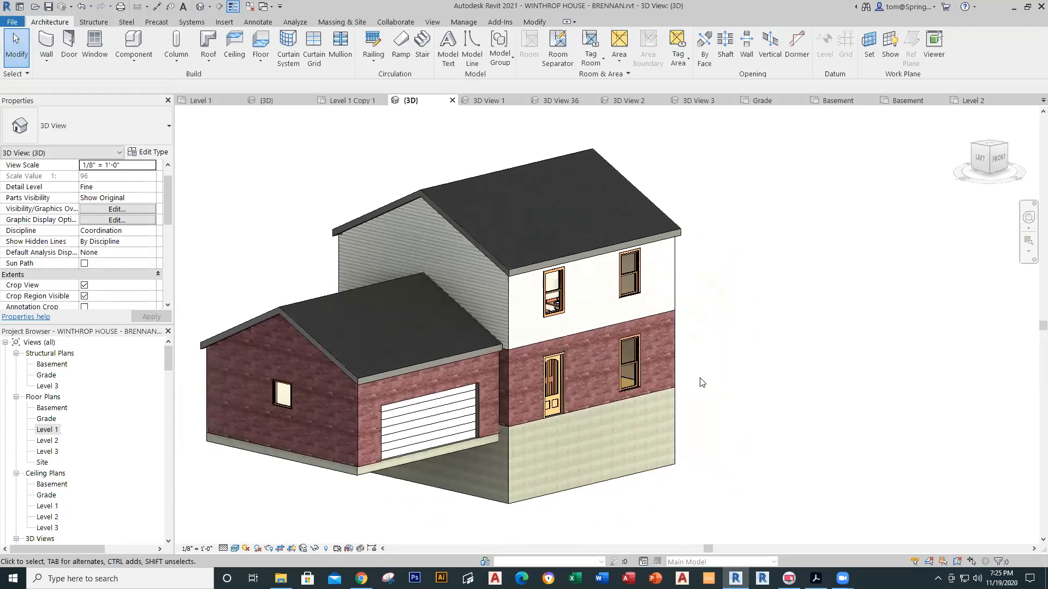